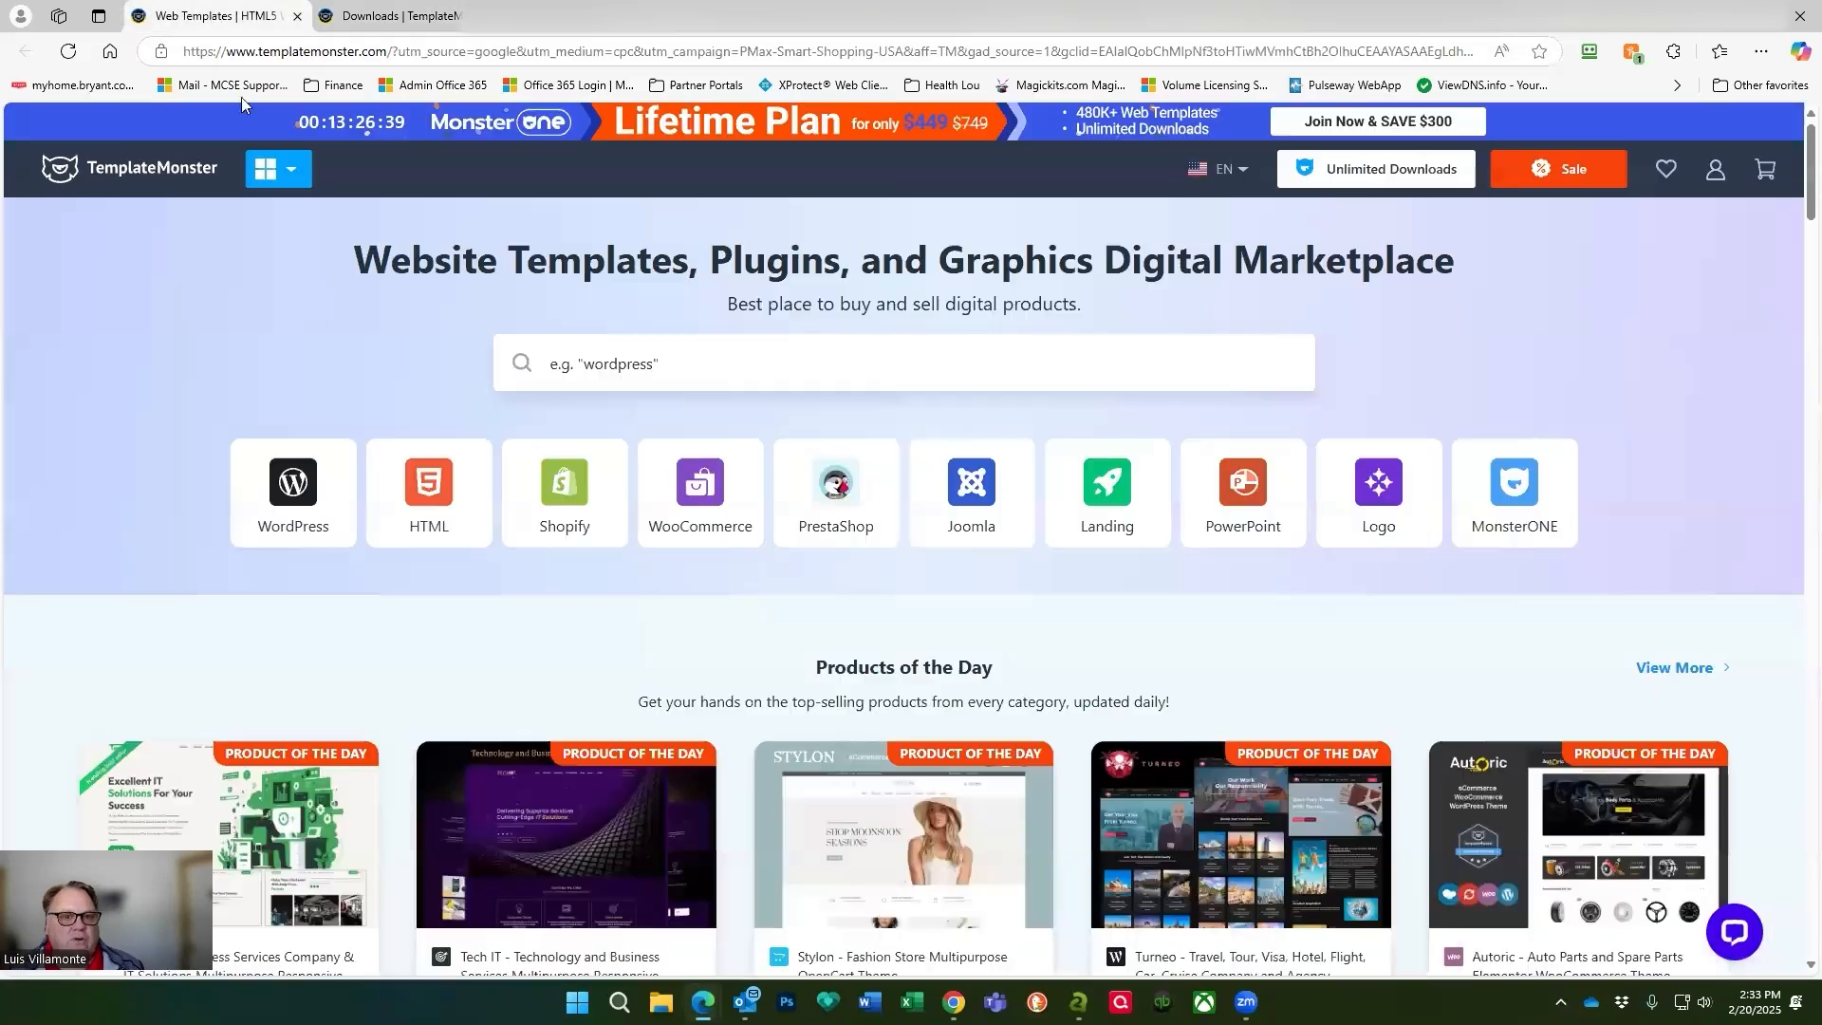
View the live demo of the Stylon fashion store OpenCart theme from Products of the Day and close the demo tab.
scroll(855, 617, "down", 4)
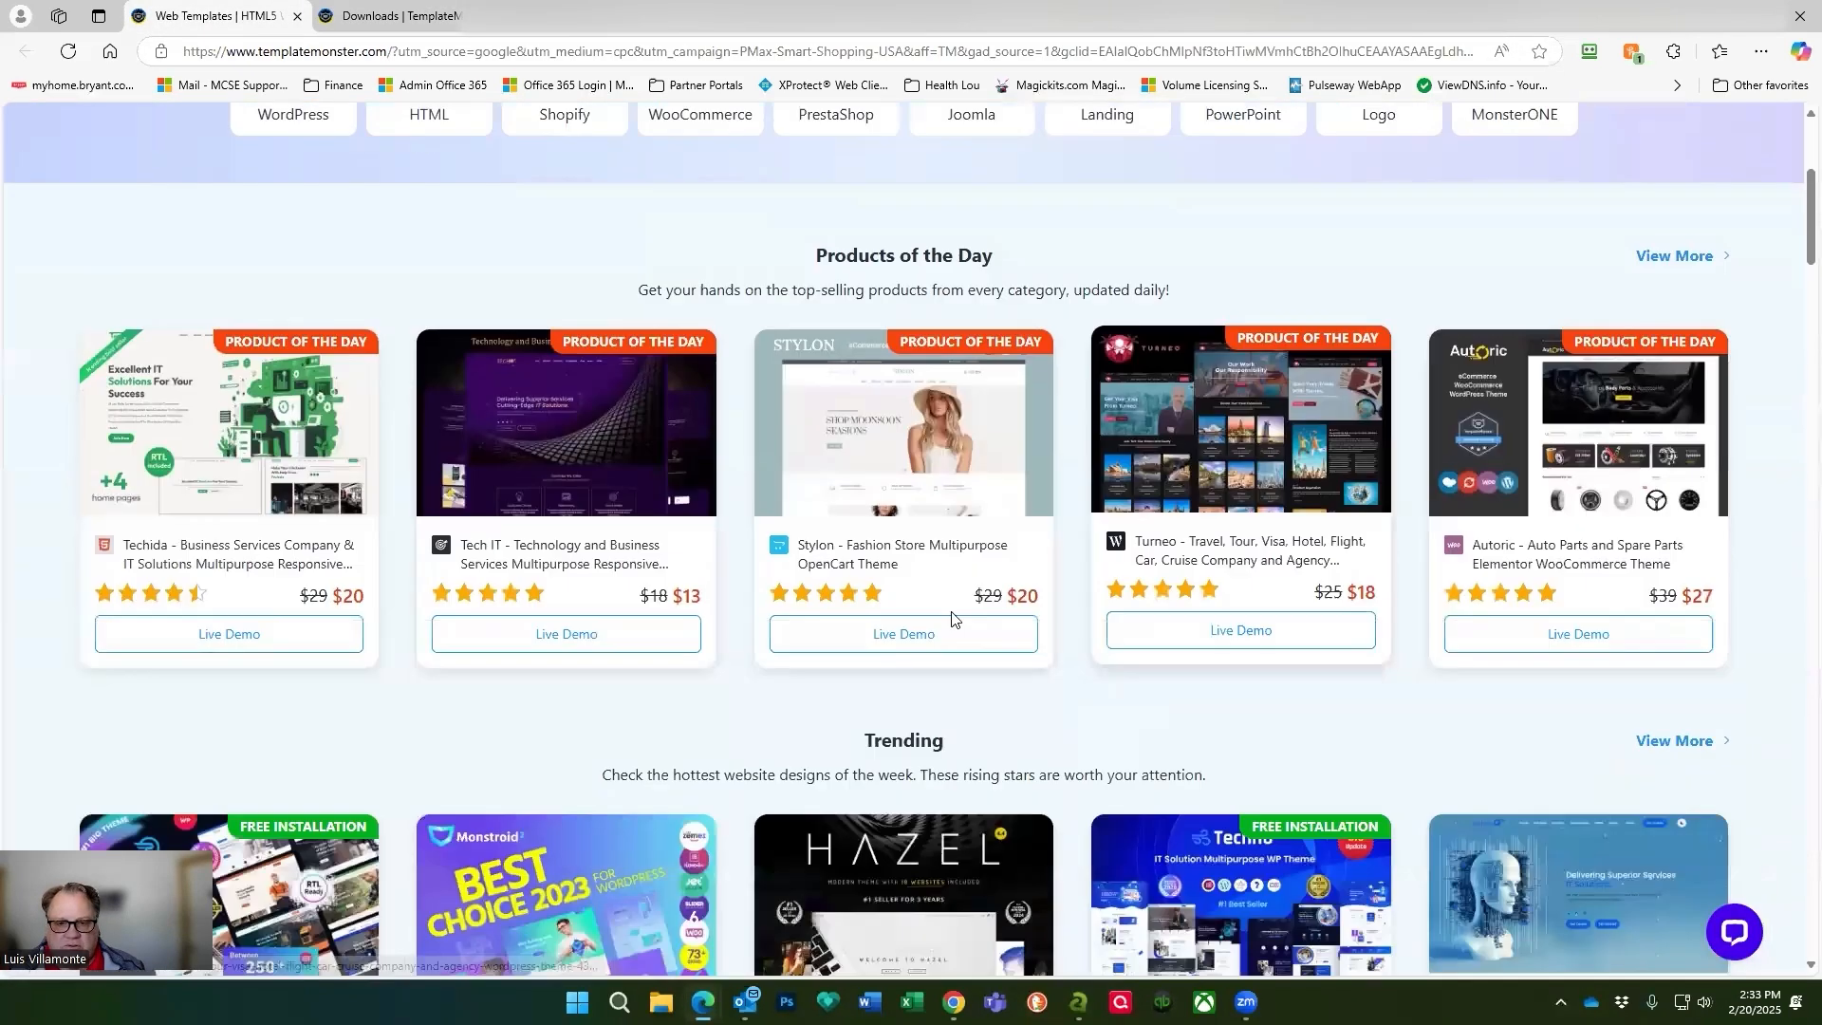
scroll(807, 570, "up", 1)
left_click(835, 570)
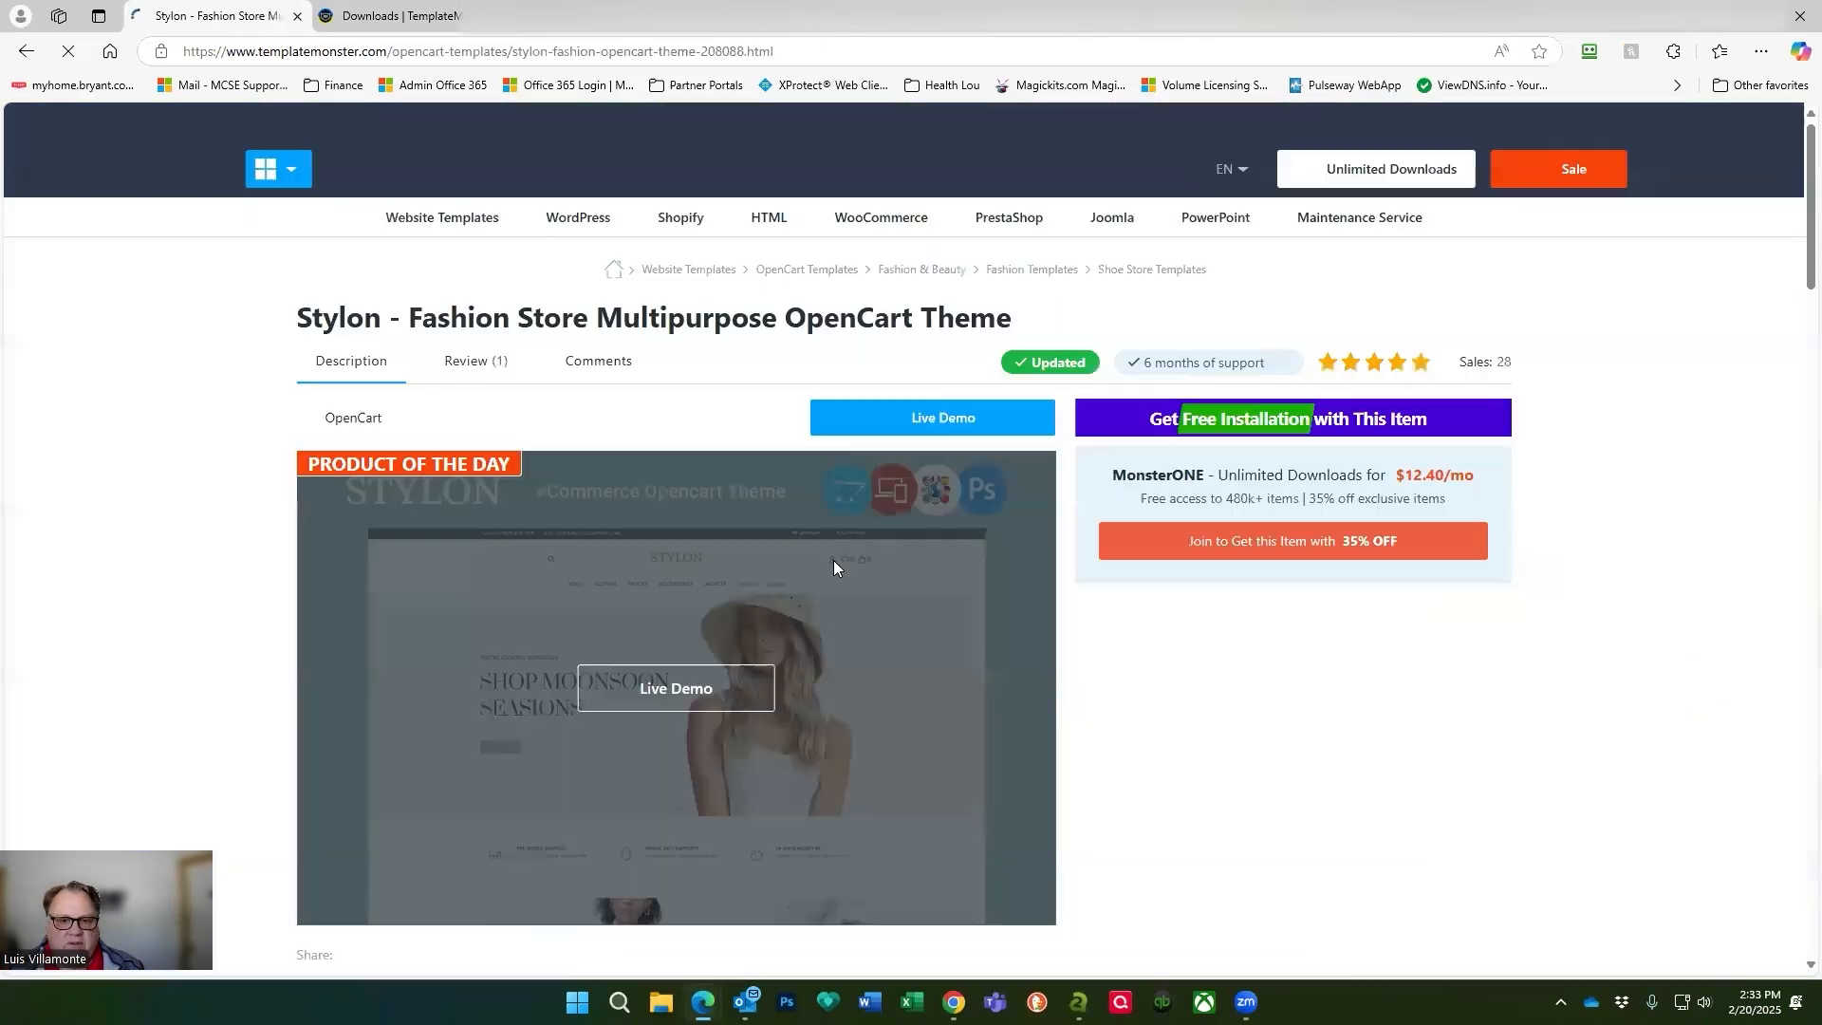
left_click(708, 678)
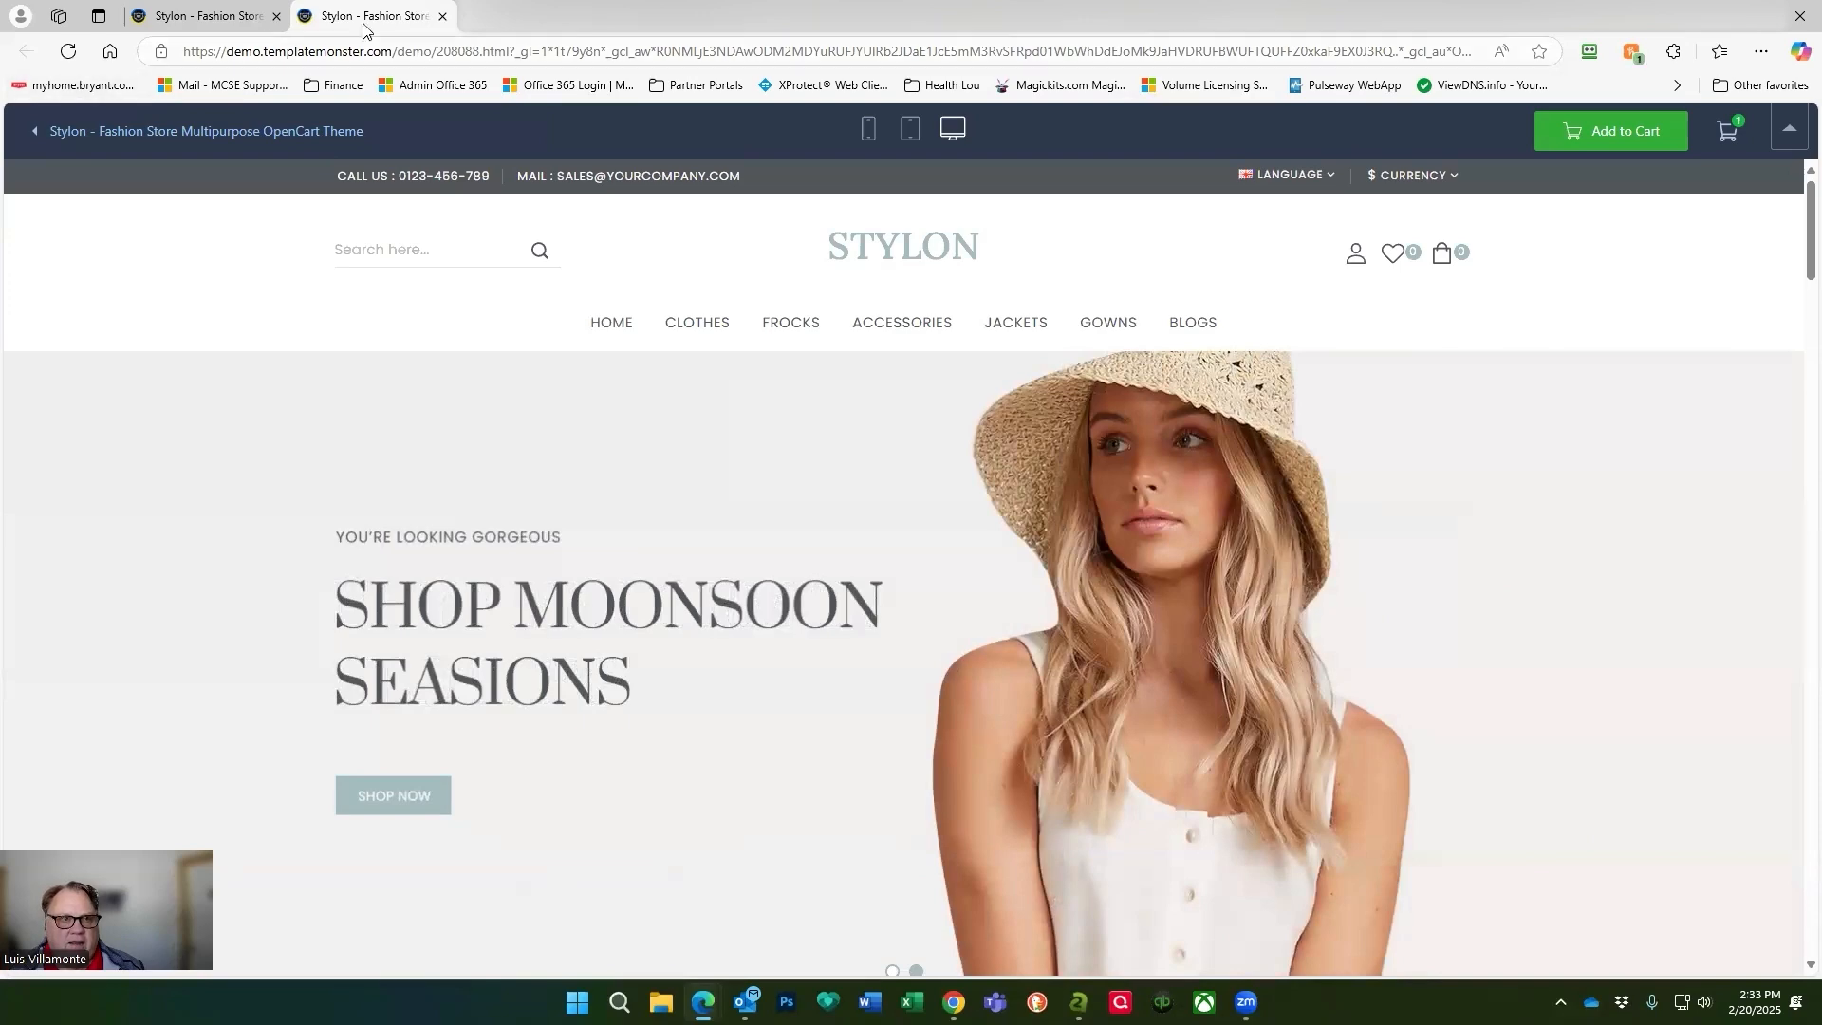
left_click(443, 17)
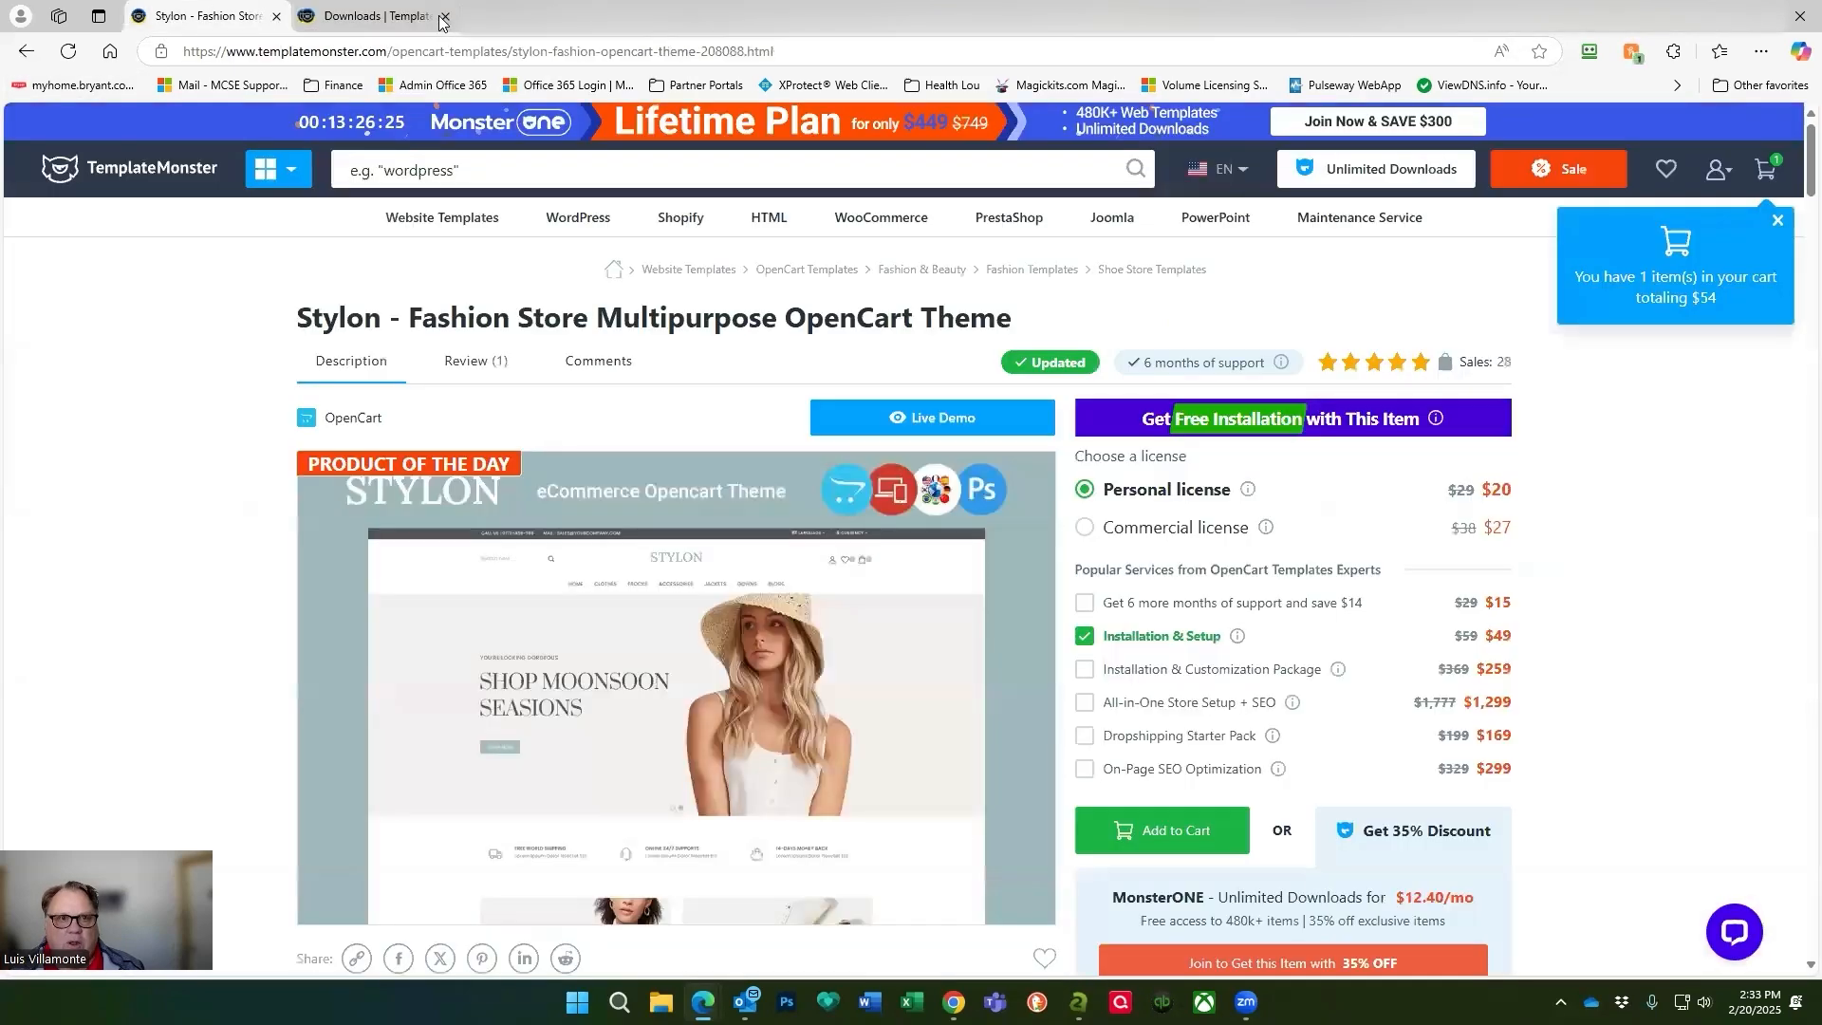
Download the purchased Worky architectural WordPress Elementor theme from the TemplateMonster account's downloads.
left_click(381, 16)
scroll(915, 521, "down", 10)
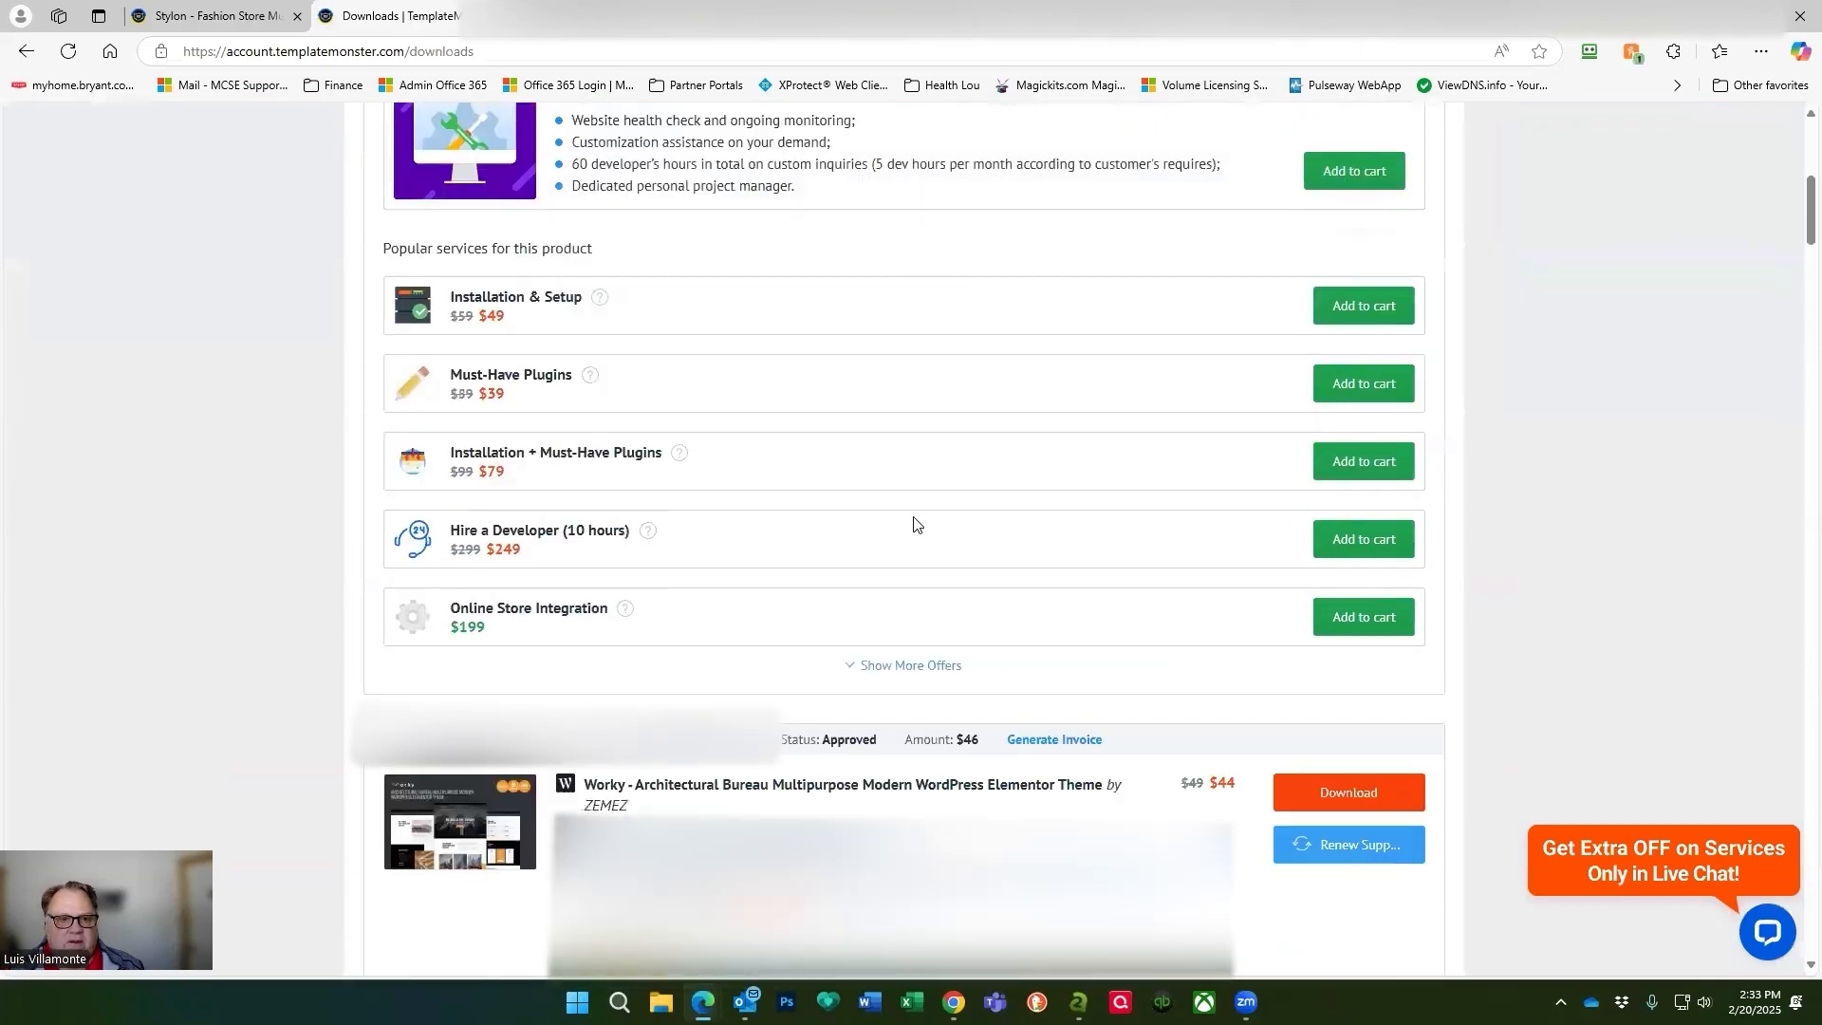
scroll(457, 533, "down", 2)
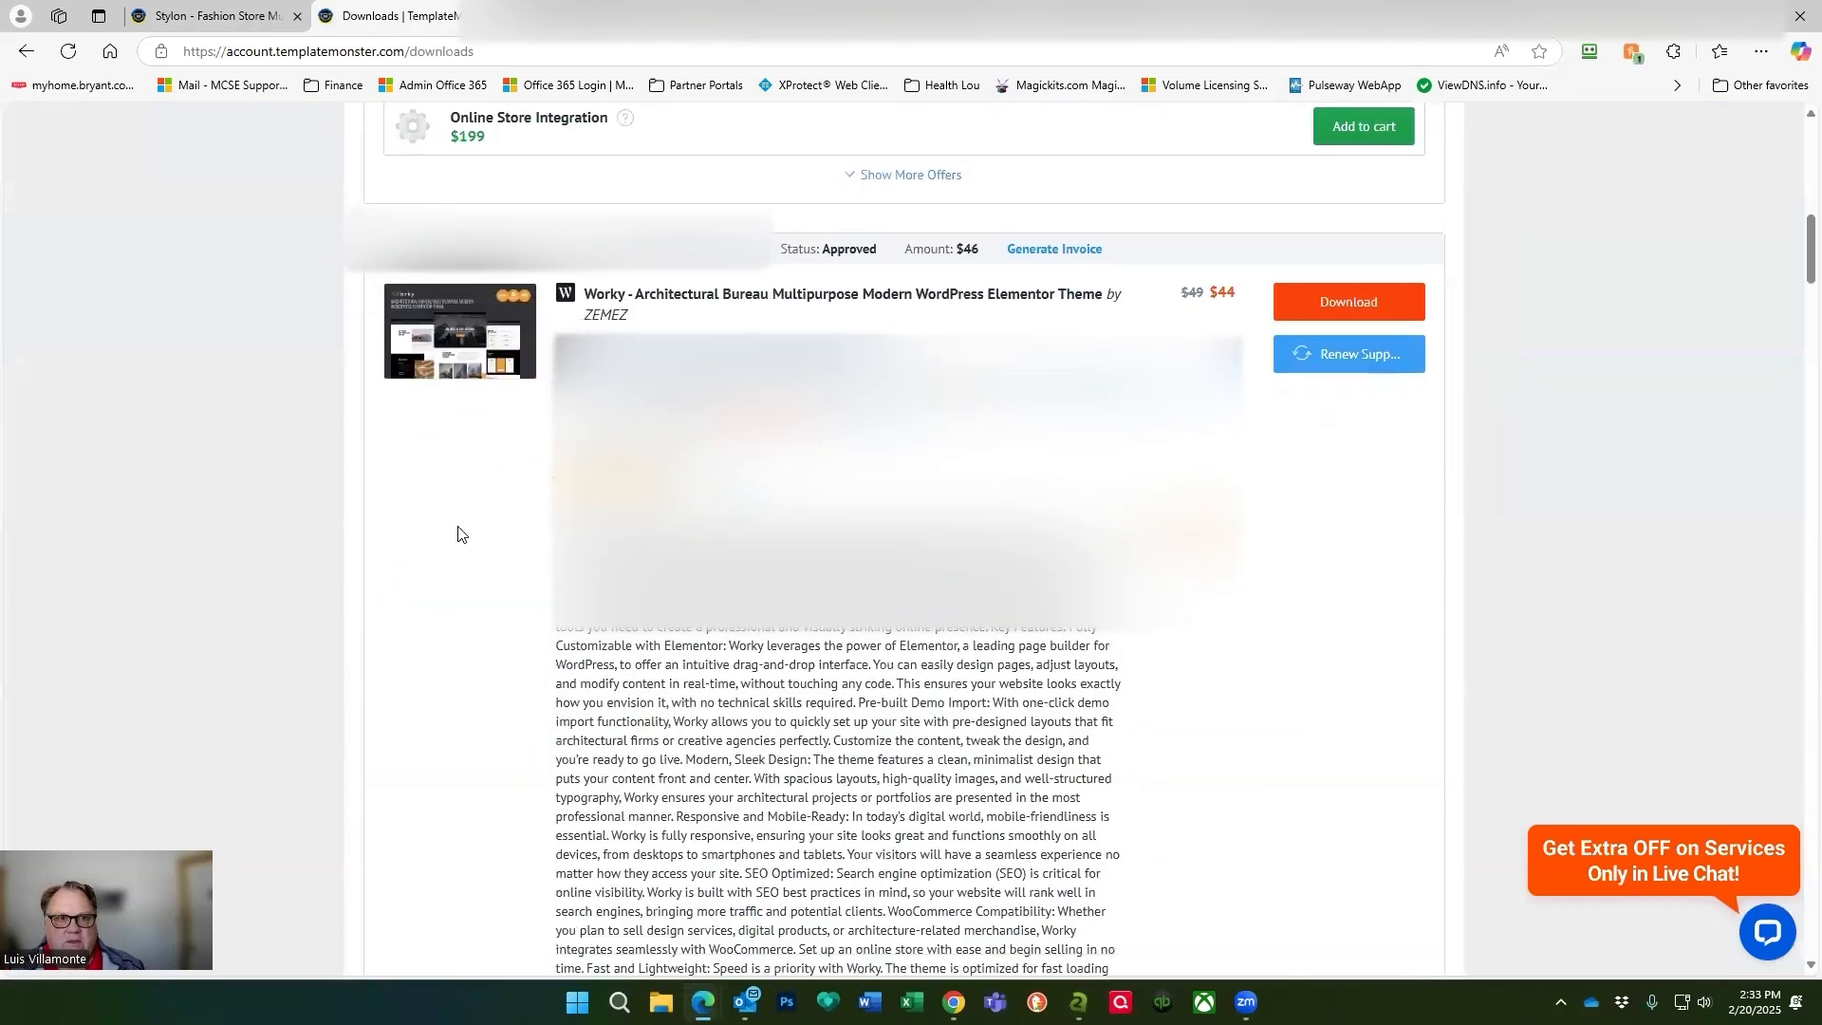
left_click(1342, 306)
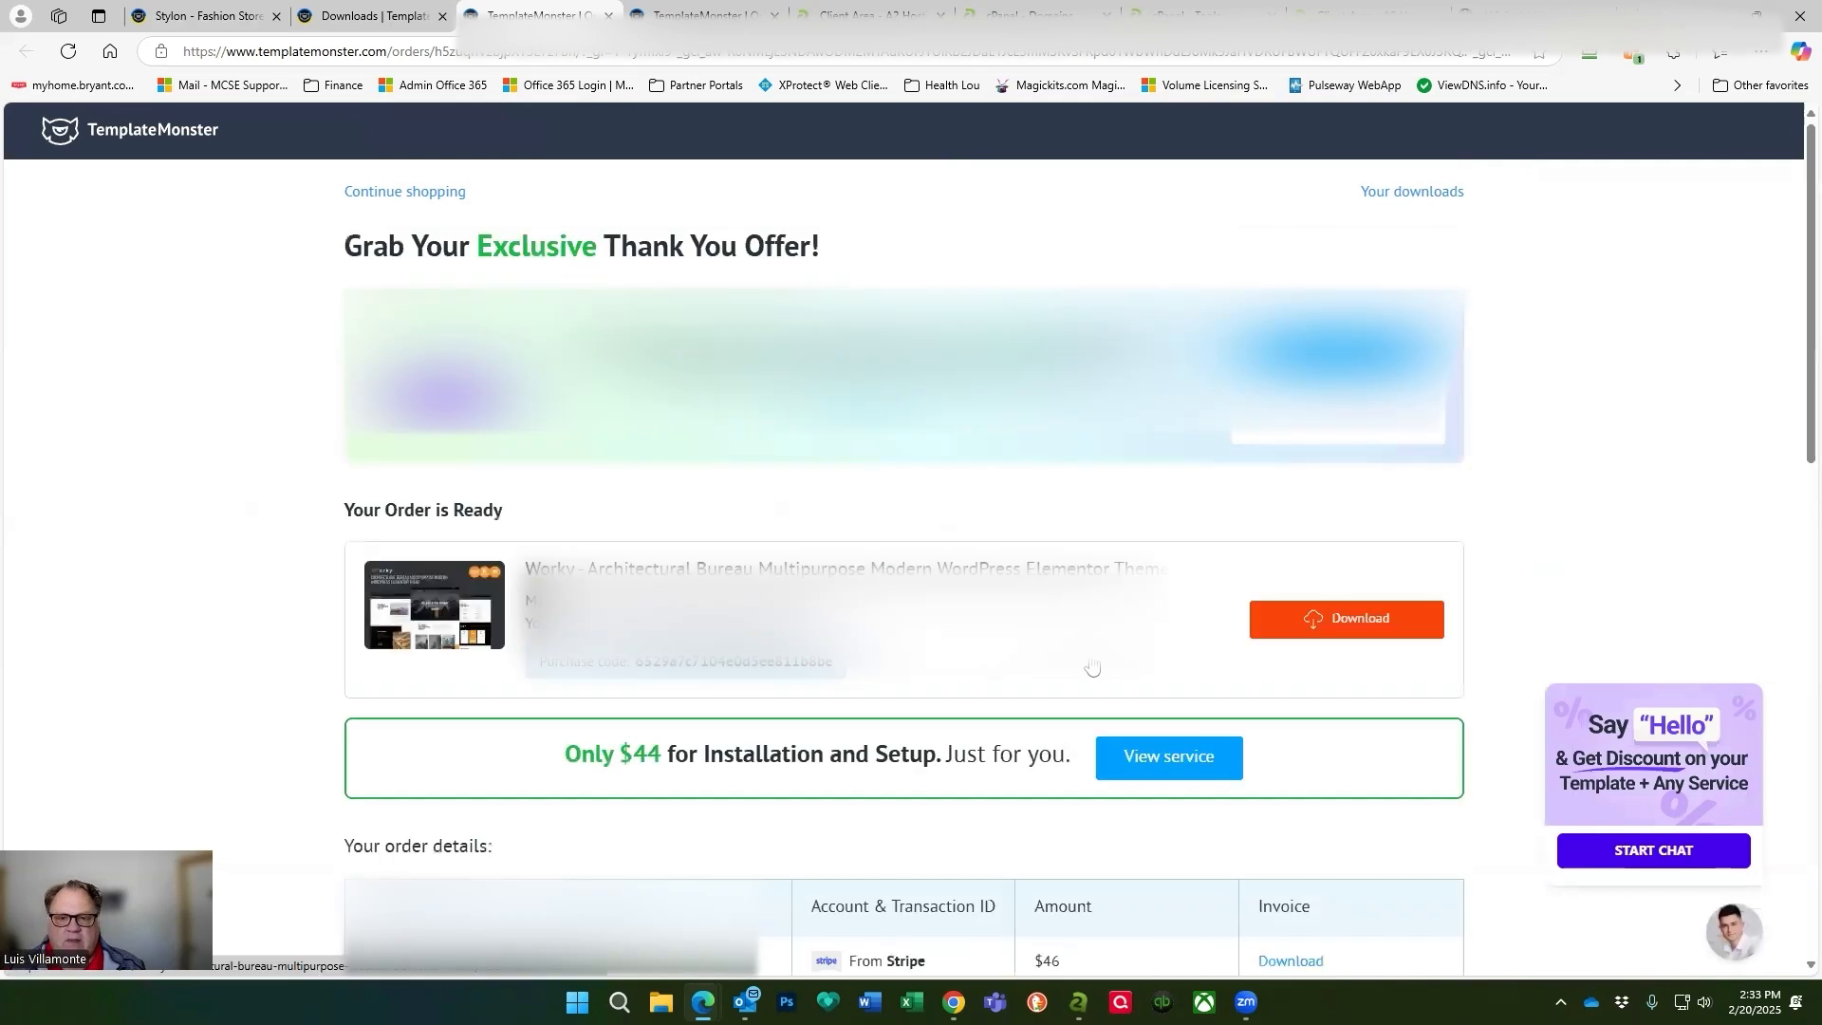
left_click(1350, 622)
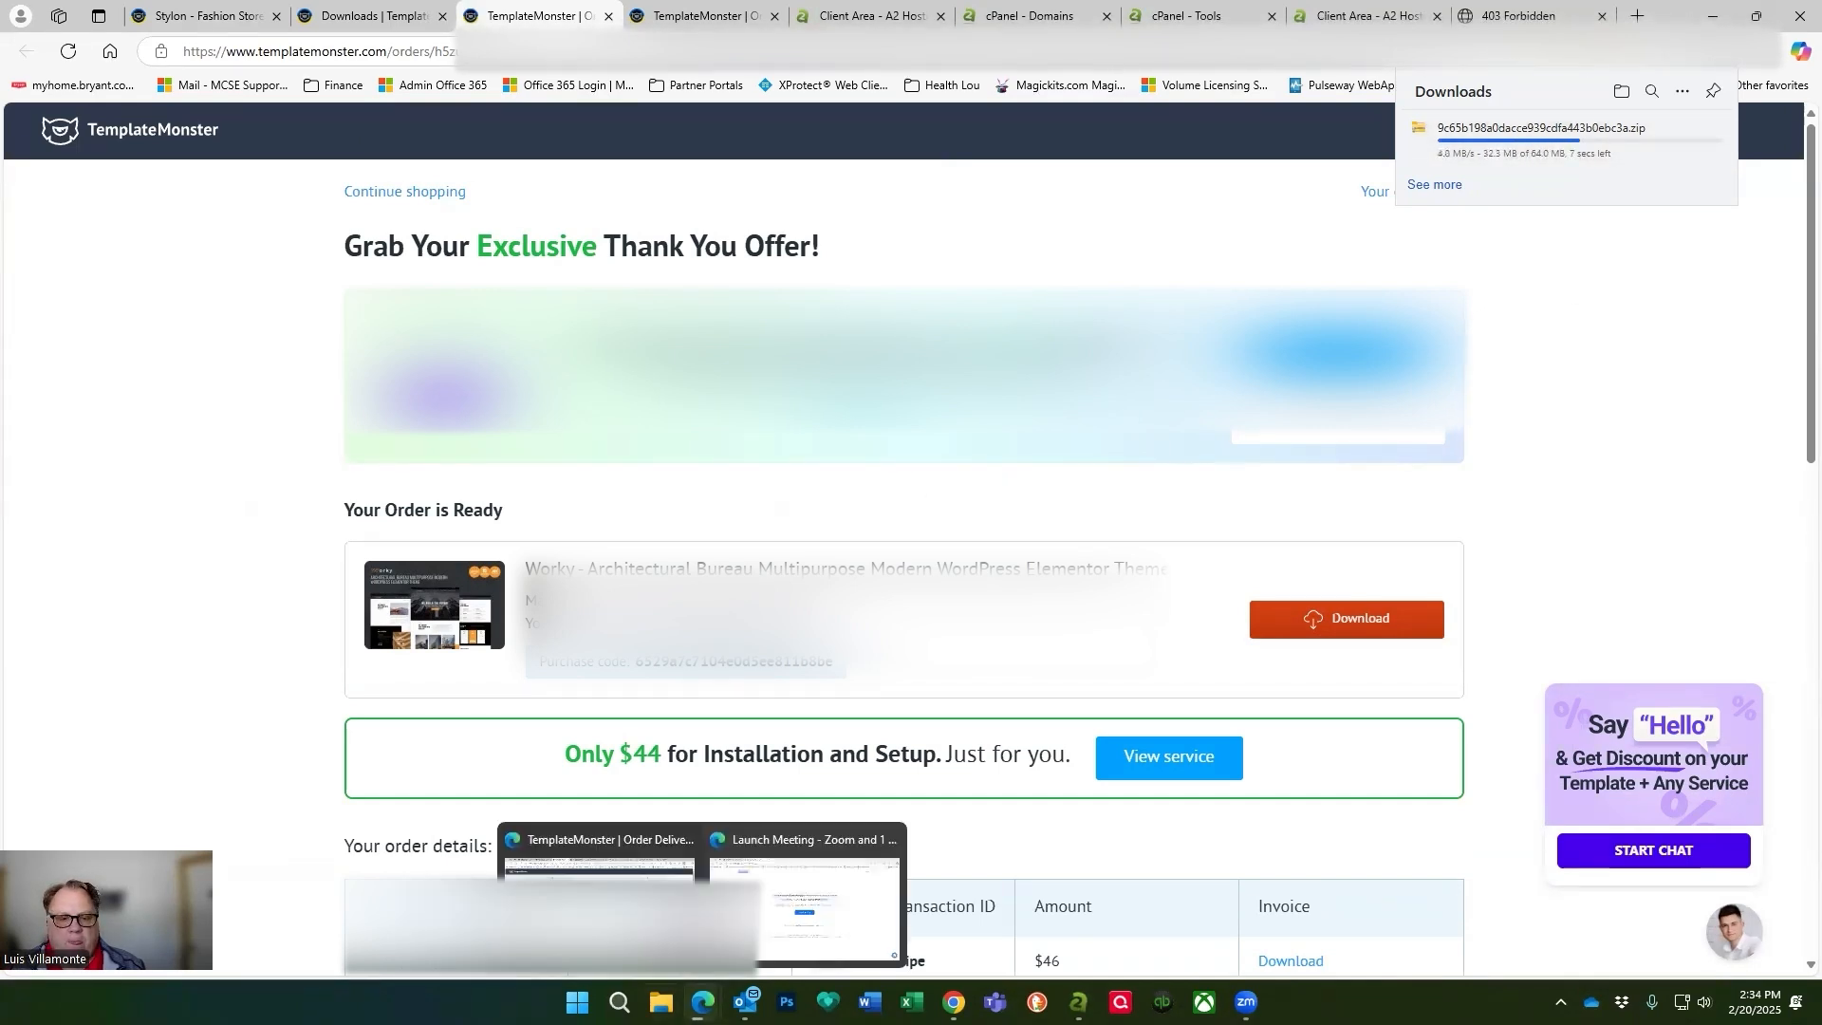
Switch to File Explorer and inspect the contents of the downloaded theme zip in the Downloads folder.
left_click(662, 1002)
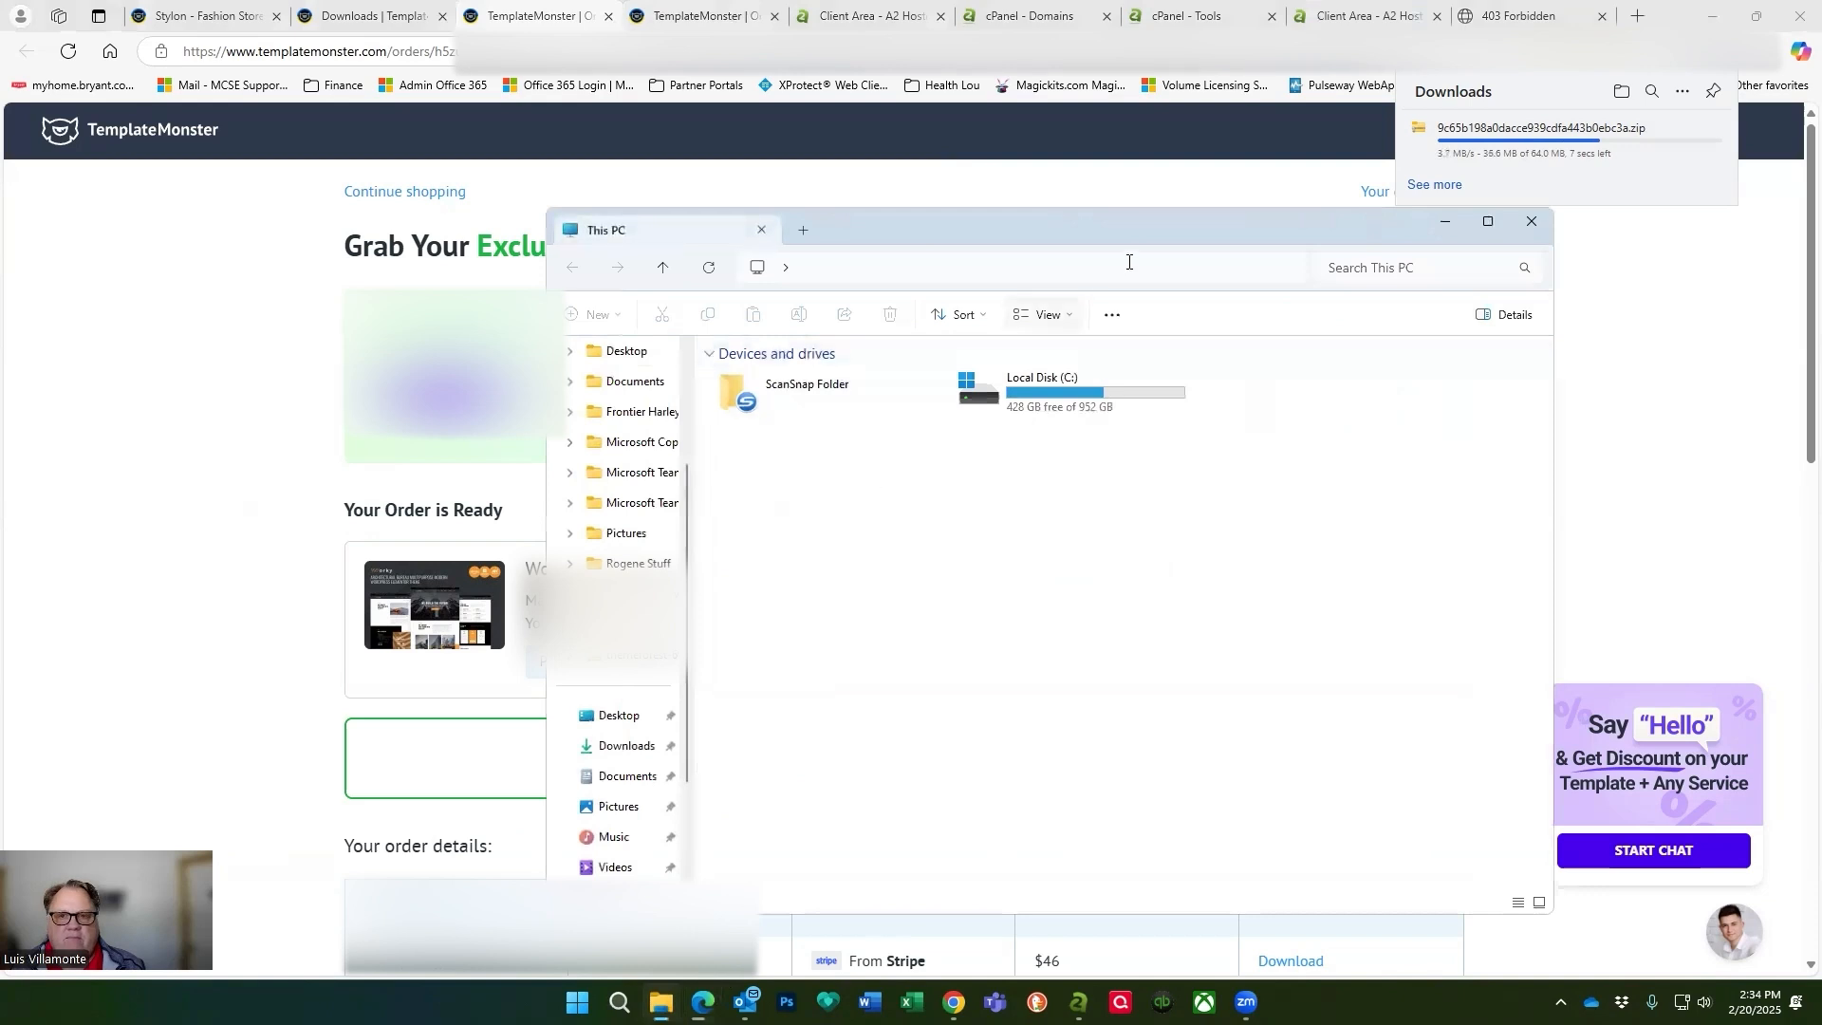
left_click(626, 746)
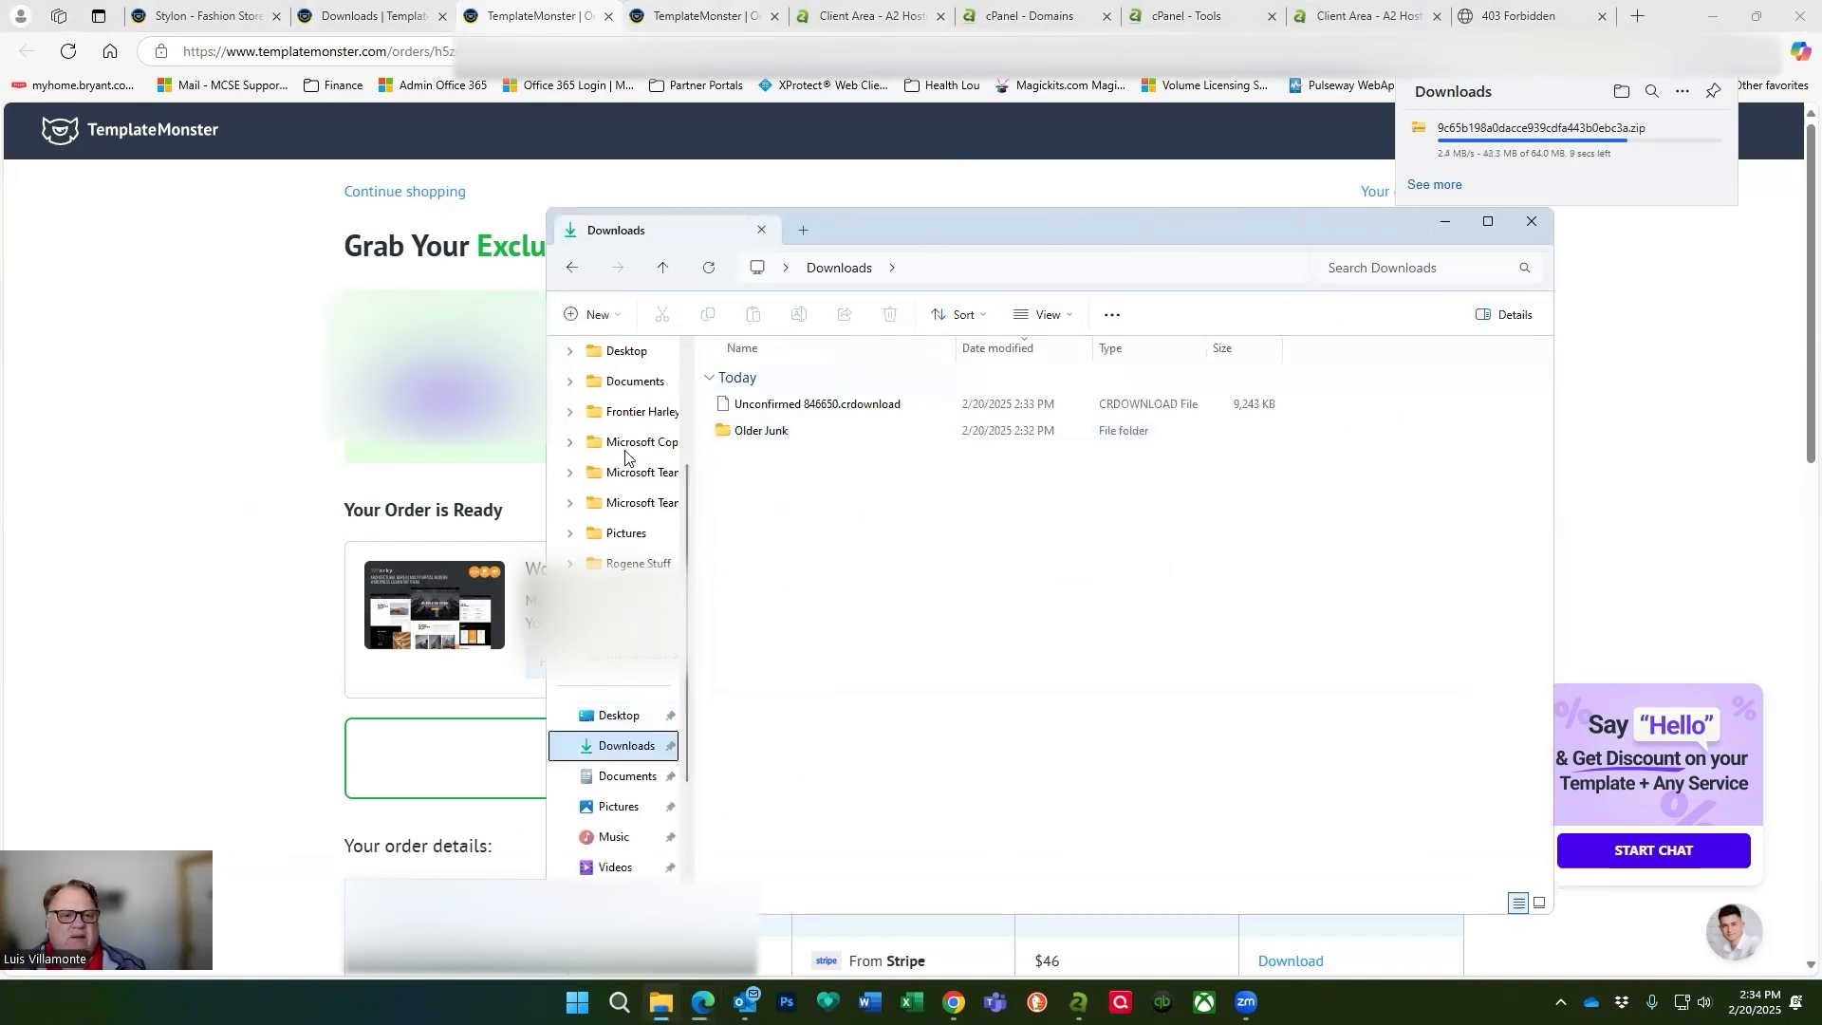
left_click_drag(1121, 222, 852, 207)
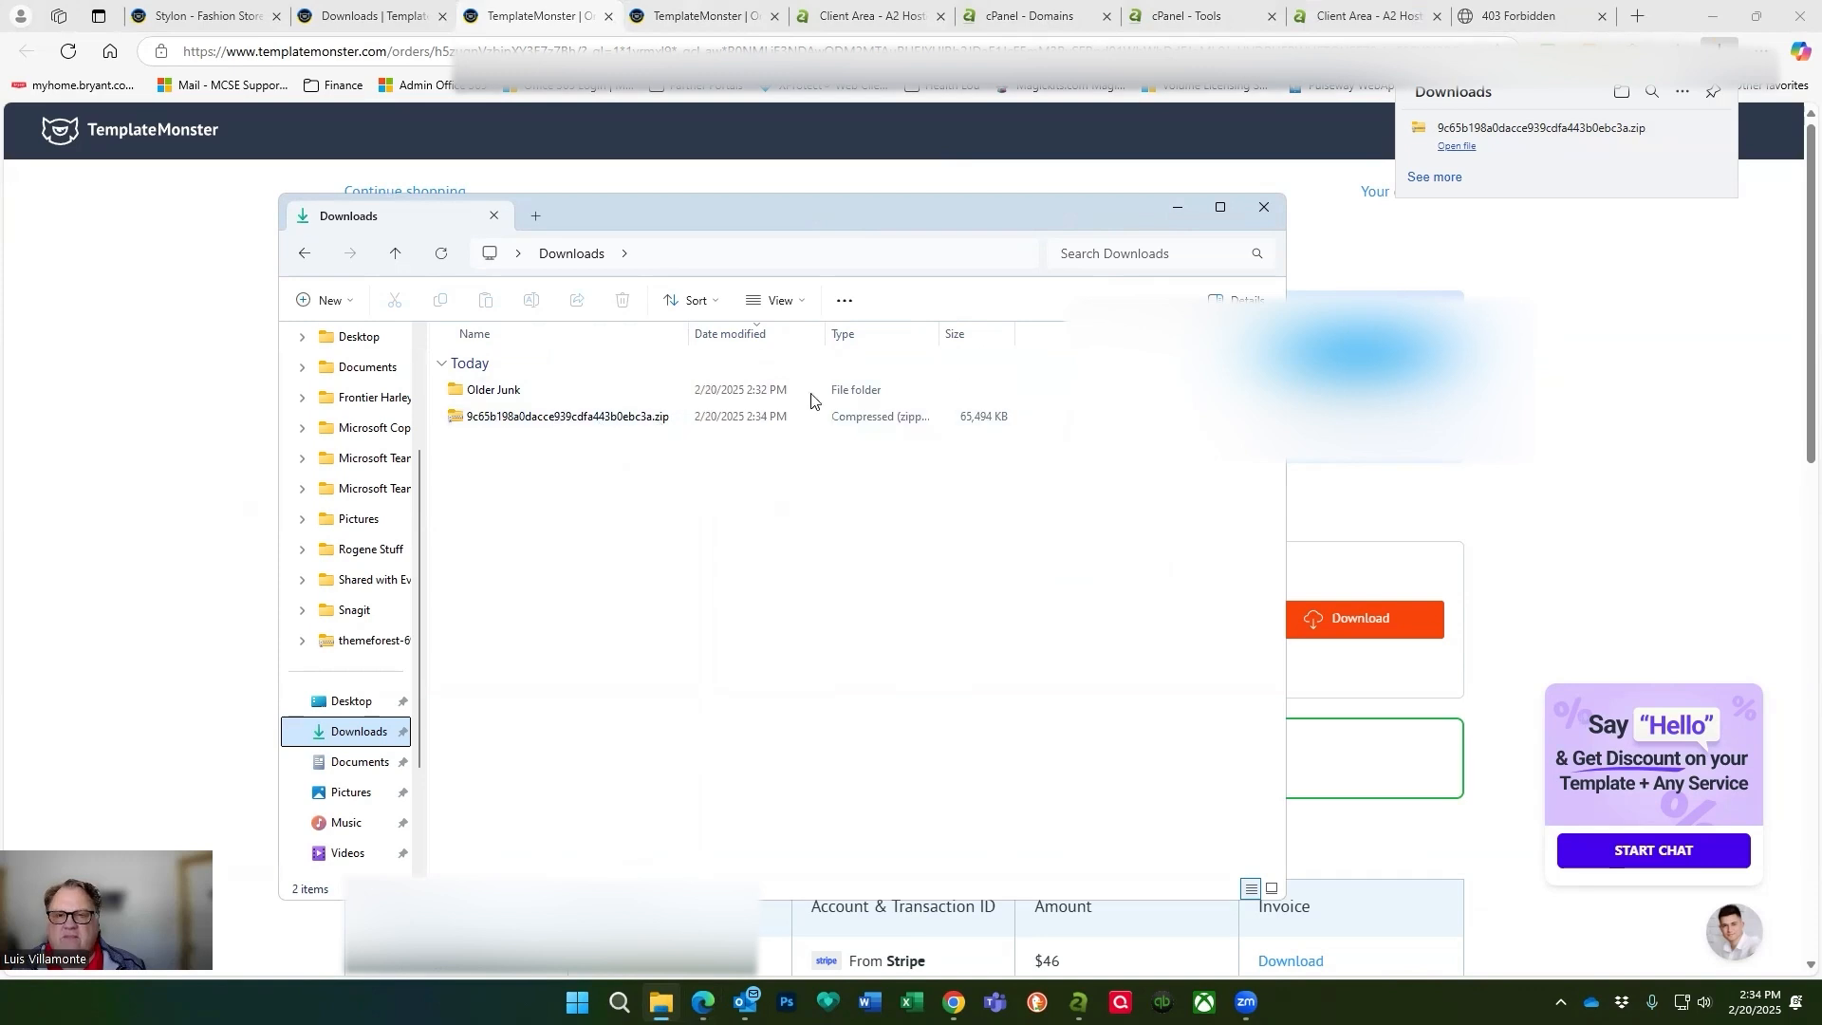
double_click(597, 419)
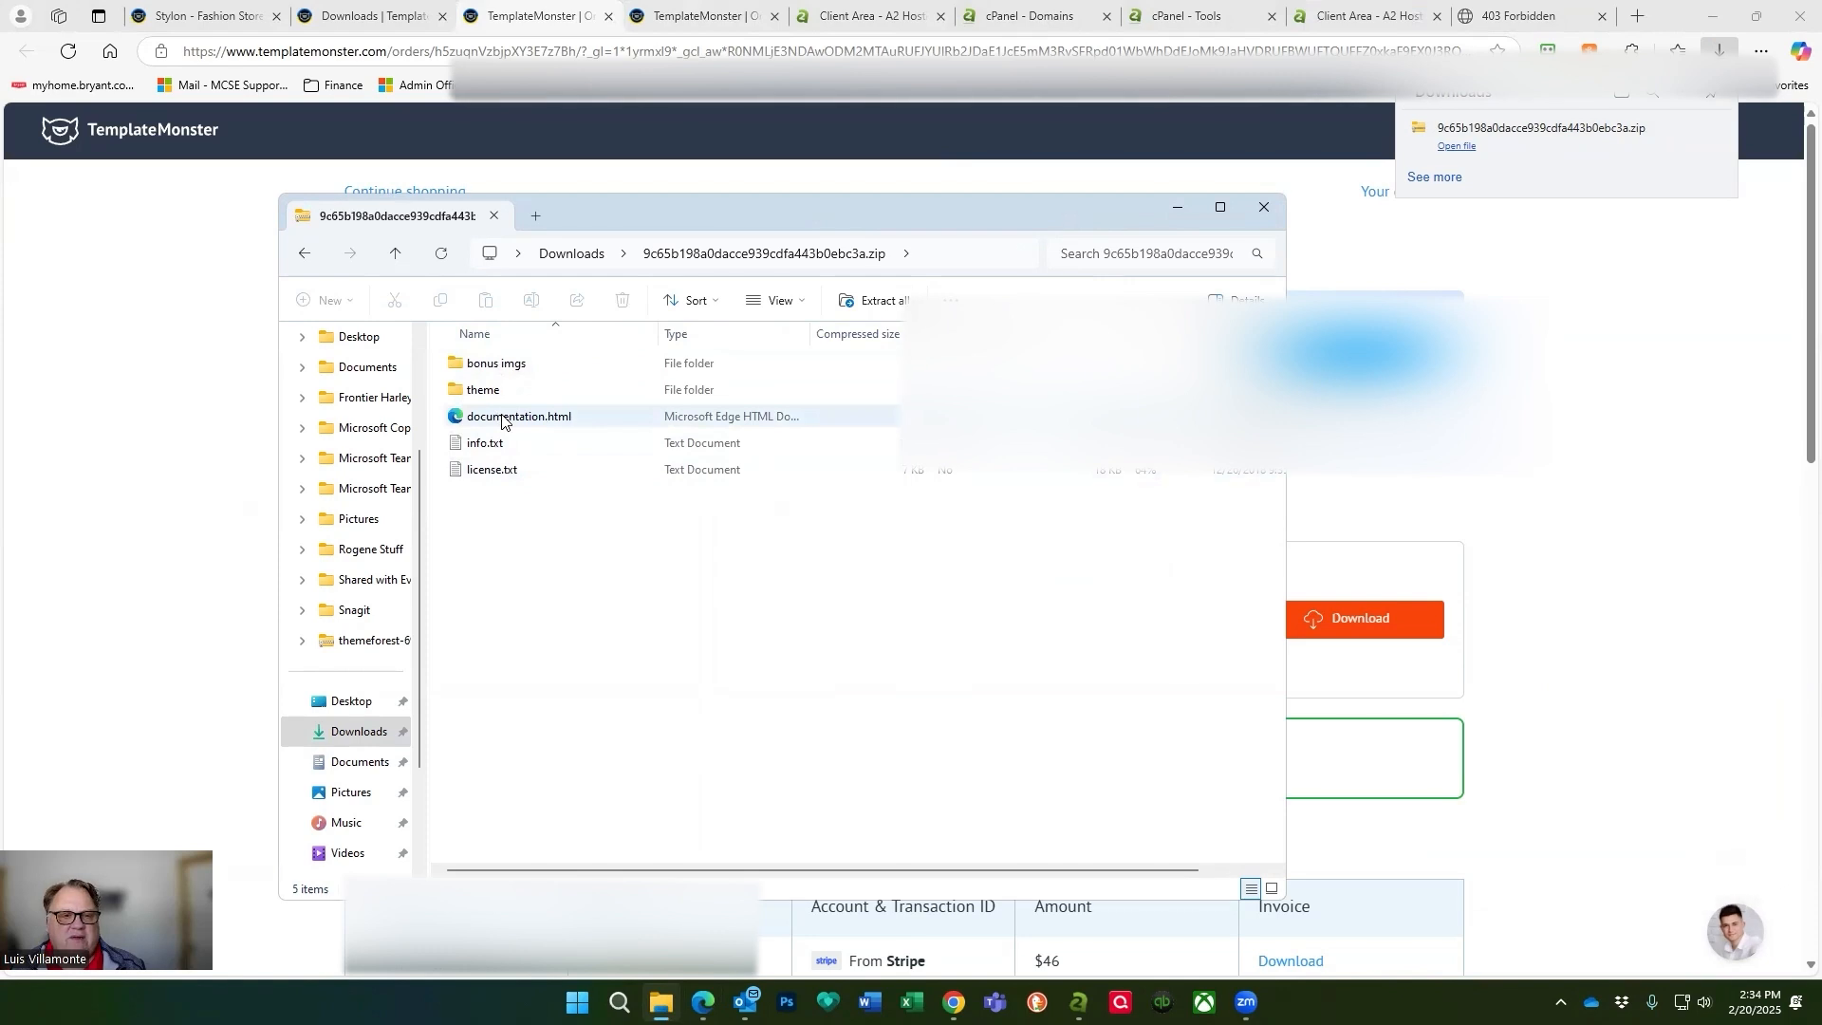
left_click(301, 254)
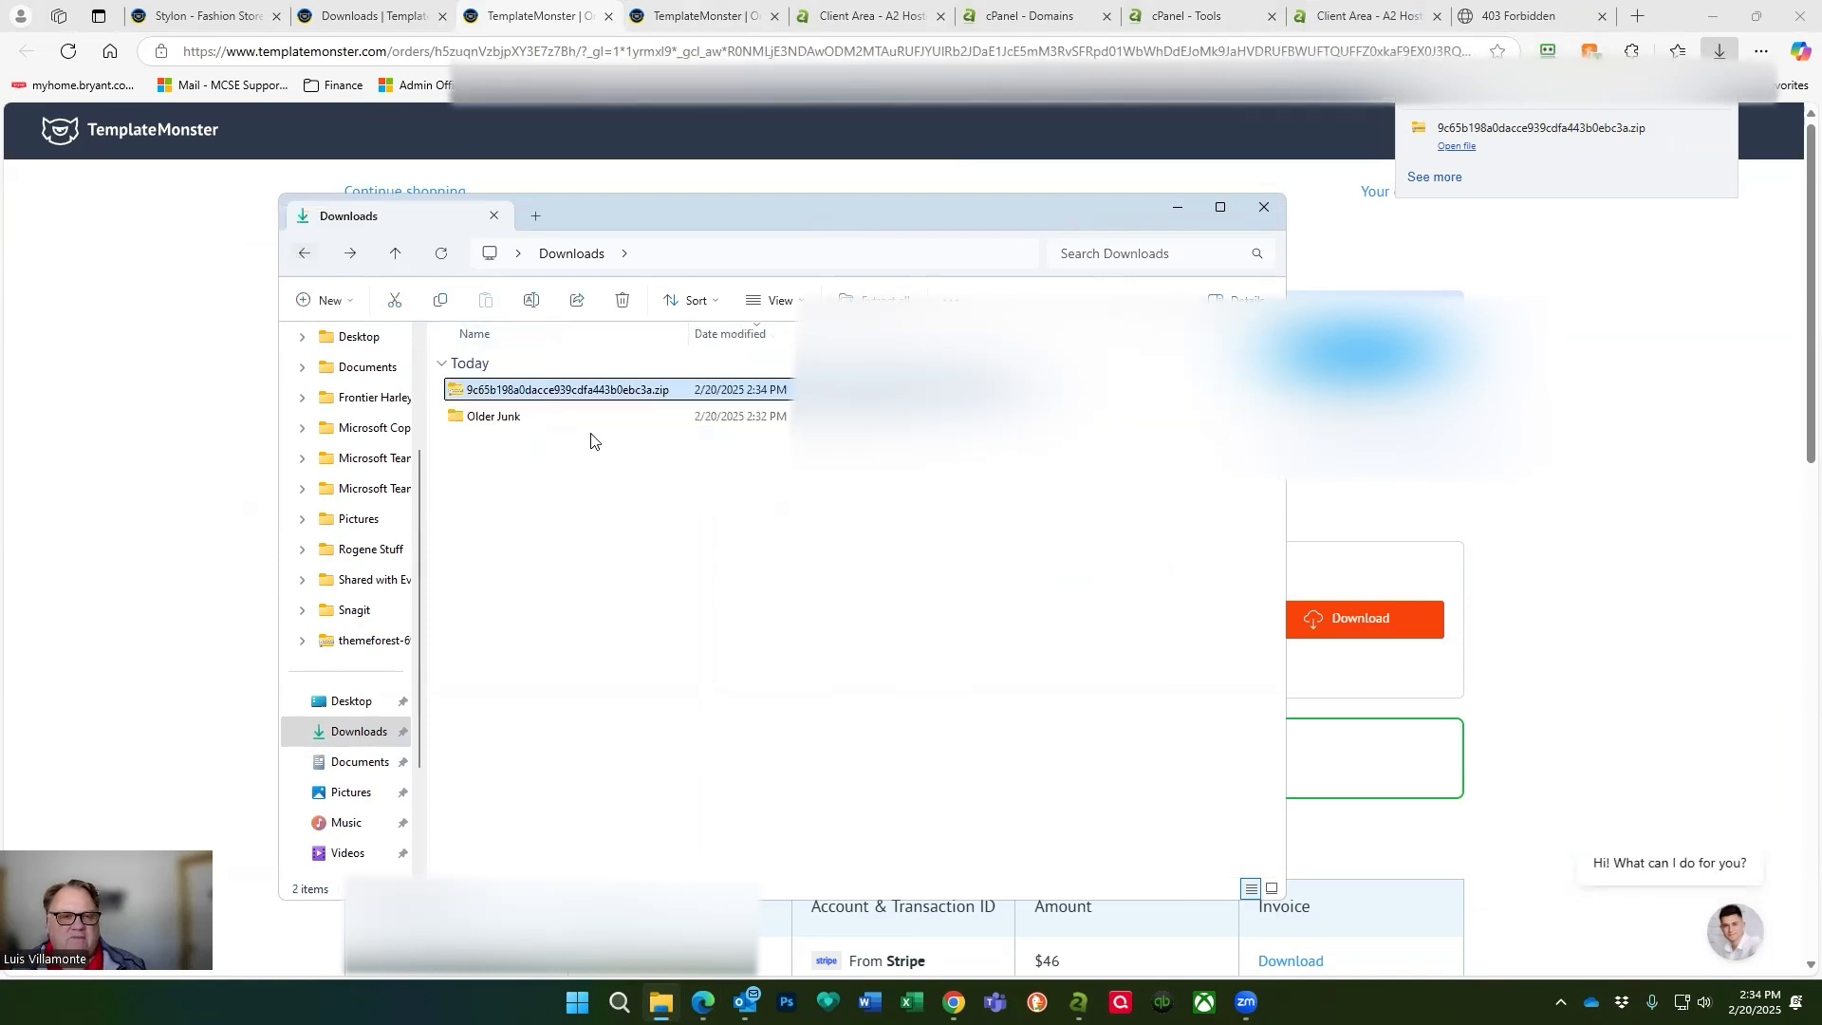
Extract all files of the downloaded theme zip to the default destination folder and close File Explorer.
right_click(608, 394)
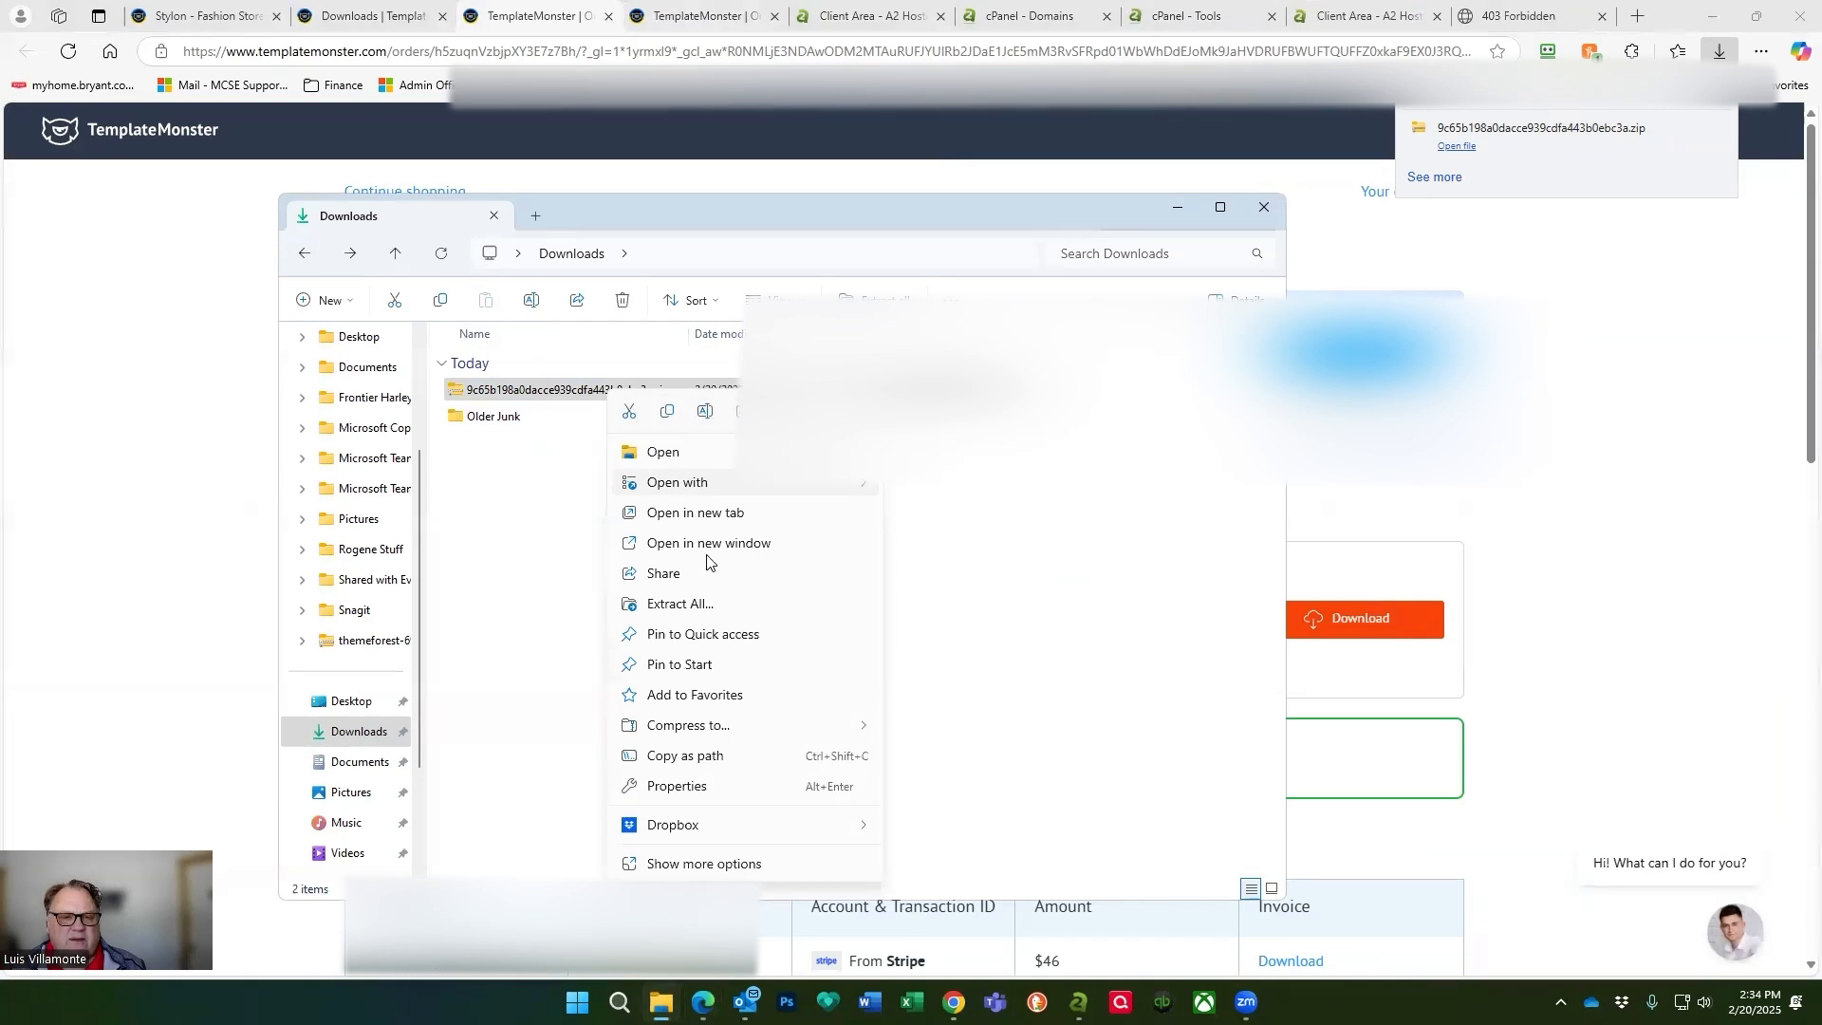
left_click(699, 603)
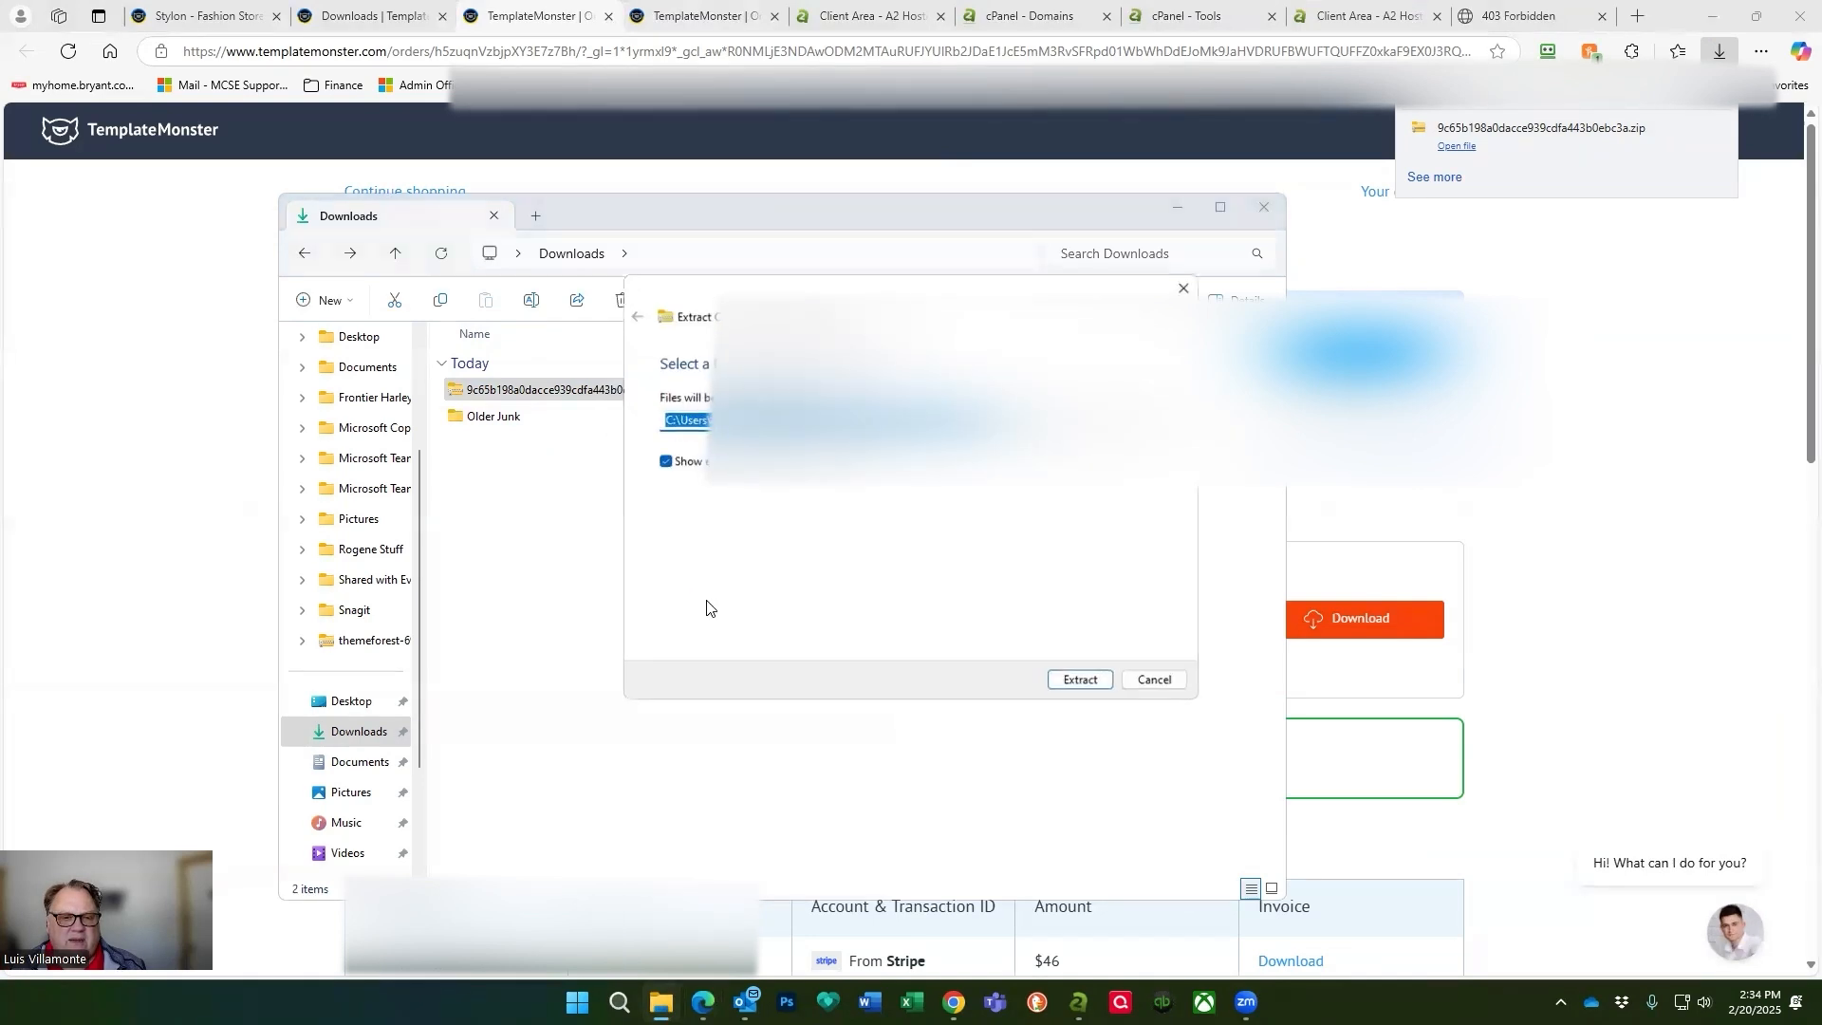
left_click(1081, 683)
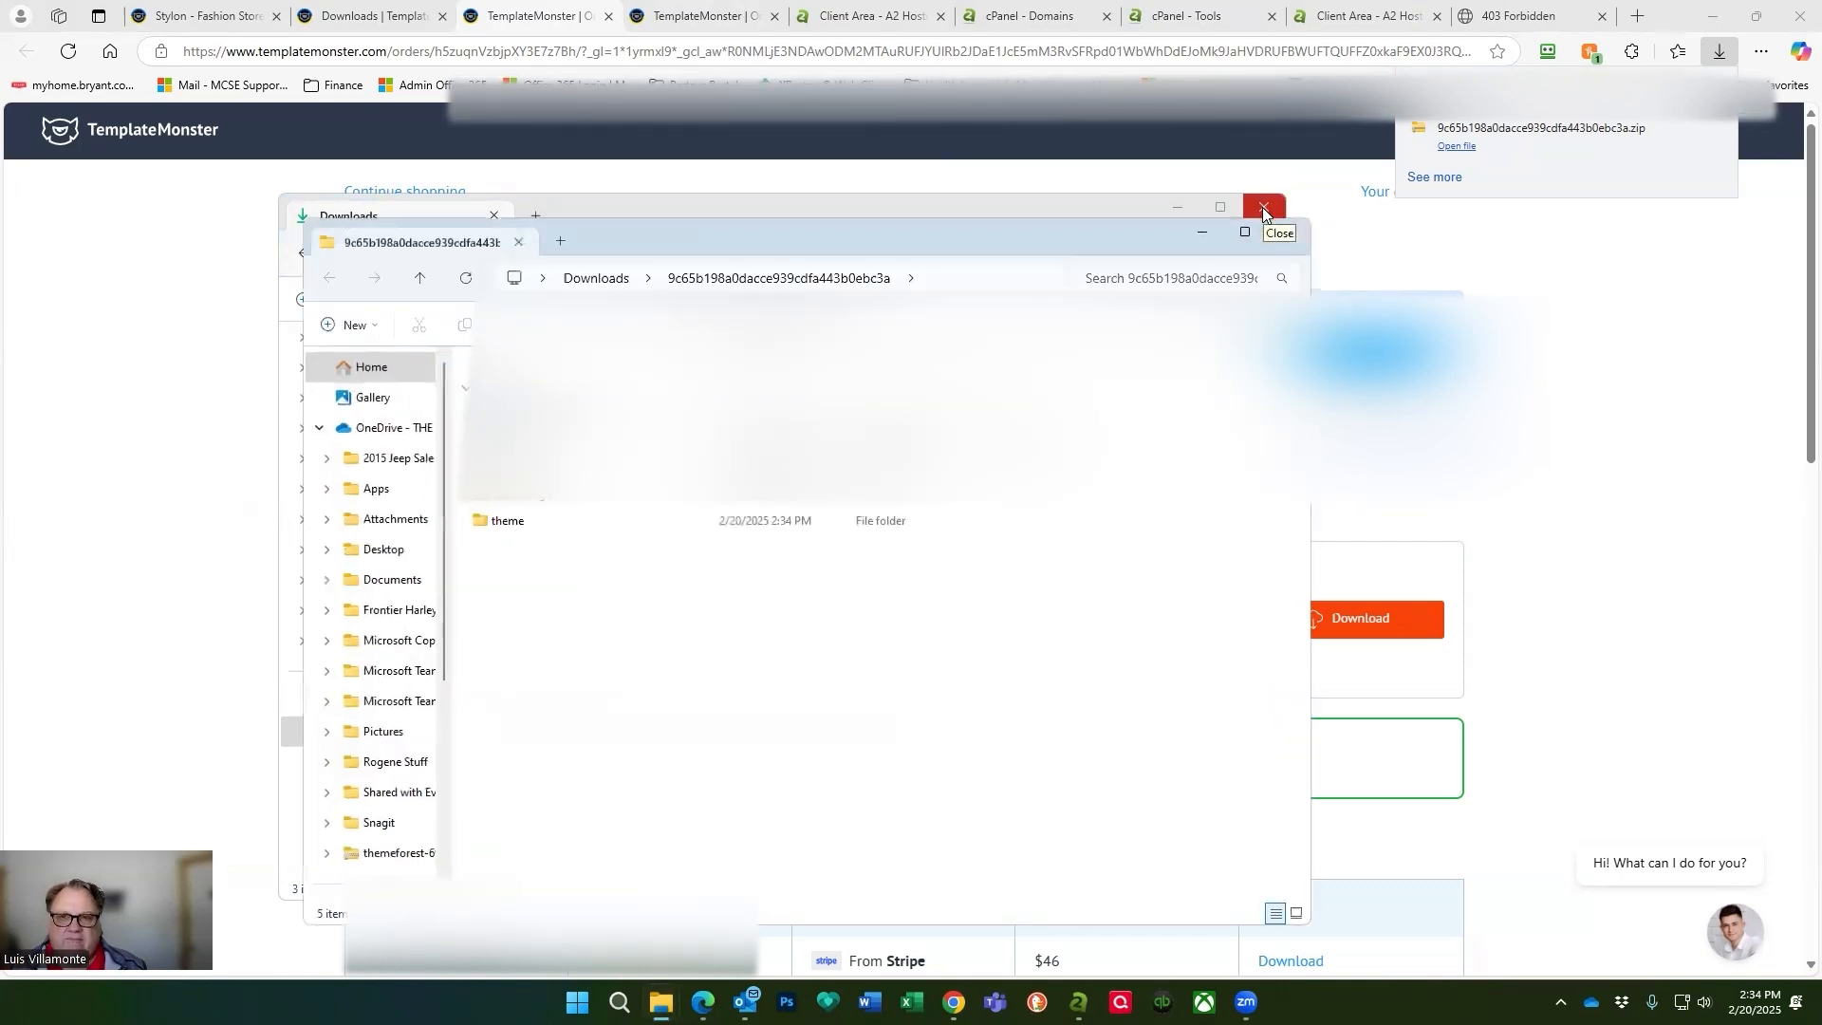
left_click(1264, 209)
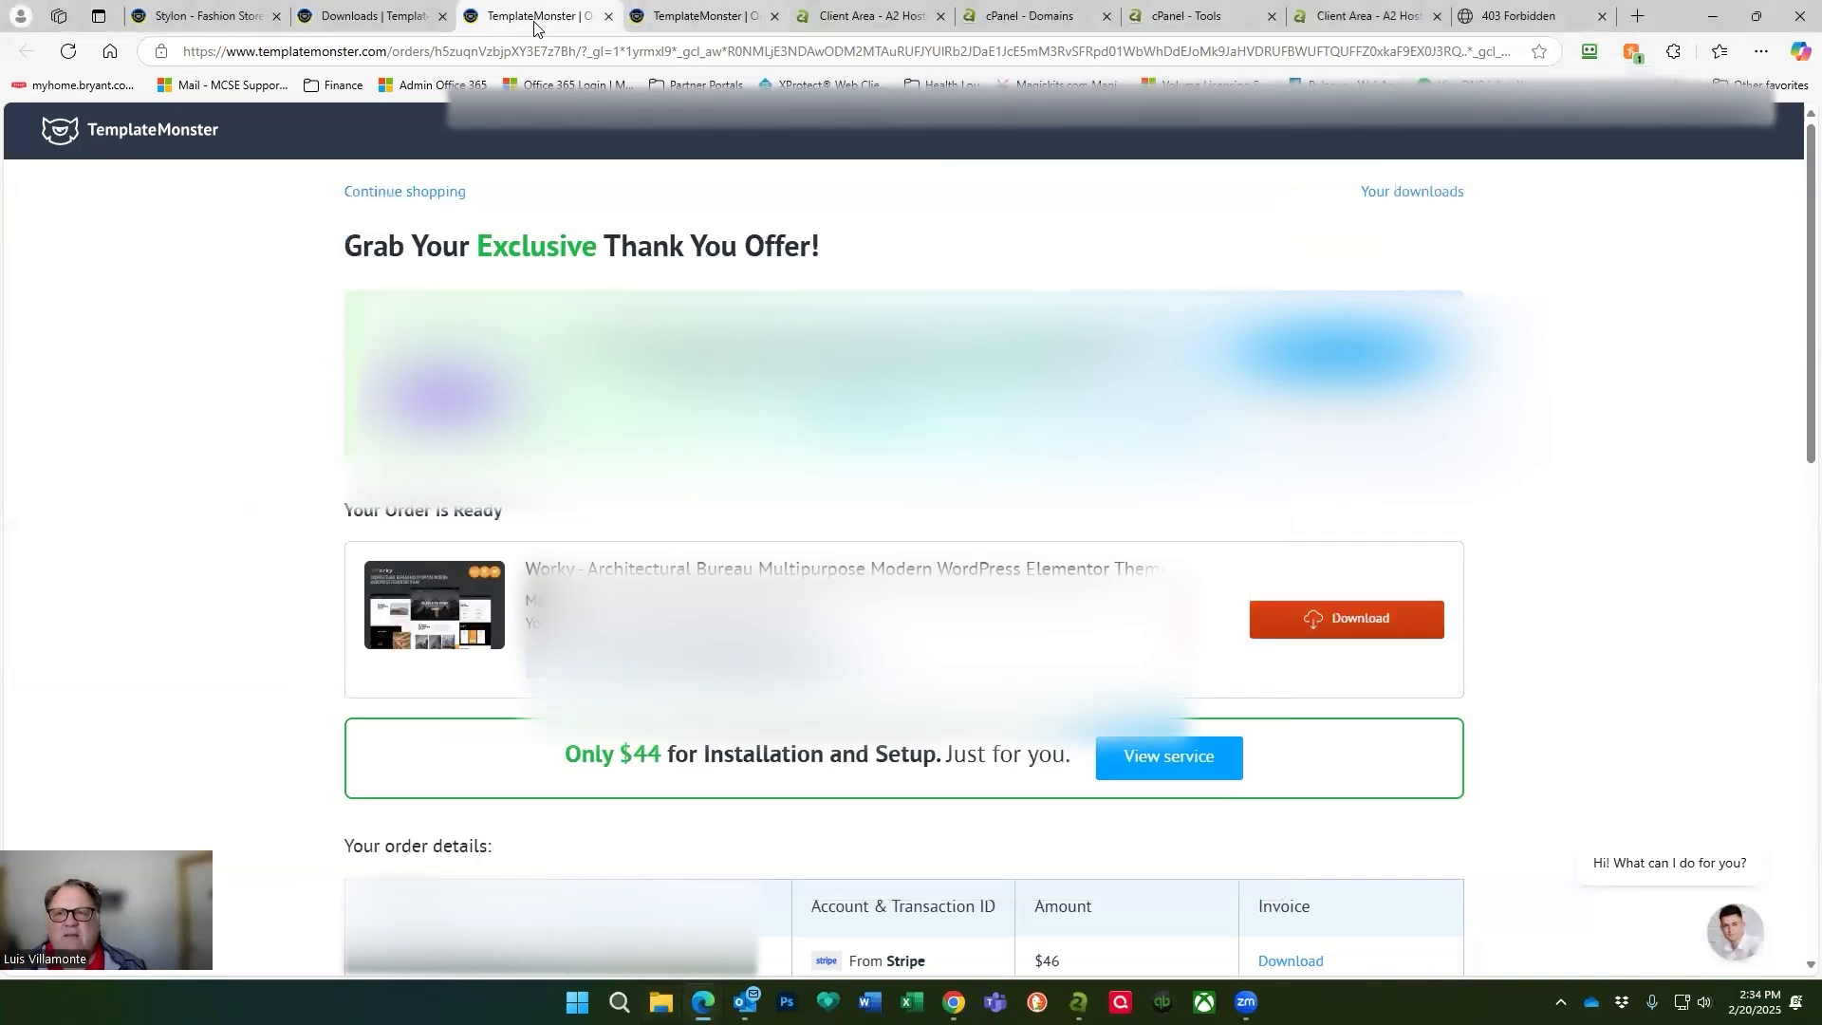
Restore the browser window to a smaller size and open the Tools page in the A2 Hosting cPanel.
left_click(1757, 14)
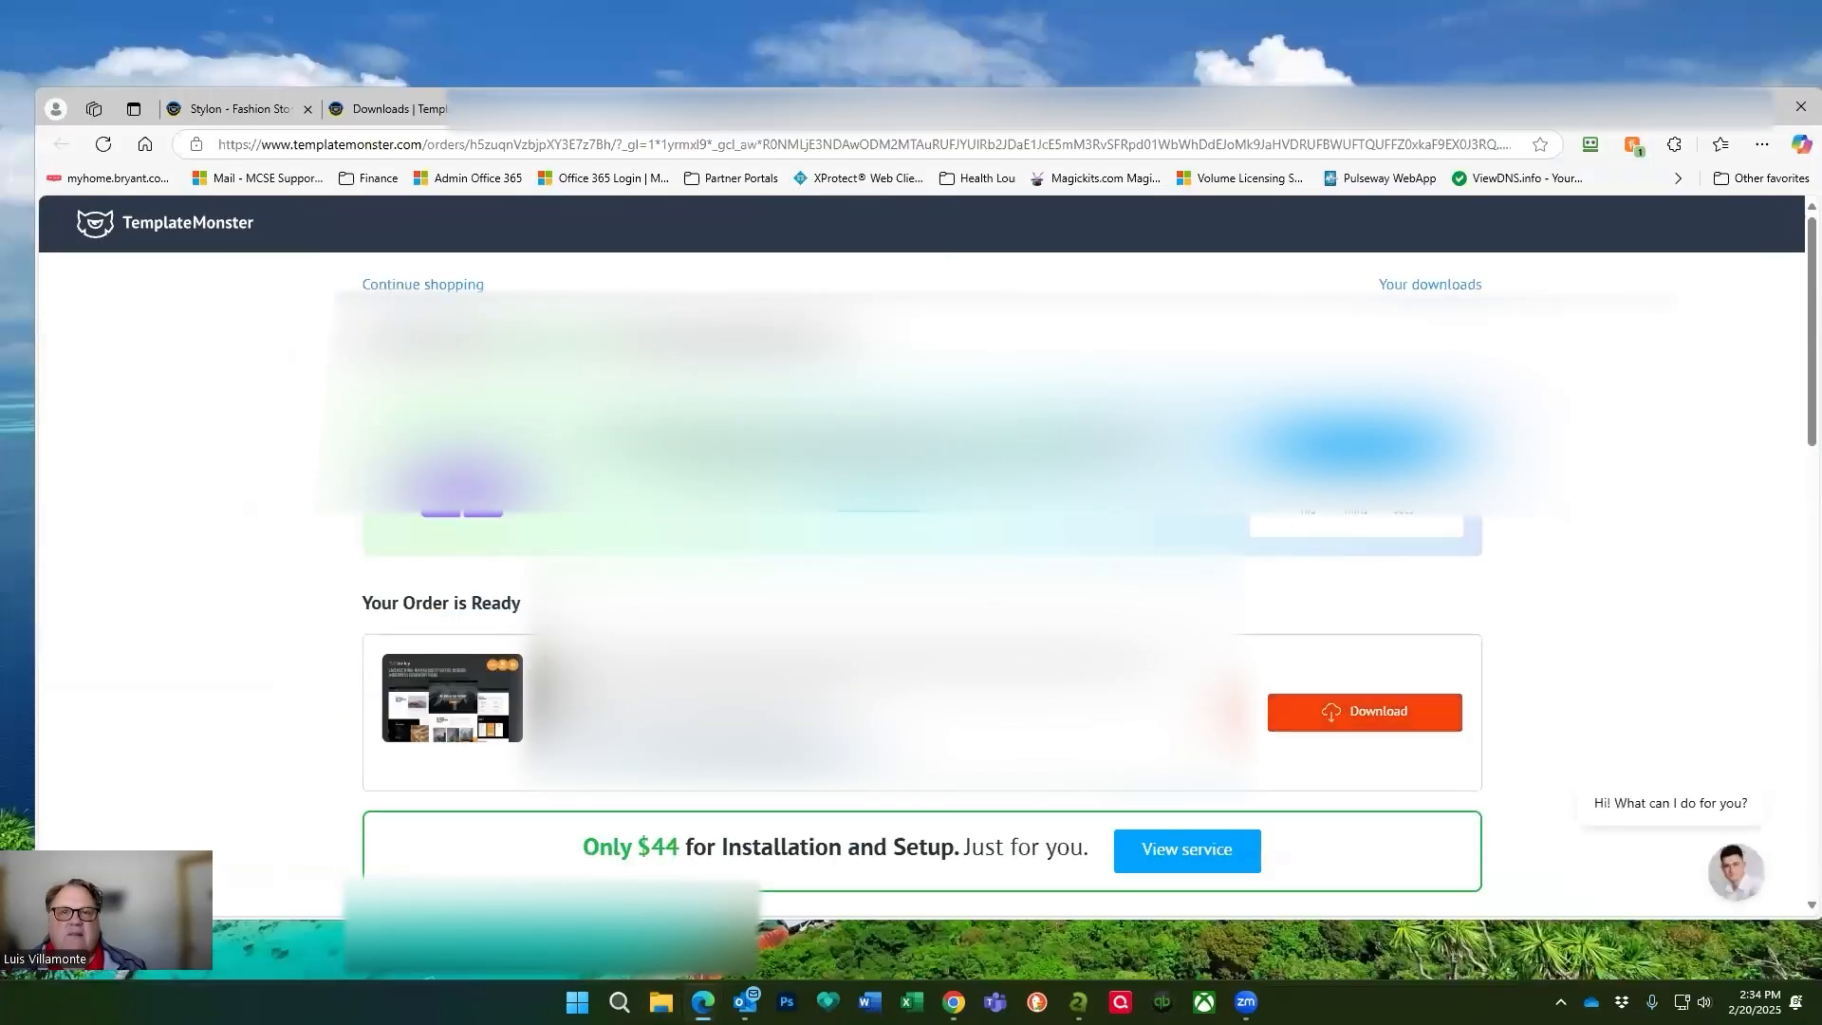
left_click(837, 110)
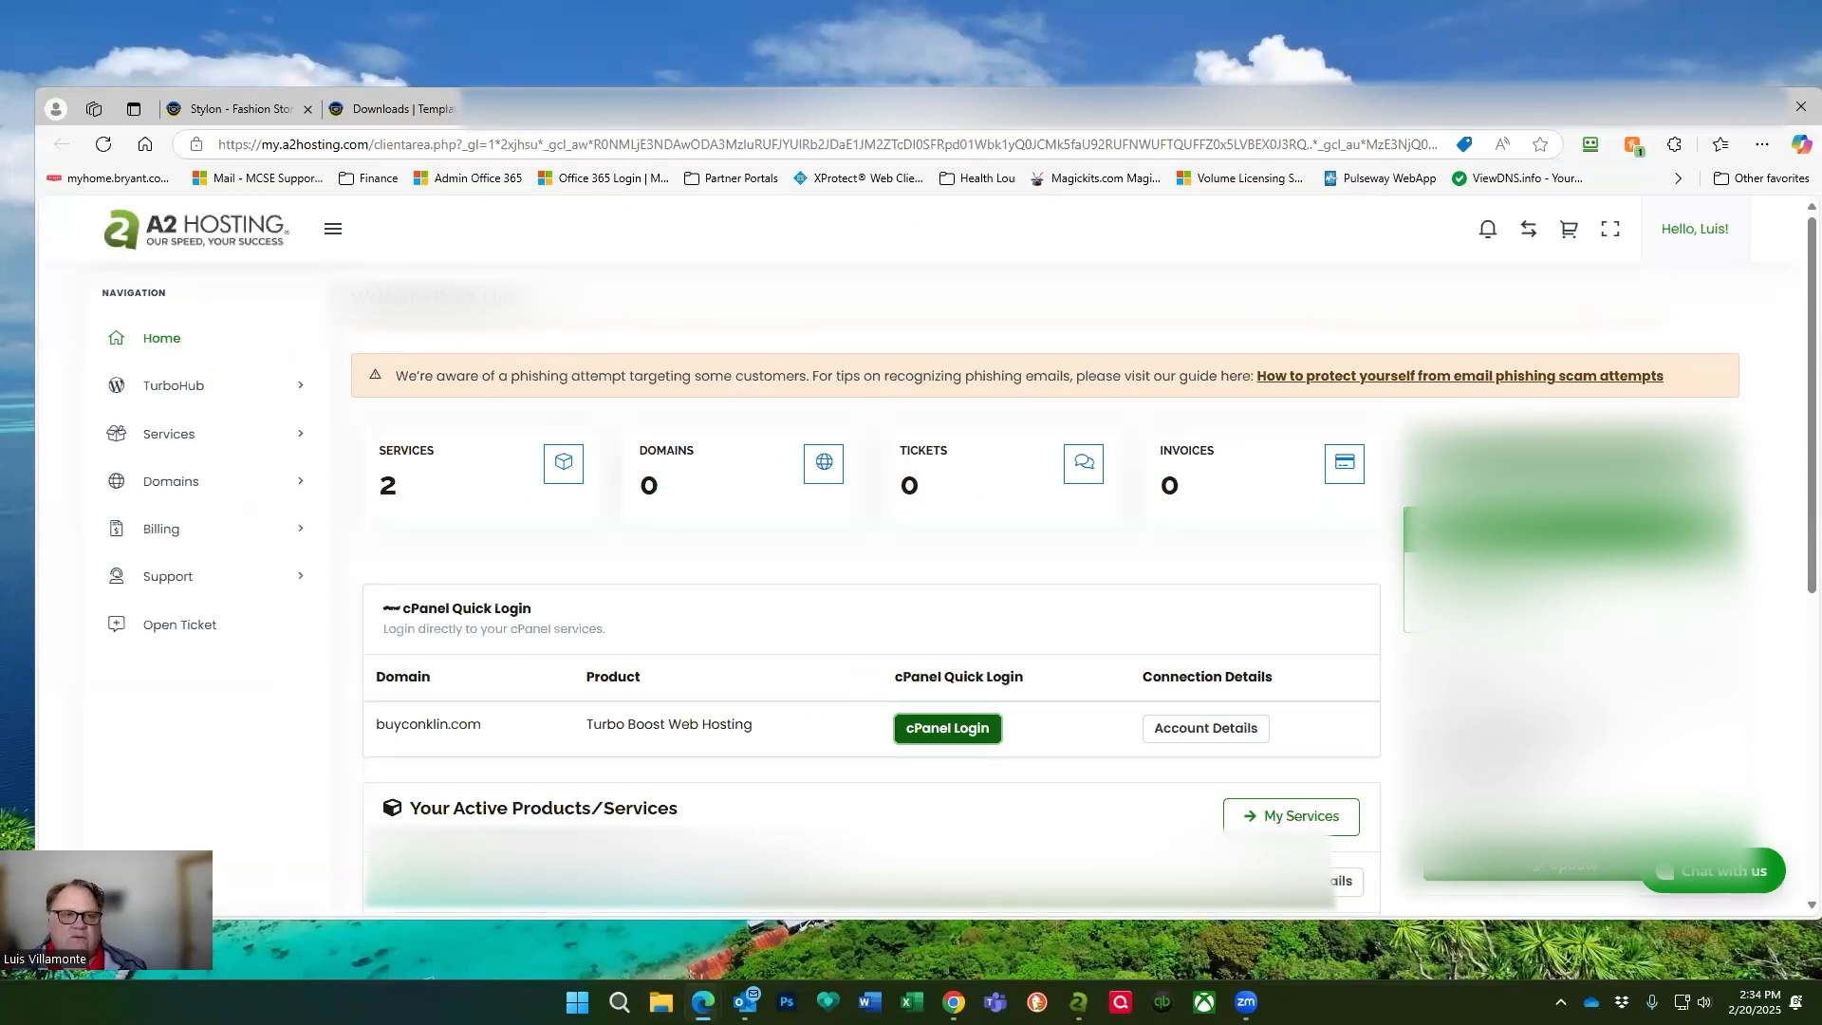
left_click(1757, 106)
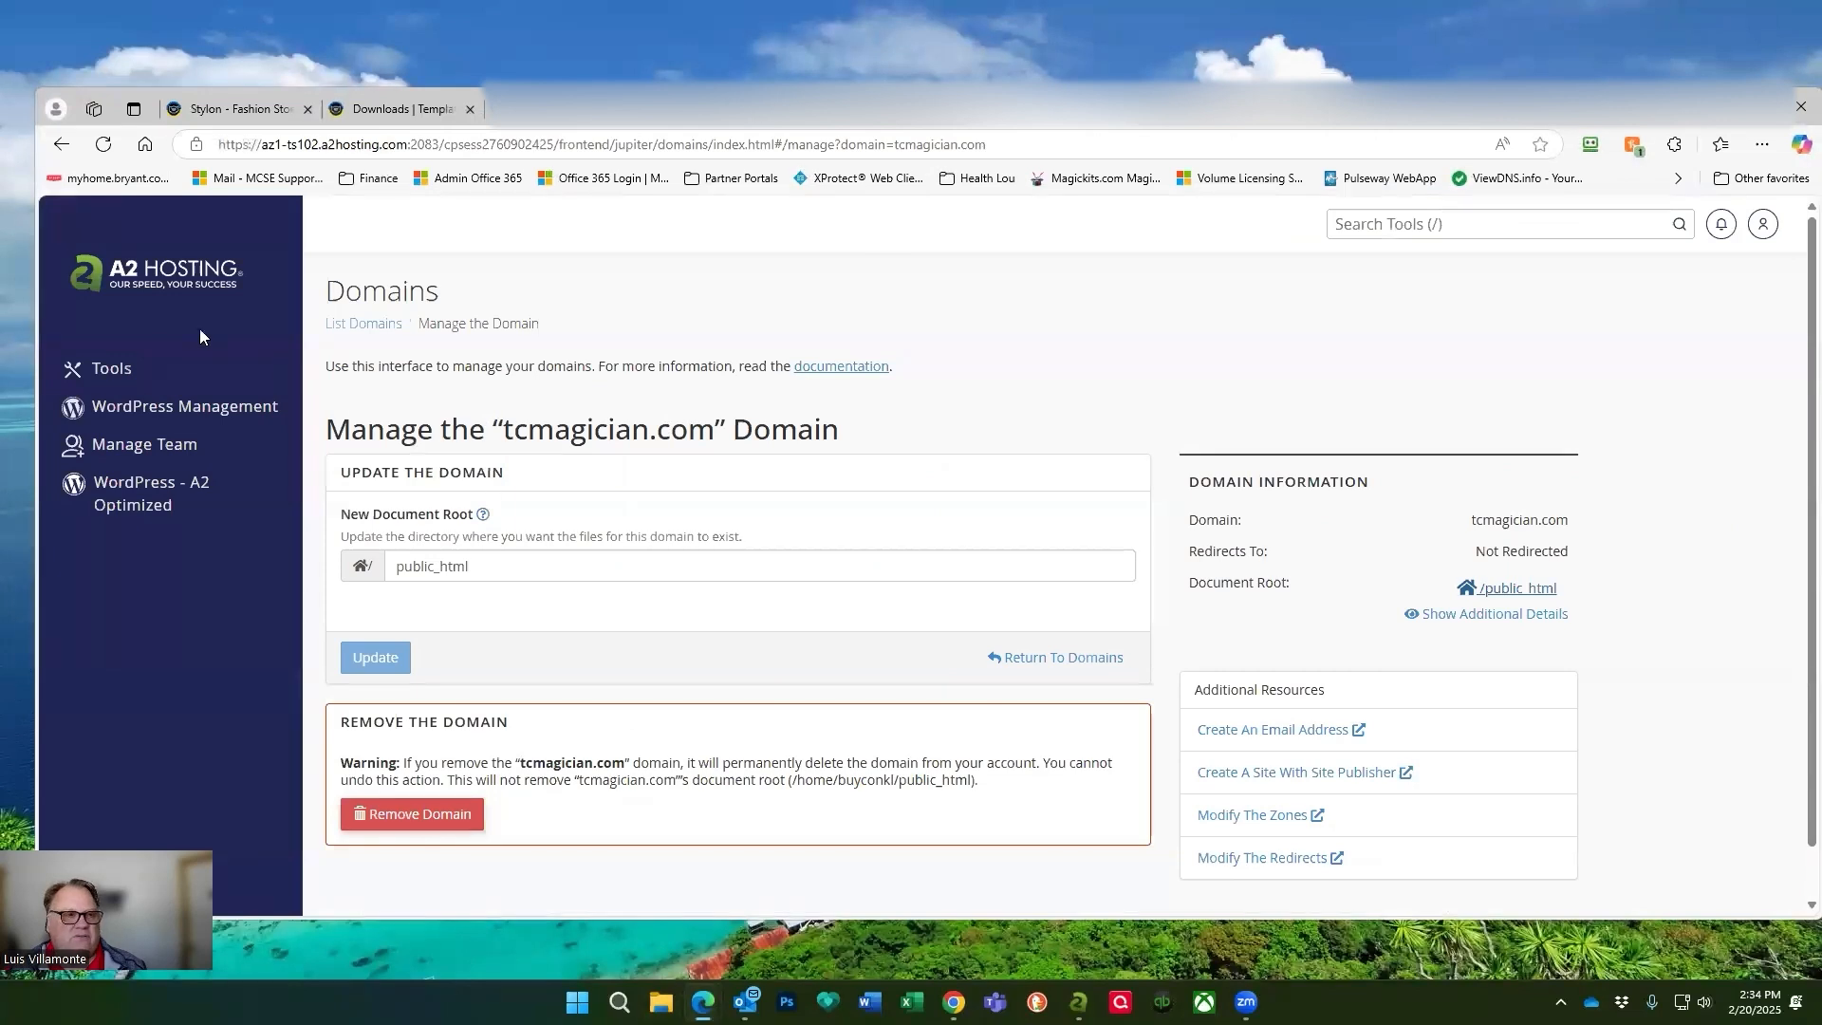
left_click(121, 366)
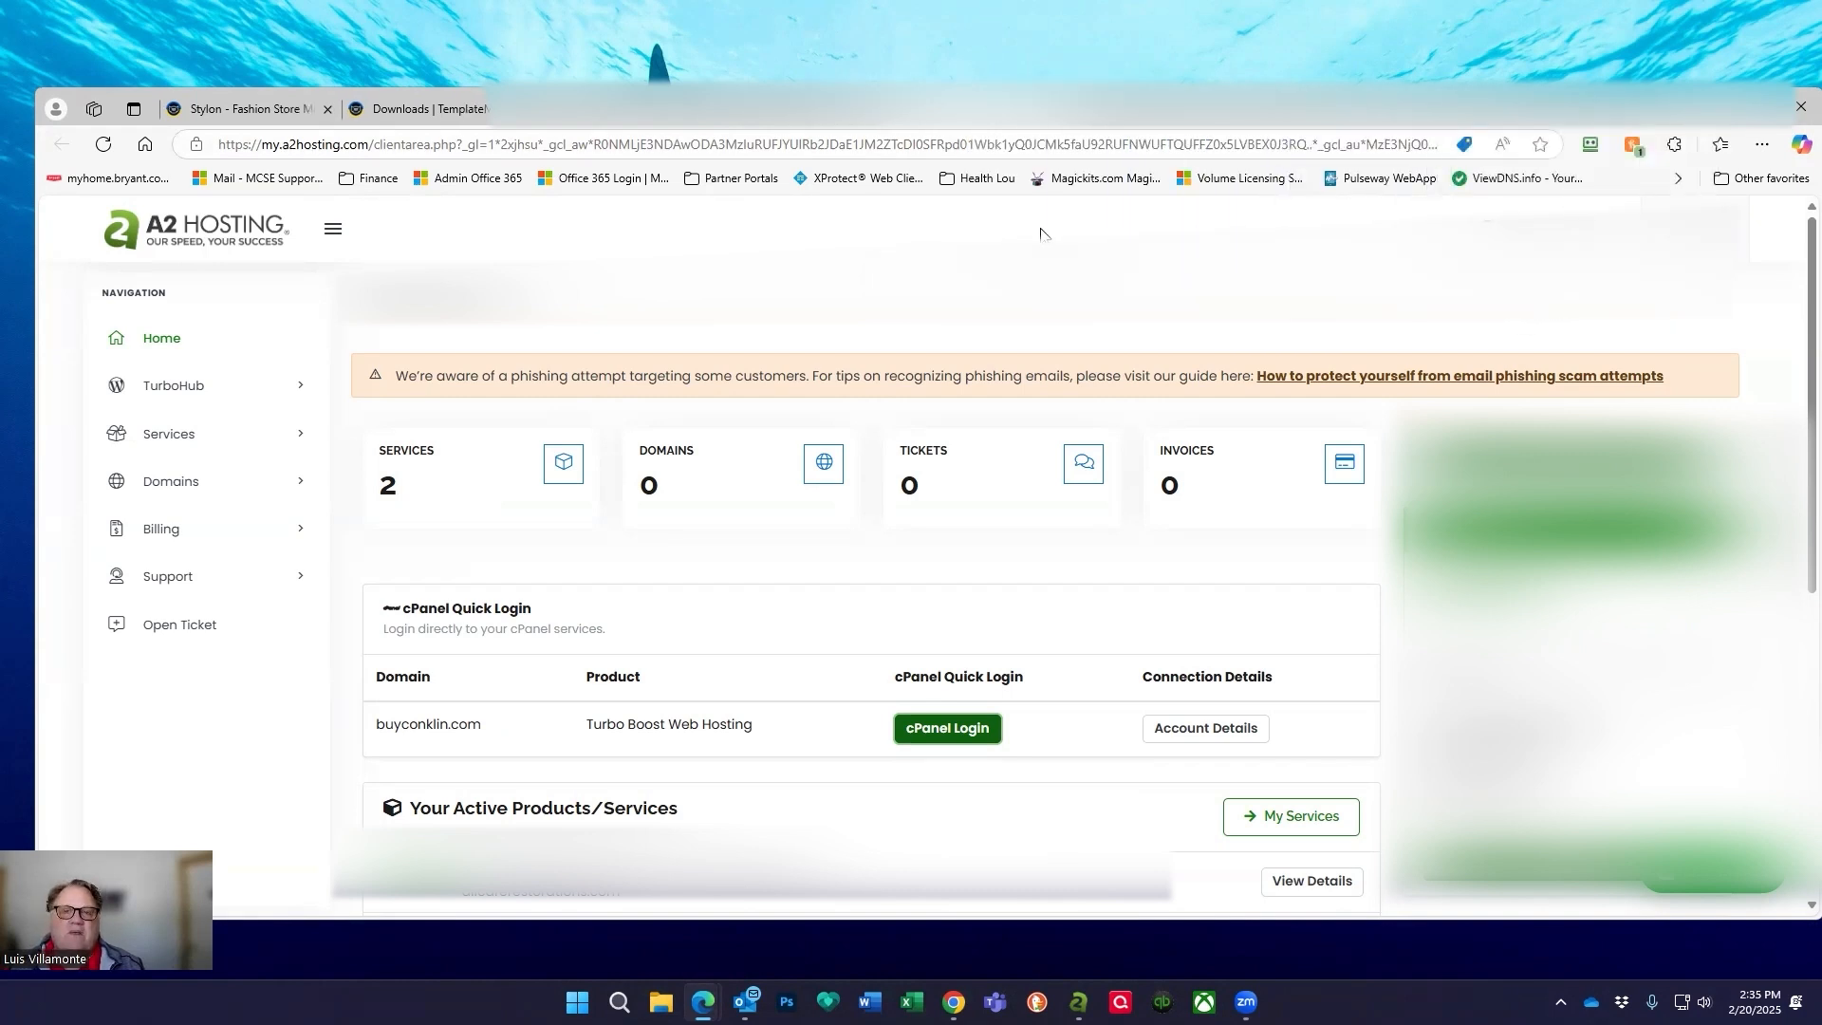
Check the website at tcmagician.com in a new browser tab and close that tab.
left_click(1638, 112)
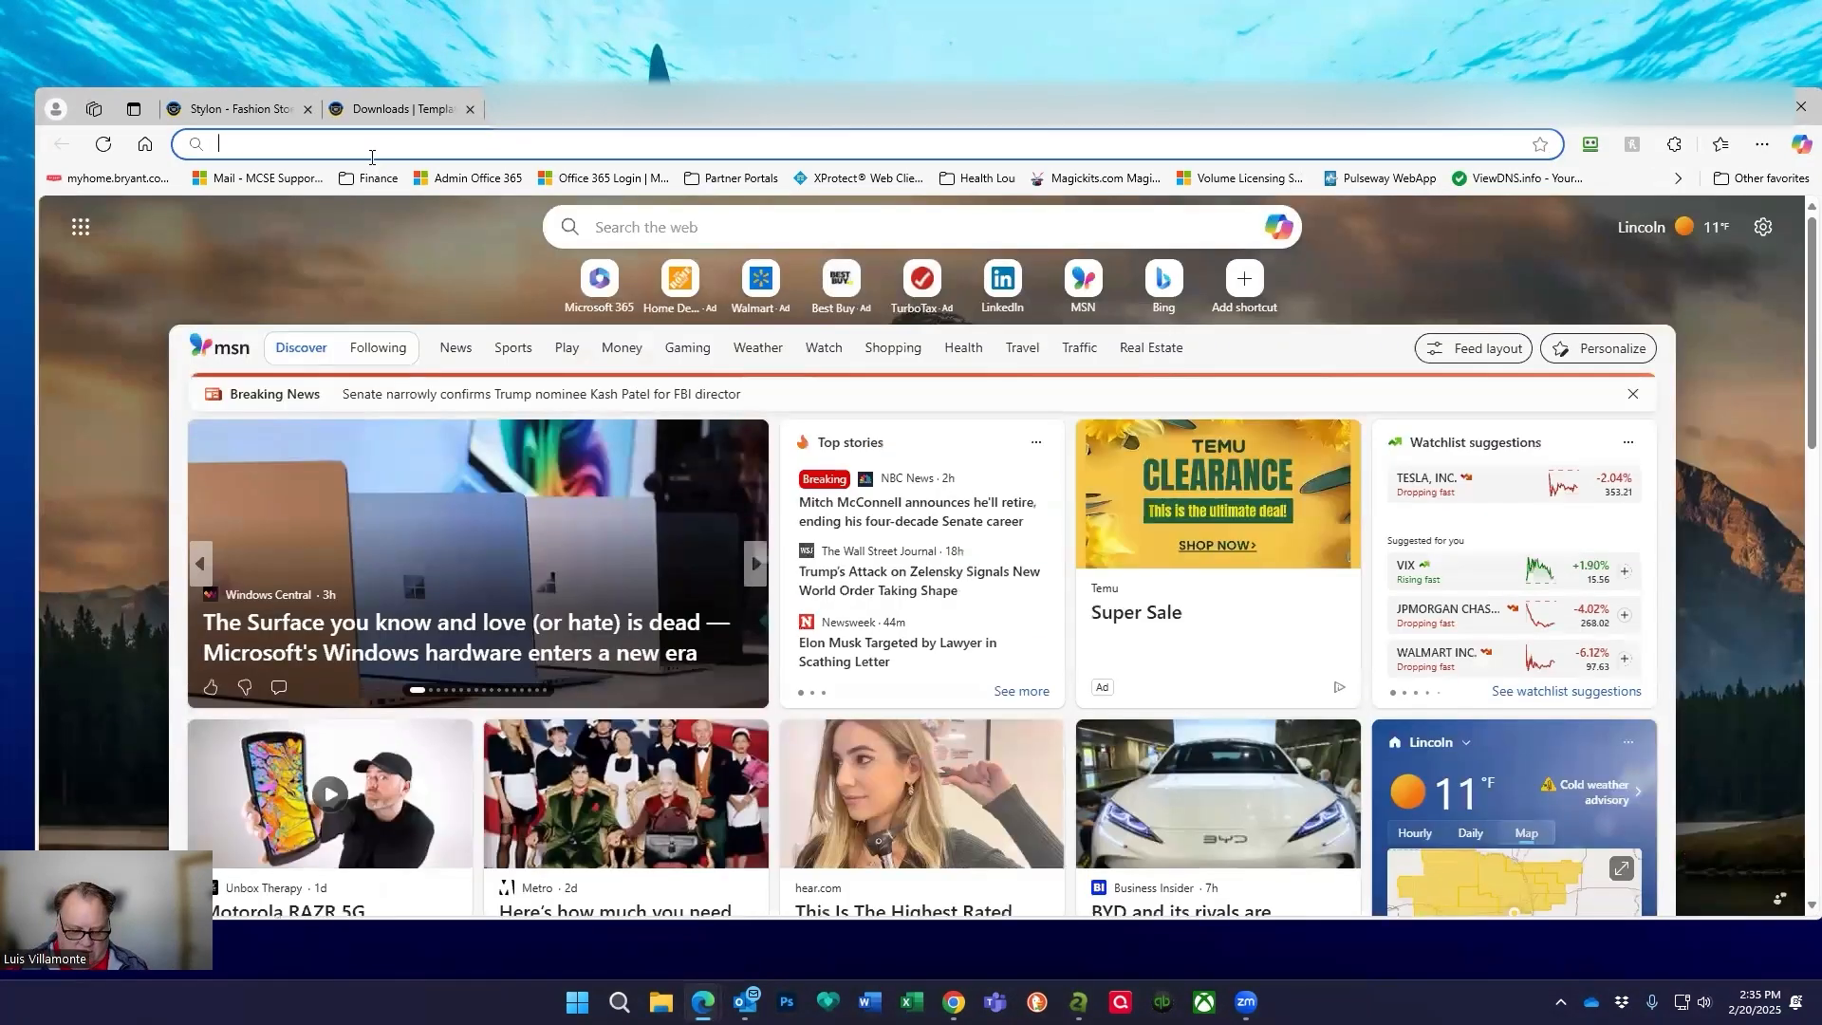
type("tcm")
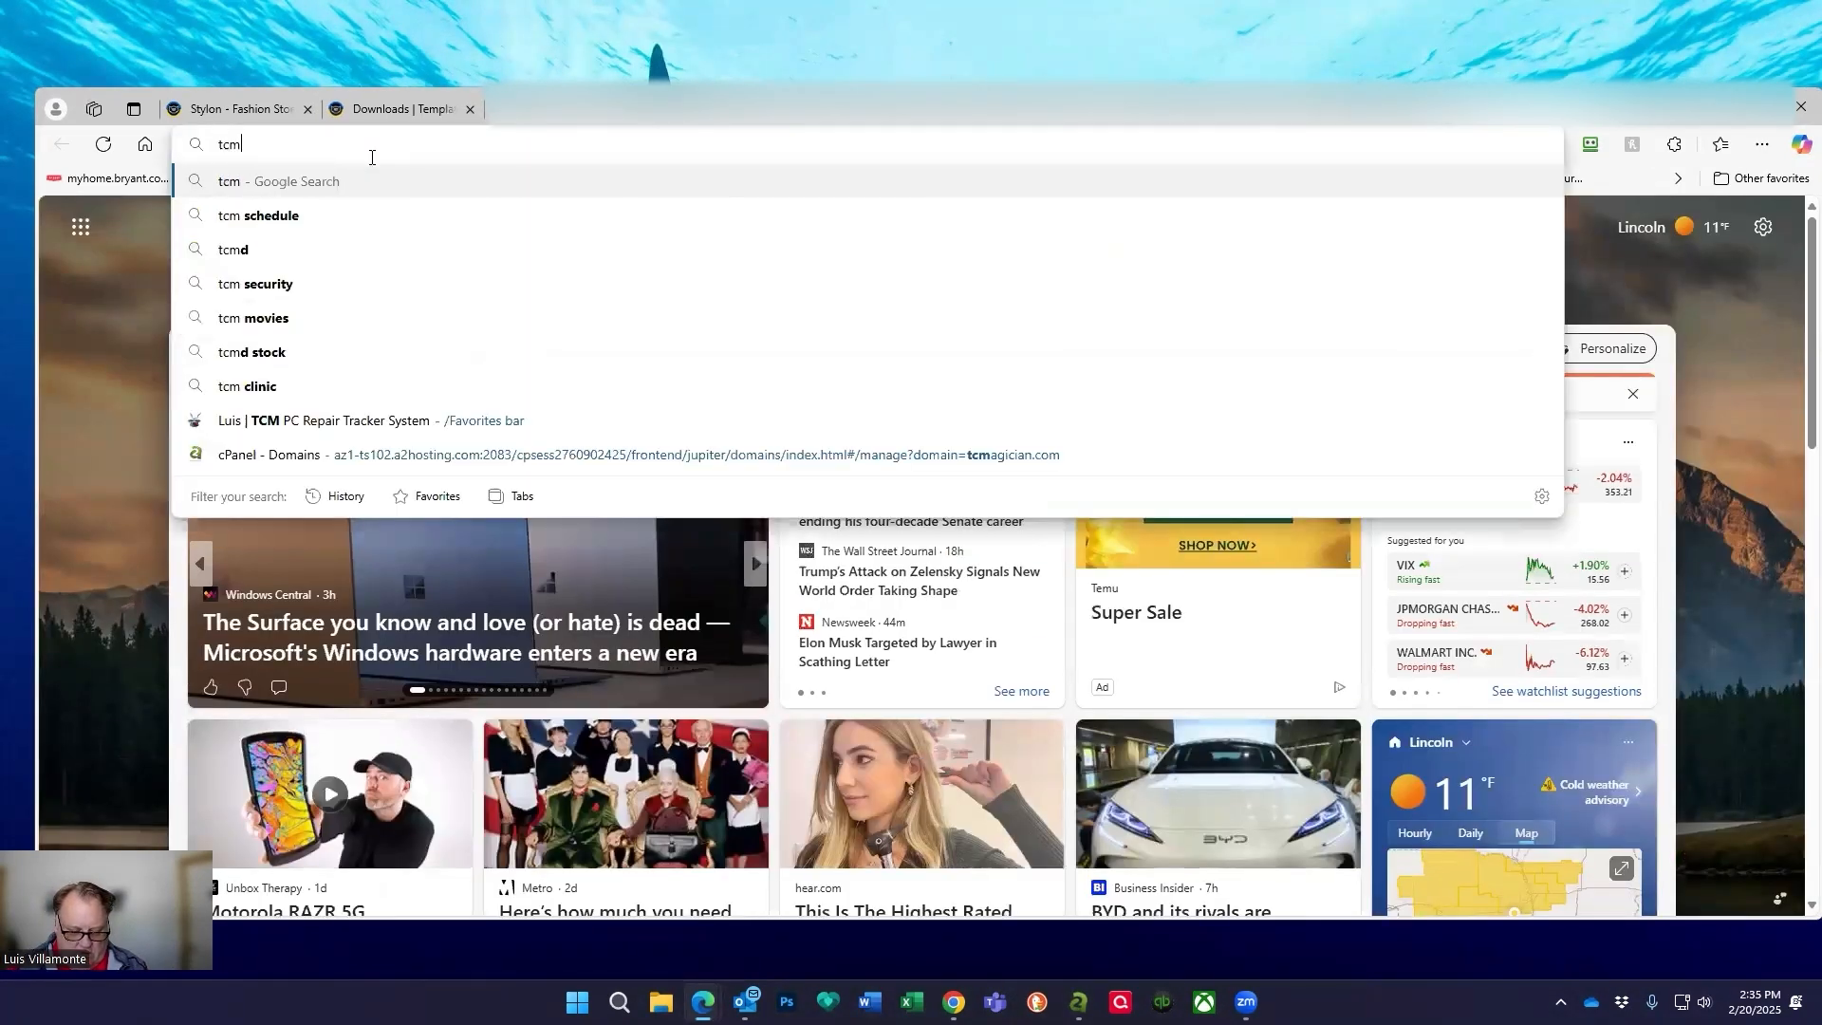
type("agician.co")
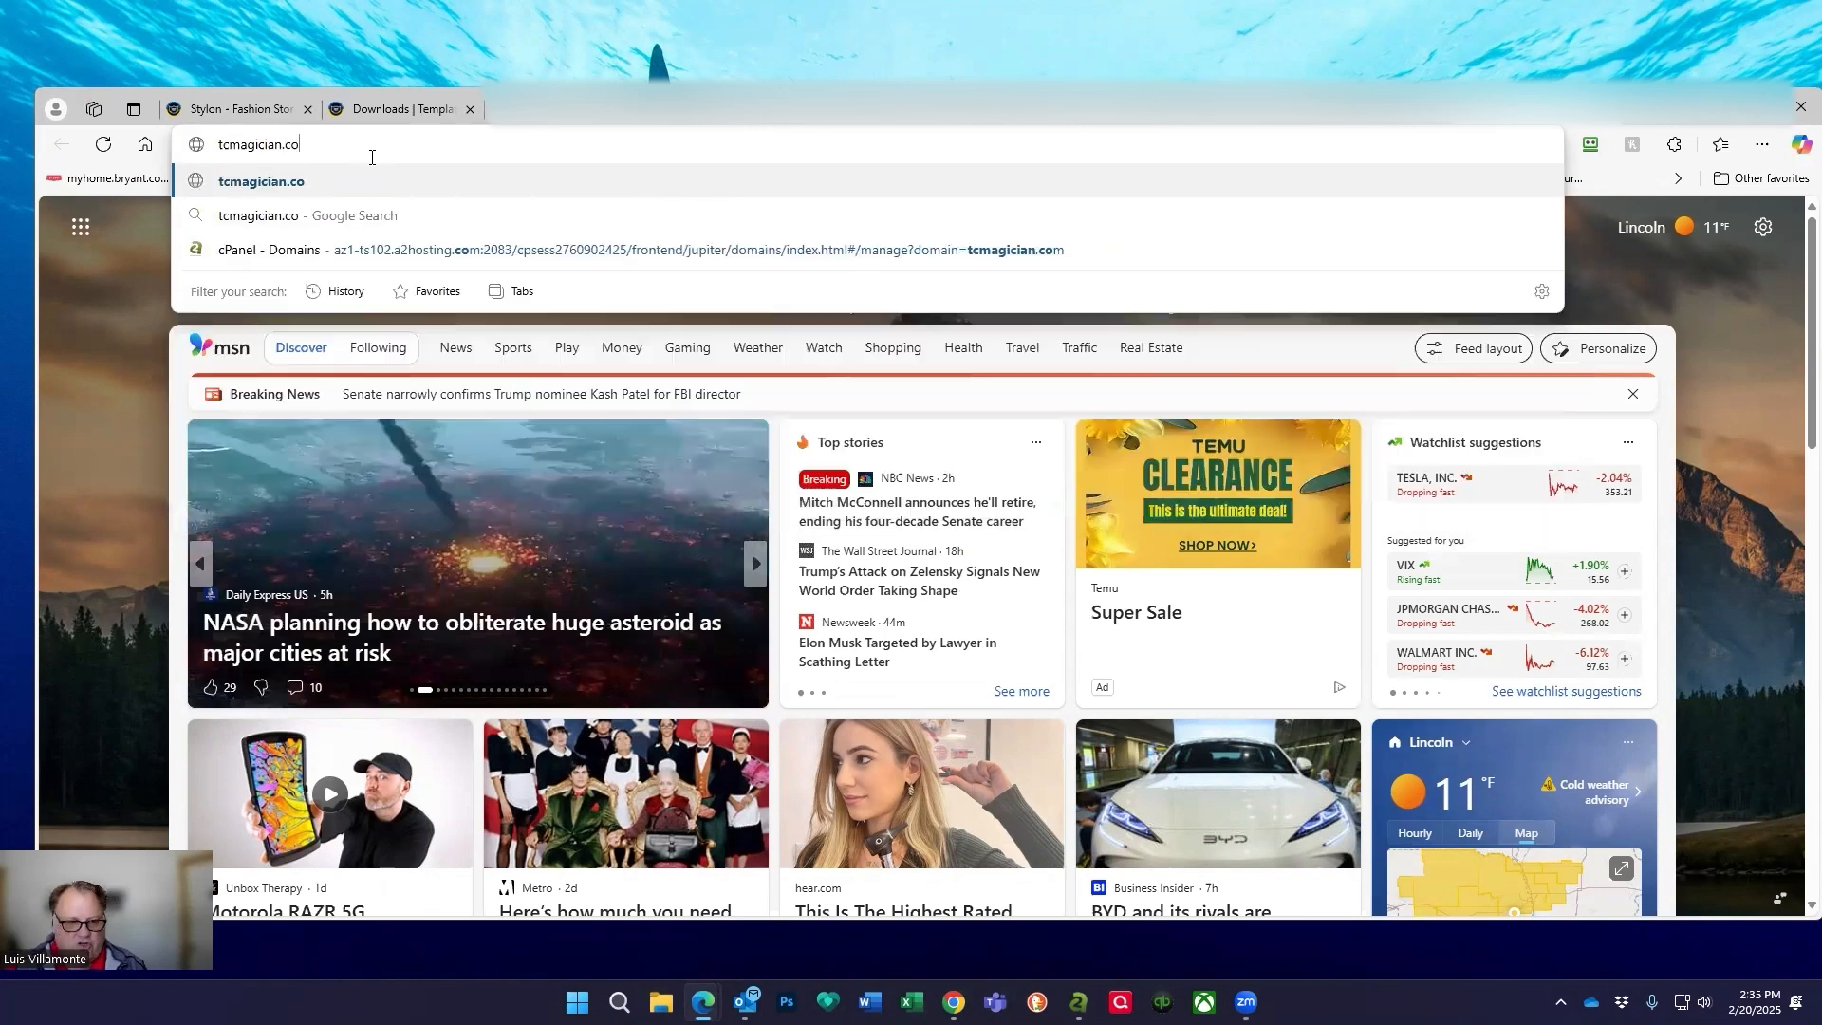
type("m")
key("Return")
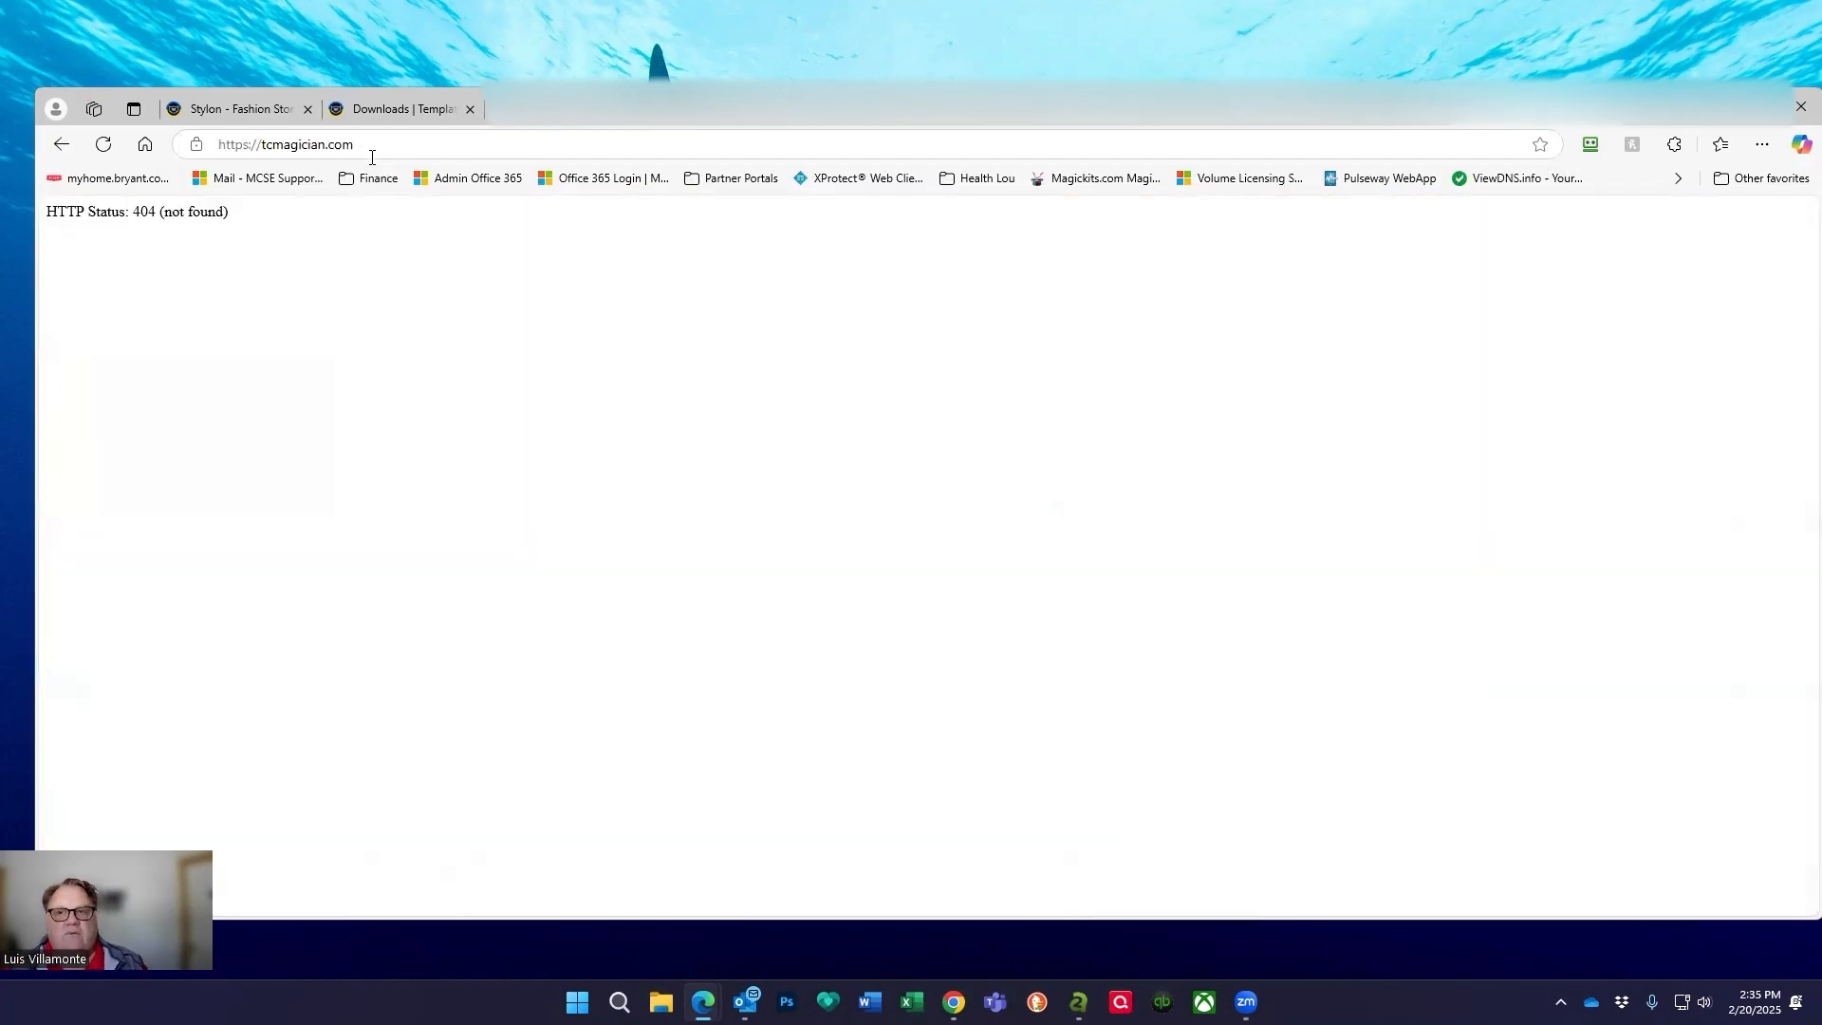
left_click(1606, 110)
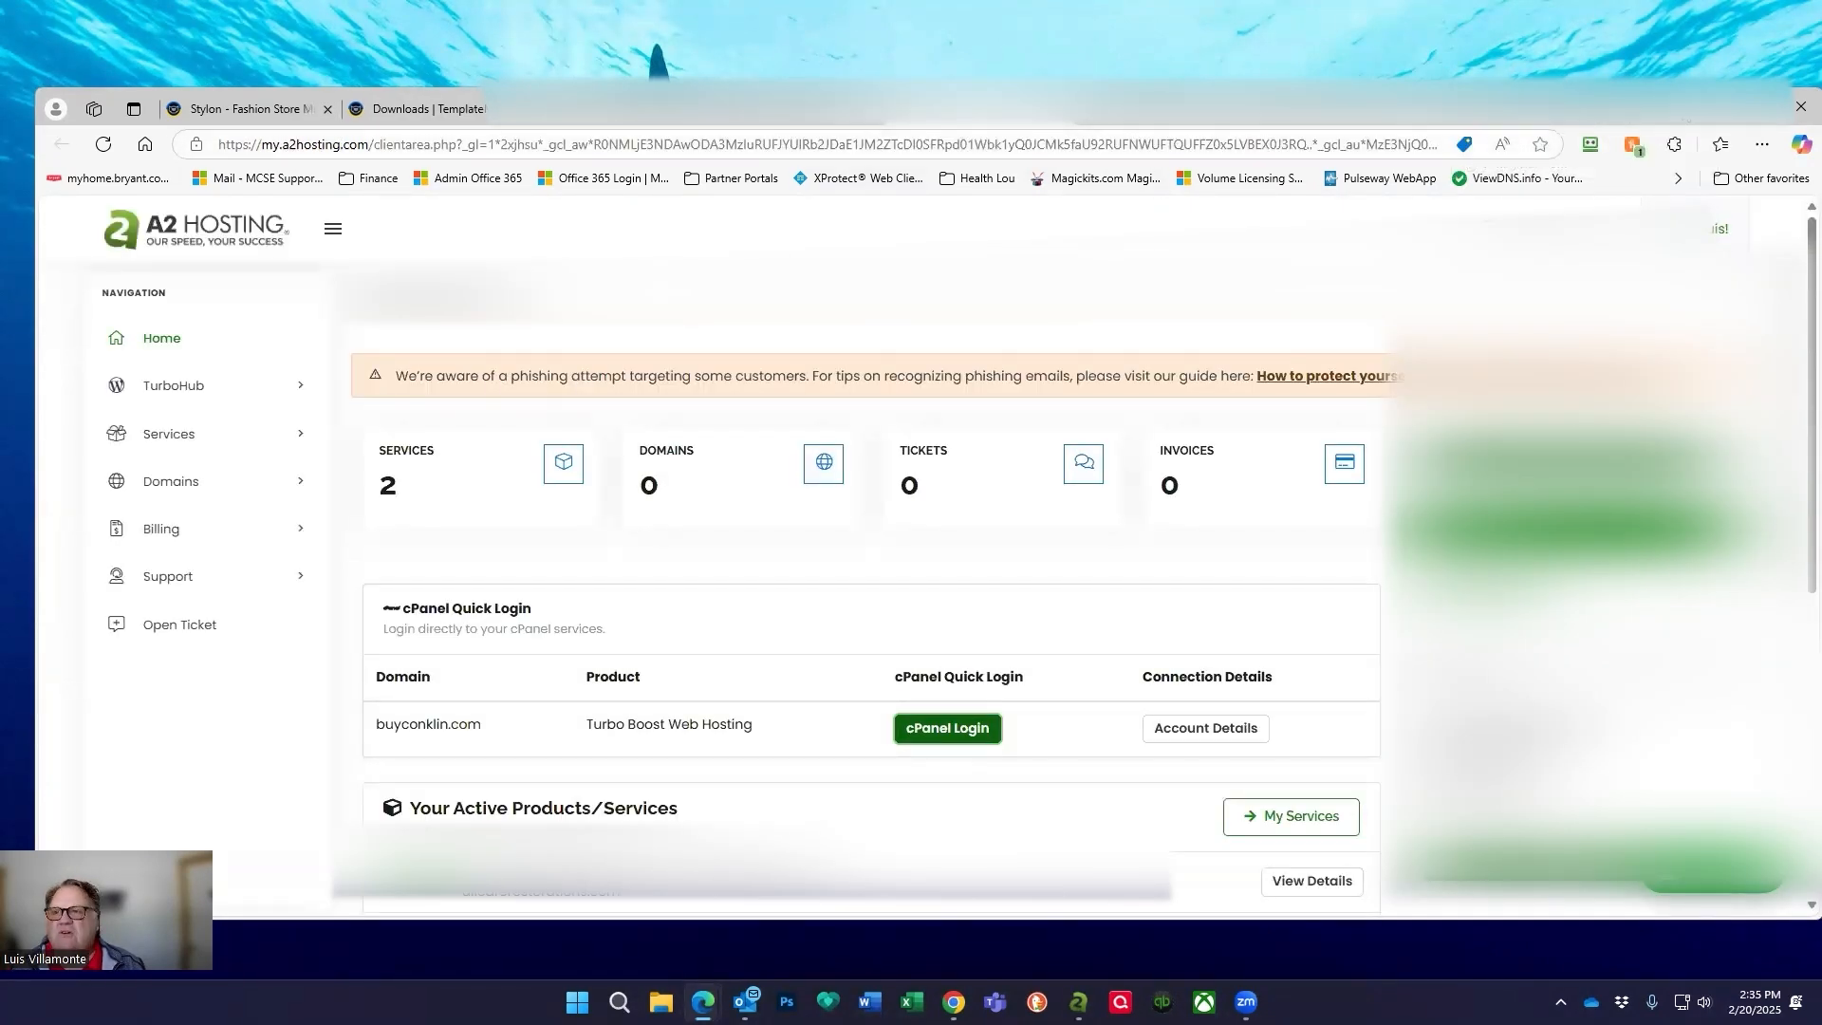
Open a blank browser tab, check the A2 Hosting client area, and return to the cPanel Tools page.
left_click(1640, 109)
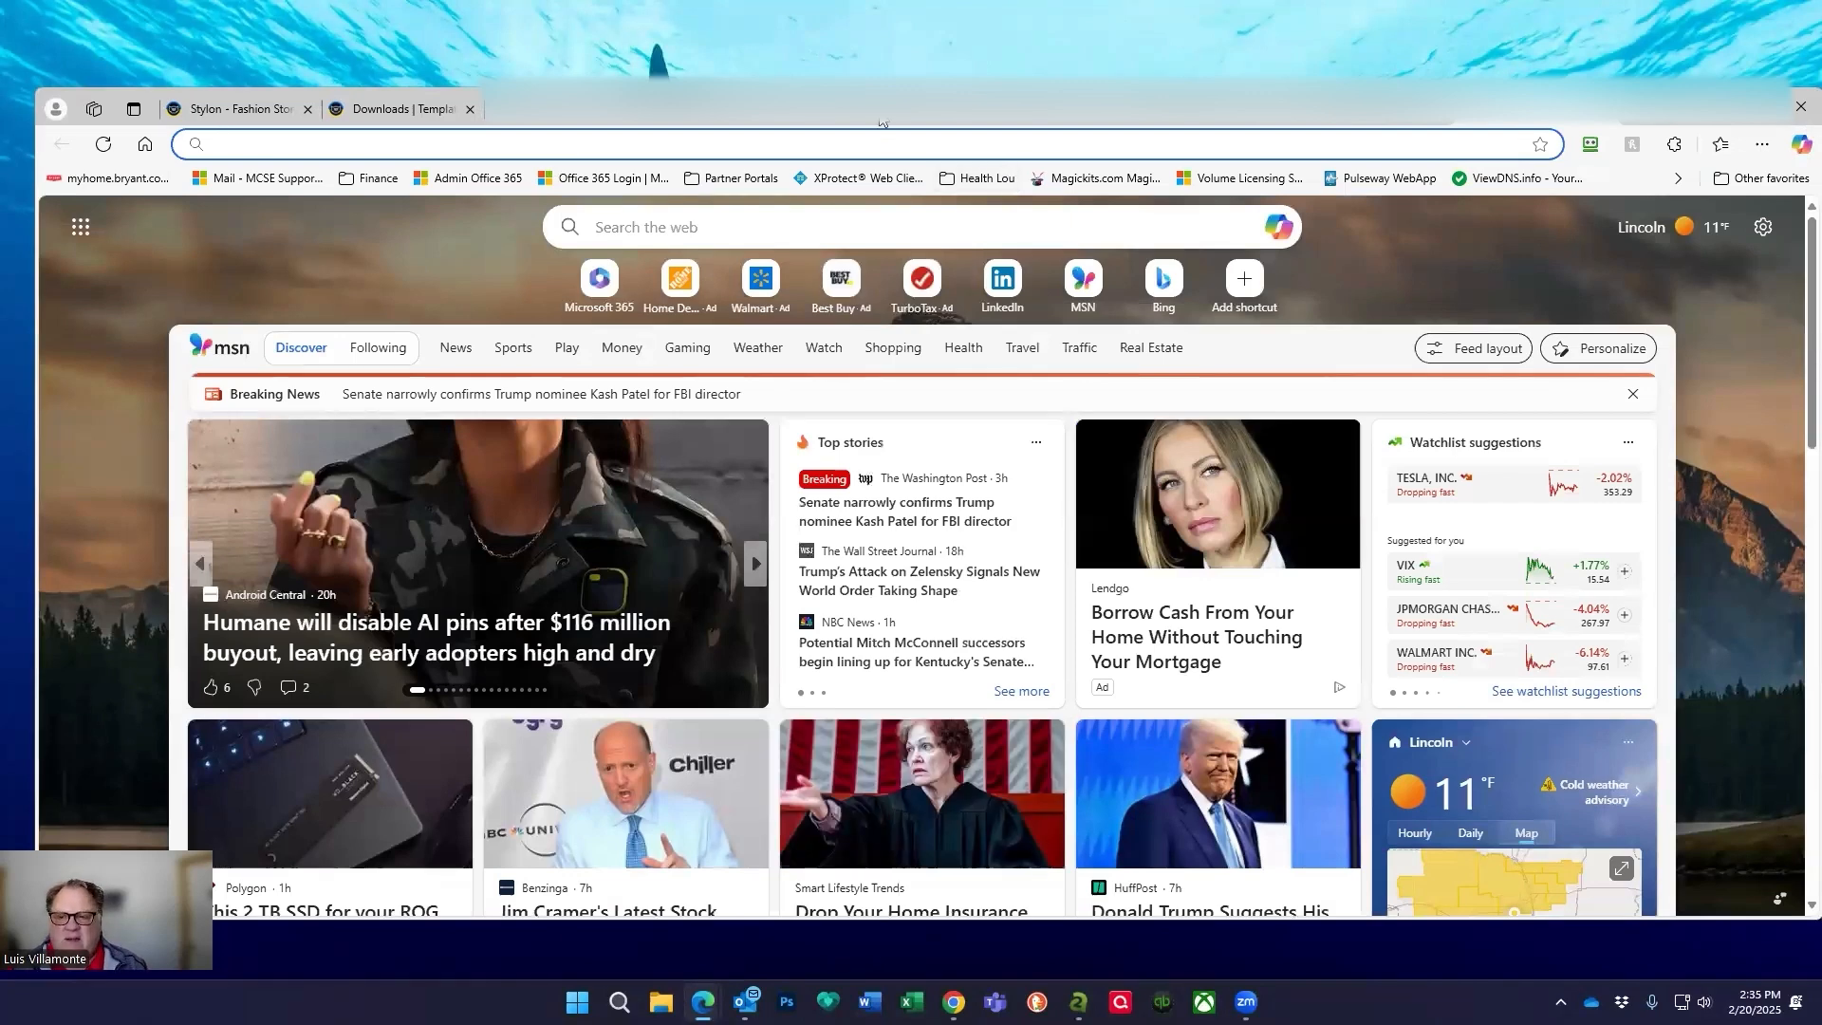
left_click(935, 109)
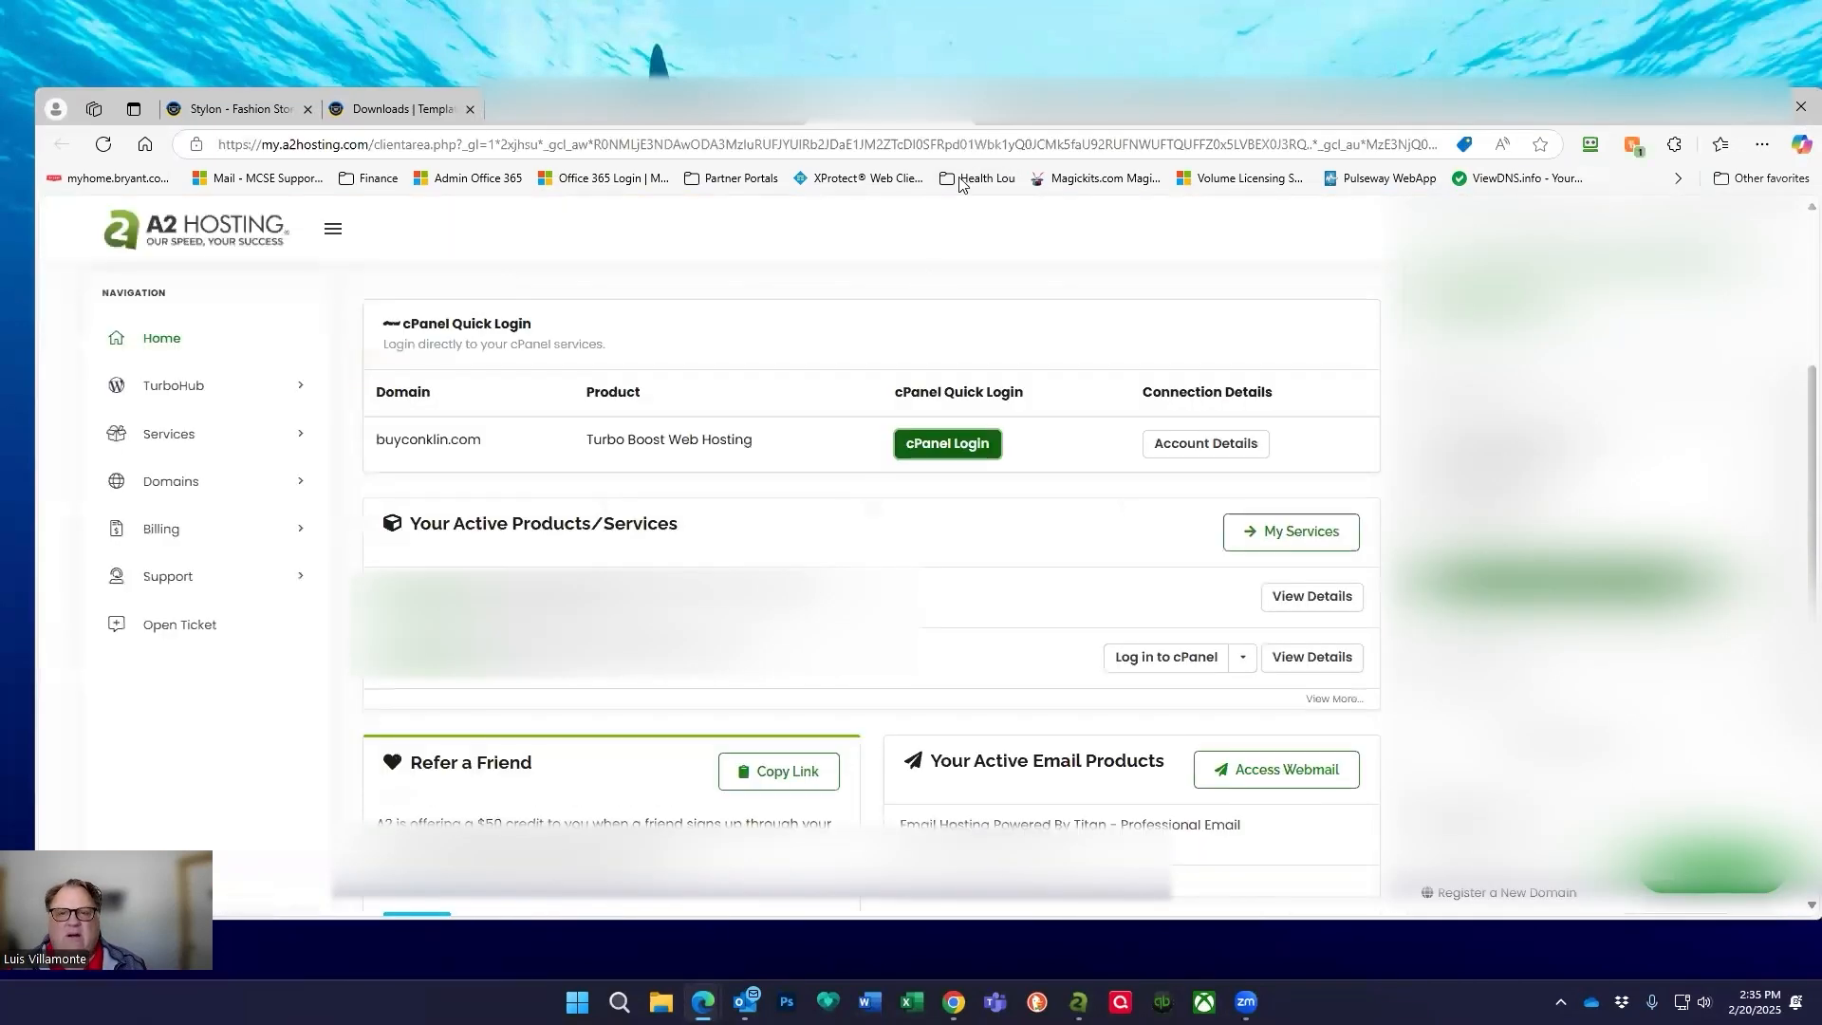
left_click(1043, 112)
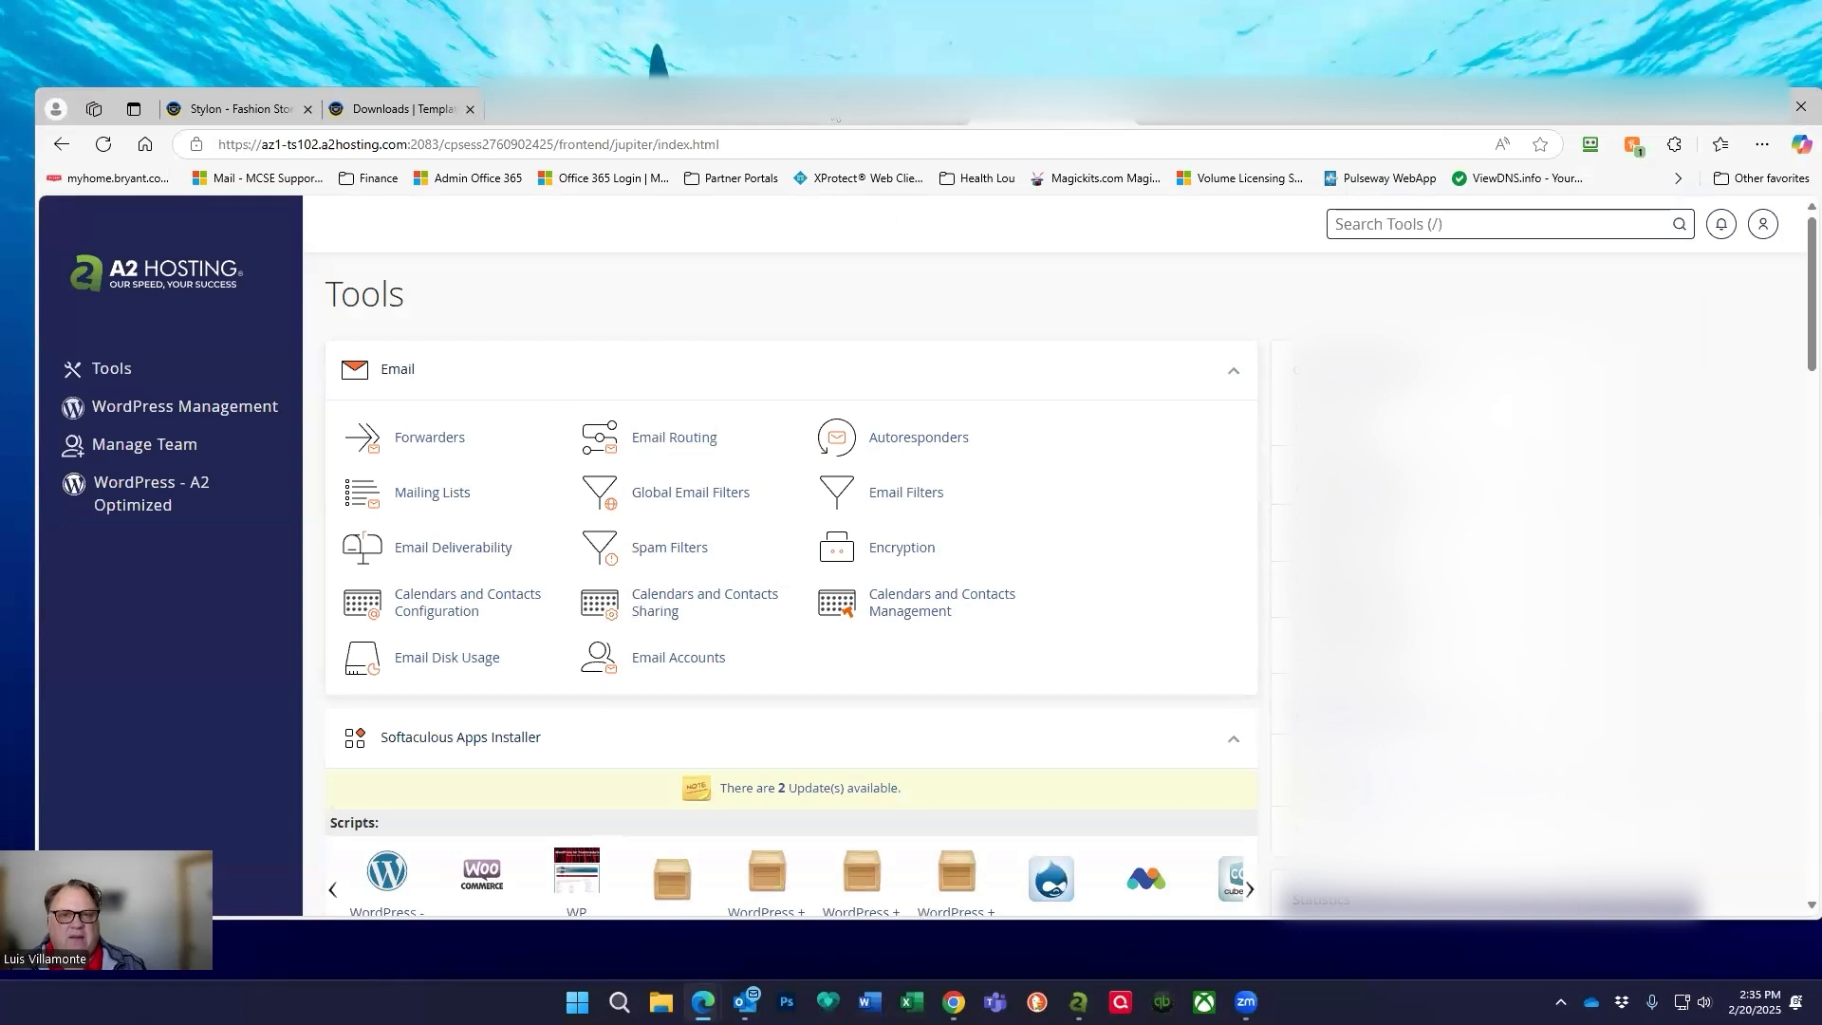
left_click(835, 112)
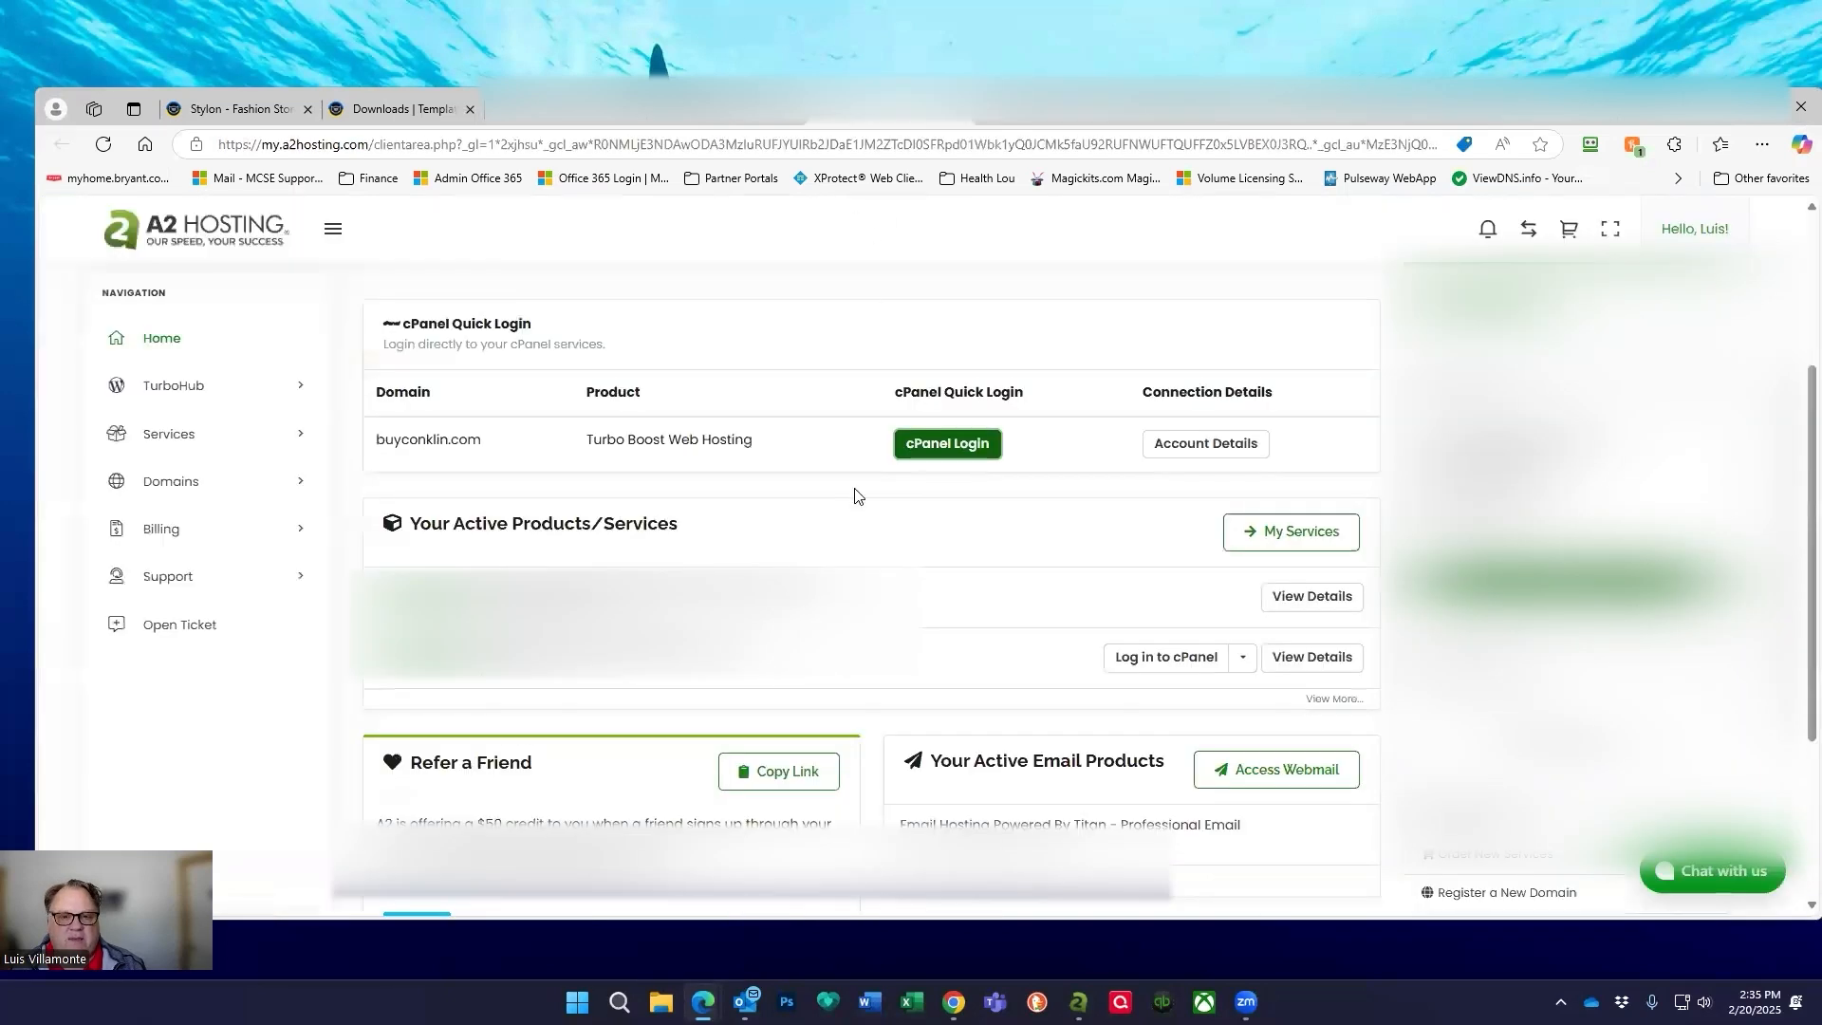
left_click(1038, 125)
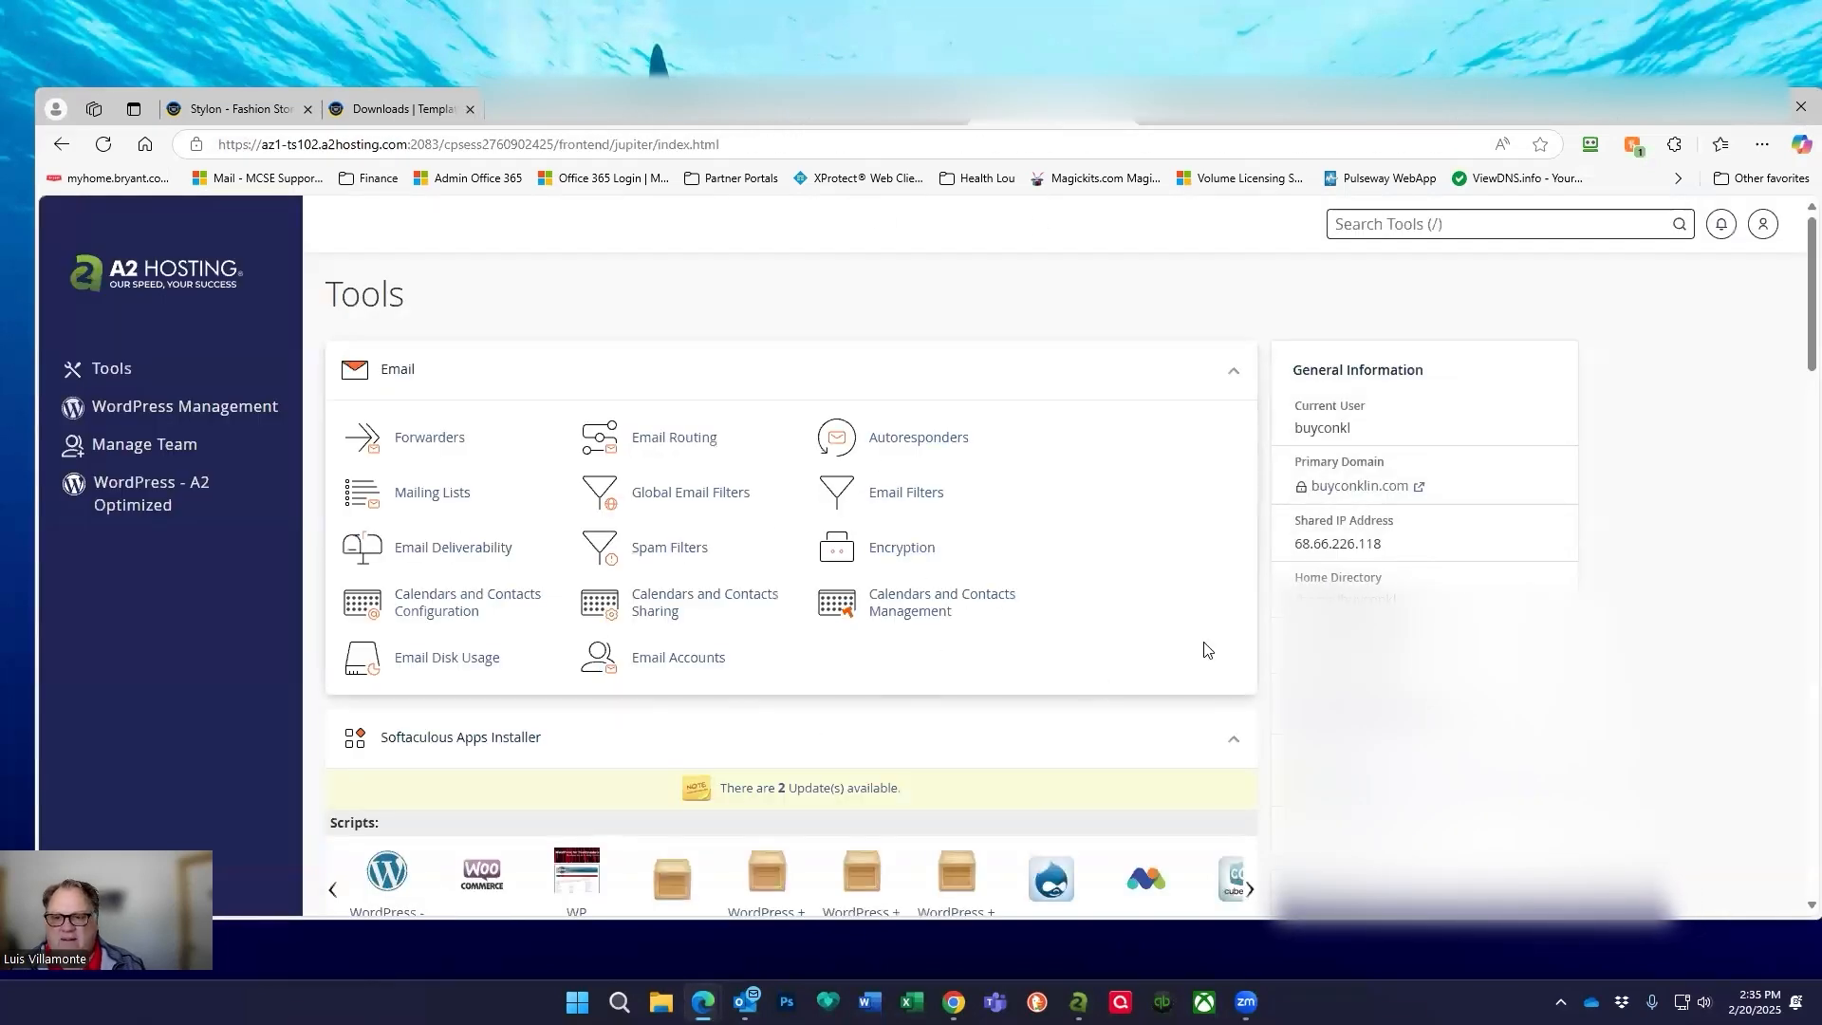
Copy the Shared IP Address from the General Information on the cPanel Tools page.
left_click_drag(1386, 546, 1291, 558)
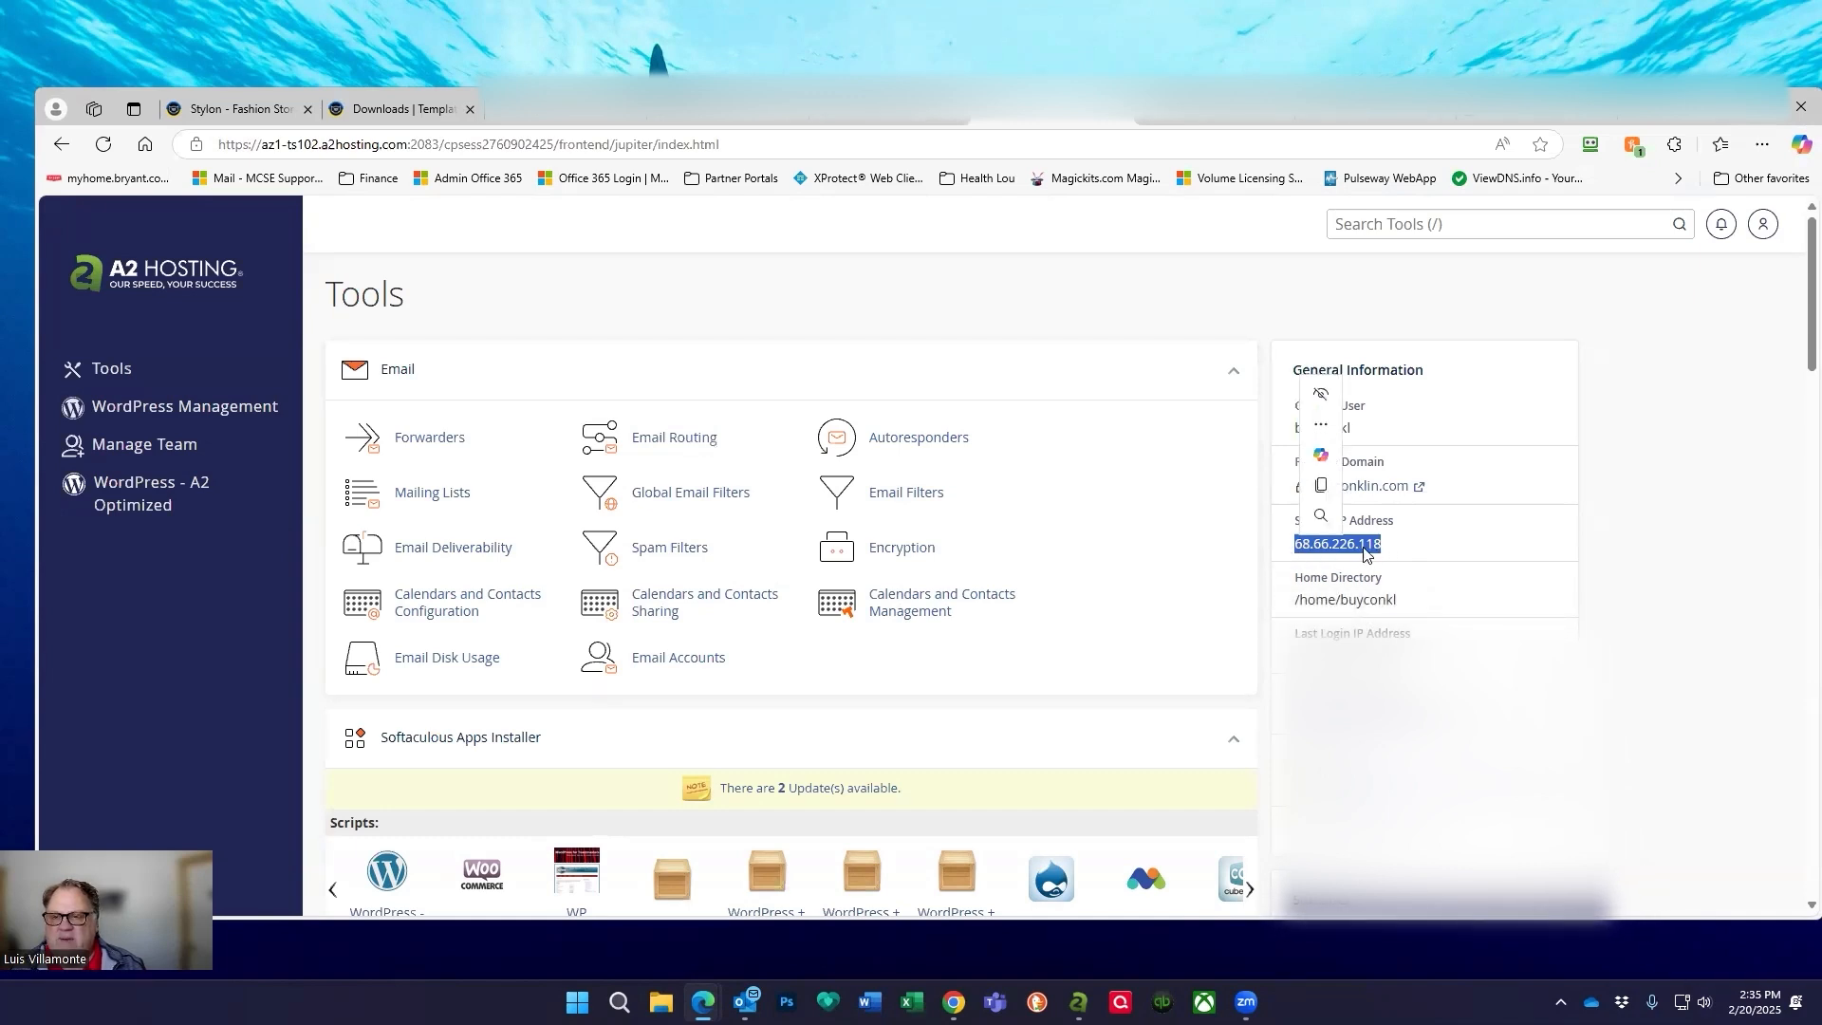
left_click(1401, 551)
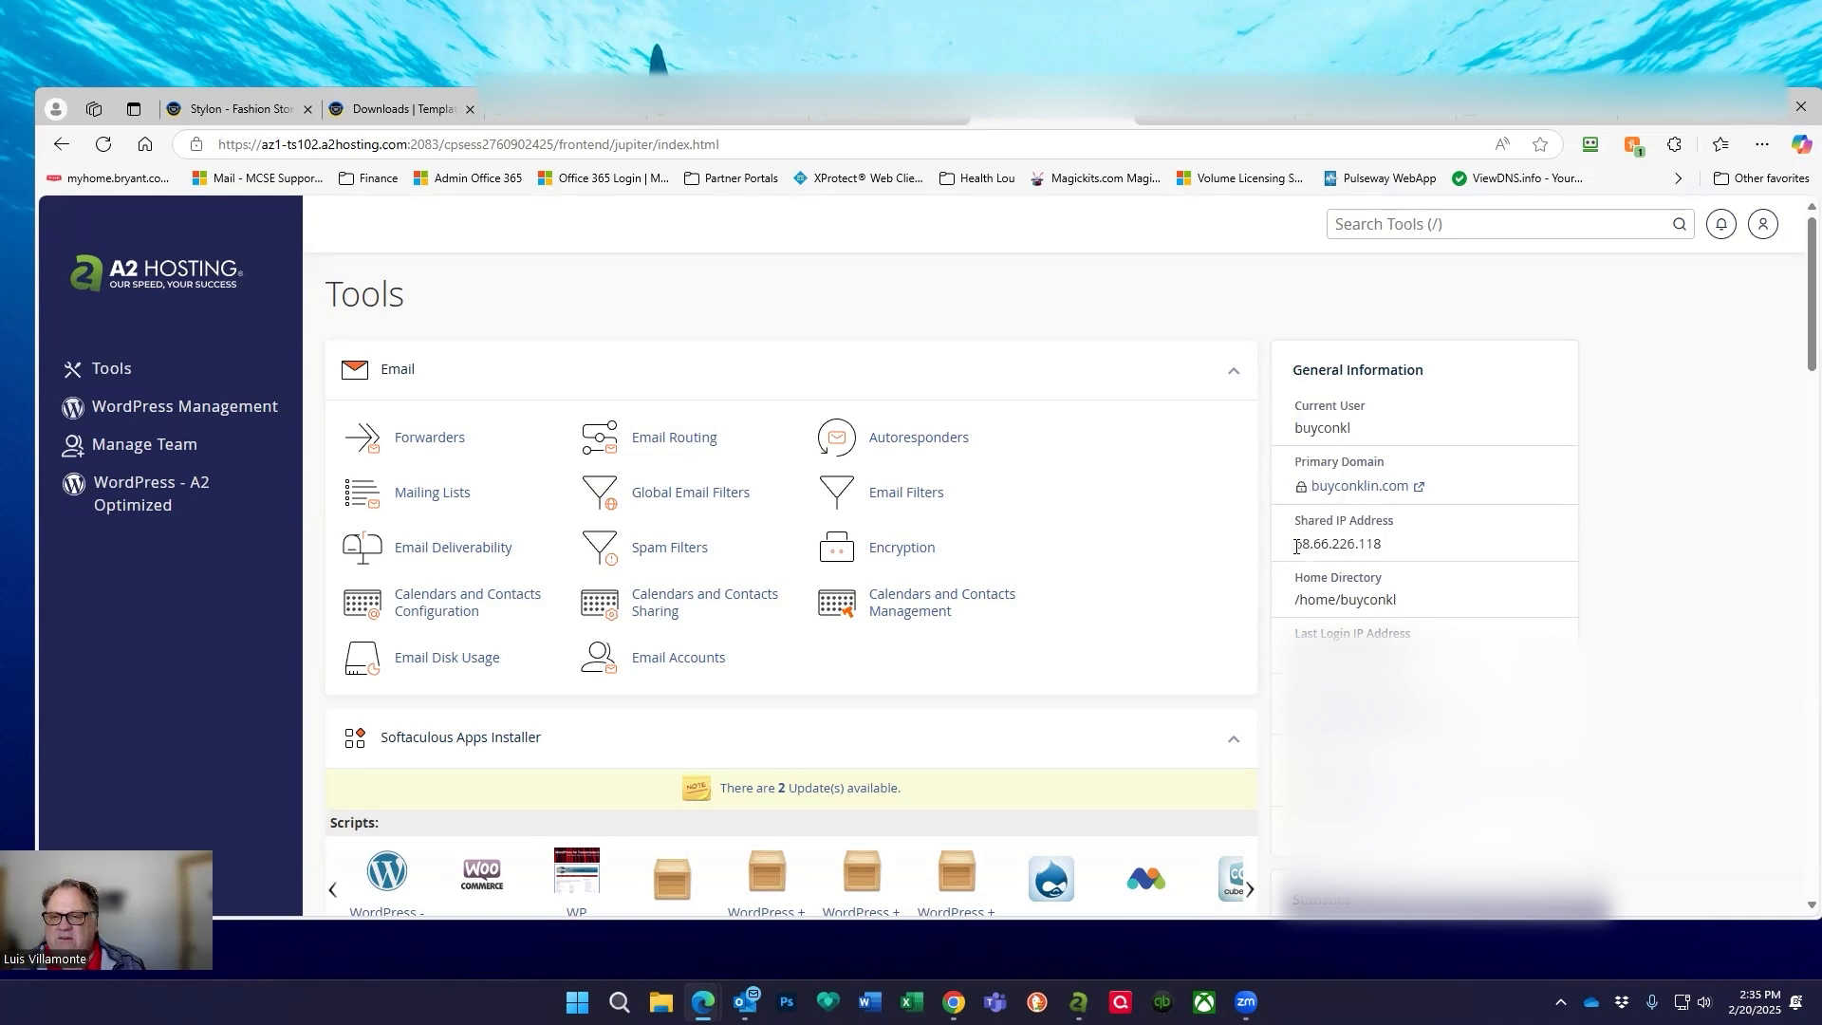
left_click_drag(1295, 548, 1374, 553)
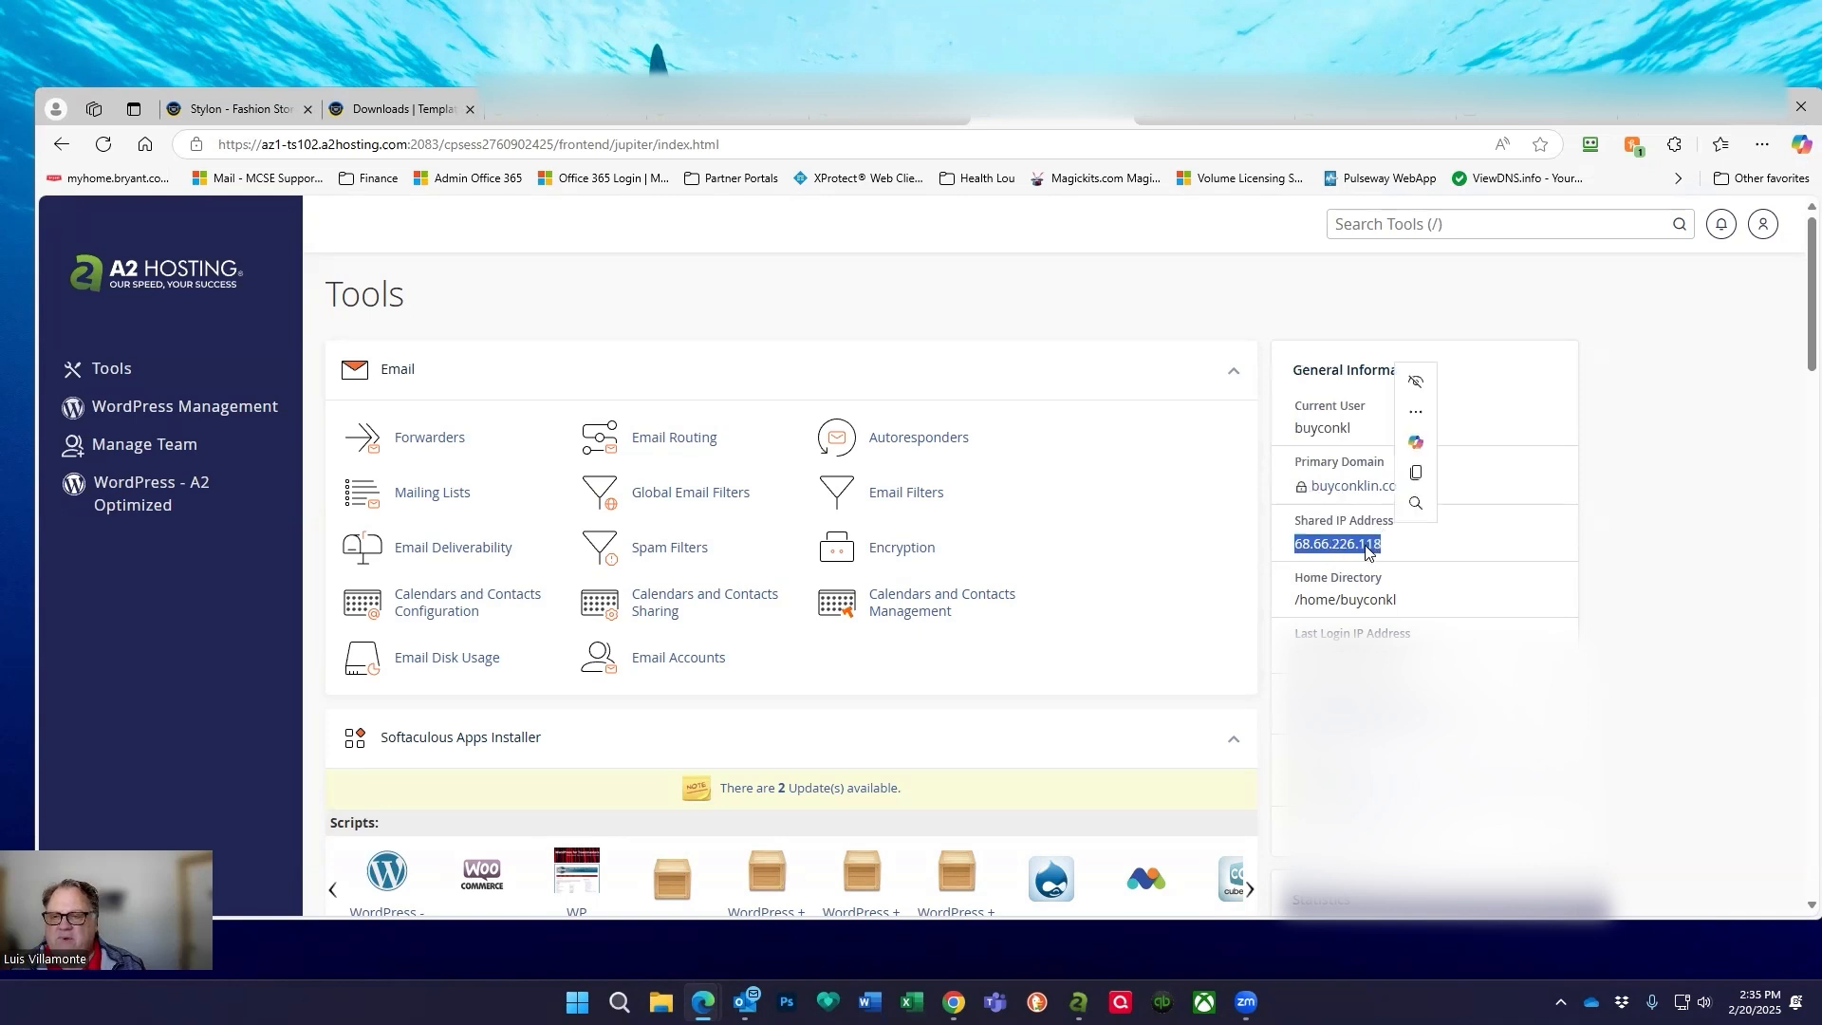
right_click(1368, 550)
left_click(1395, 566)
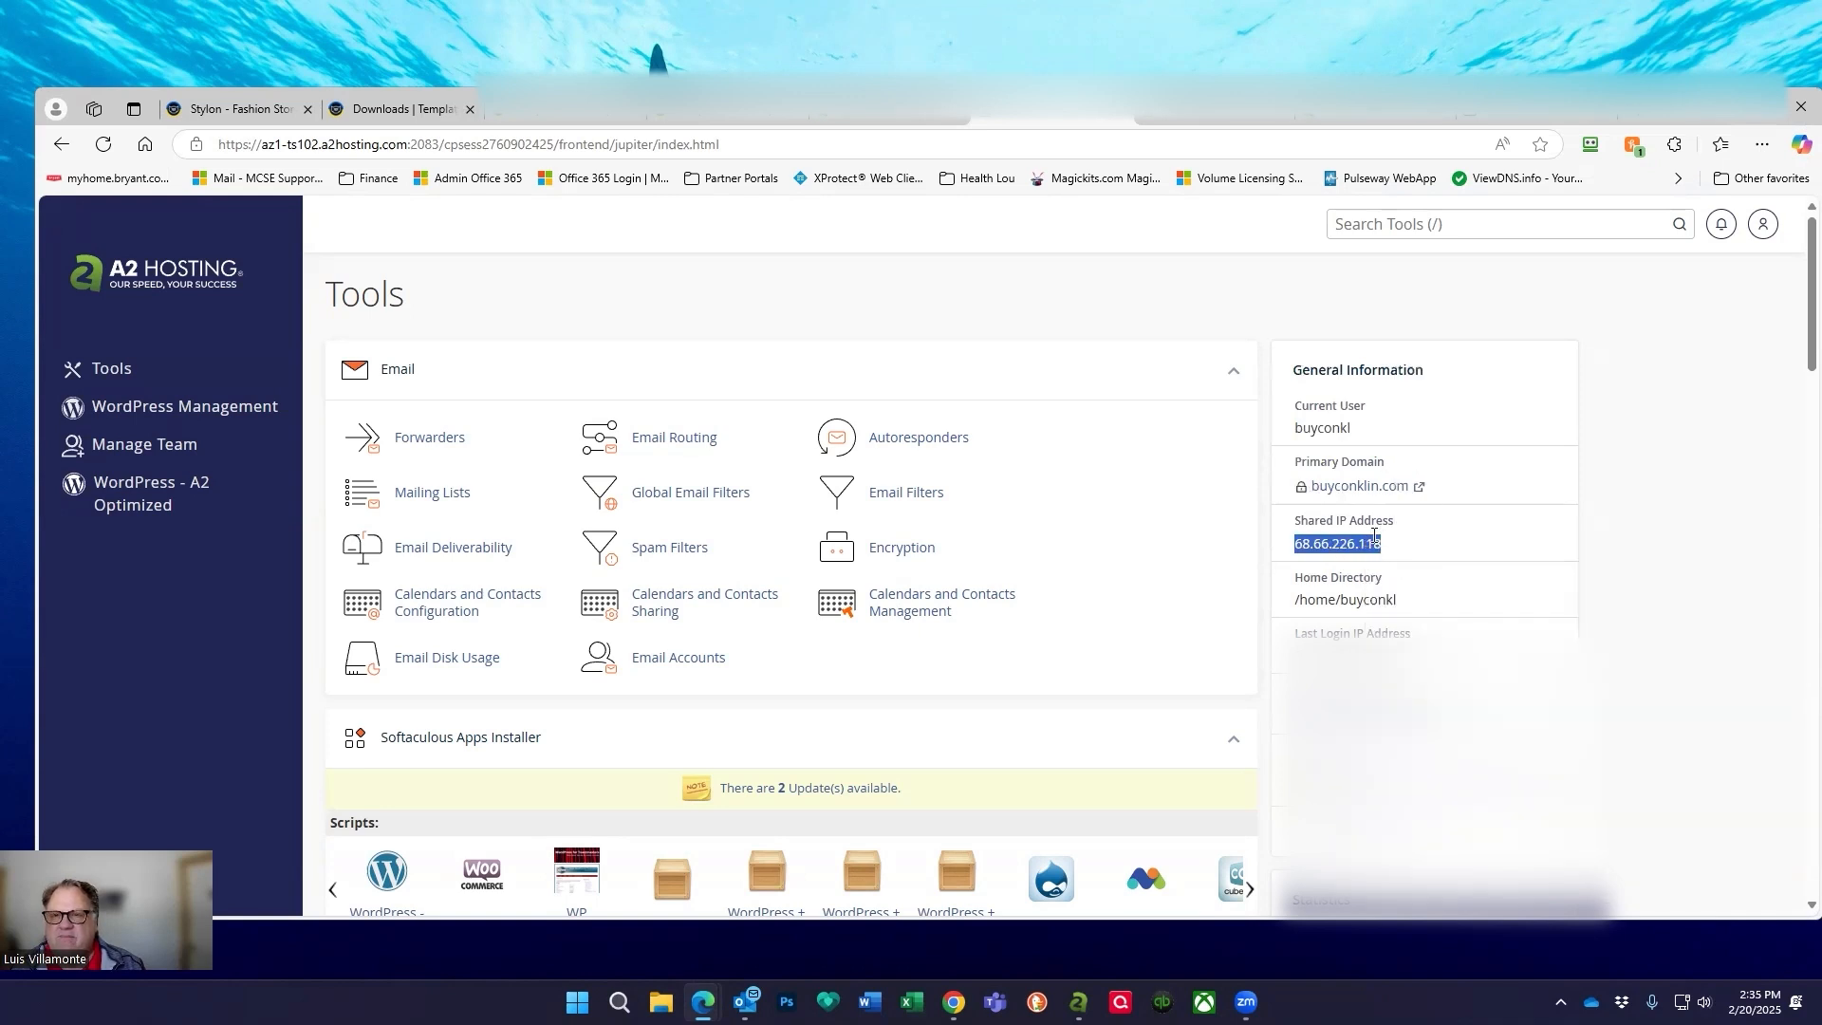
Search for godaddy in a new browser tab and open the official GoDaddy site.
left_click(1526, 118)
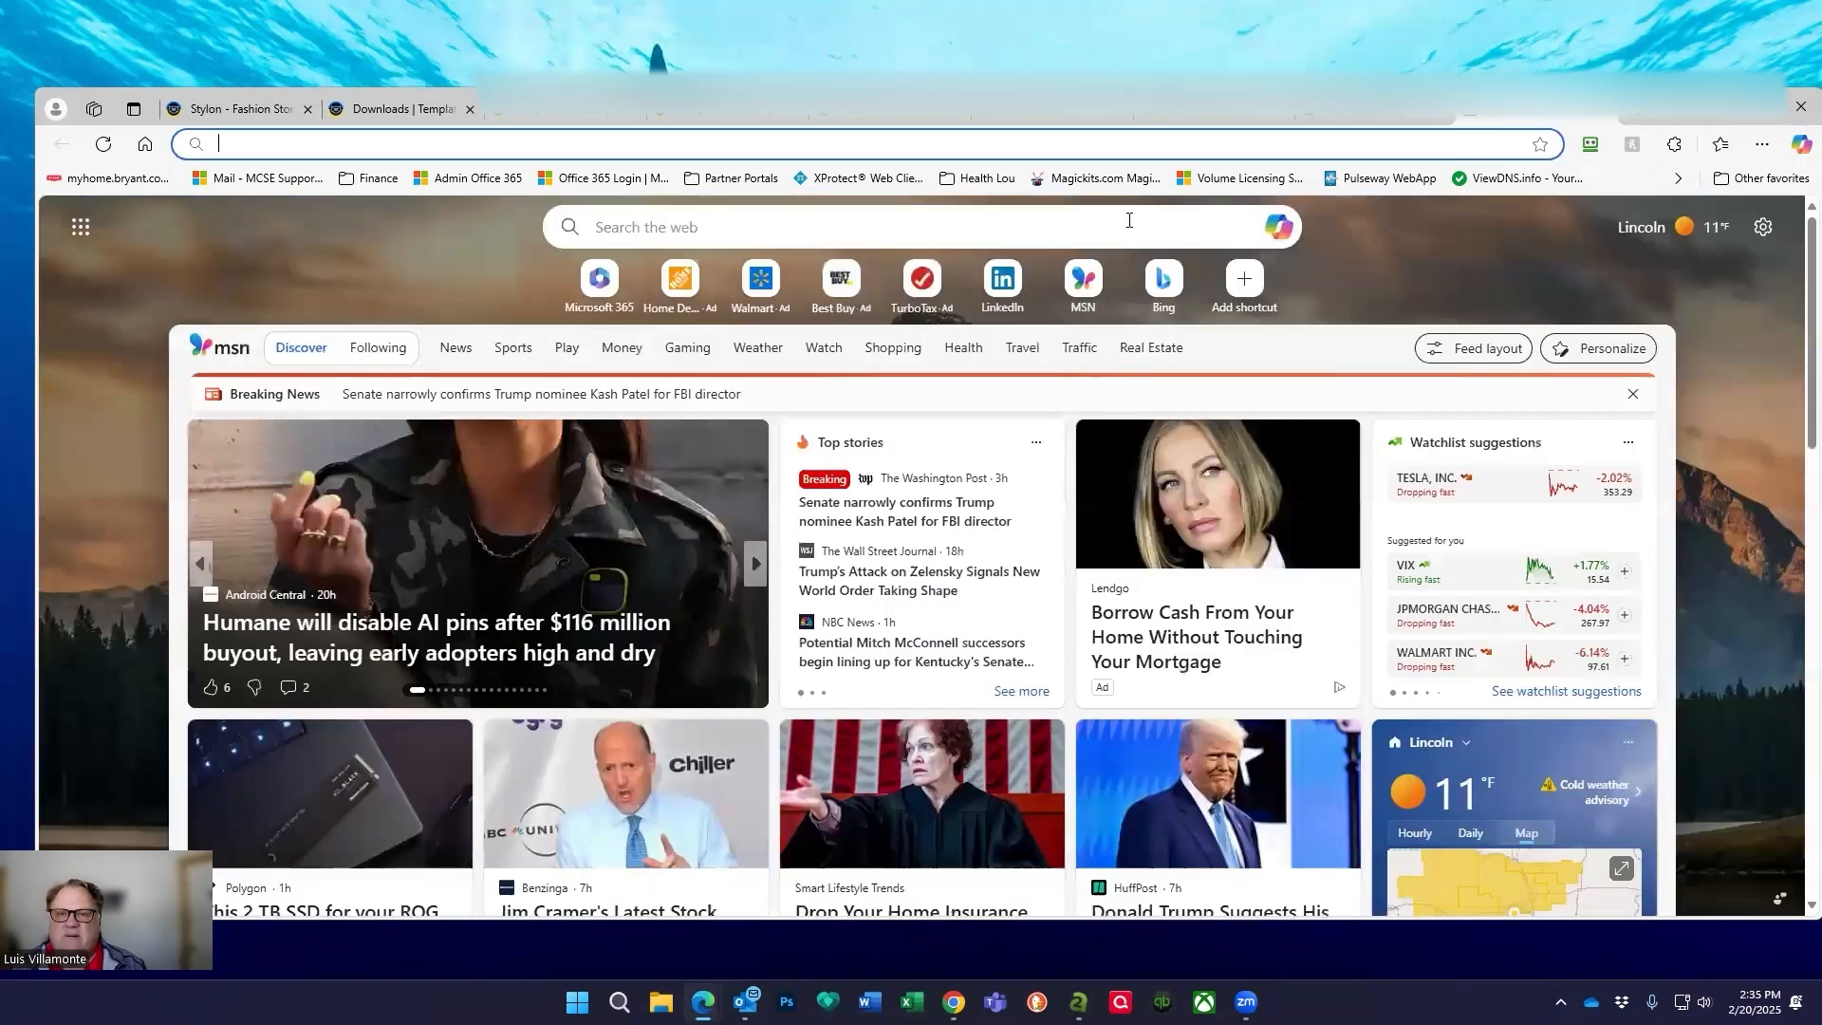
type("godad")
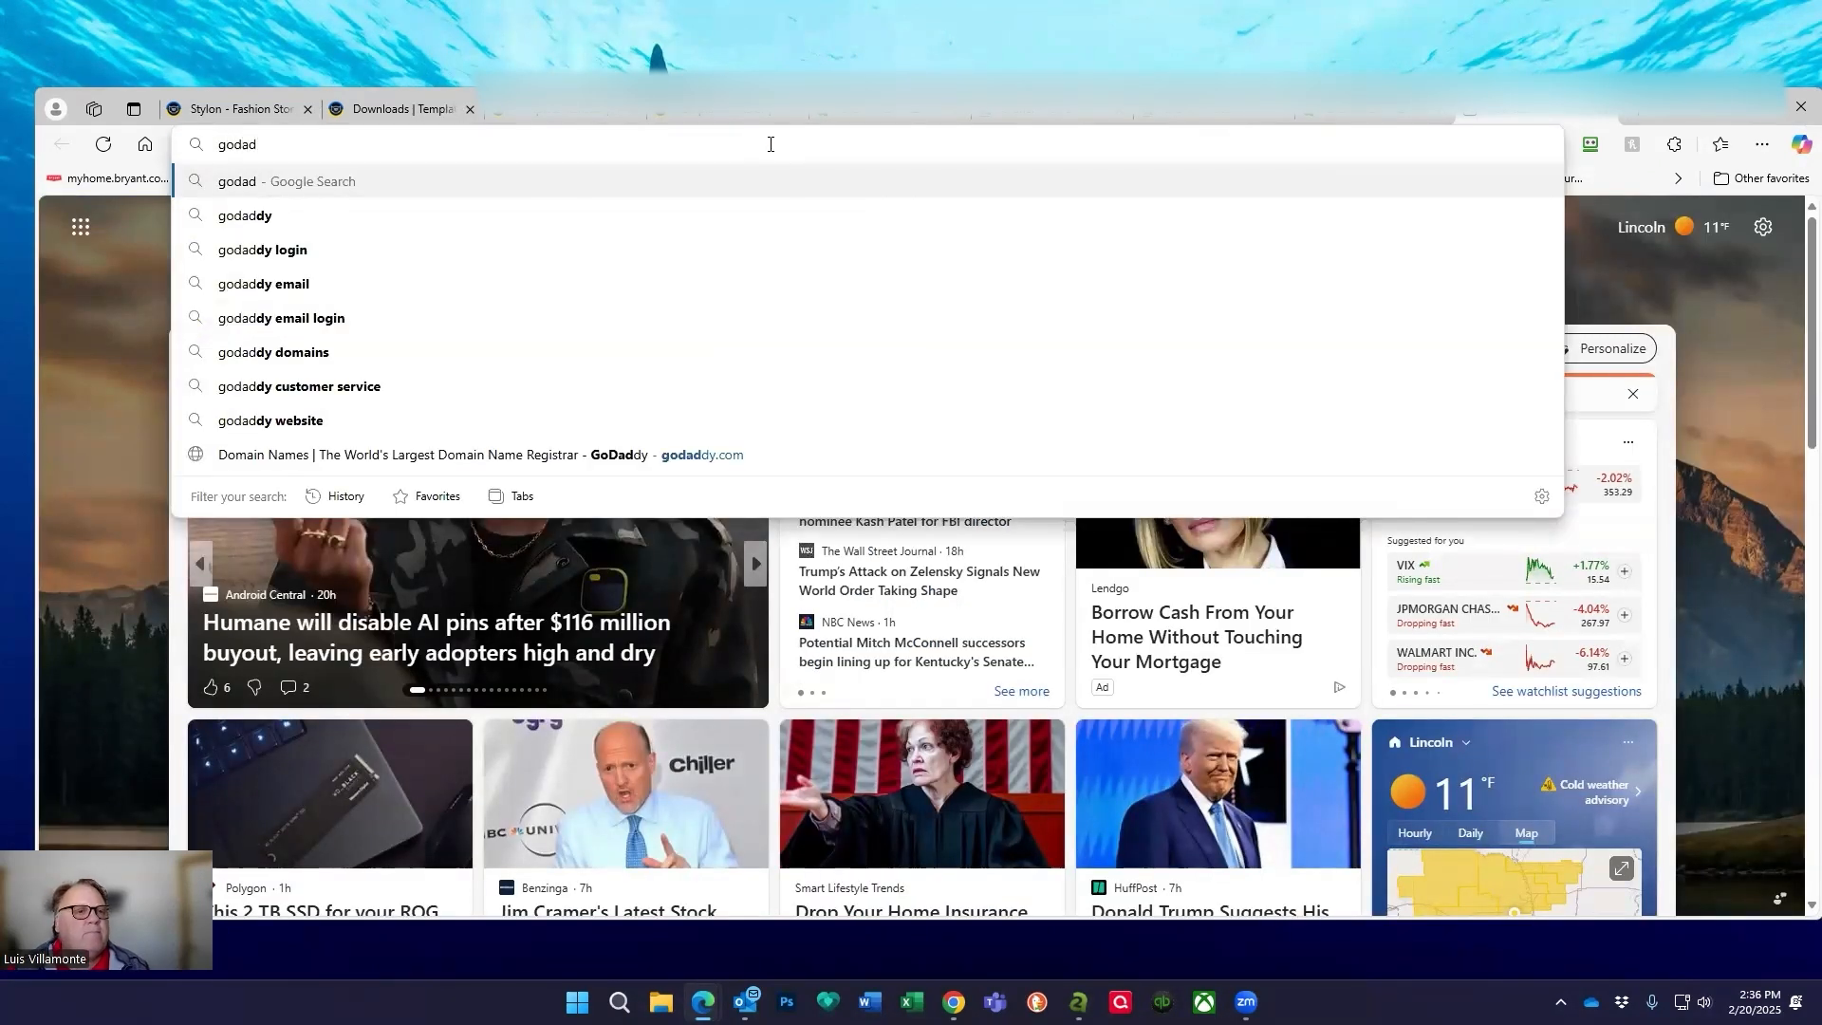
key("Down")
key("Return")
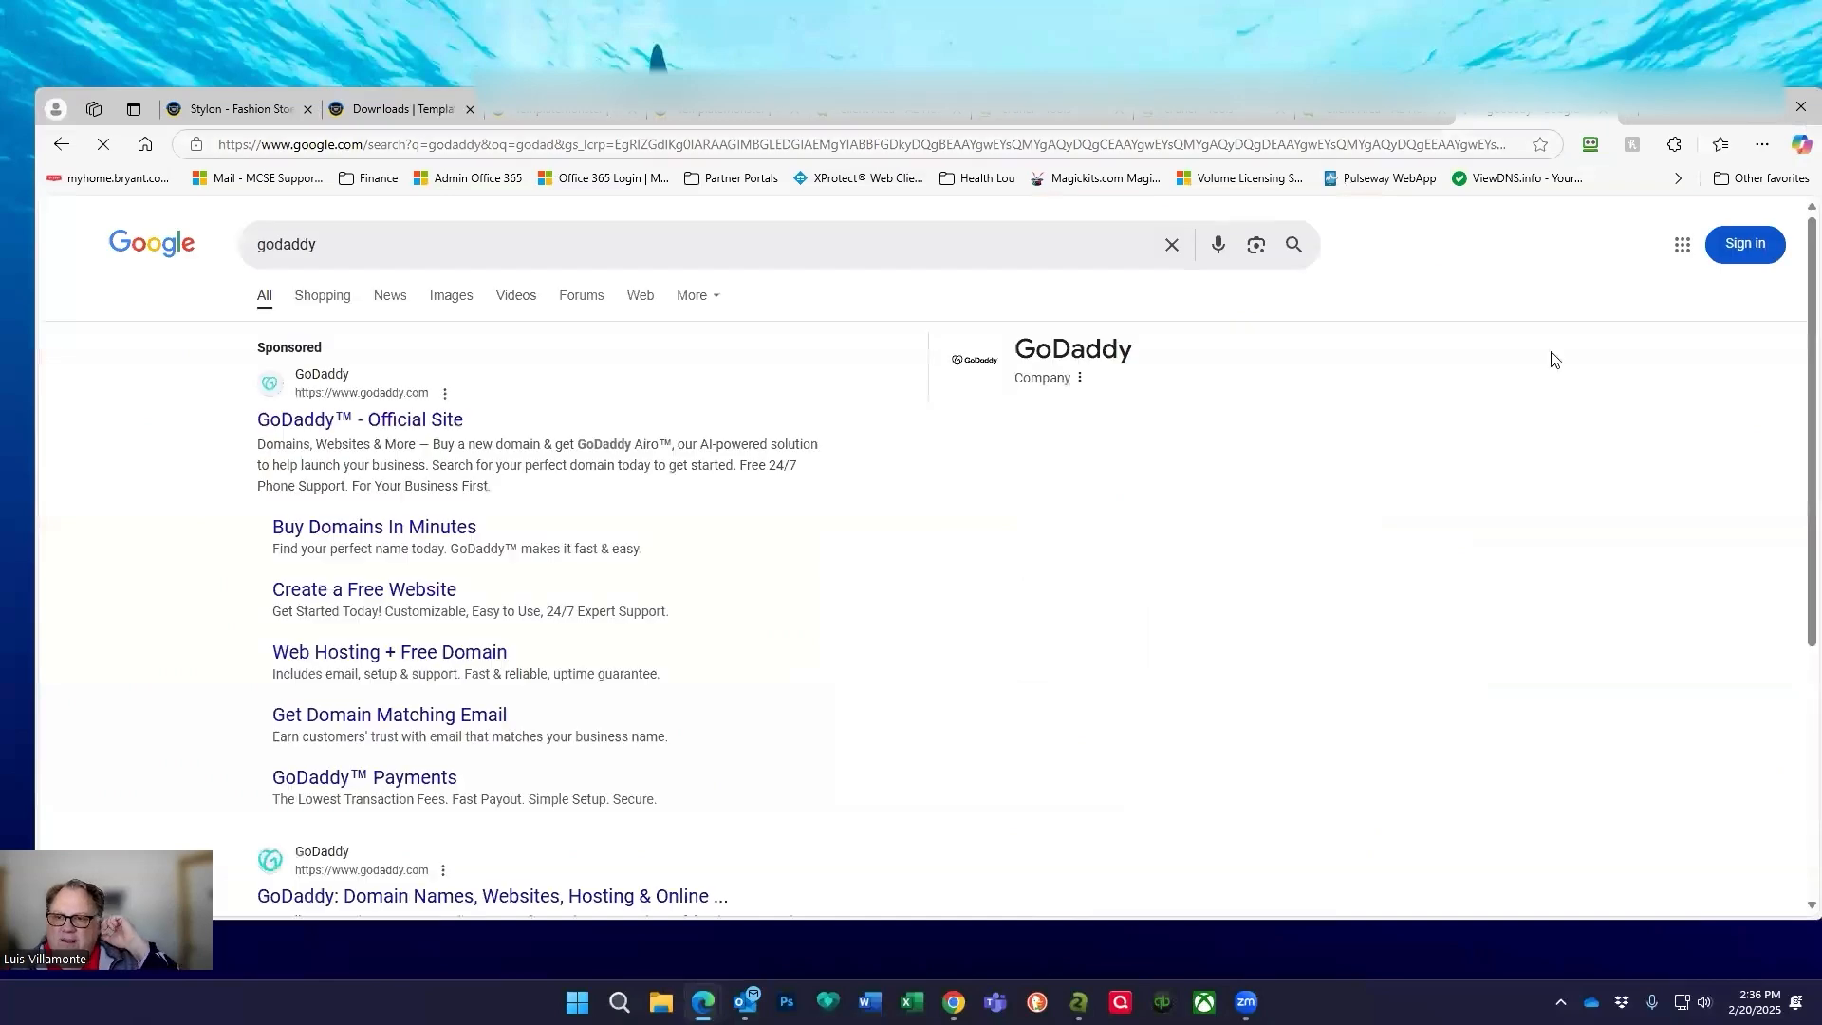
left_click(434, 420)
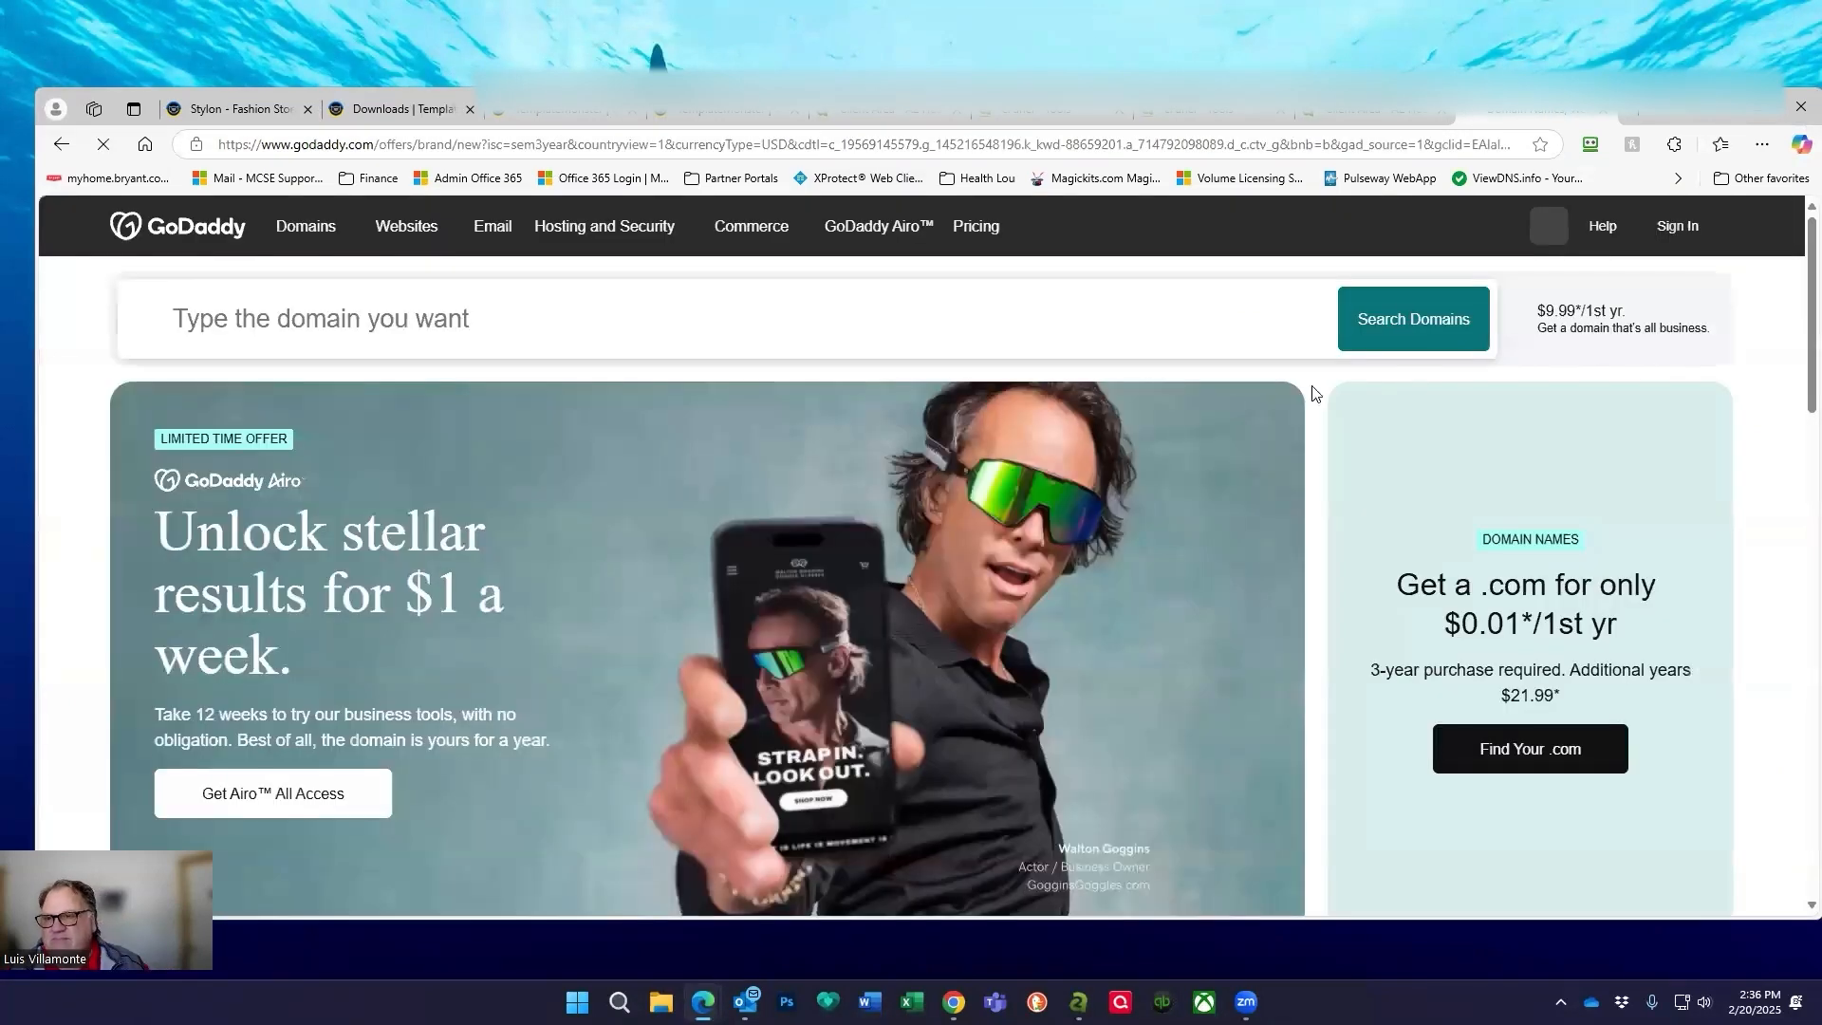
Sign in to the GoDaddy account and open the DNS management of tcmagician.com from the product list.
left_click(1670, 233)
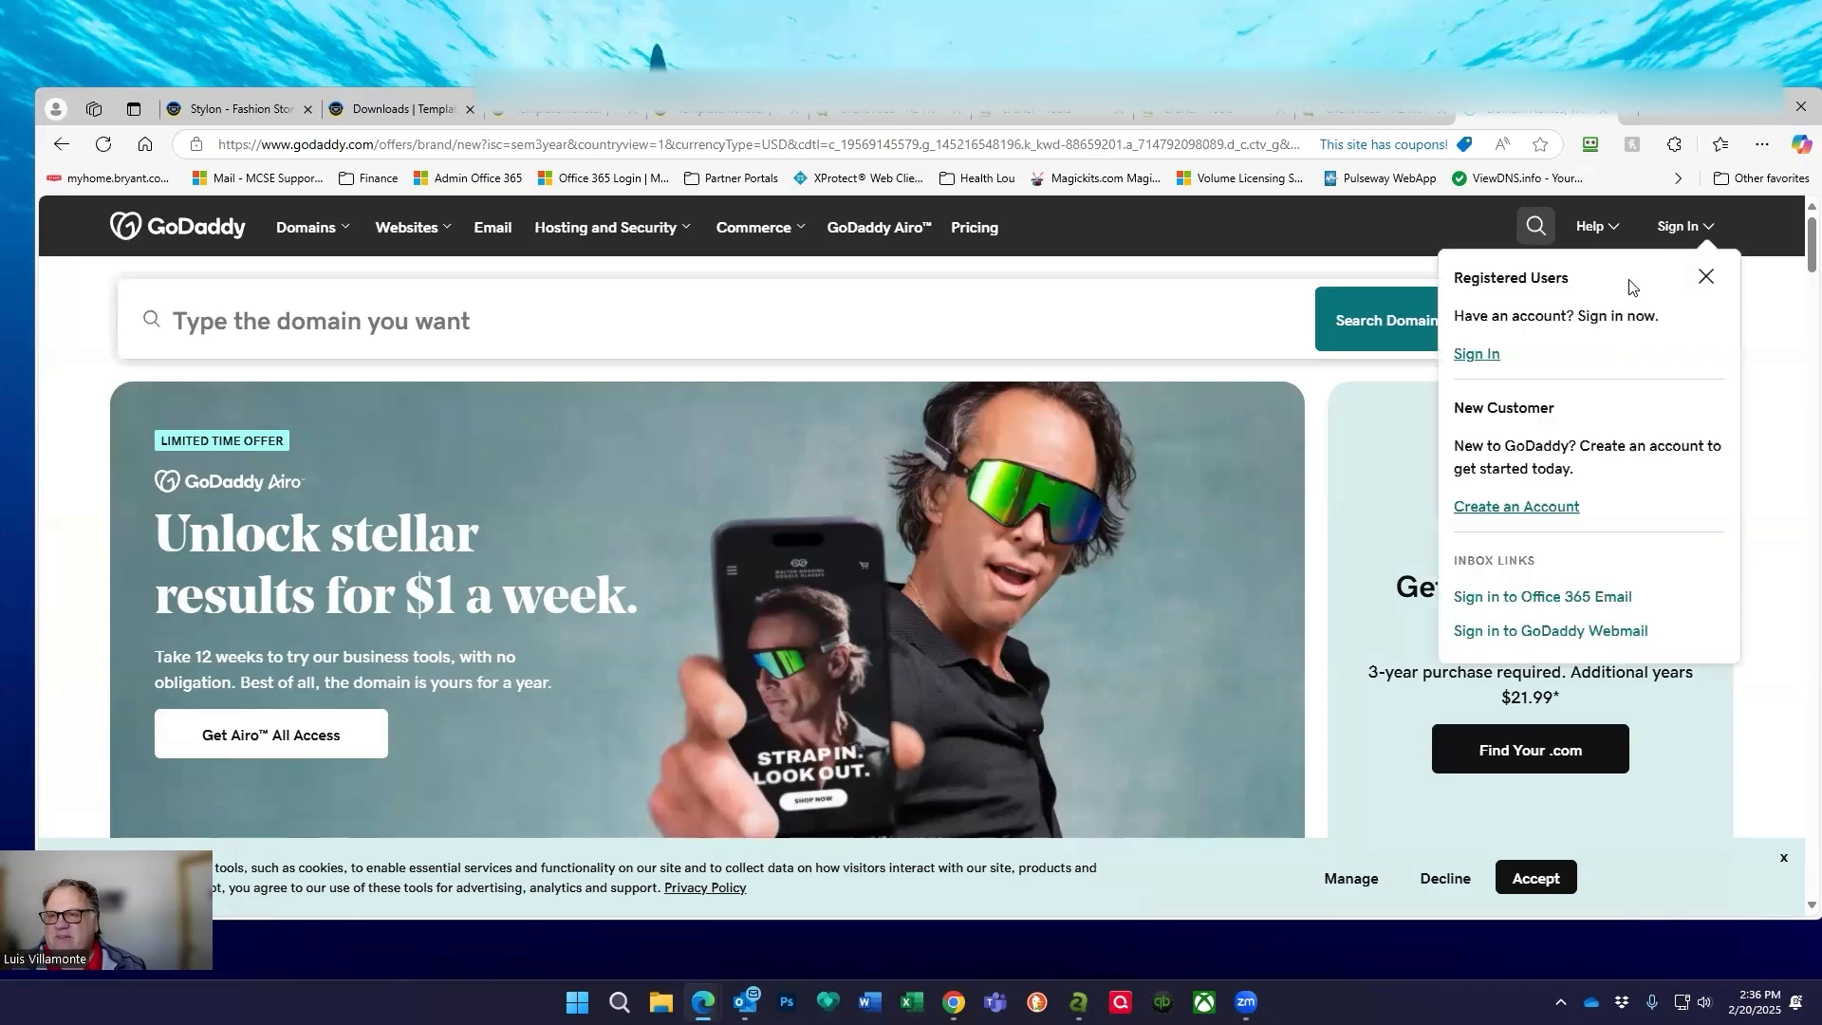
left_click(1446, 354)
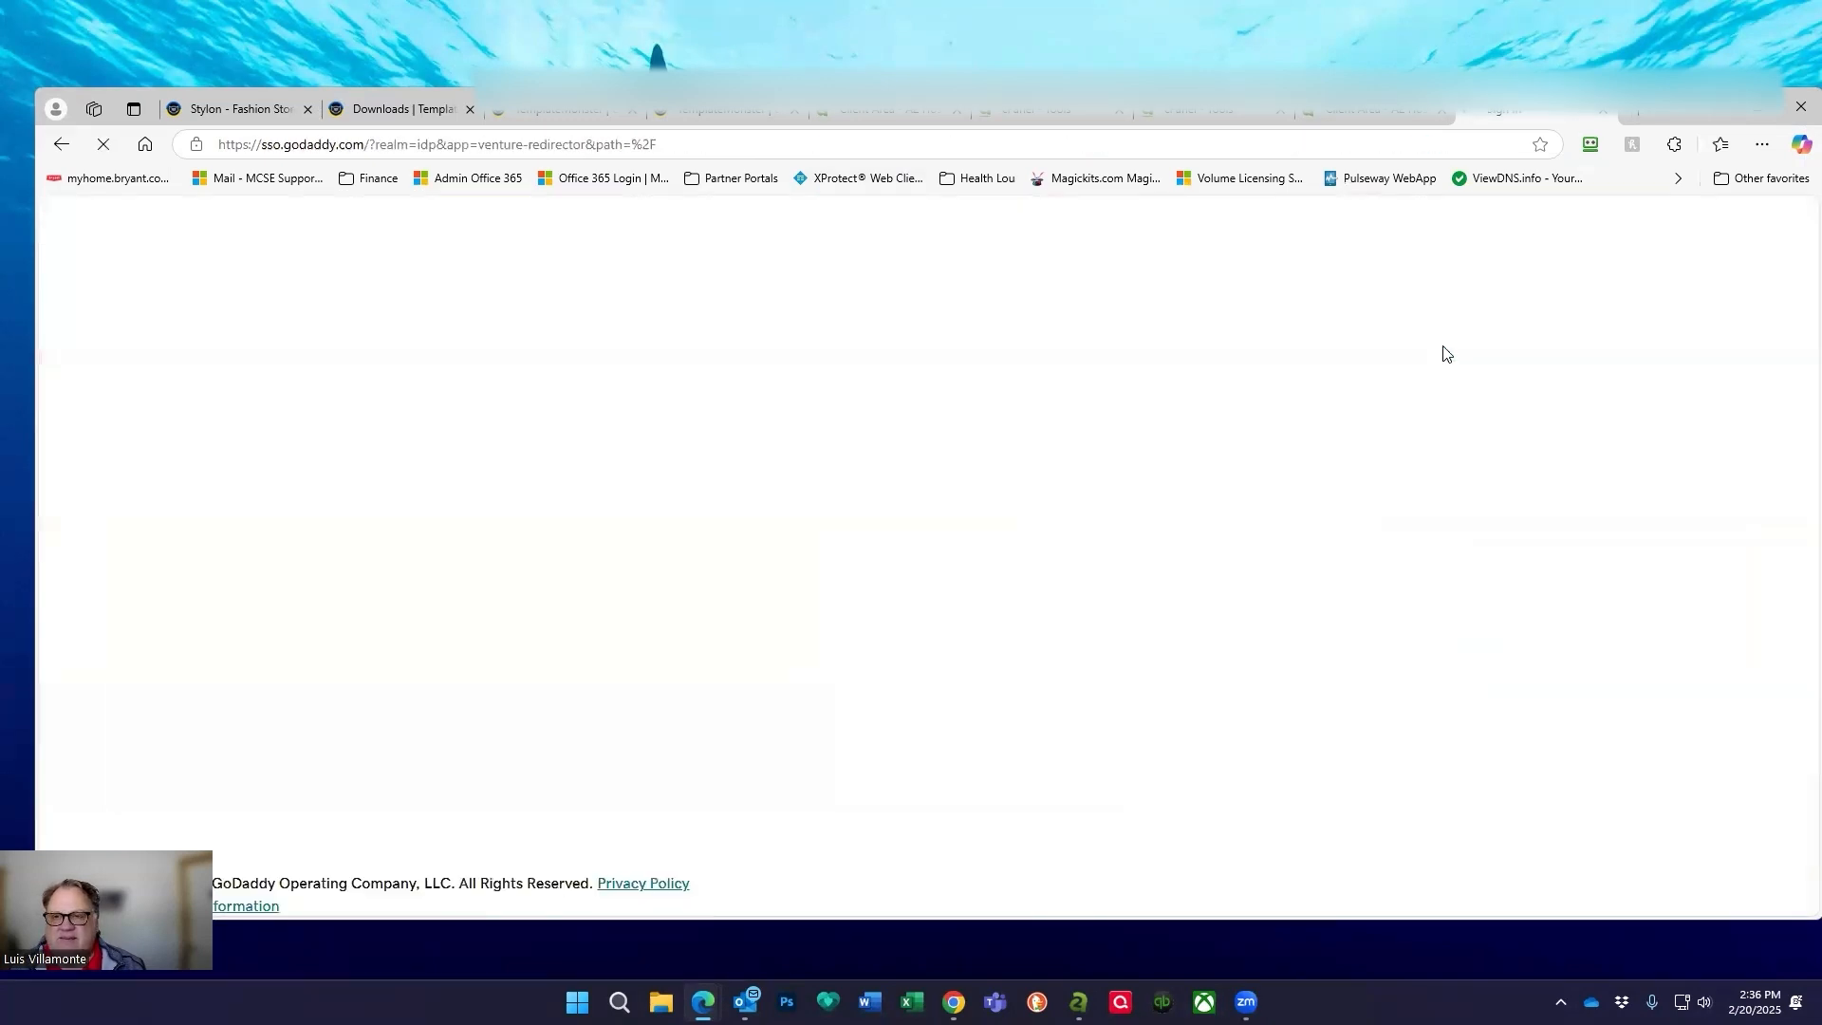
scroll(329, 650, "down", 4)
scroll(329, 650, "down", 5)
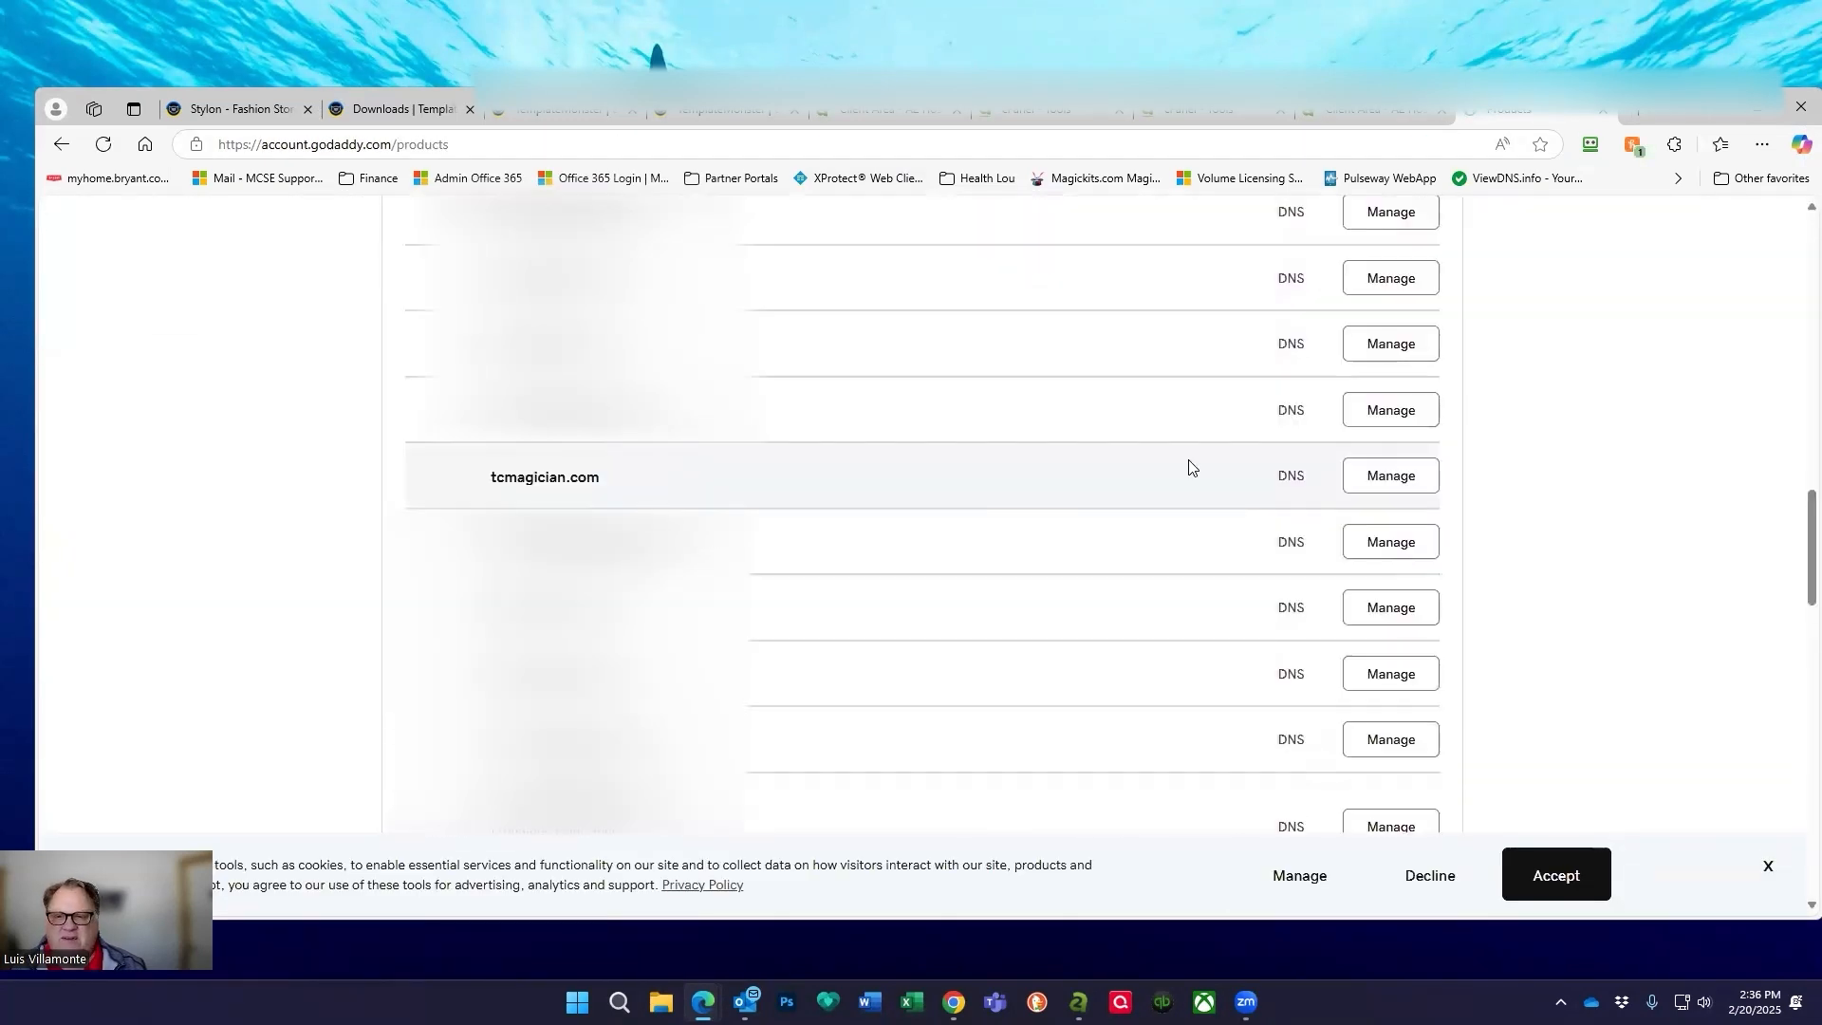
left_click(1290, 477)
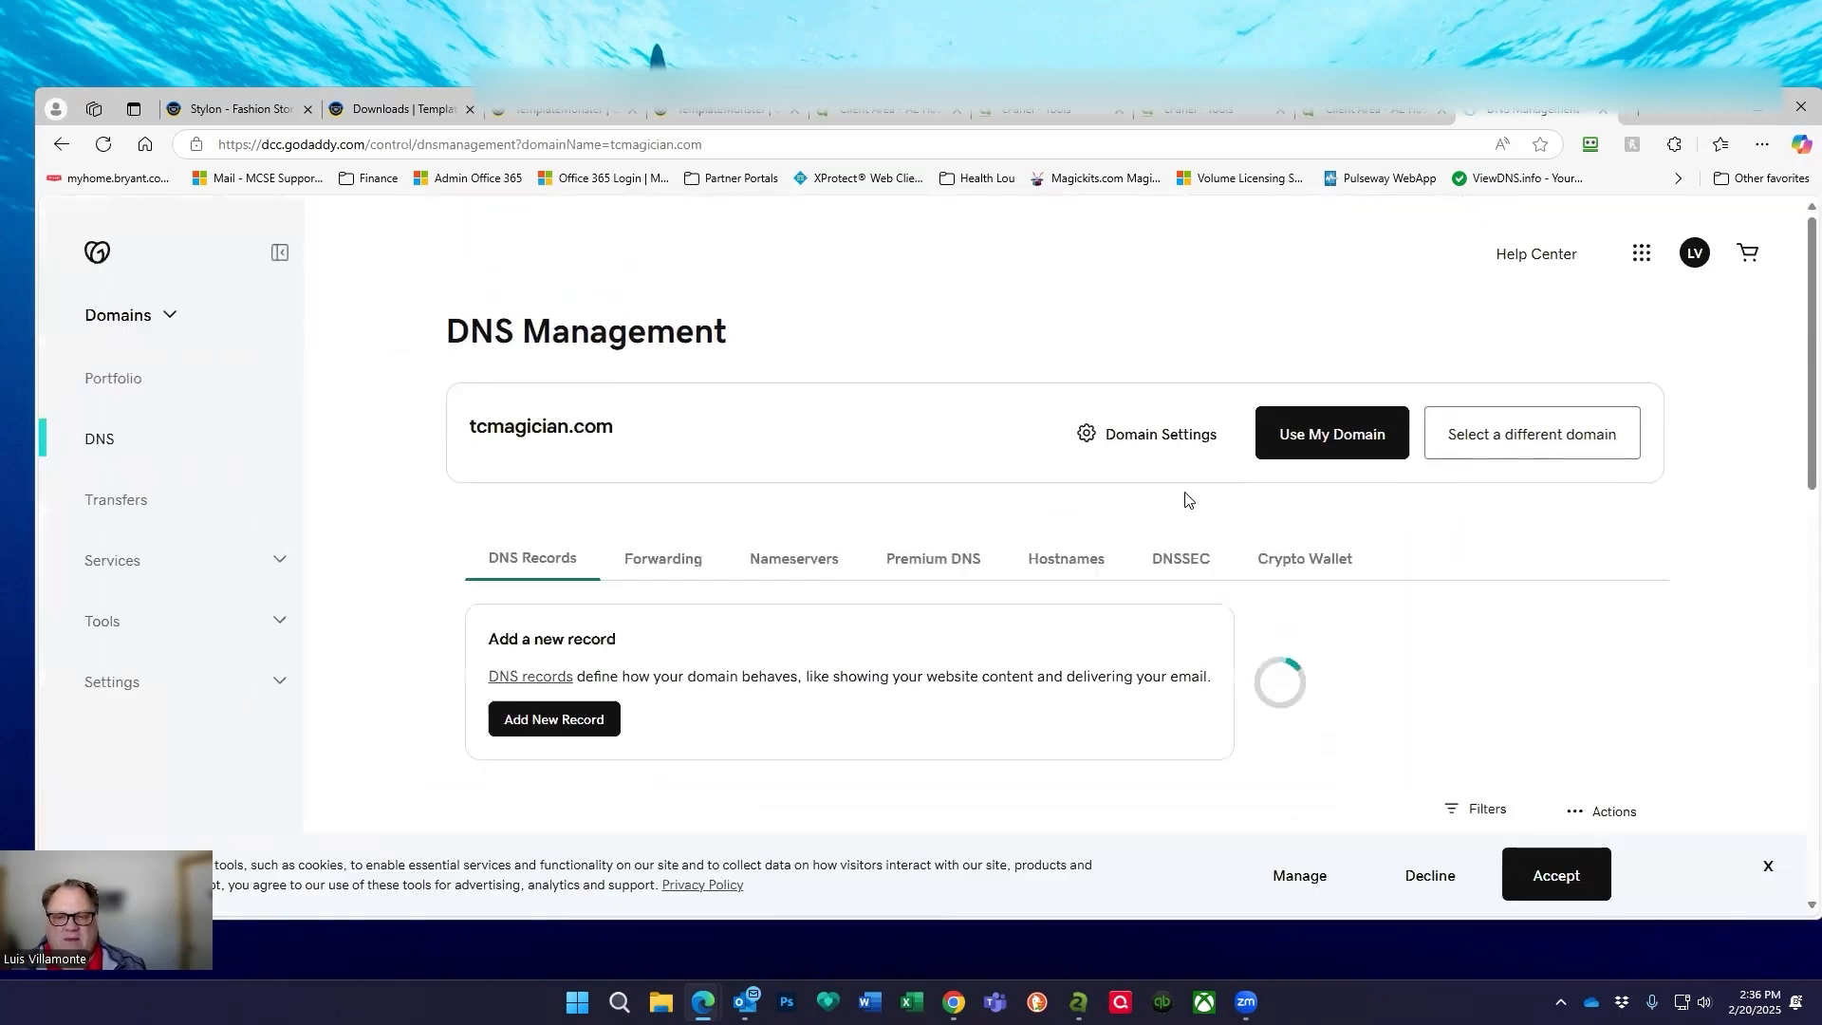
Edit the @ A record of tcmagician.com with the value 68.66.226.118, compare it with cPanel's Shared IP Address, and save the record.
scroll(664, 603, "down", 4)
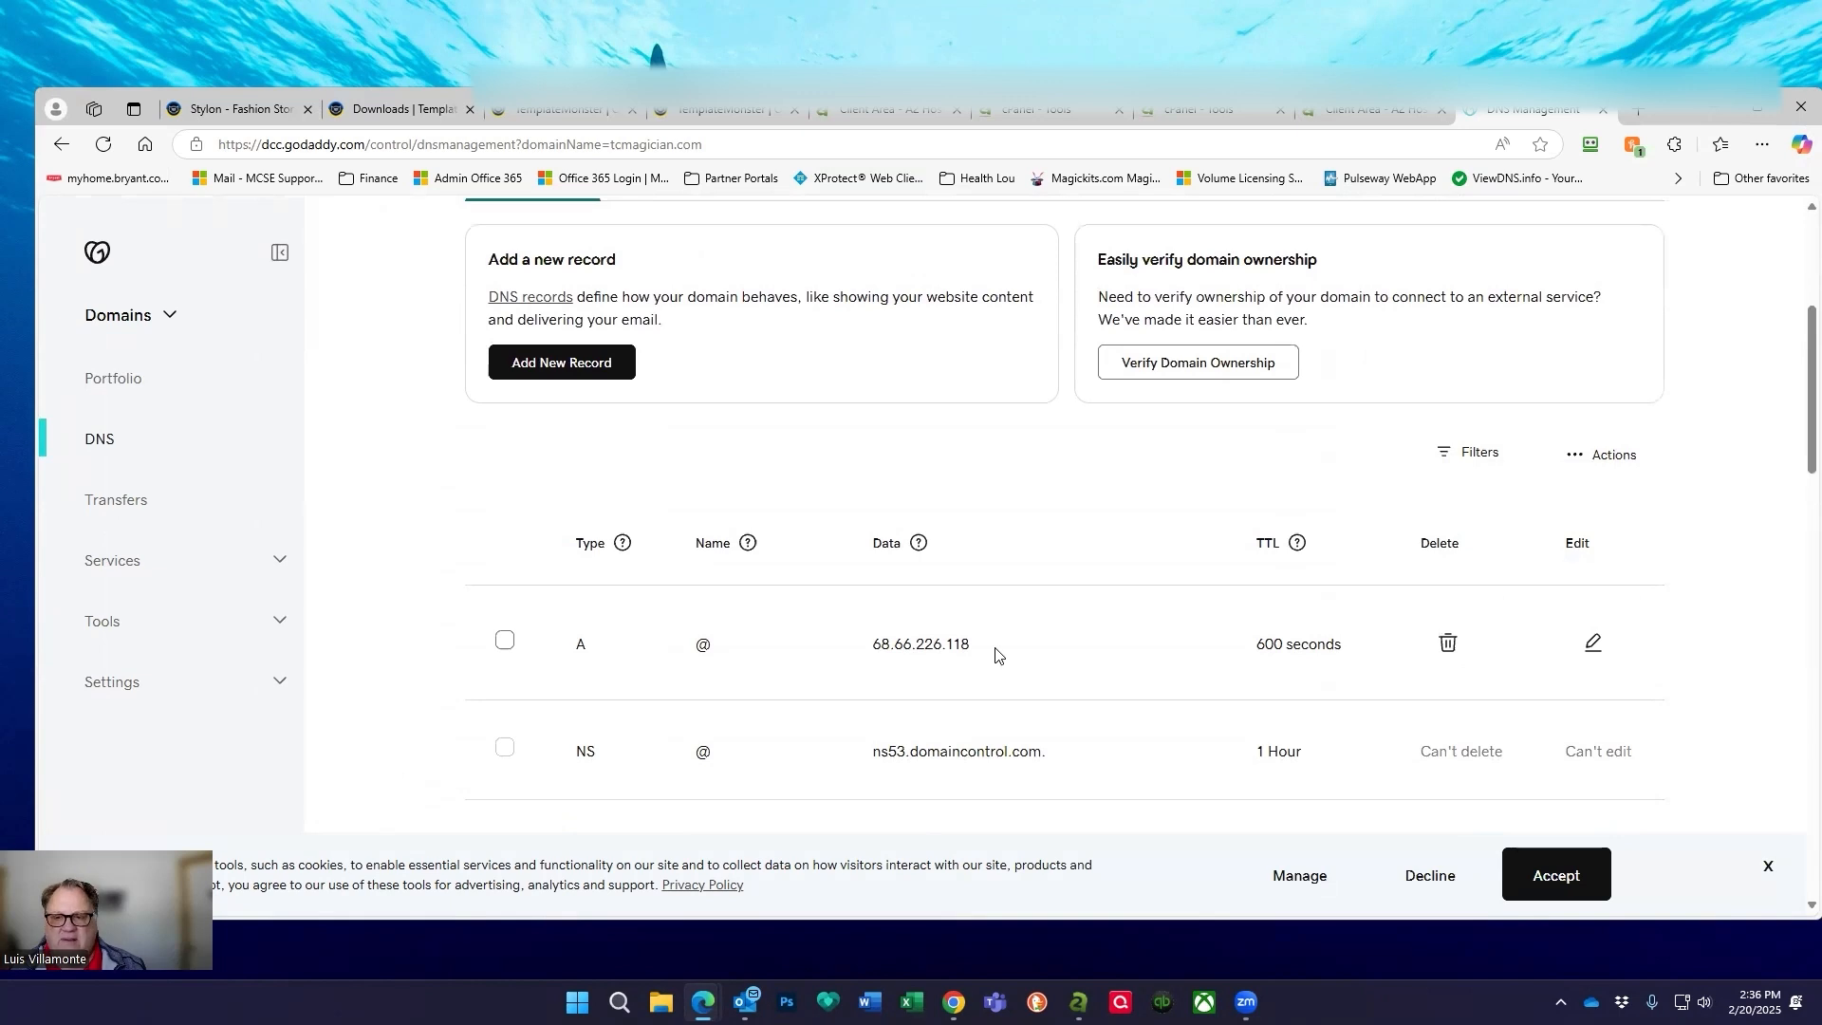
left_click(1593, 643)
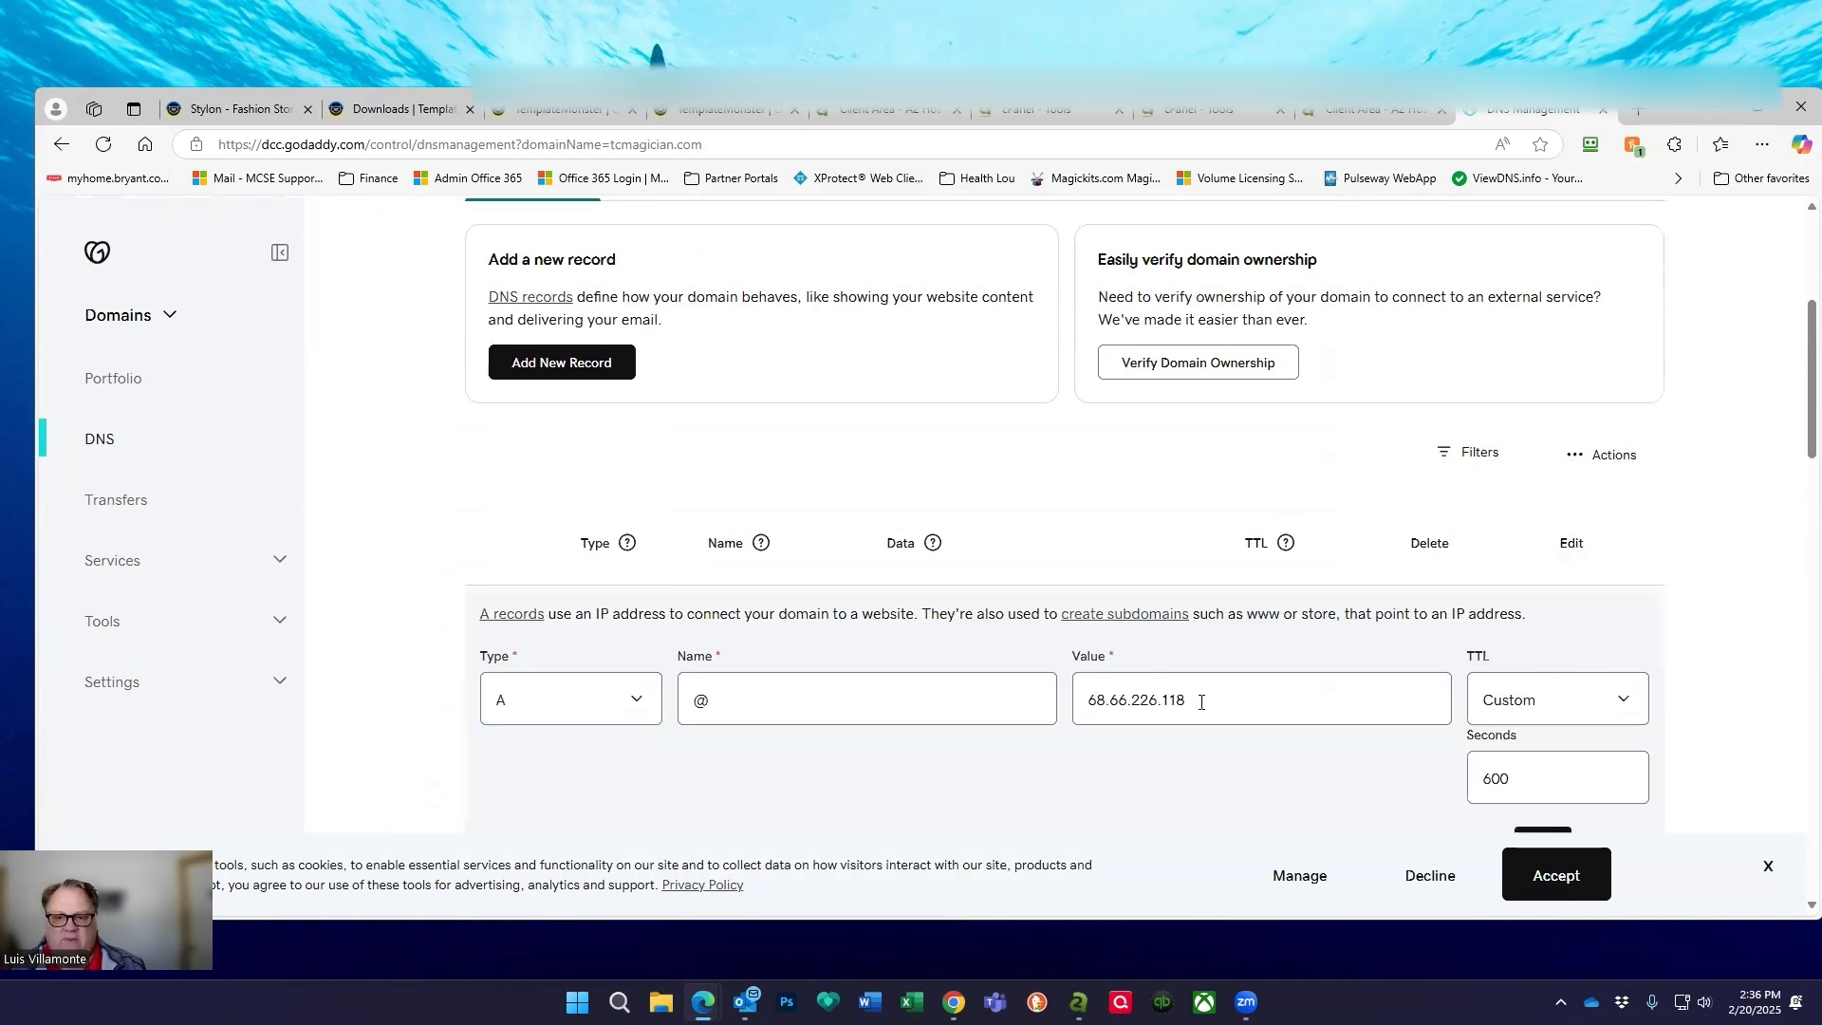
double_click(1141, 701)
key("ctrl+v")
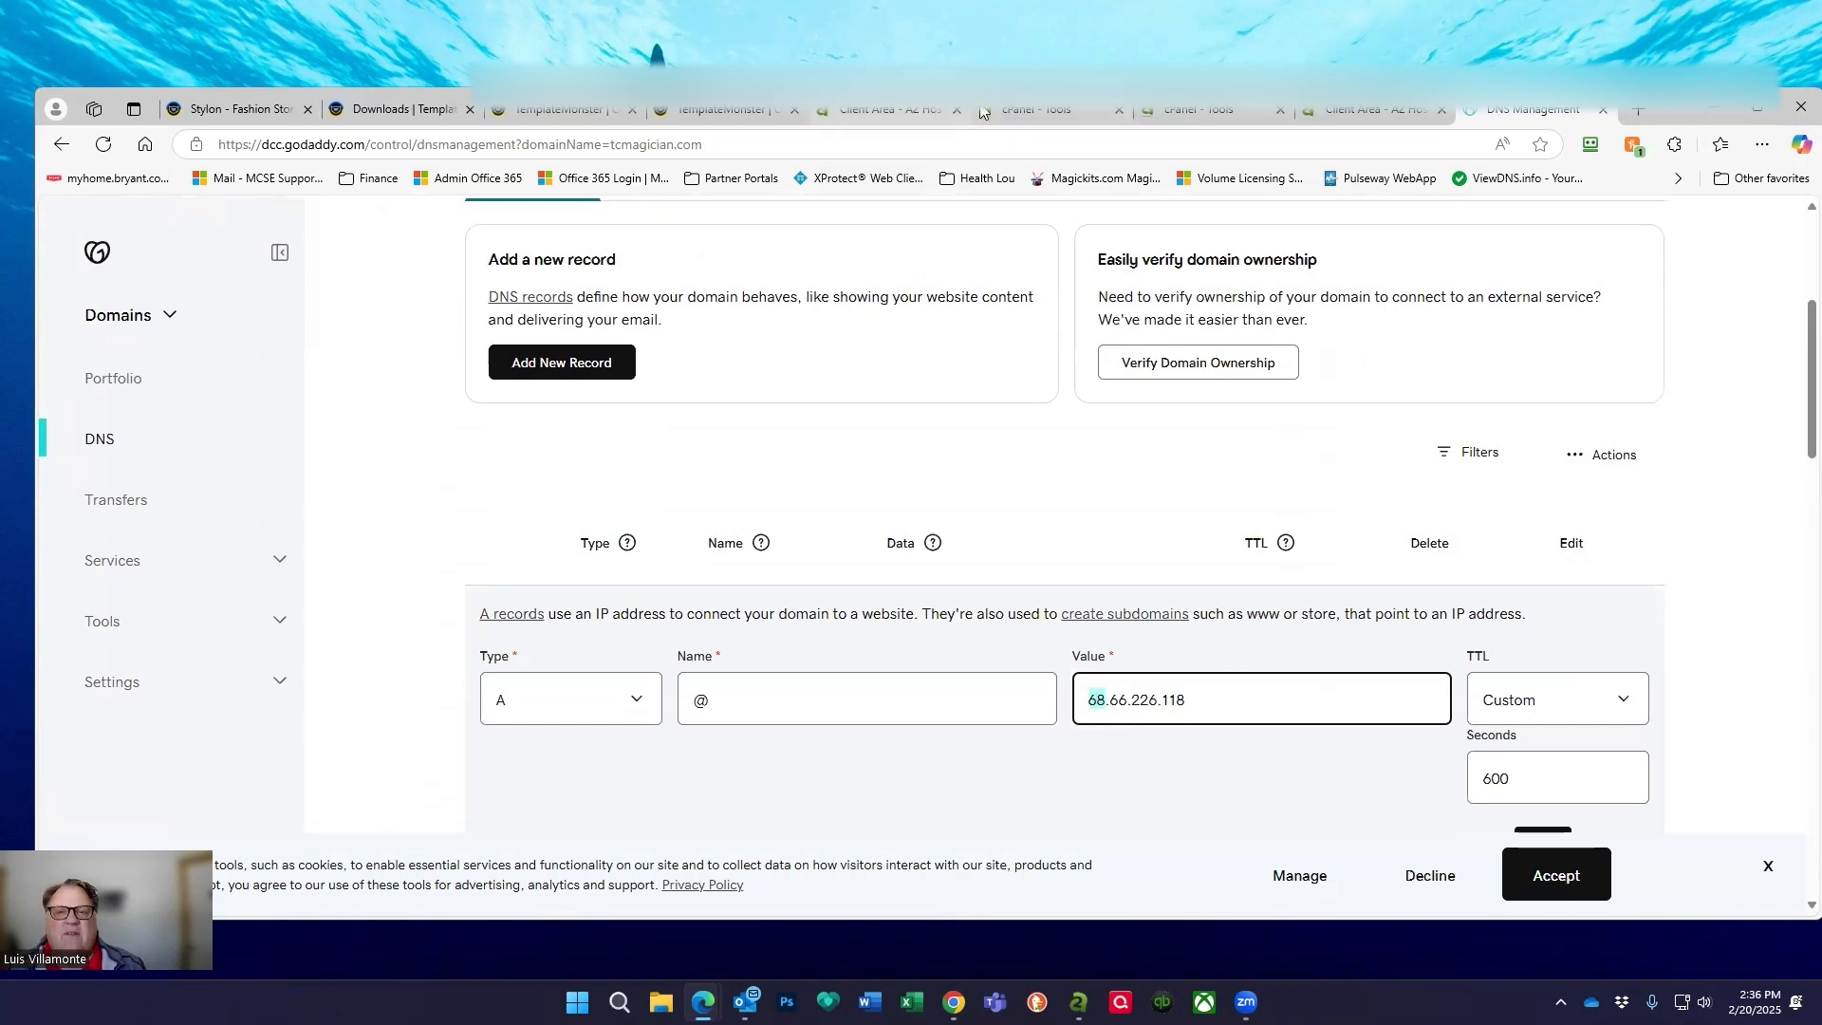
left_click(897, 111)
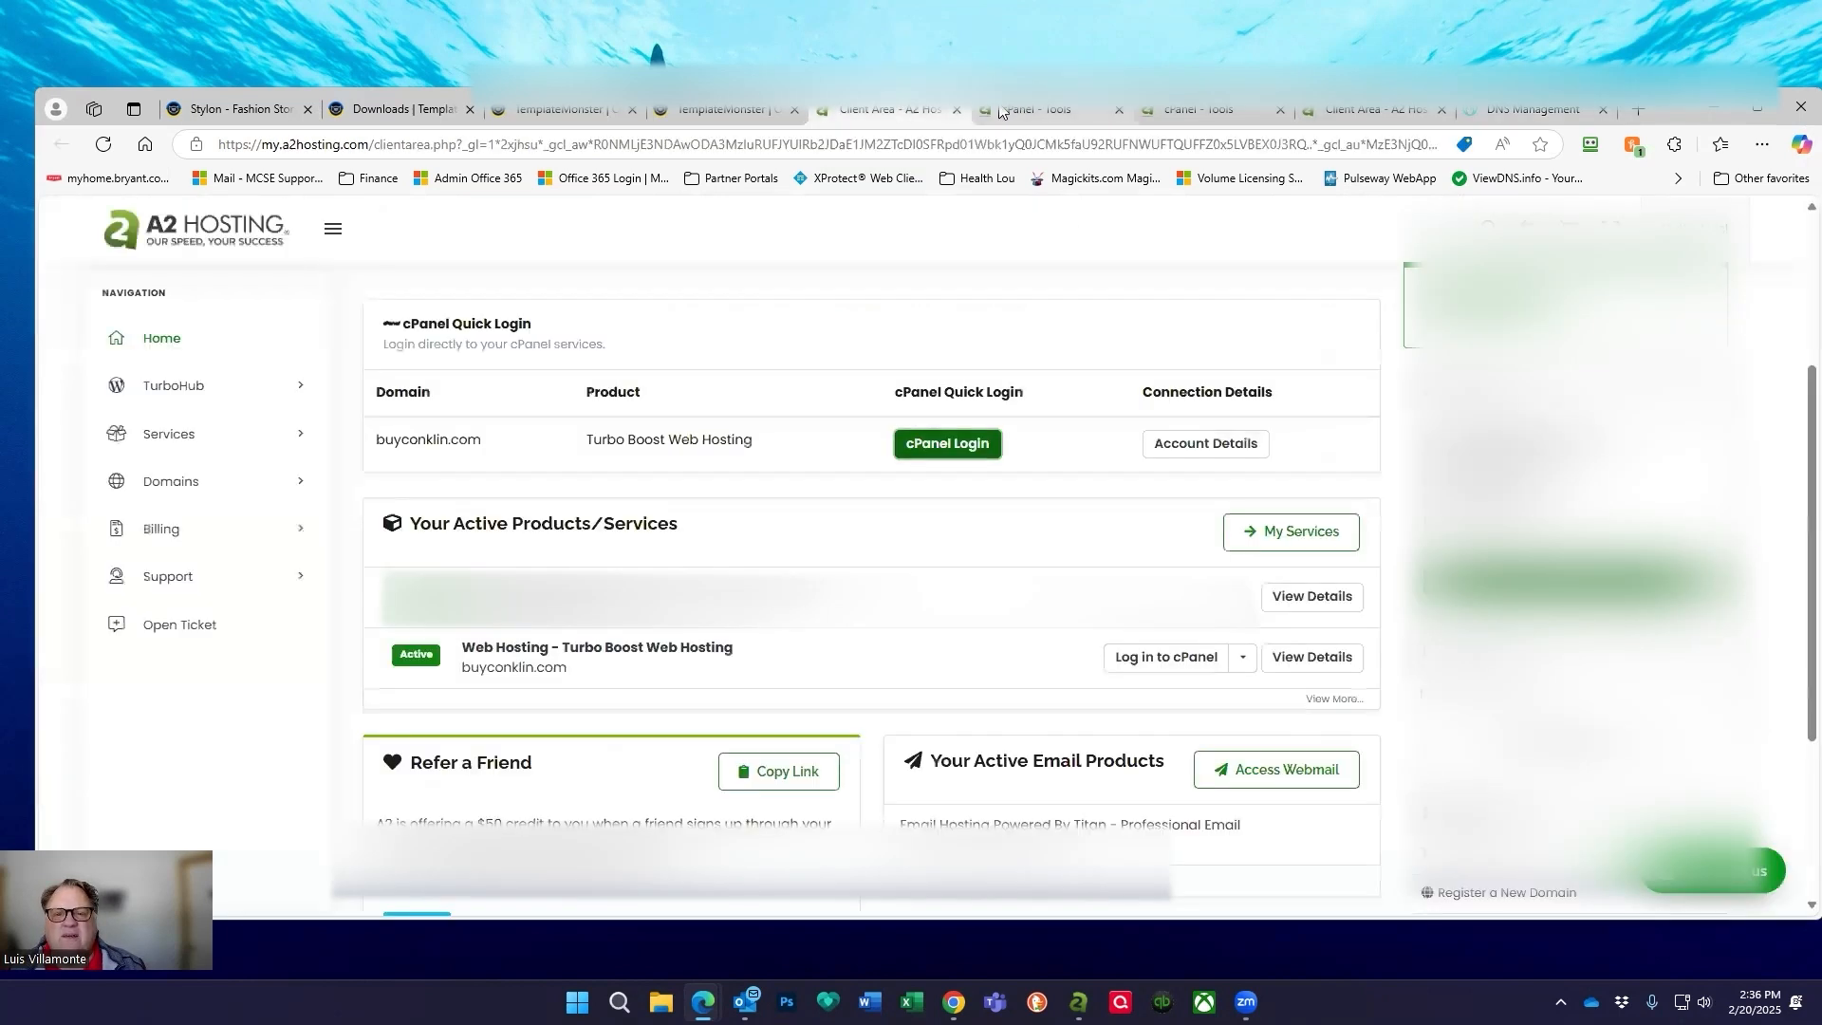
left_click(1039, 110)
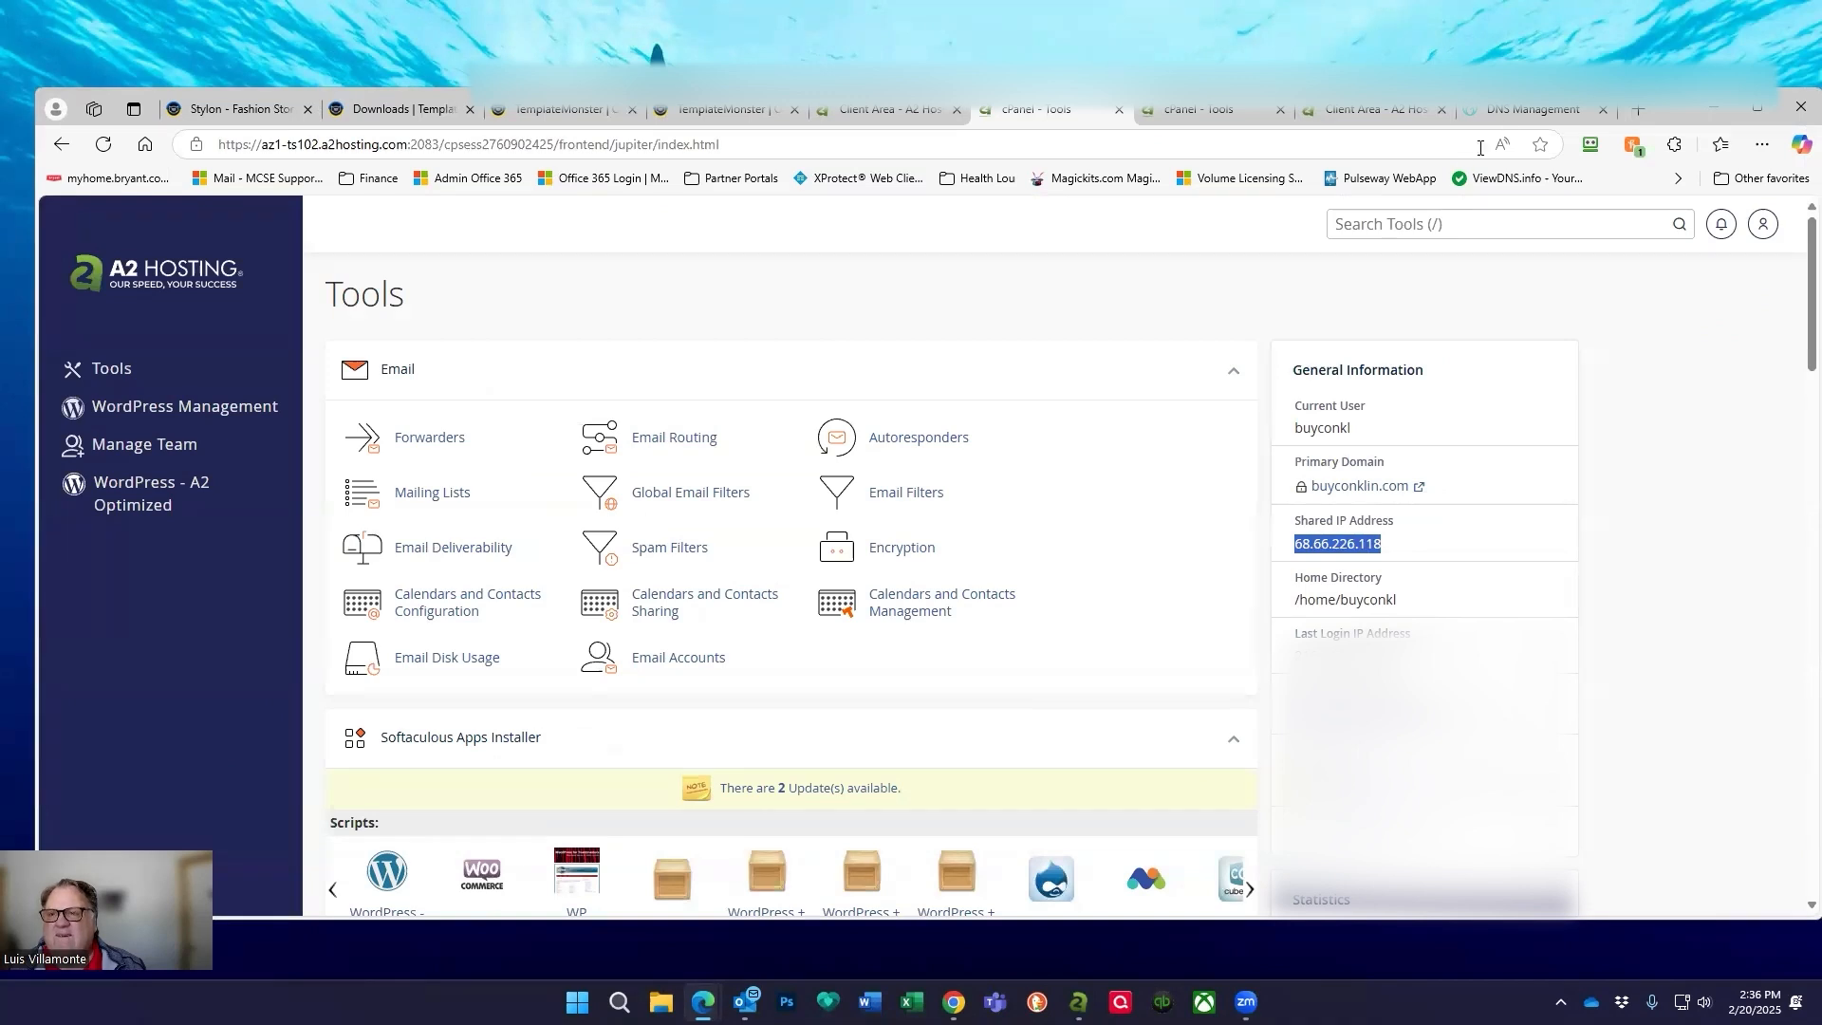
left_click(1524, 110)
left_click_drag(1226, 695, 1053, 704)
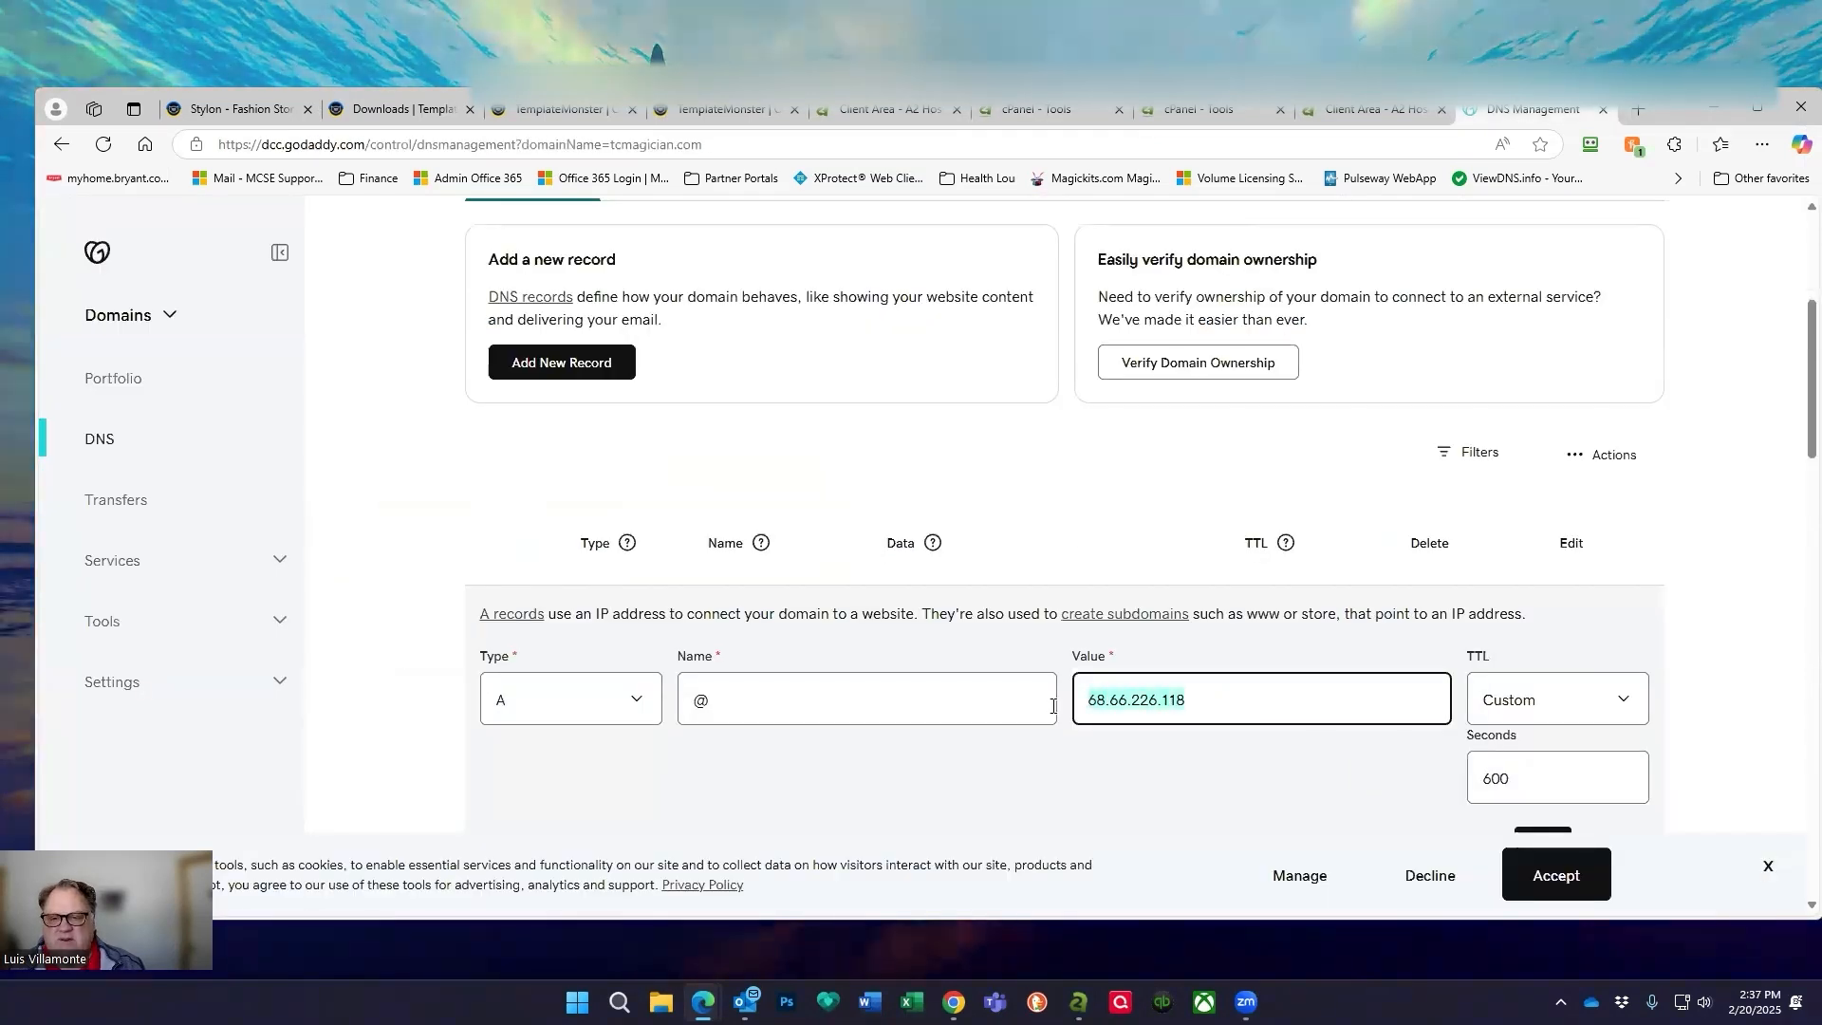
left_click(1572, 864)
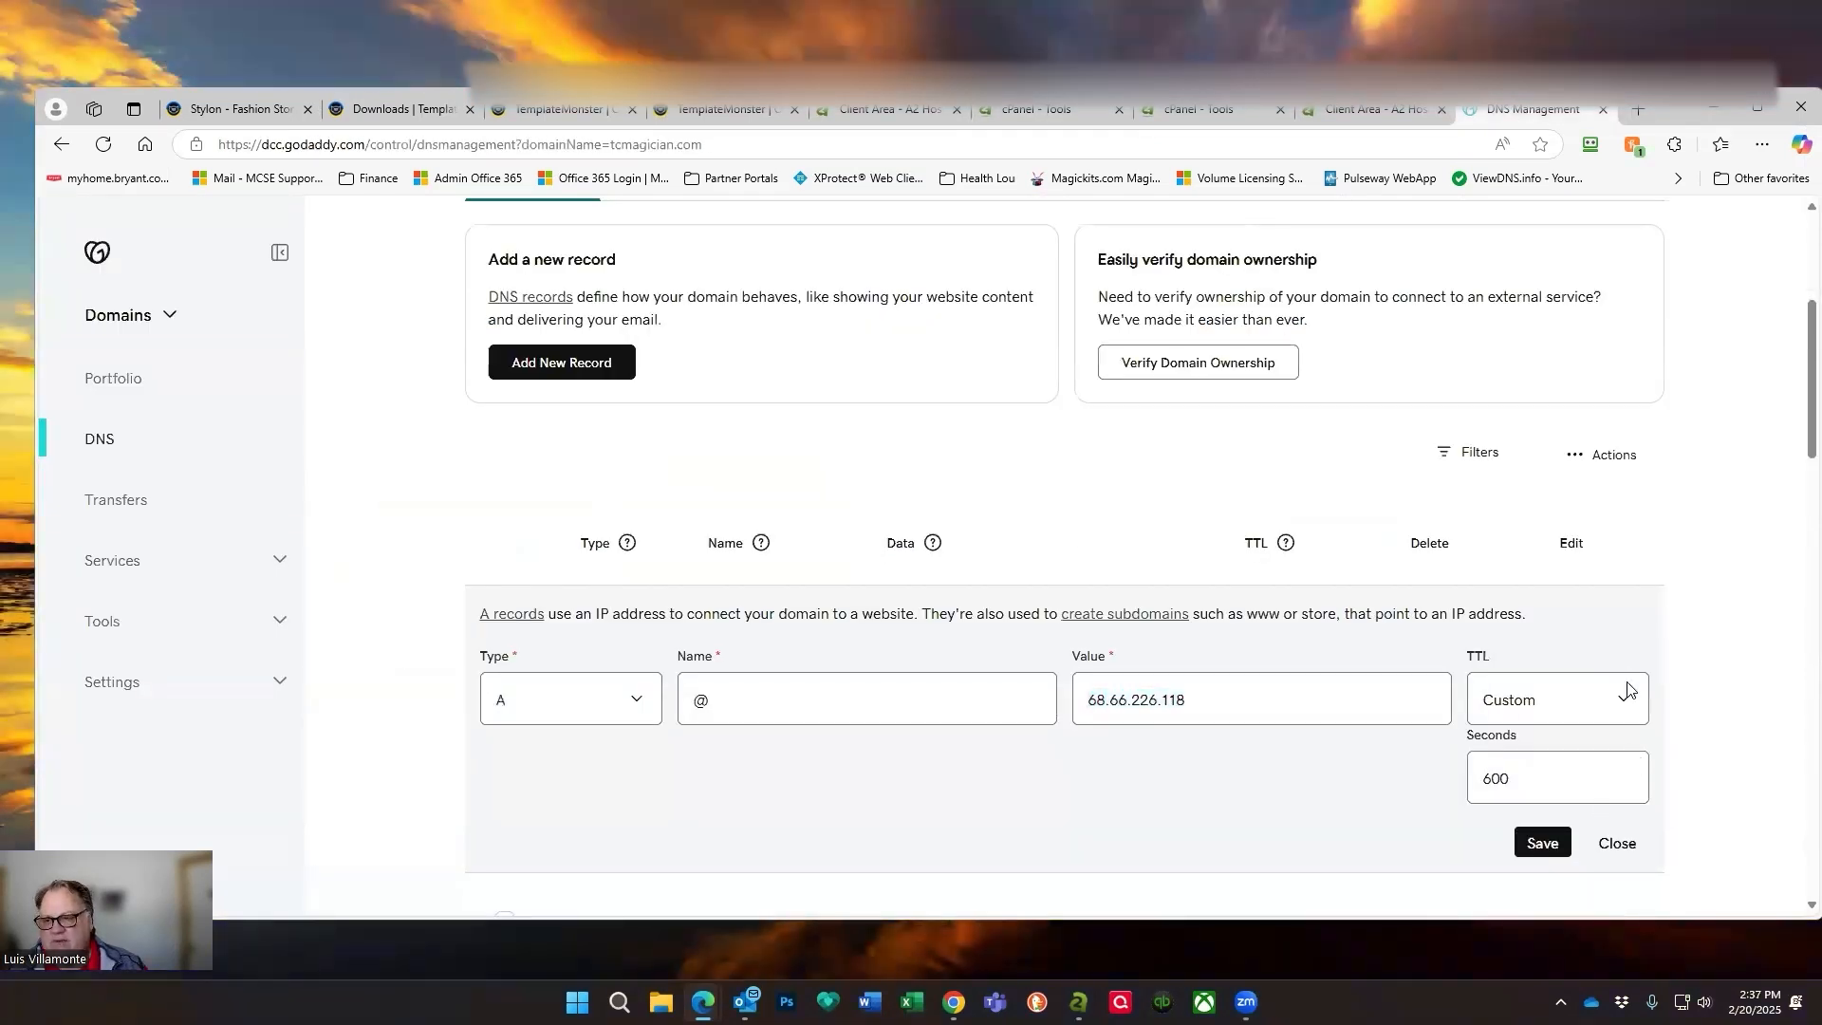
left_click(1539, 843)
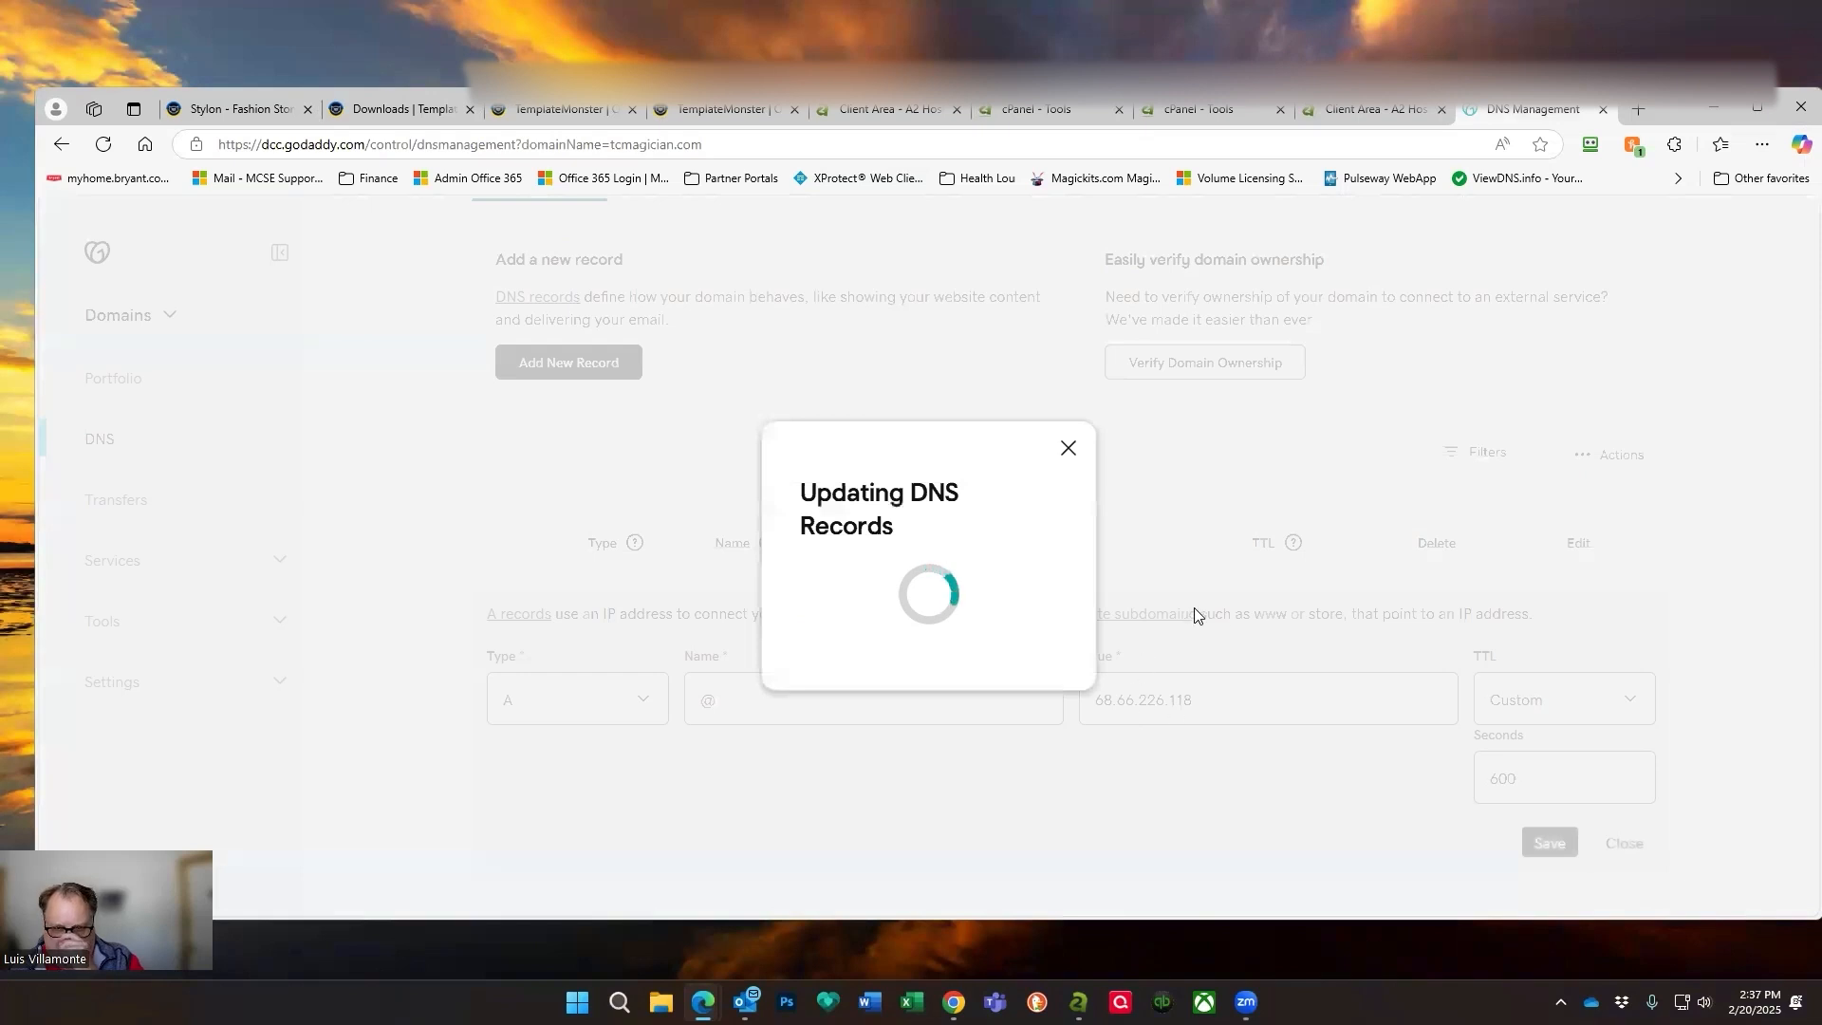
Review the DNS records of tcmagician.com and close the DNS Management page.
scroll(1276, 579, "down", 2)
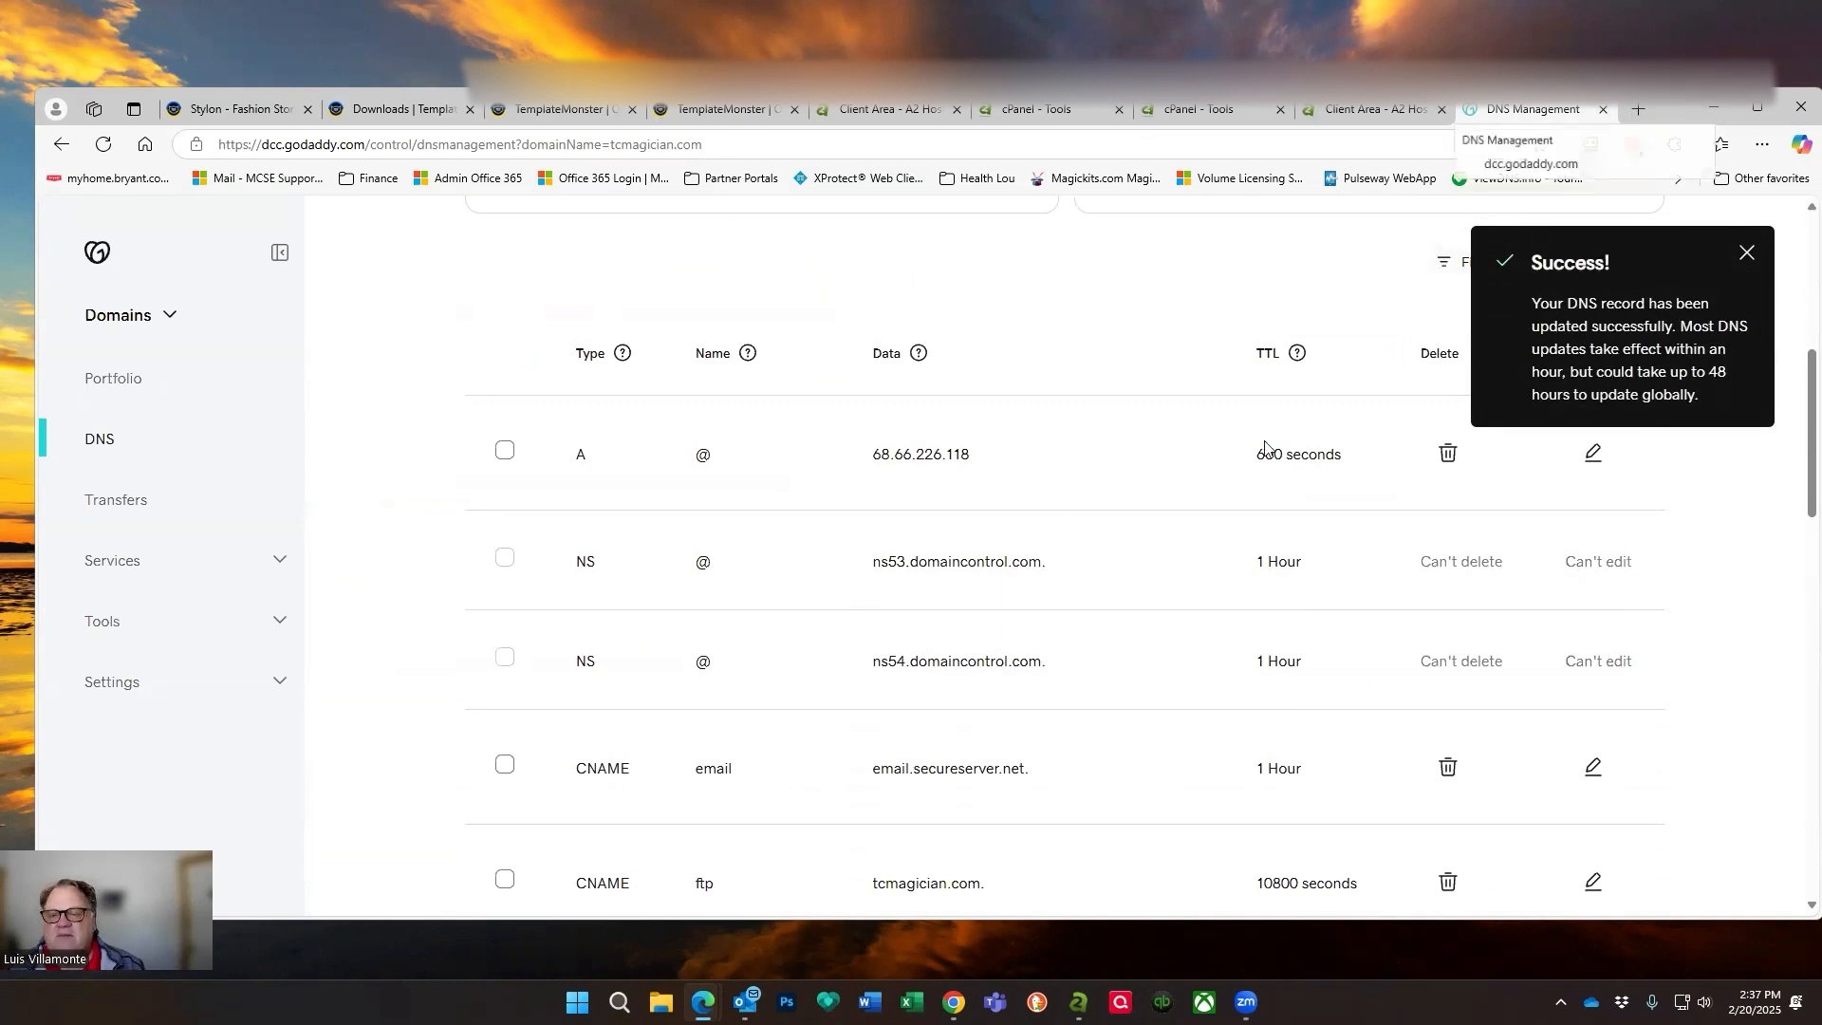
scroll(970, 741, "down", 3)
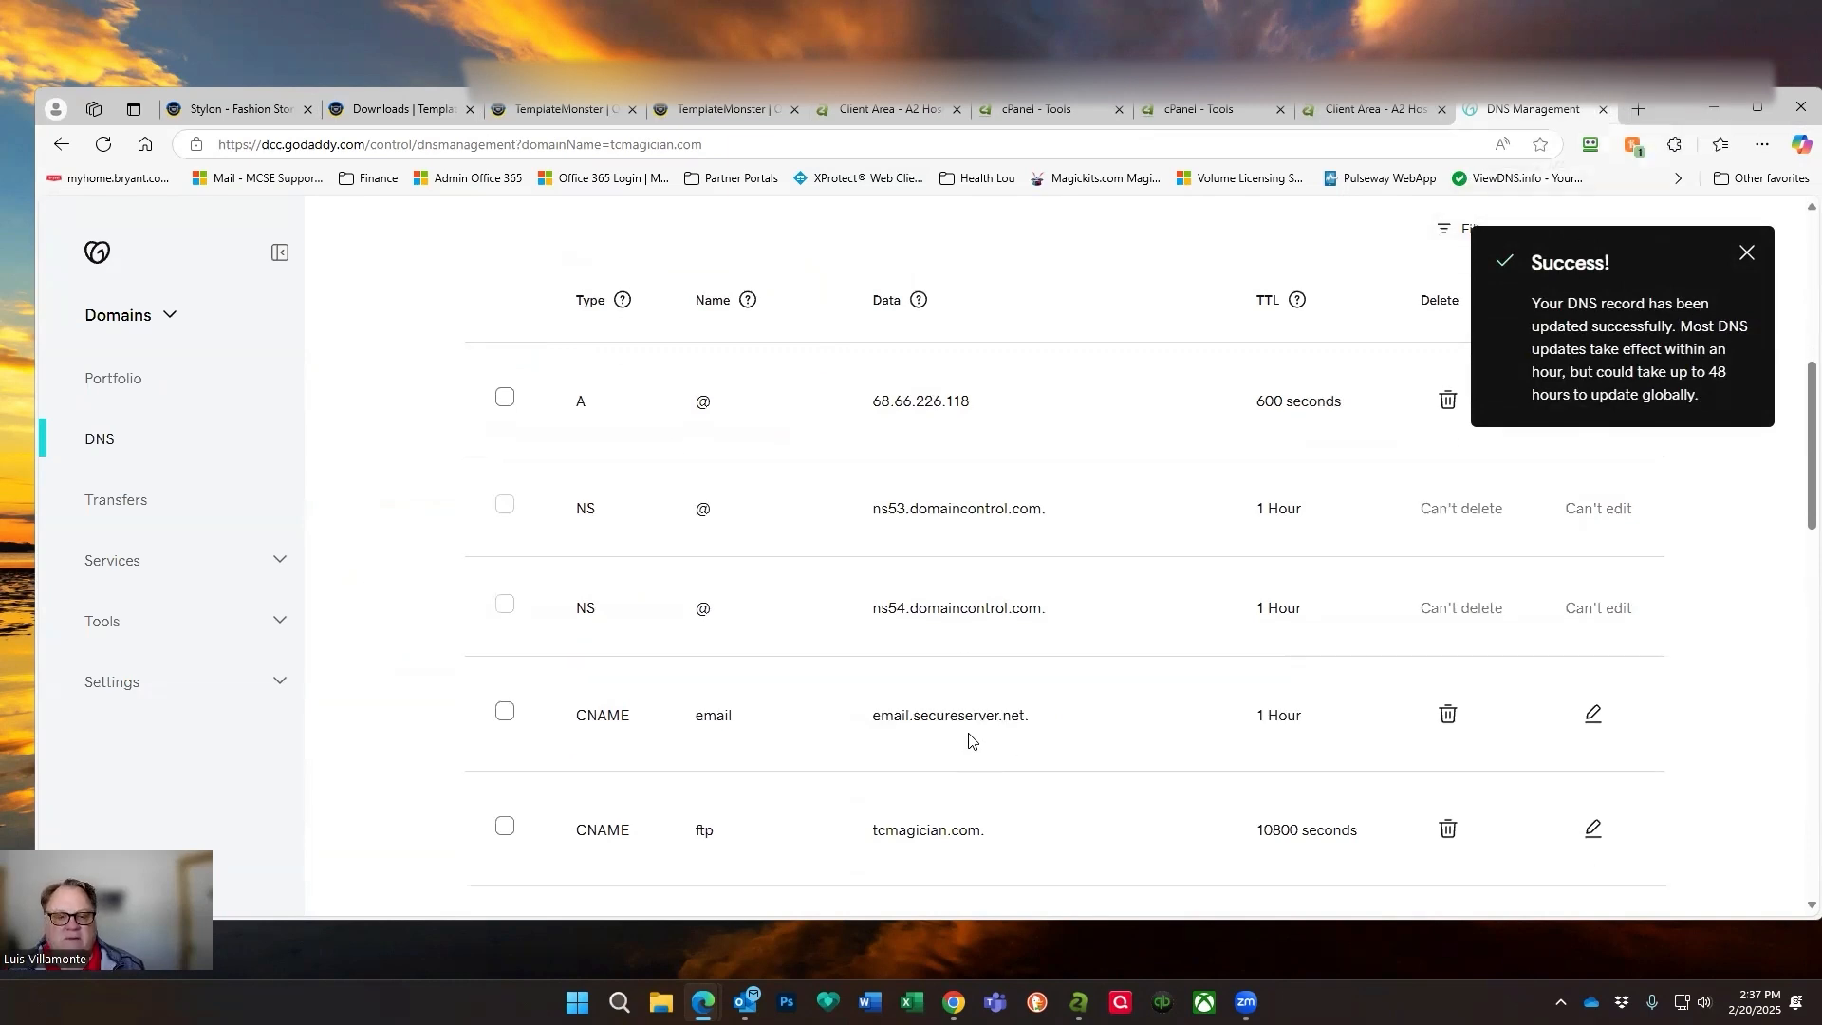
scroll(1249, 615, "up", 4)
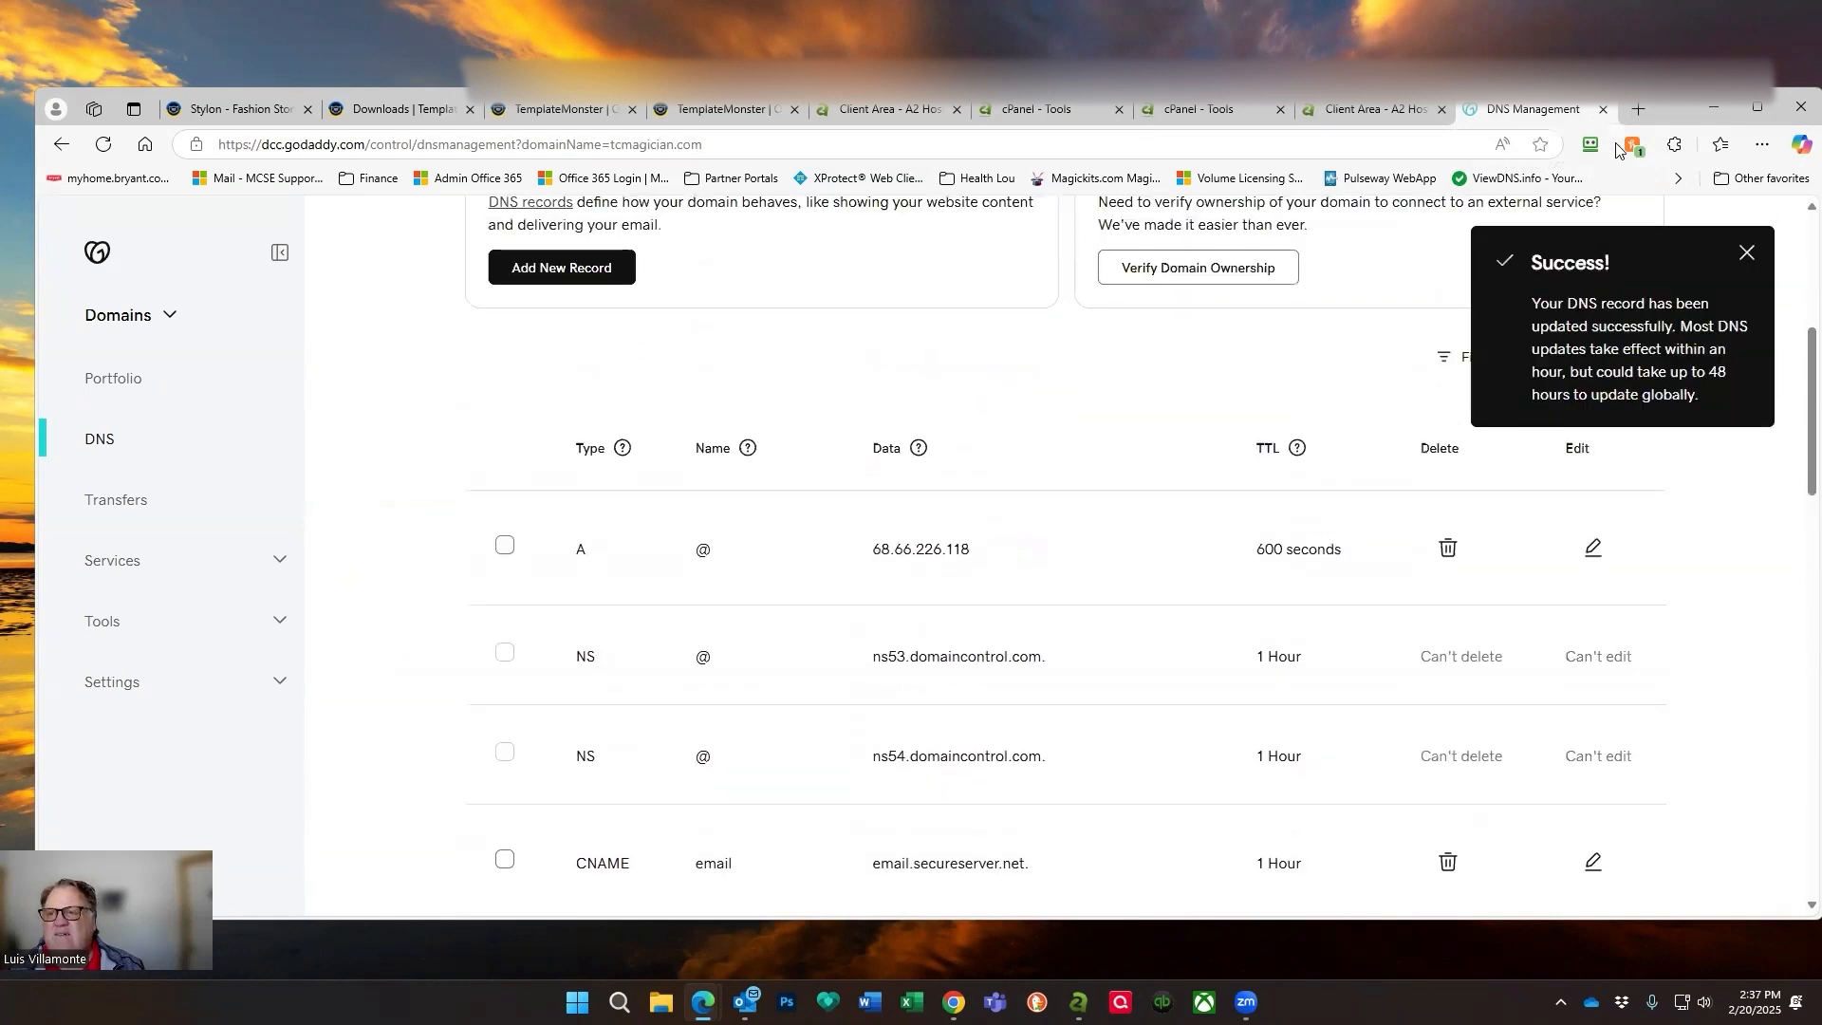
left_click(1605, 110)
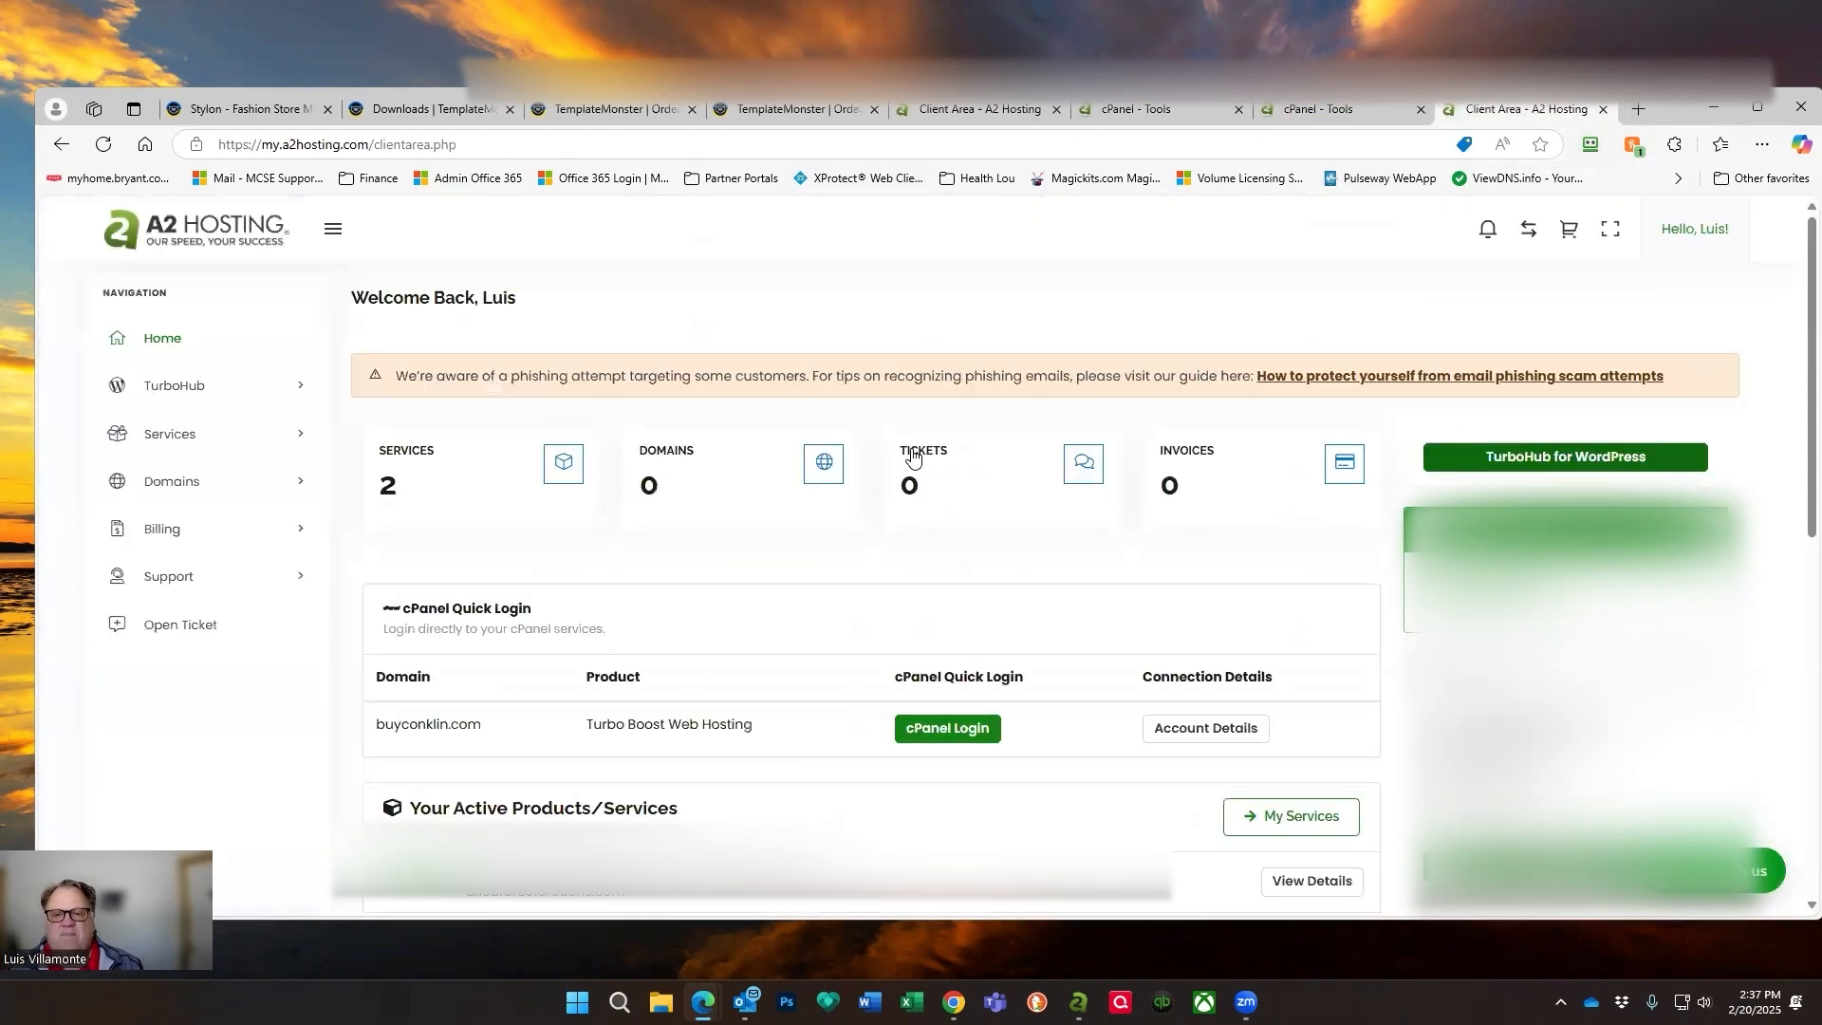
Ping tcmagician.com from a Command Prompt run as administrator, check which IP address replies, and close the prompt.
left_click(618, 1003)
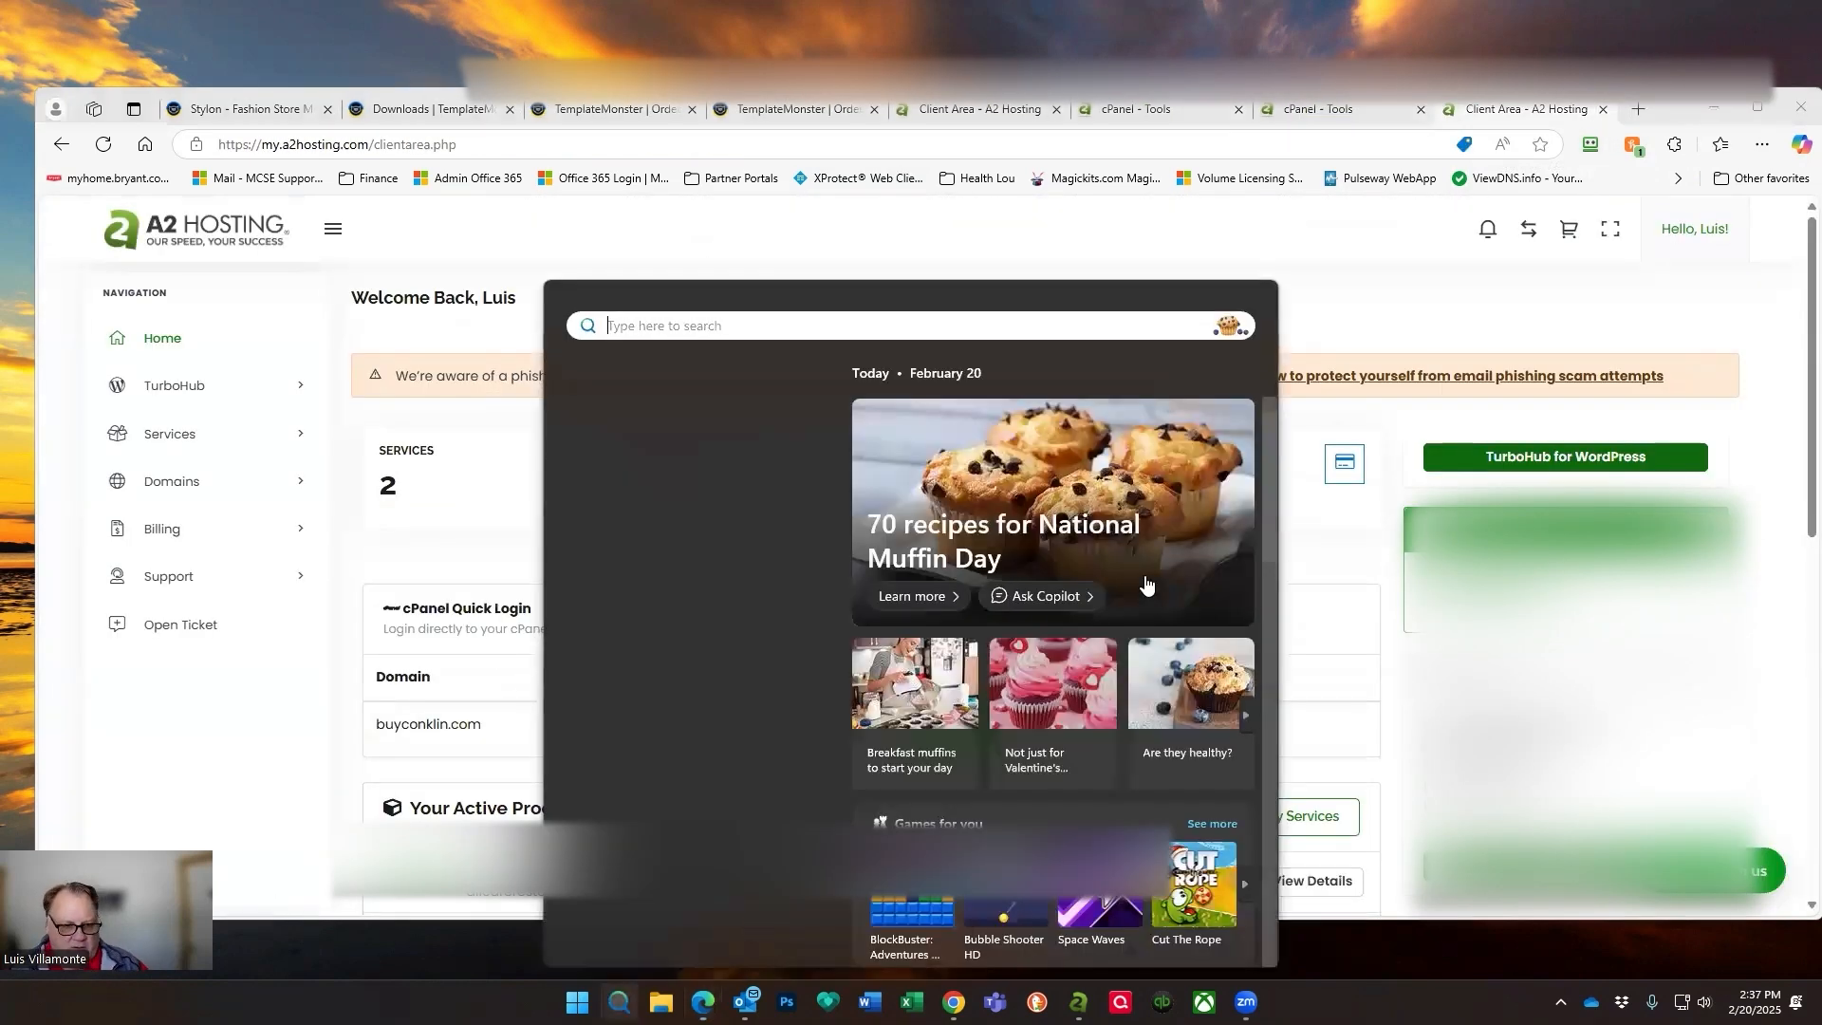
type("cmd")
key("ctrl+shift+Return")
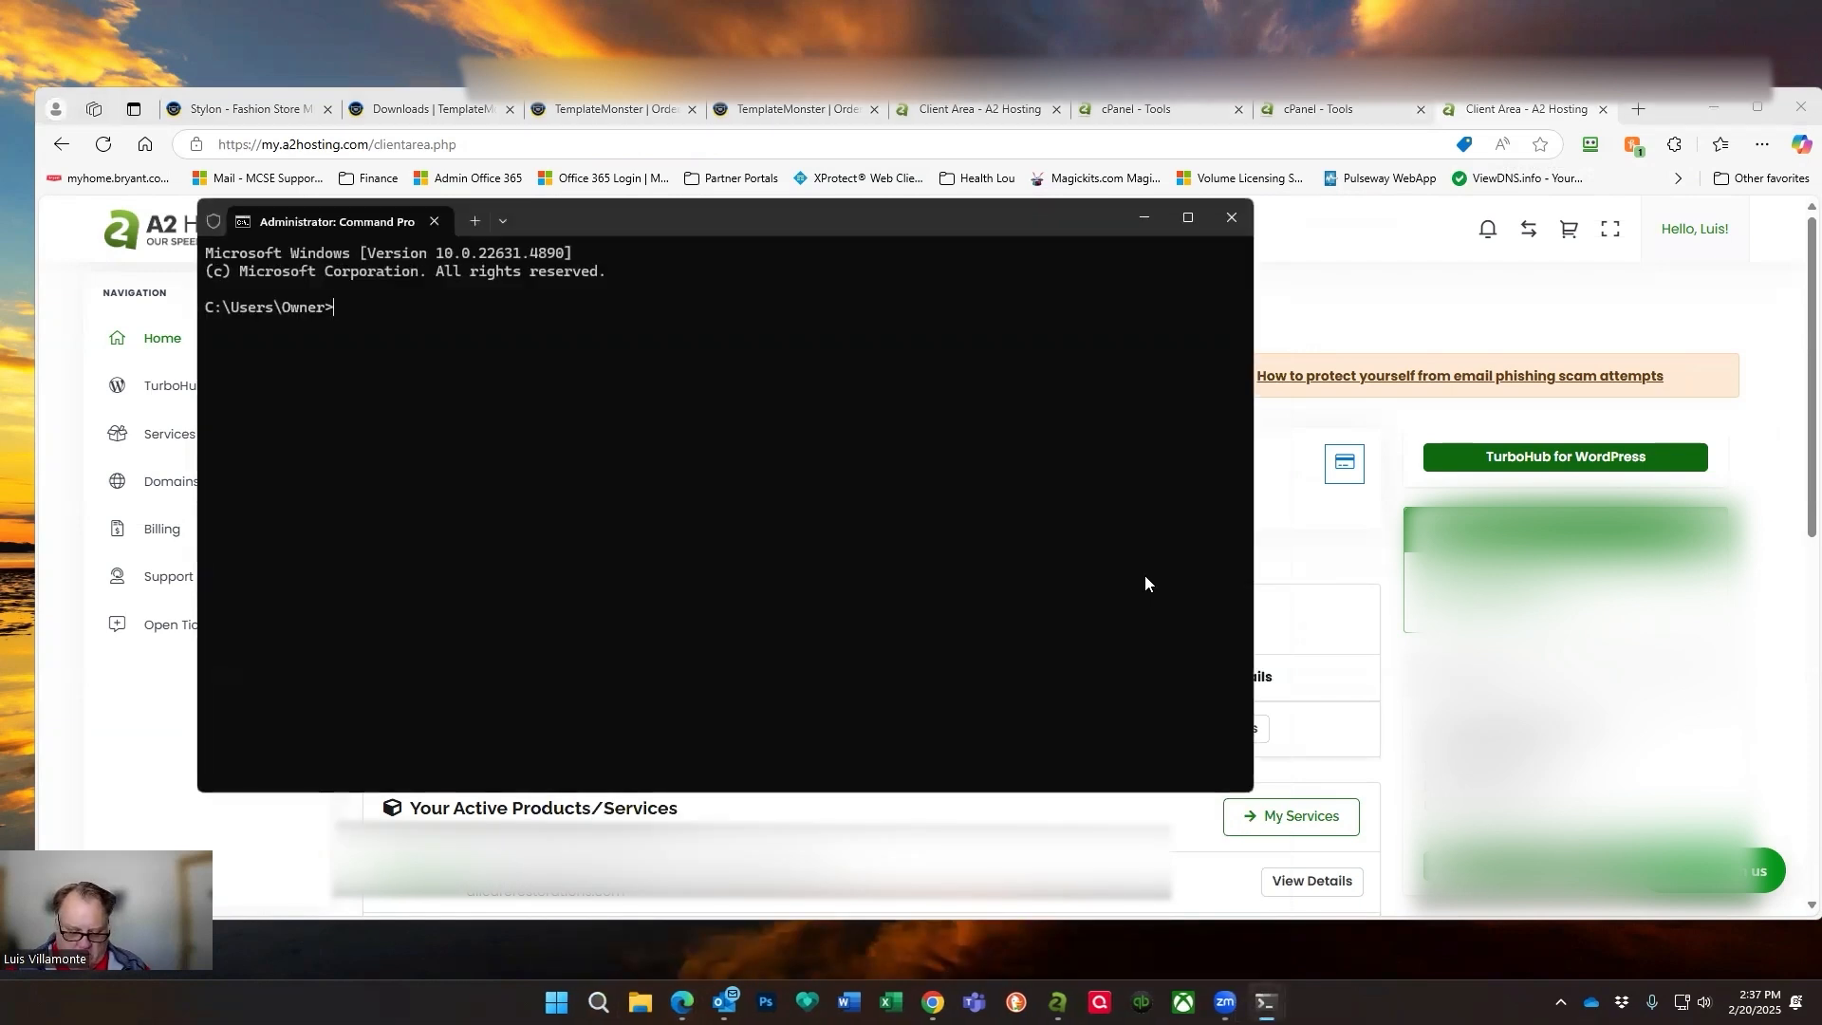
type("ping ")
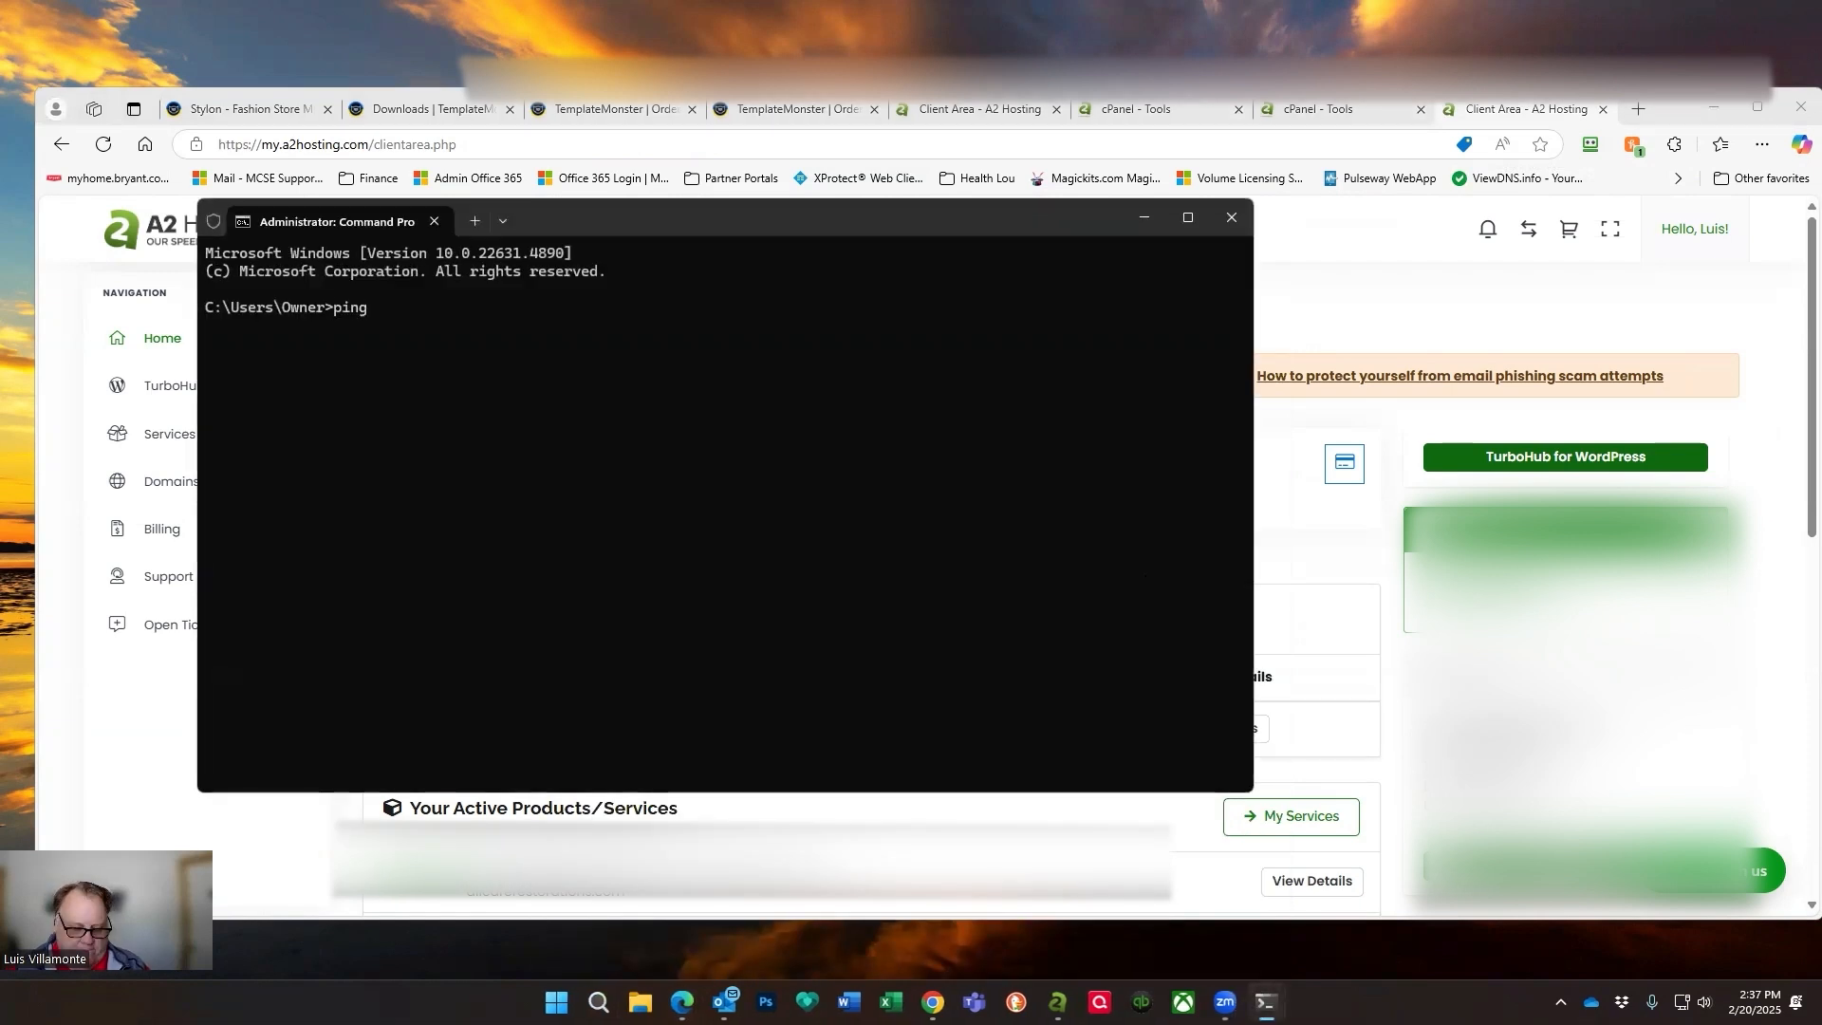
type("tcmagician.com")
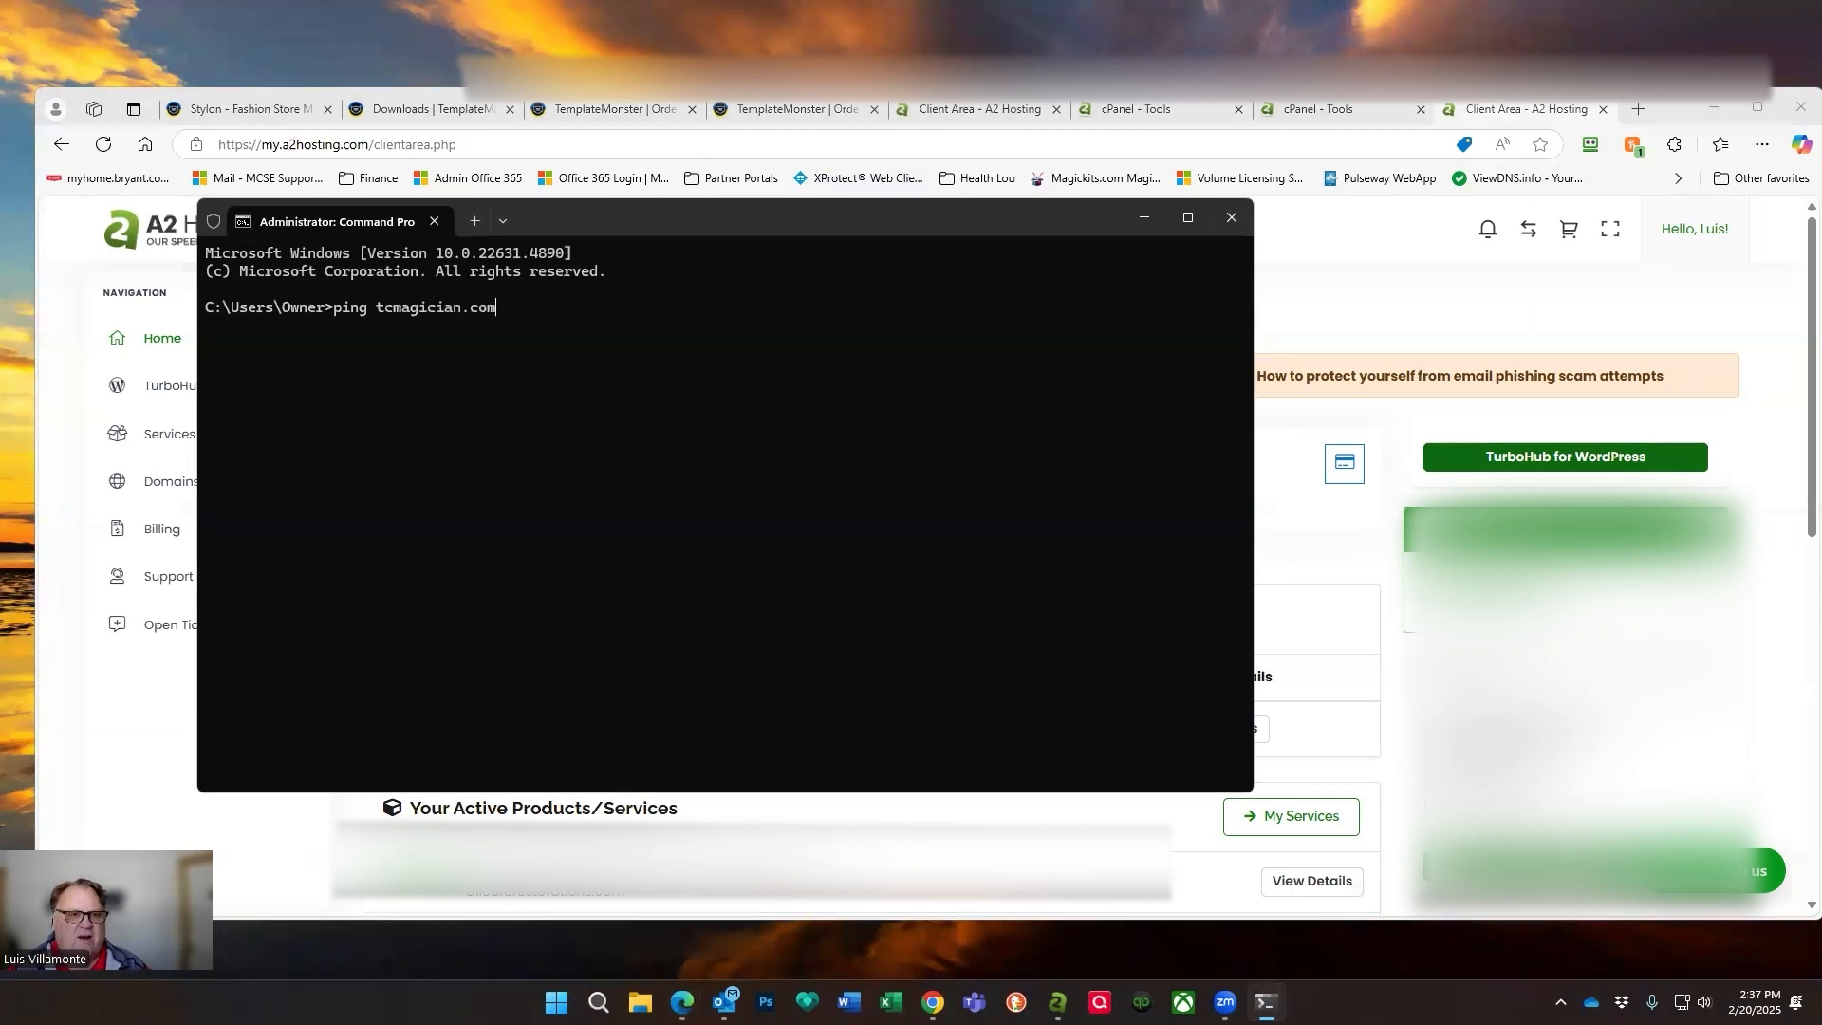
key("Return")
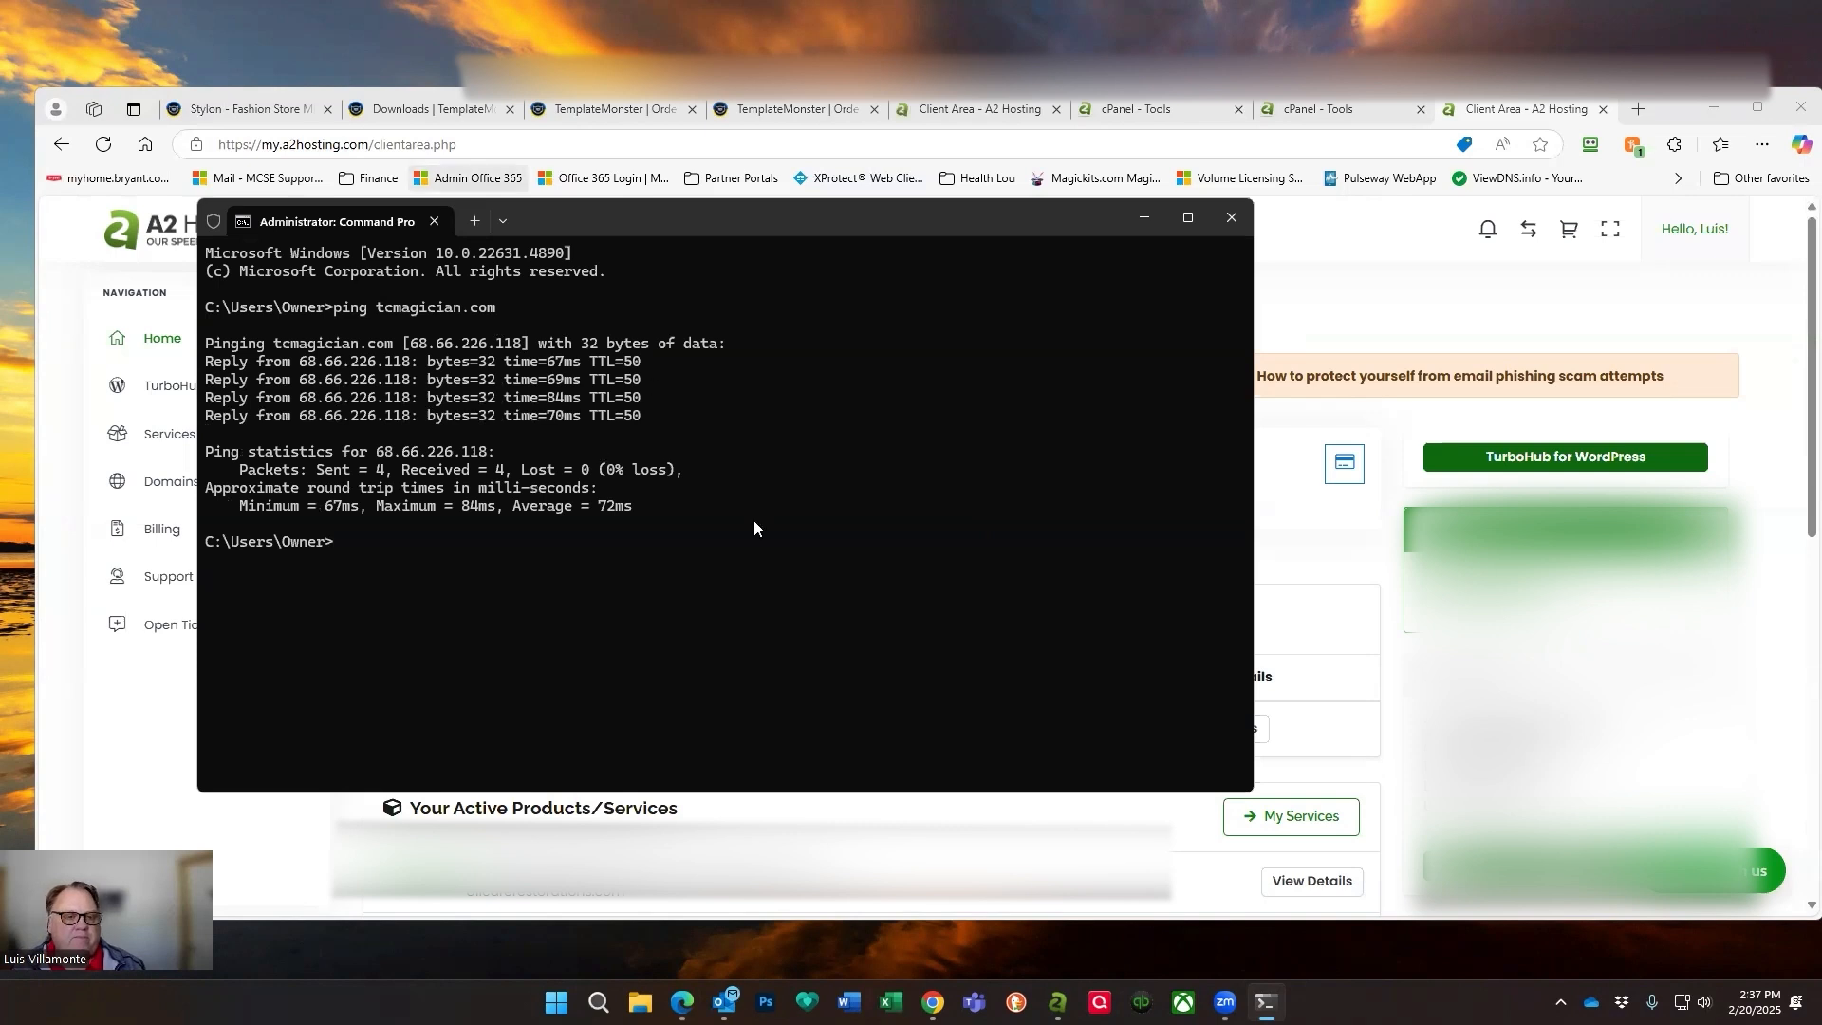
left_click(1231, 219)
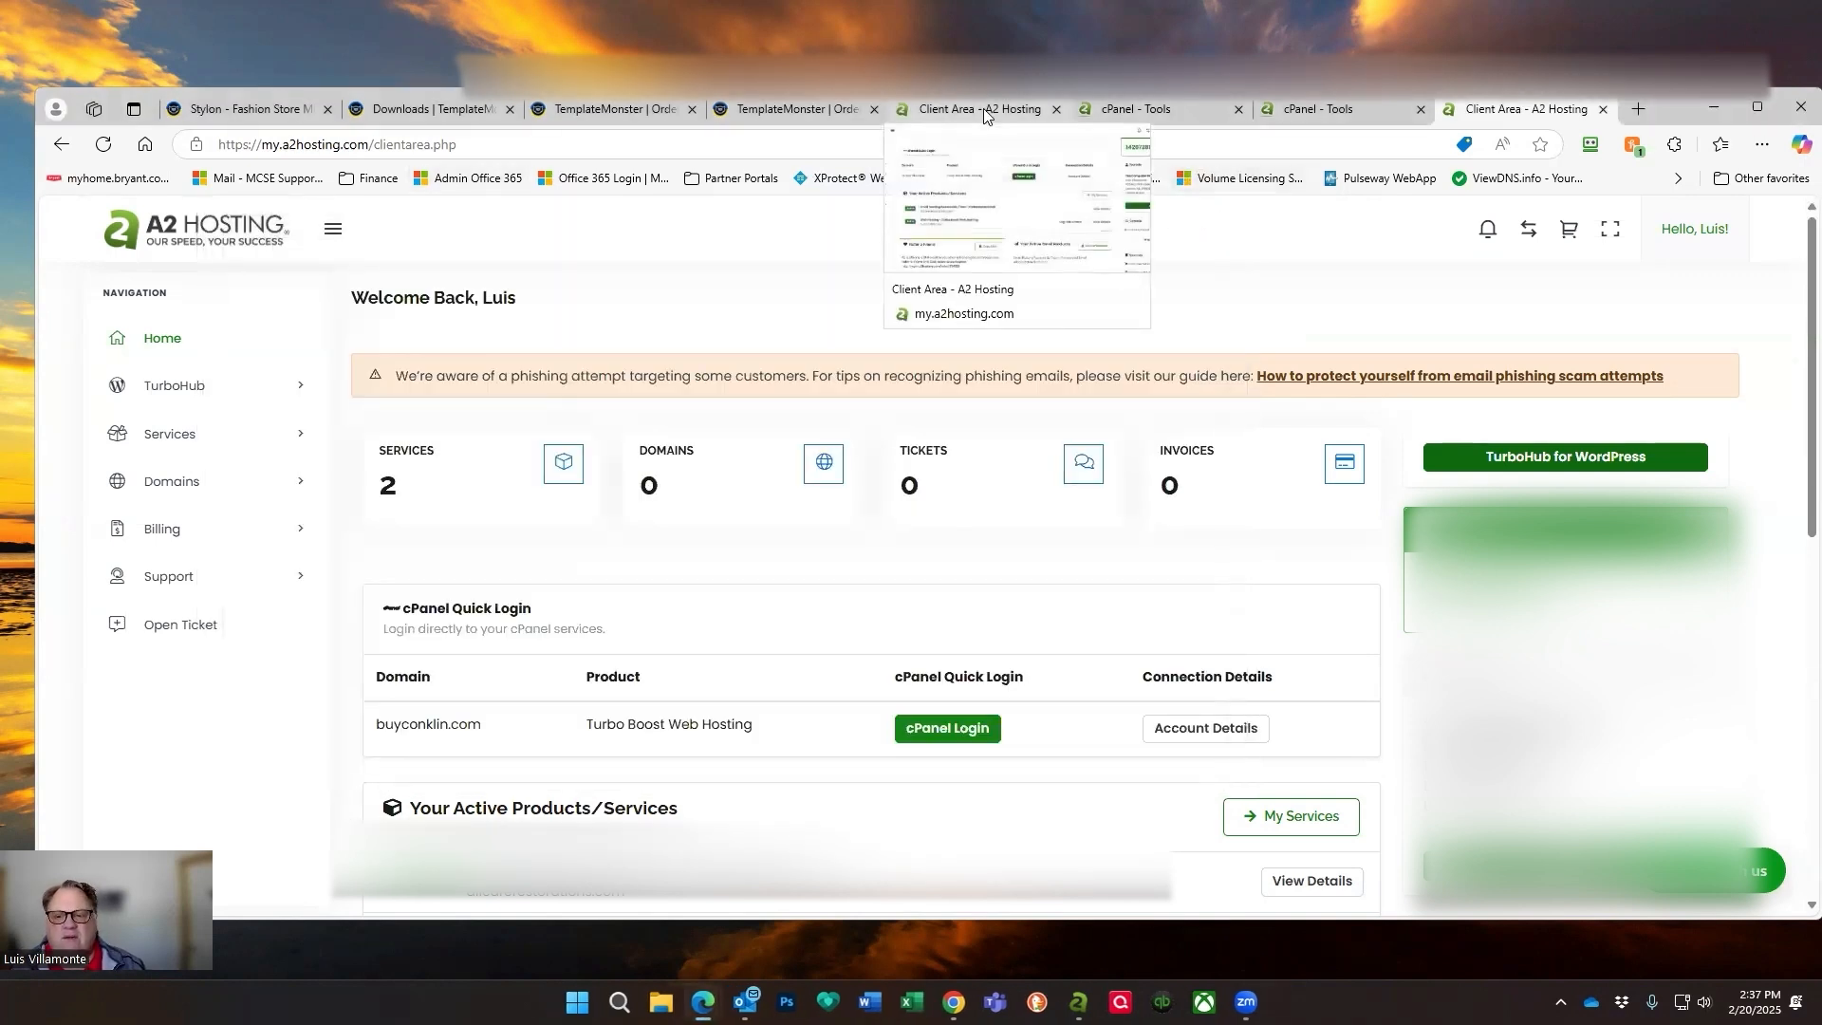
Open File Manager from the cPanel Tools page and examine the website folders inside public_html.
left_click(1144, 110)
scroll(1092, 644, "down", 3)
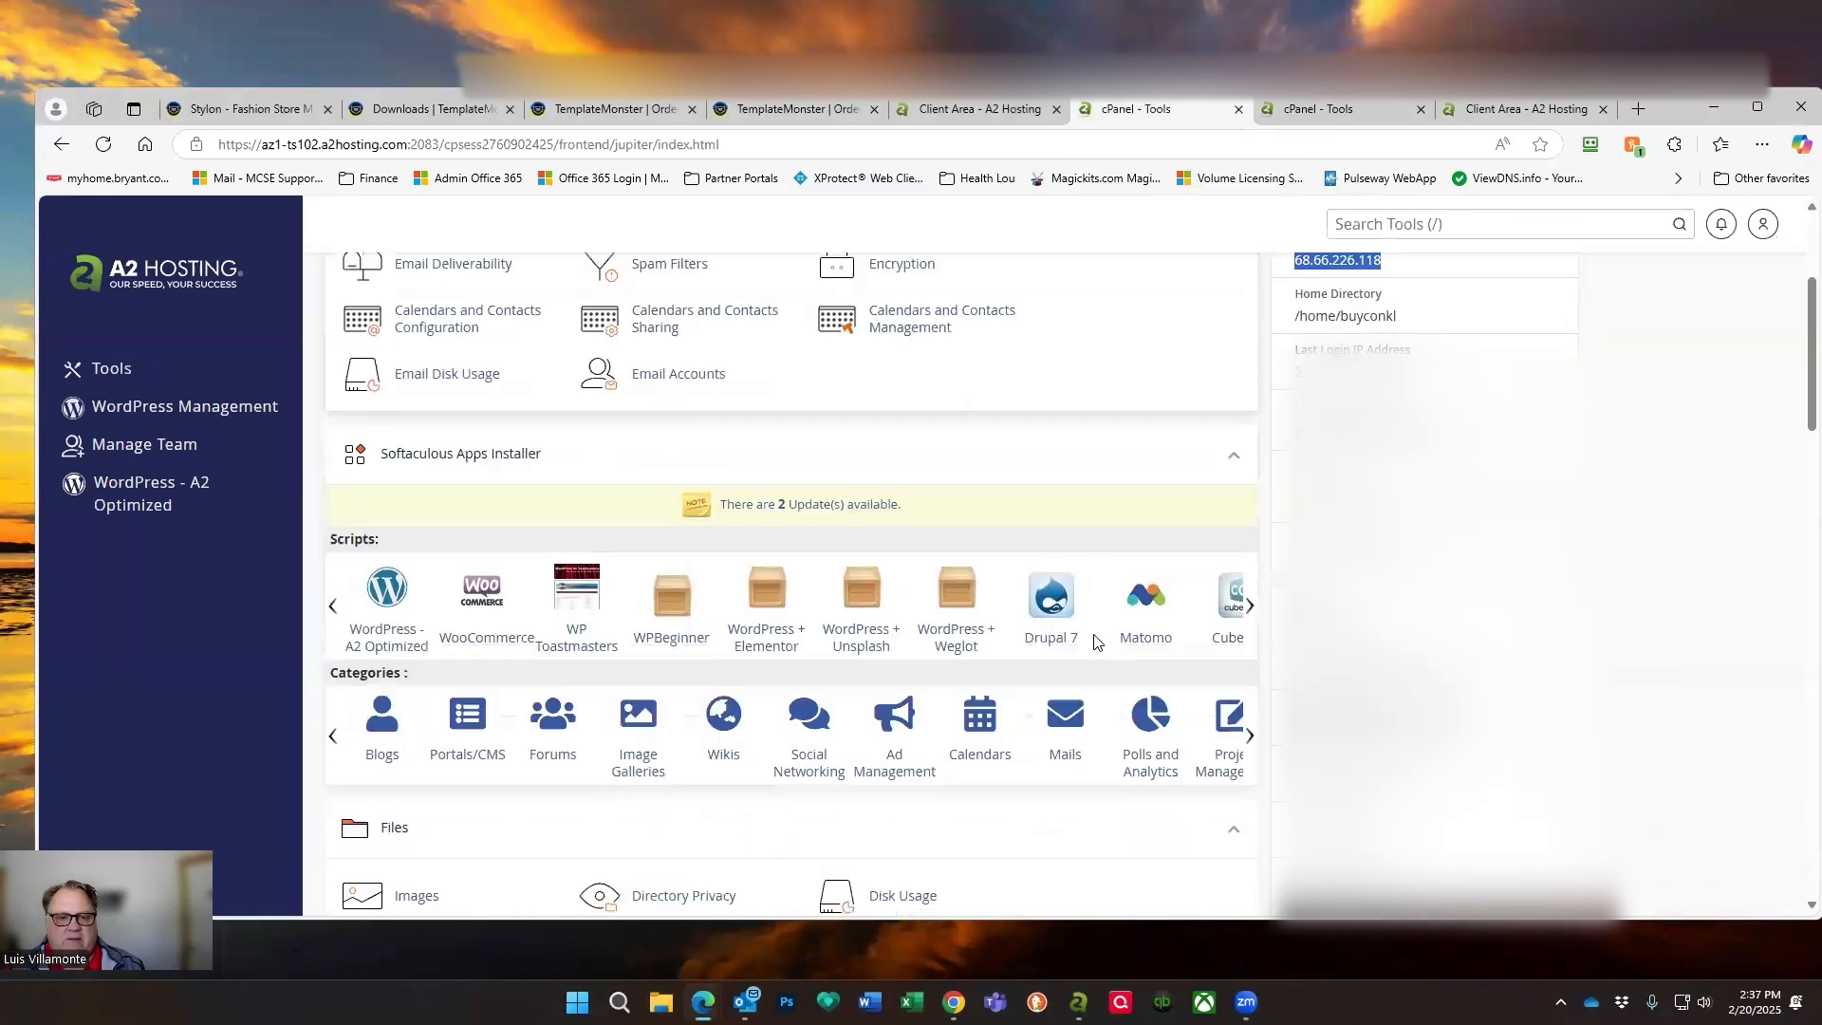
scroll(992, 646, "down", 3)
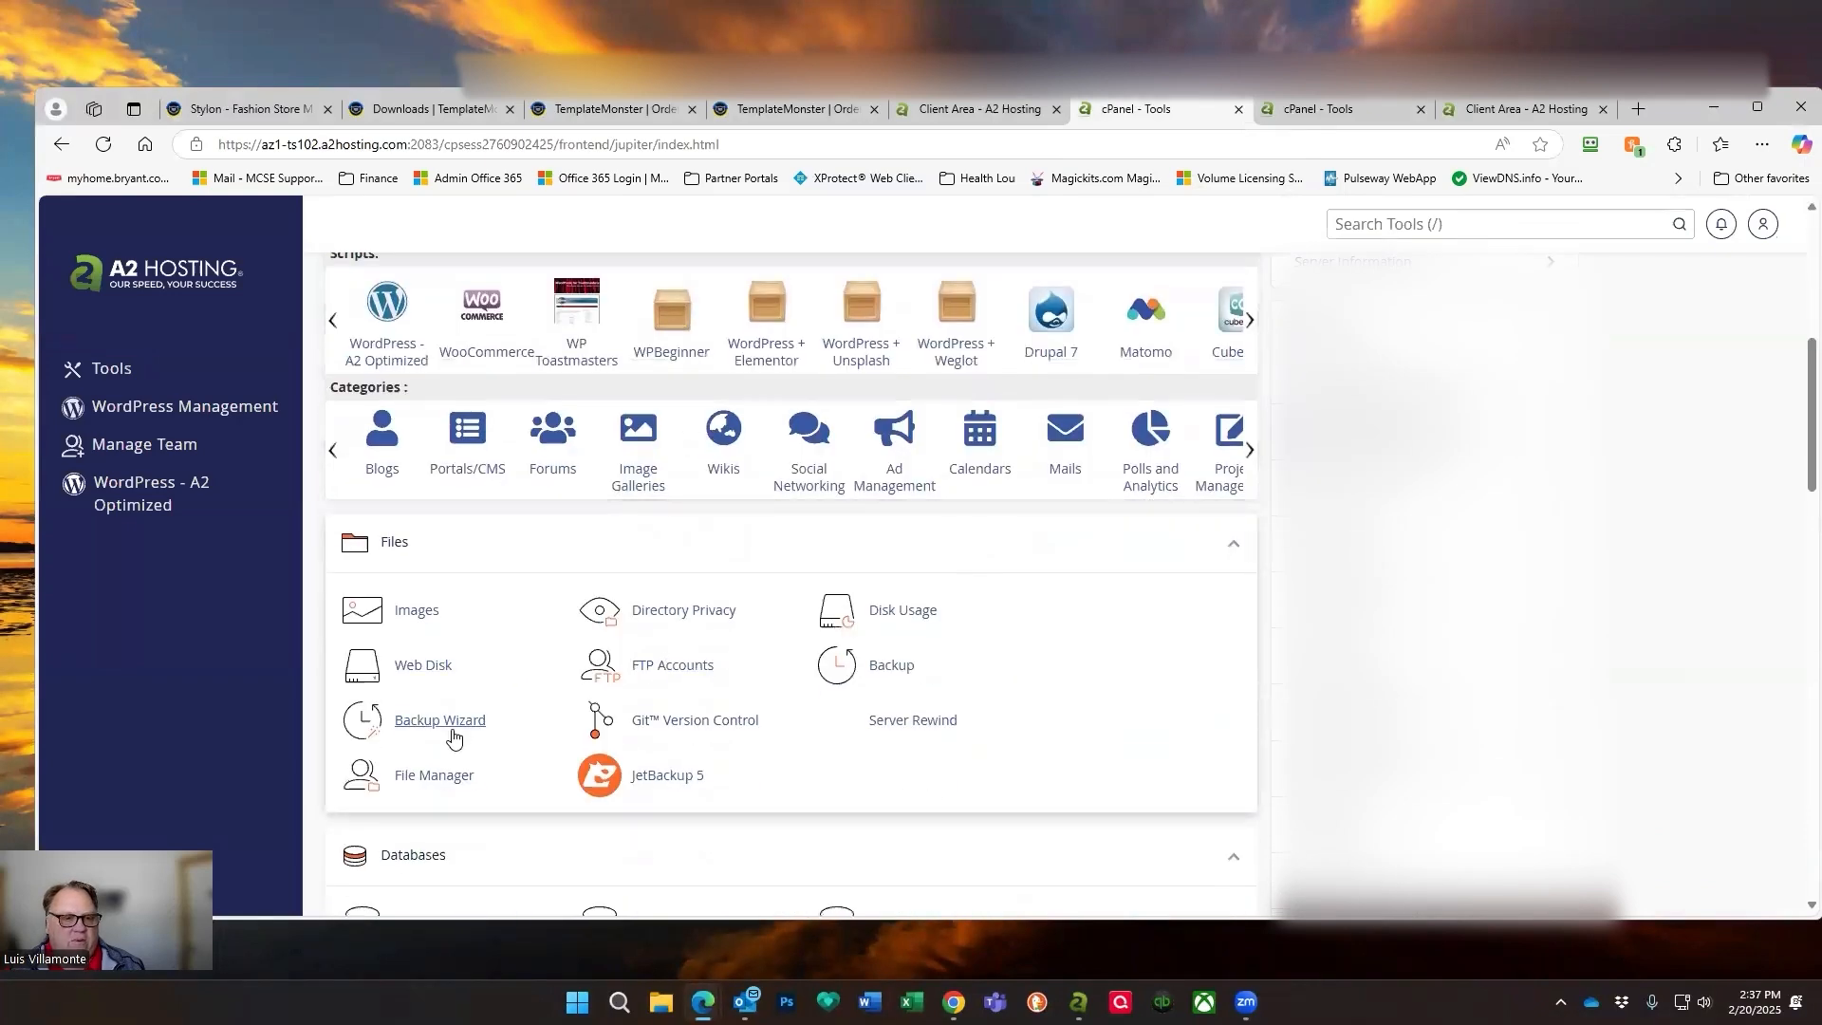
left_click(435, 776)
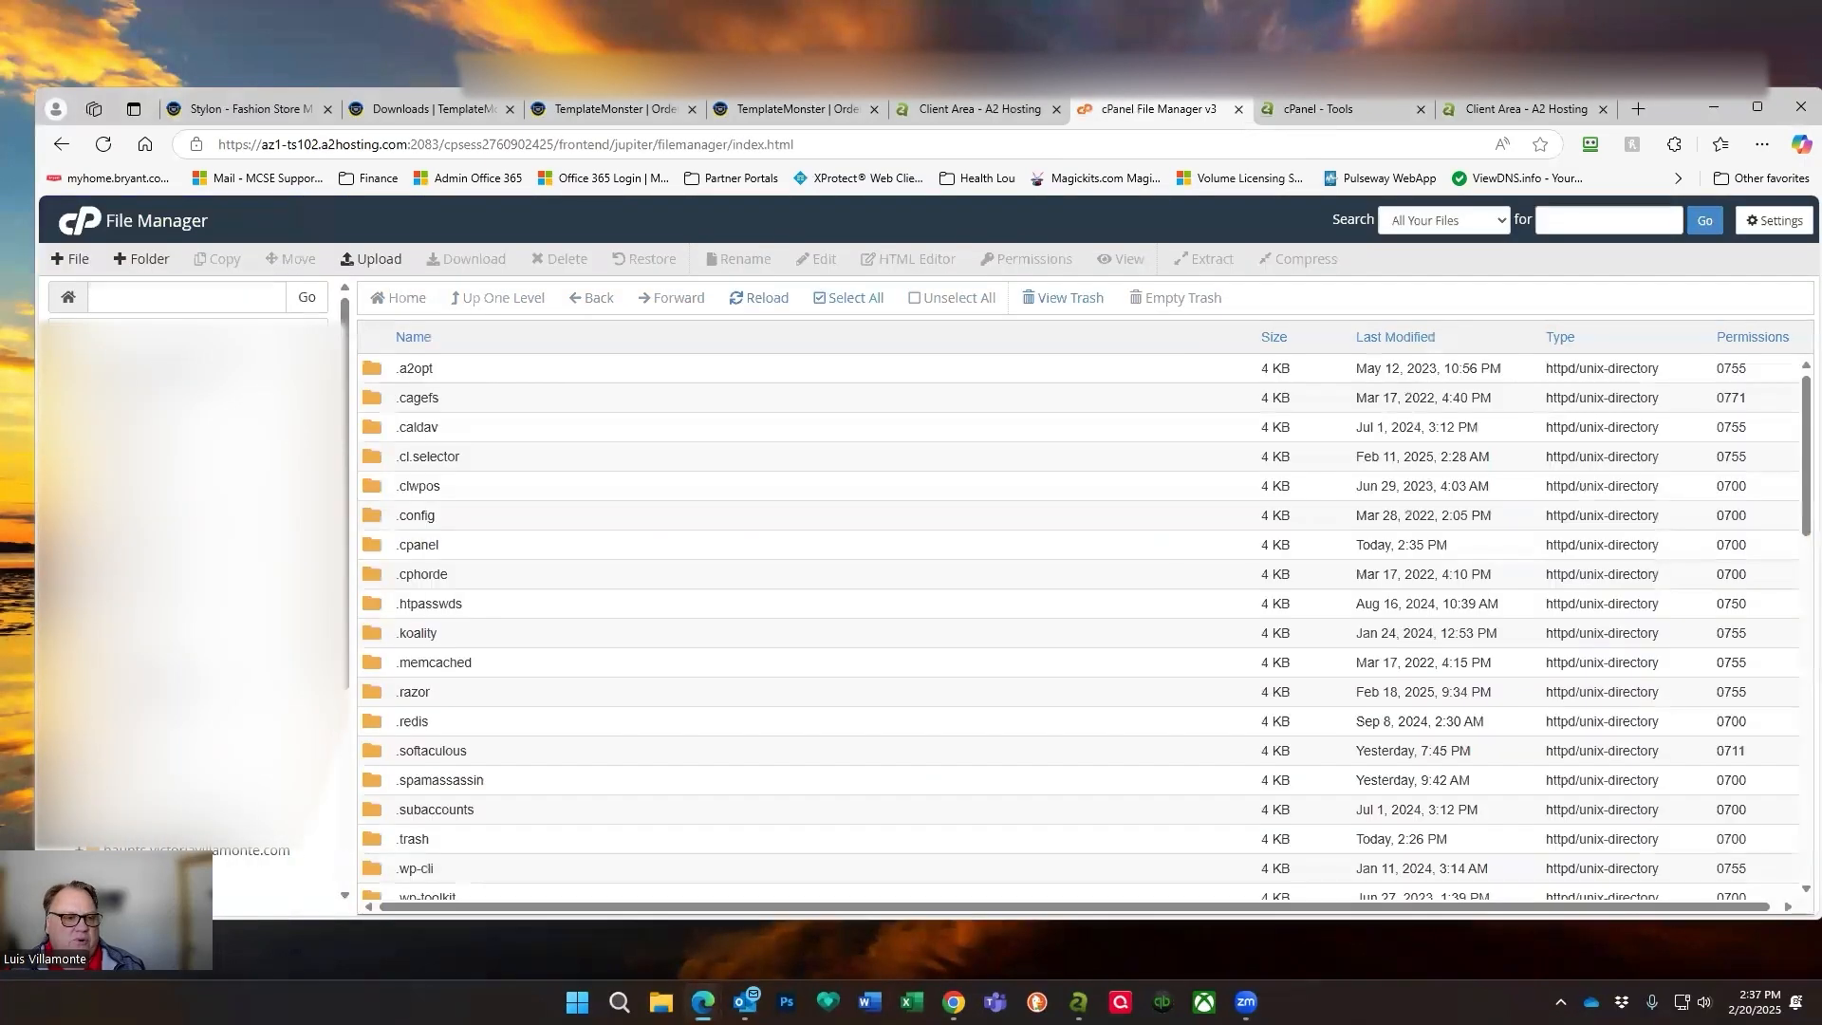
scroll(190, 589, "down", 1)
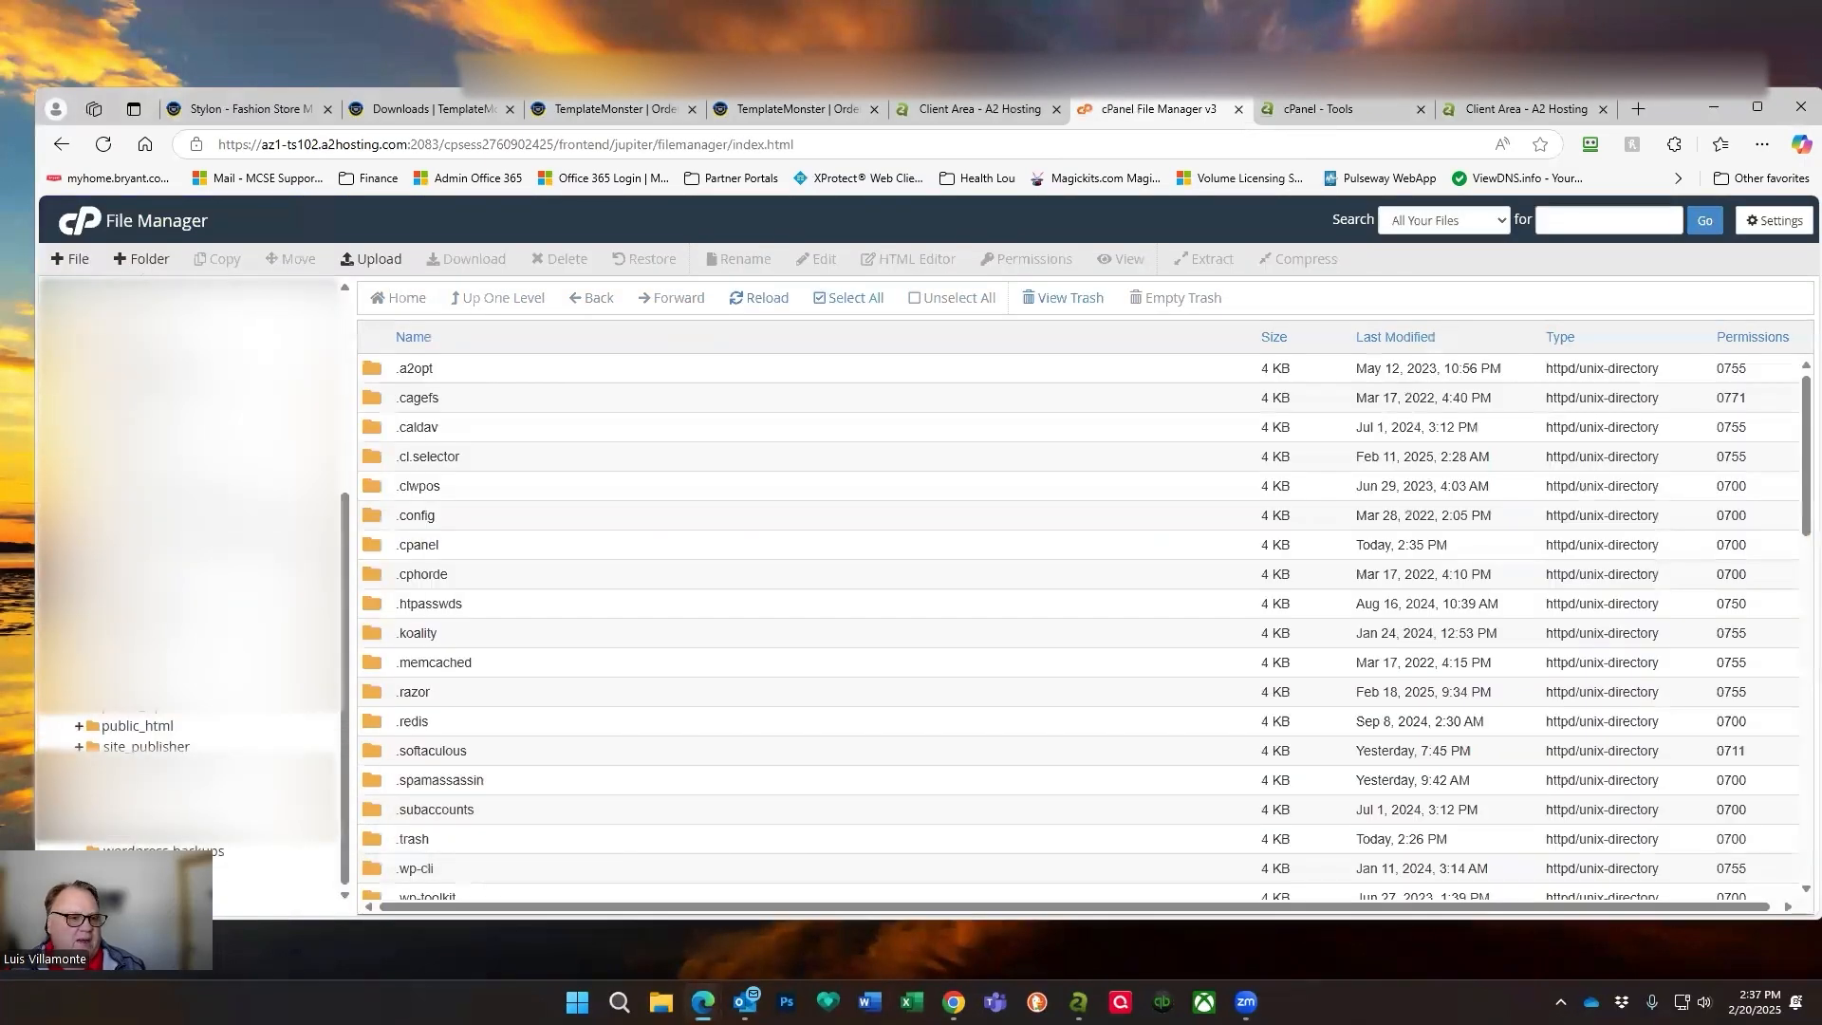
left_click(79, 727)
scroll(86, 729, "down", 3)
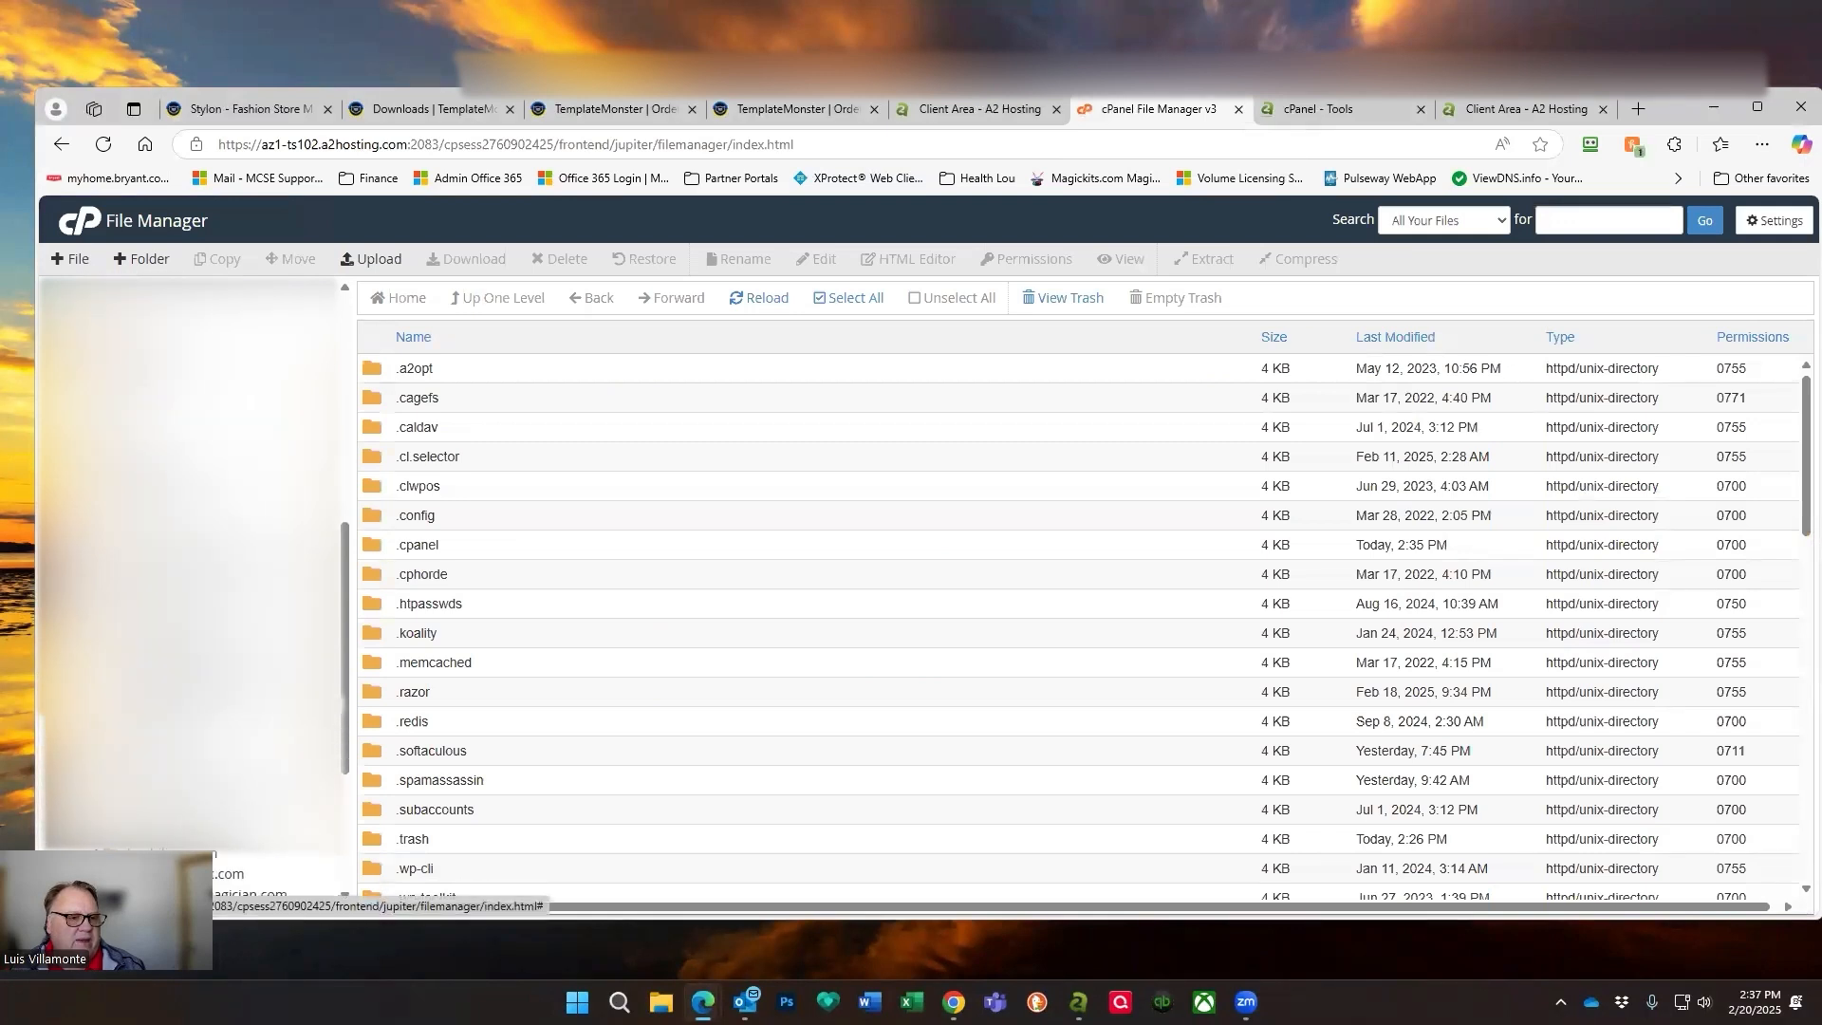
scroll(86, 729, "up", 1)
scroll(189, 589, "down", 1)
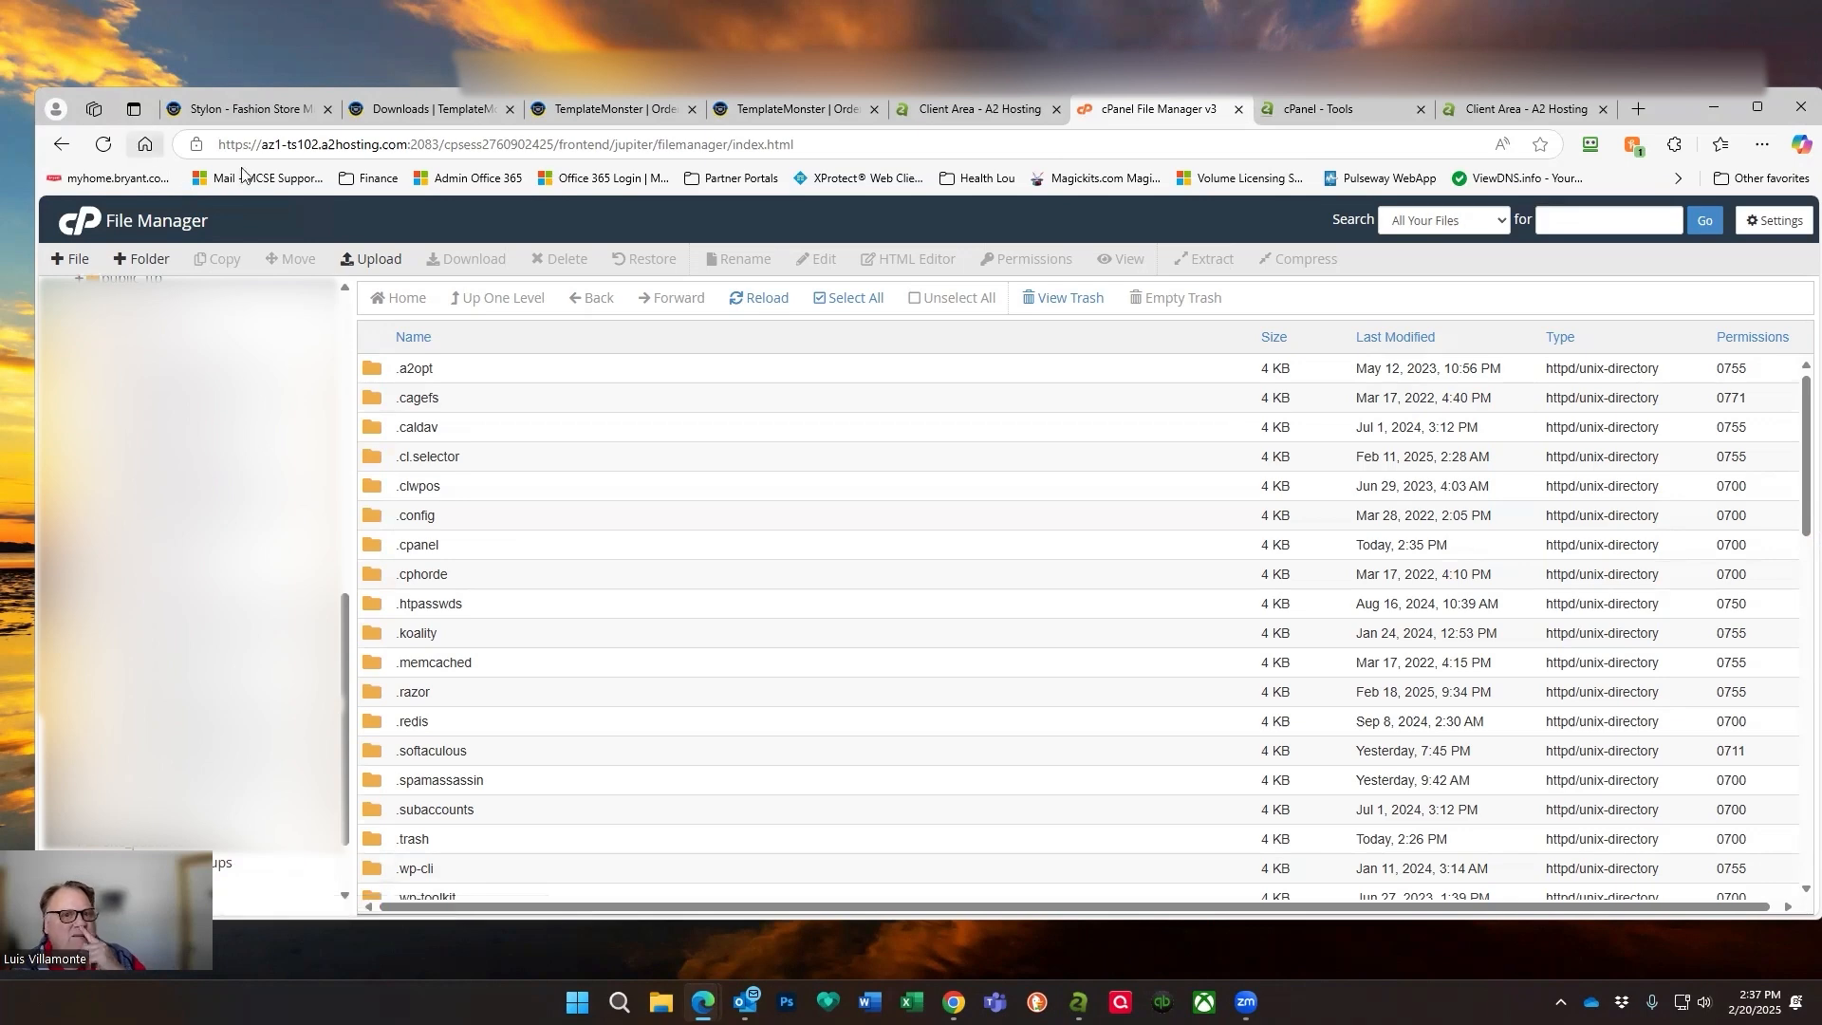
Start creating a new domain in cPanel's Domains tool and enter tcmagician.com as the domain name.
left_click(80, 226)
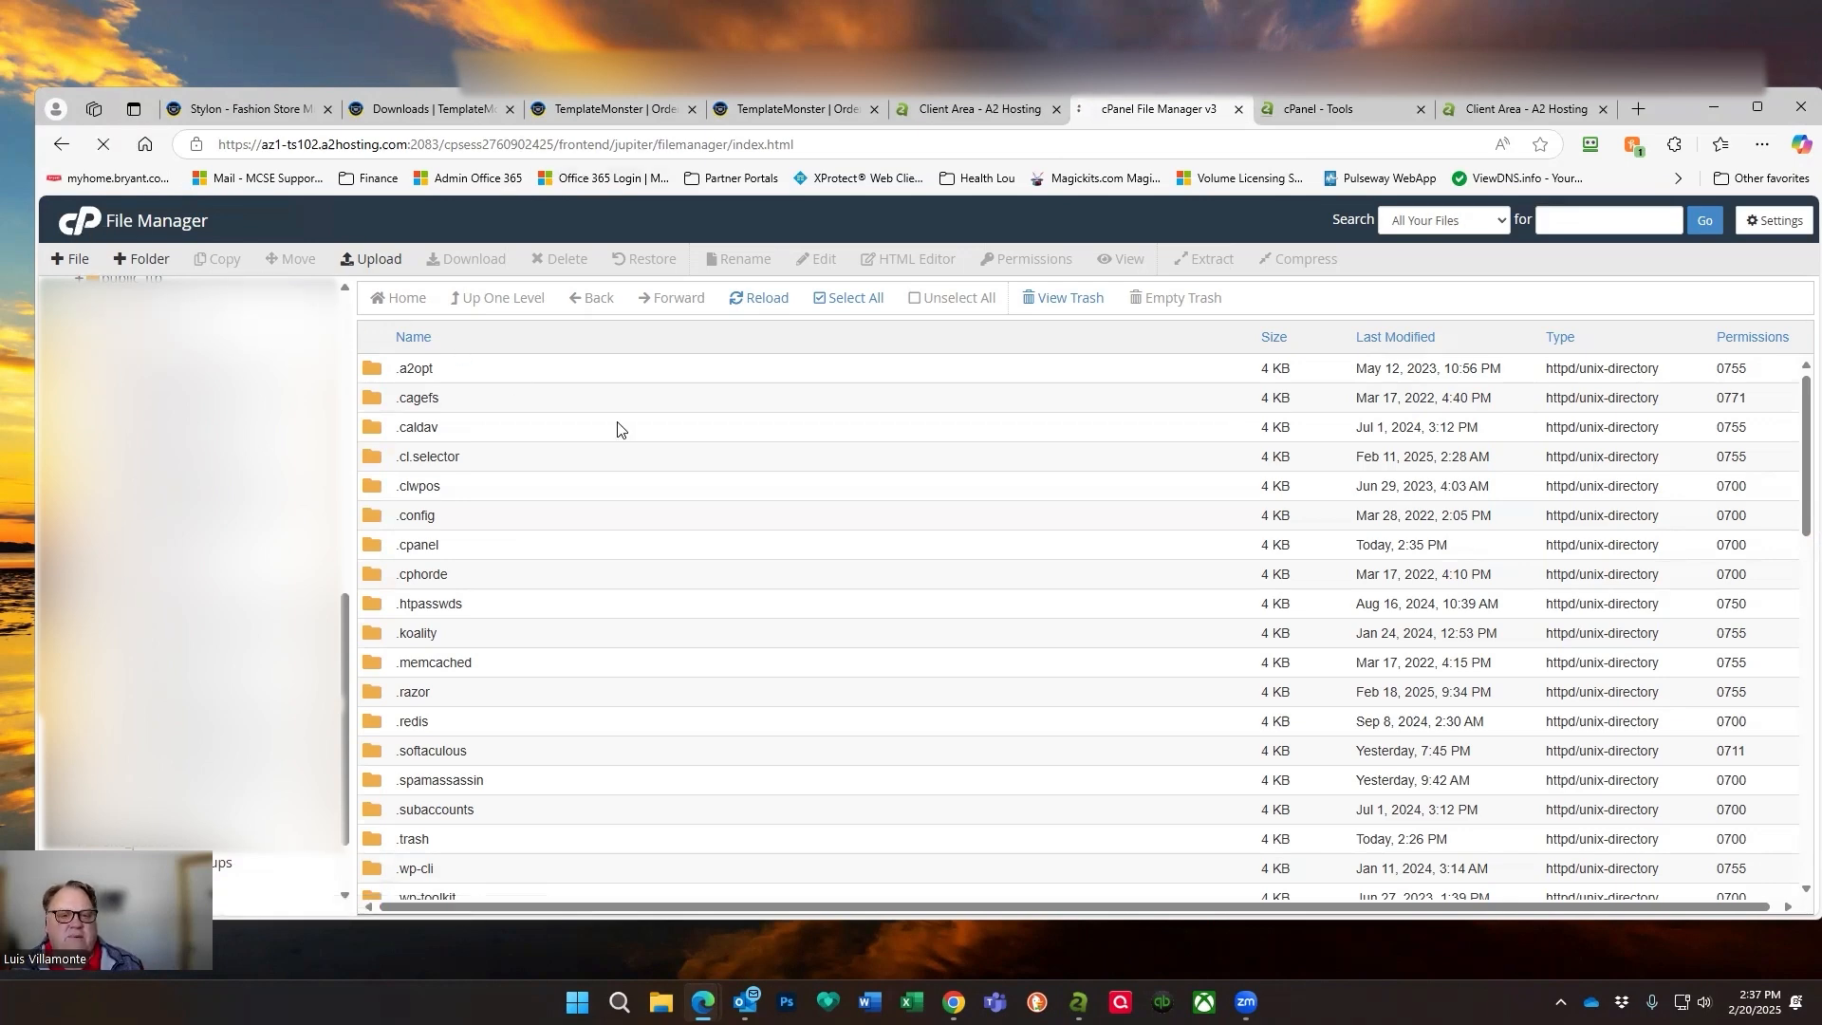
scroll(911, 655, "down", 5)
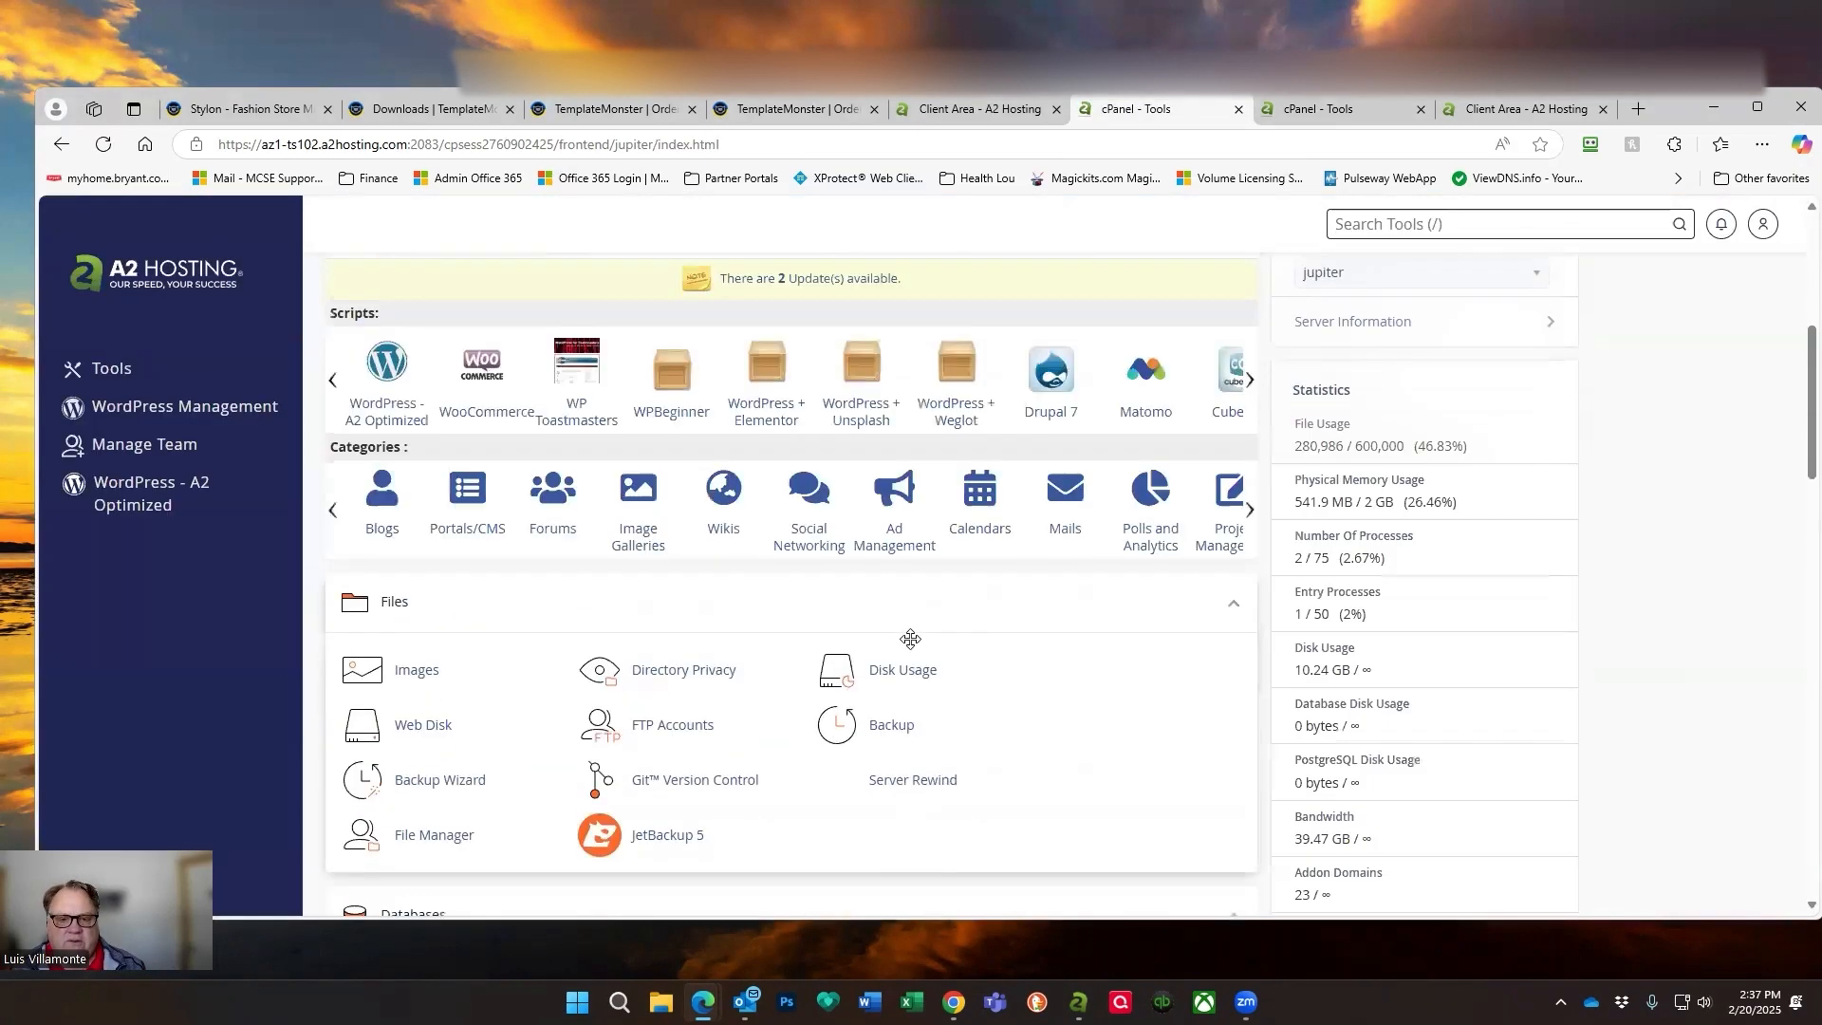
scroll(911, 645, "down", 4)
scroll(655, 724, "down", 2)
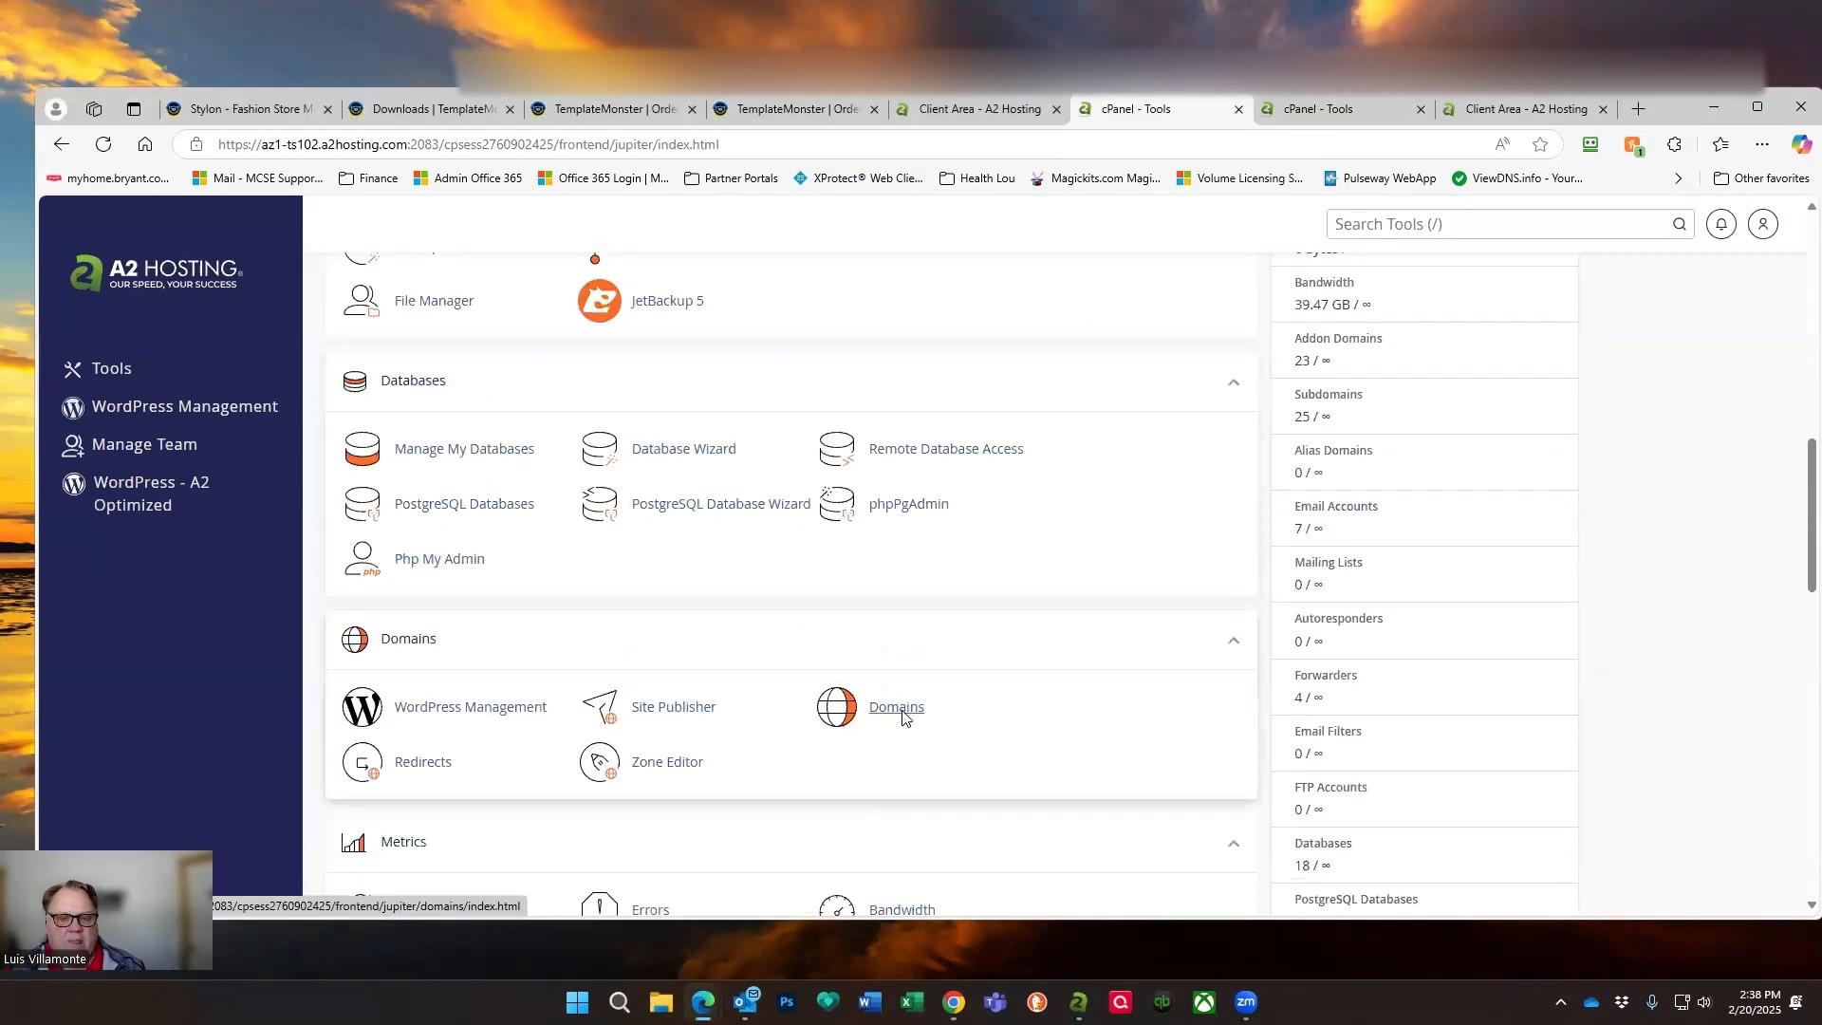
left_click(897, 708)
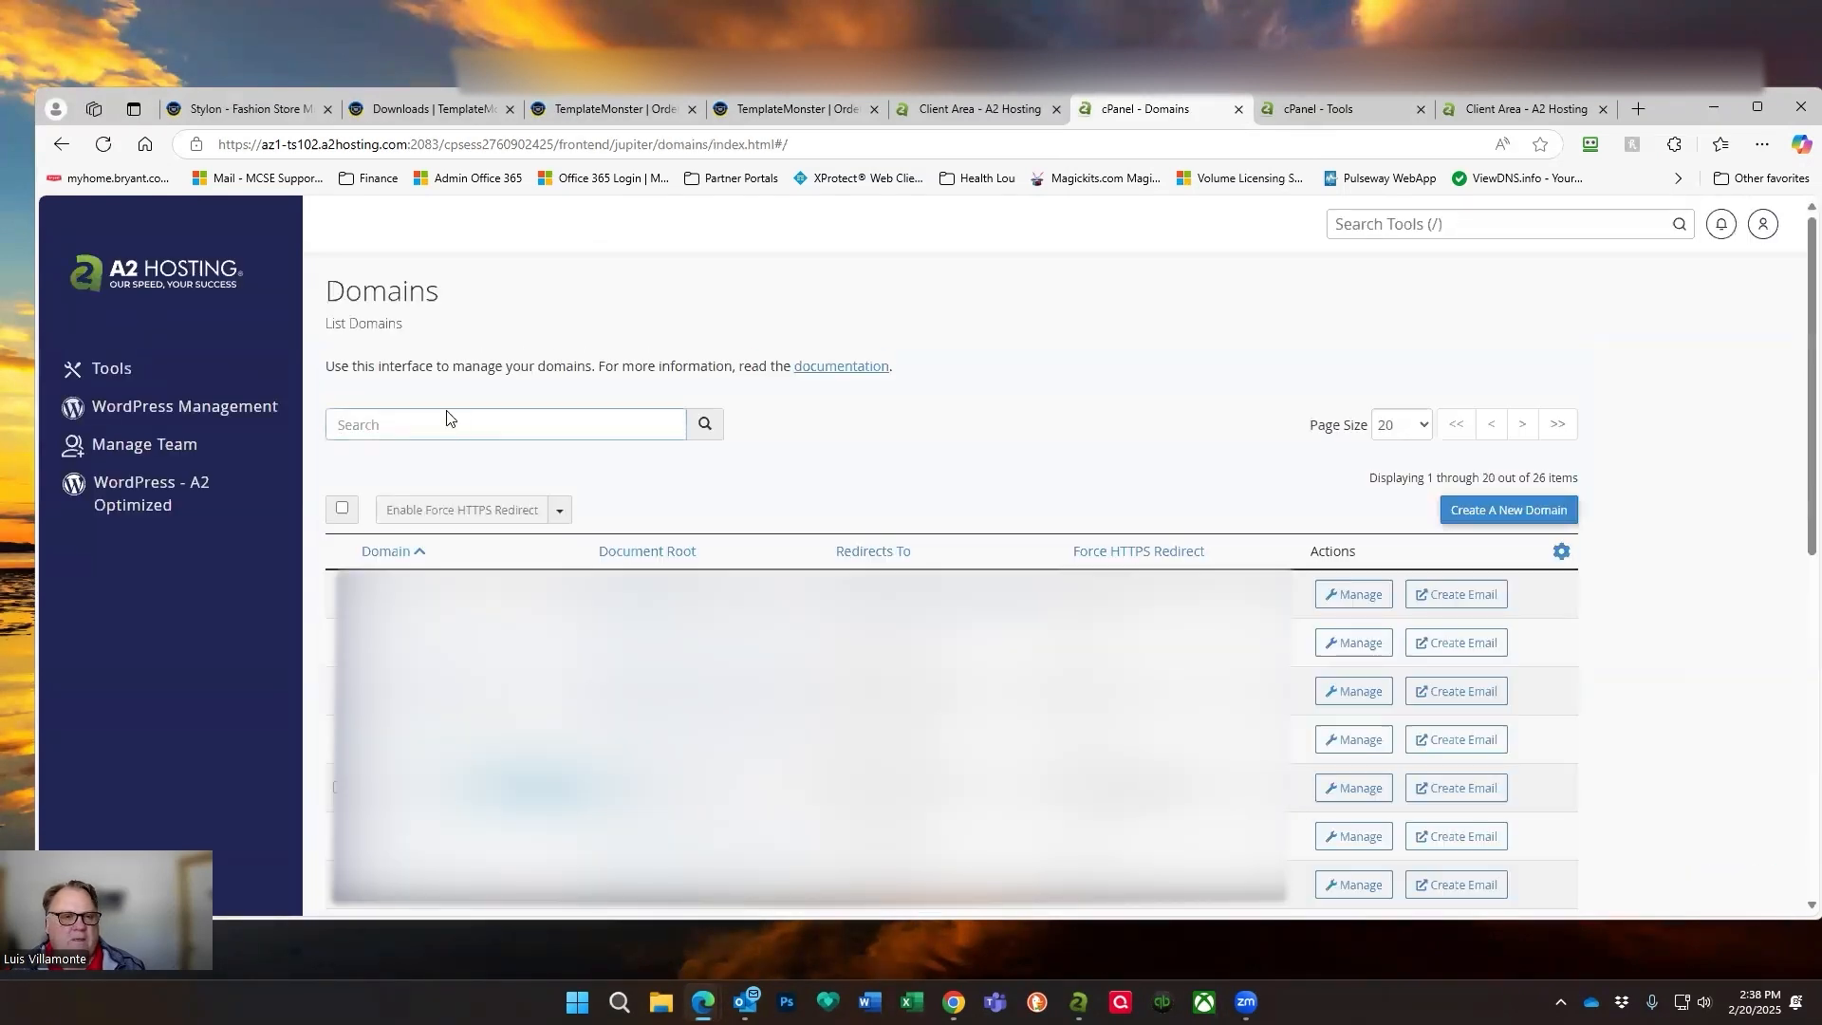
left_click(1511, 510)
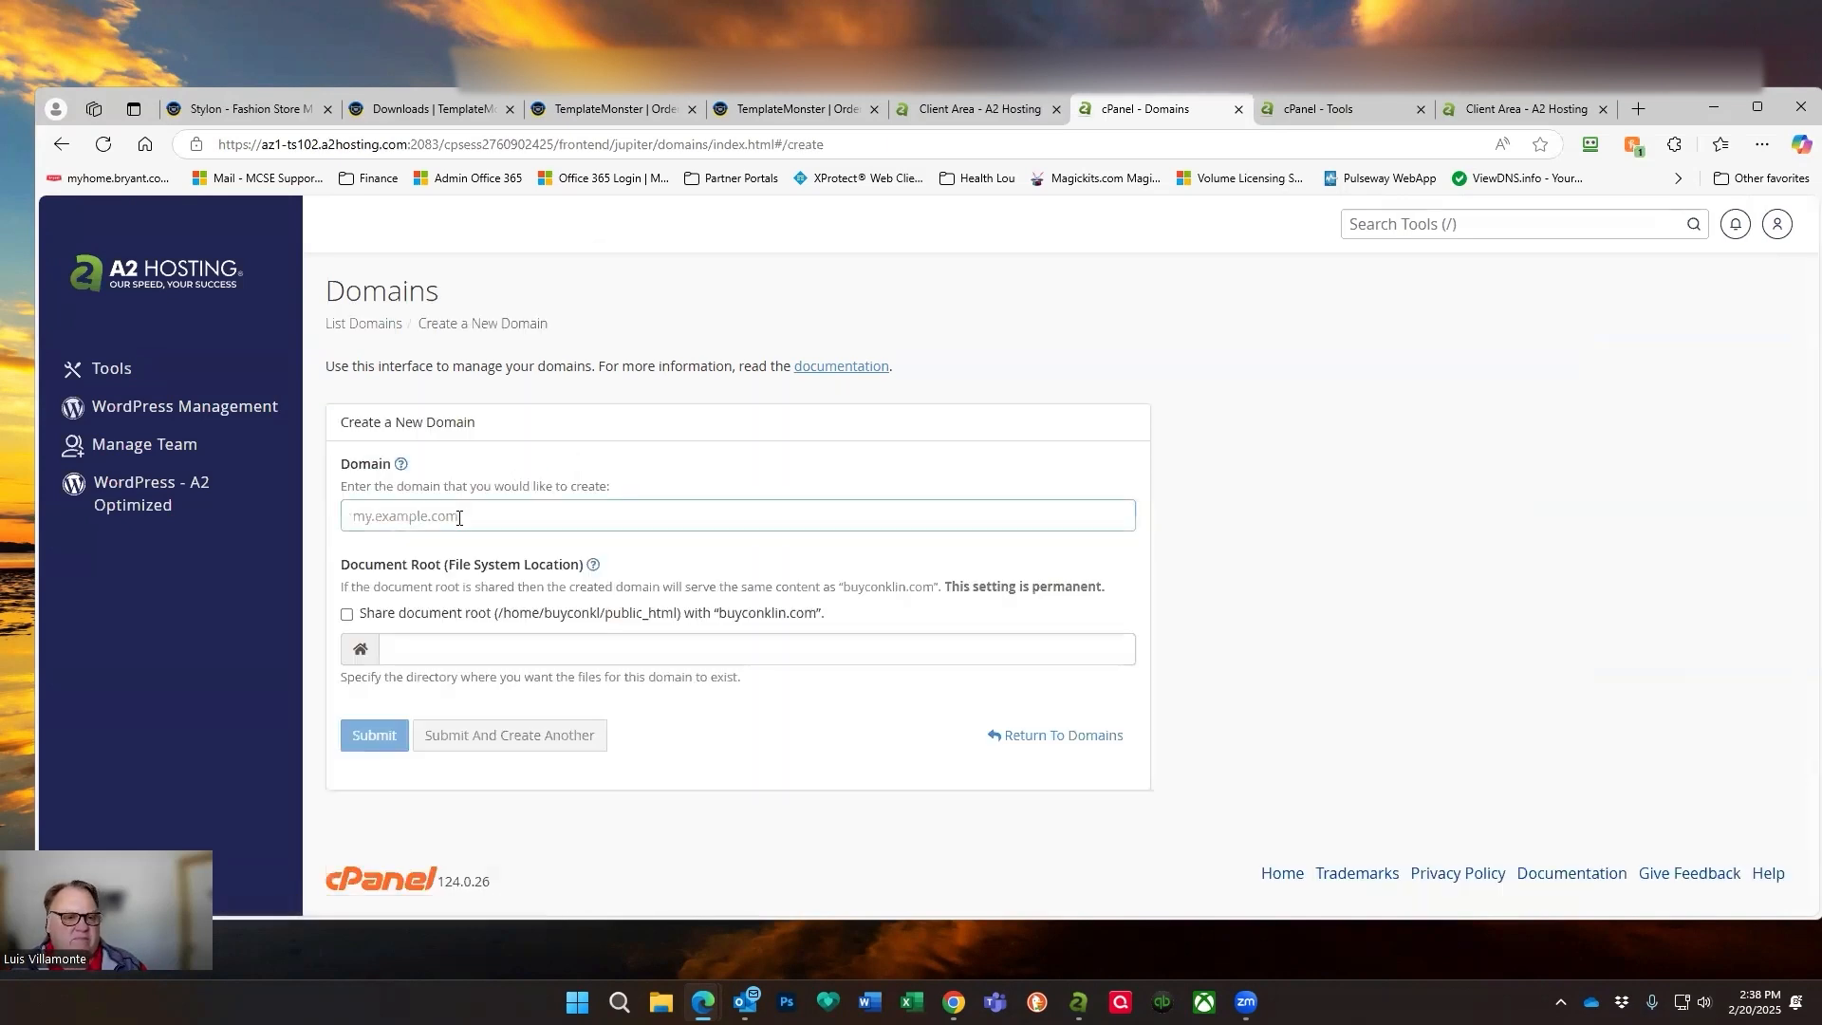
type("tcmag")
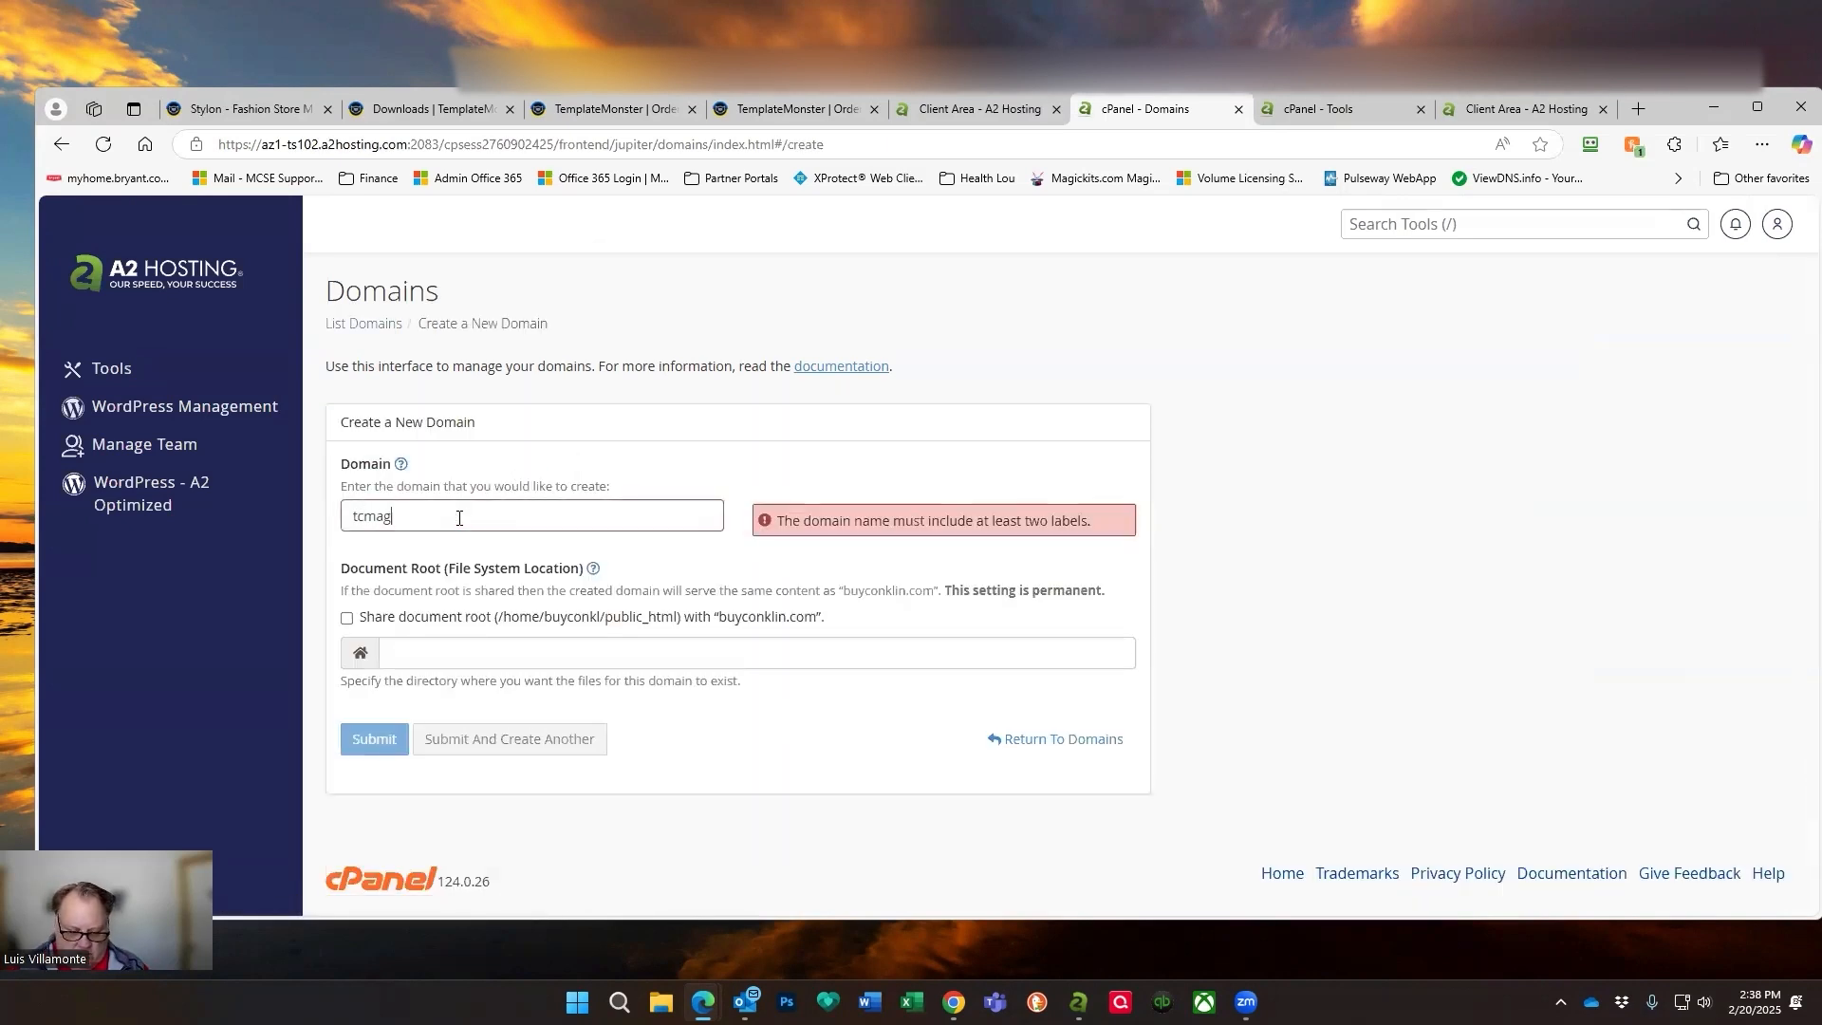
type("ician.com")
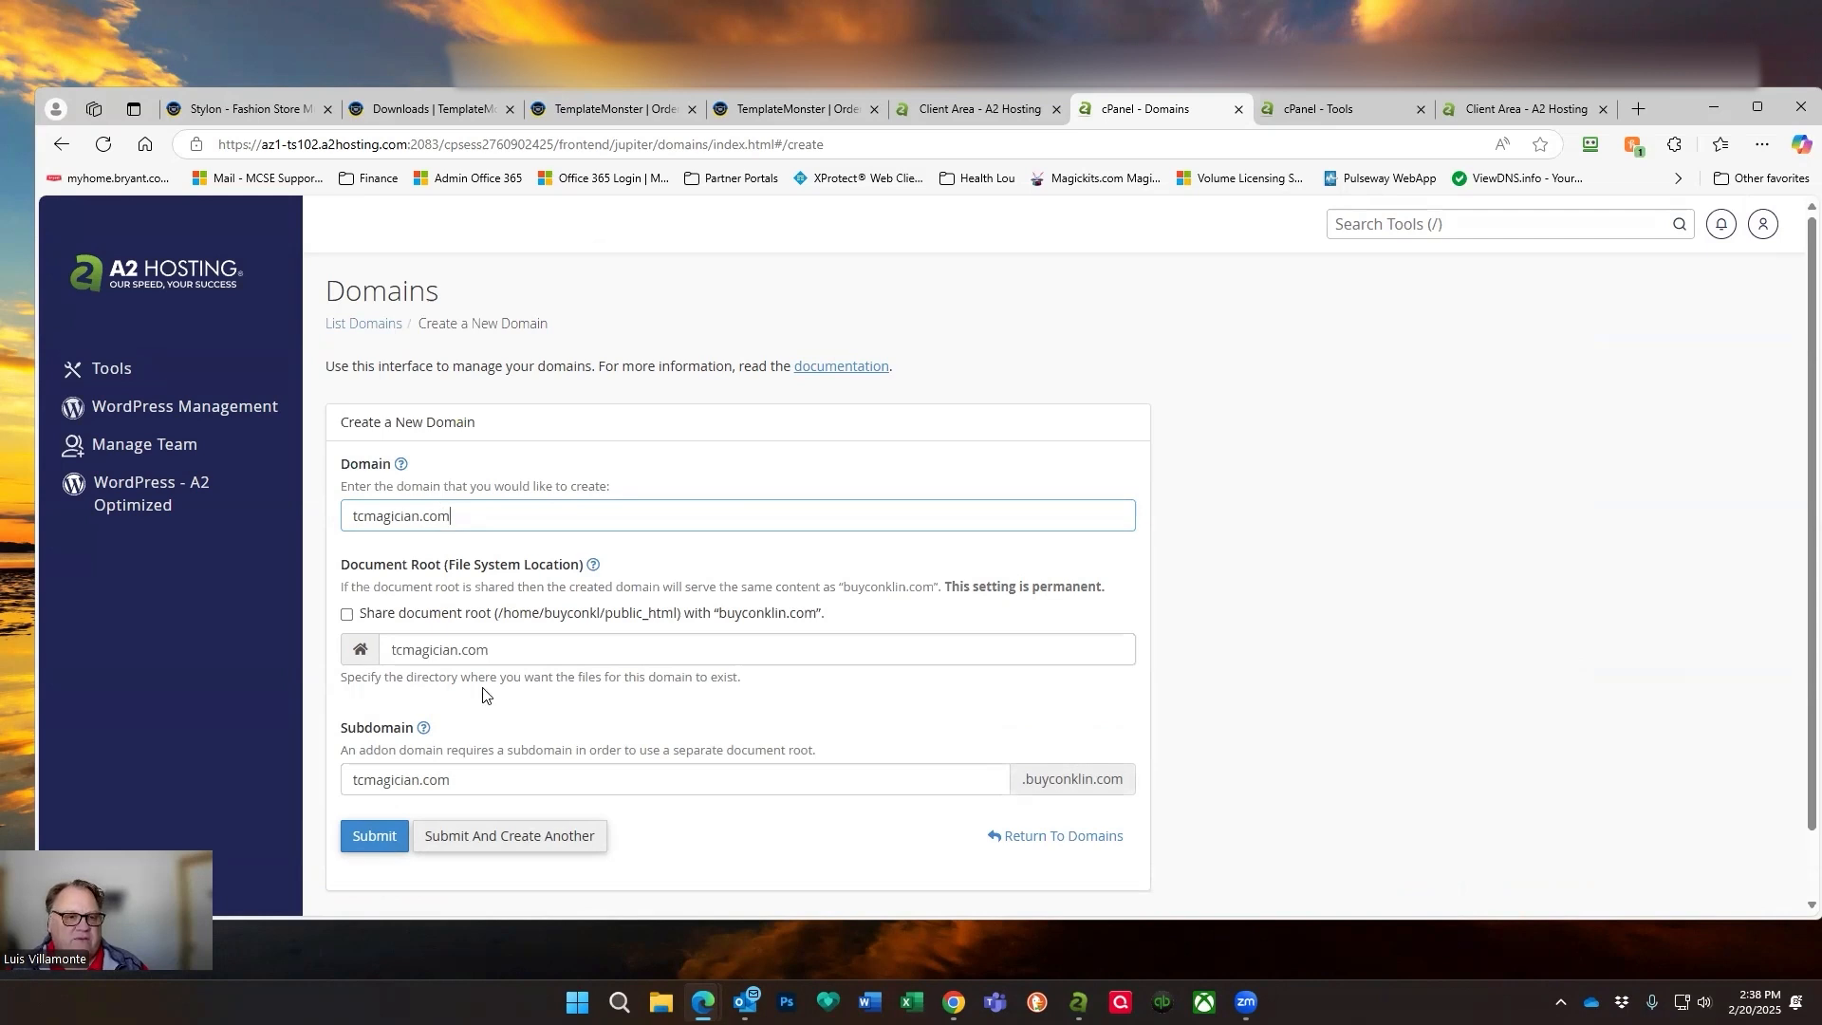
Set the document root of the new domain to /public_html/tcmagician.com and submit it.
left_click(382, 651)
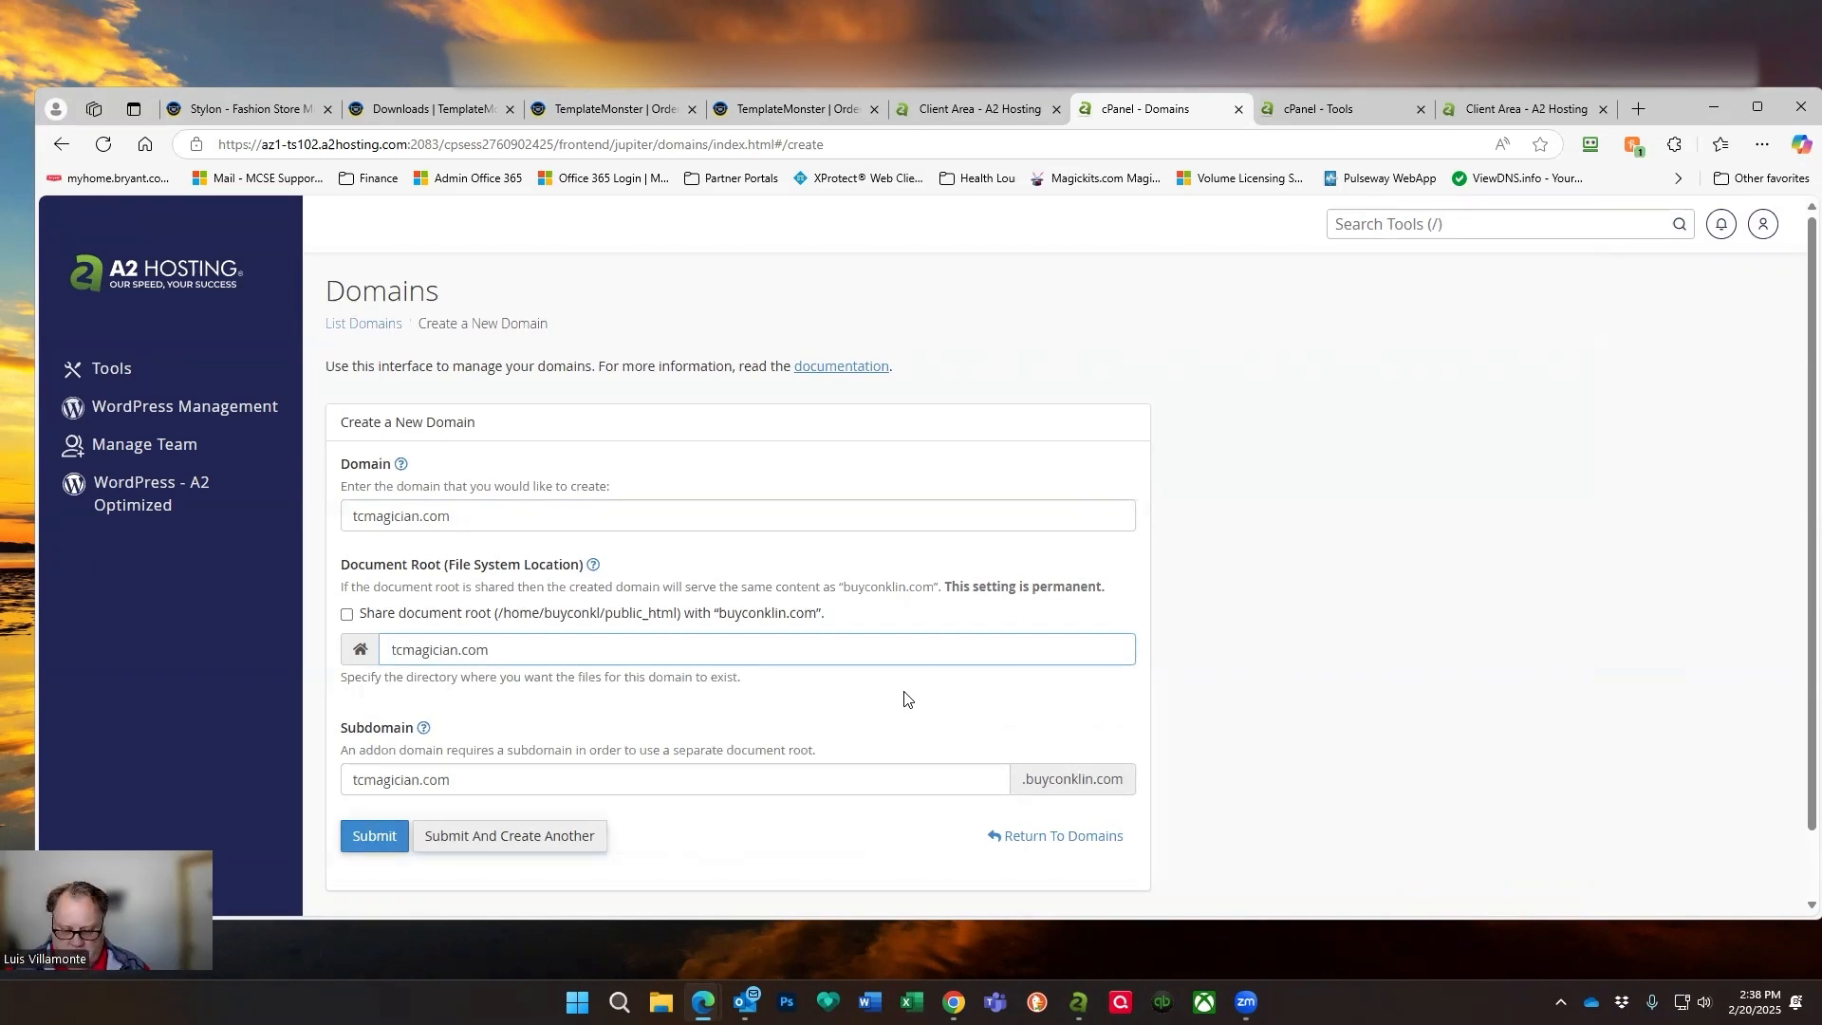
type("/publ")
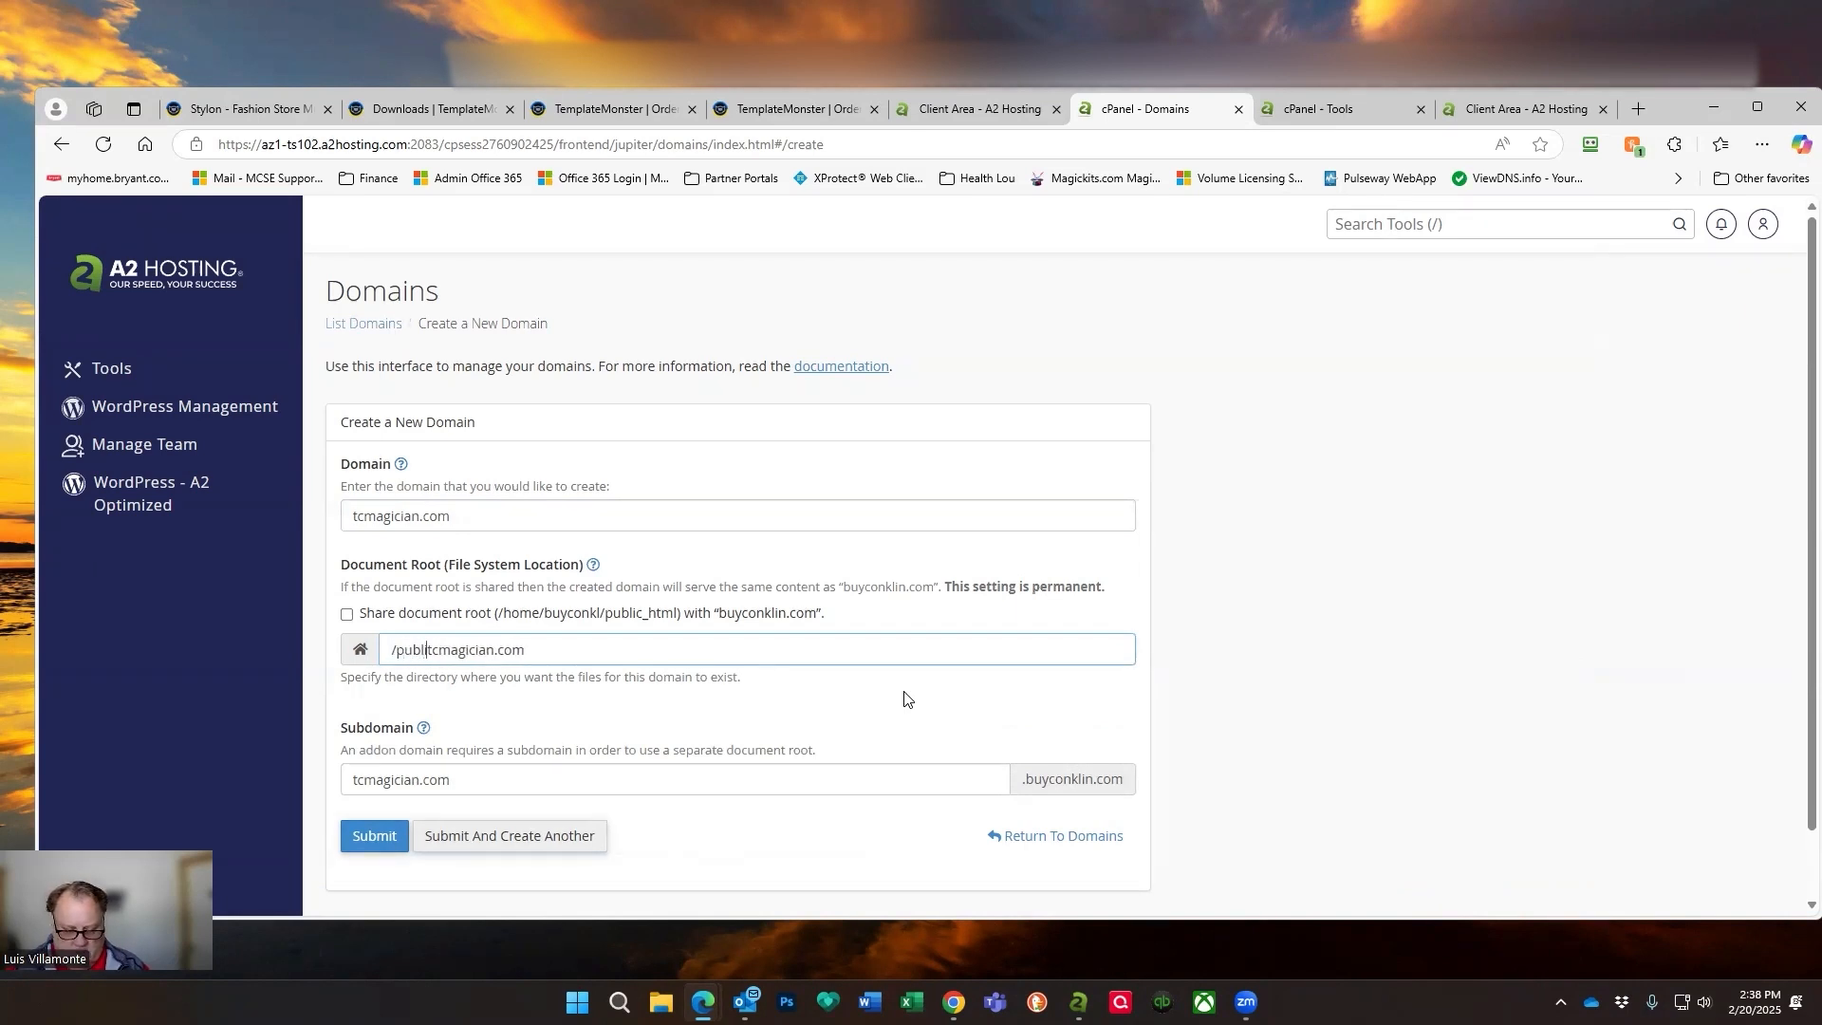
type("ic_html")
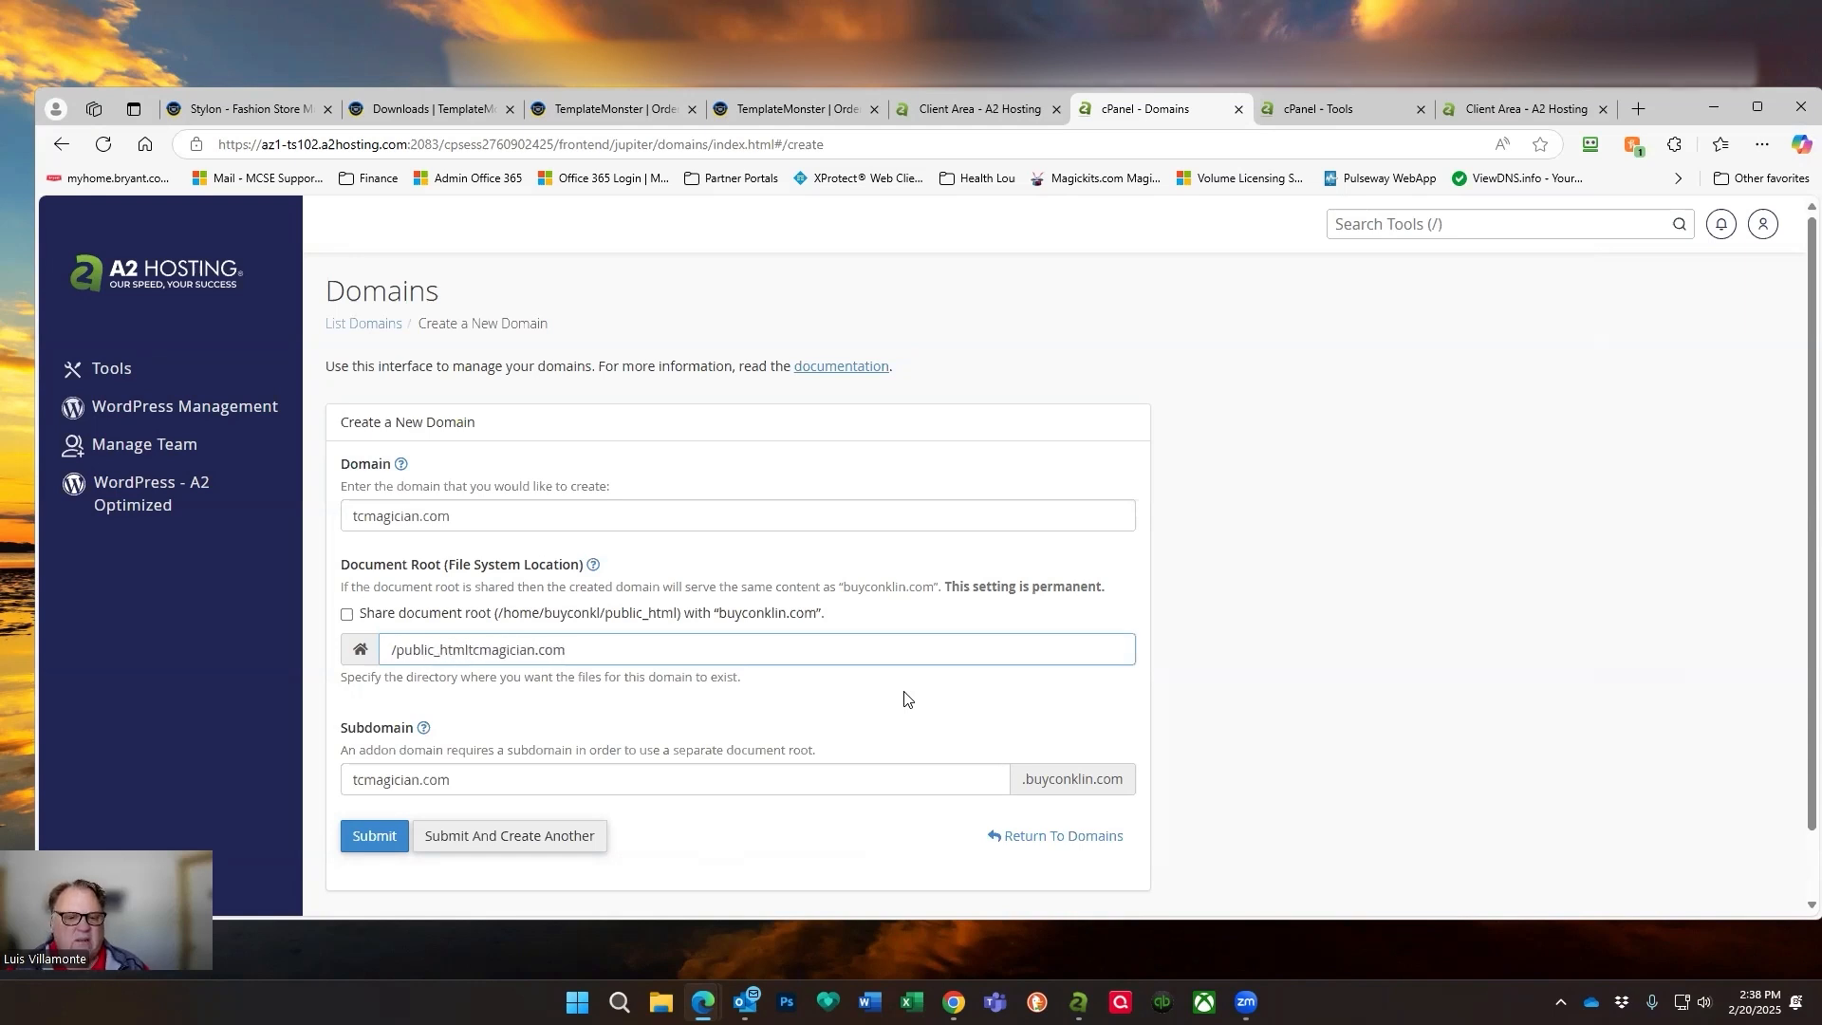
type("/")
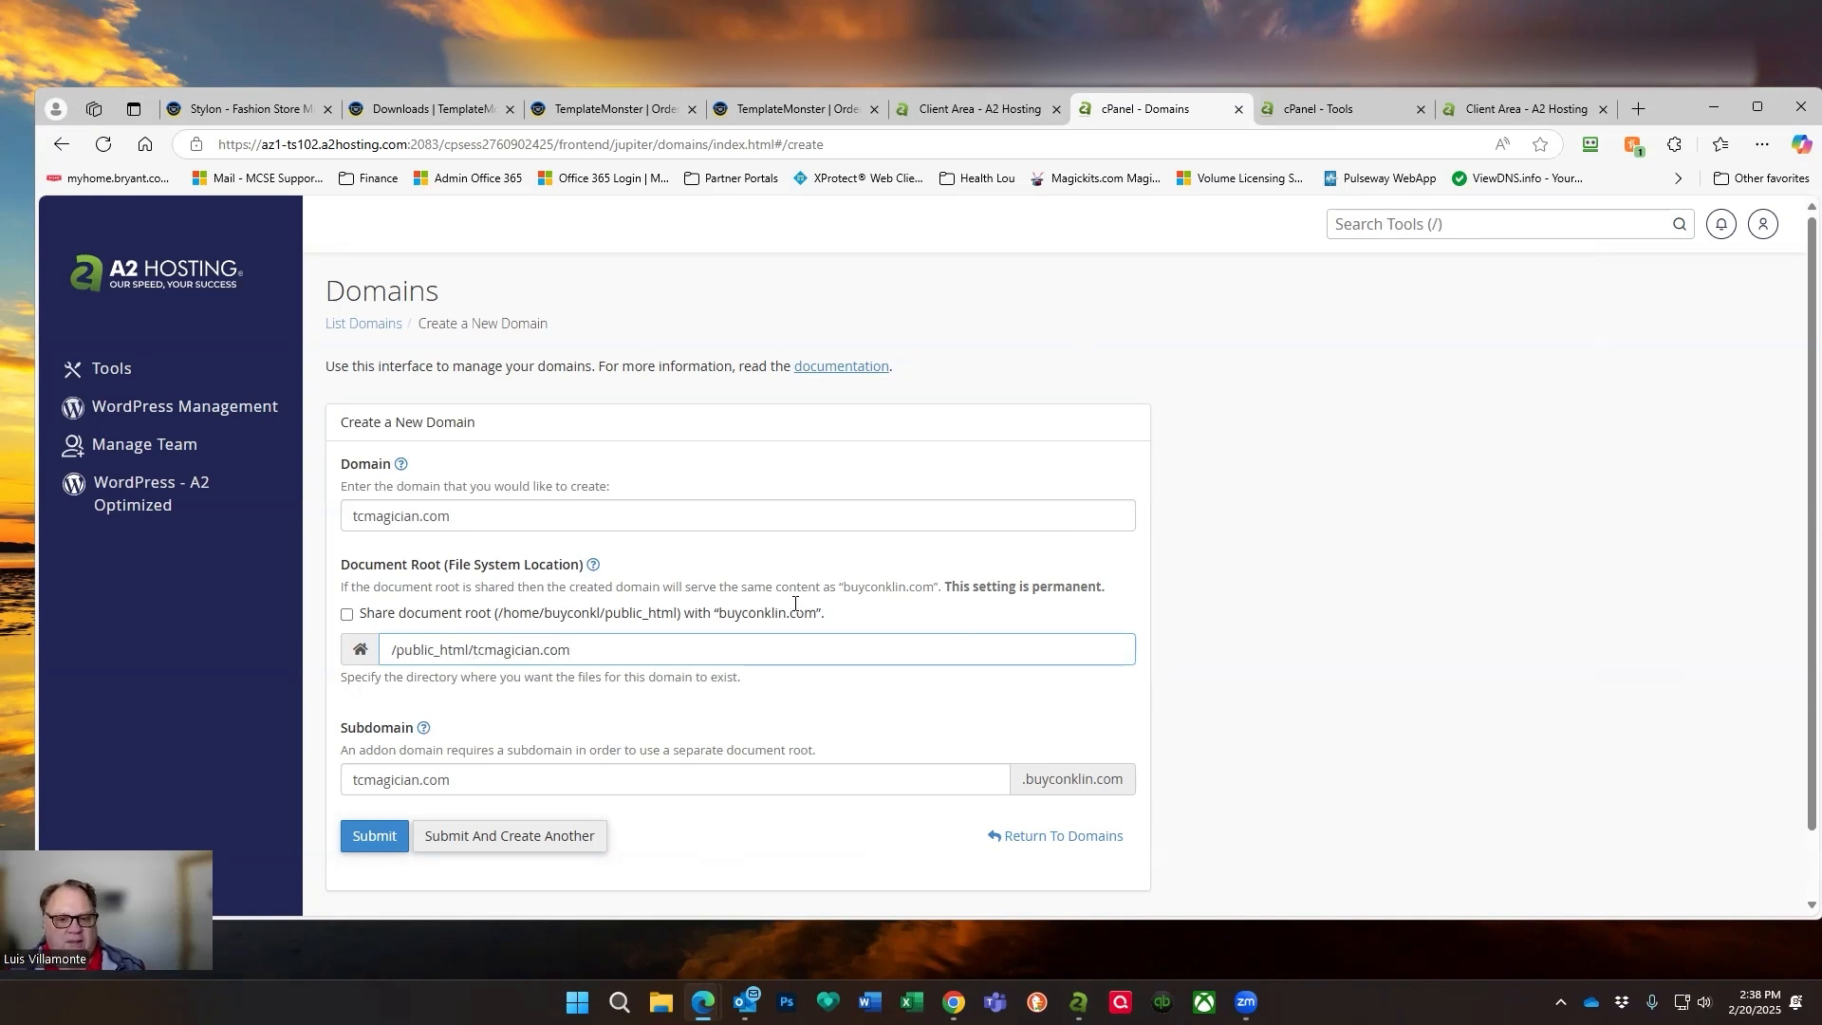
left_click(382, 839)
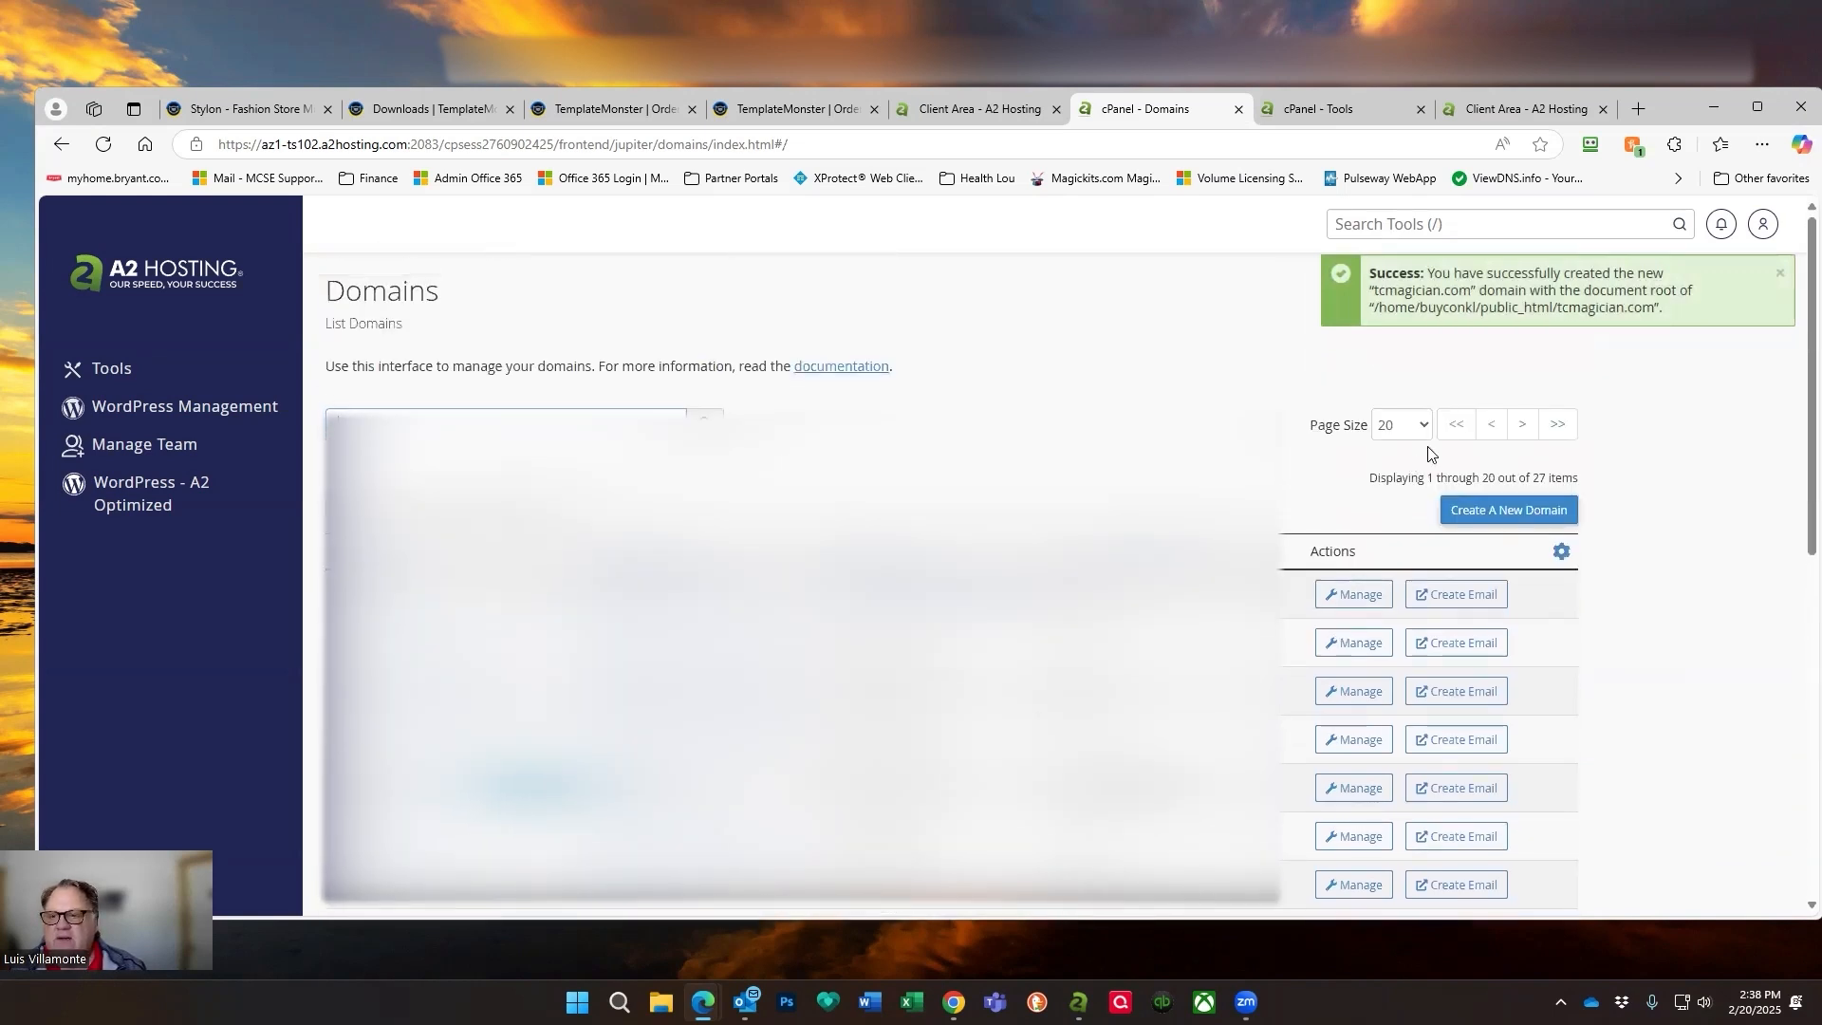
Check tcmagician.com in the domain list, and examine its new folder inside public_html in File Manager.
left_click(1522, 425)
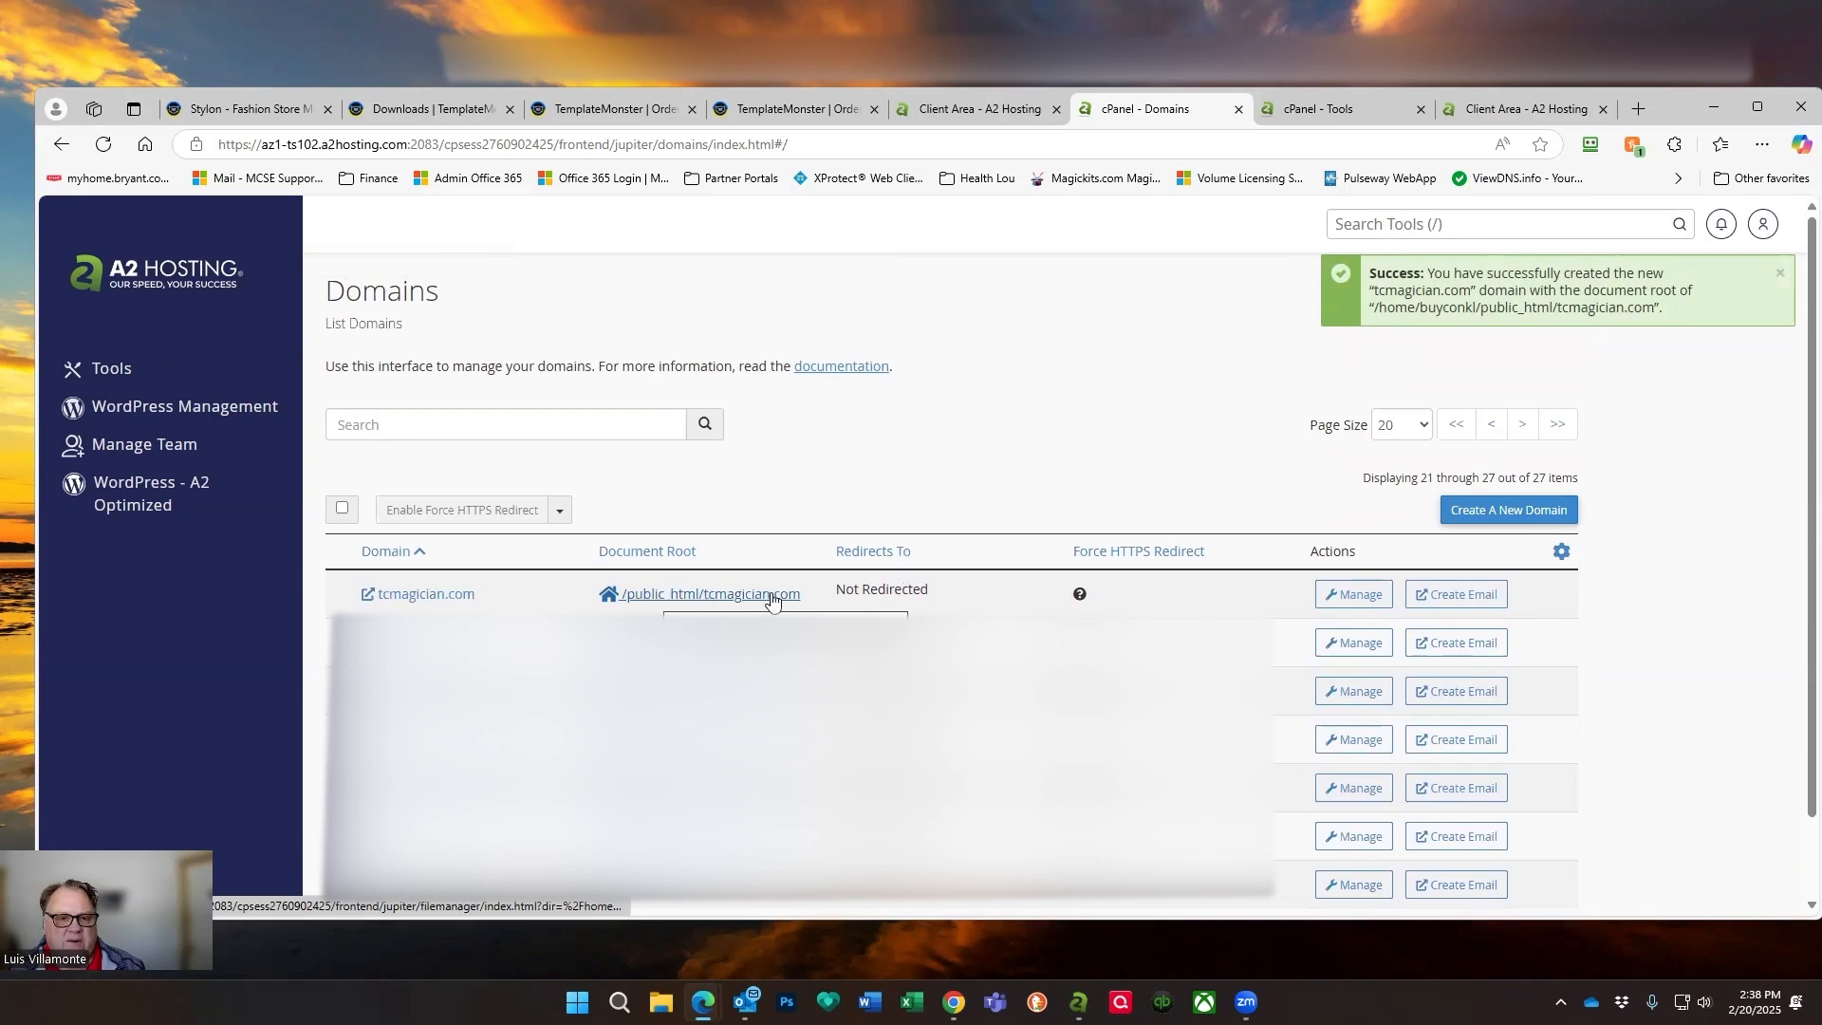
left_click(118, 370)
scroll(468, 569, "down", 8)
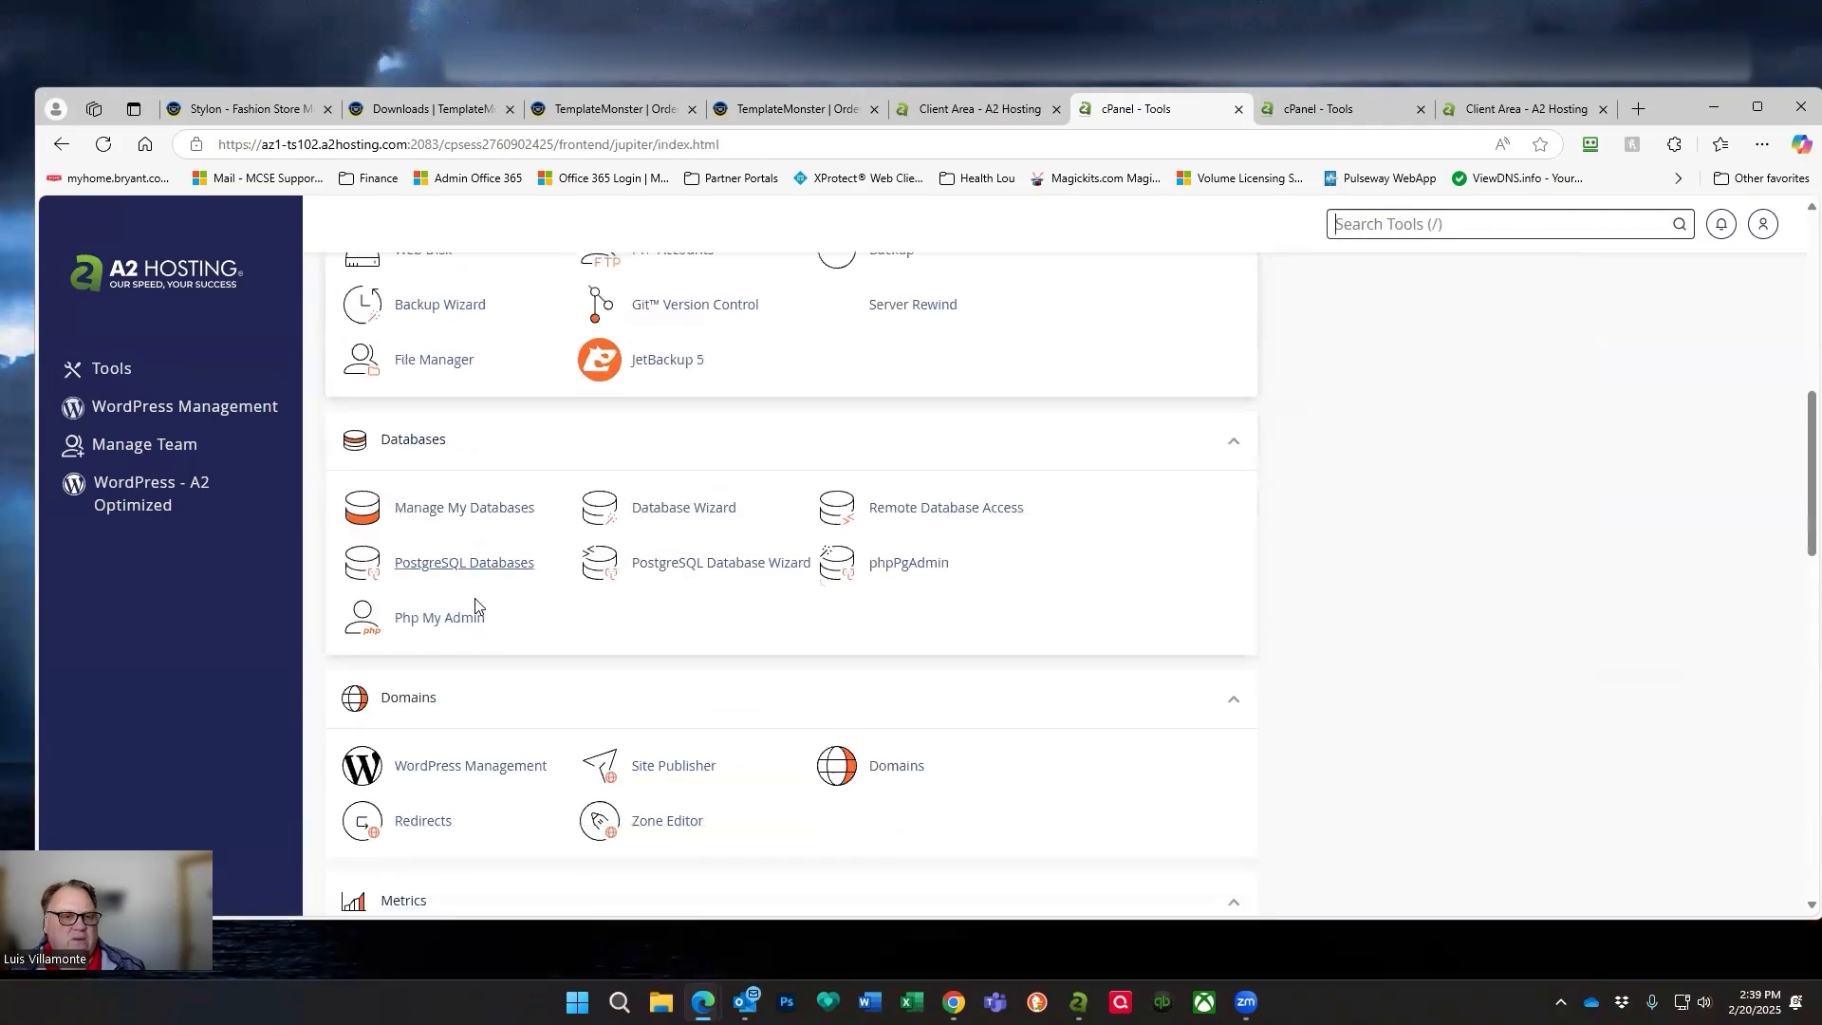
left_click(444, 361)
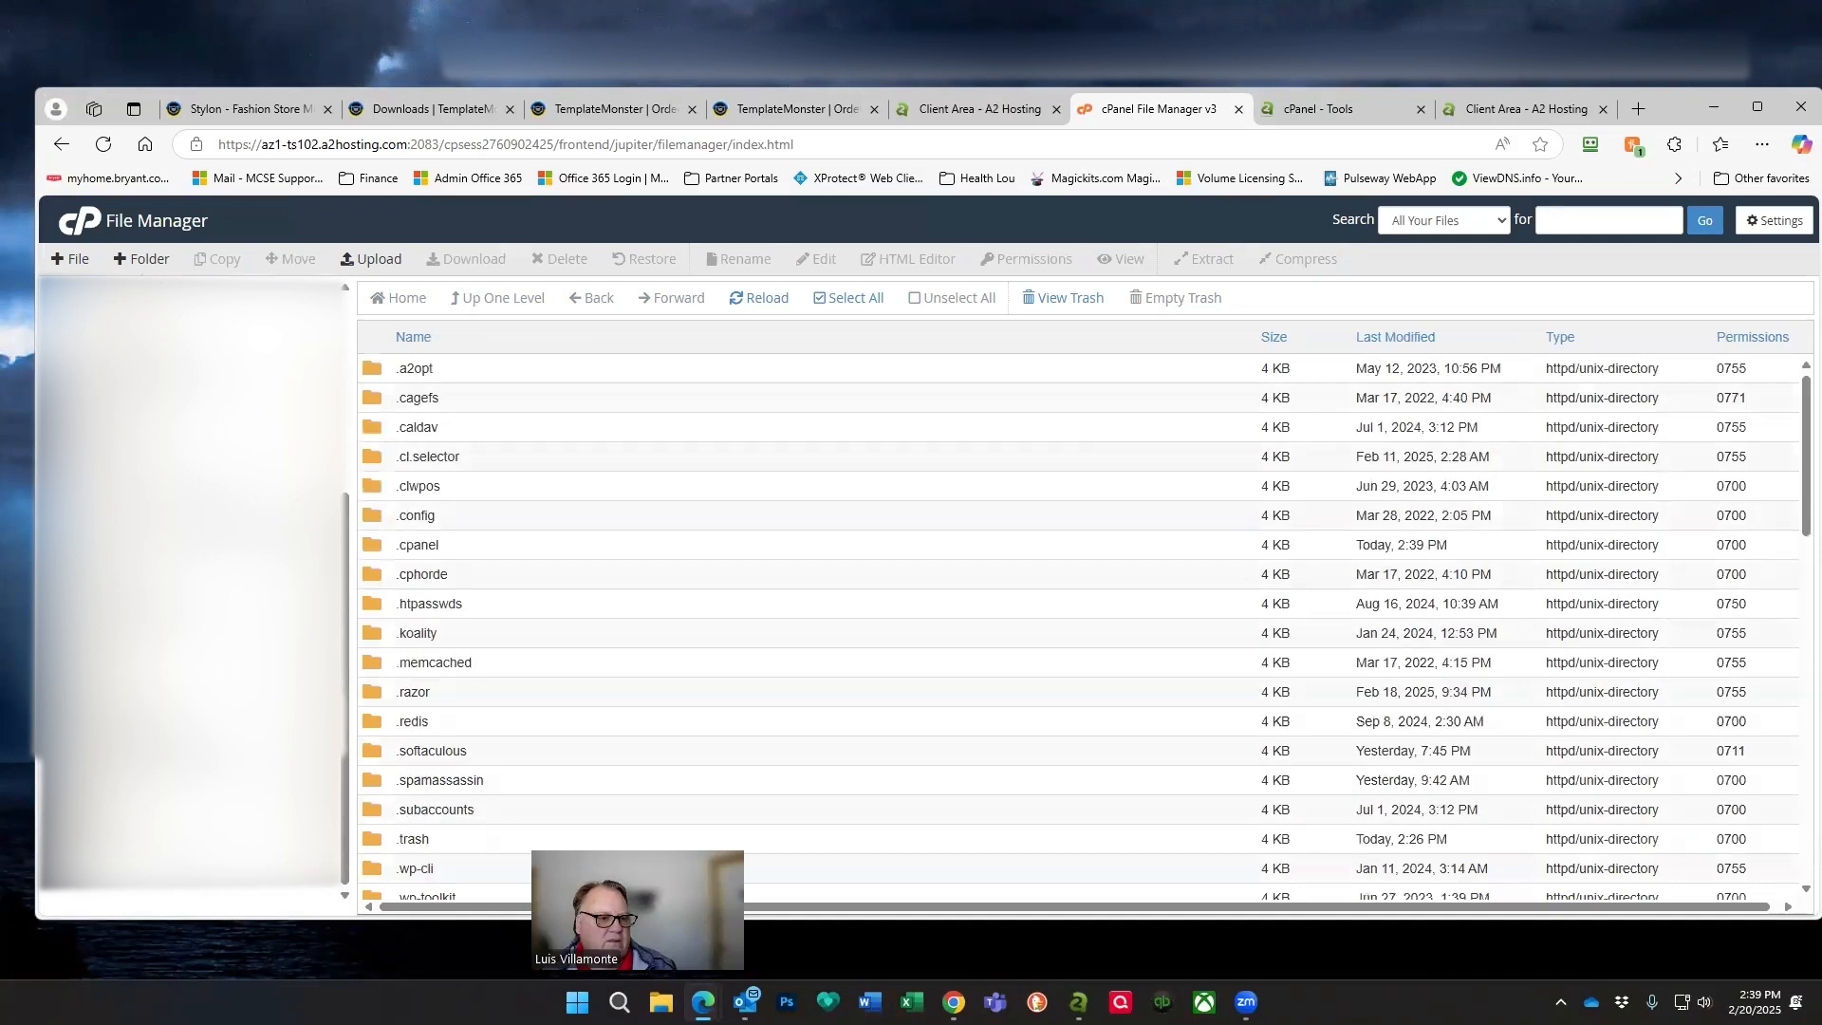
left_click(86, 741)
left_click(142, 745)
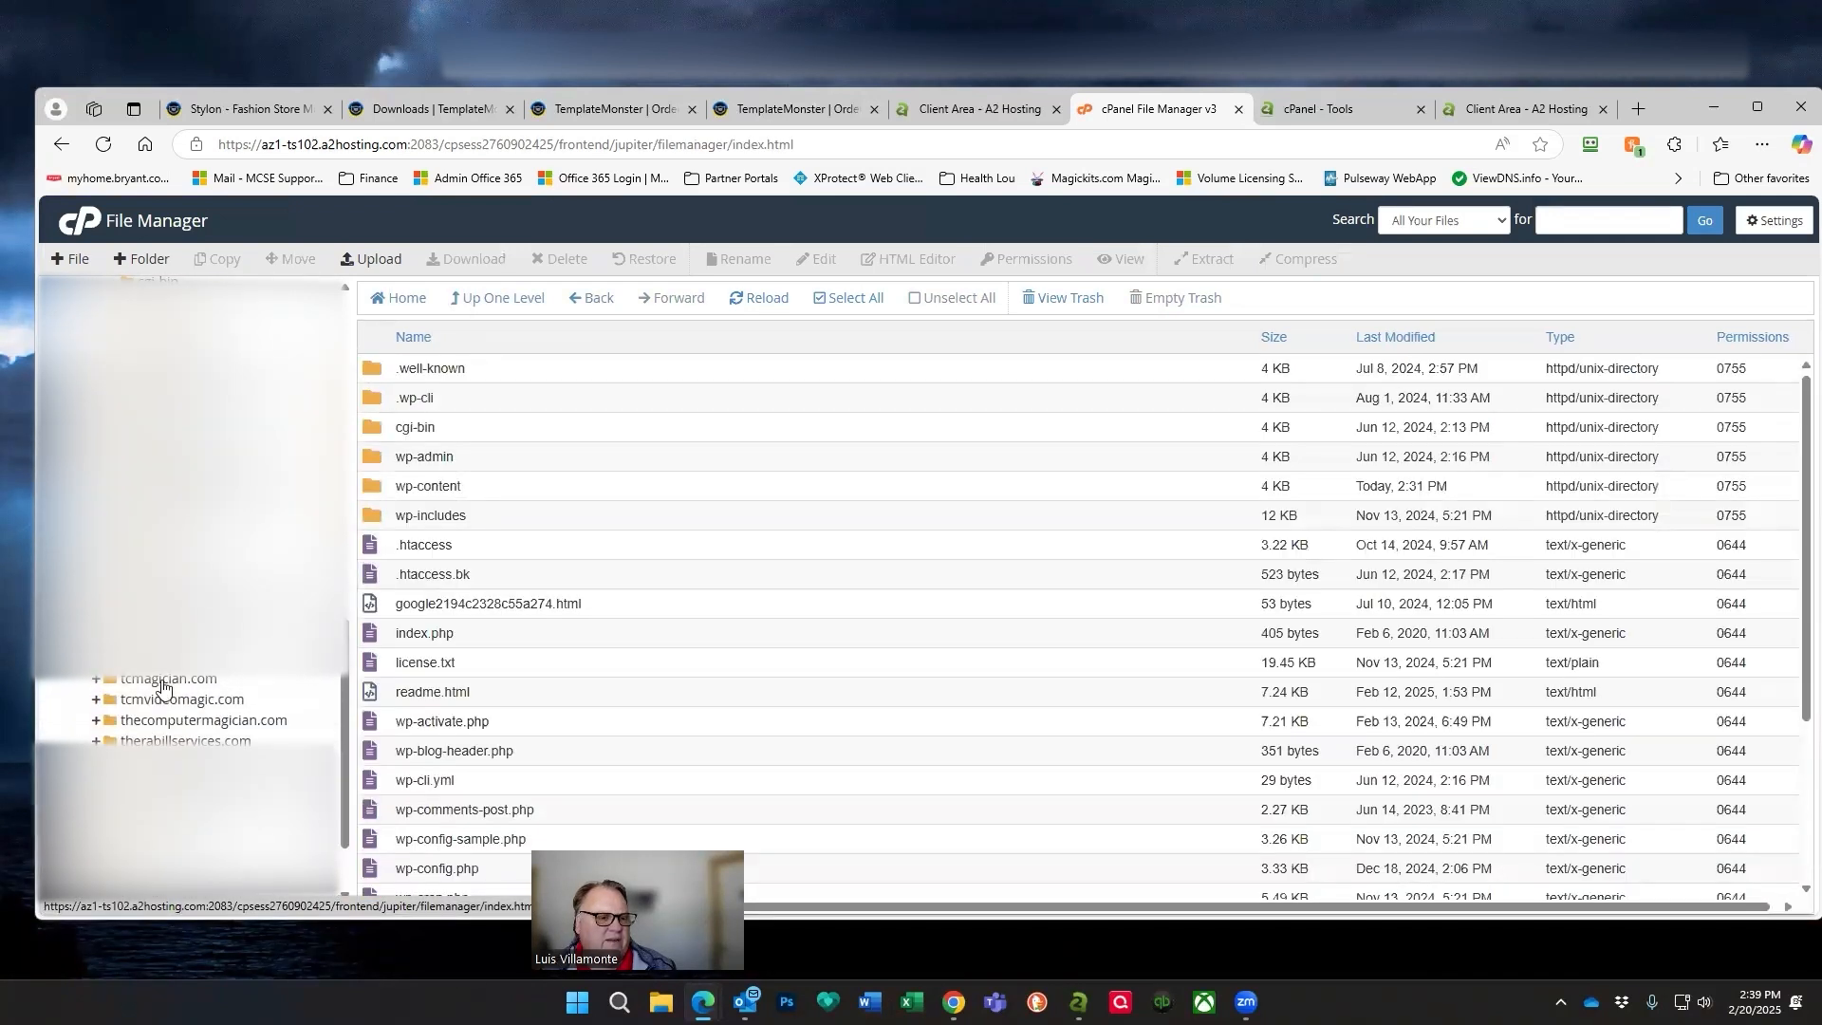
left_click(164, 679)
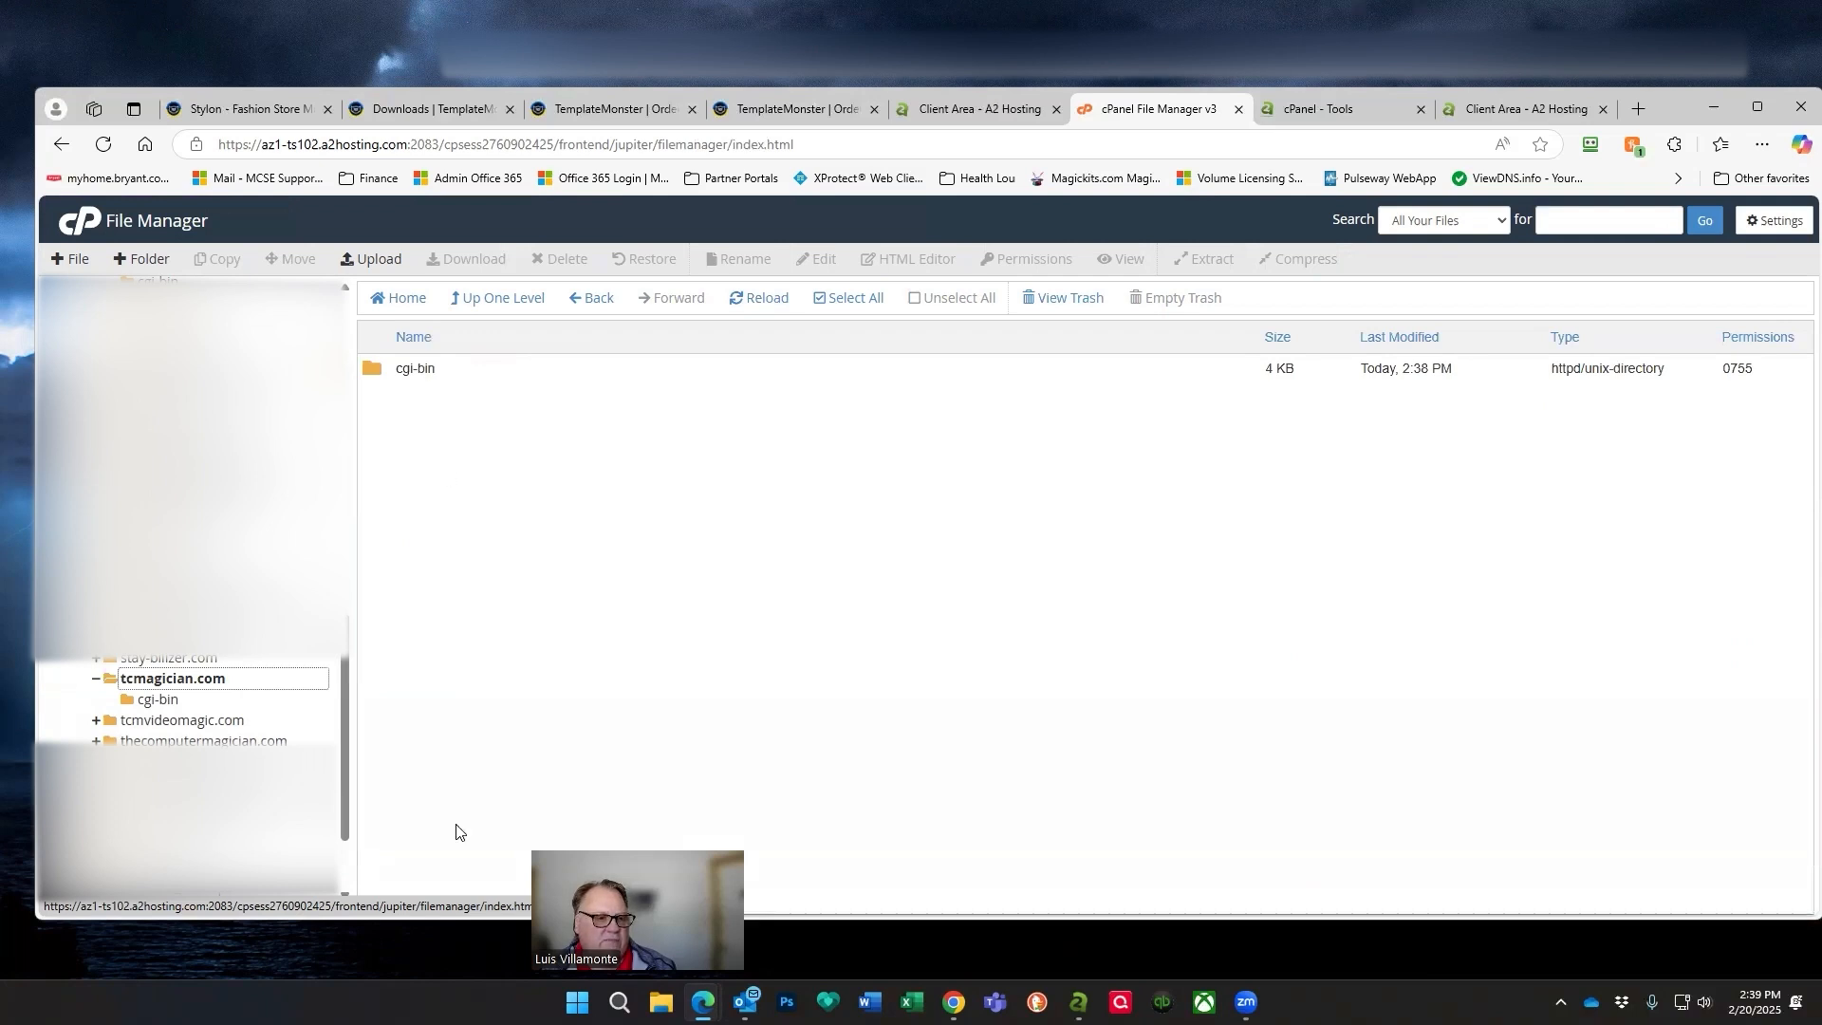
Open the Softaculous Apps Installer from the cPanel tools and look through the existing installations in its WordPress Manager.
left_click(97, 229)
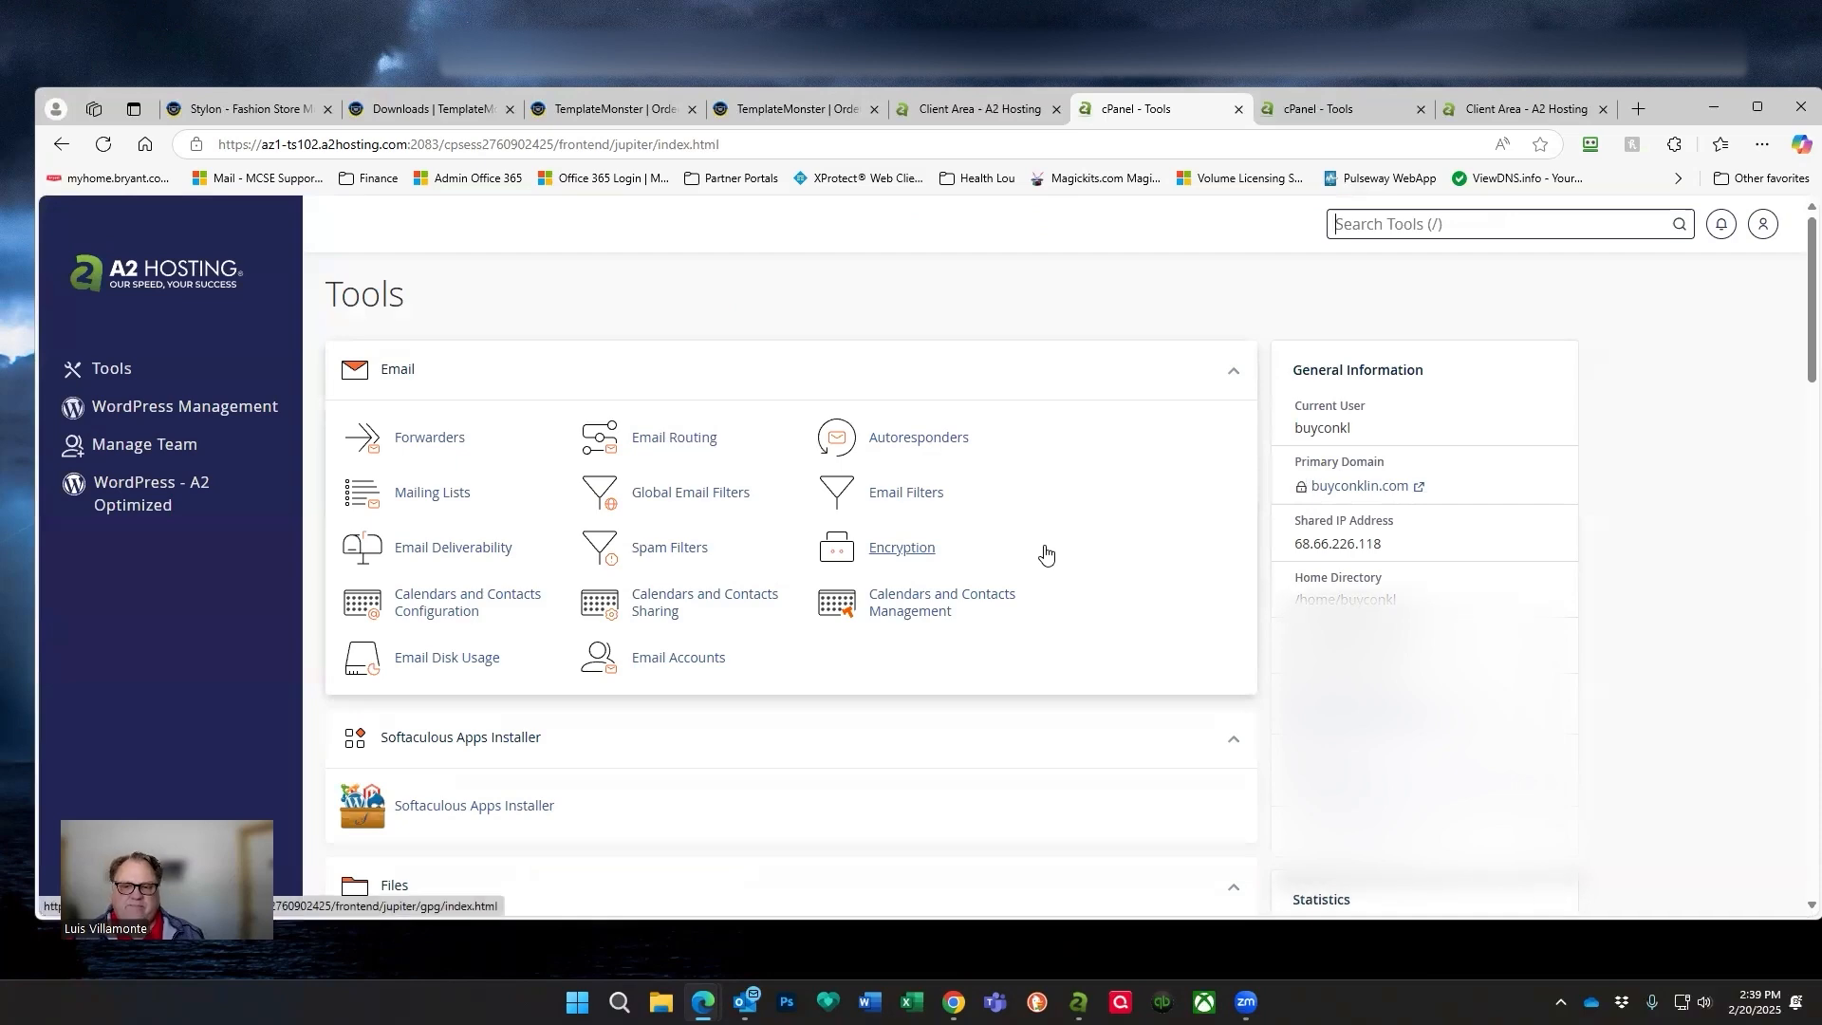
scroll(1044, 555, "down", 3)
scroll(1048, 570, "down", 5)
scroll(1048, 572, "down", 15)
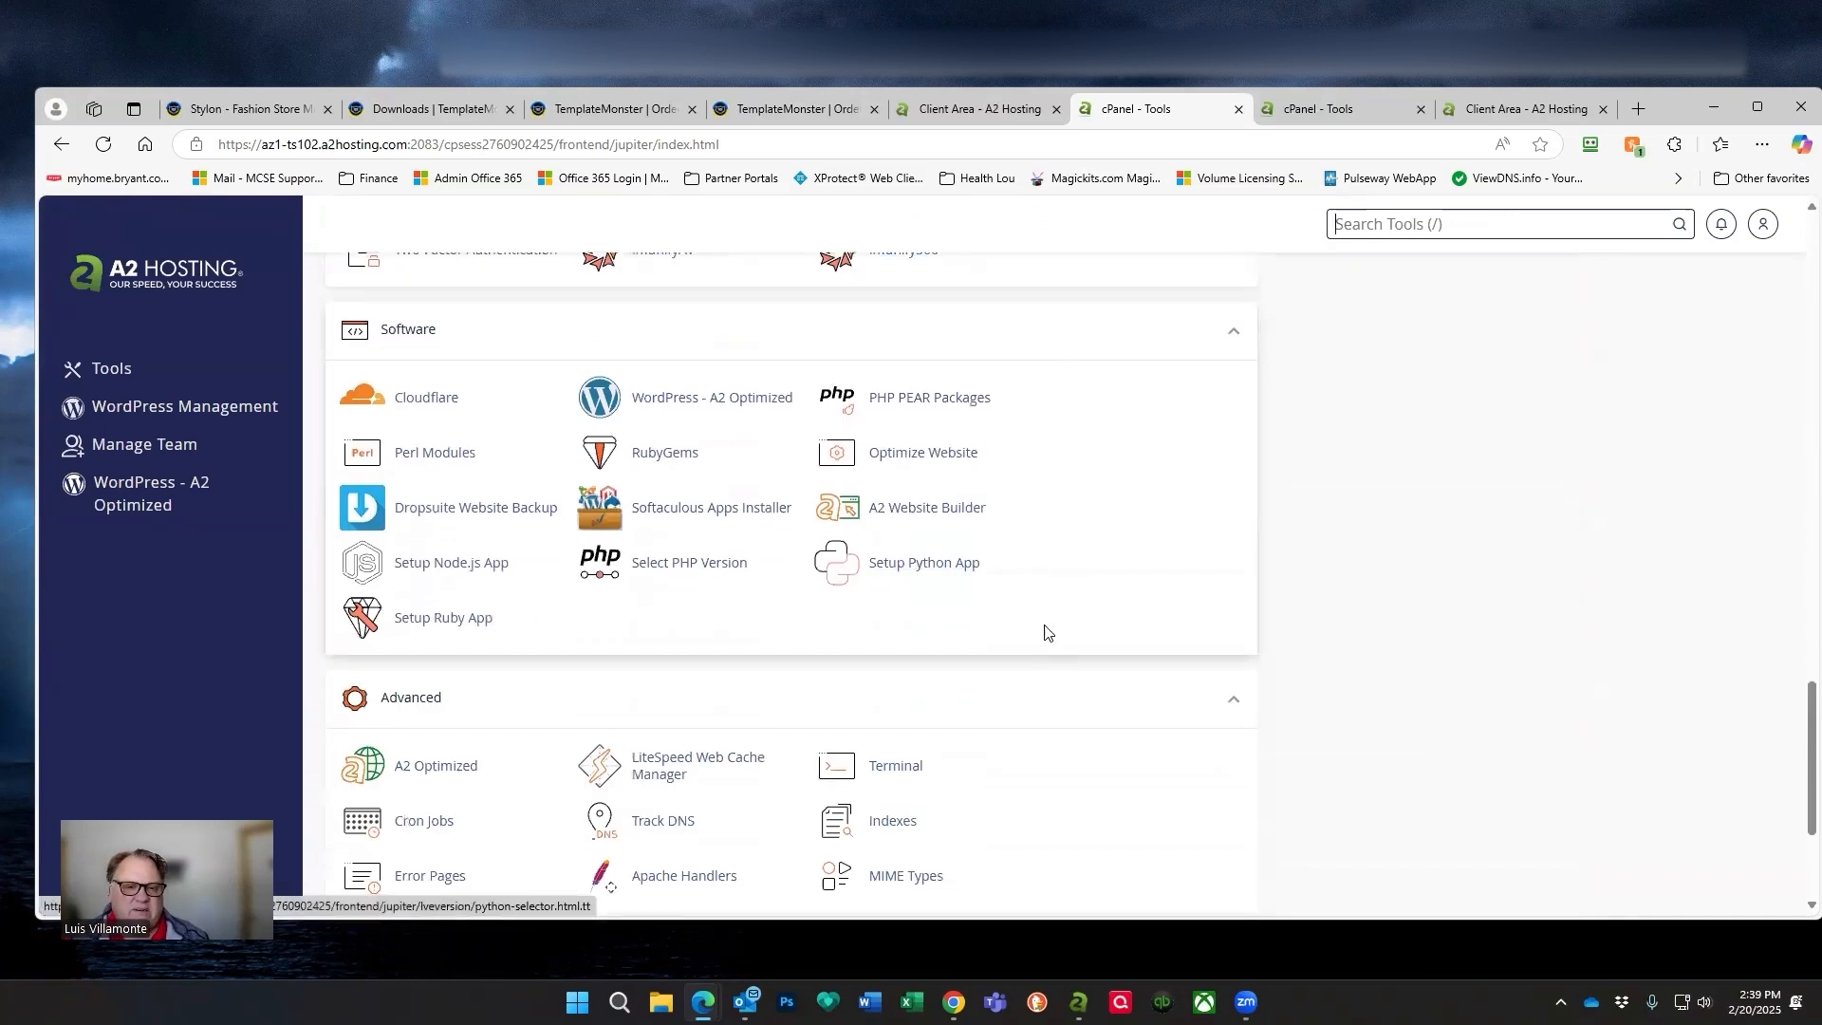
left_click(730, 518)
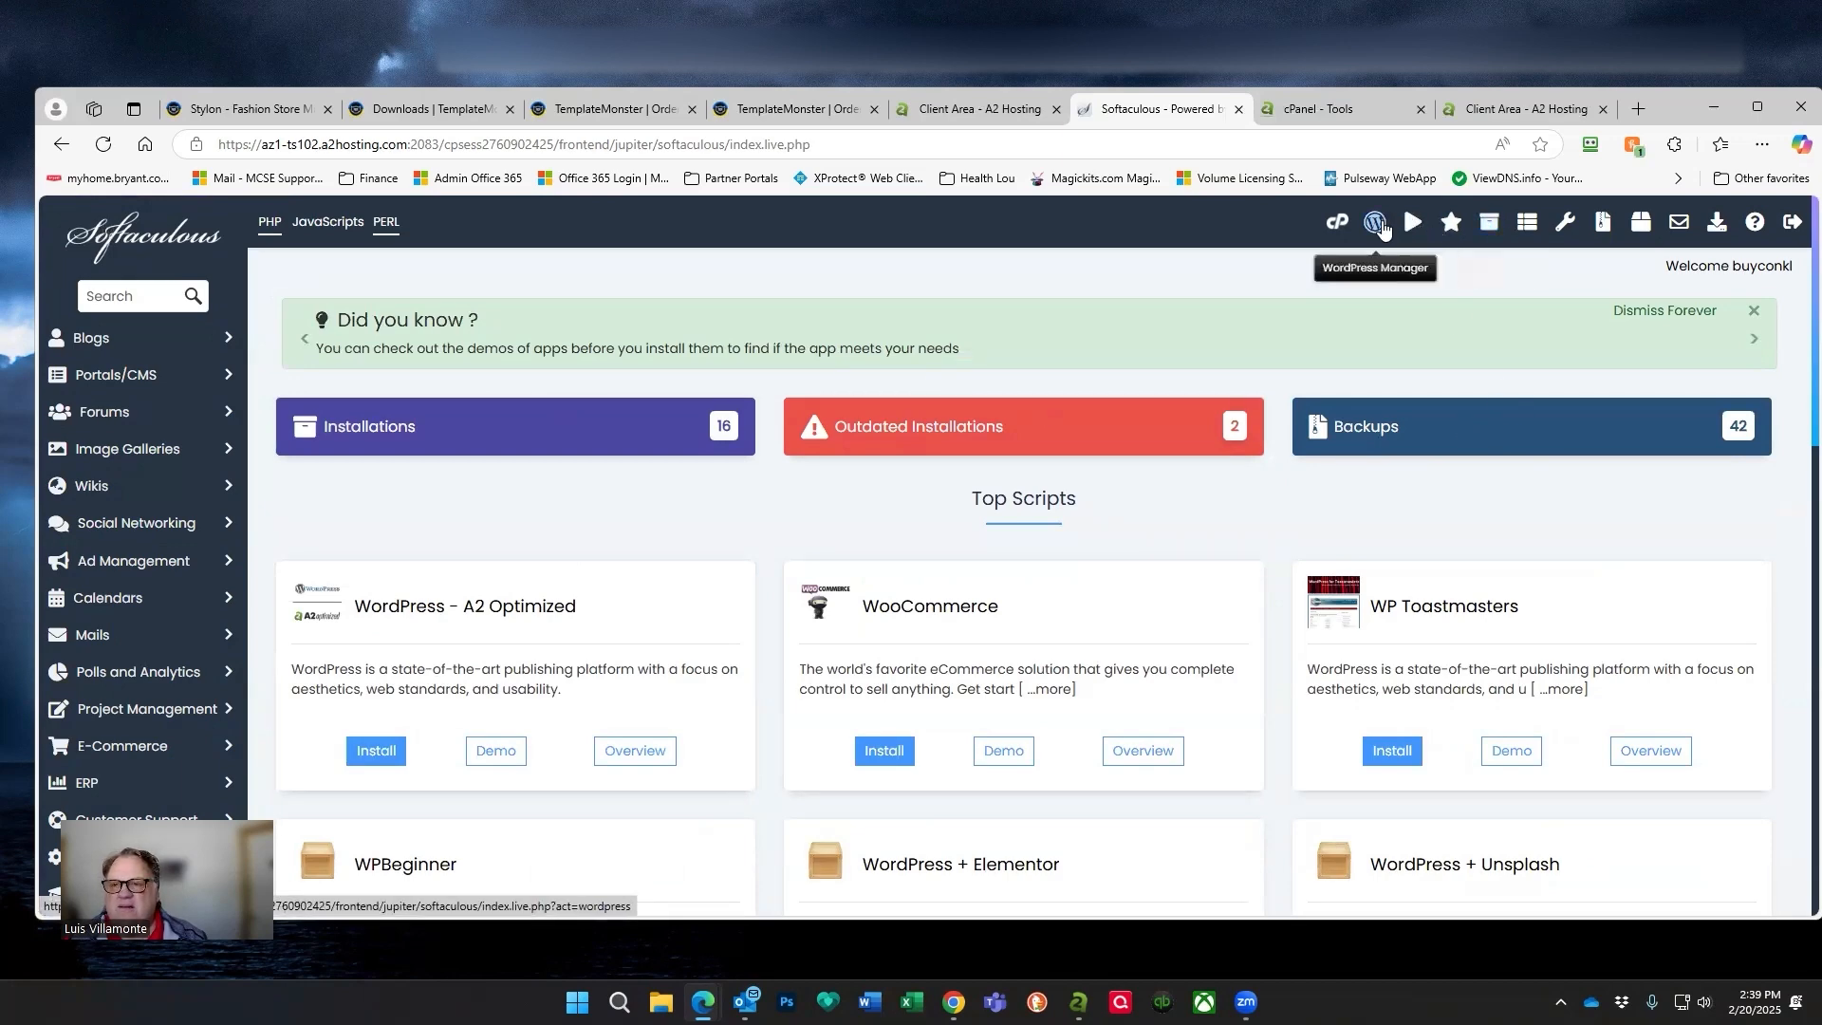
left_click(1377, 227)
scroll(977, 633, "down", 5)
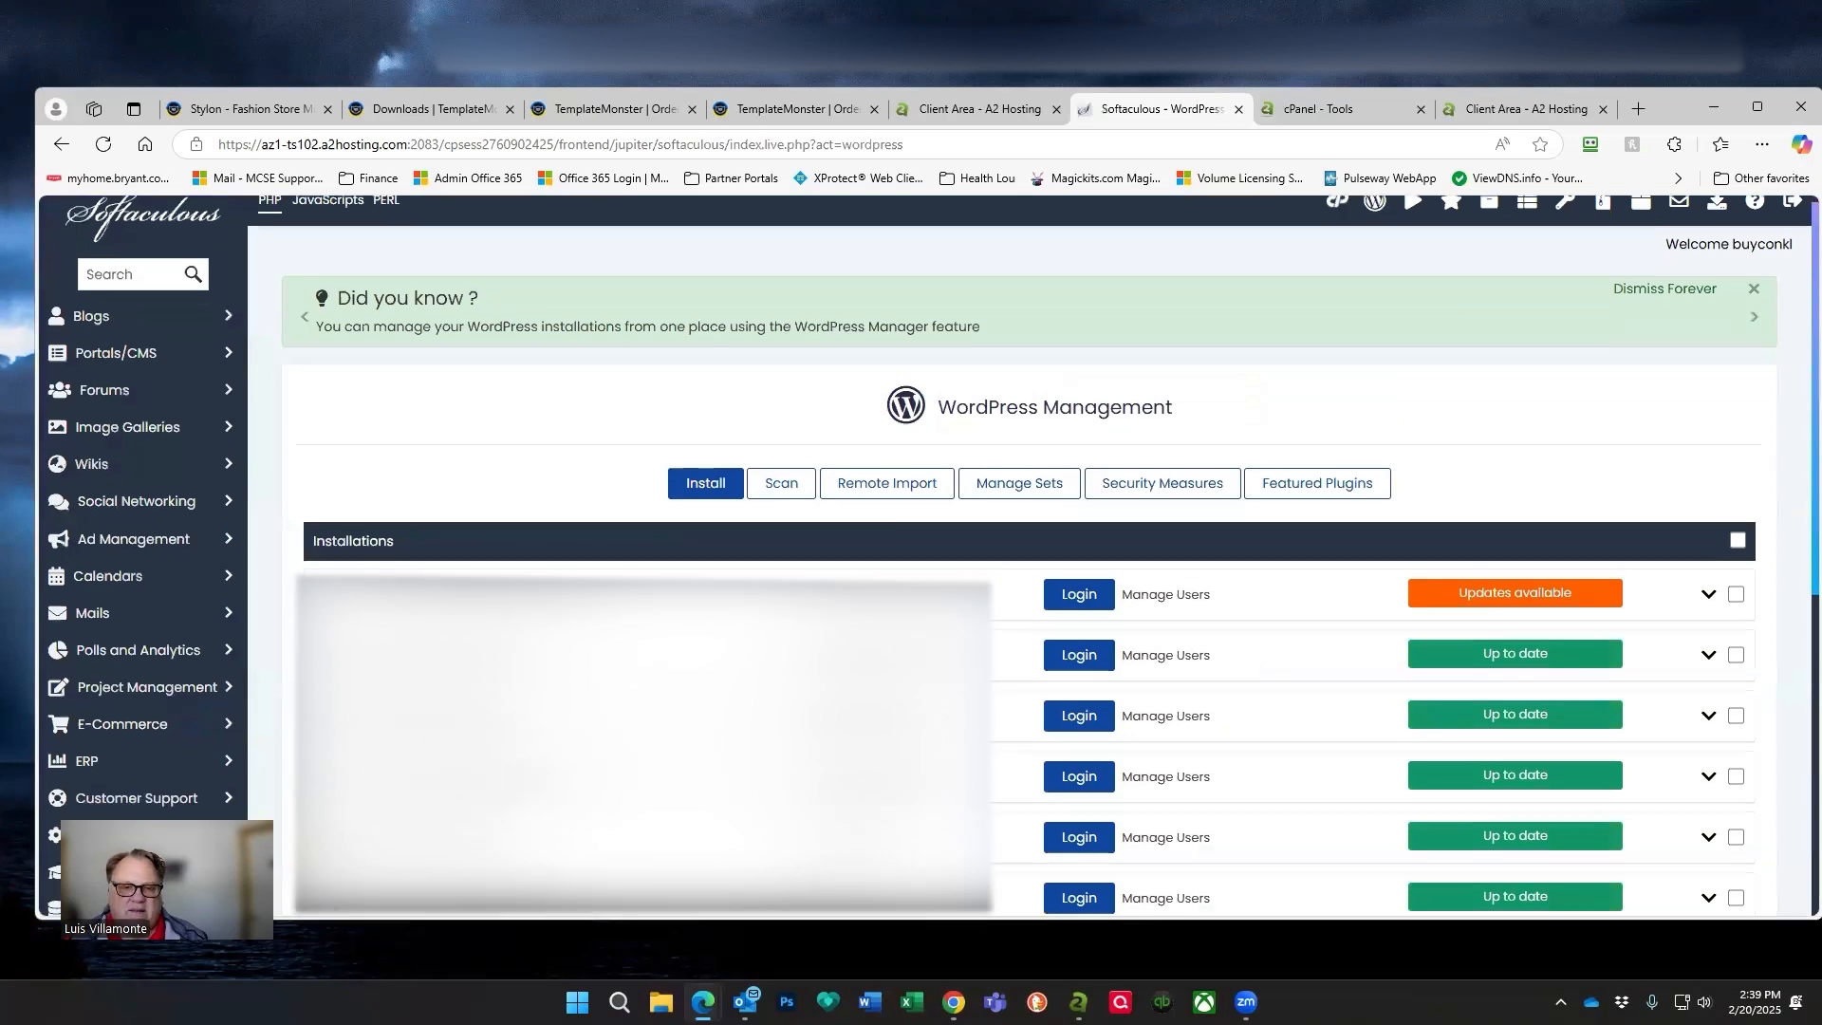
scroll(978, 633, "down", 2)
scroll(978, 633, "up", 8)
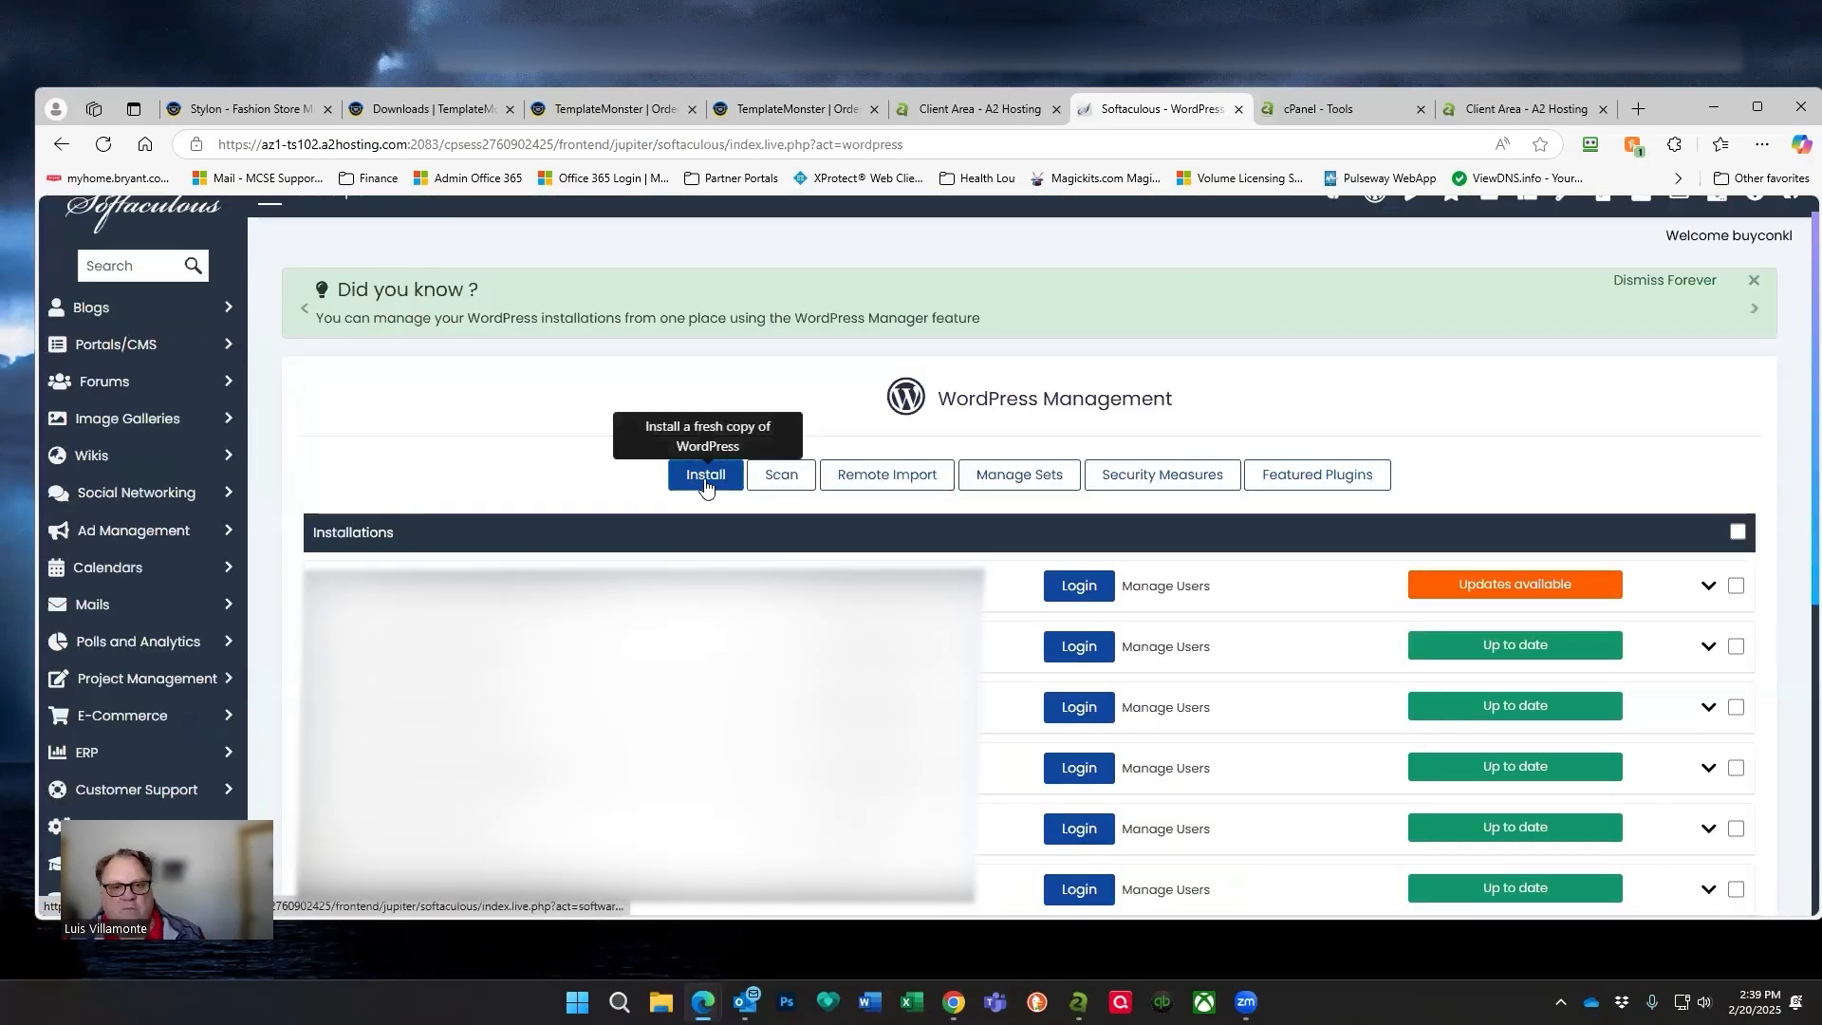
Start a fresh WordPress installation and choose tcmagician.com as the installation domain.
left_click(706, 475)
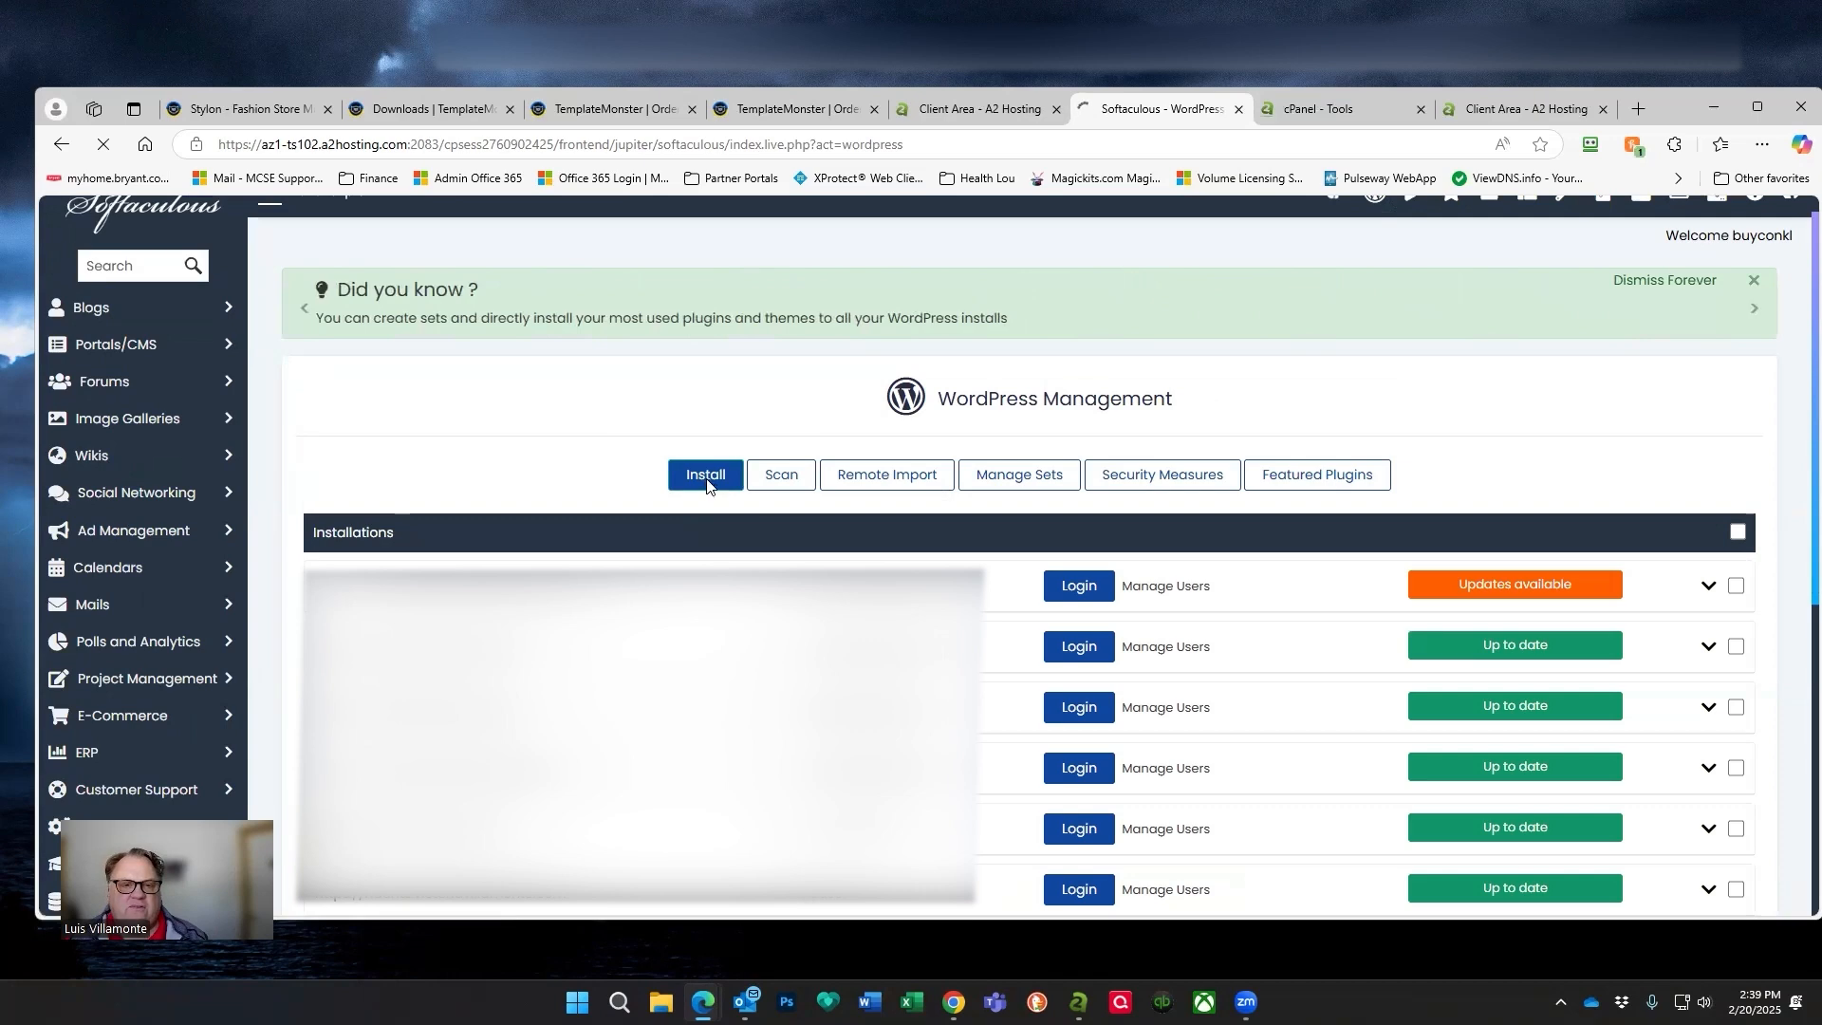
scroll(705, 501, "down", 3)
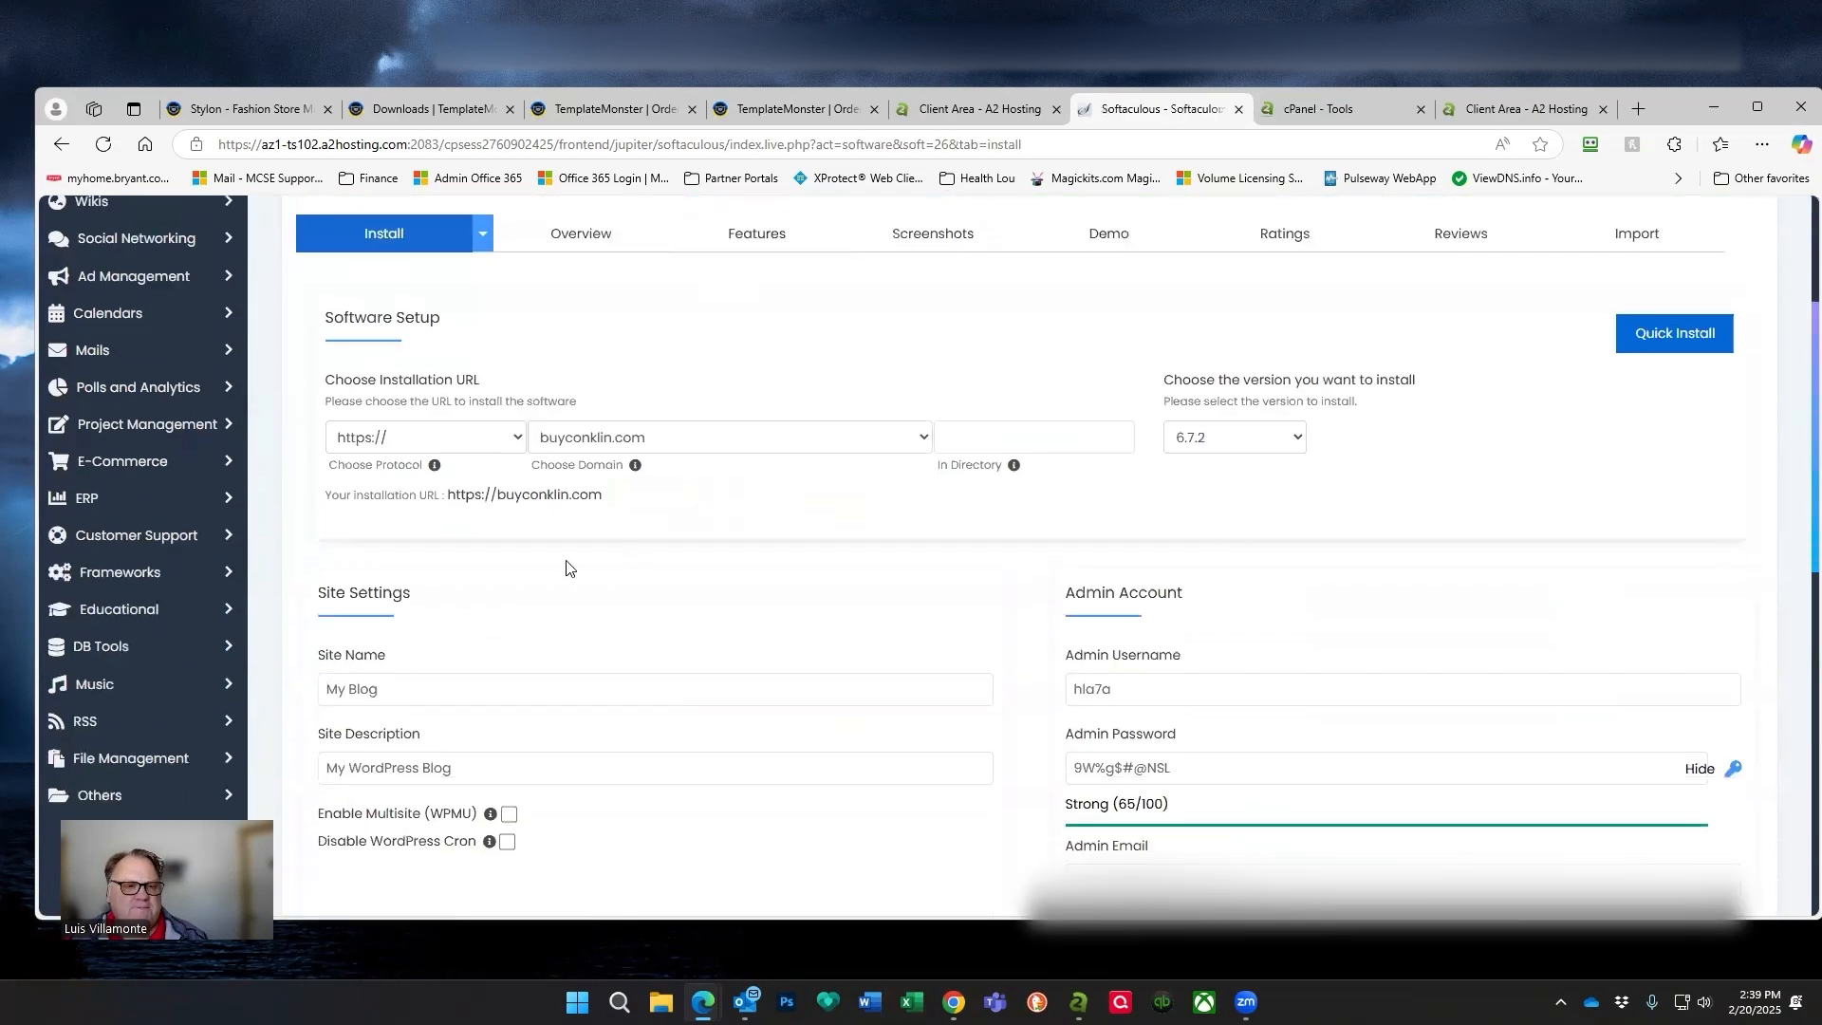
left_click(918, 446)
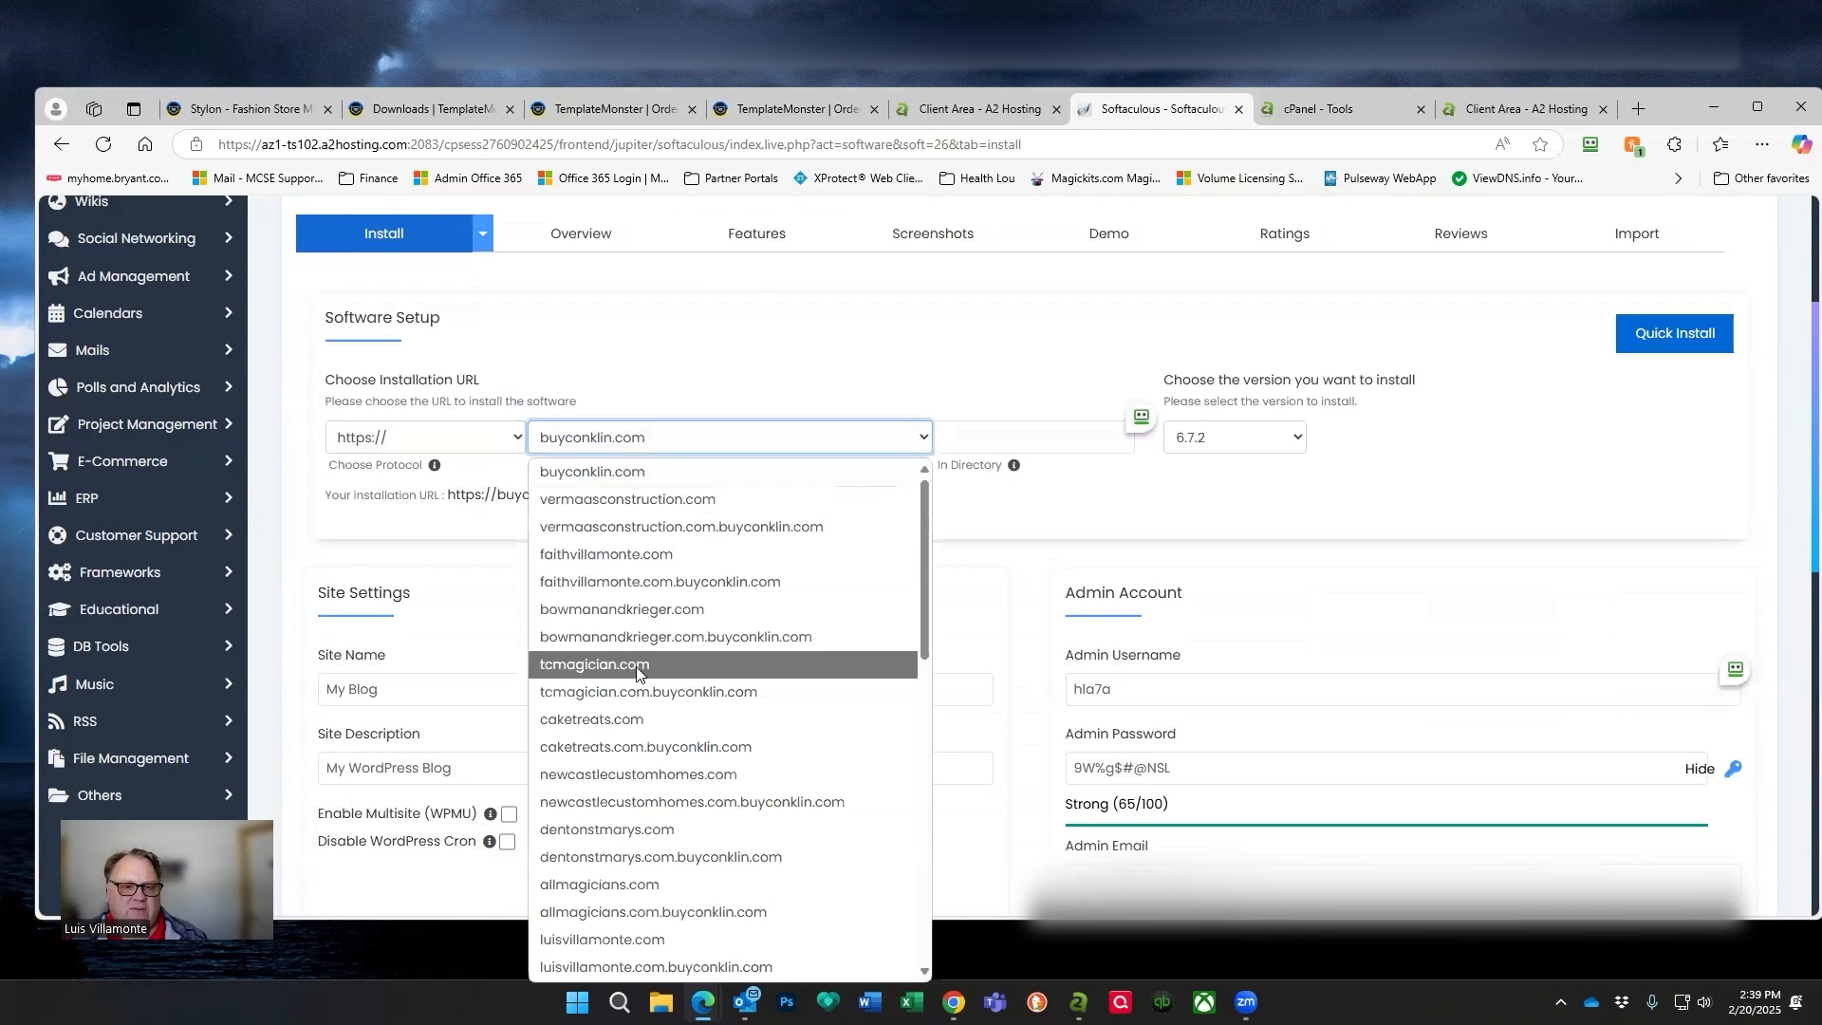
left_click(612, 666)
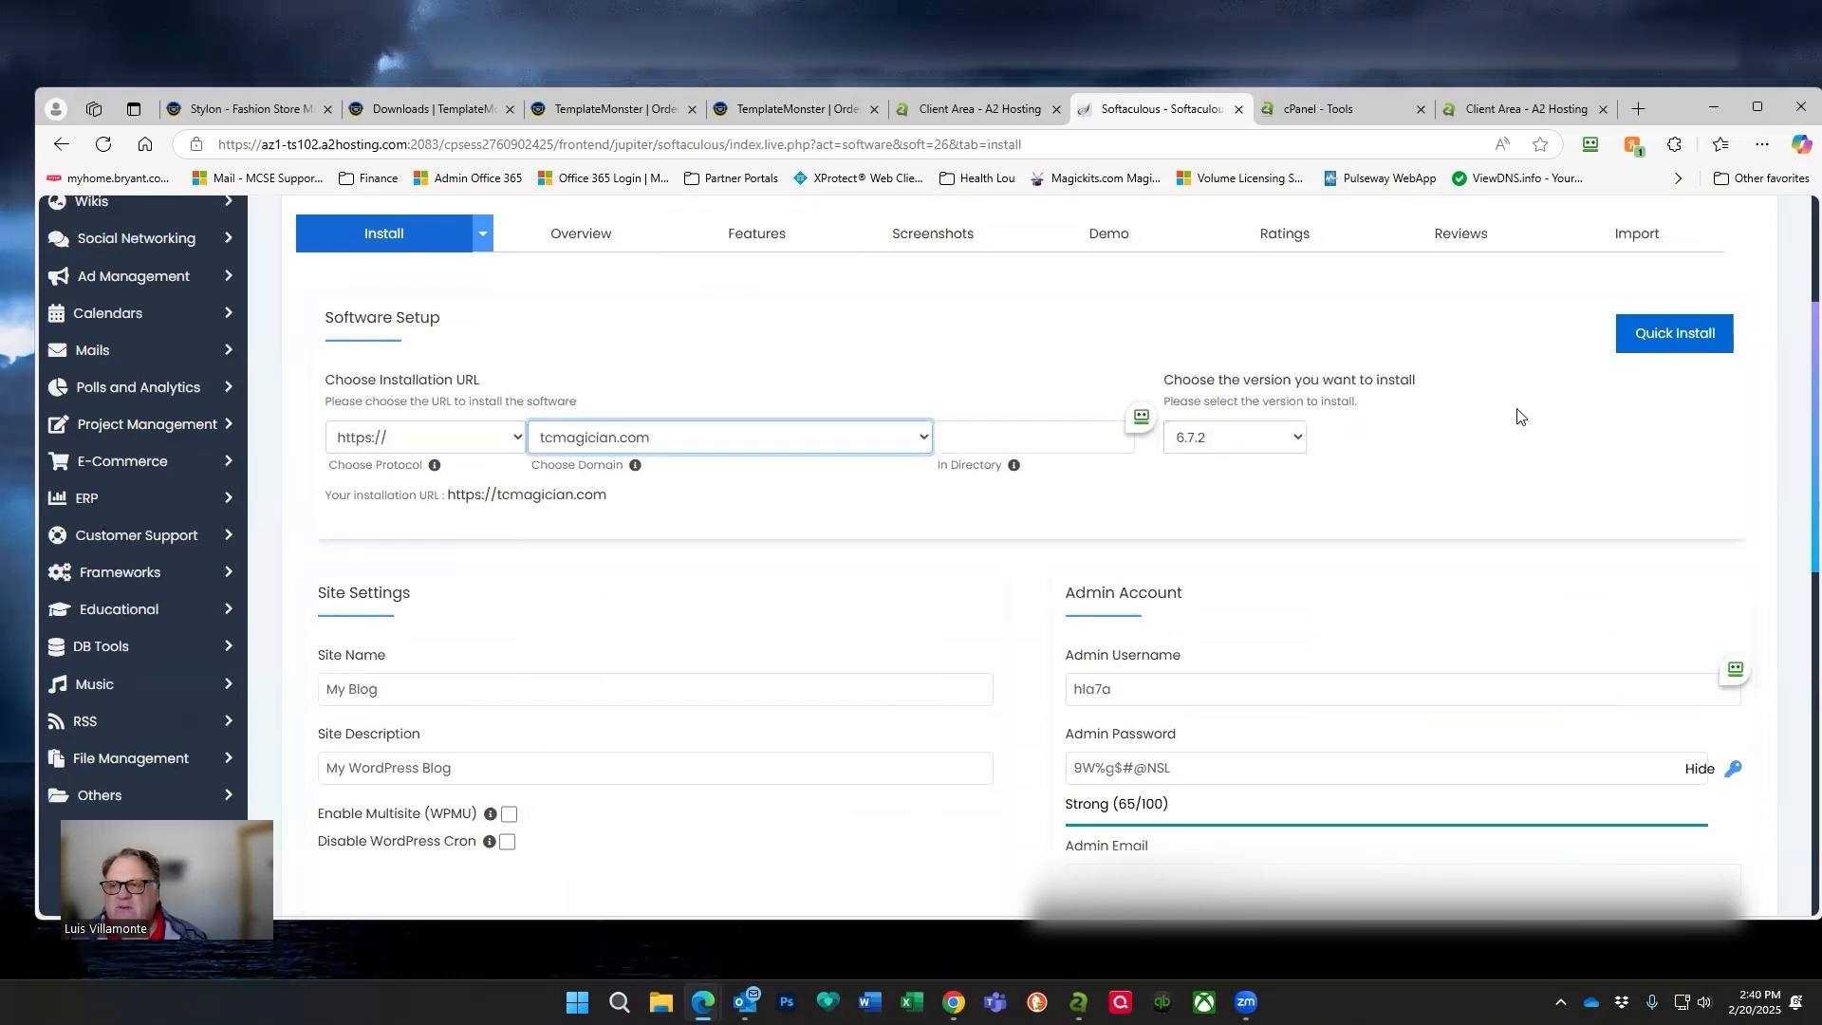
Replace the suggested admin account details with the username aadmin and the chosen admin password.
scroll(895, 600, "down", 3)
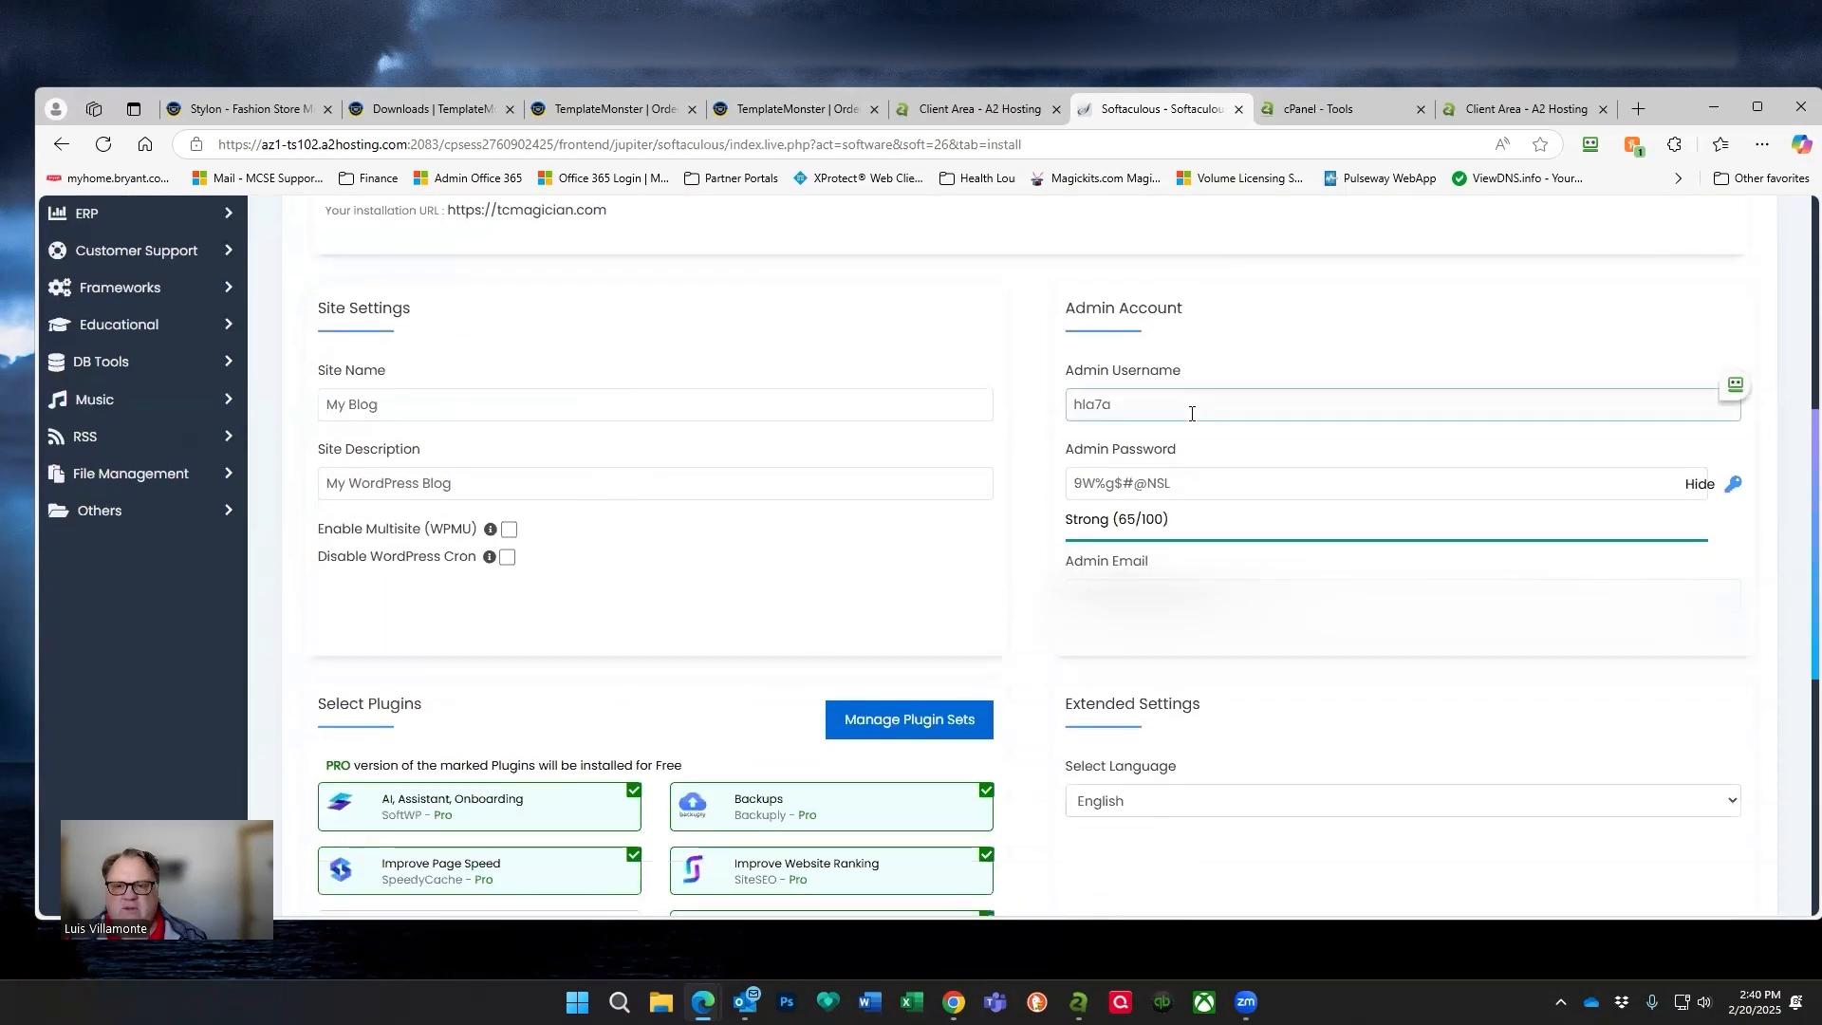
left_click_drag(1192, 411, 1069, 410)
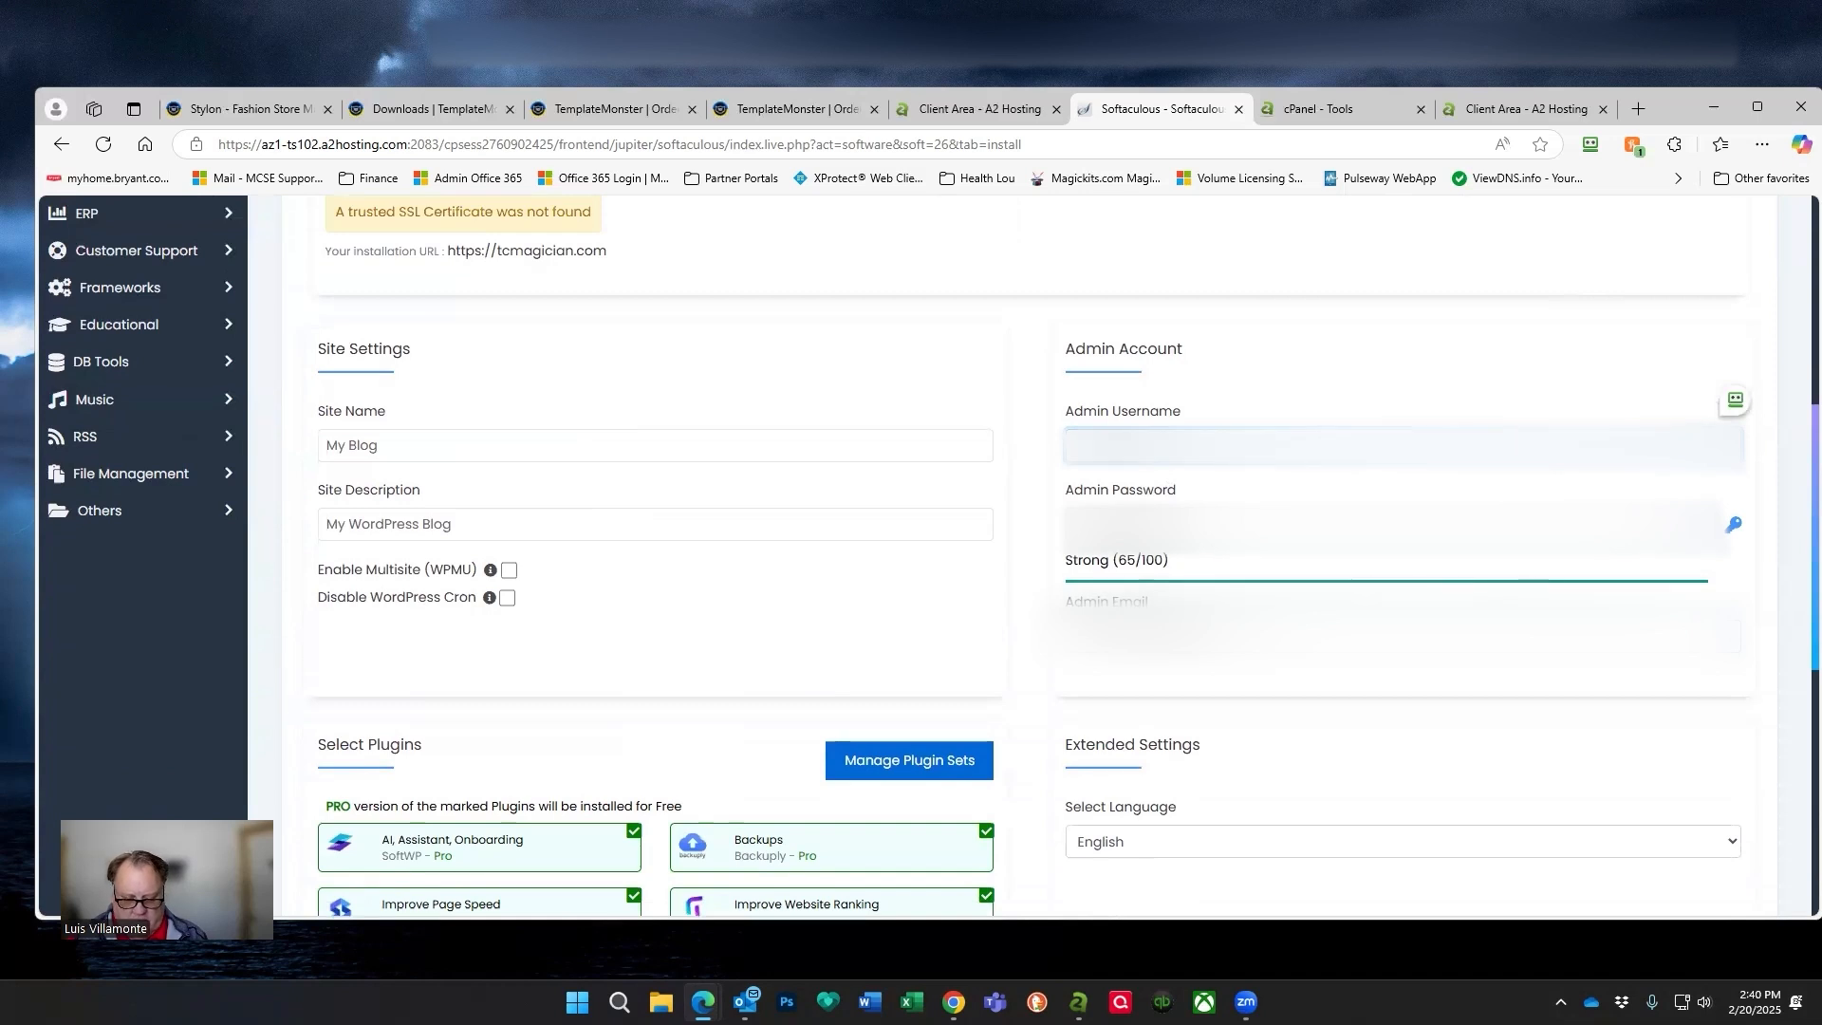
key("Tab")
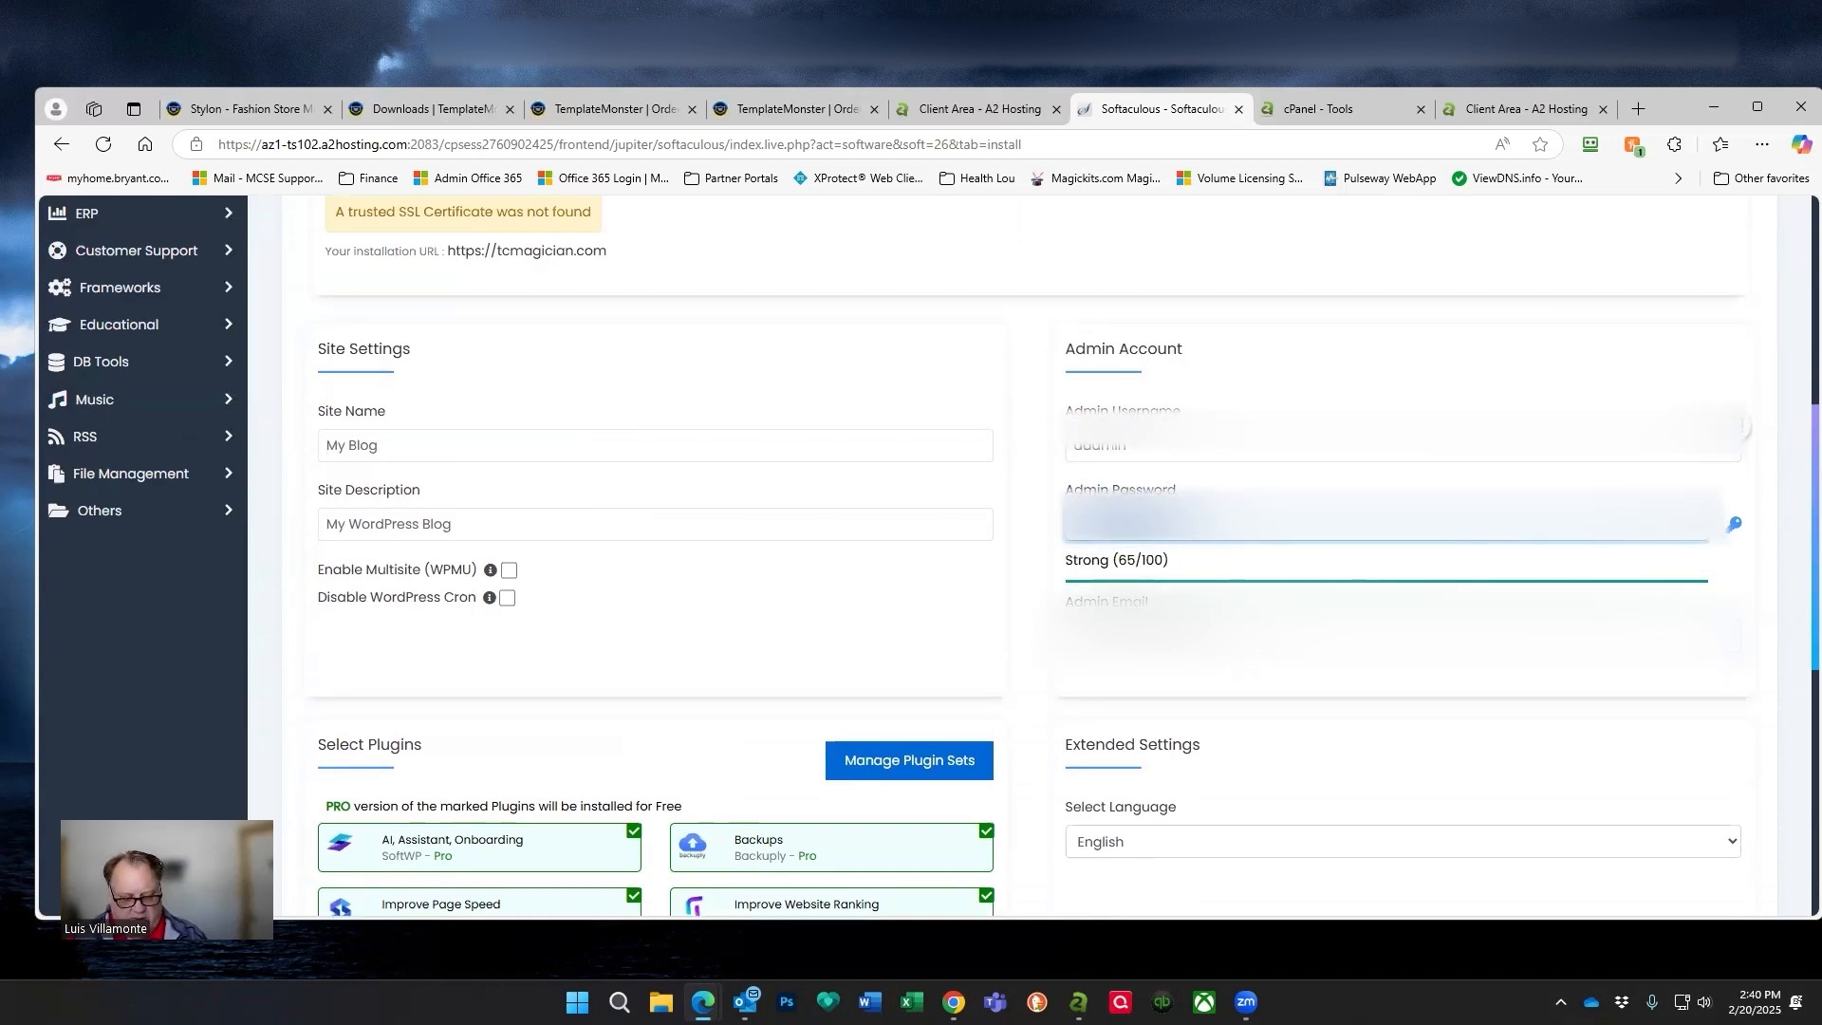
key("BackSpace")
type("***")
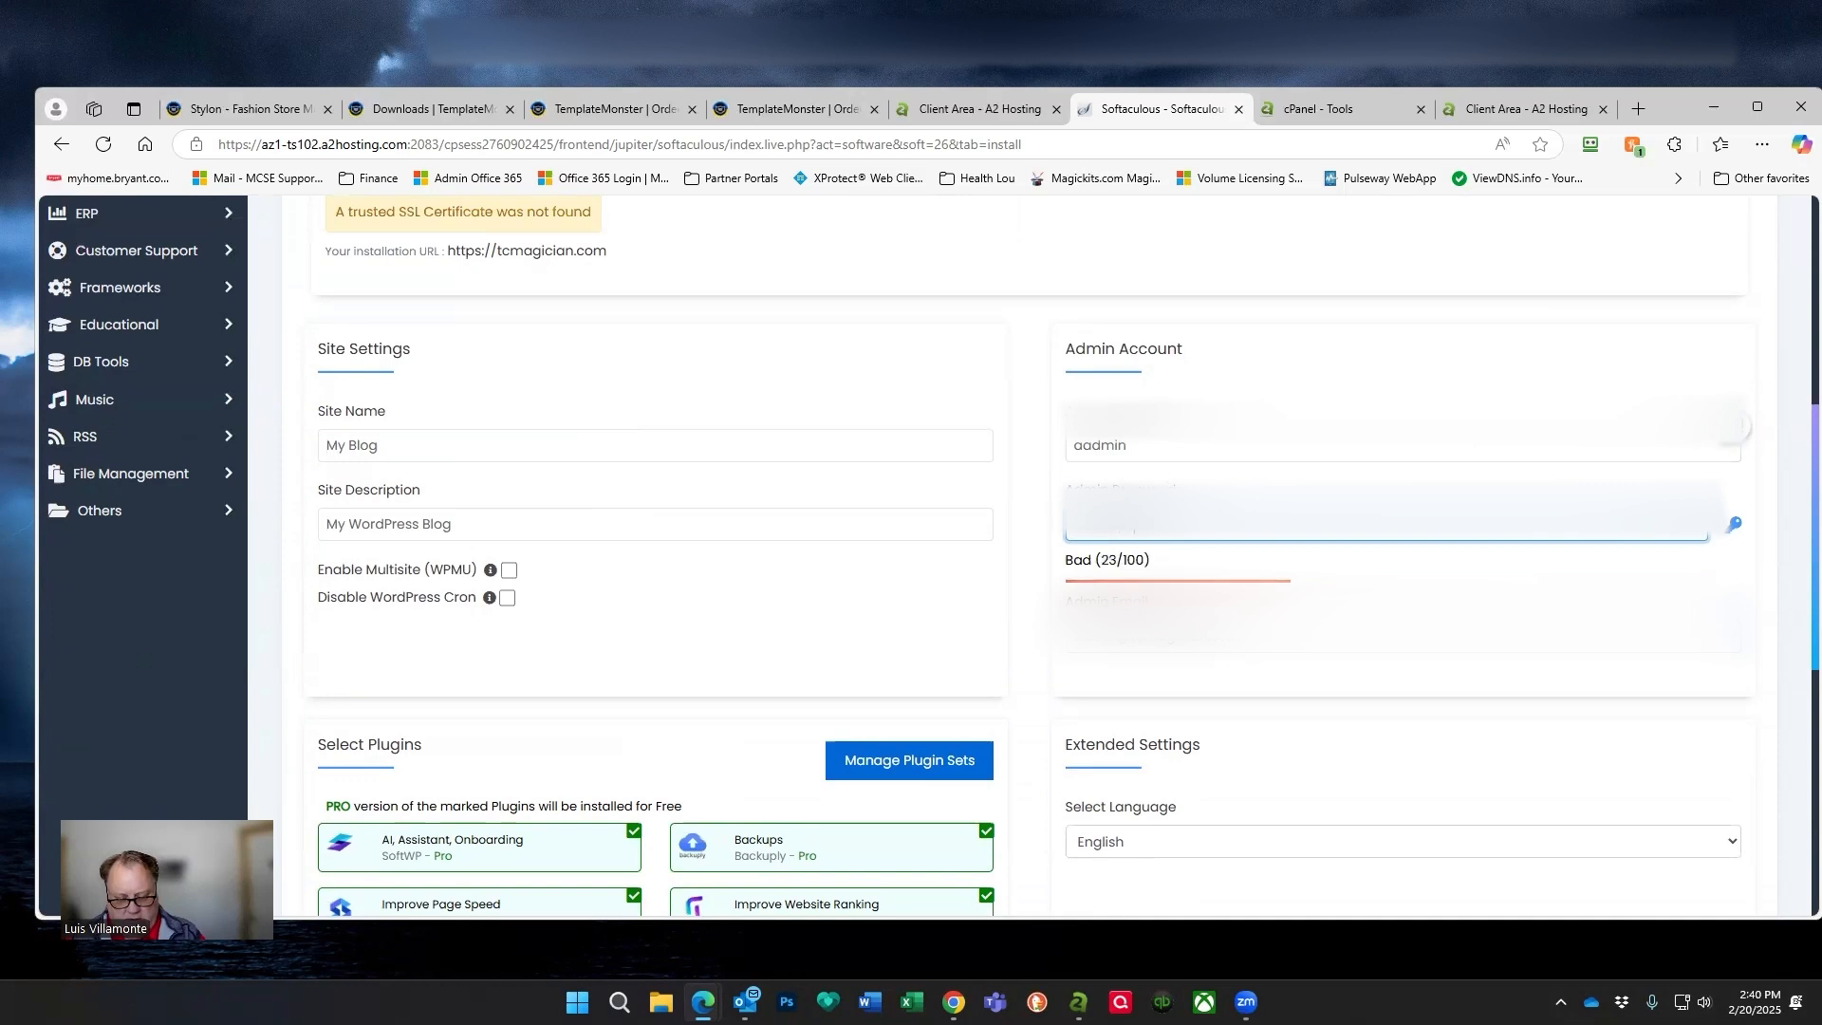
type("***")
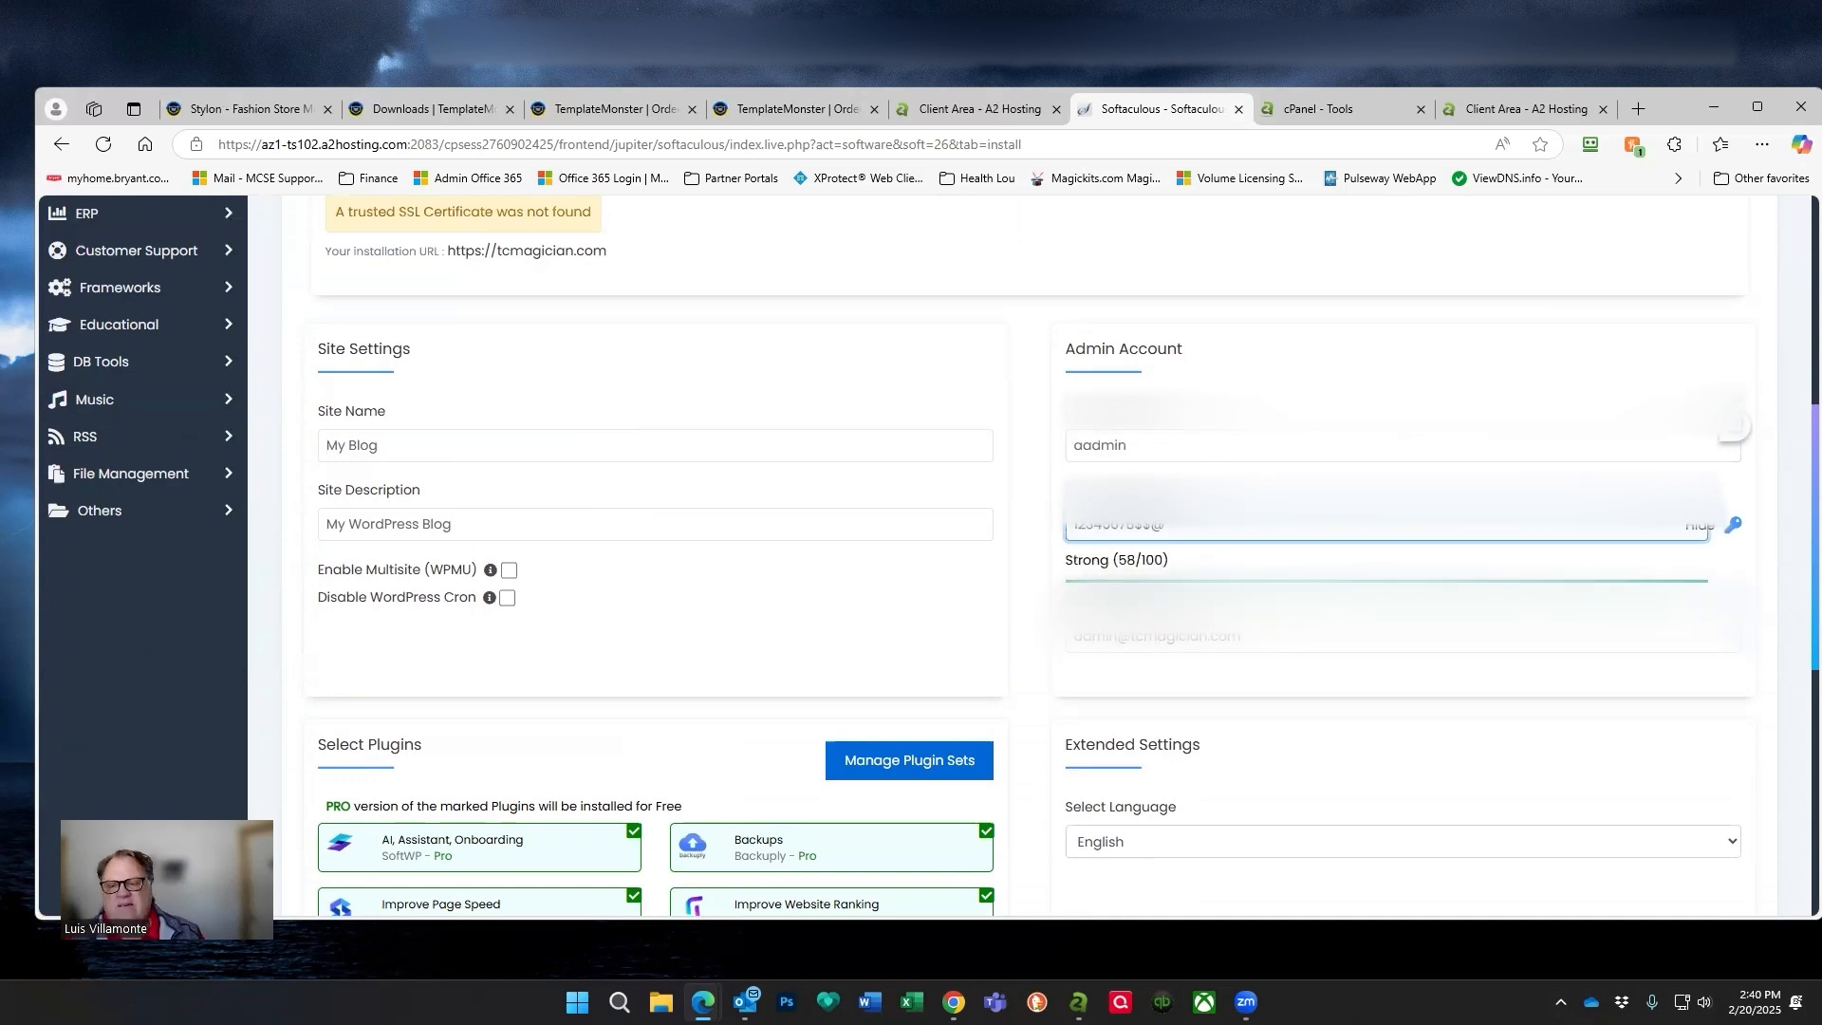
Deselect all six preselected plugins: SoftWP, SpeedyCache, GoSMTP, Backuply, SiteSEO and Pagelayer.
scroll(1203, 630, "down", 3)
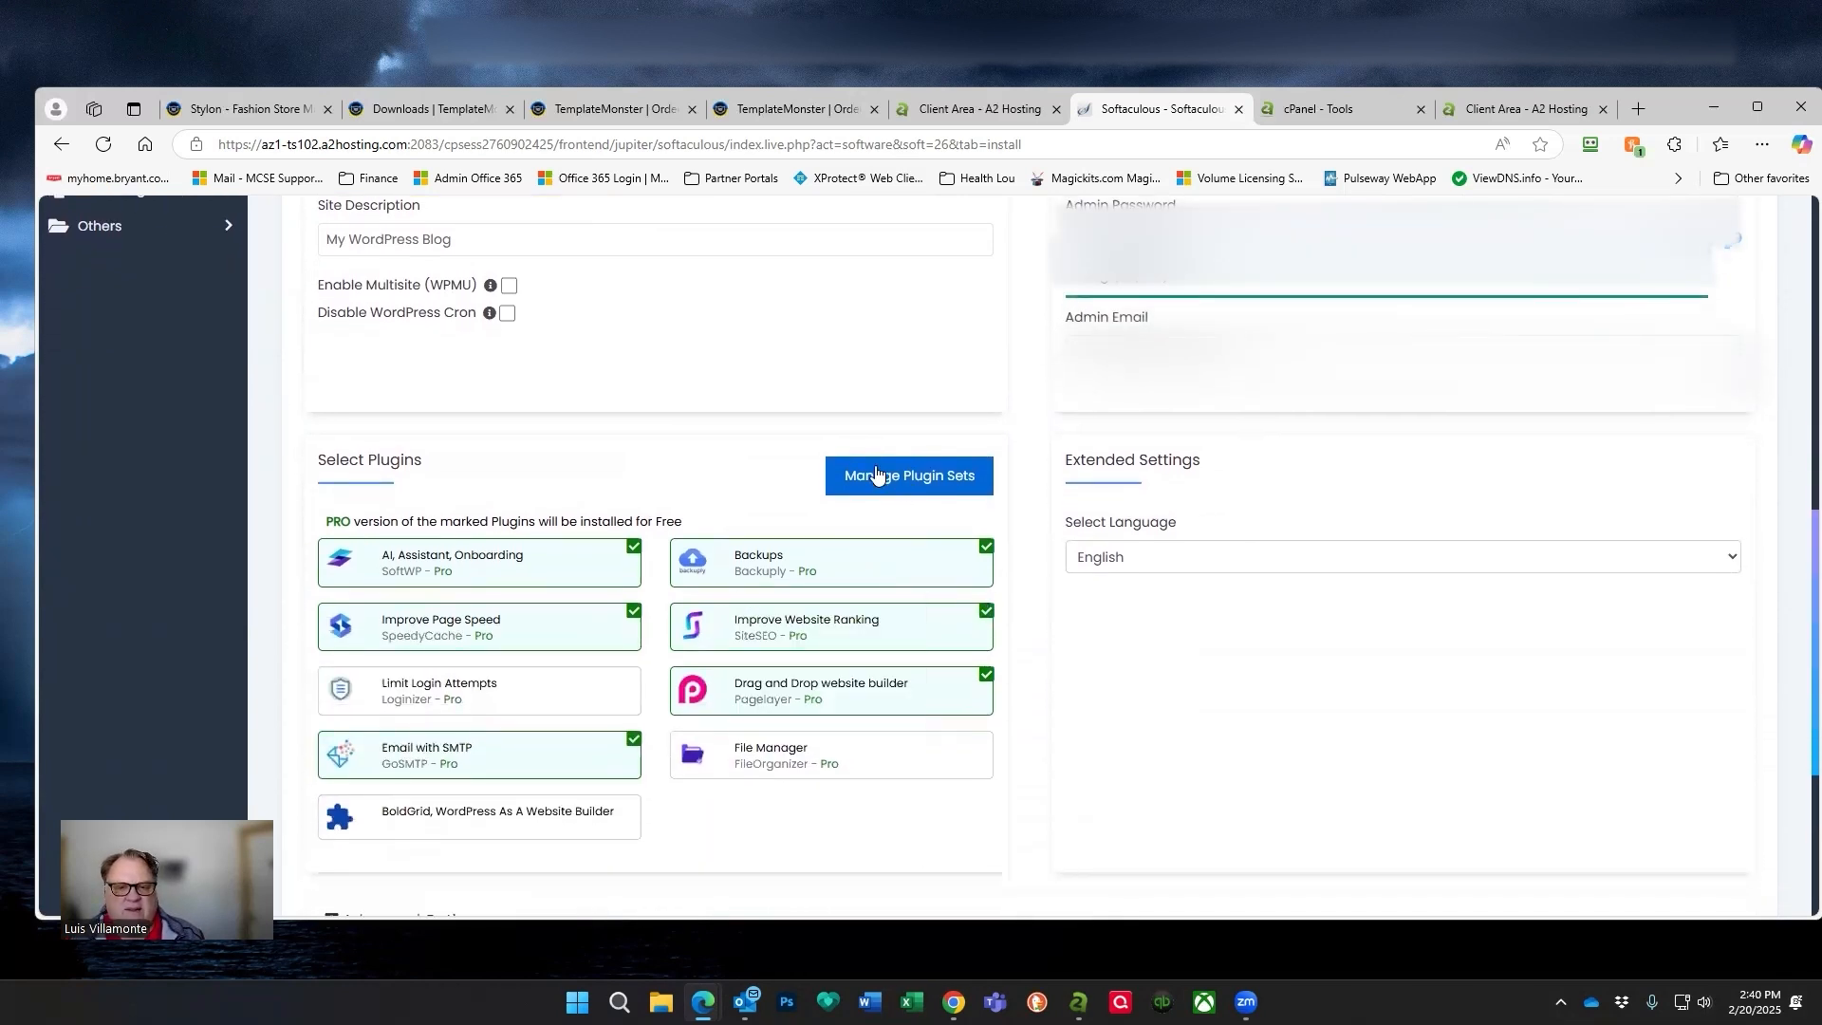
left_click(633, 547)
left_click(633, 611)
left_click(633, 739)
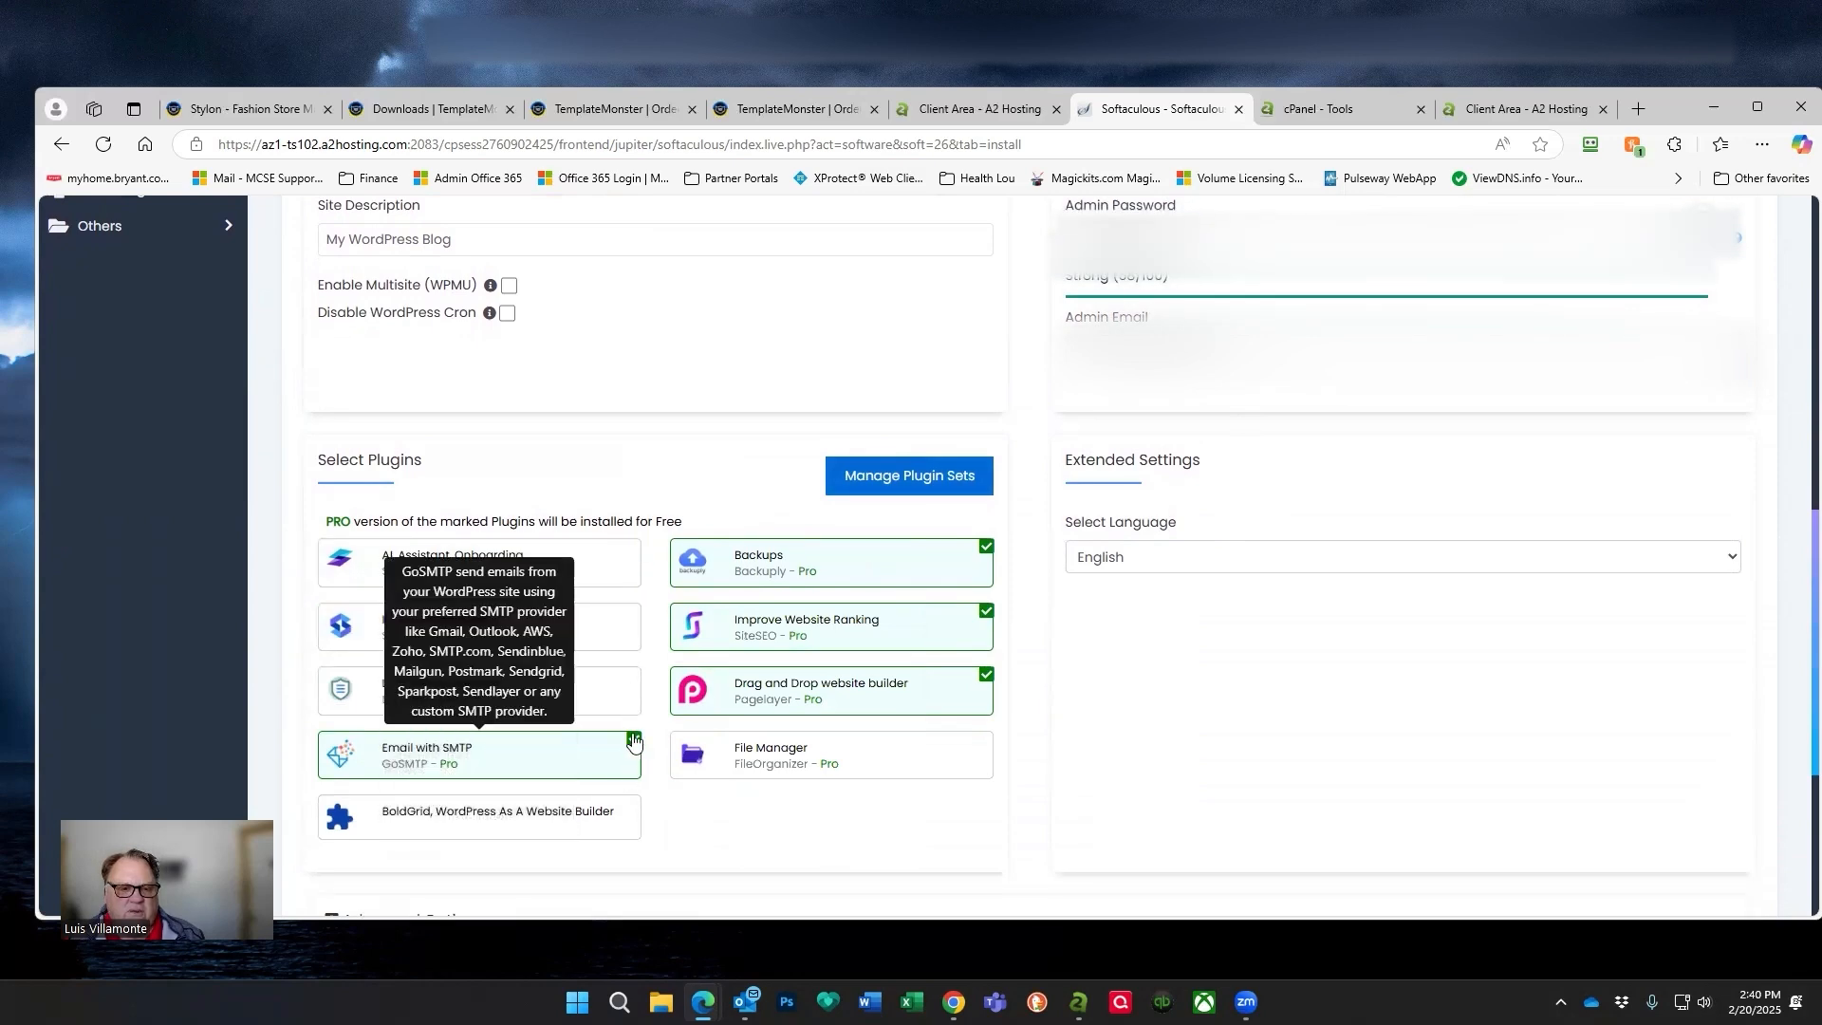
left_click(987, 548)
left_click(986, 611)
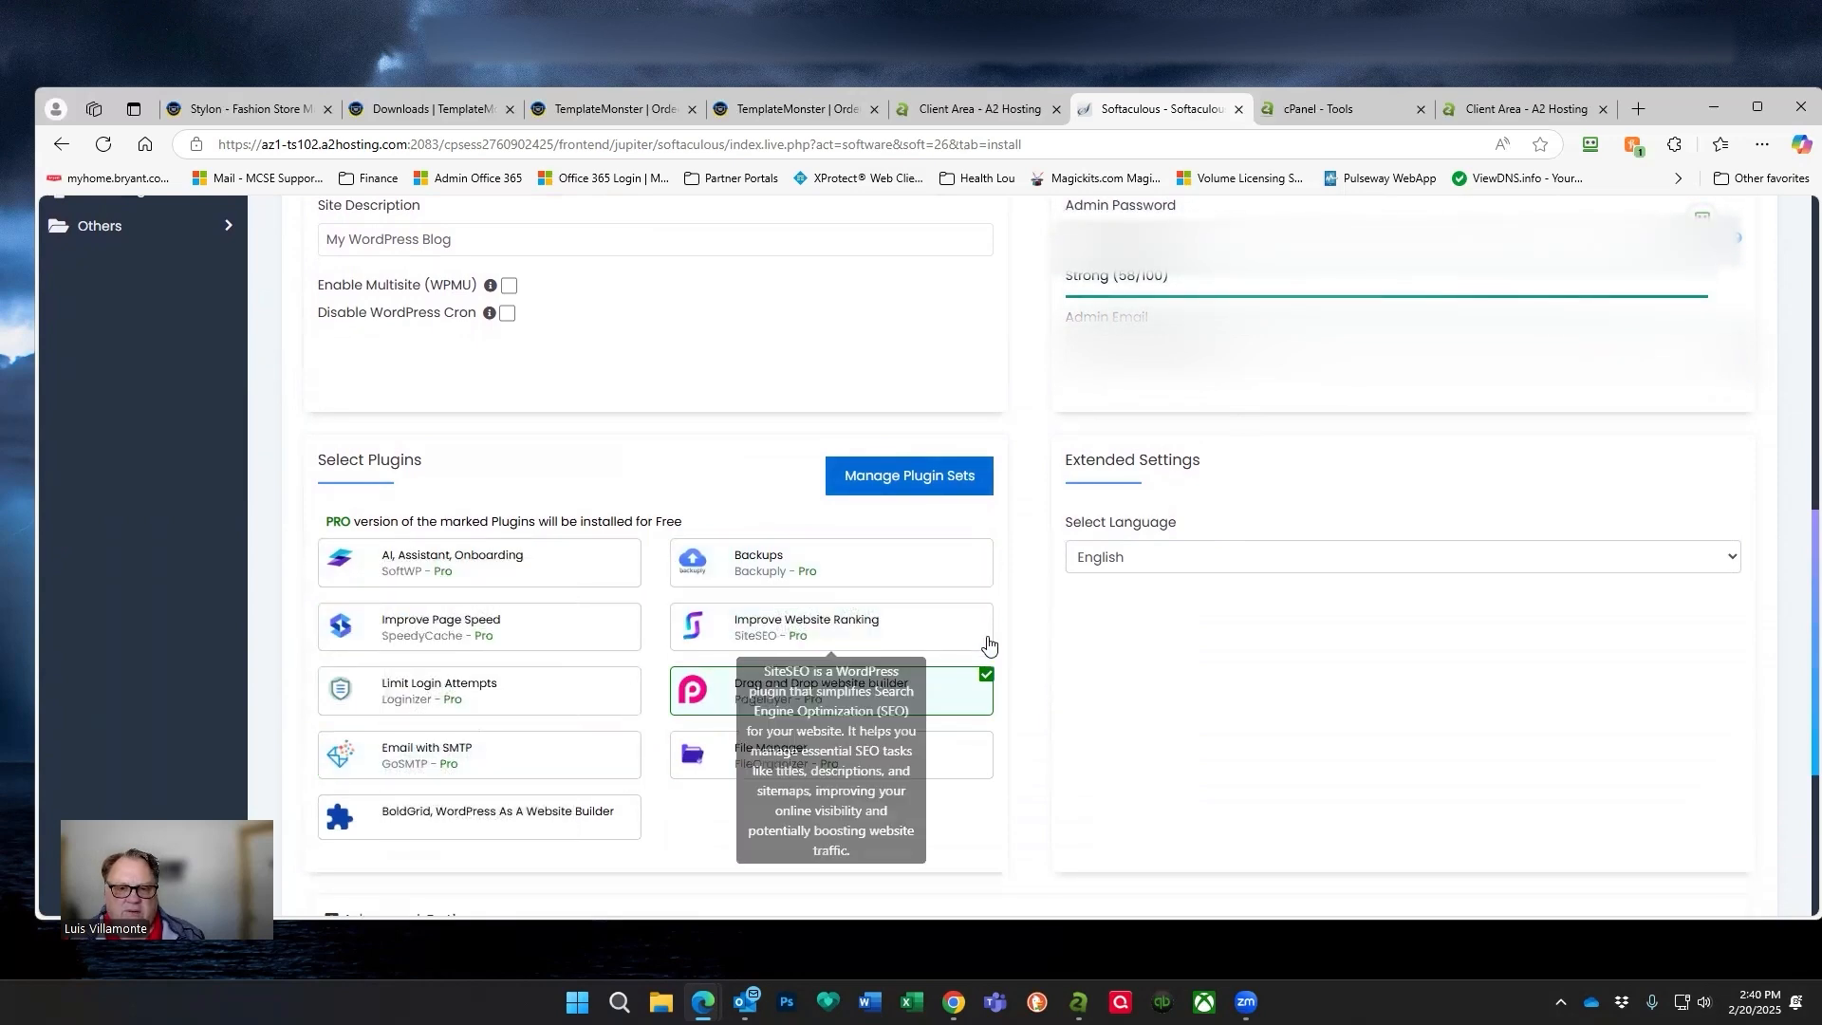
left_click(986, 674)
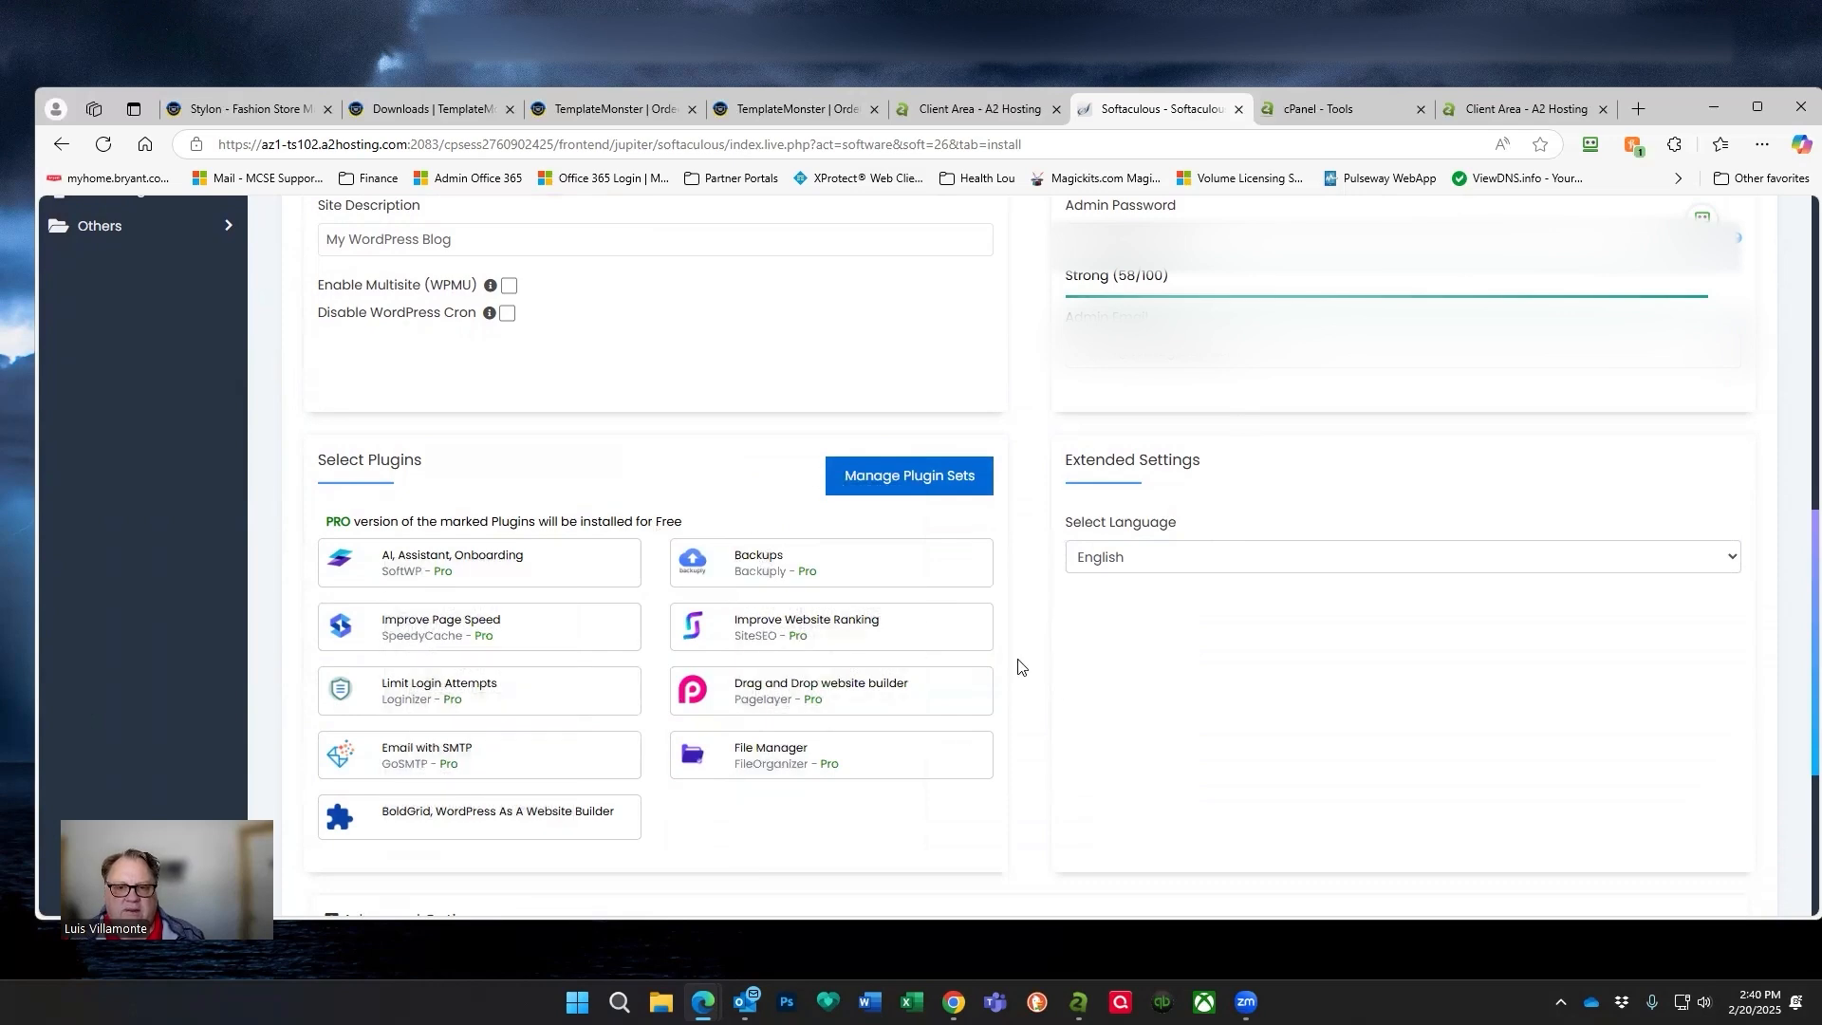
Expand the advanced installation options and set the database name to tcmag.
scroll(1192, 687, "down", 4)
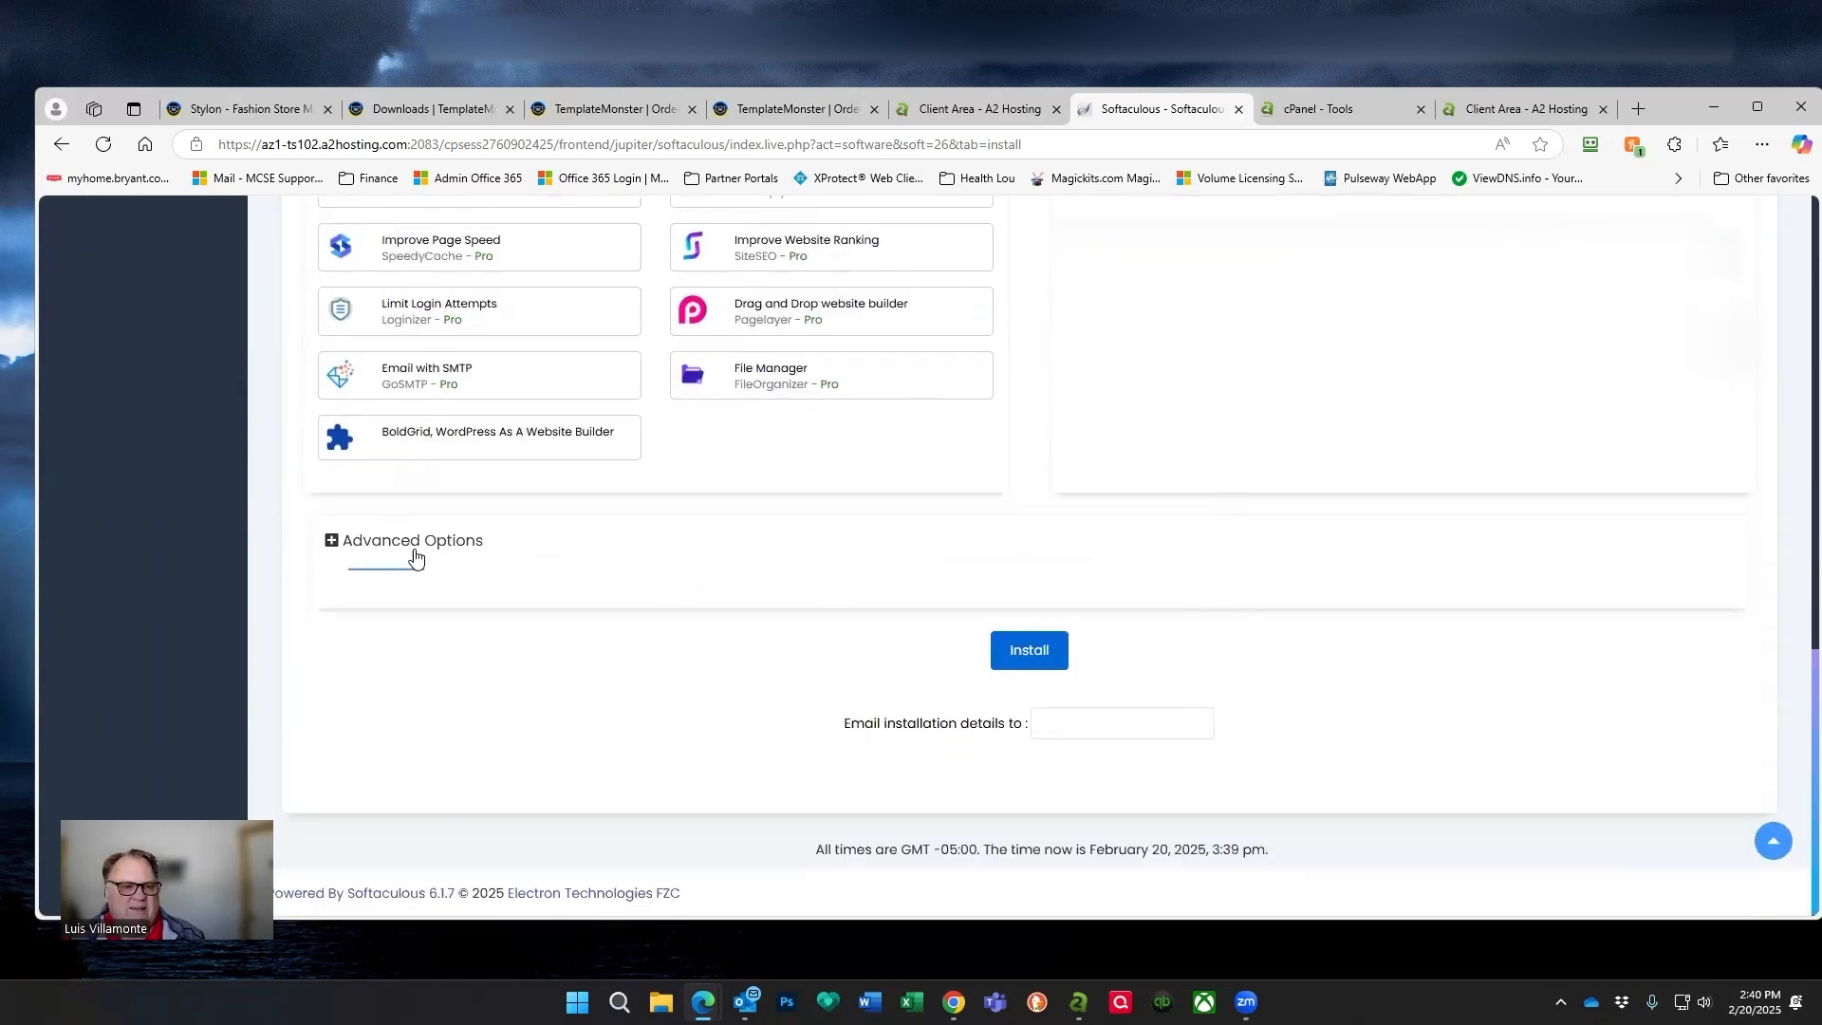
left_click_drag(482, 653, 448, 661)
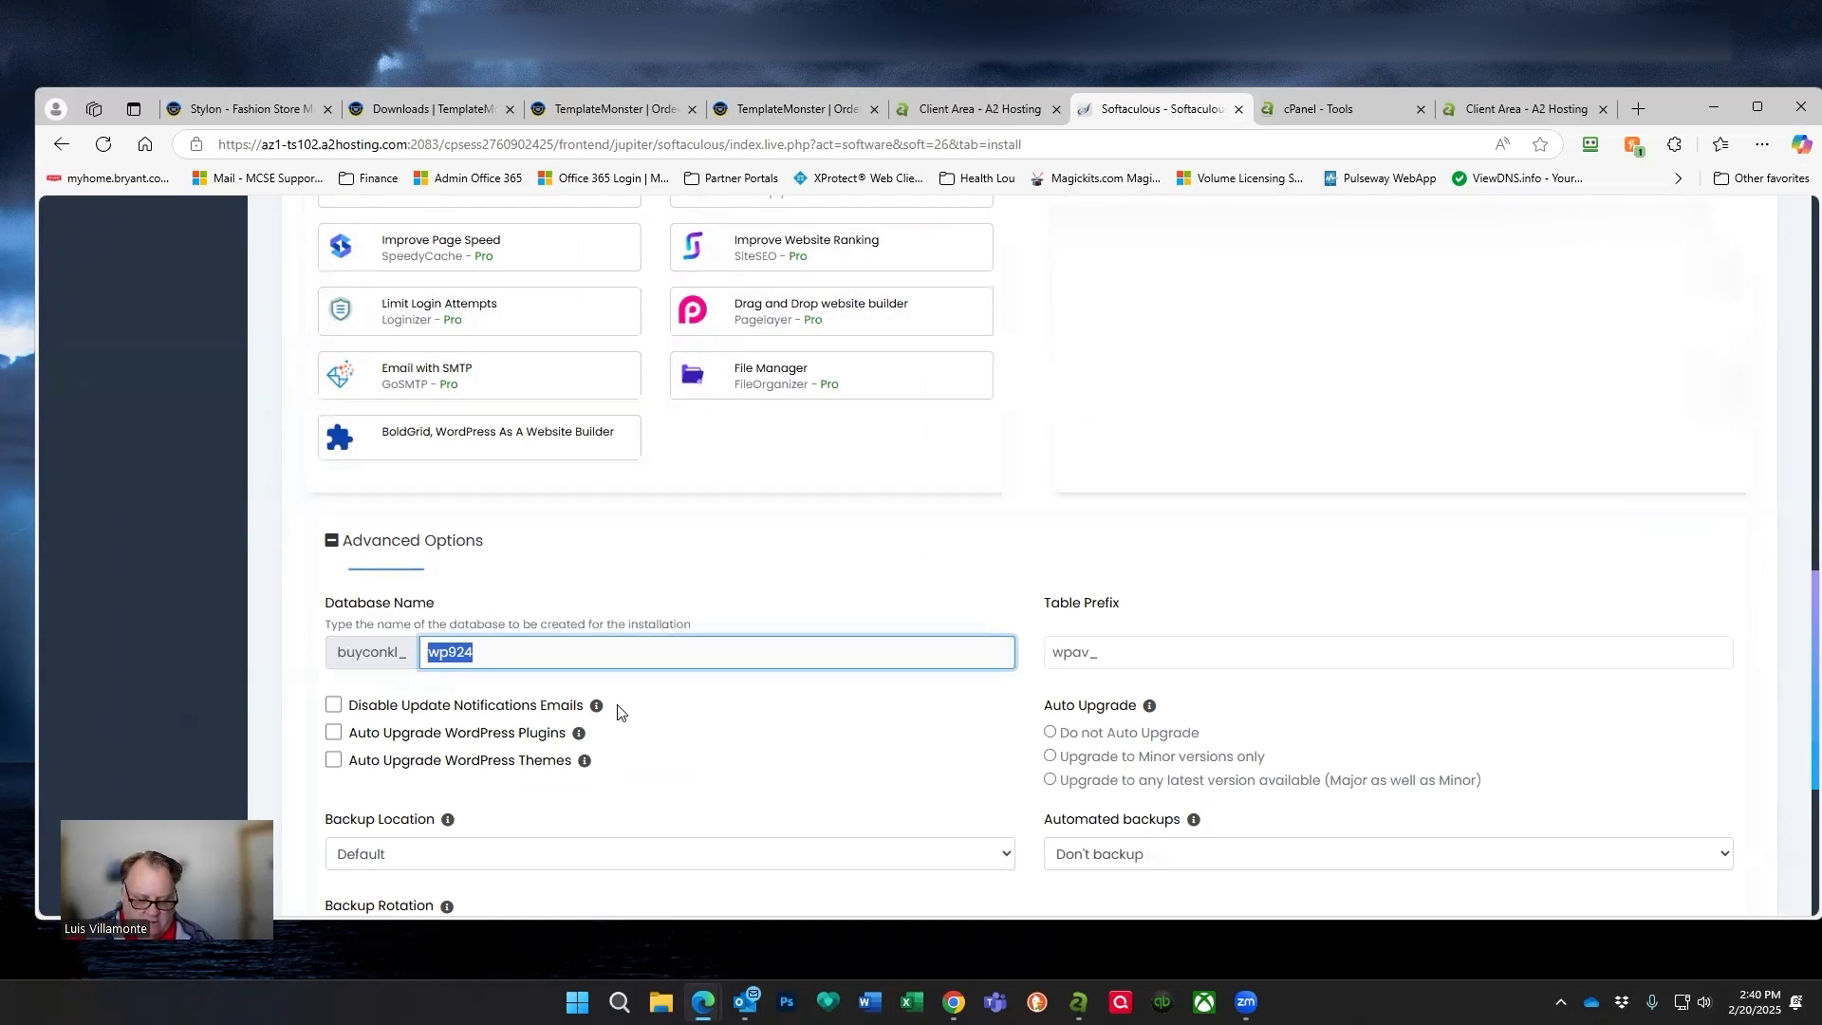
type("tcmag")
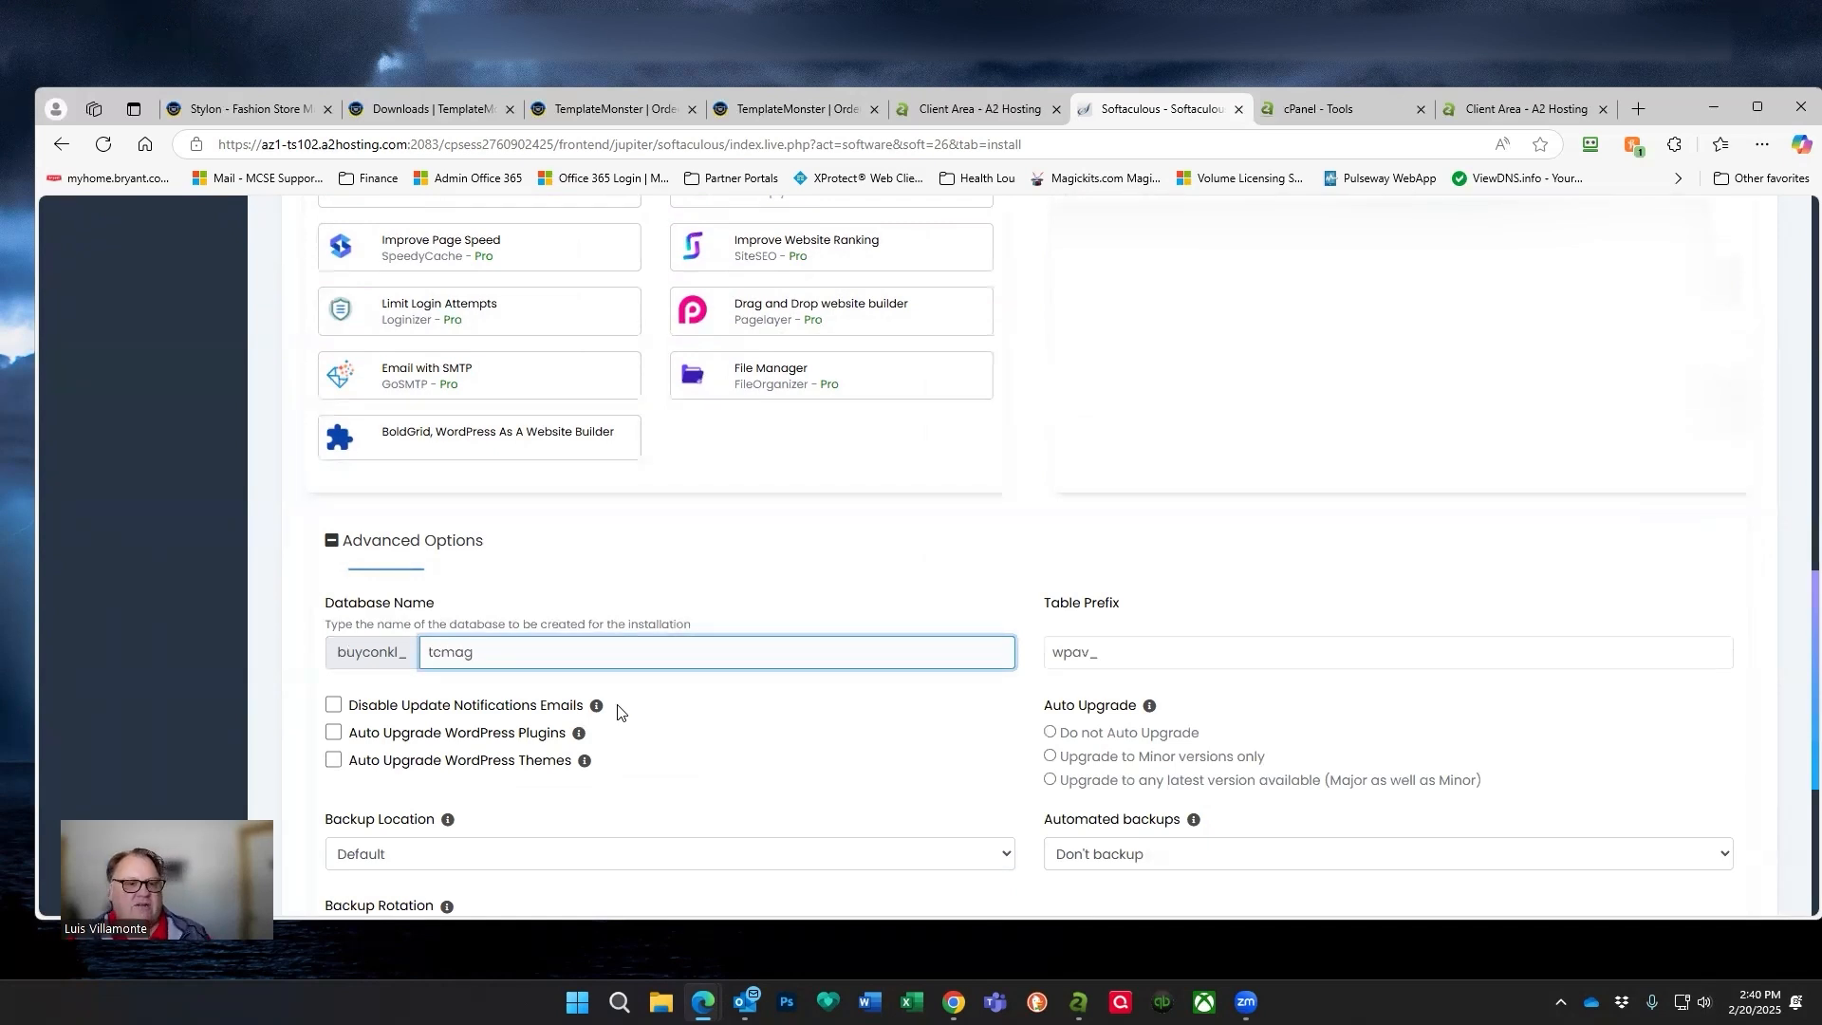
scroll(797, 739, "down", 3)
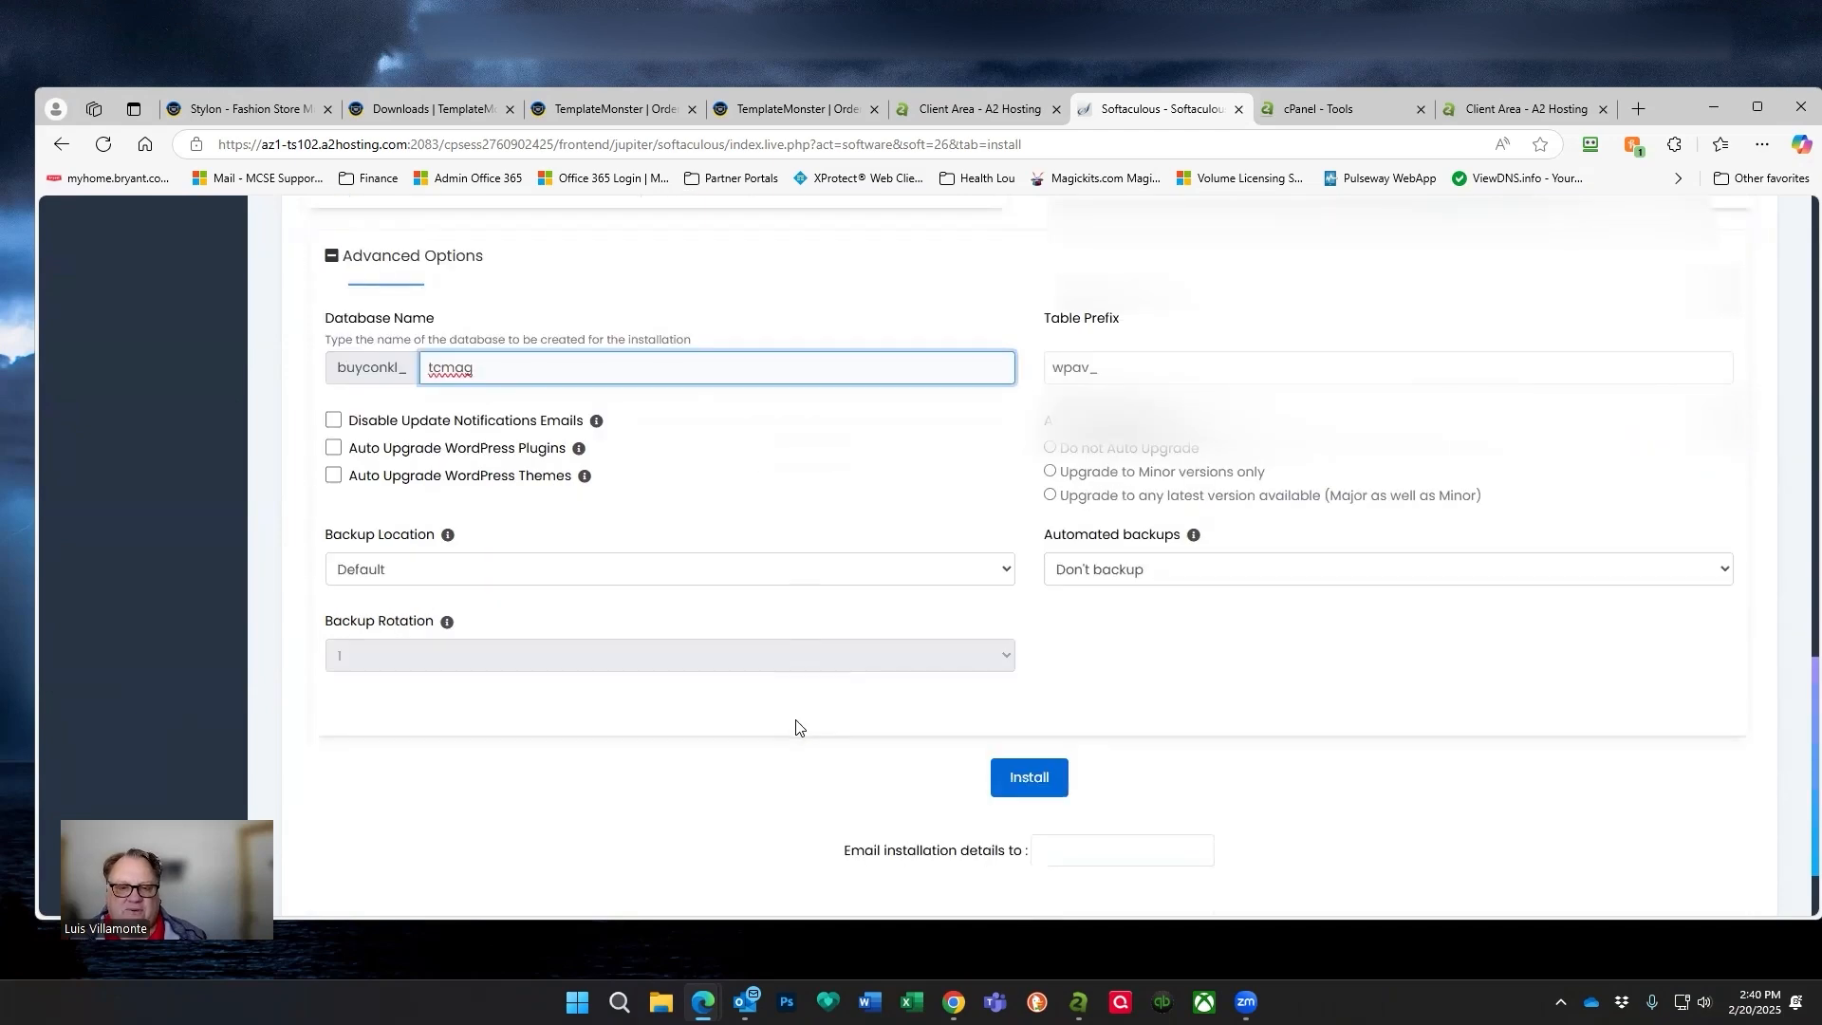
Review the WordPress installation form, checking the installation URL, site settings, admin account, plugin selection and advanced options.
scroll(844, 719, "up", 5)
scroll(844, 718, "up", 3)
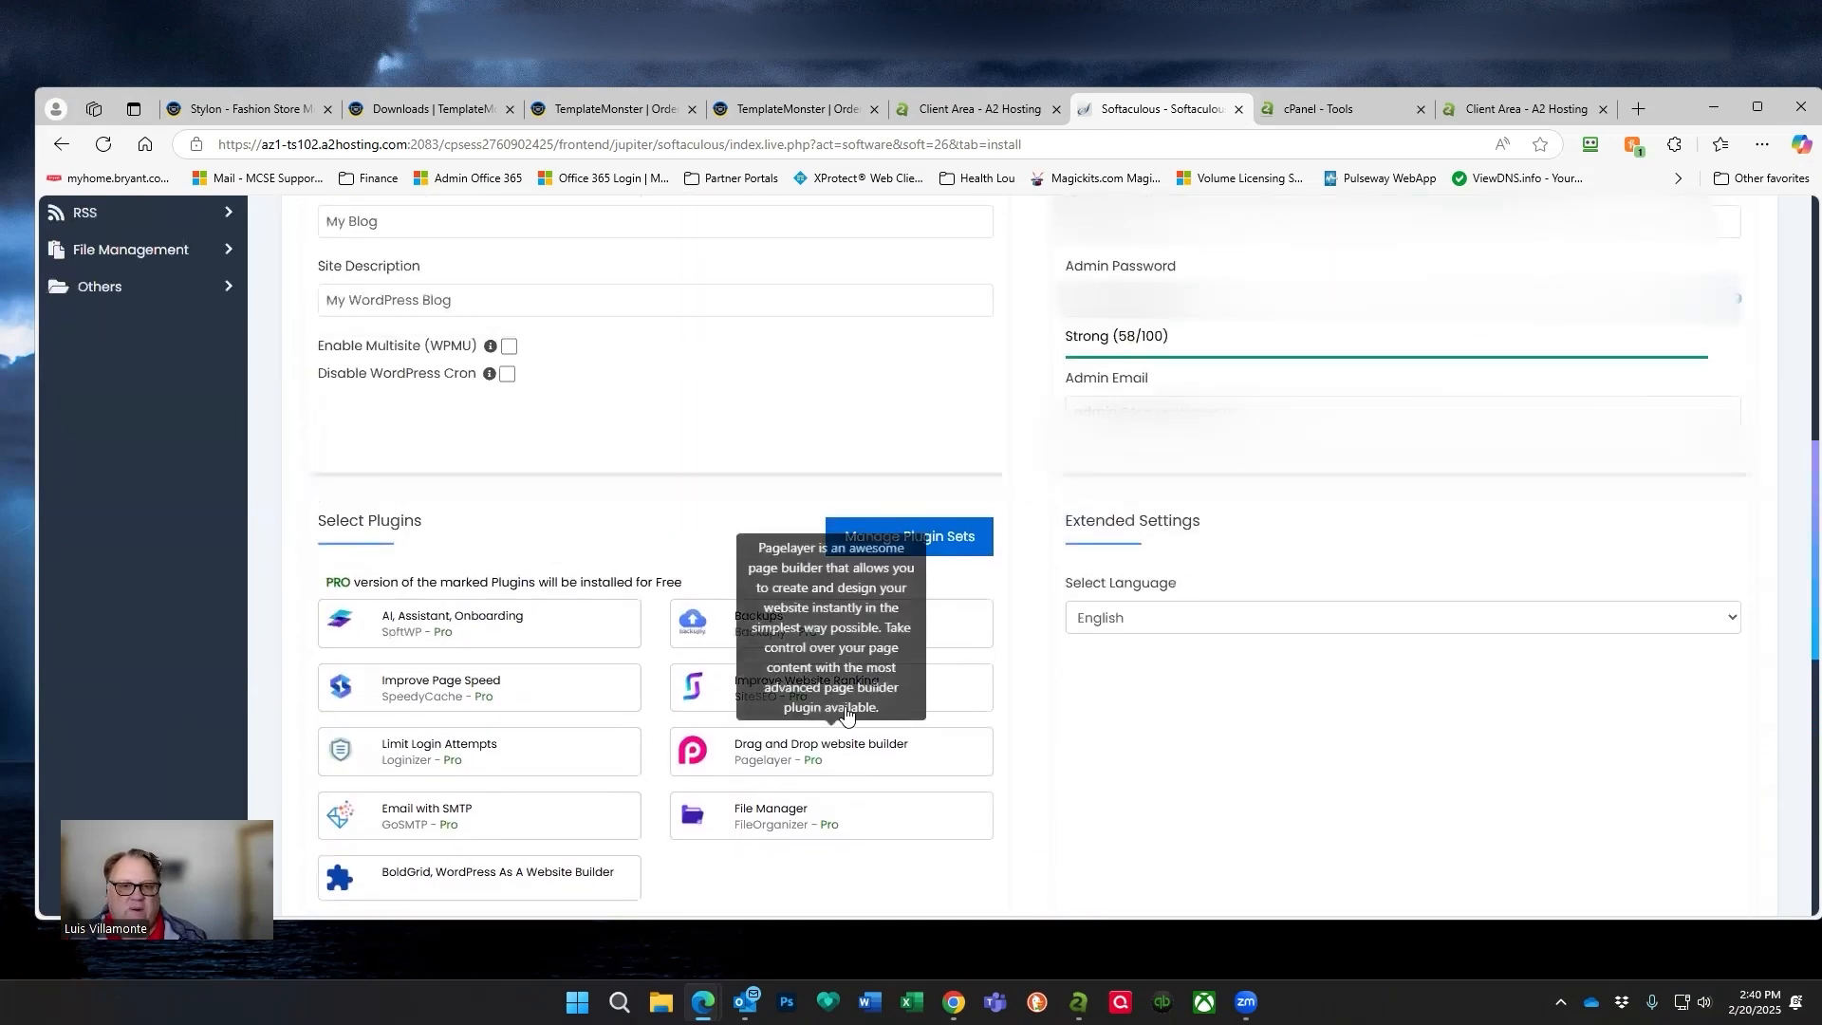
scroll(902, 534, "up", 7)
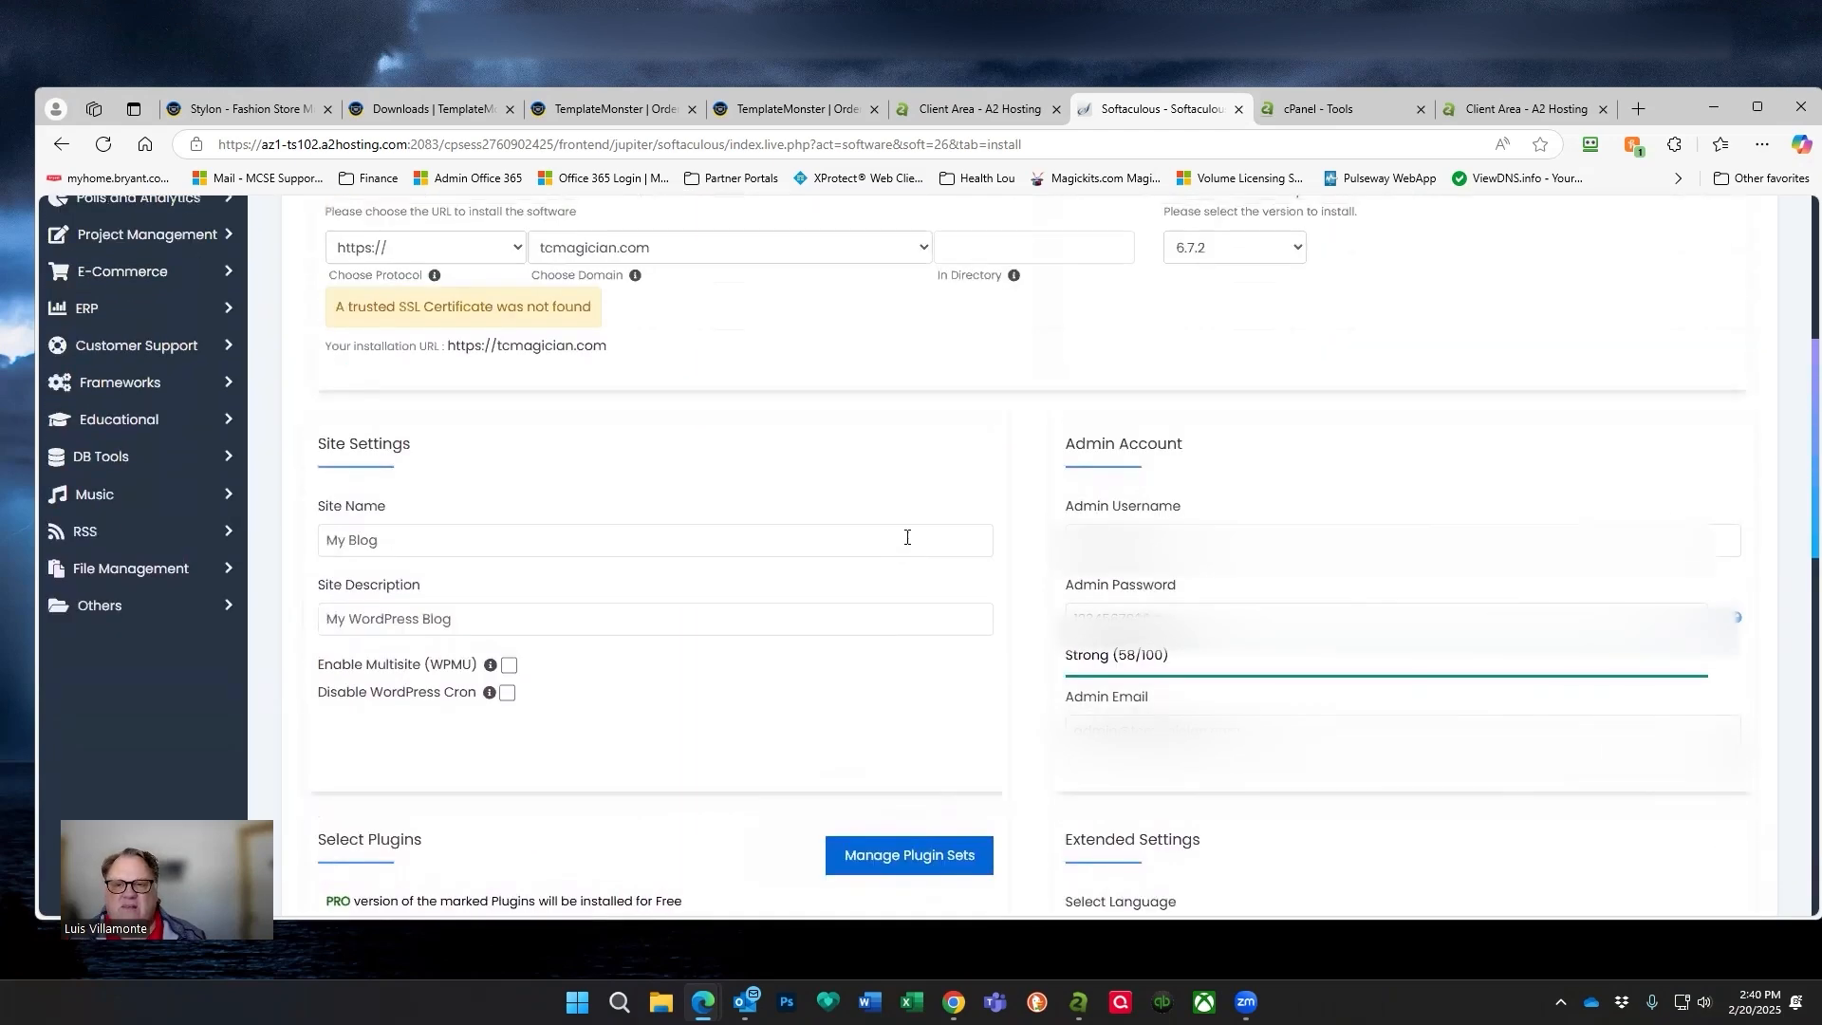
scroll(906, 546, "down", 16)
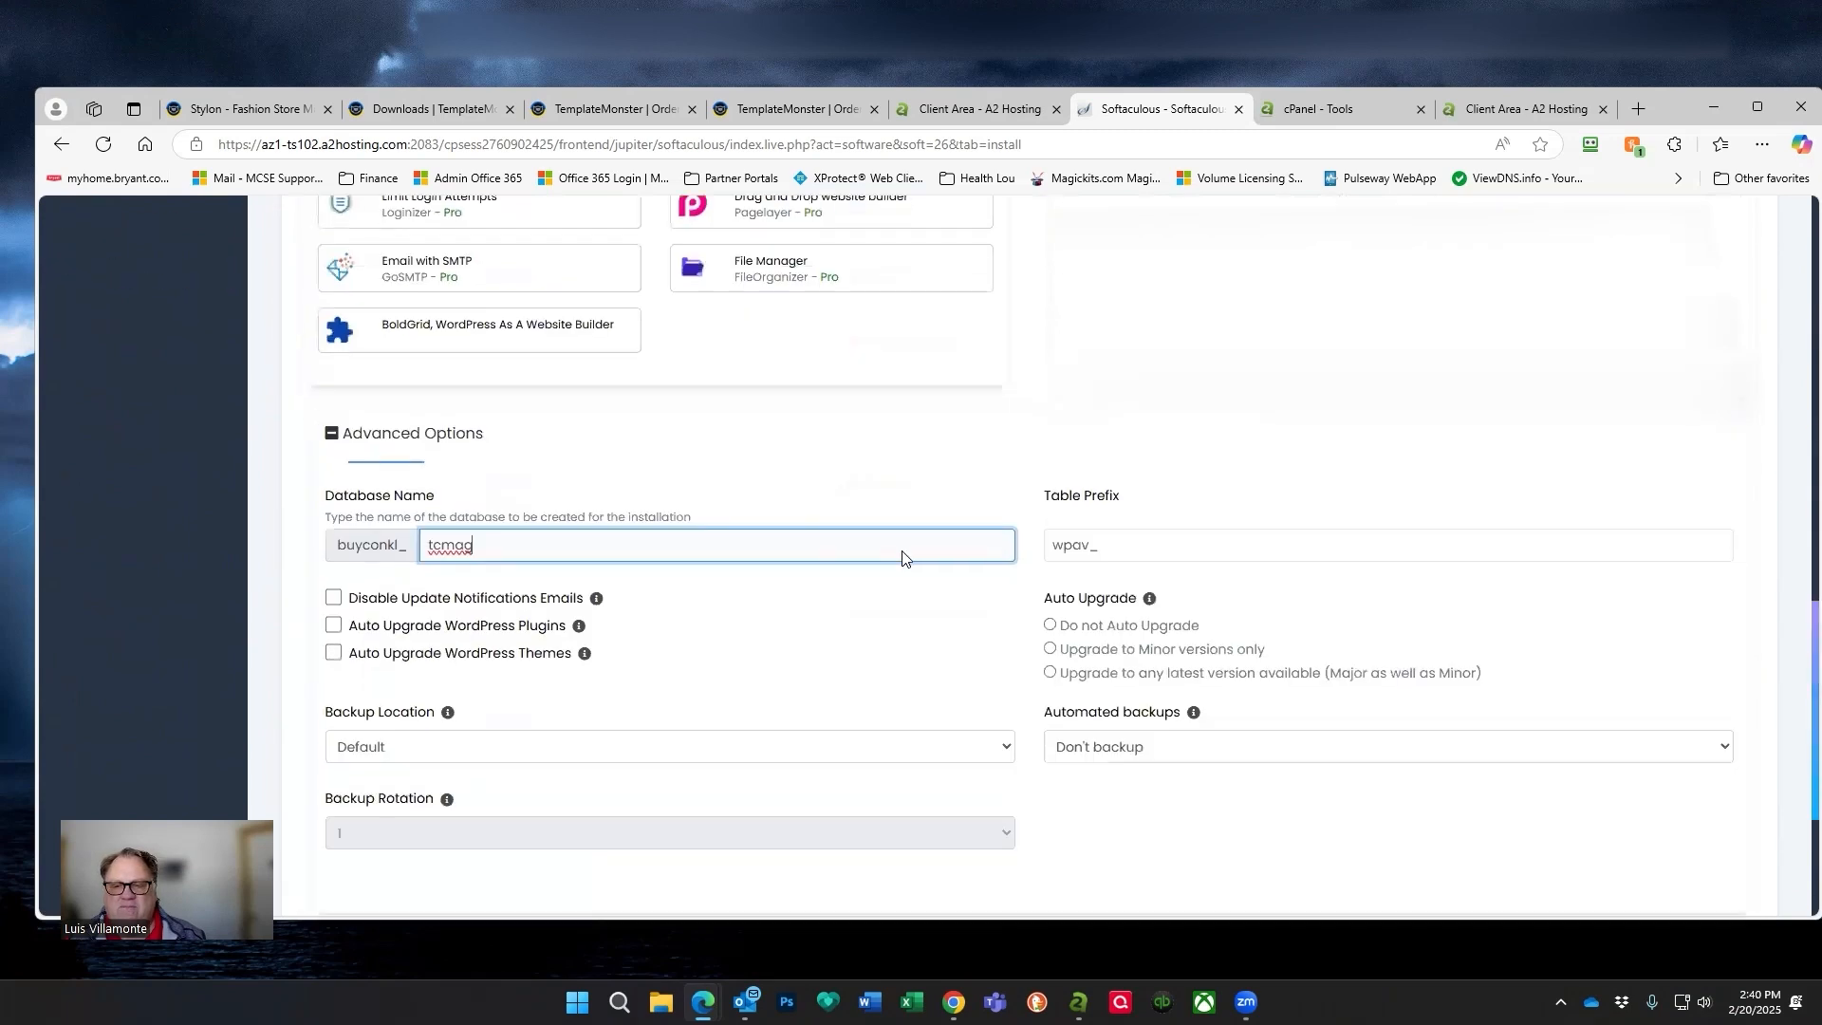
scroll(968, 594, "up", 6)
scroll(980, 596, "up", 8)
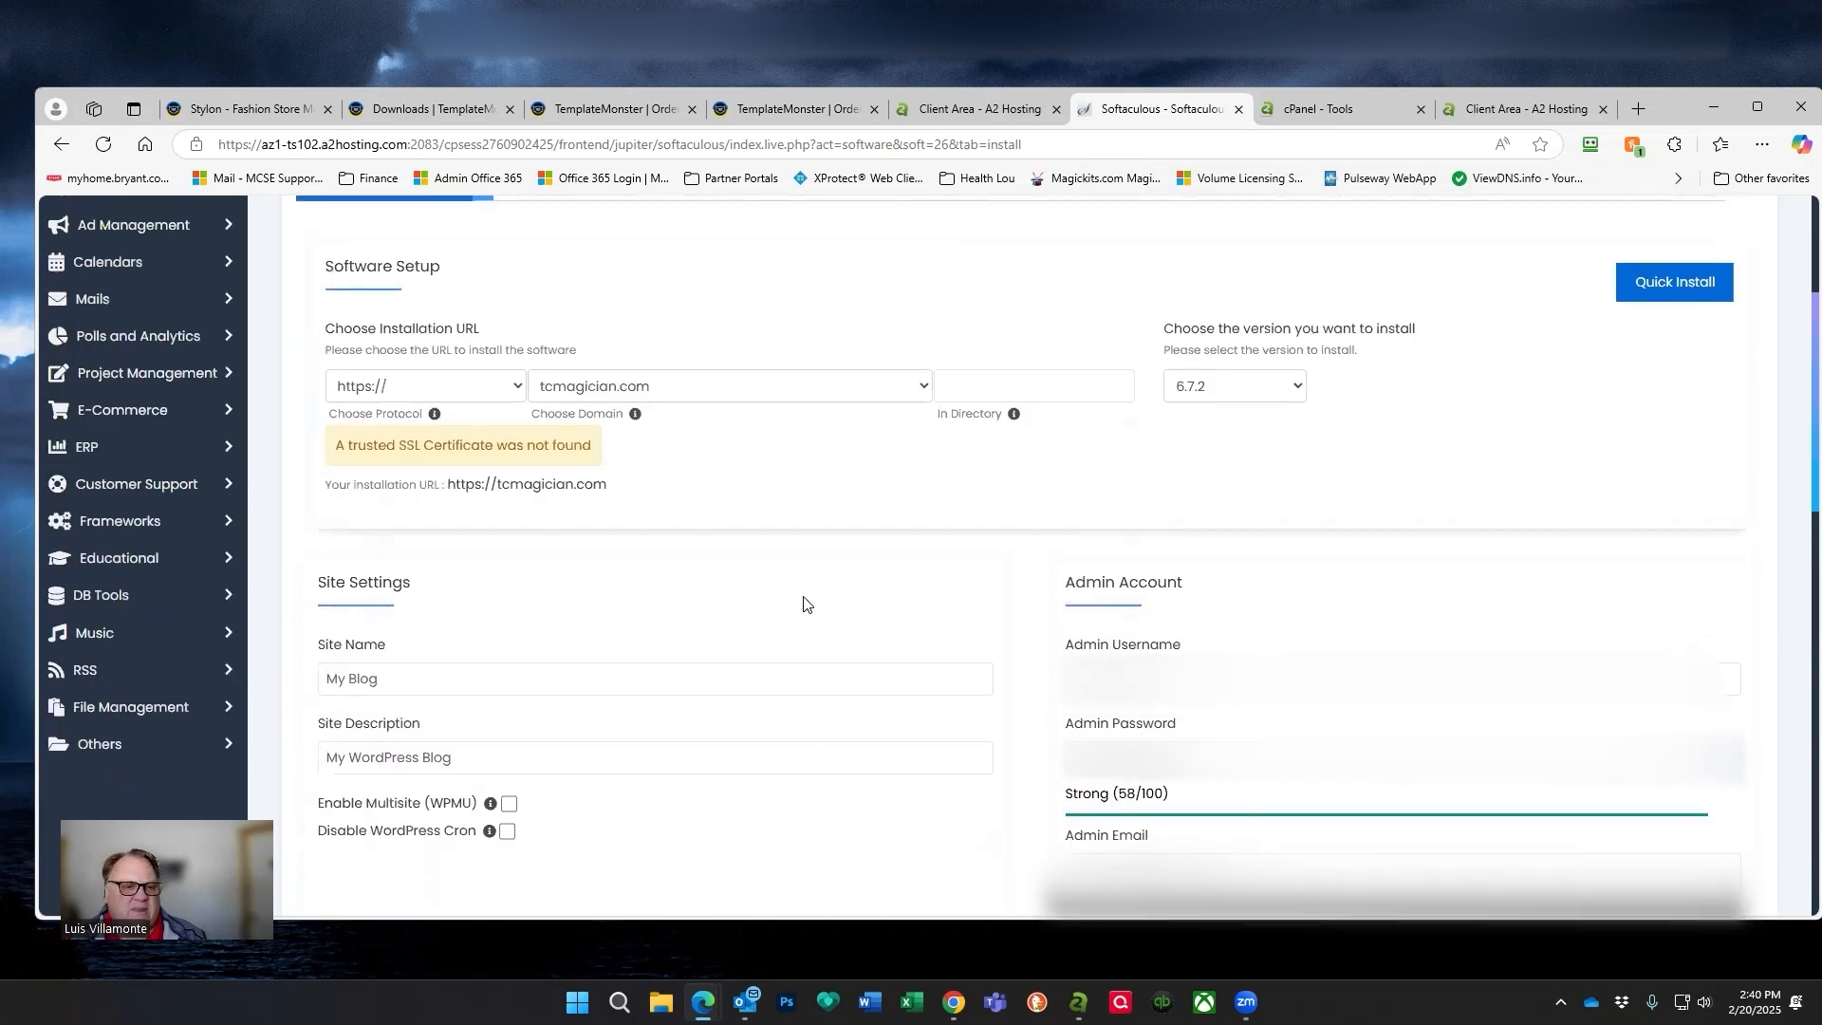
scroll(802, 603, "down", 1)
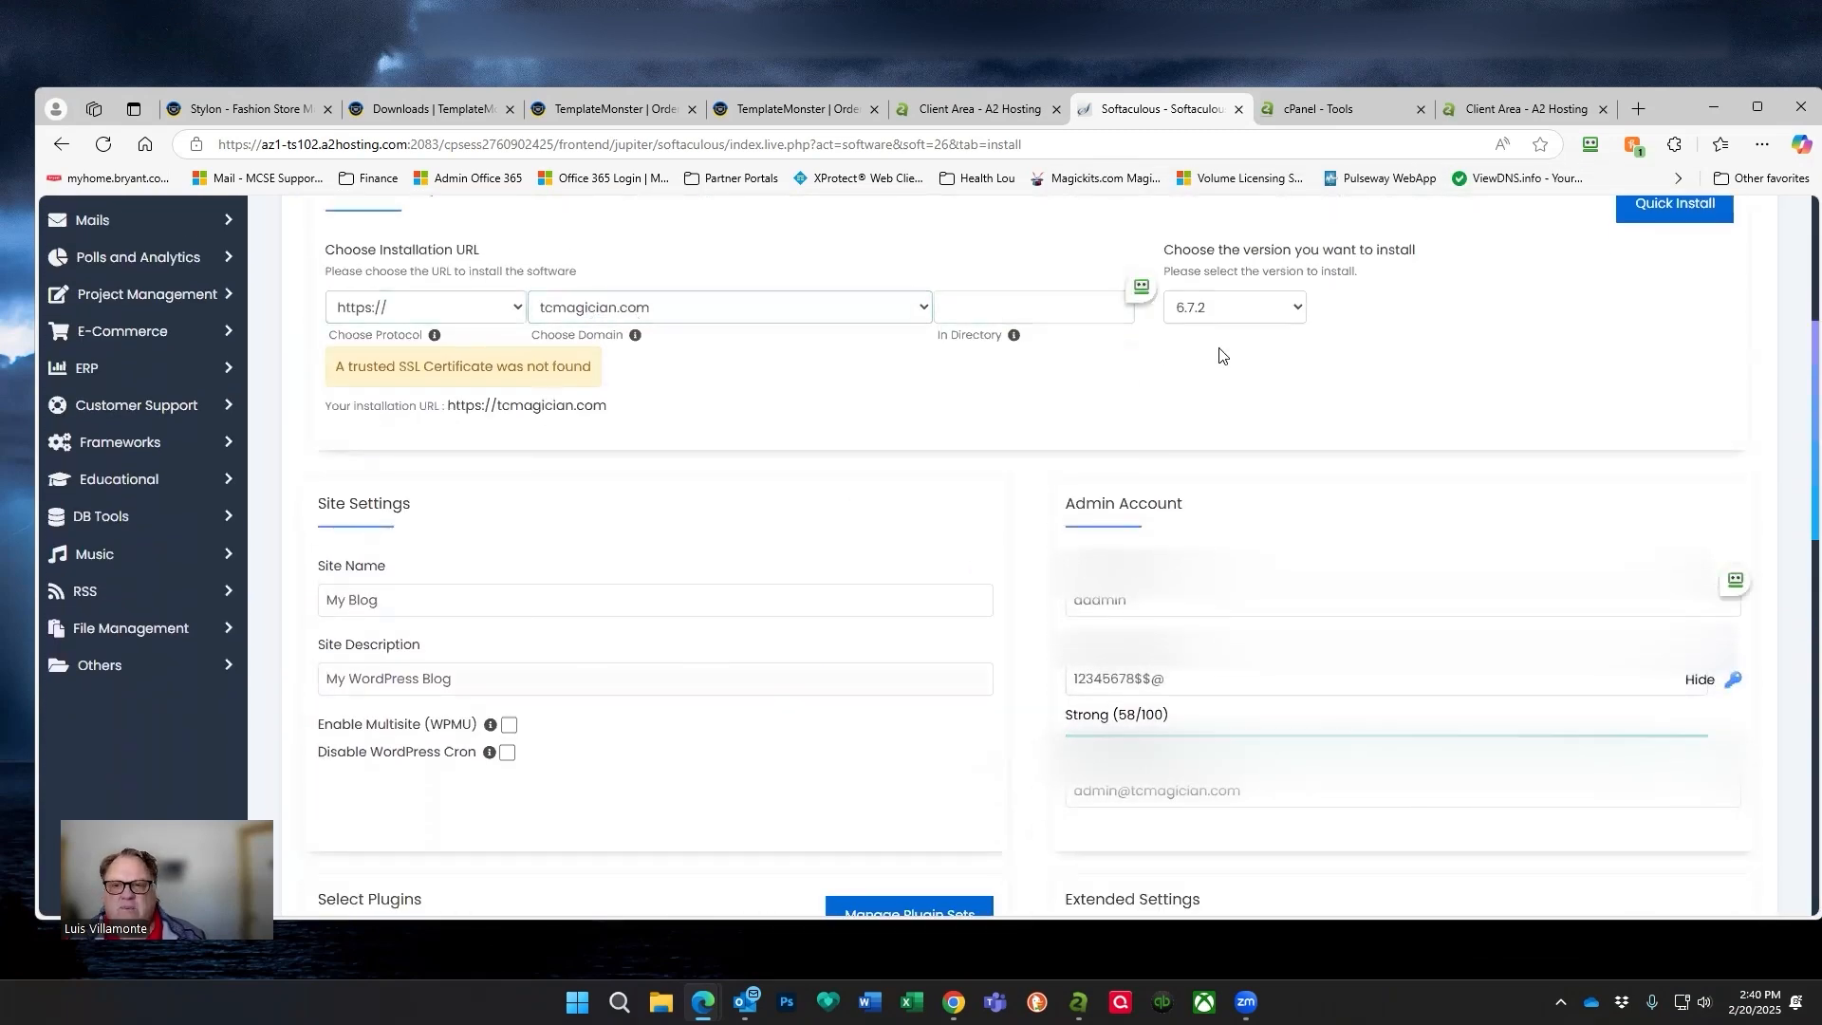
scroll(1162, 628, "down", 4)
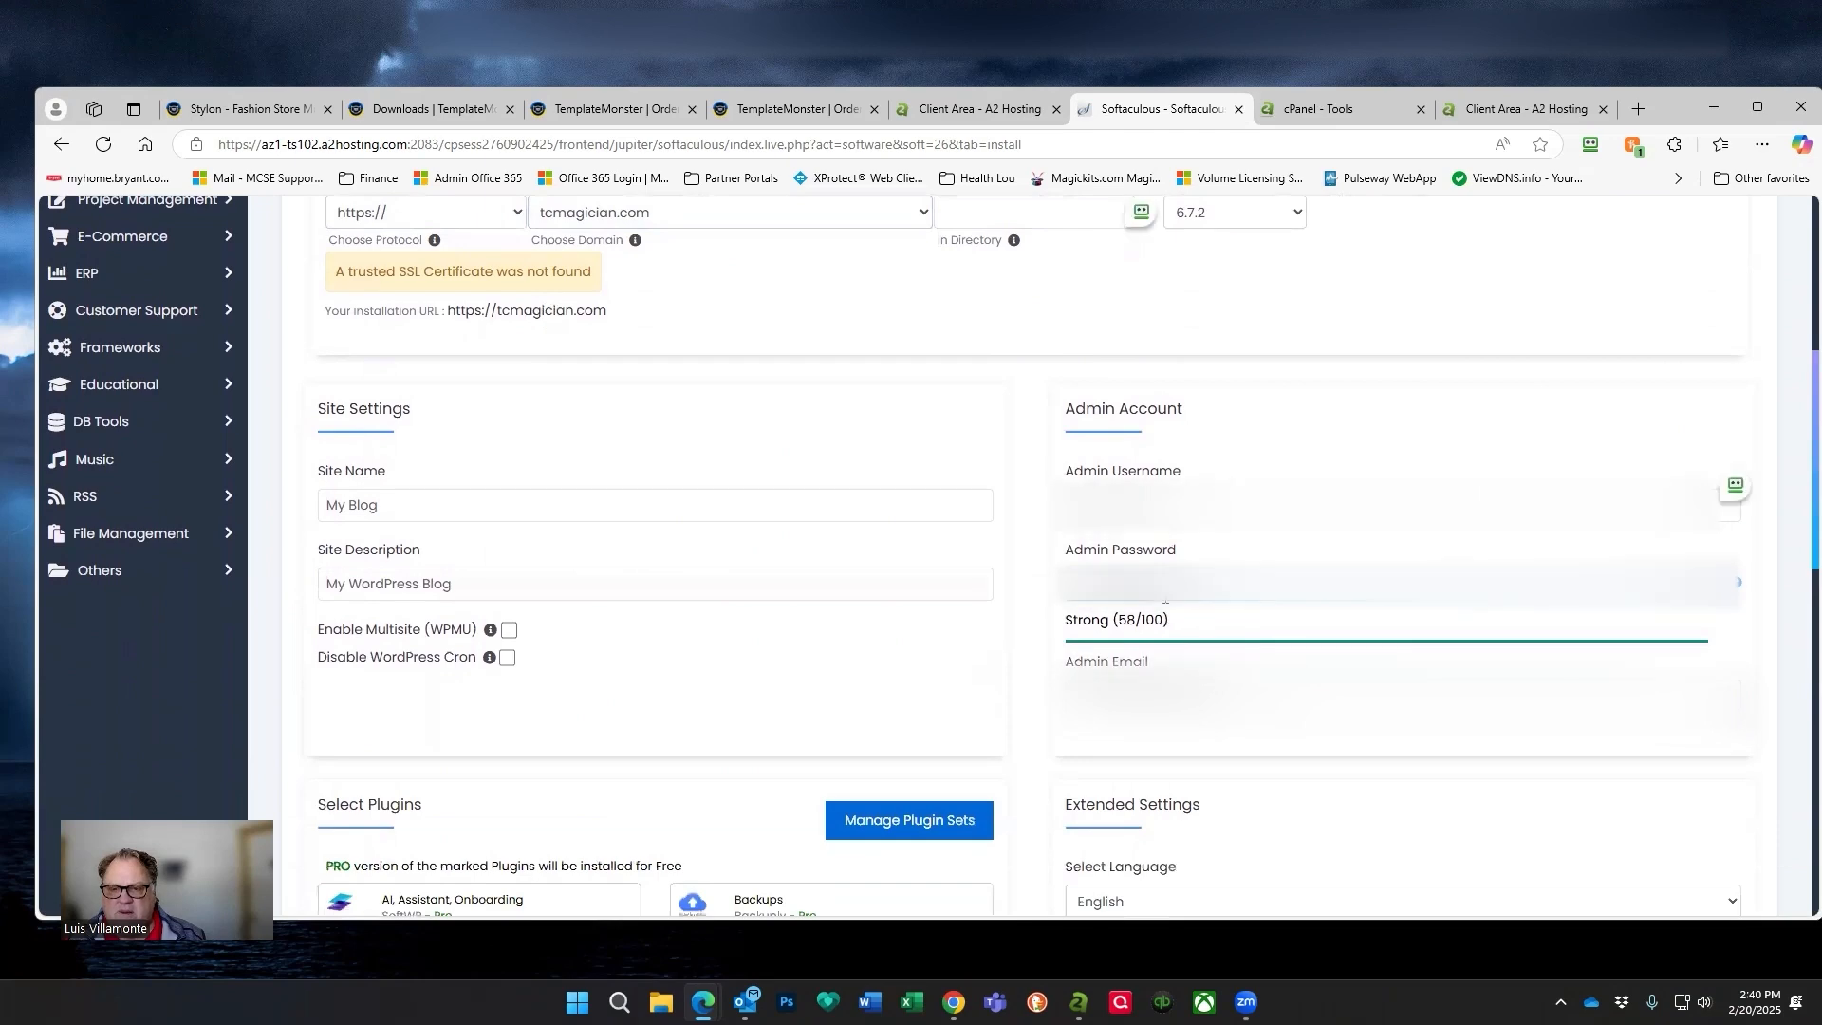
scroll(1163, 627, "down", 3)
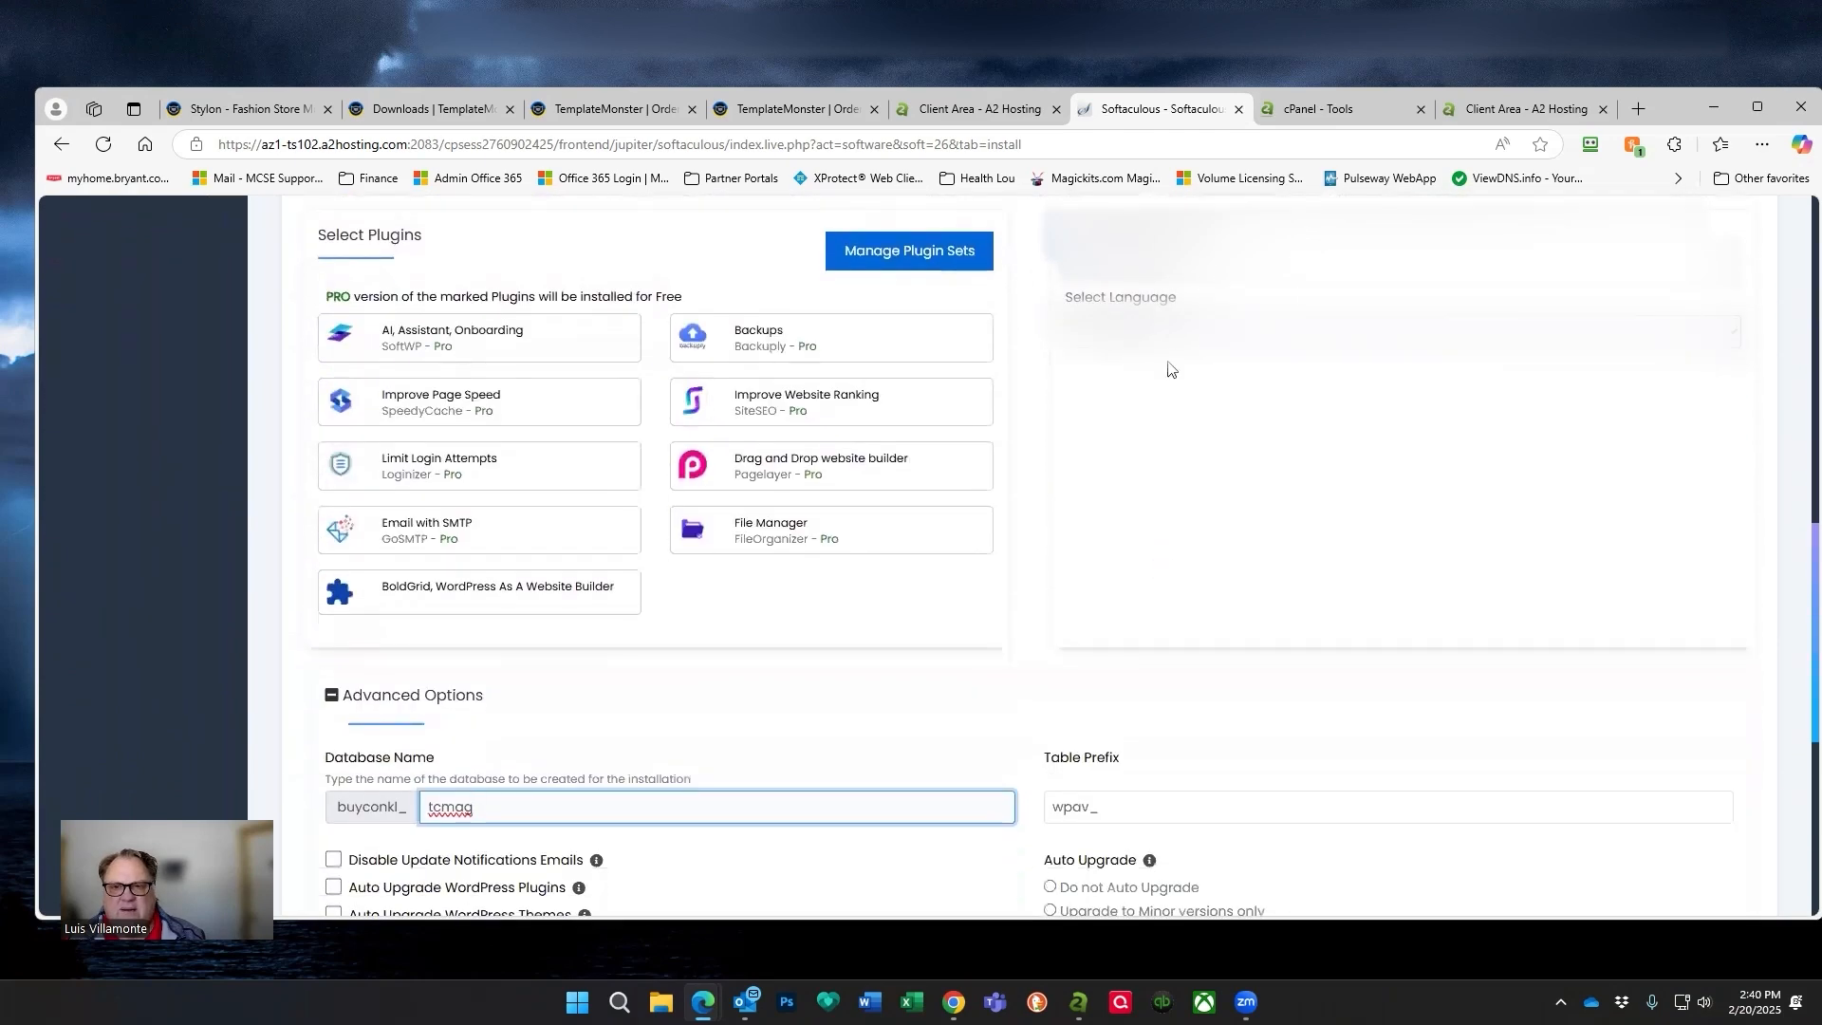
scroll(1166, 361, "up", 2)
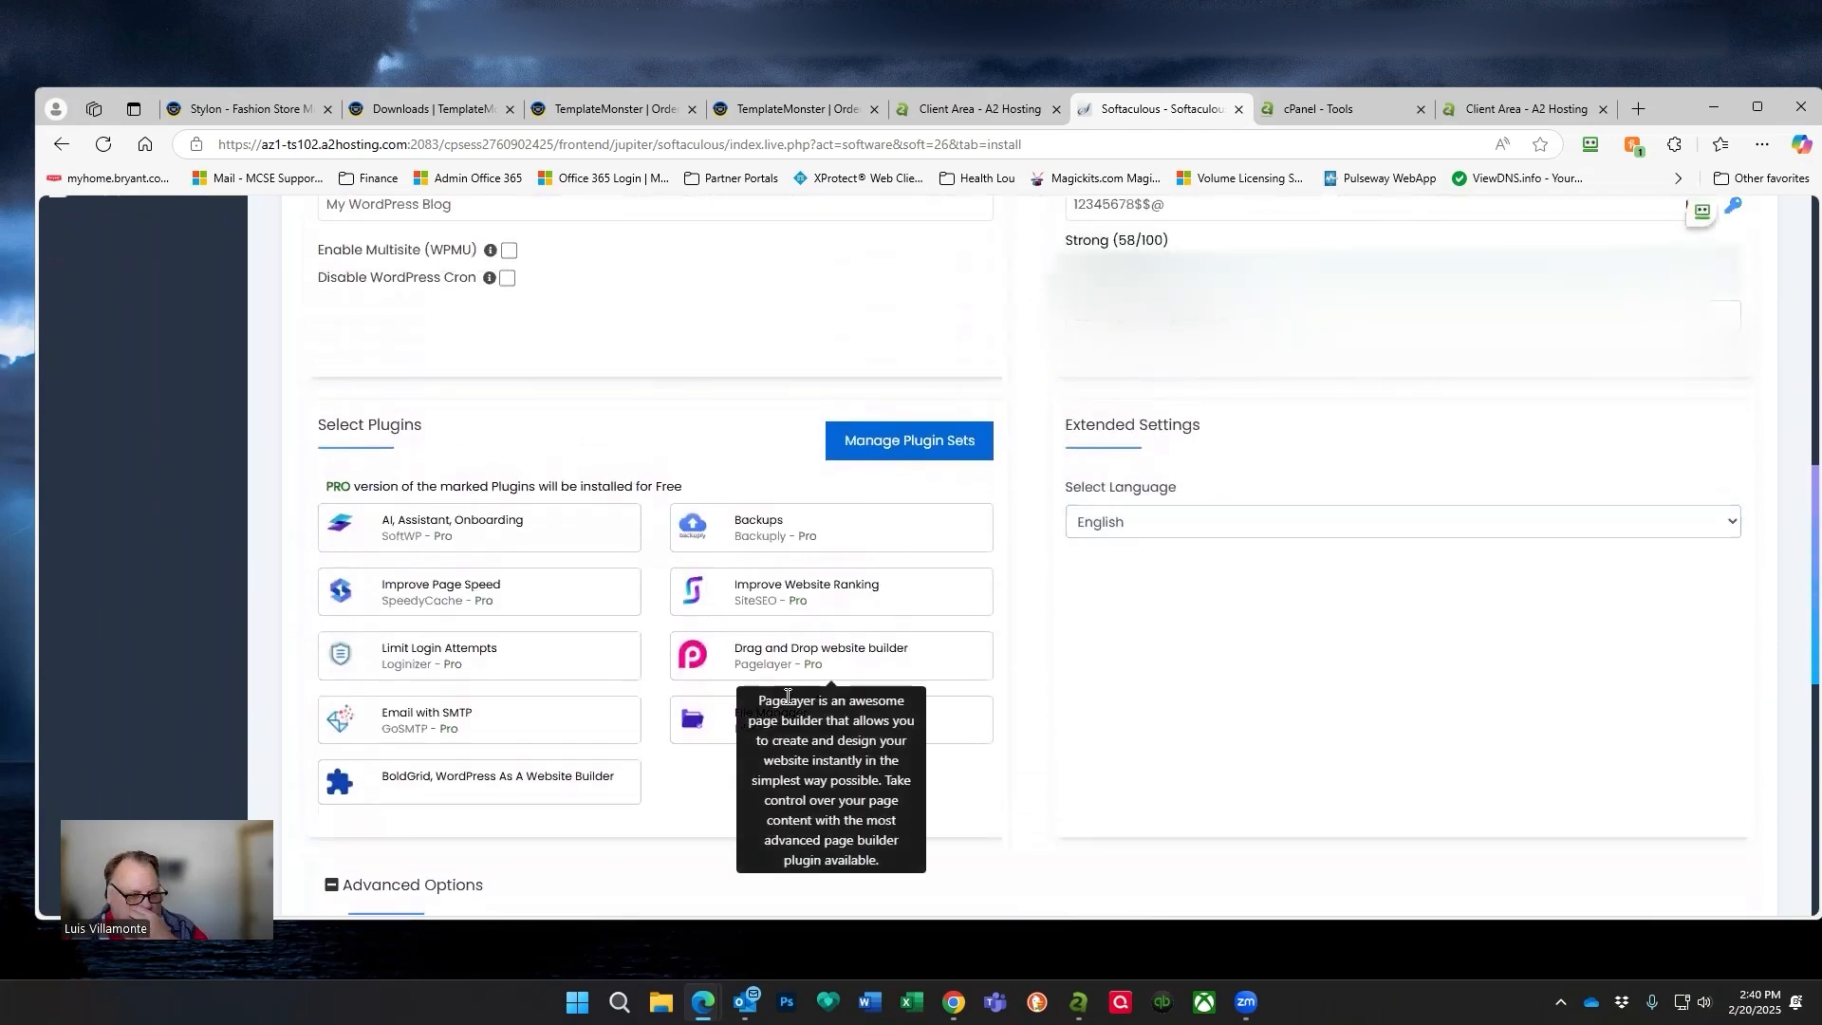
Run the WordPress installation and decline updating the saved login in the password manager.
scroll(816, 722, "down", 3)
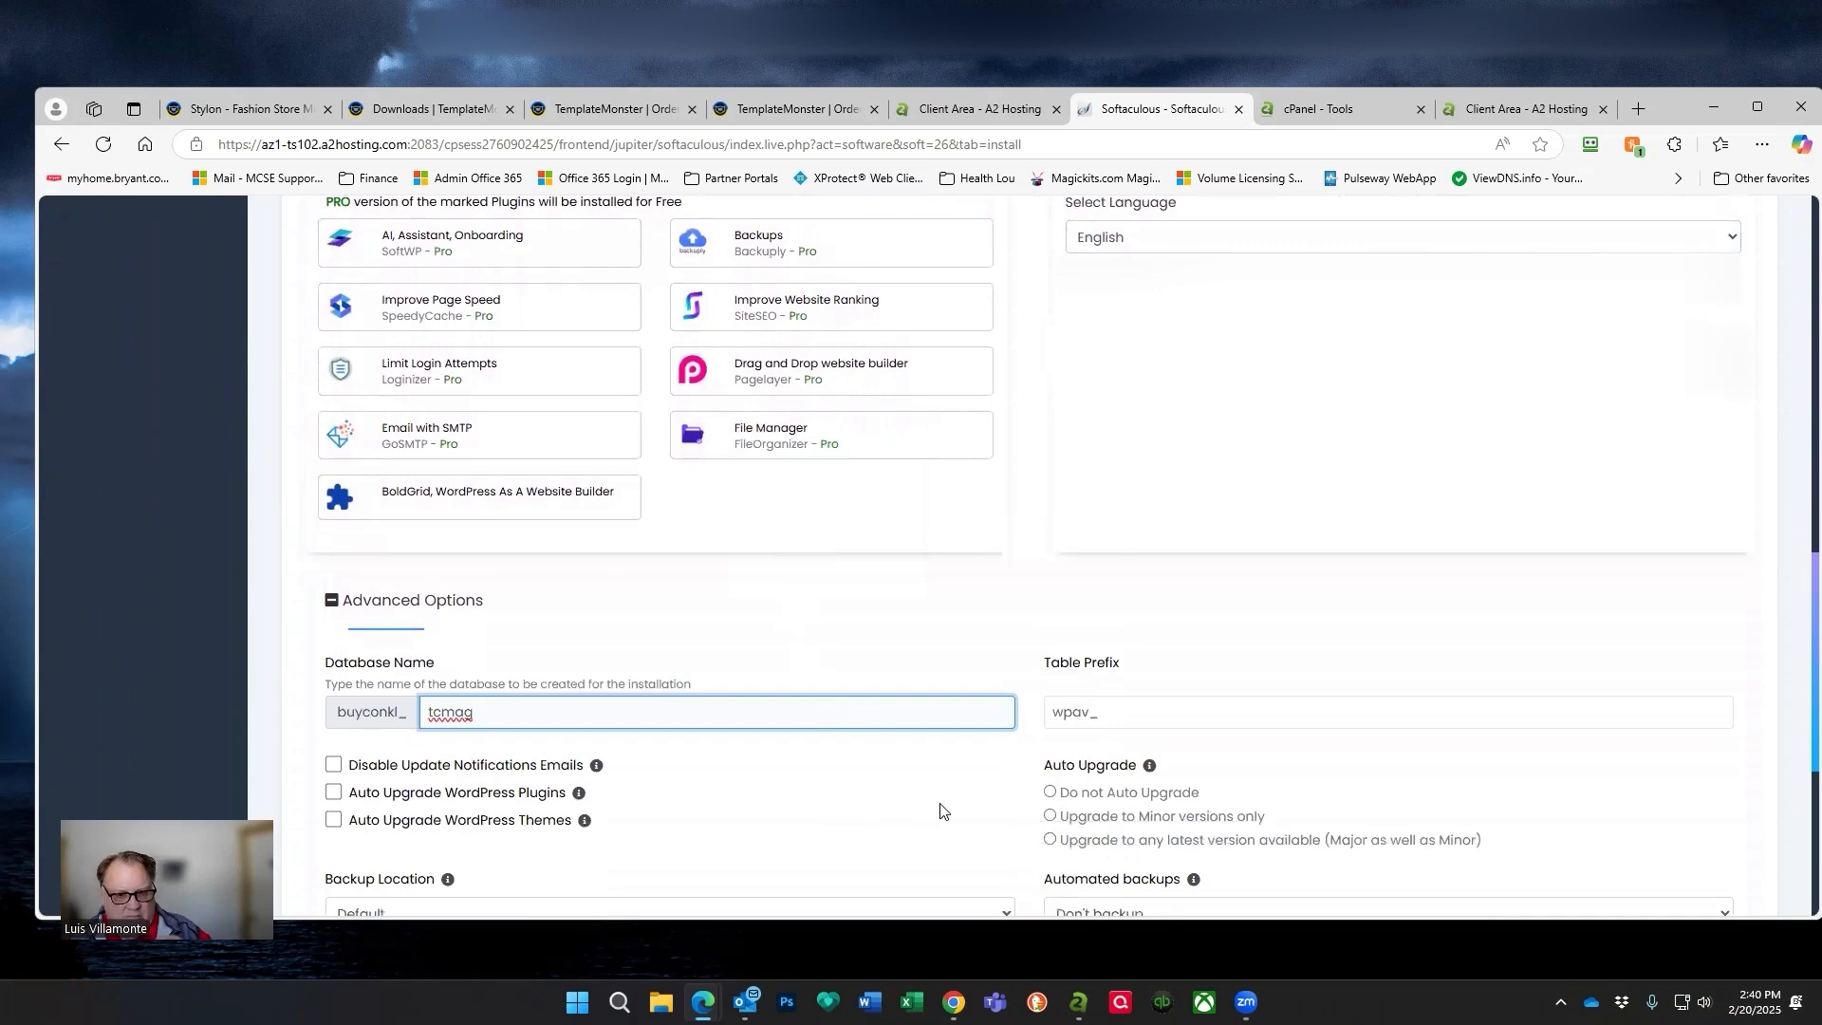
scroll(1044, 579, "down", 3)
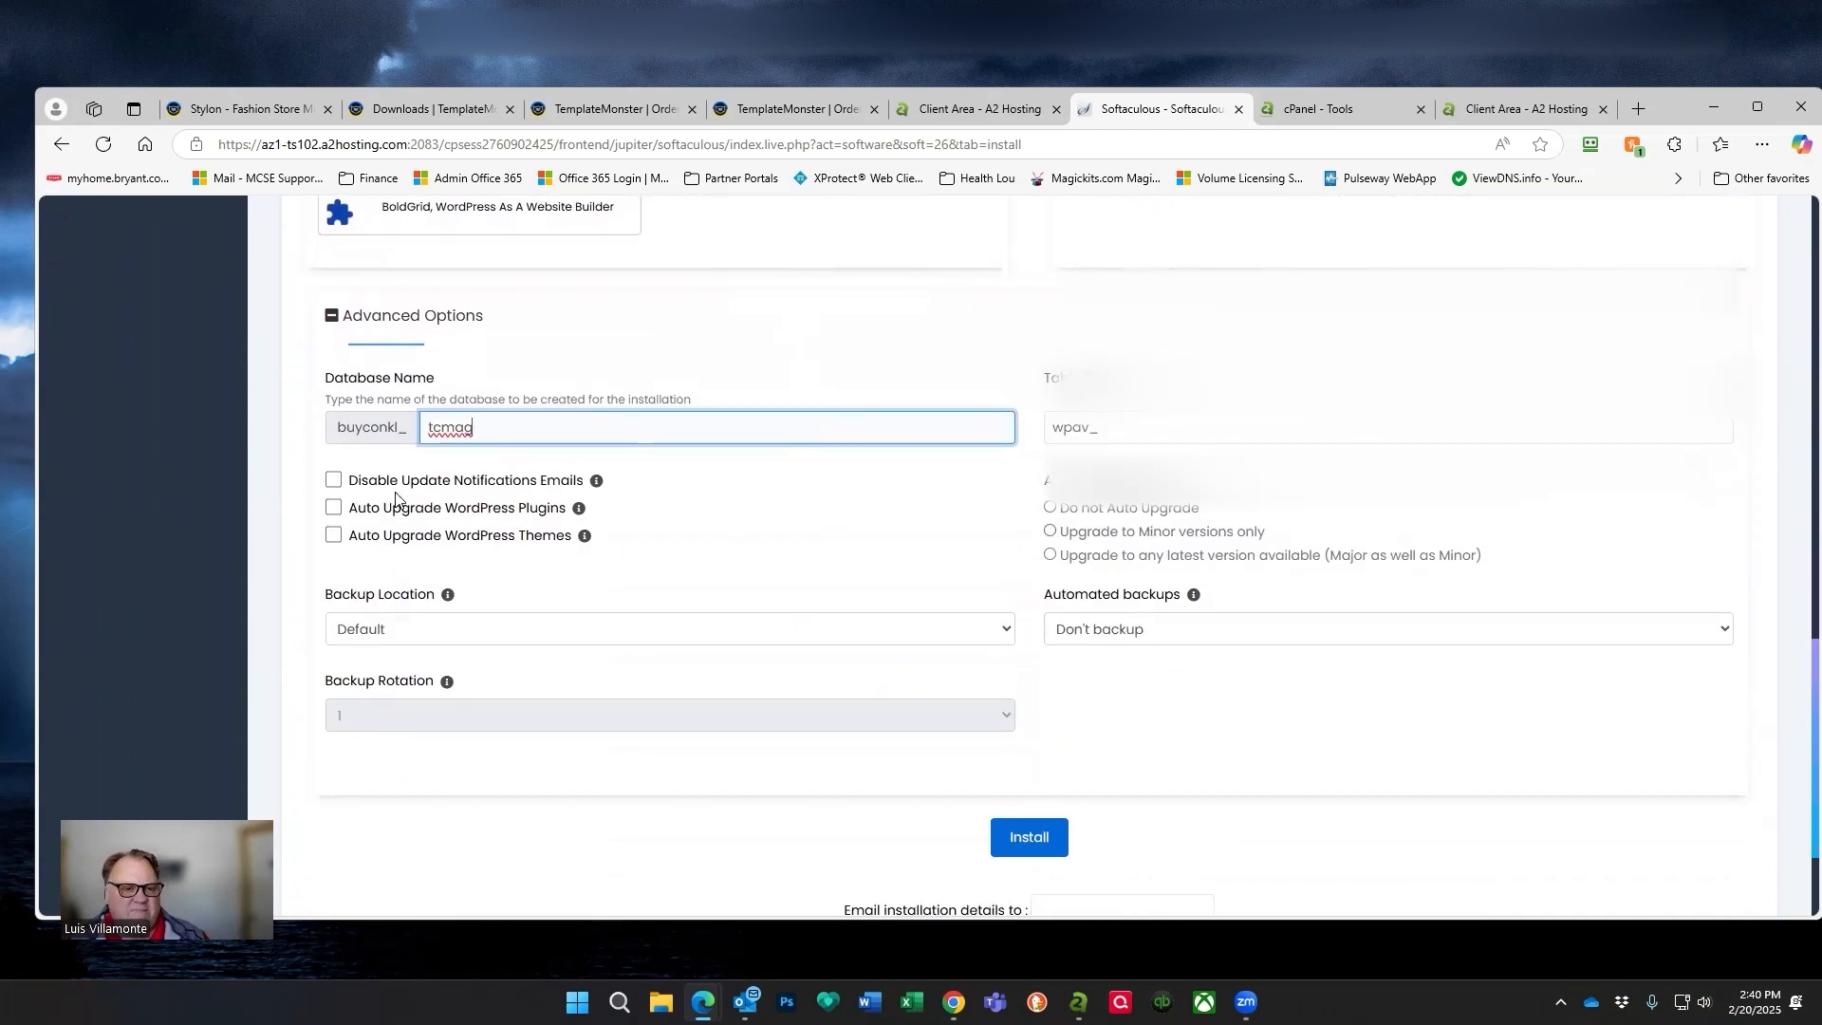
left_click(1043, 839)
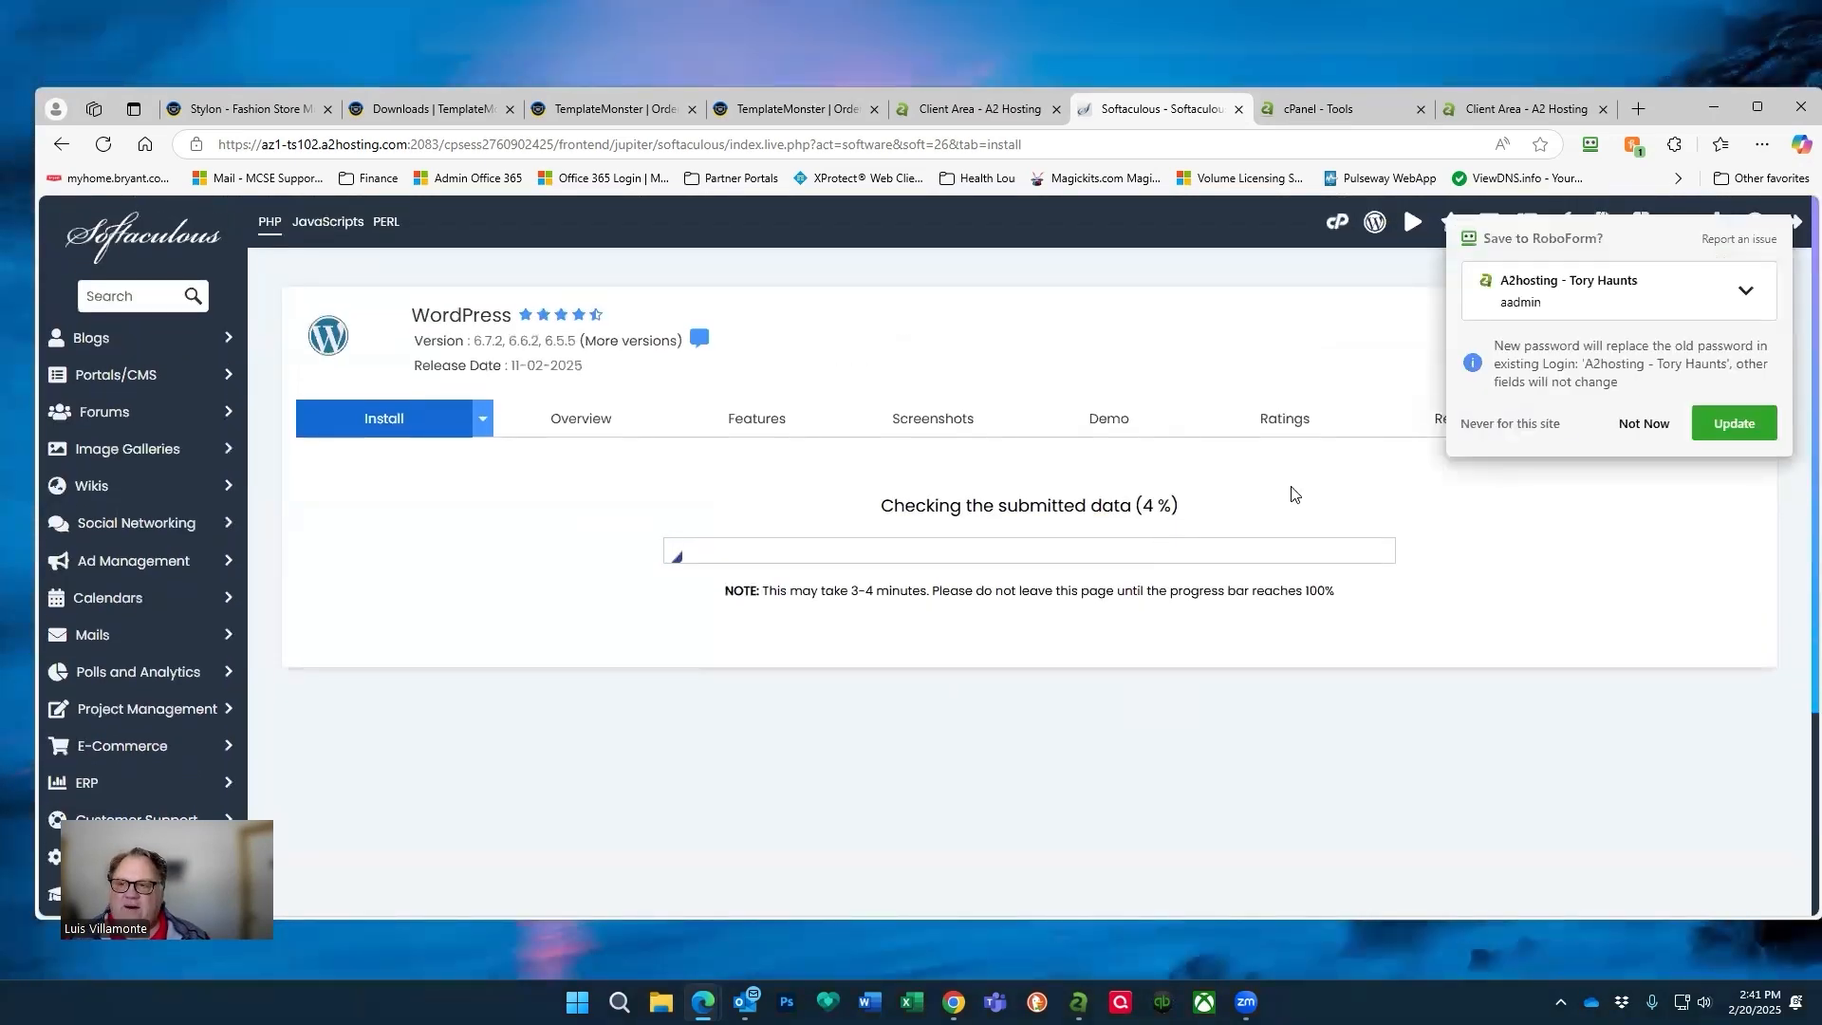
left_click(1642, 422)
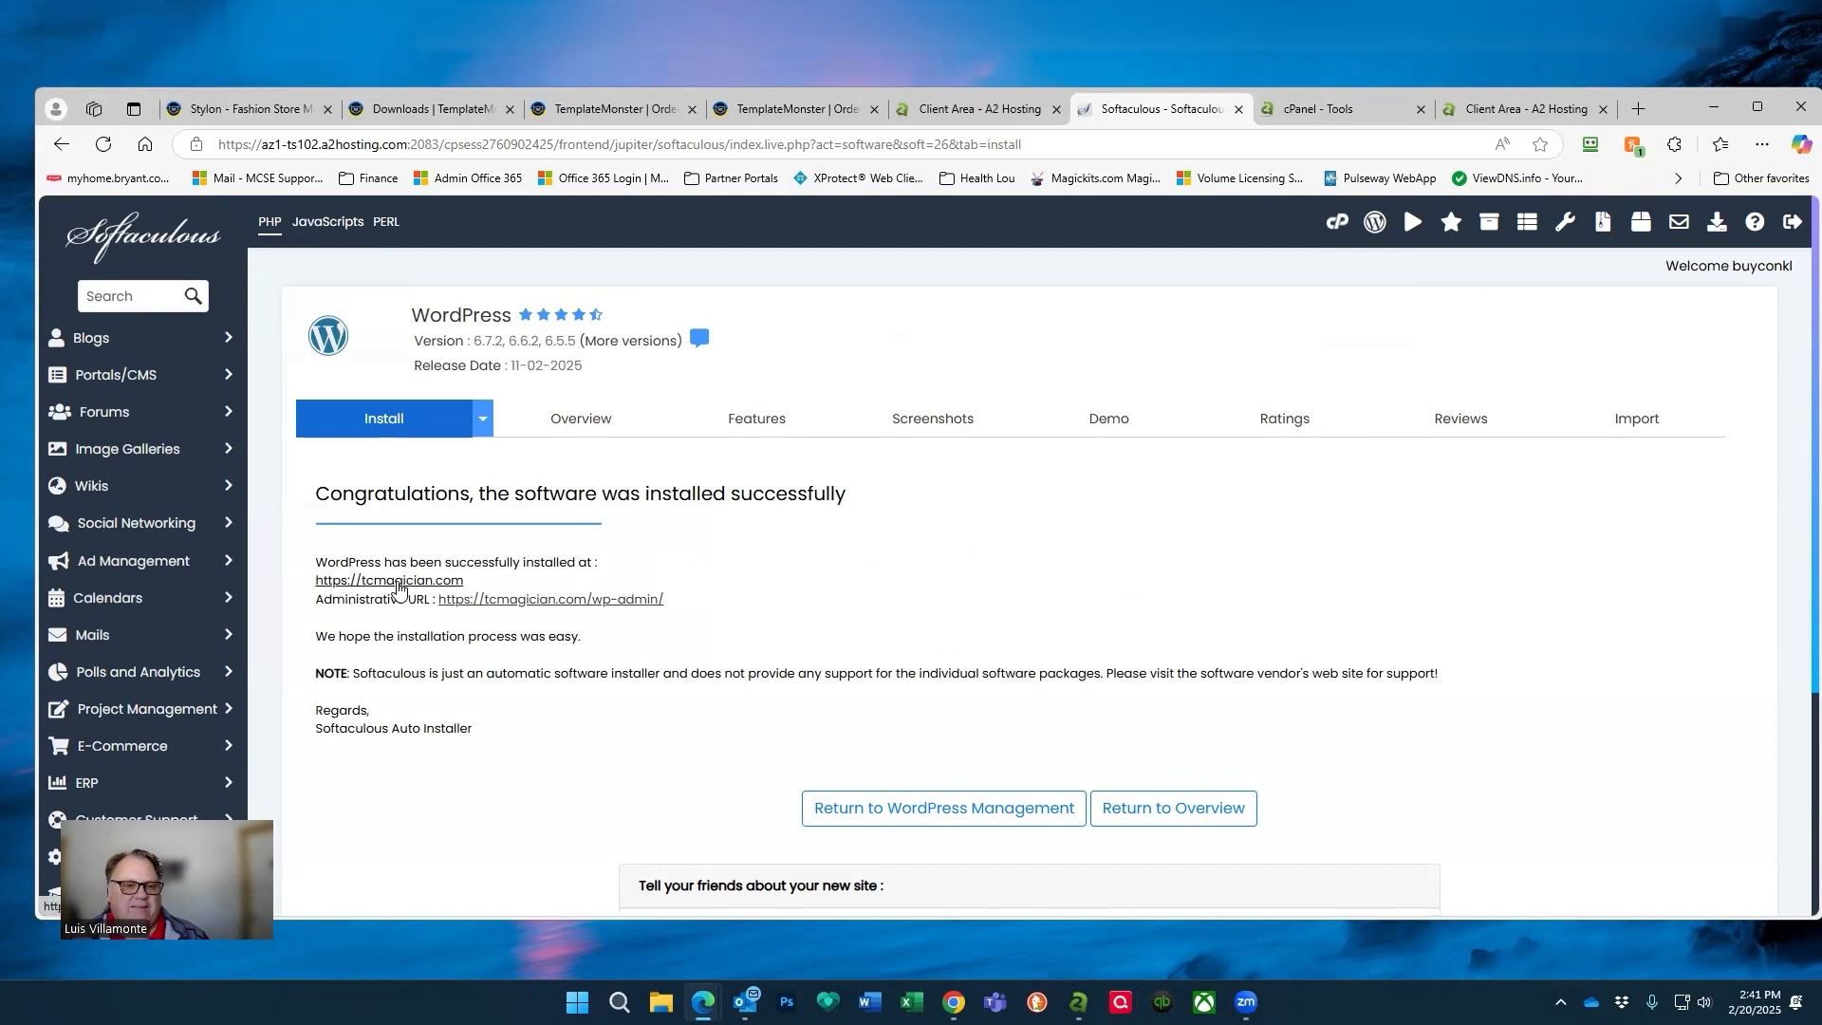
Open the newly installed tcmagician.com site and continue past the browser's certificate warning.
left_click(399, 582)
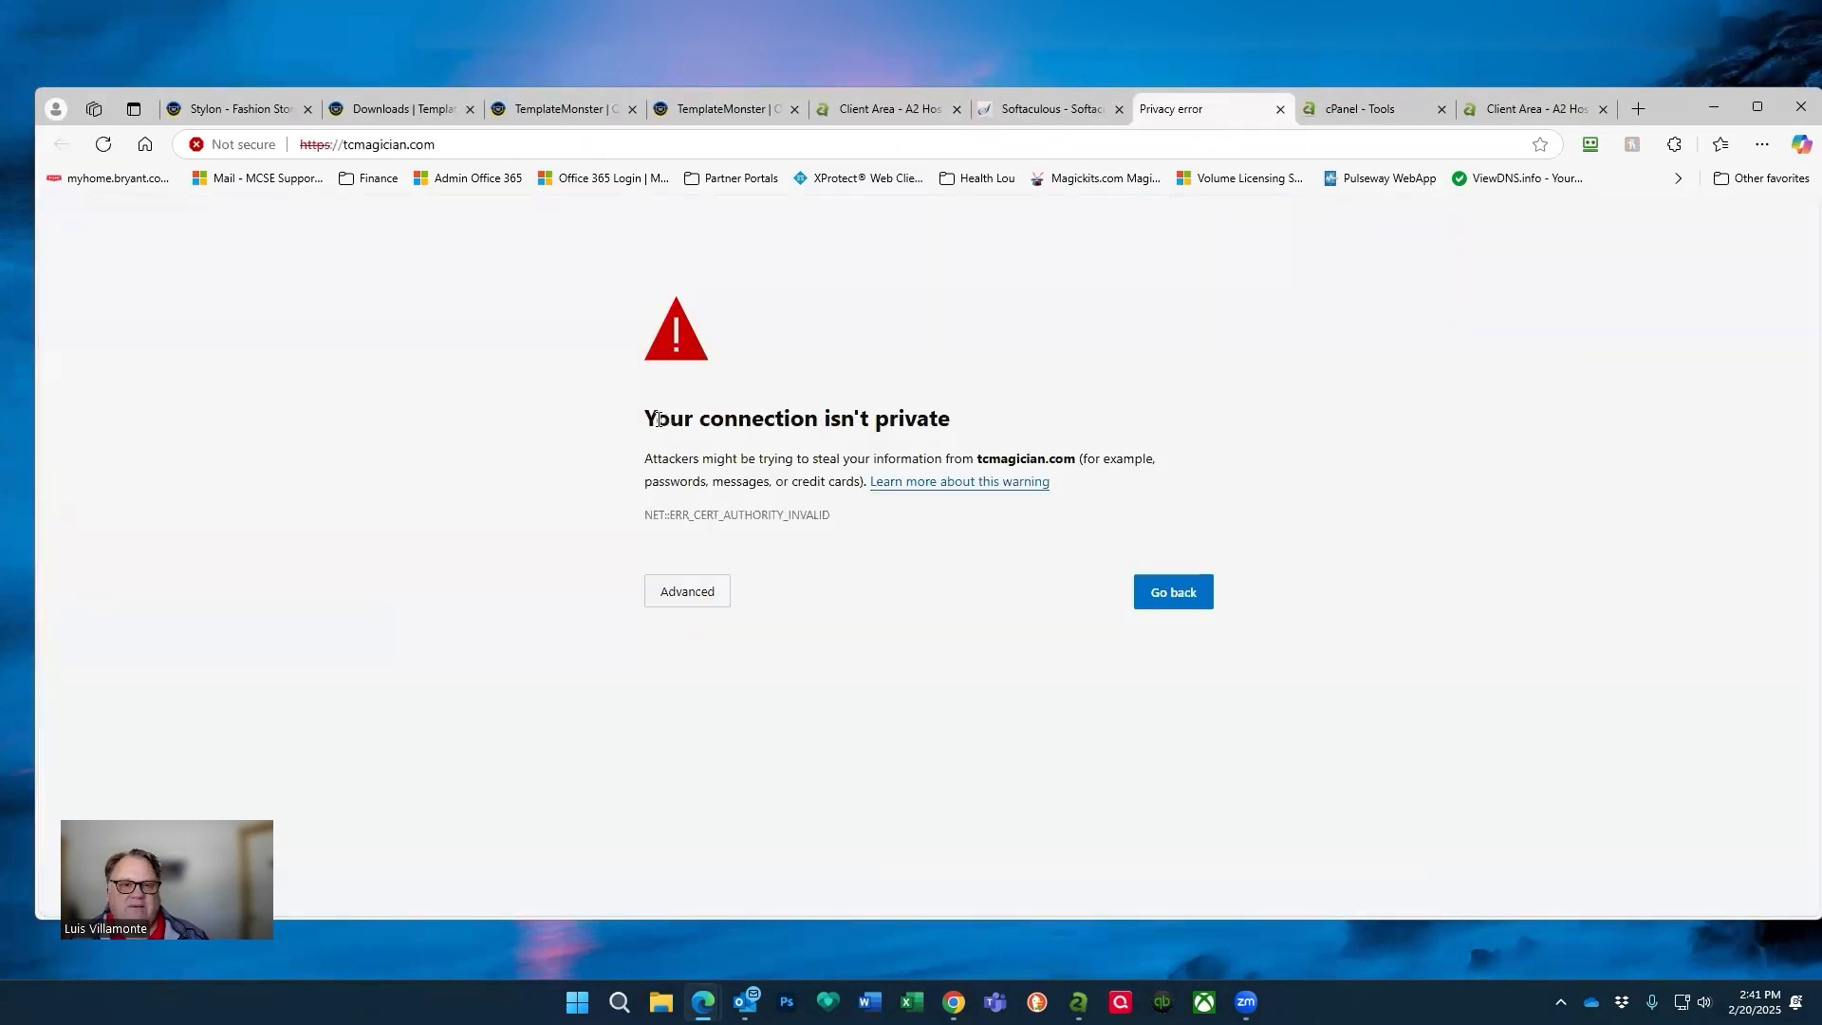
left_click_drag(658, 419, 927, 461)
key("ctrl+shift+e")
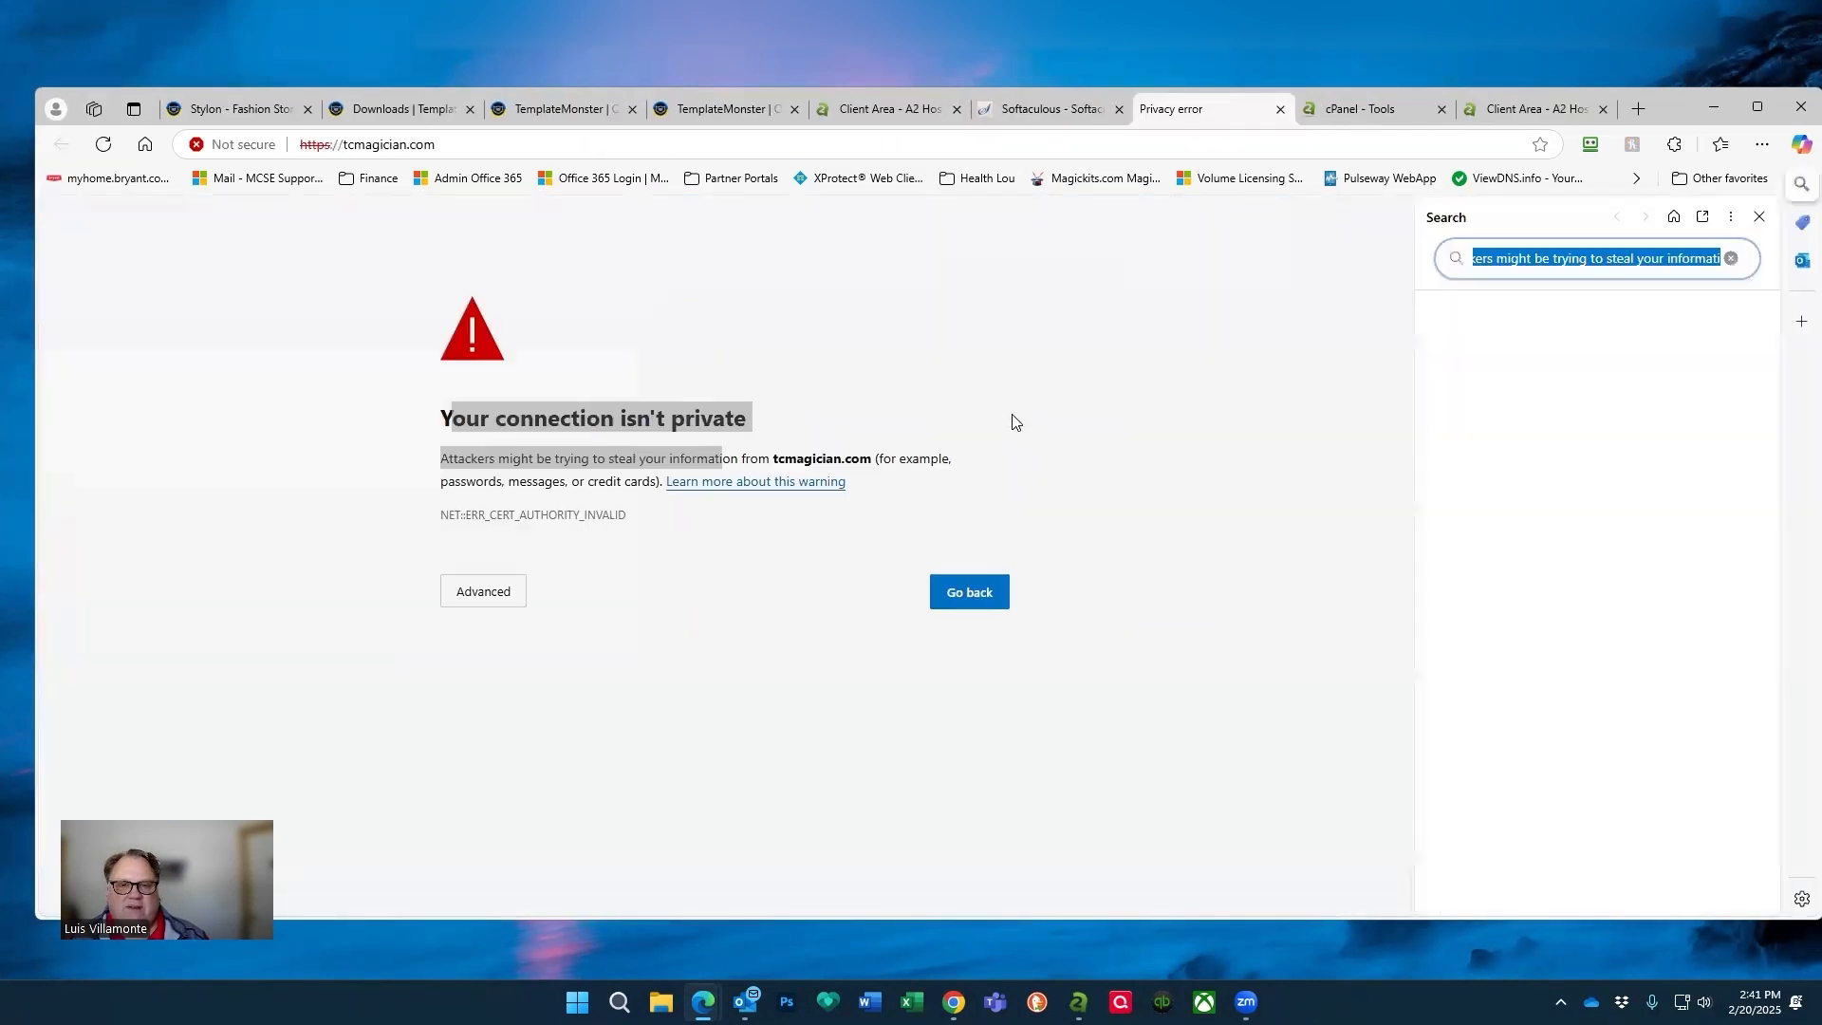
left_click(1759, 217)
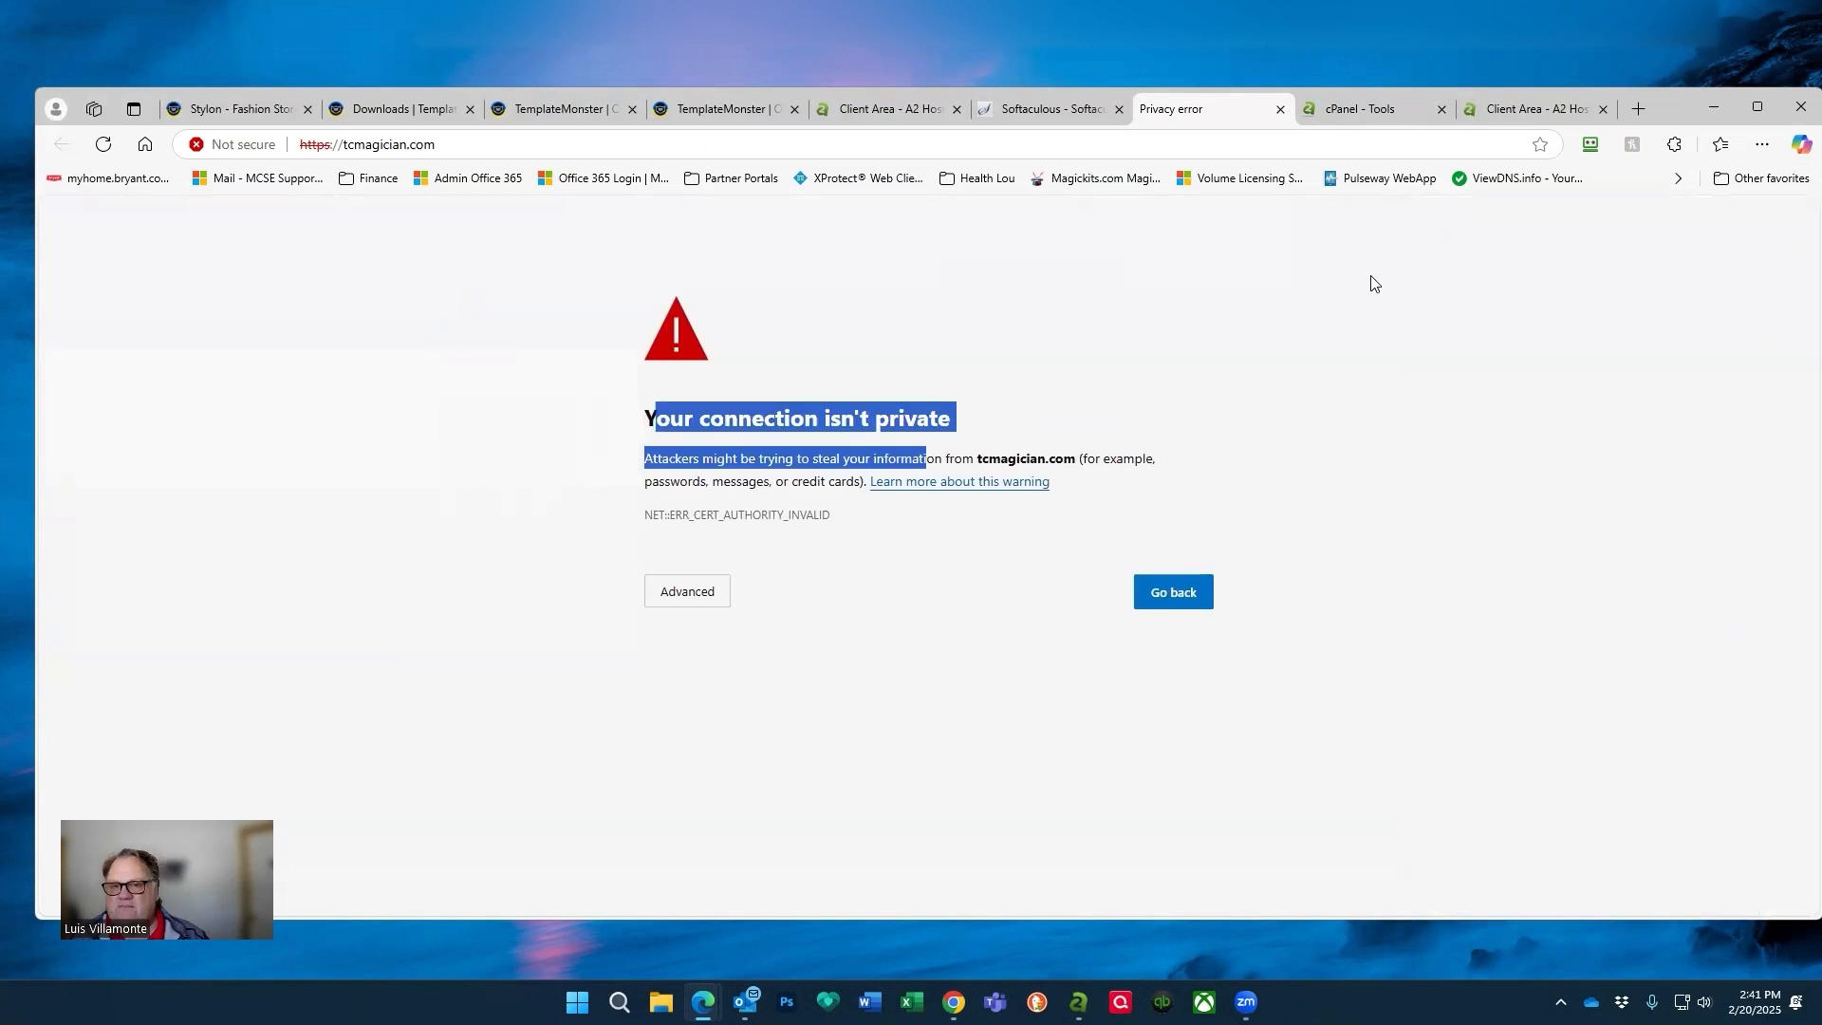
left_click(710, 594)
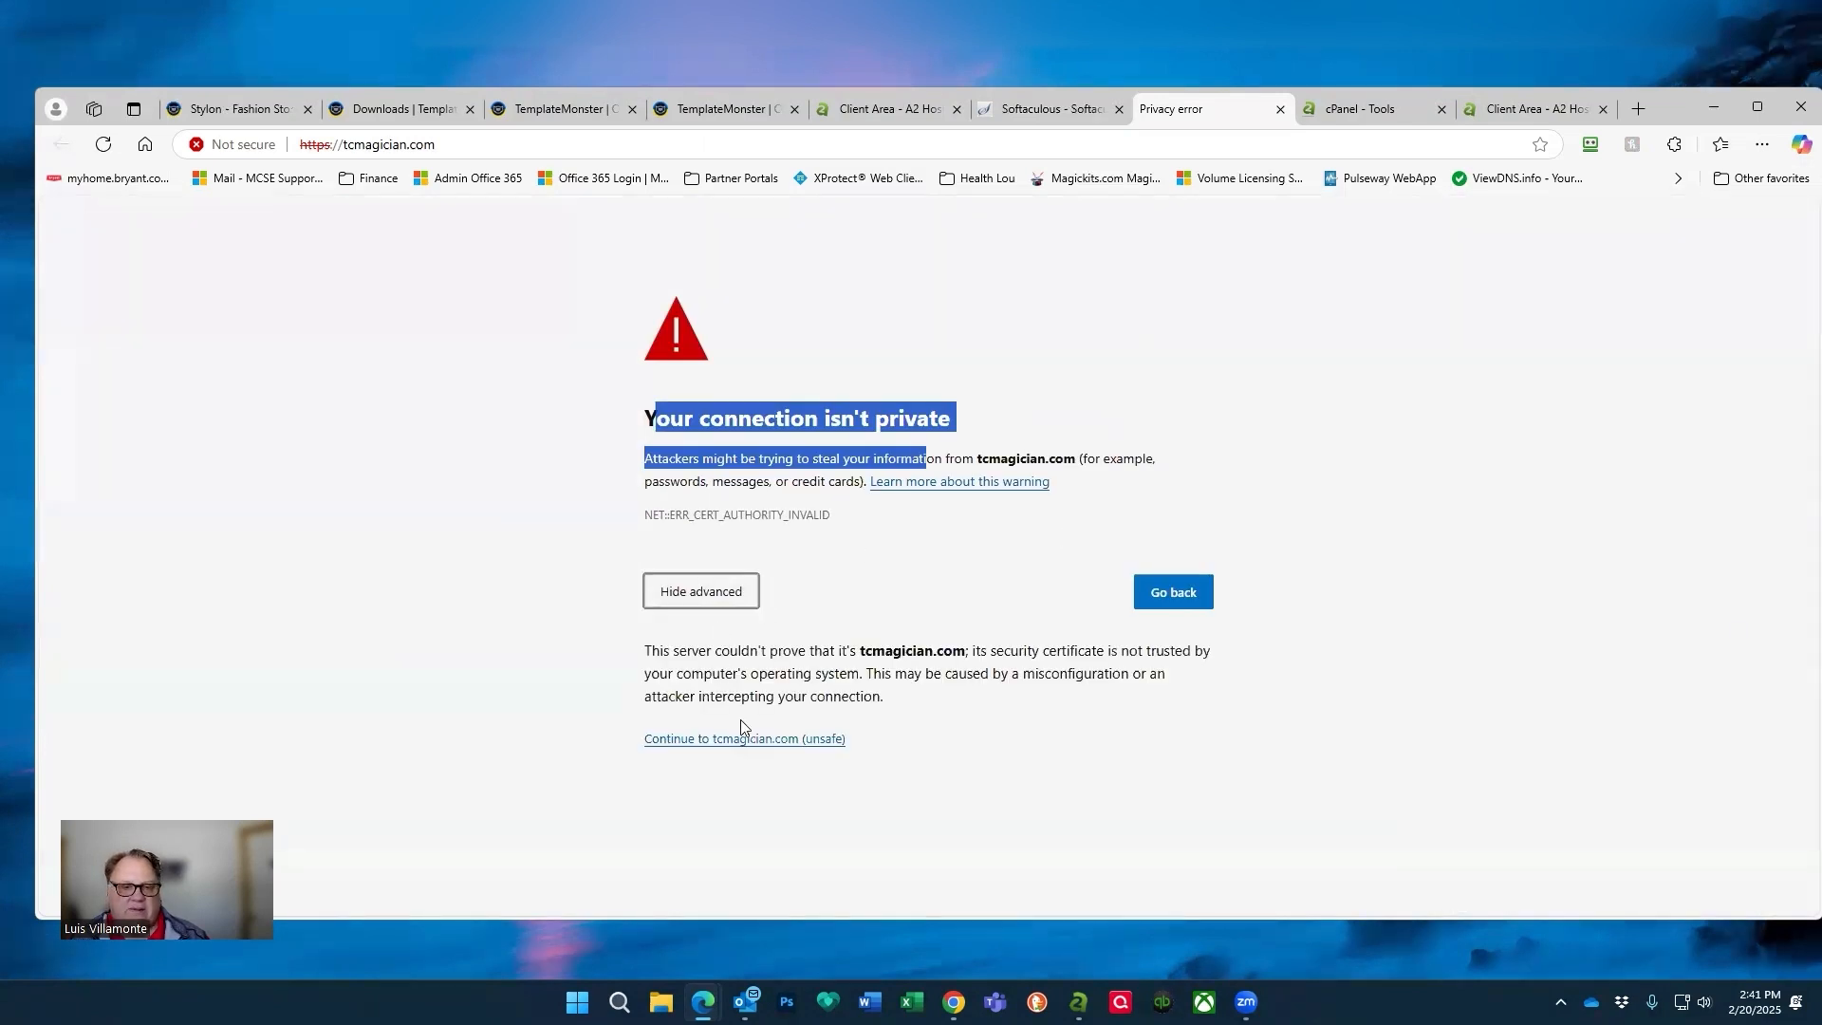
left_click(752, 747)
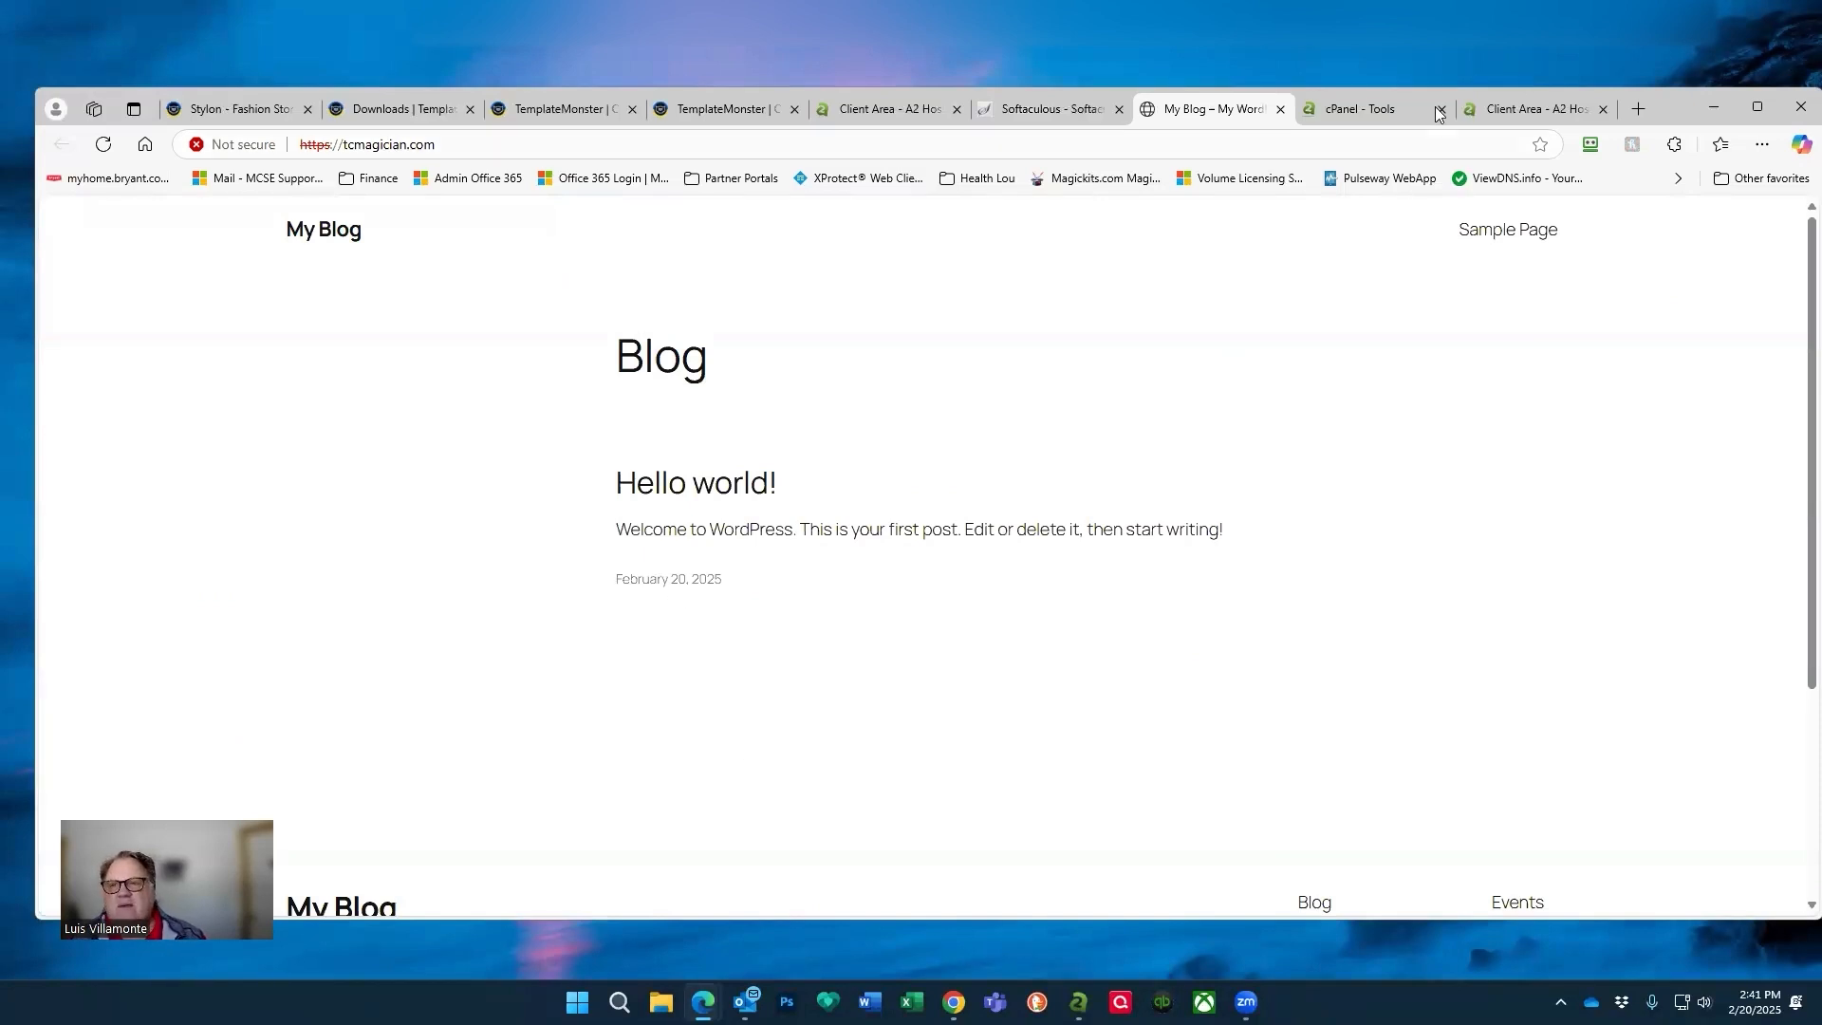
Return to the Softaculous installation confirmation, open the WordPress administrative URL, and highlight the wp-admin/ part of its address.
left_click(1051, 109)
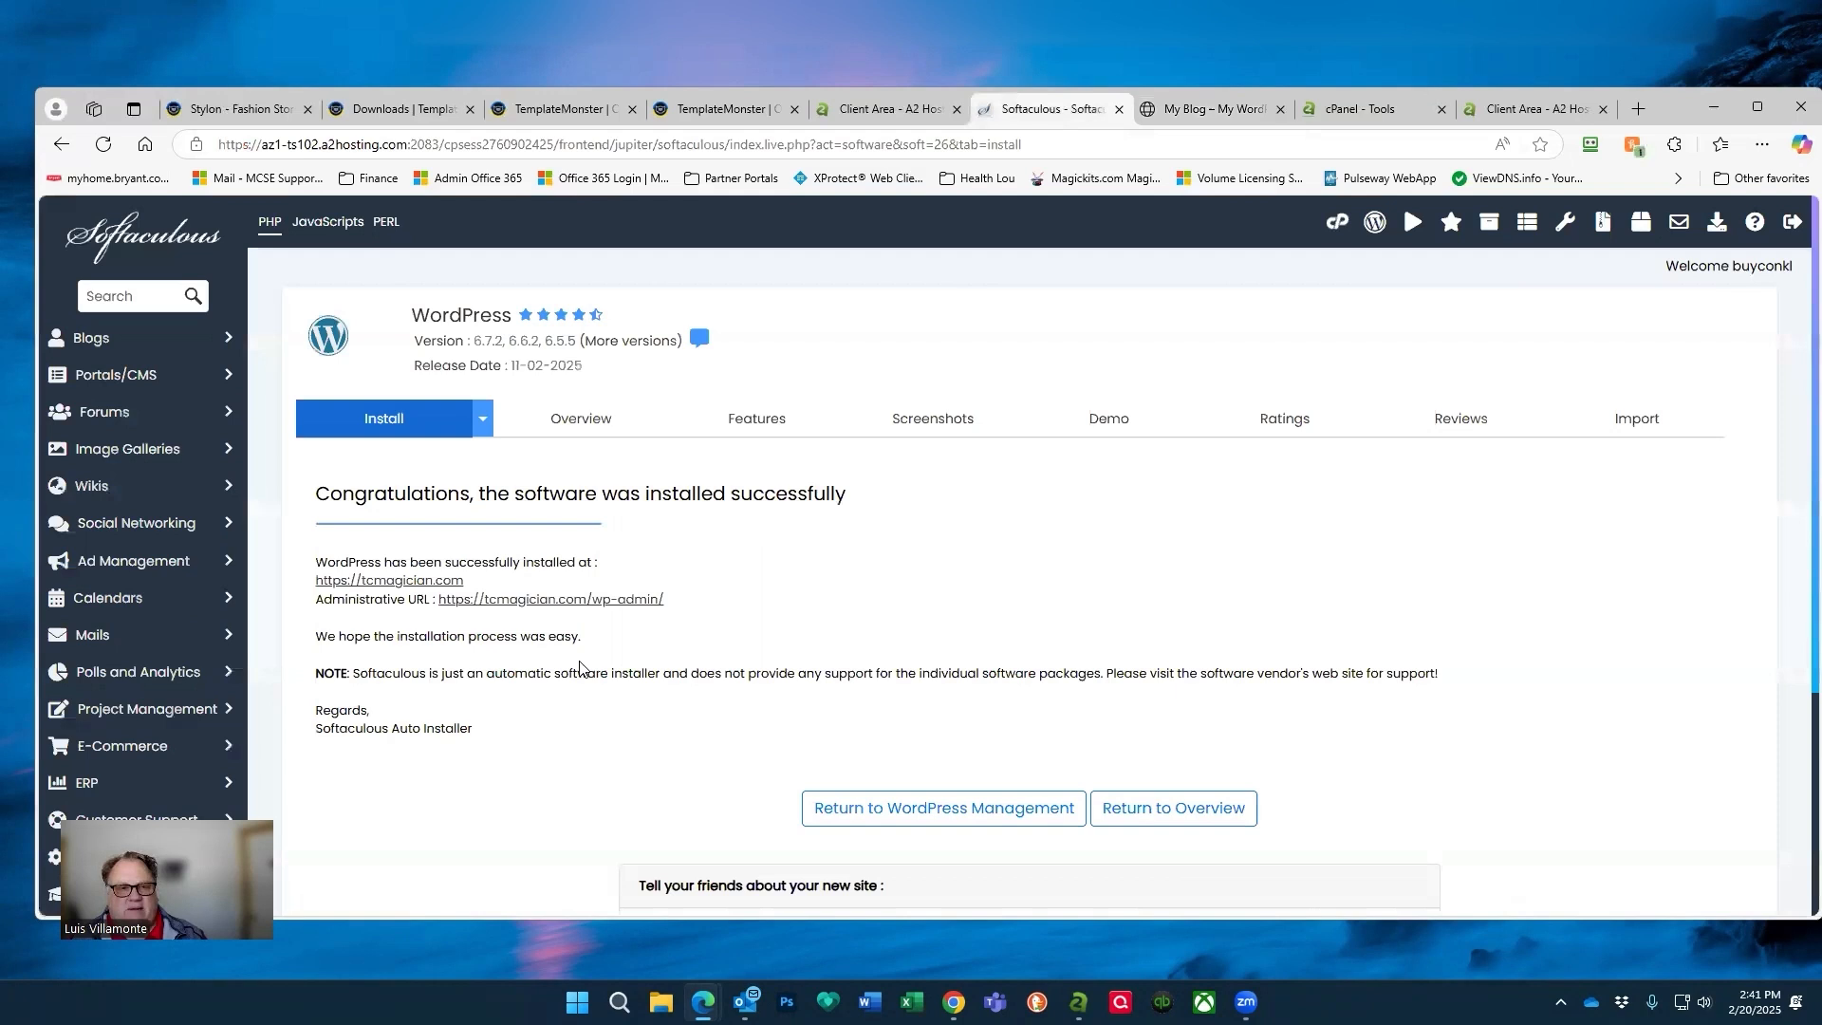
left_click(600, 600)
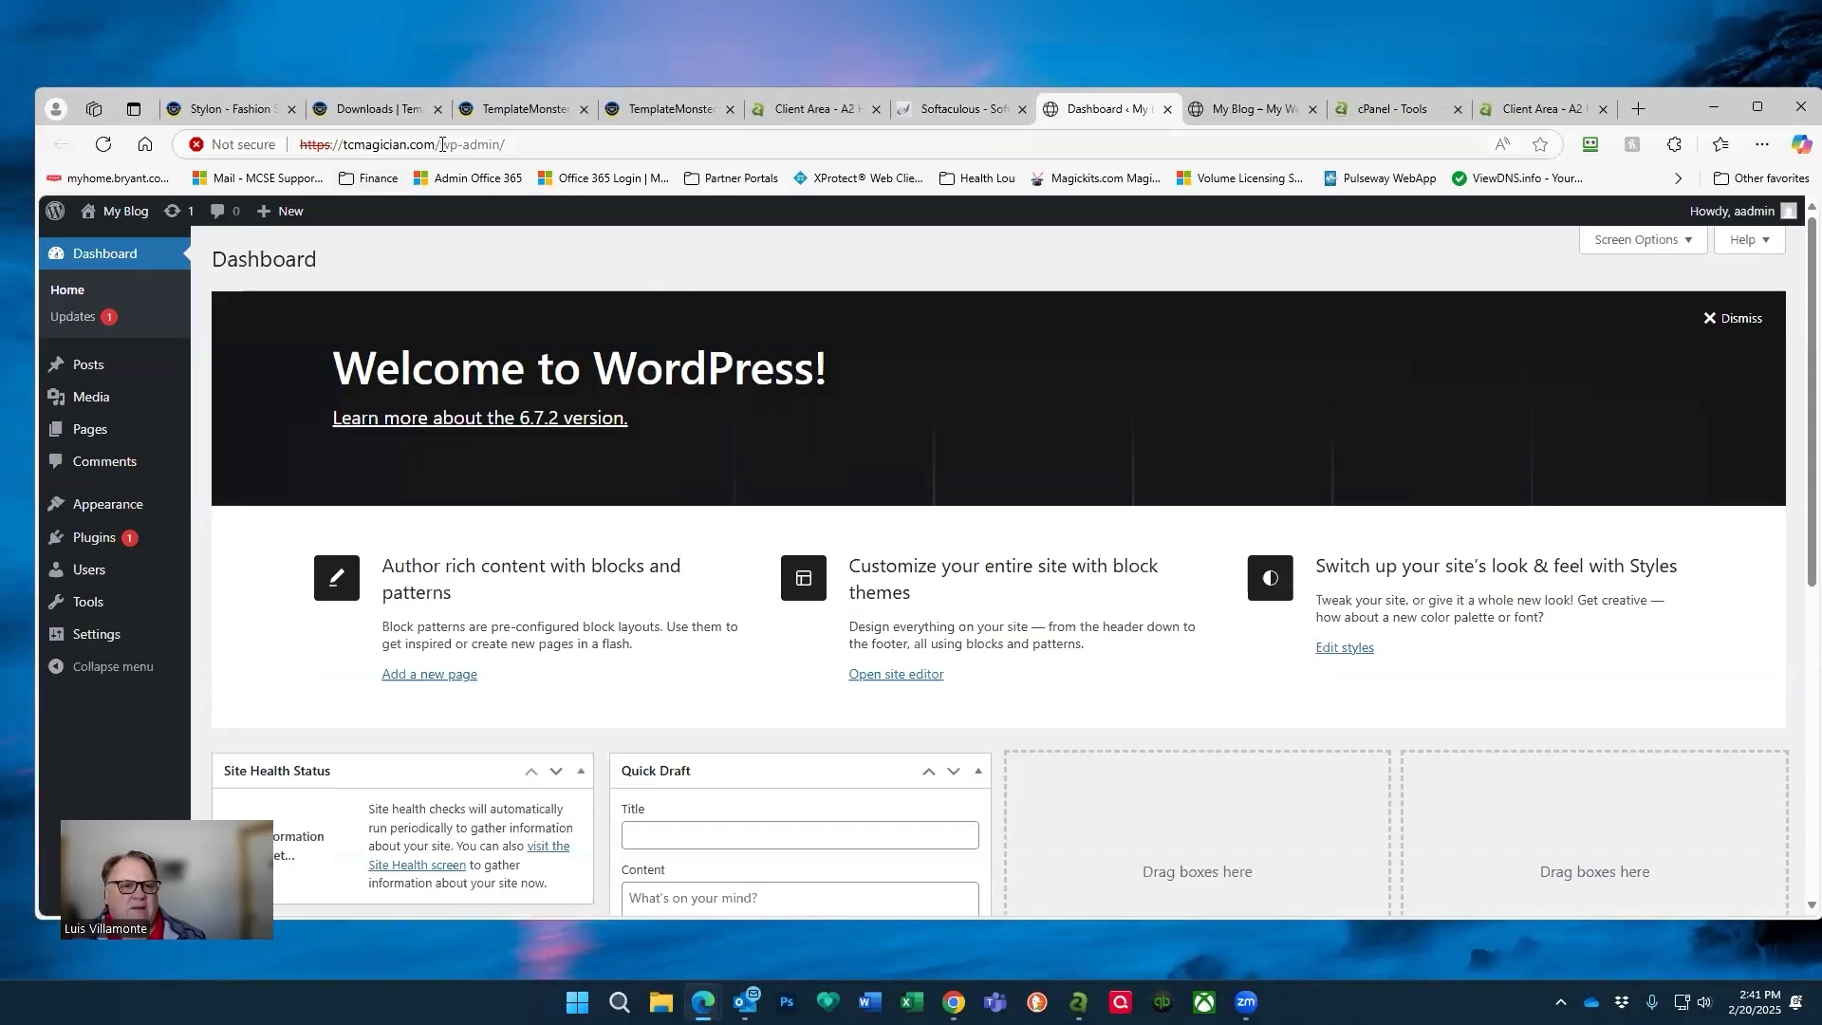
left_click_drag(442, 144, 496, 146)
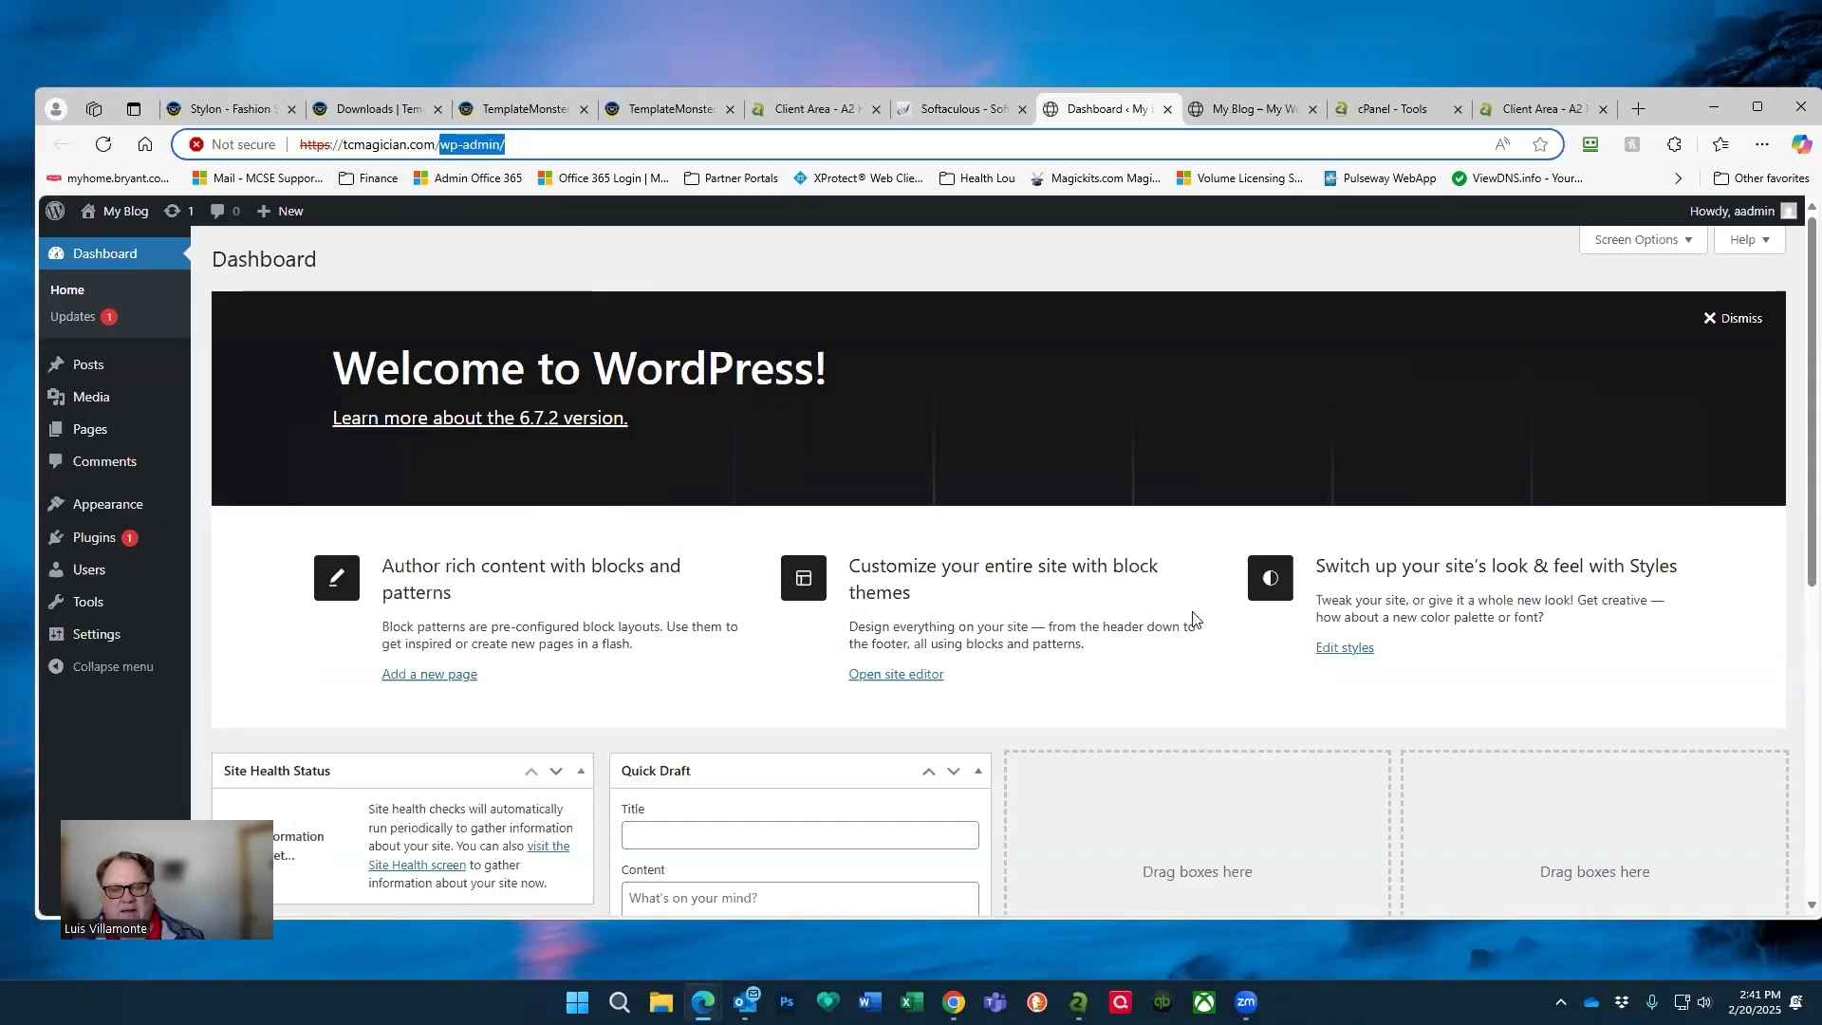
Look over the WordPress dashboard's welcome area, its widgets and the Appearance options.
scroll(1198, 605, "down", 6)
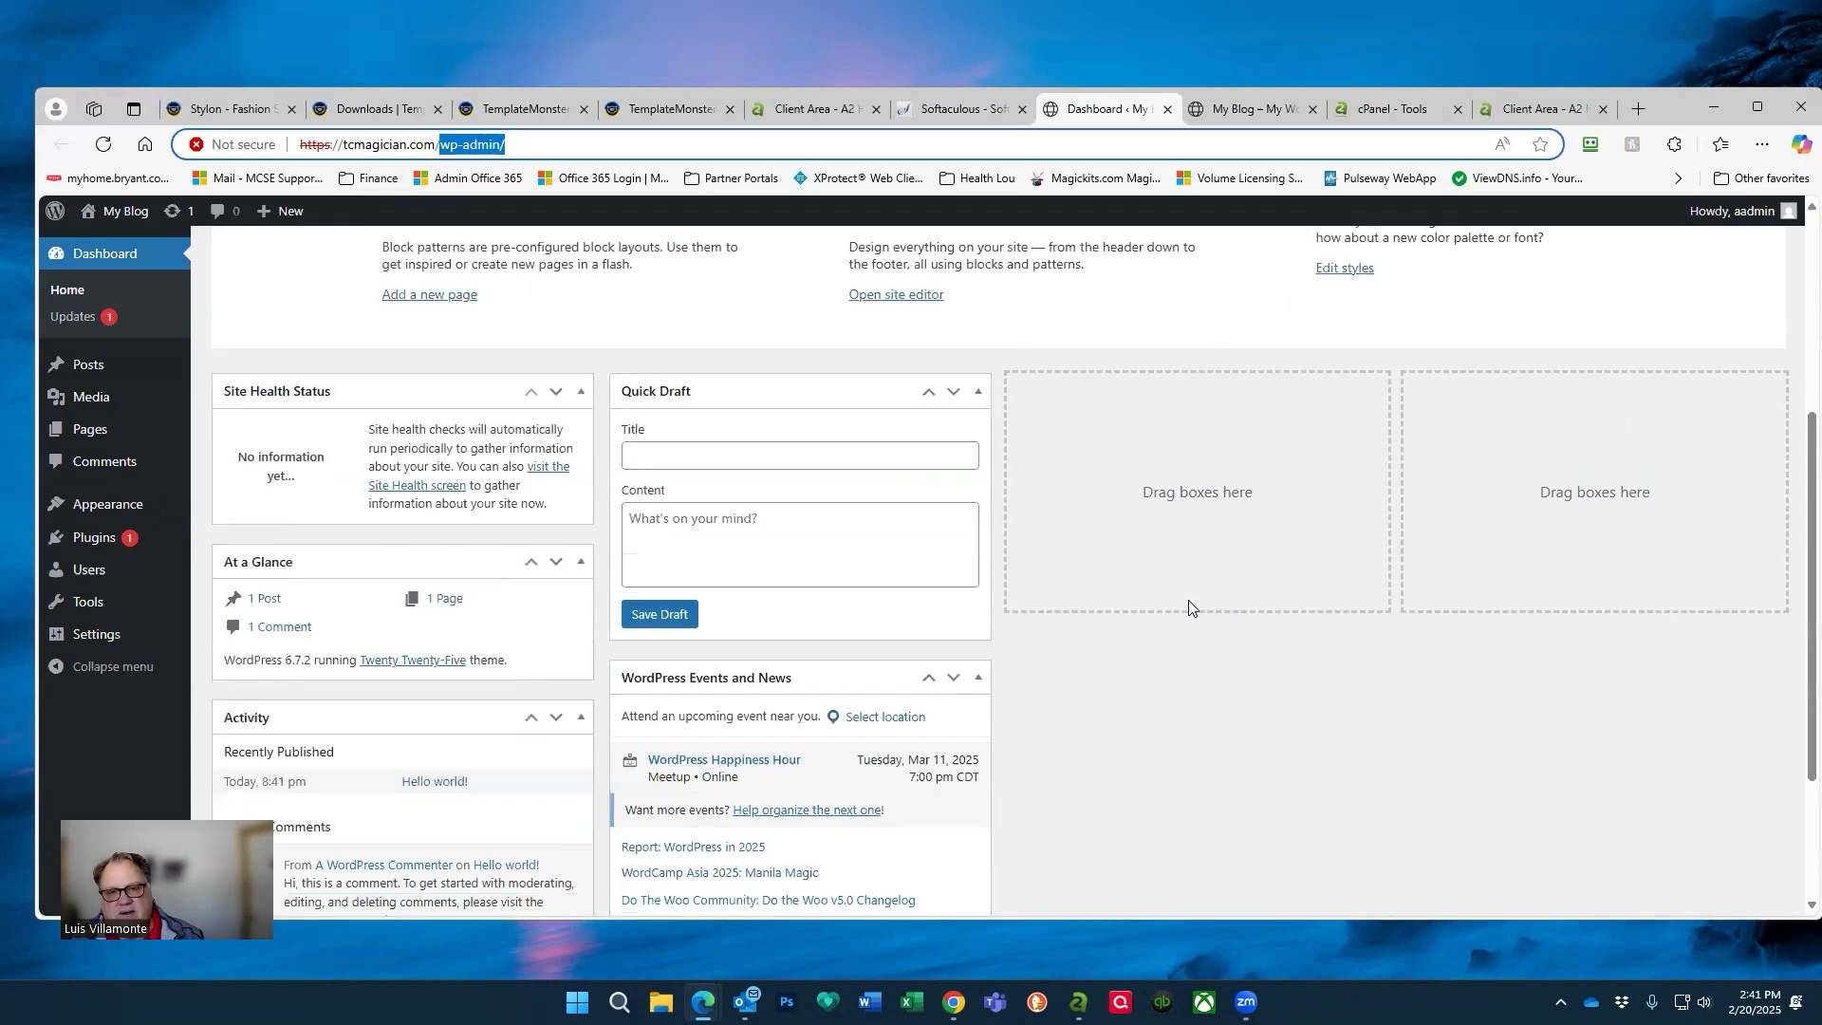
scroll(1192, 607, "up", 6)
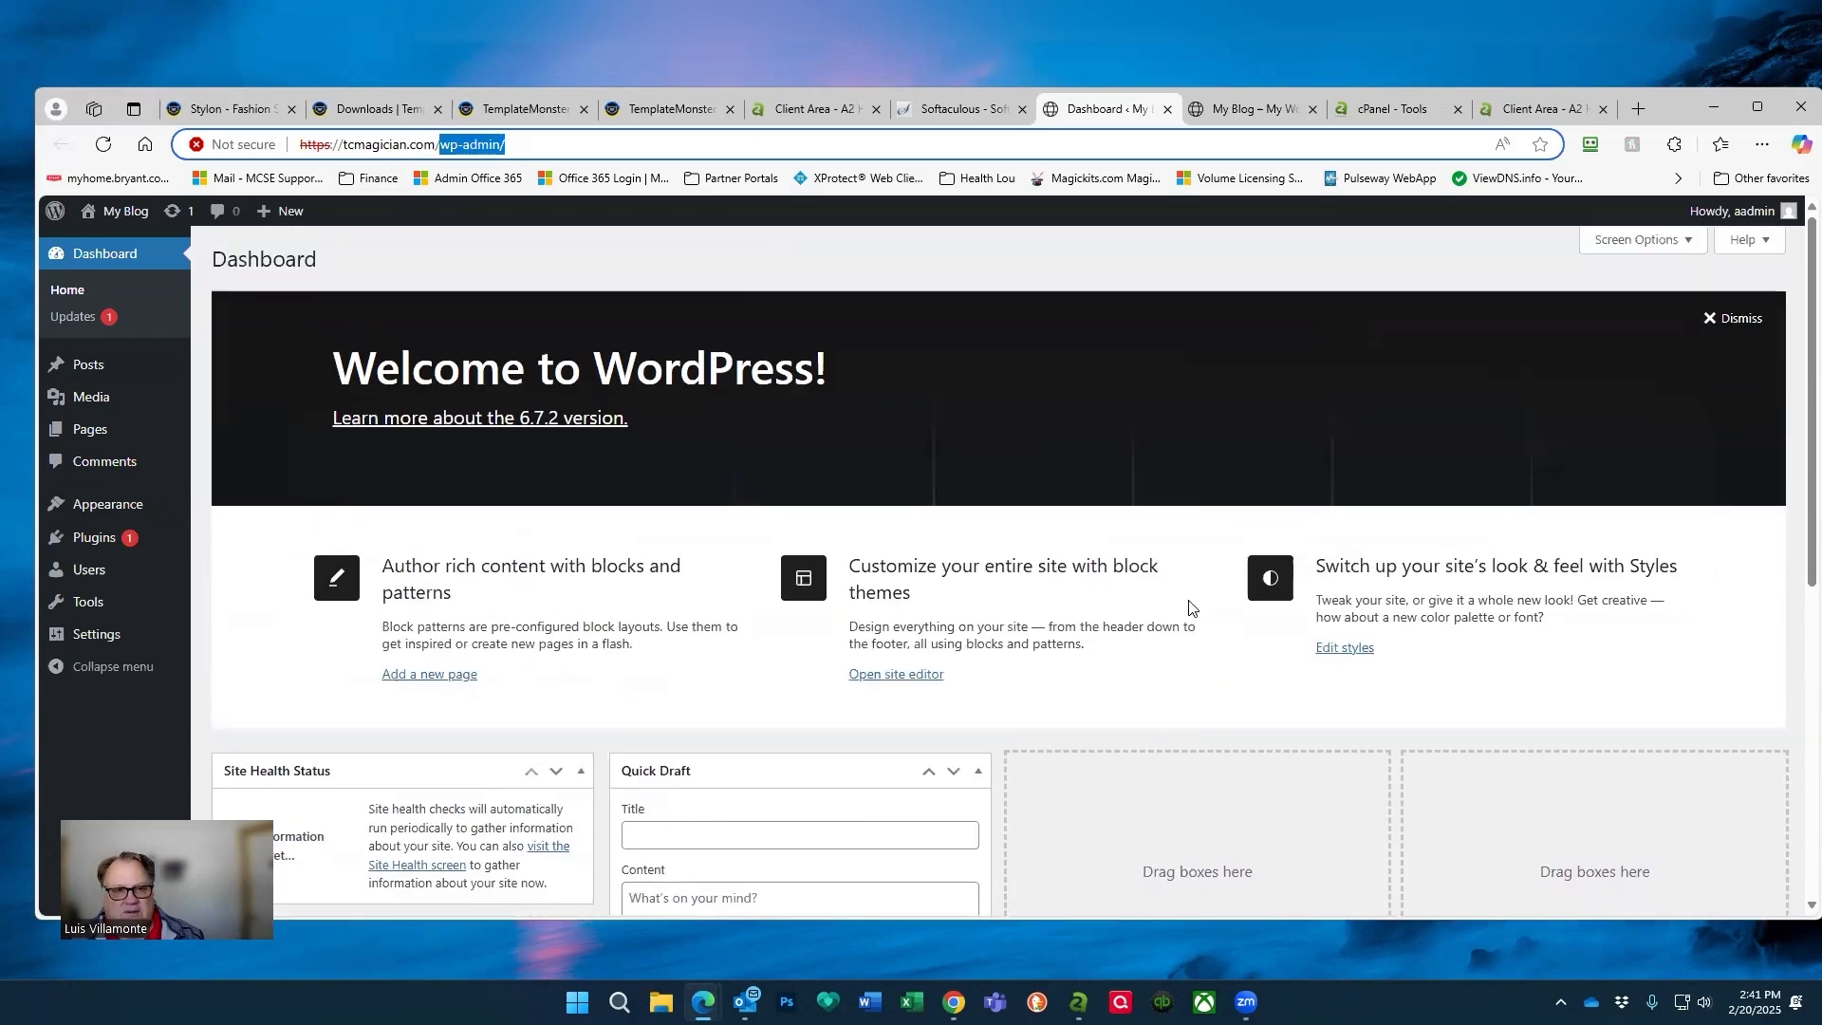
scroll(742, 537, "down", 6)
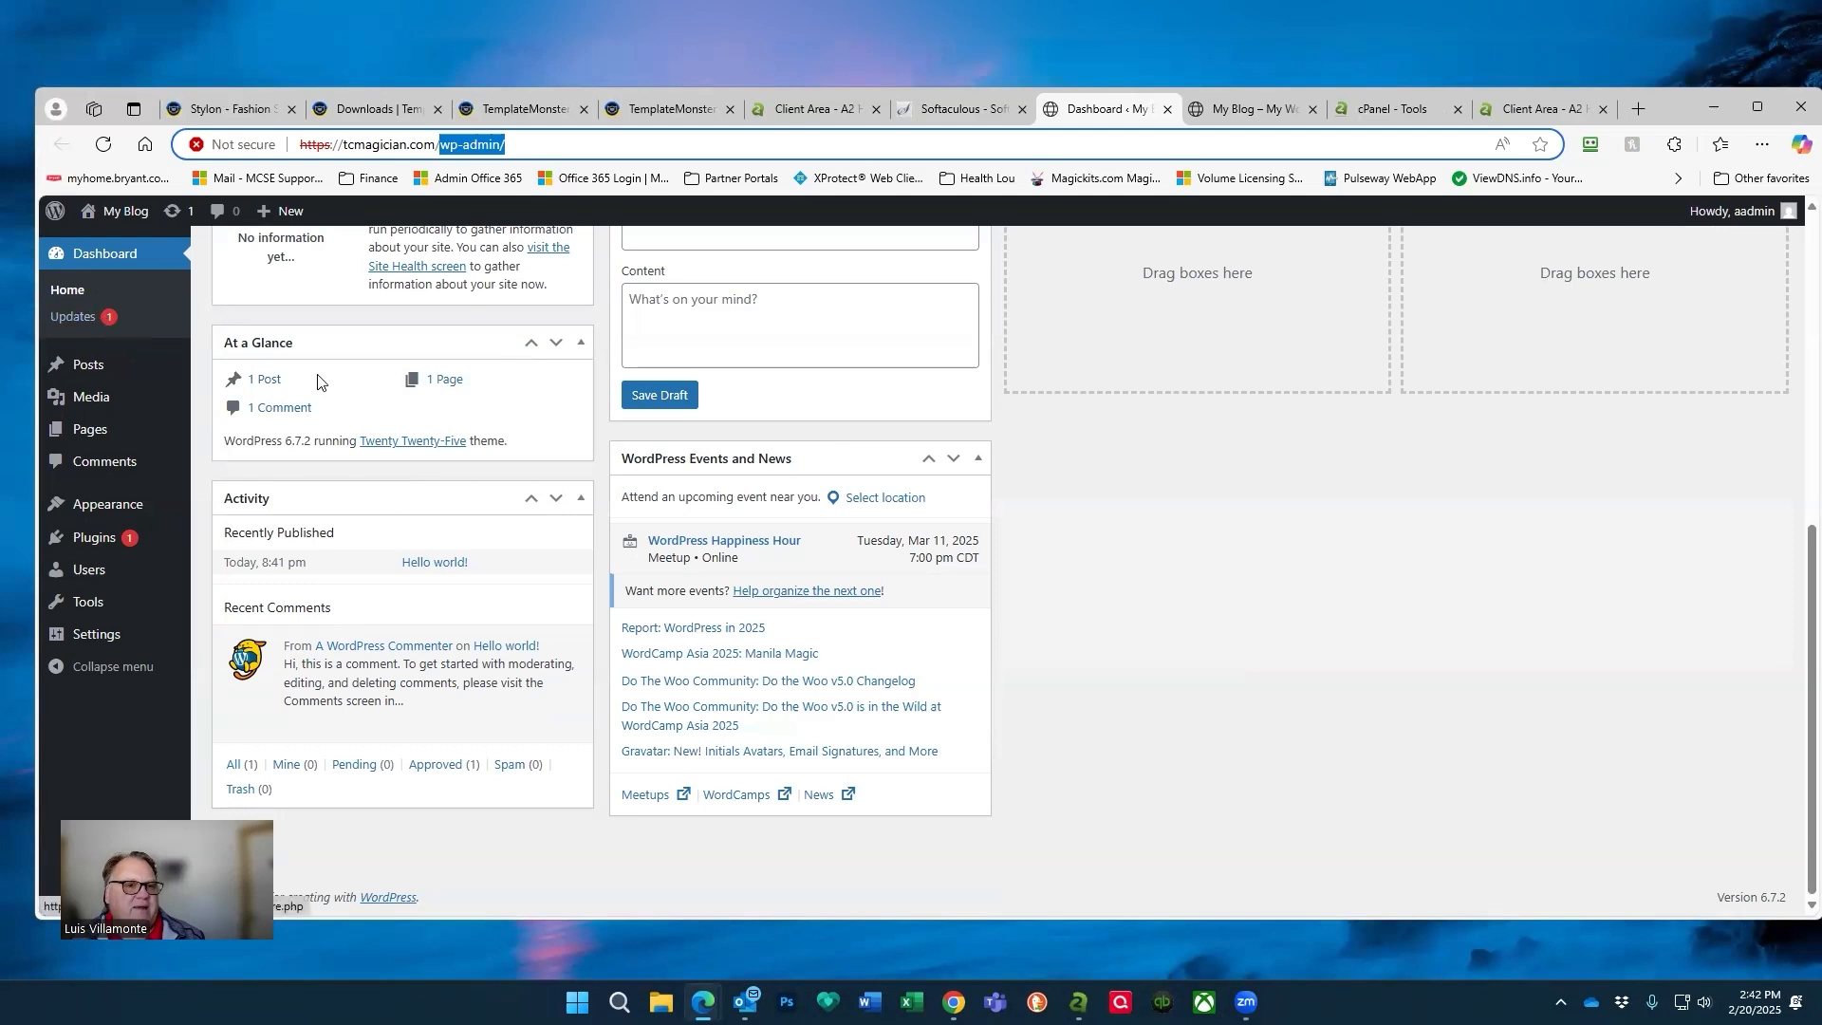
scroll(1196, 595, "up", 4)
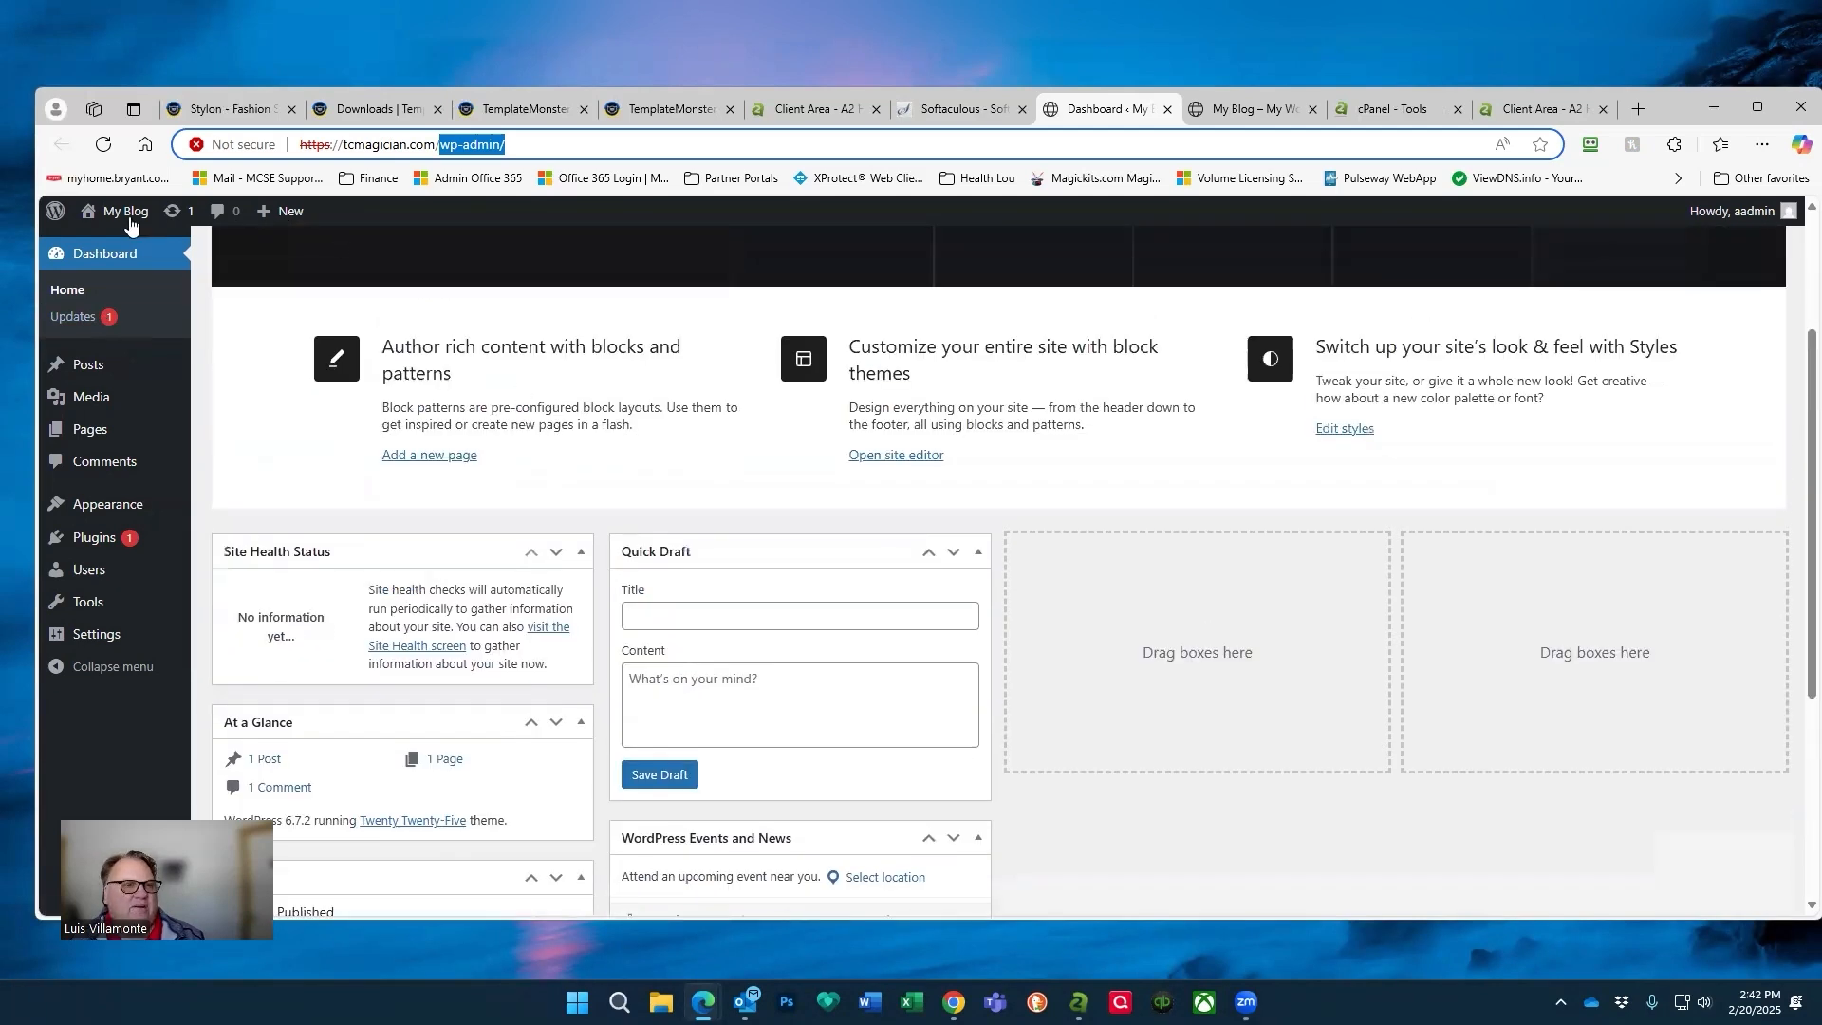
mouse_move(111, 217)
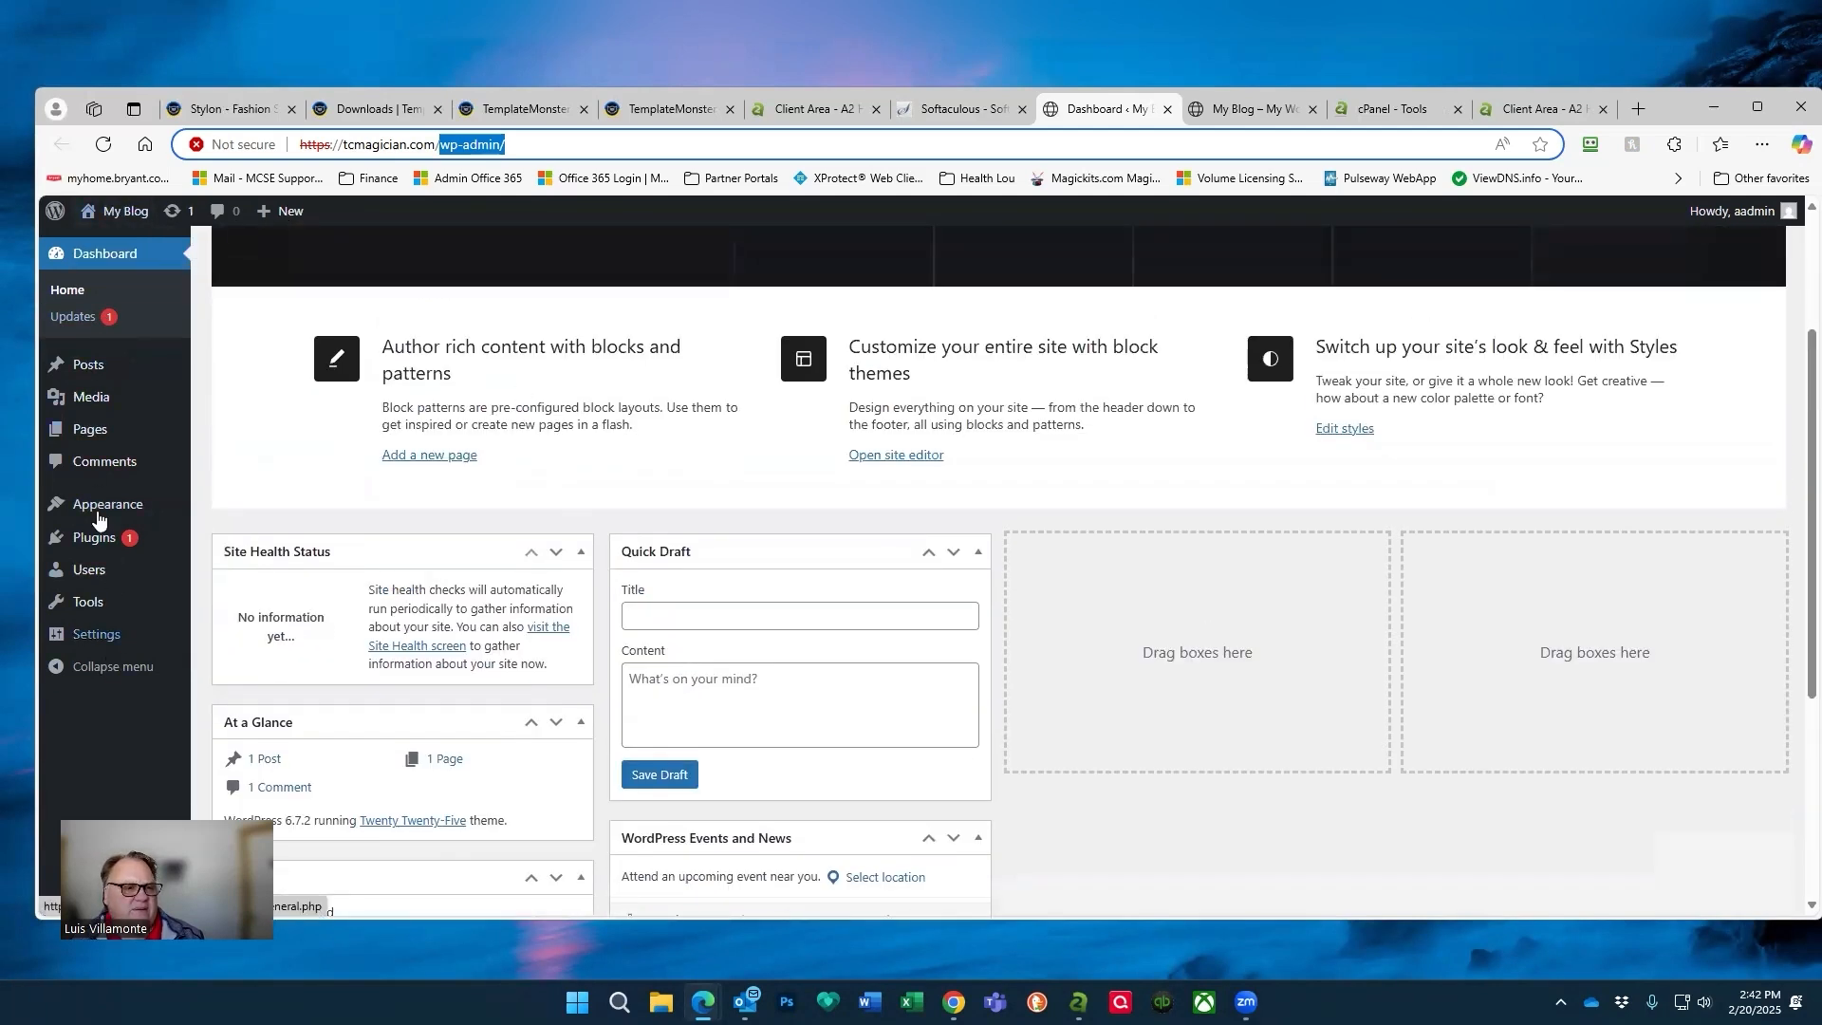
mouse_move(113, 513)
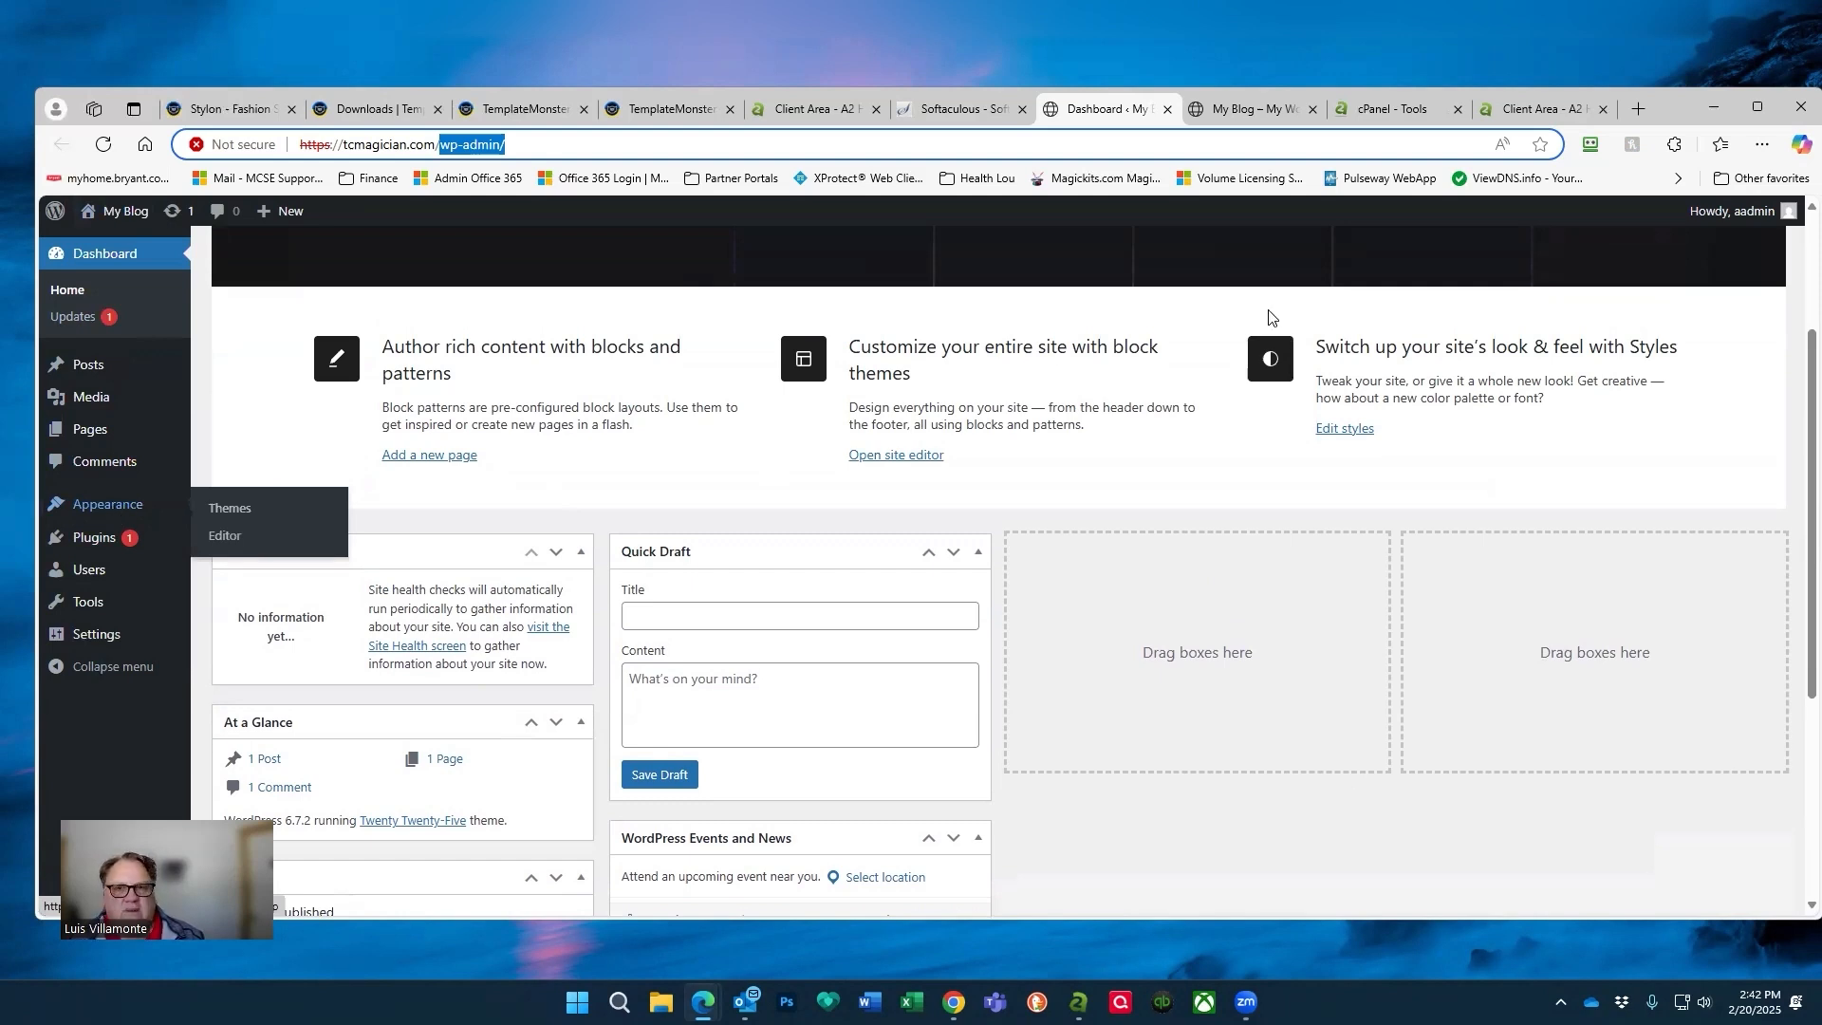
Maximize the browser window and visit the My Blog front page from the WordPress dashboard.
left_click(1756, 108)
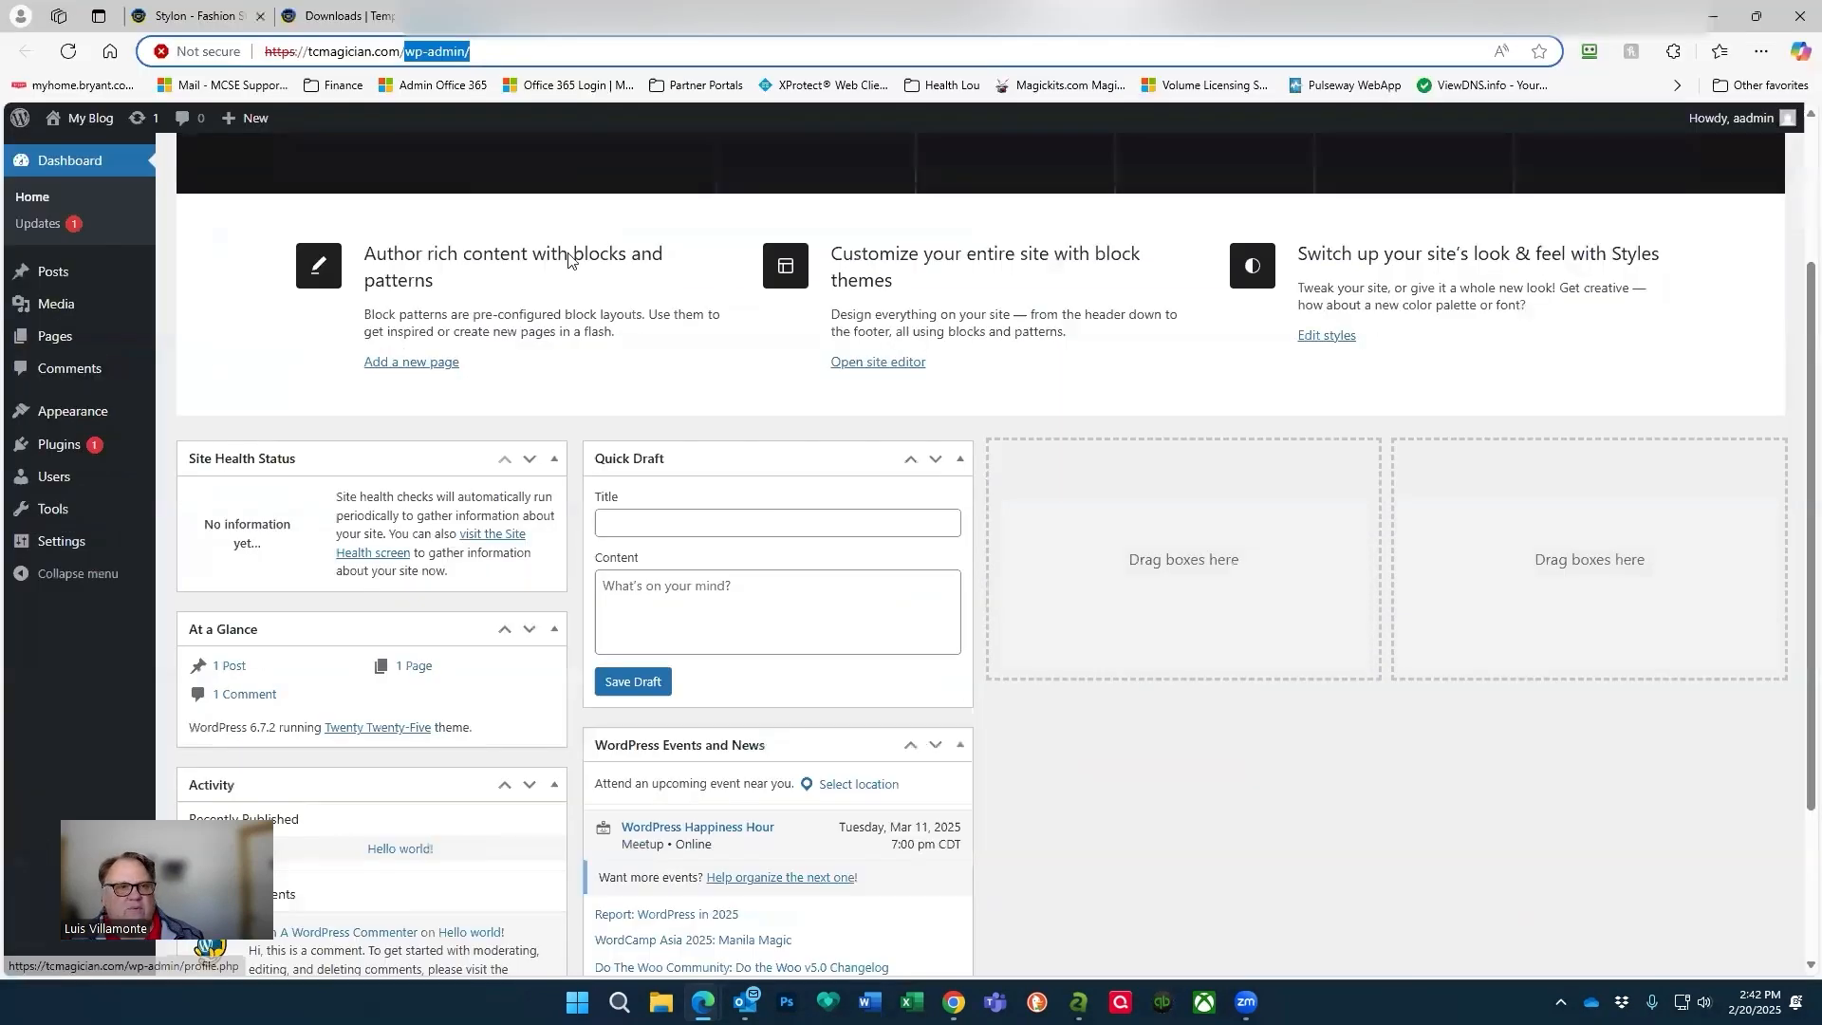
left_click(91, 118)
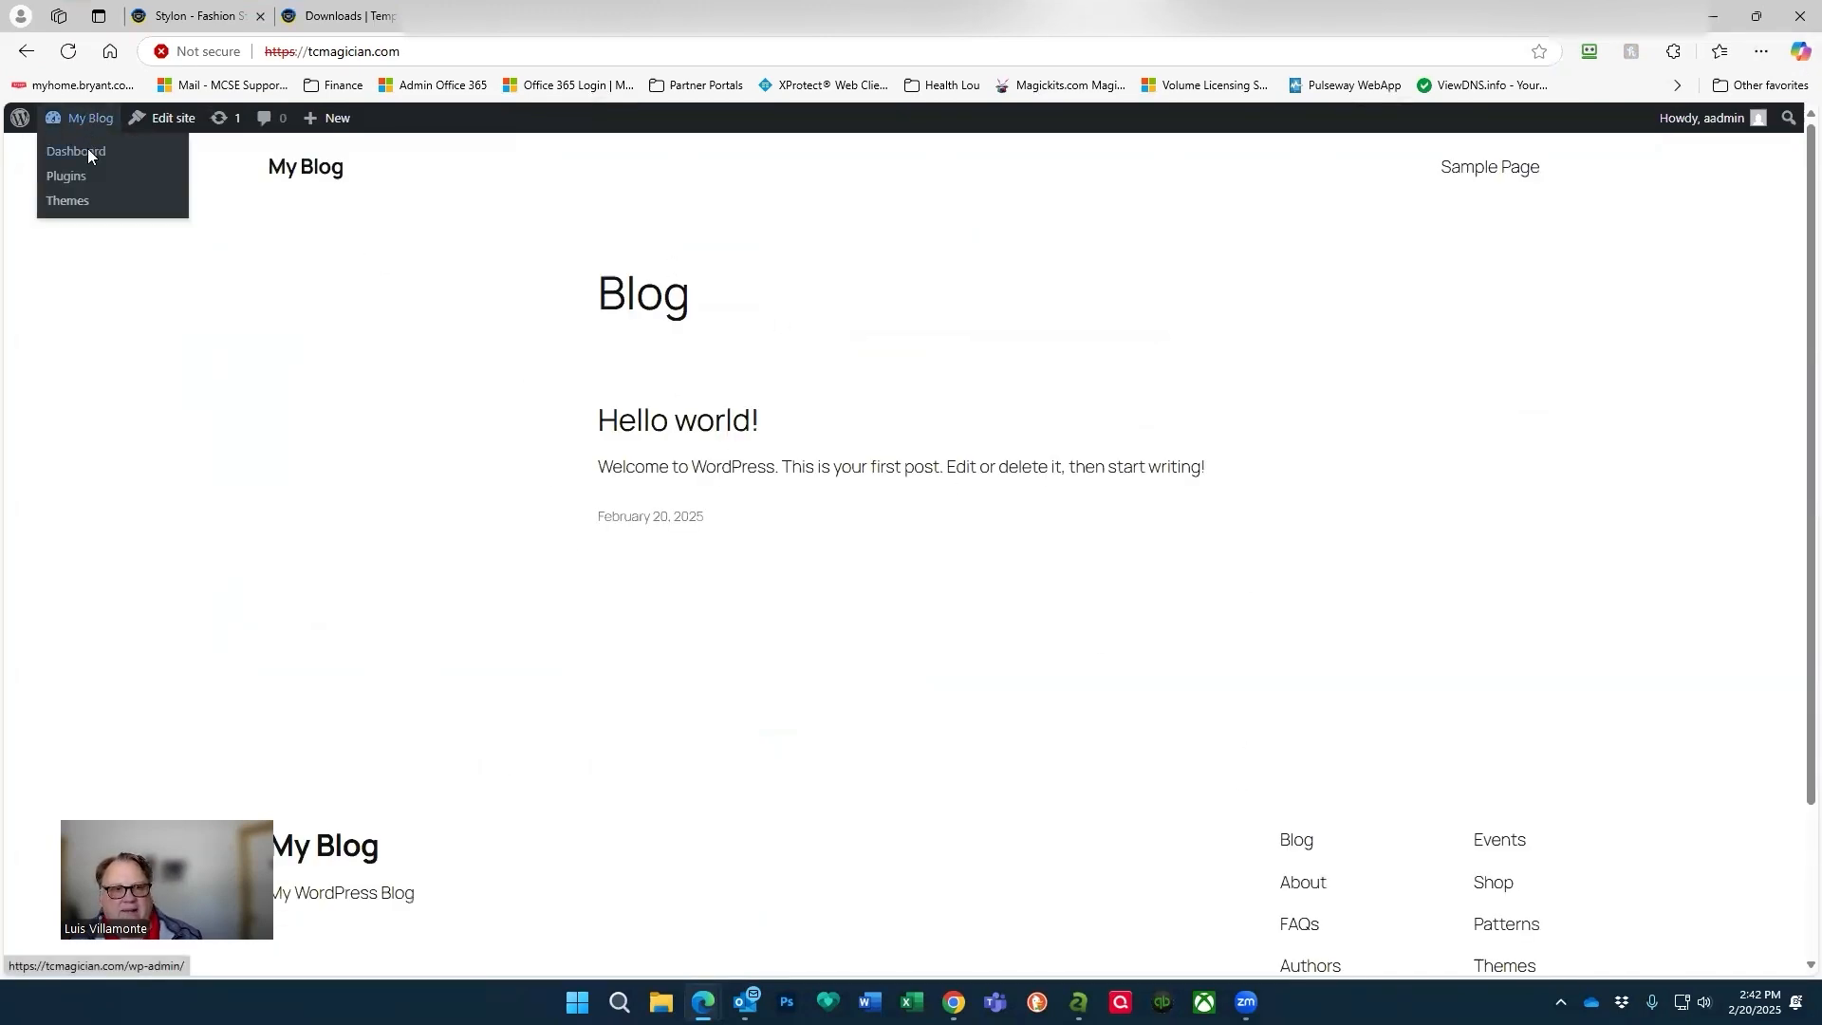
Return to the WordPress dashboard and open the list of installed themes.
left_click(87, 150)
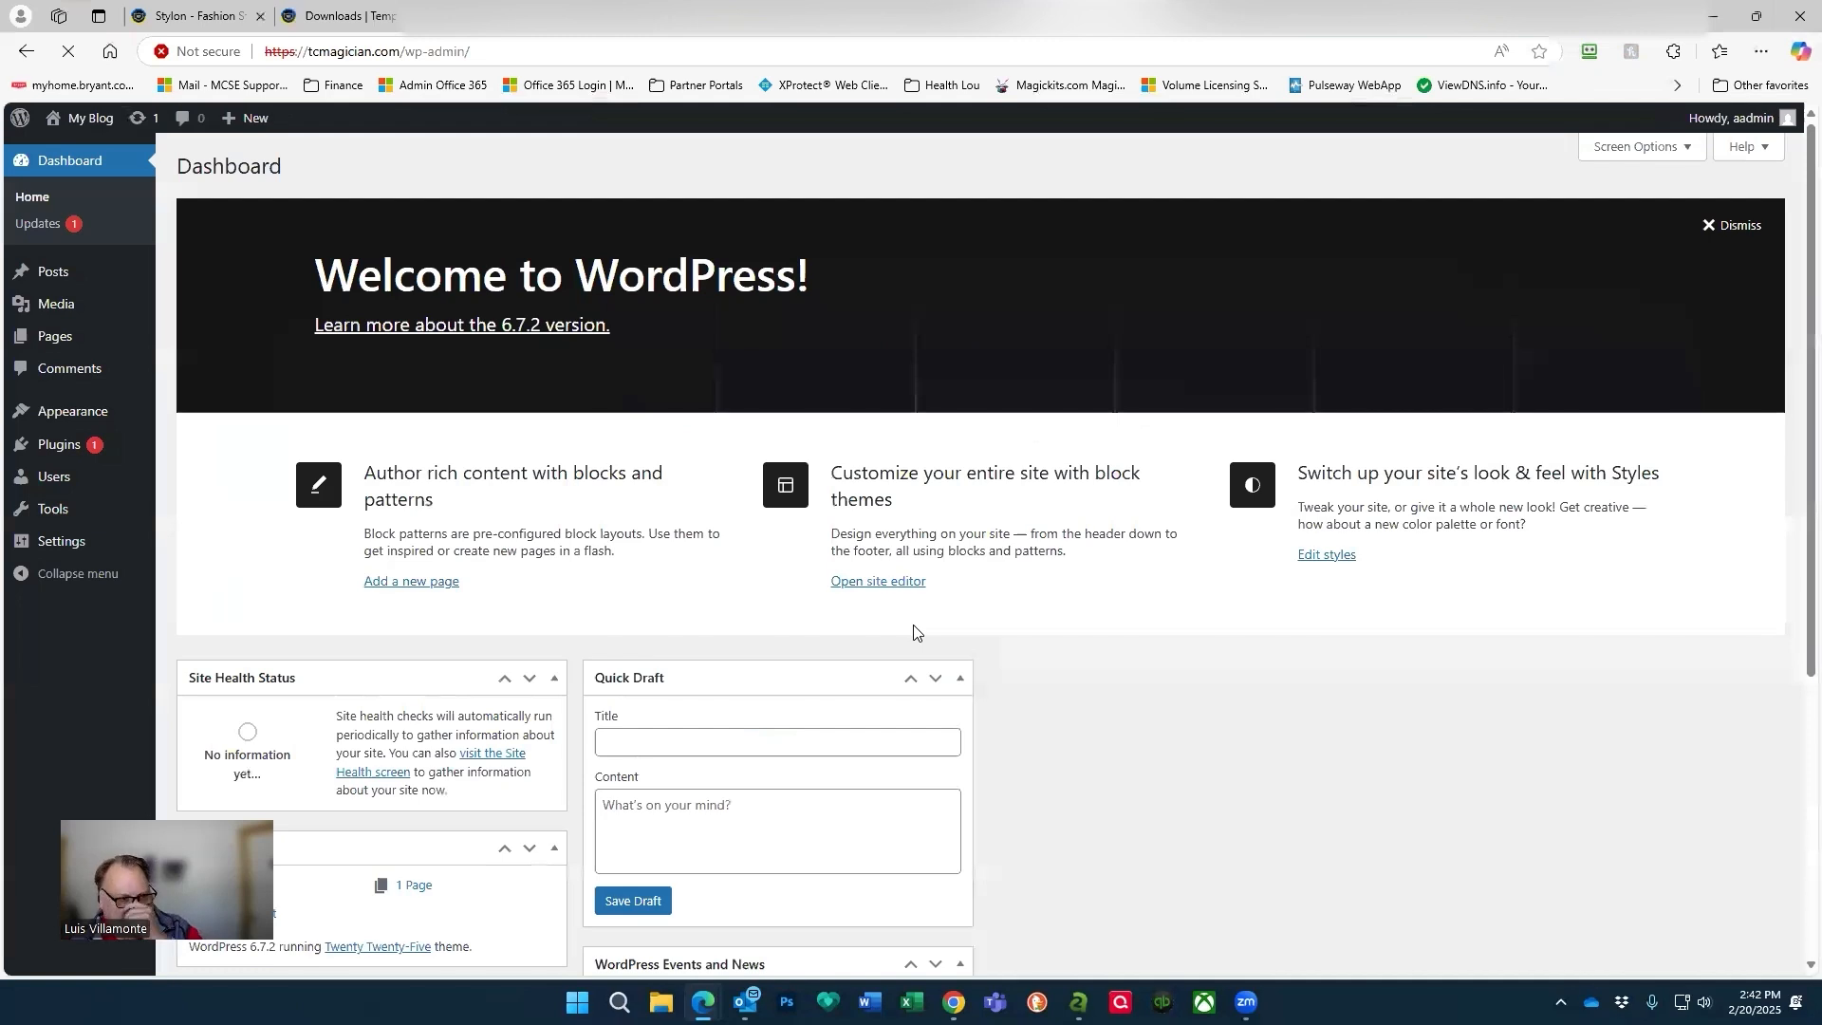
mouse_move(80, 411)
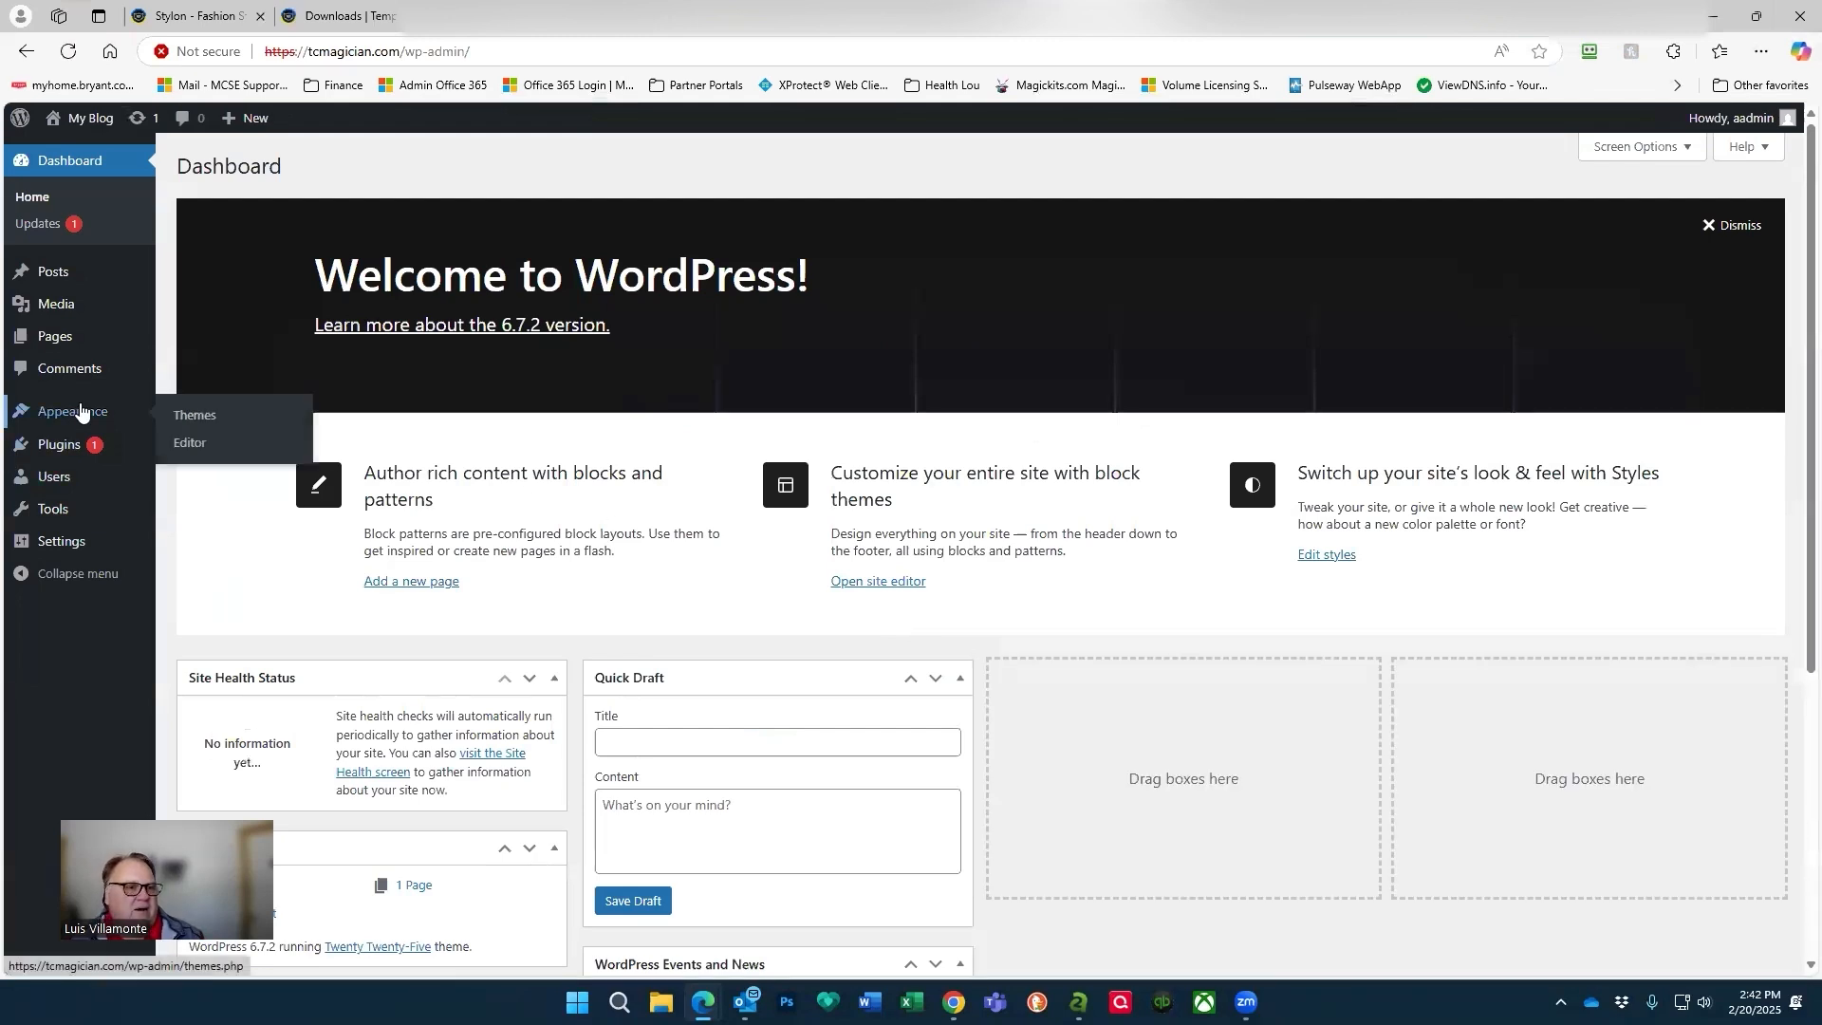
left_click(230, 414)
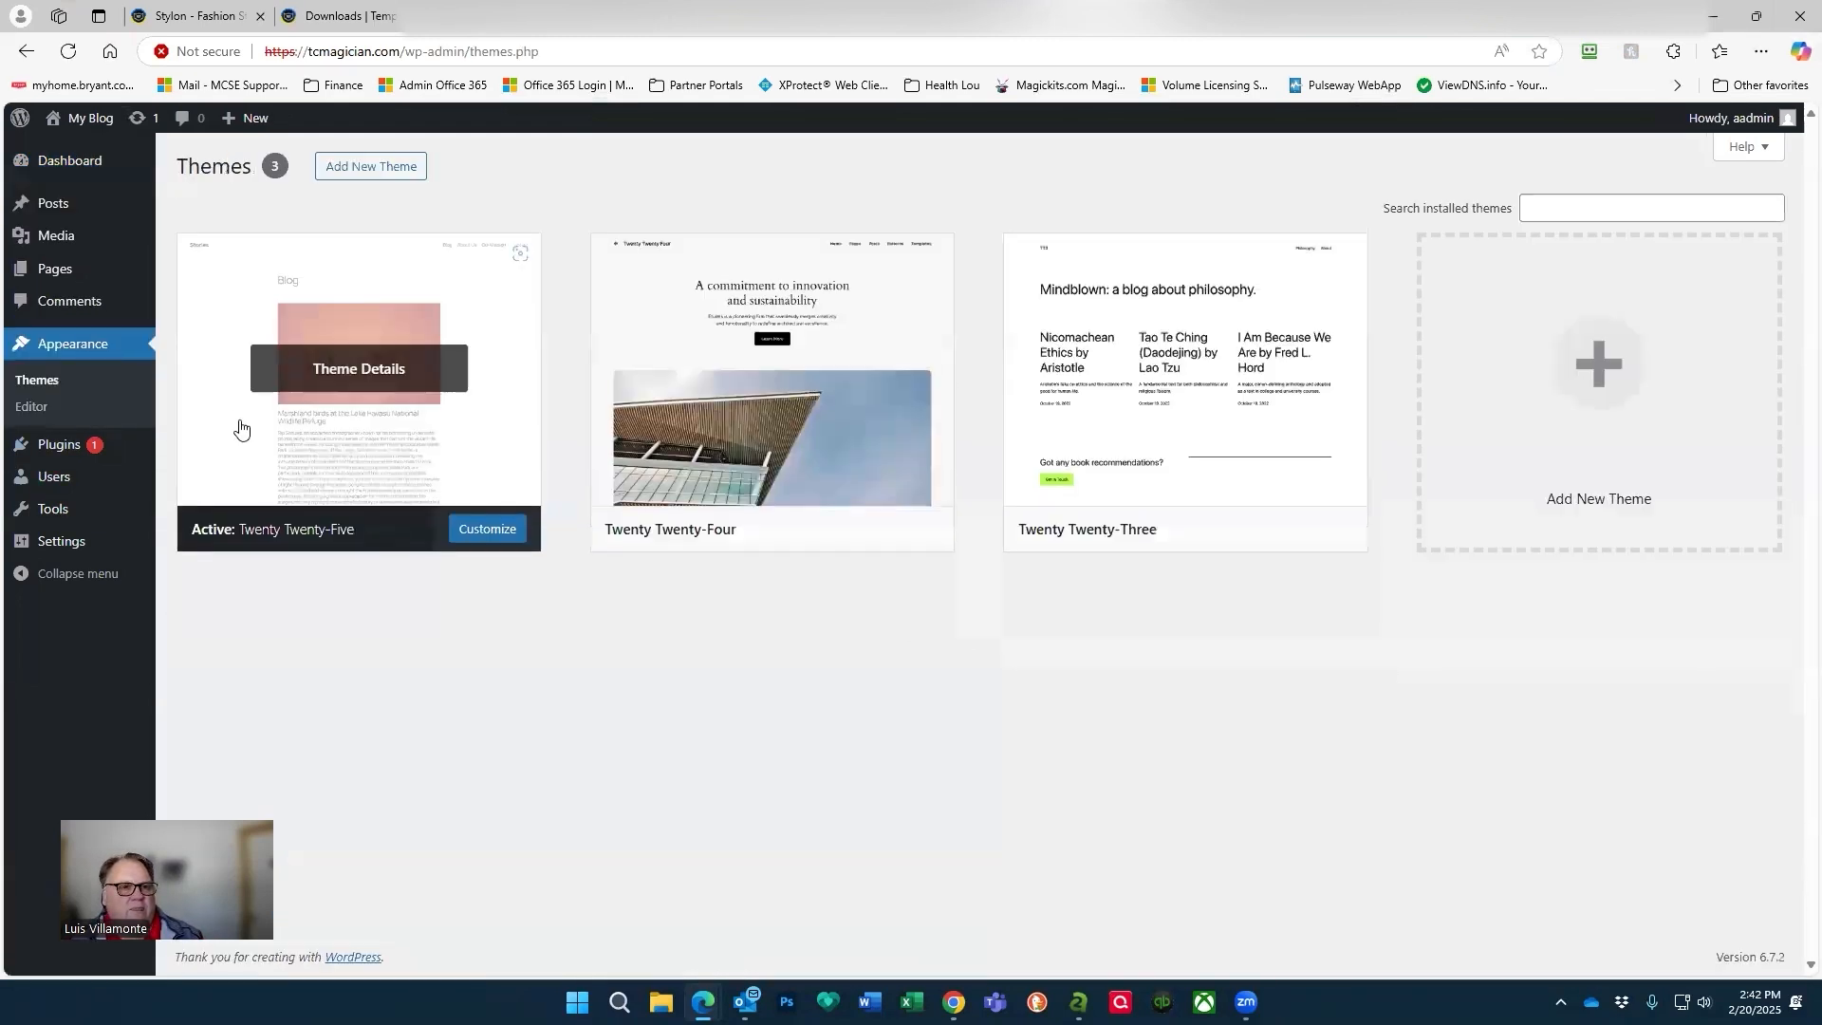
Upload kava.zip from the theme folder of the extracted package in Downloads as a new theme, install it and activate it.
left_click(375, 166)
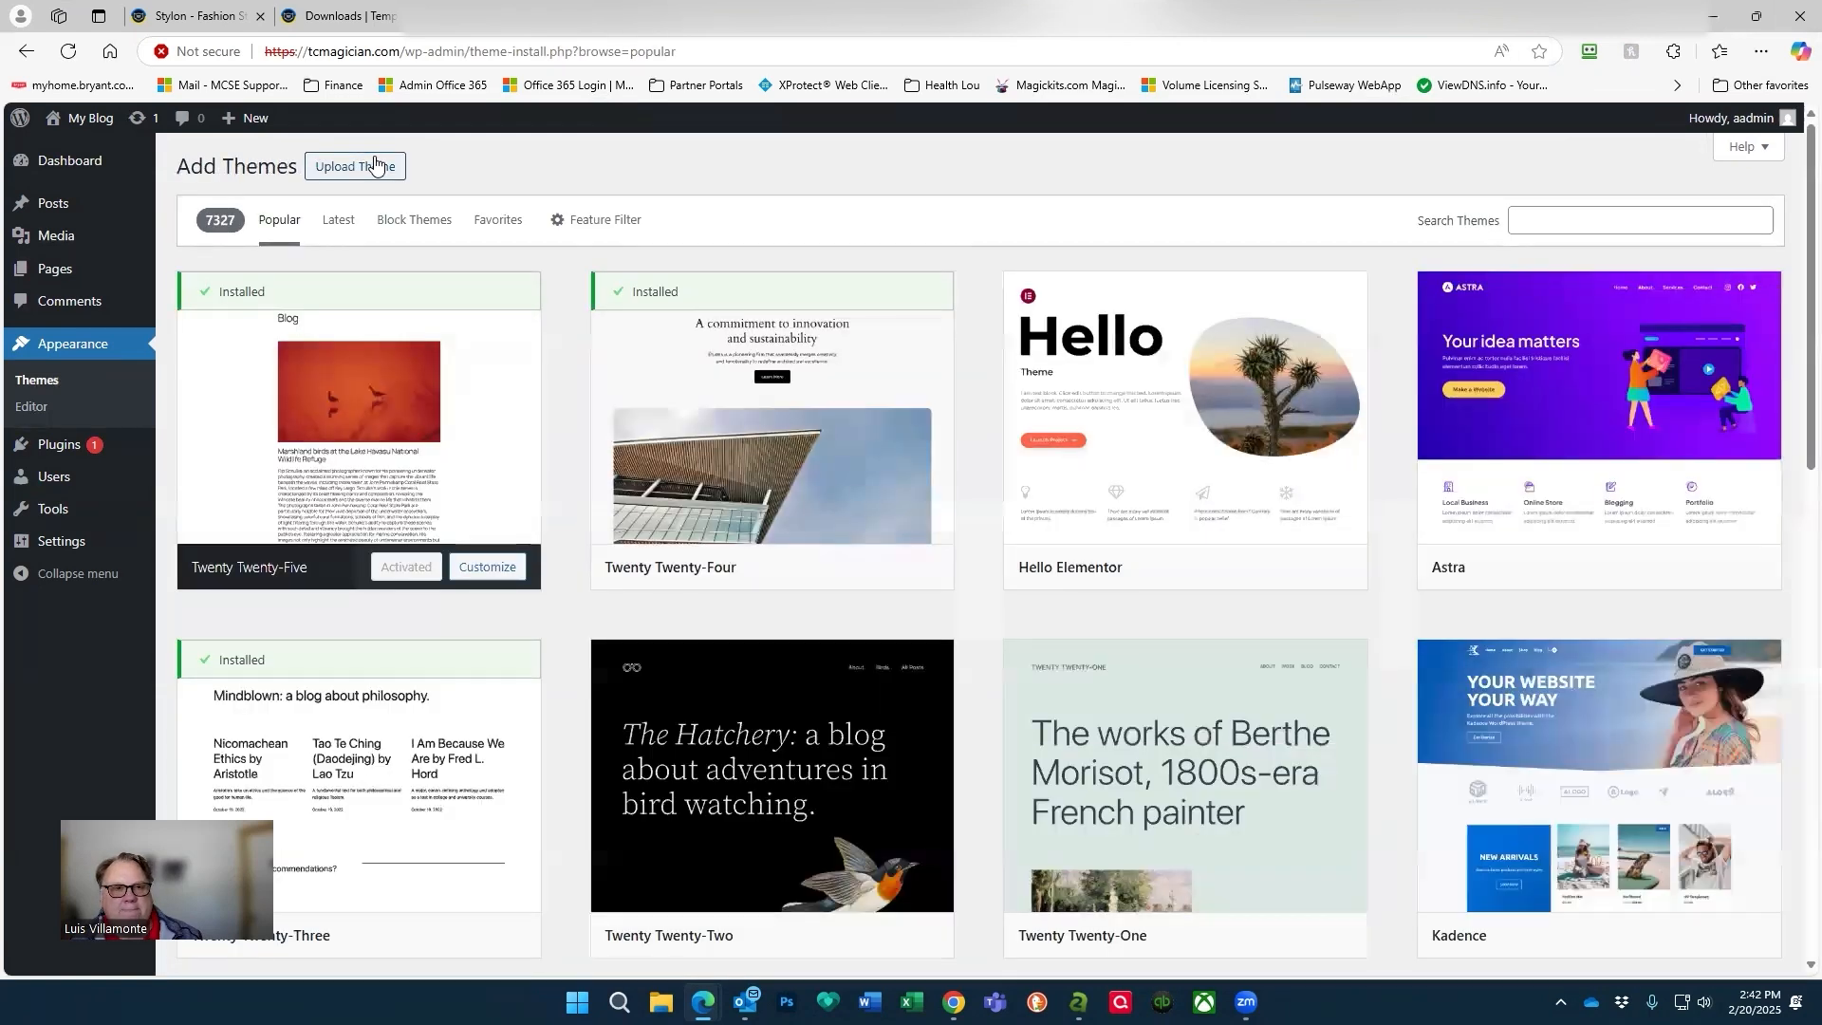
left_click(370, 167)
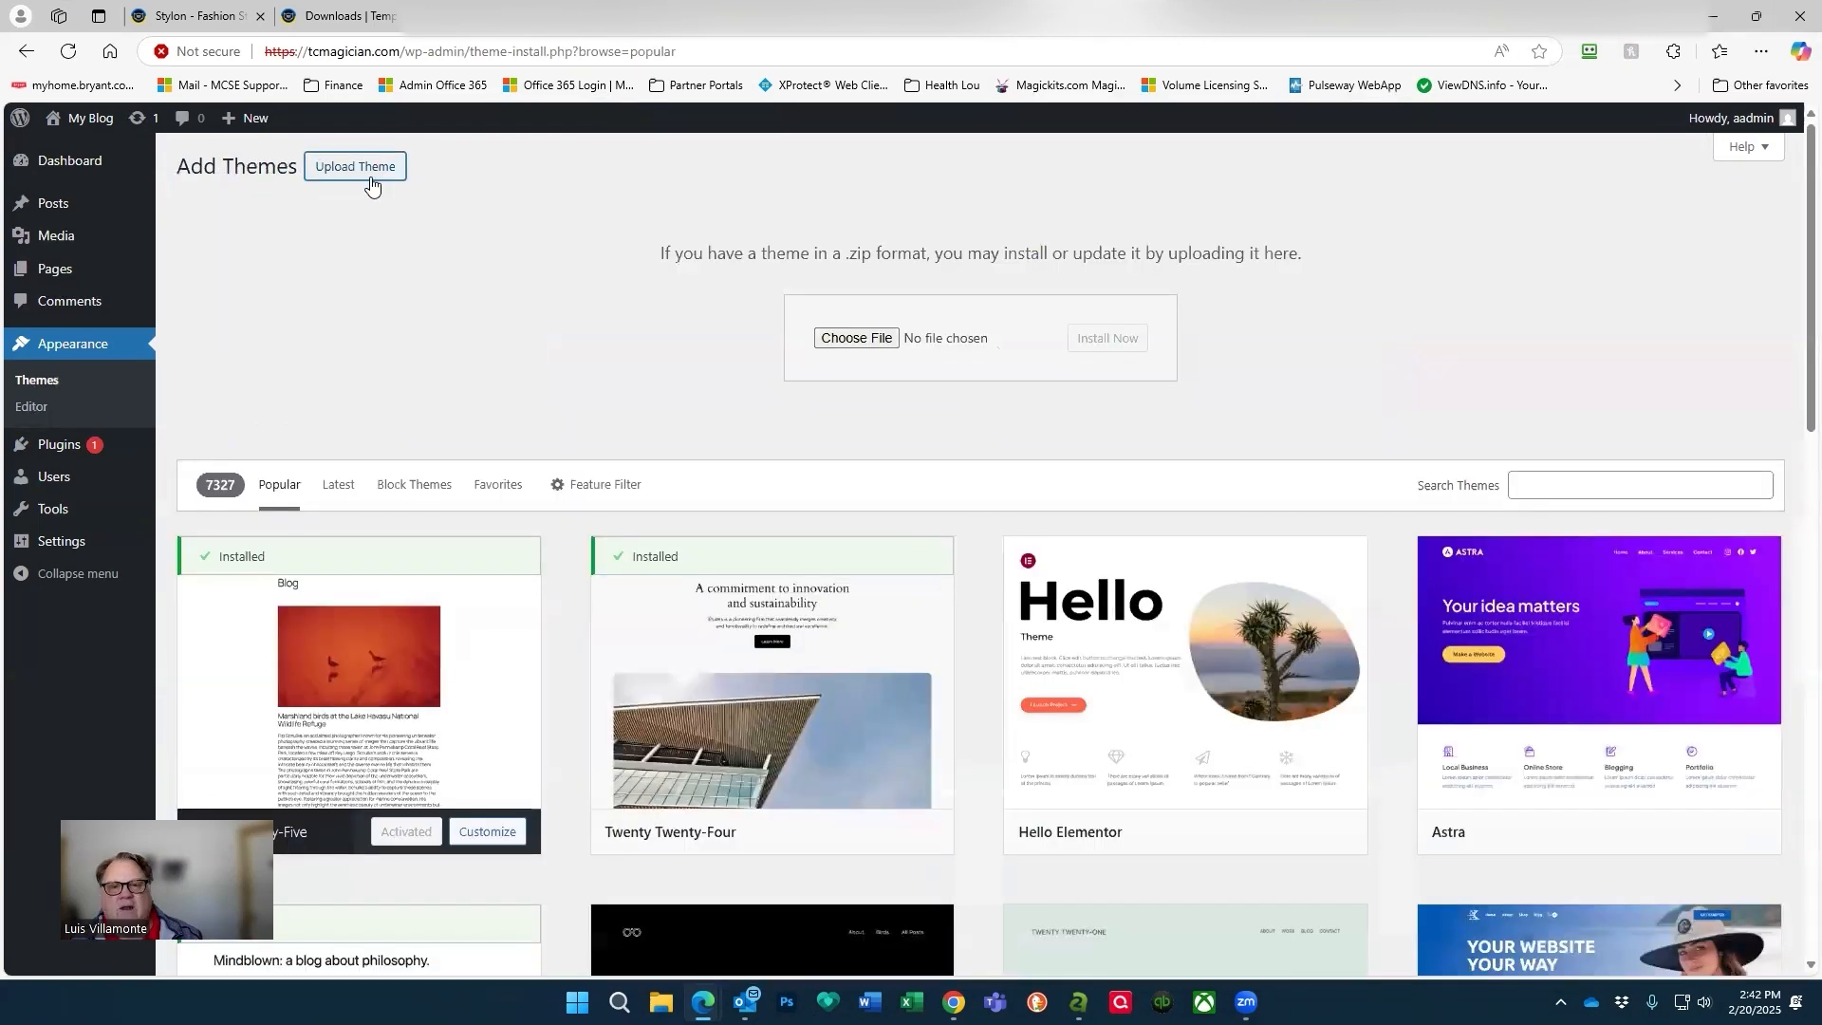
left_click(857, 339)
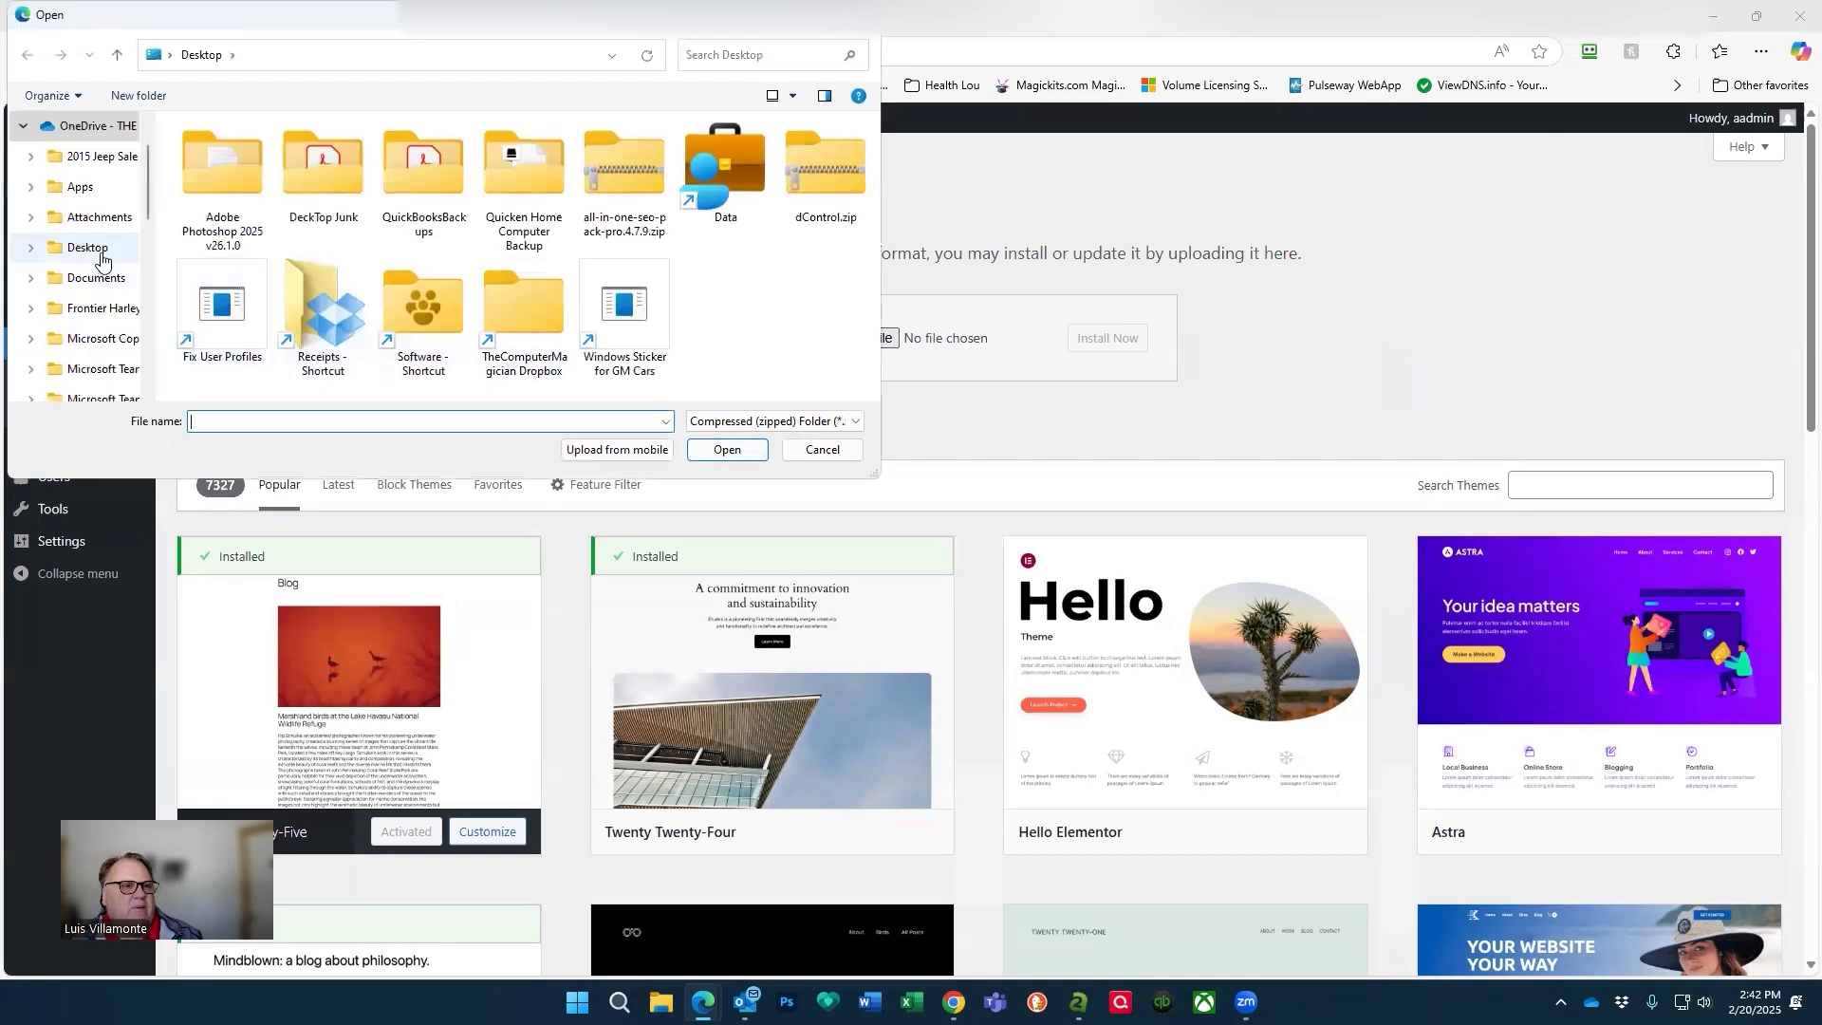
scroll(102, 258, "up", 3)
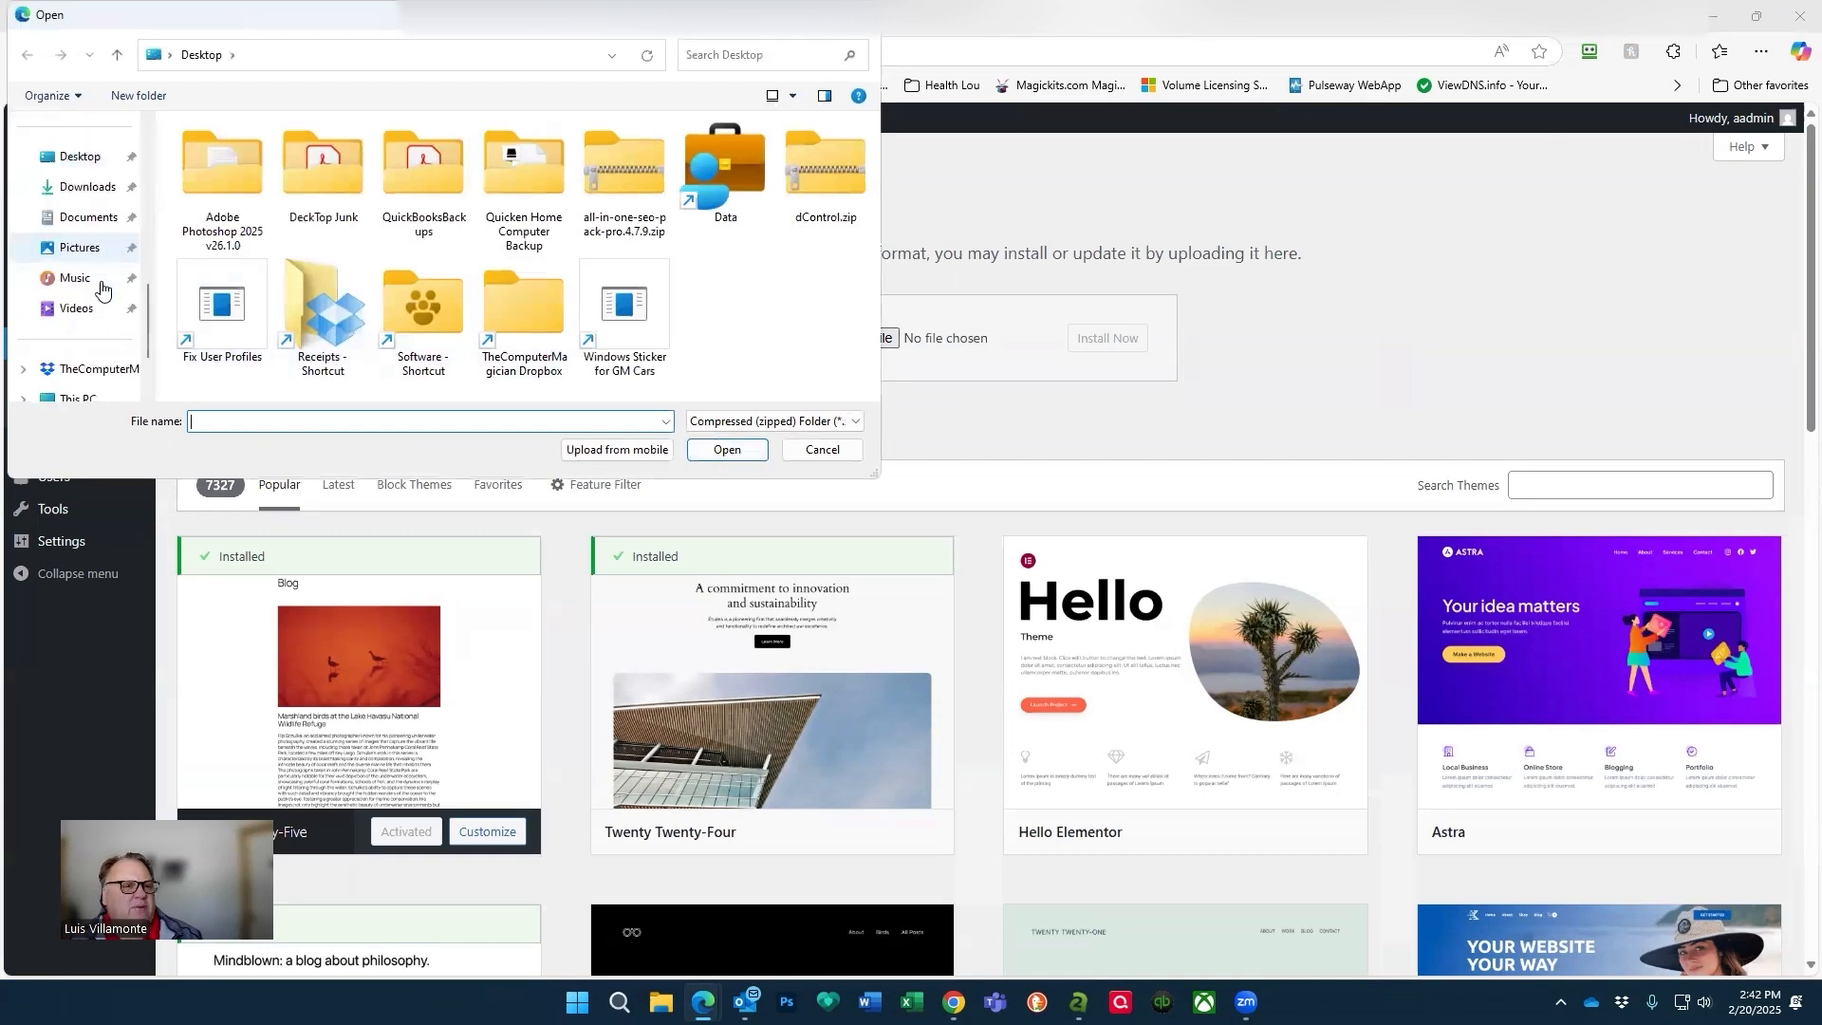
left_click(95, 188)
double_click(291, 206)
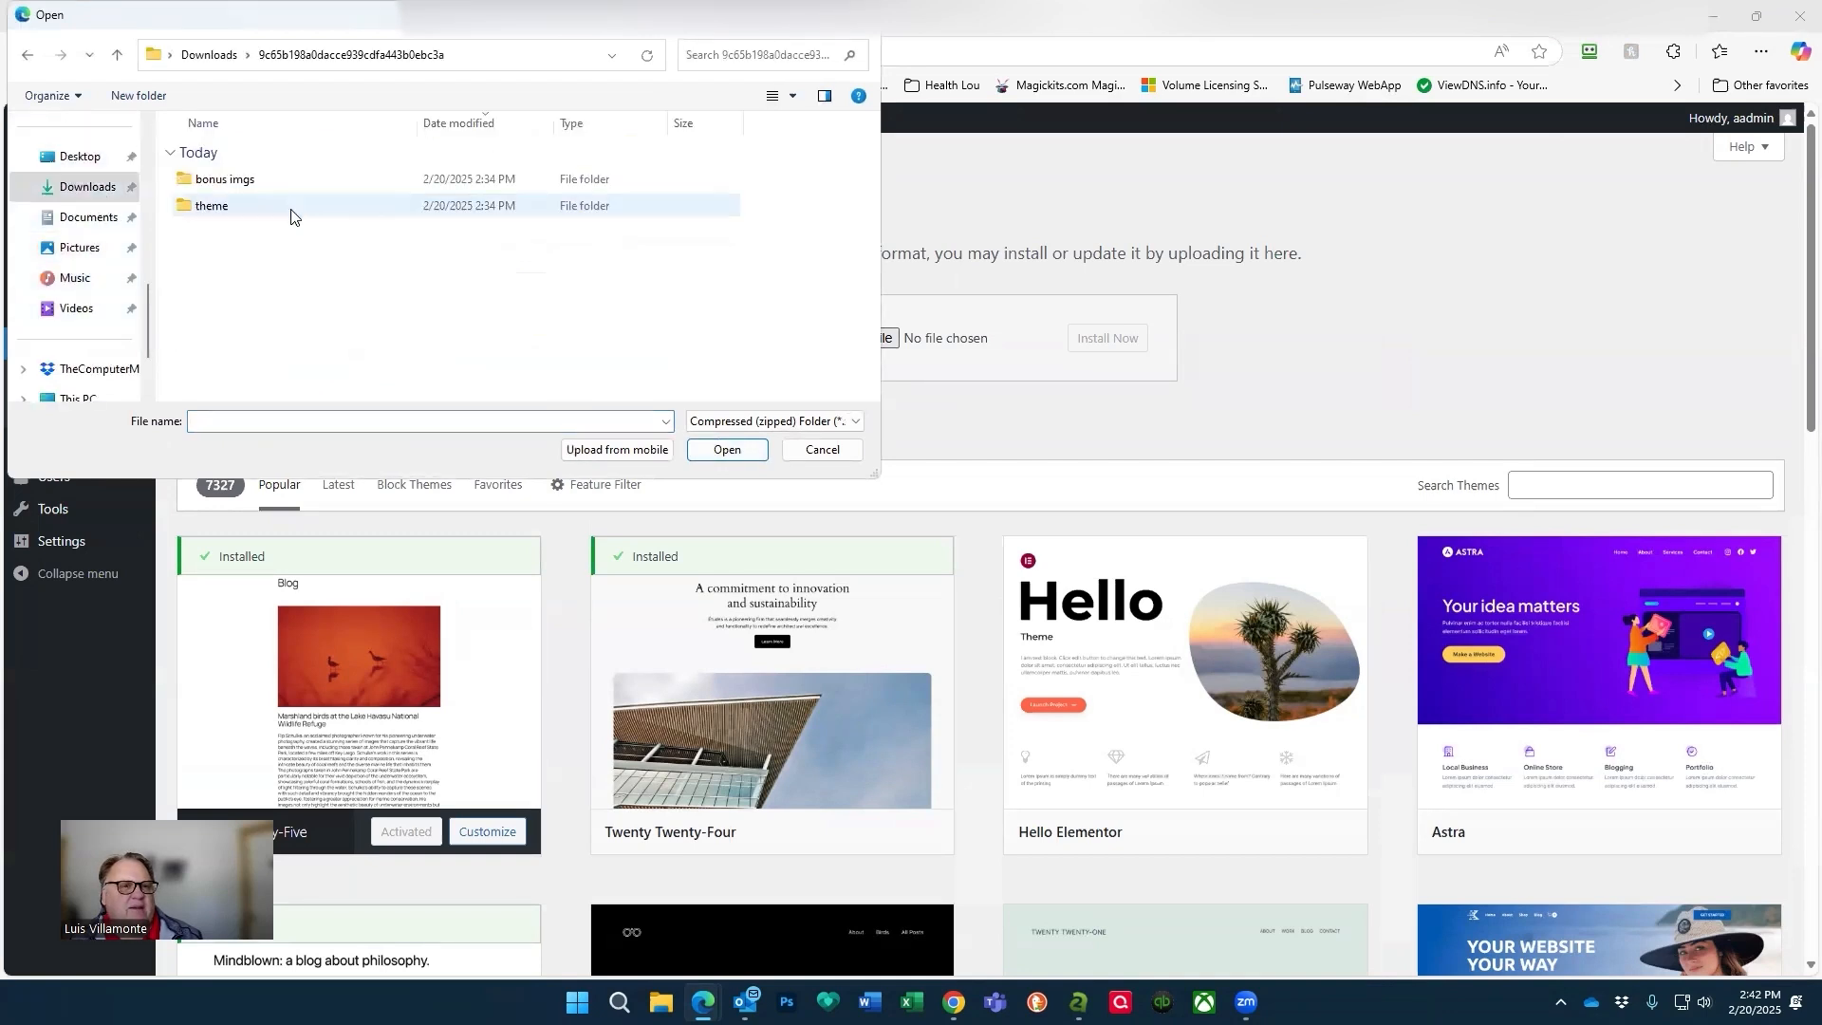
double_click(213, 207)
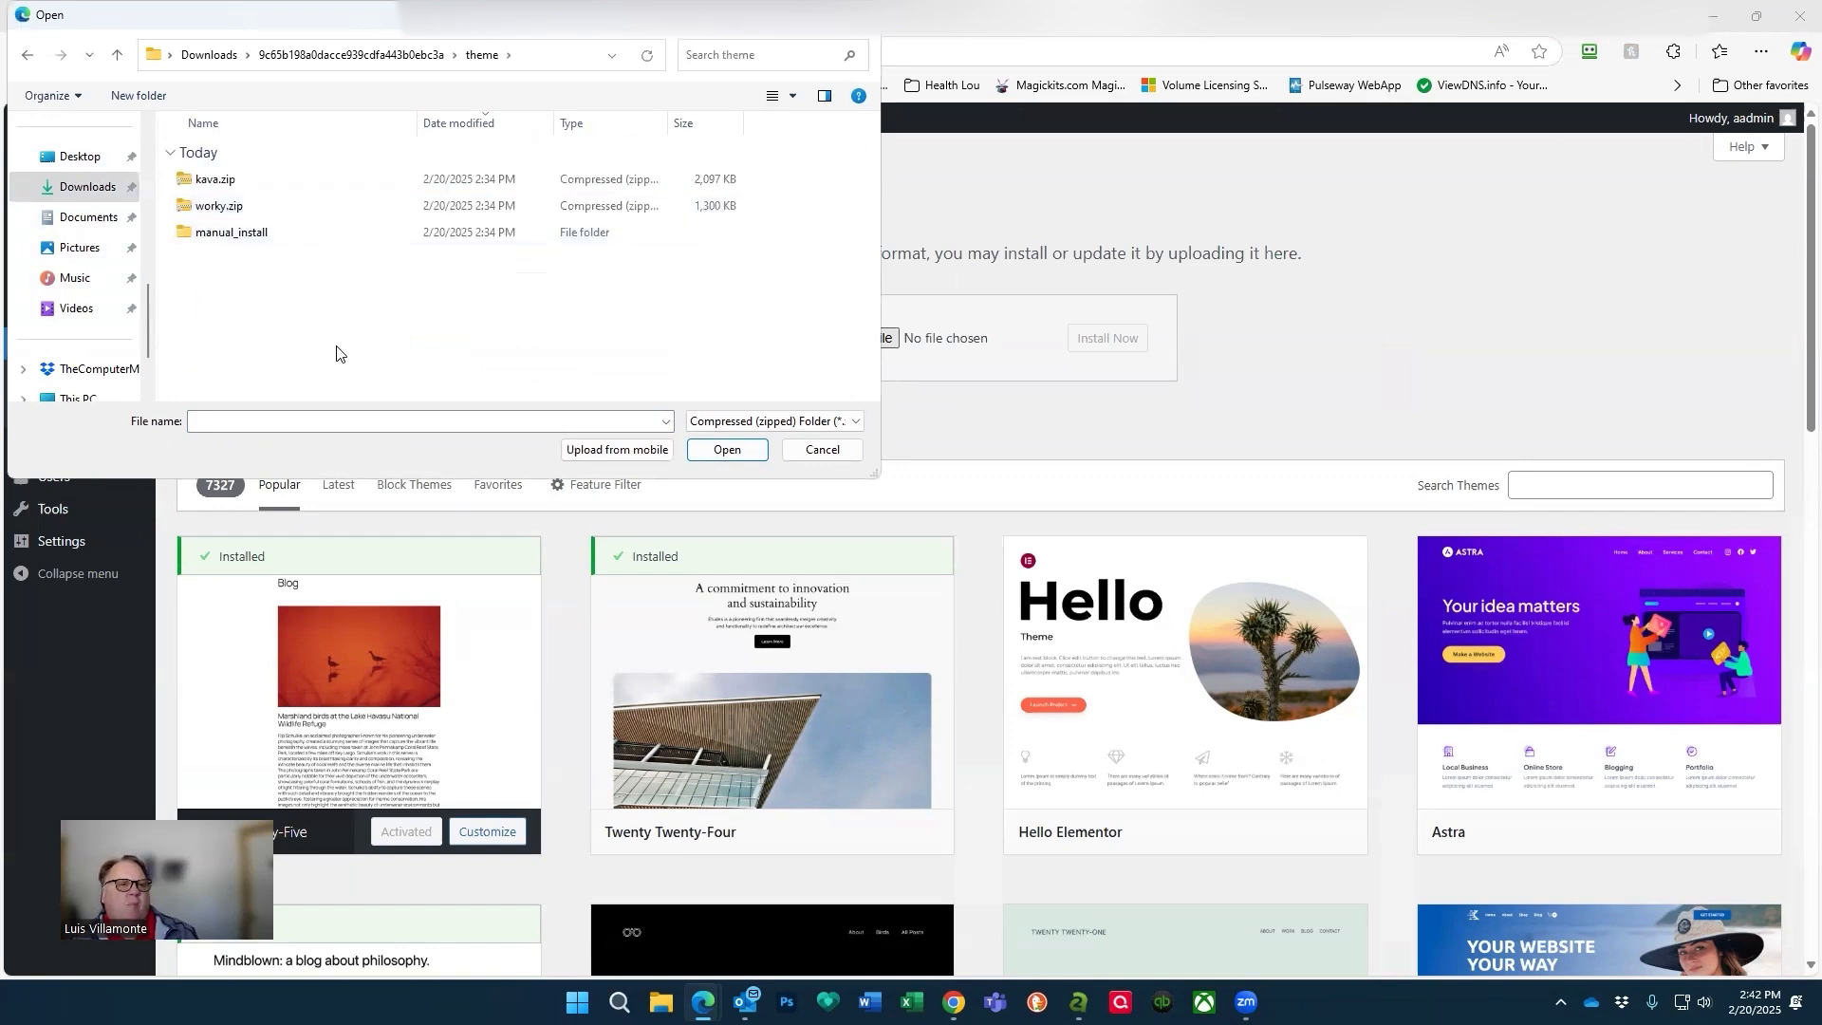
left_click(220, 183)
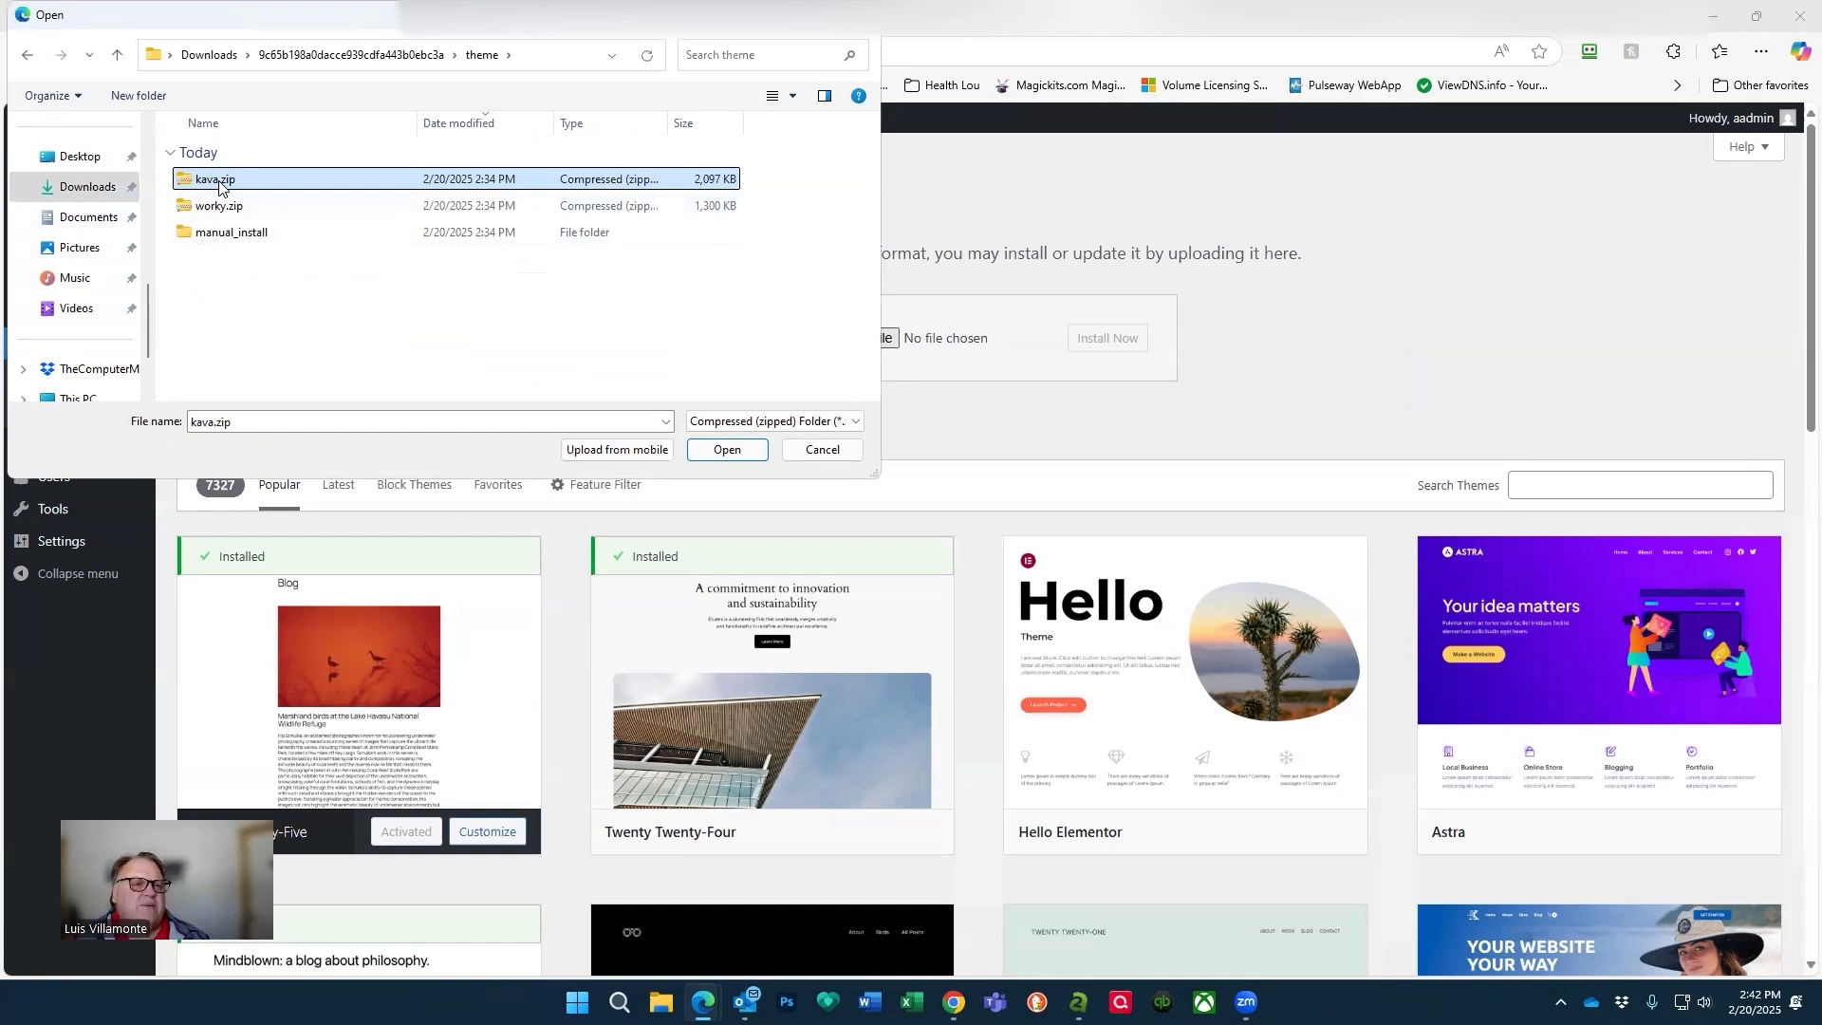
left_click(736, 450)
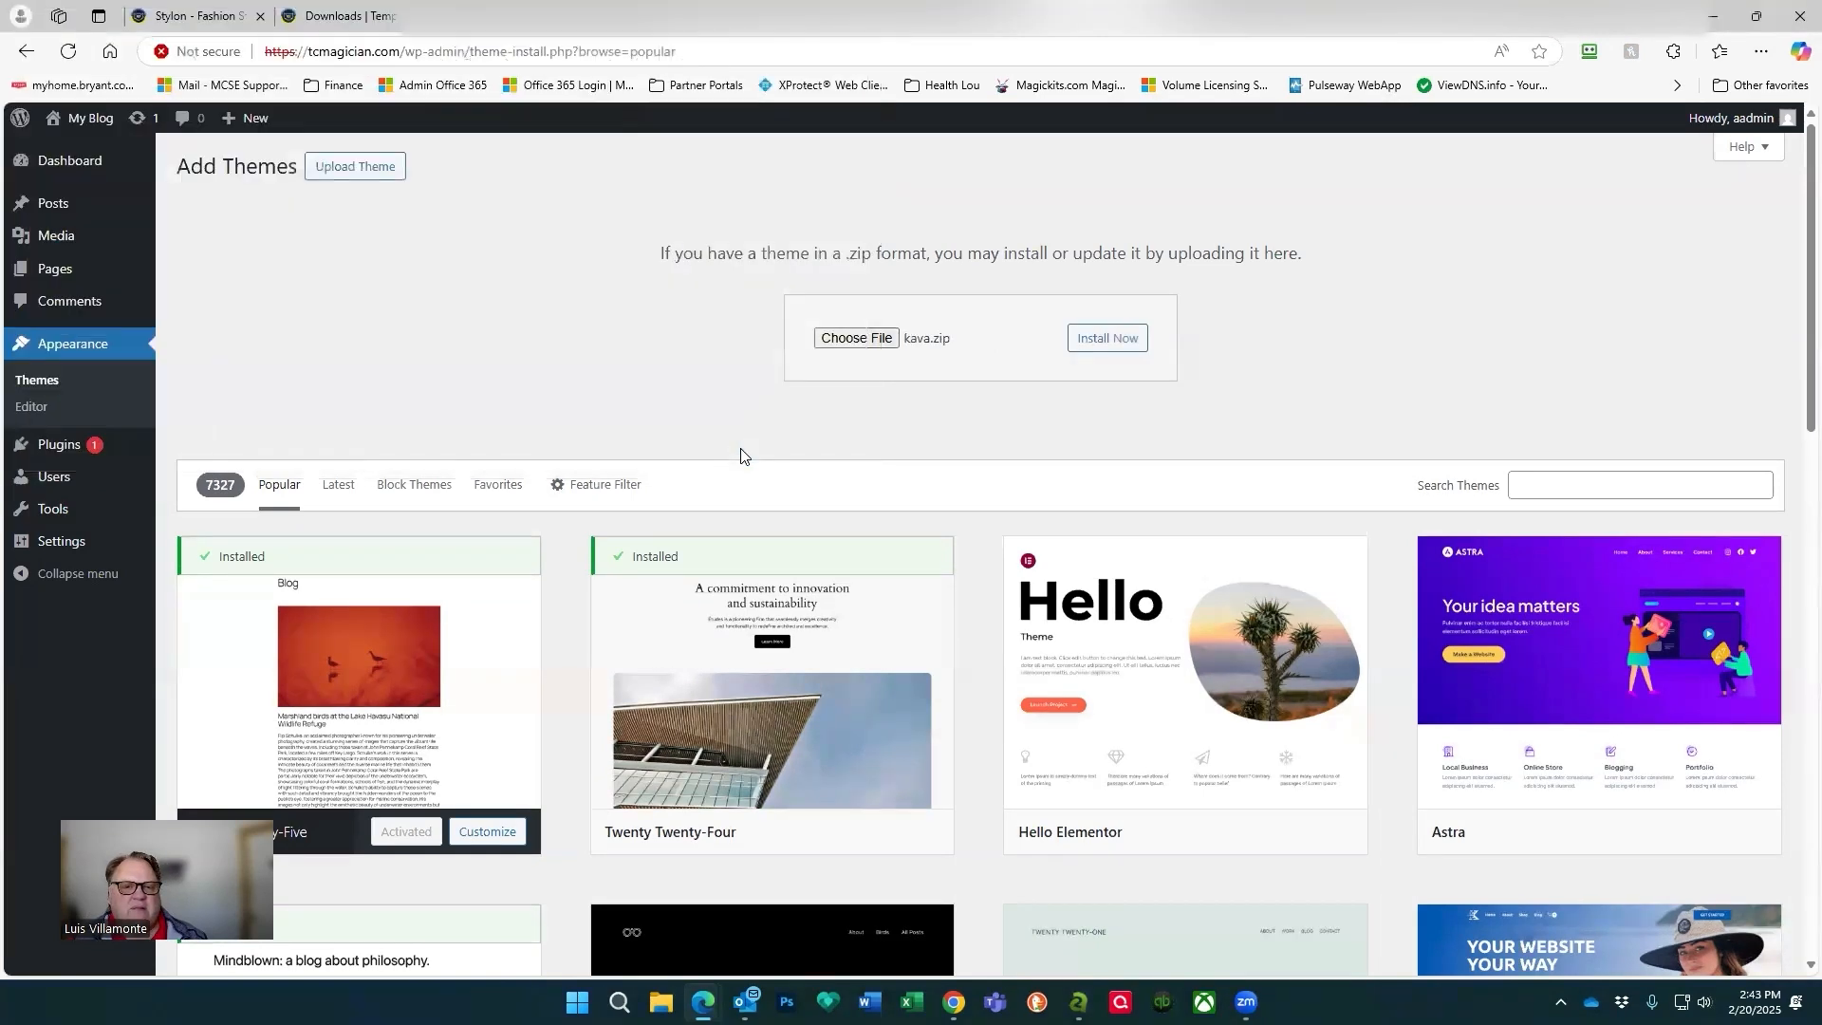
left_click(1118, 345)
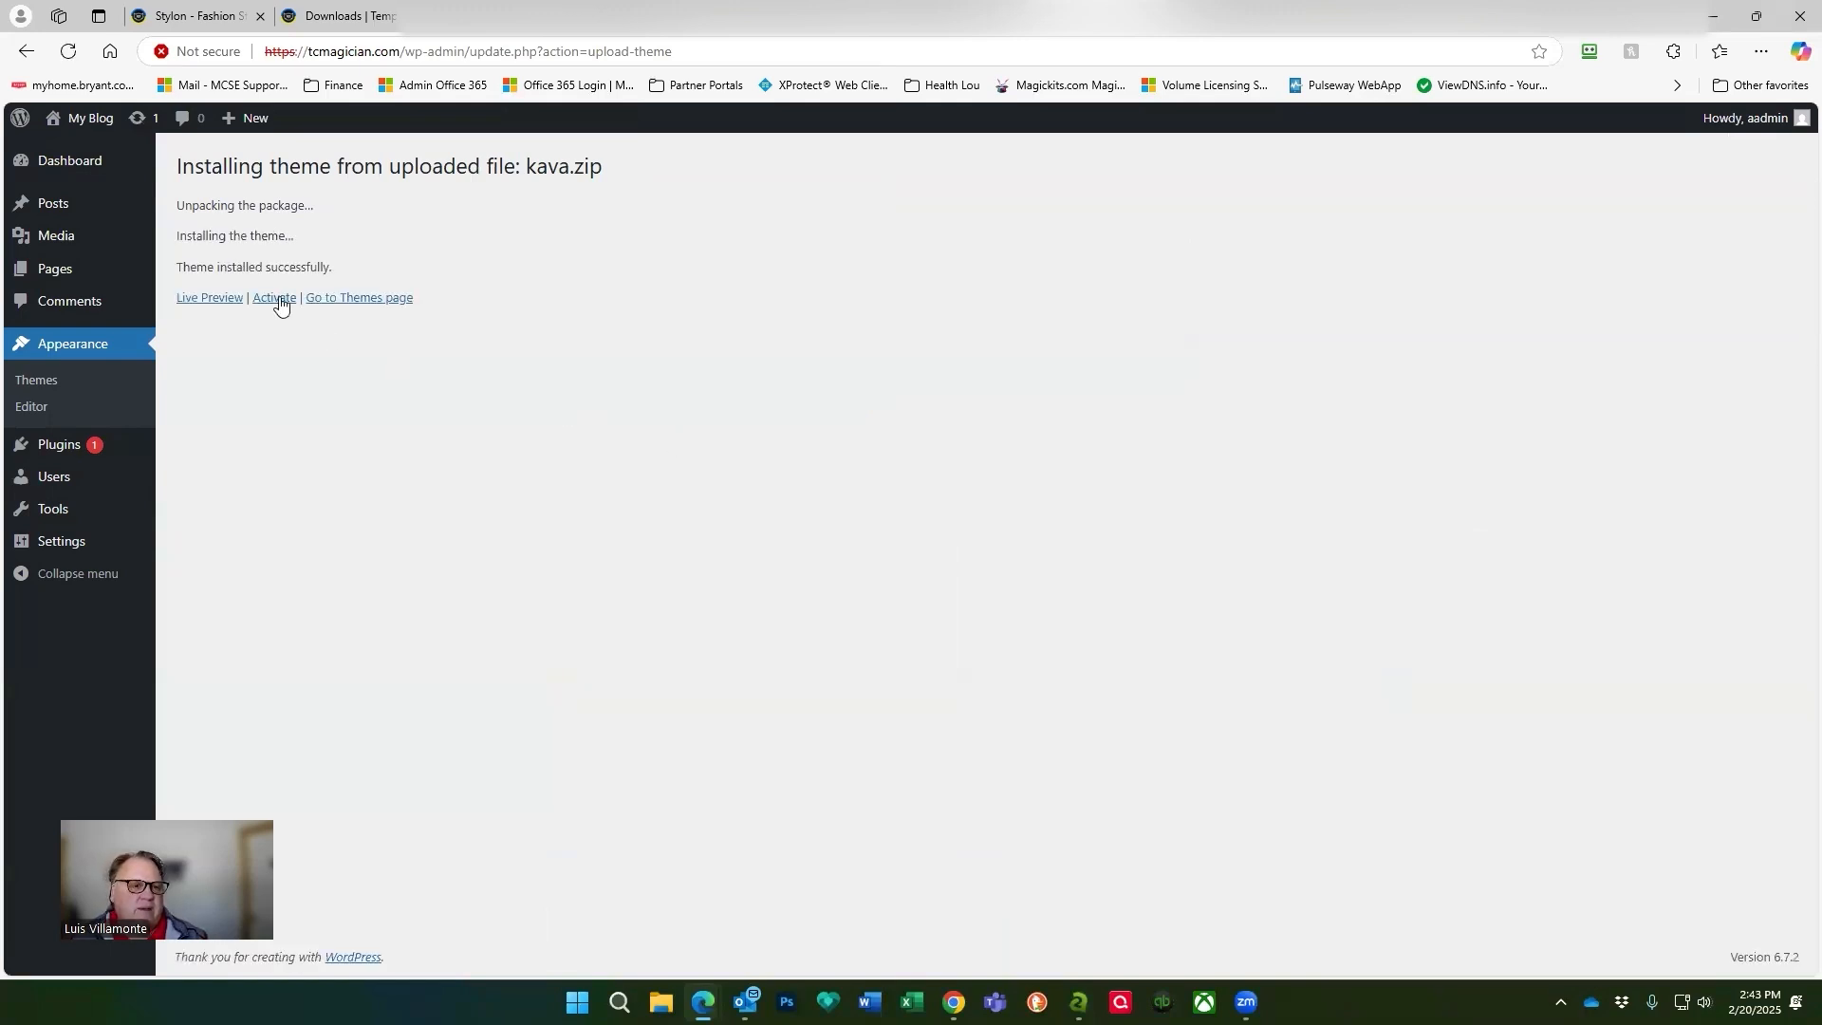
left_click(276, 299)
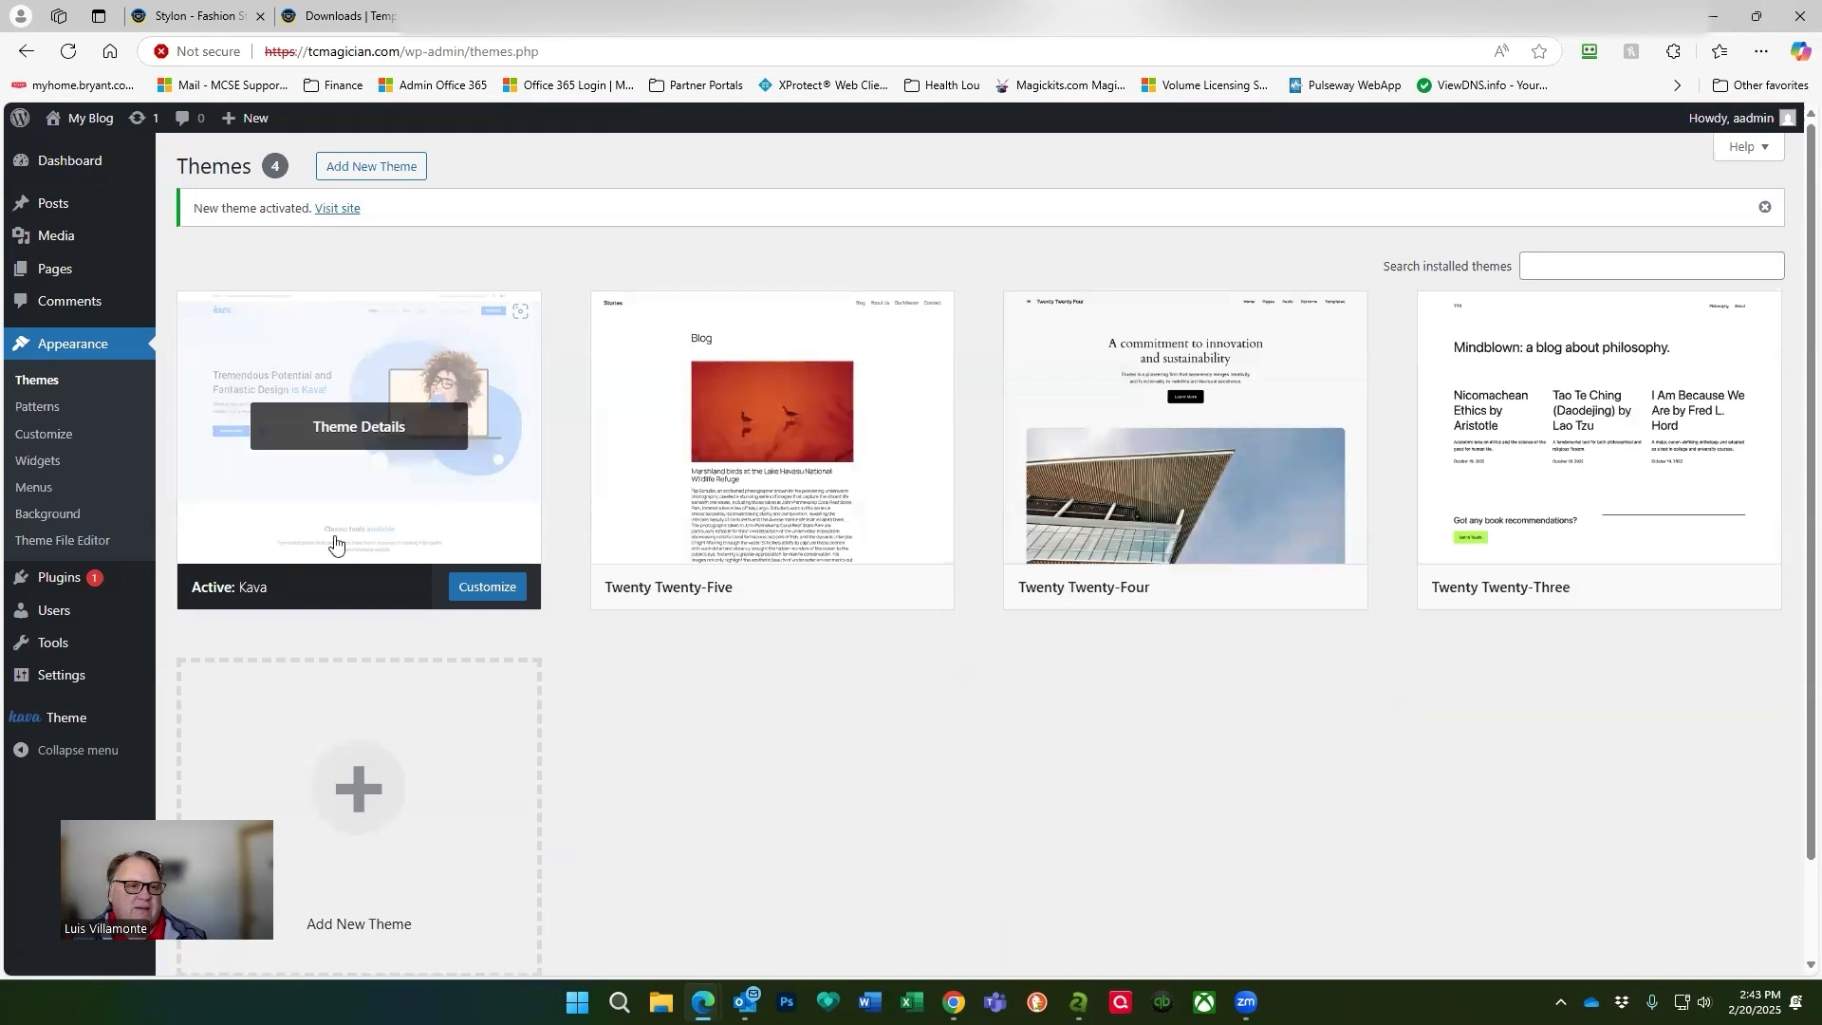
View the My Blog front page with the Kava theme applied and return to the WordPress dashboard.
left_click(90, 122)
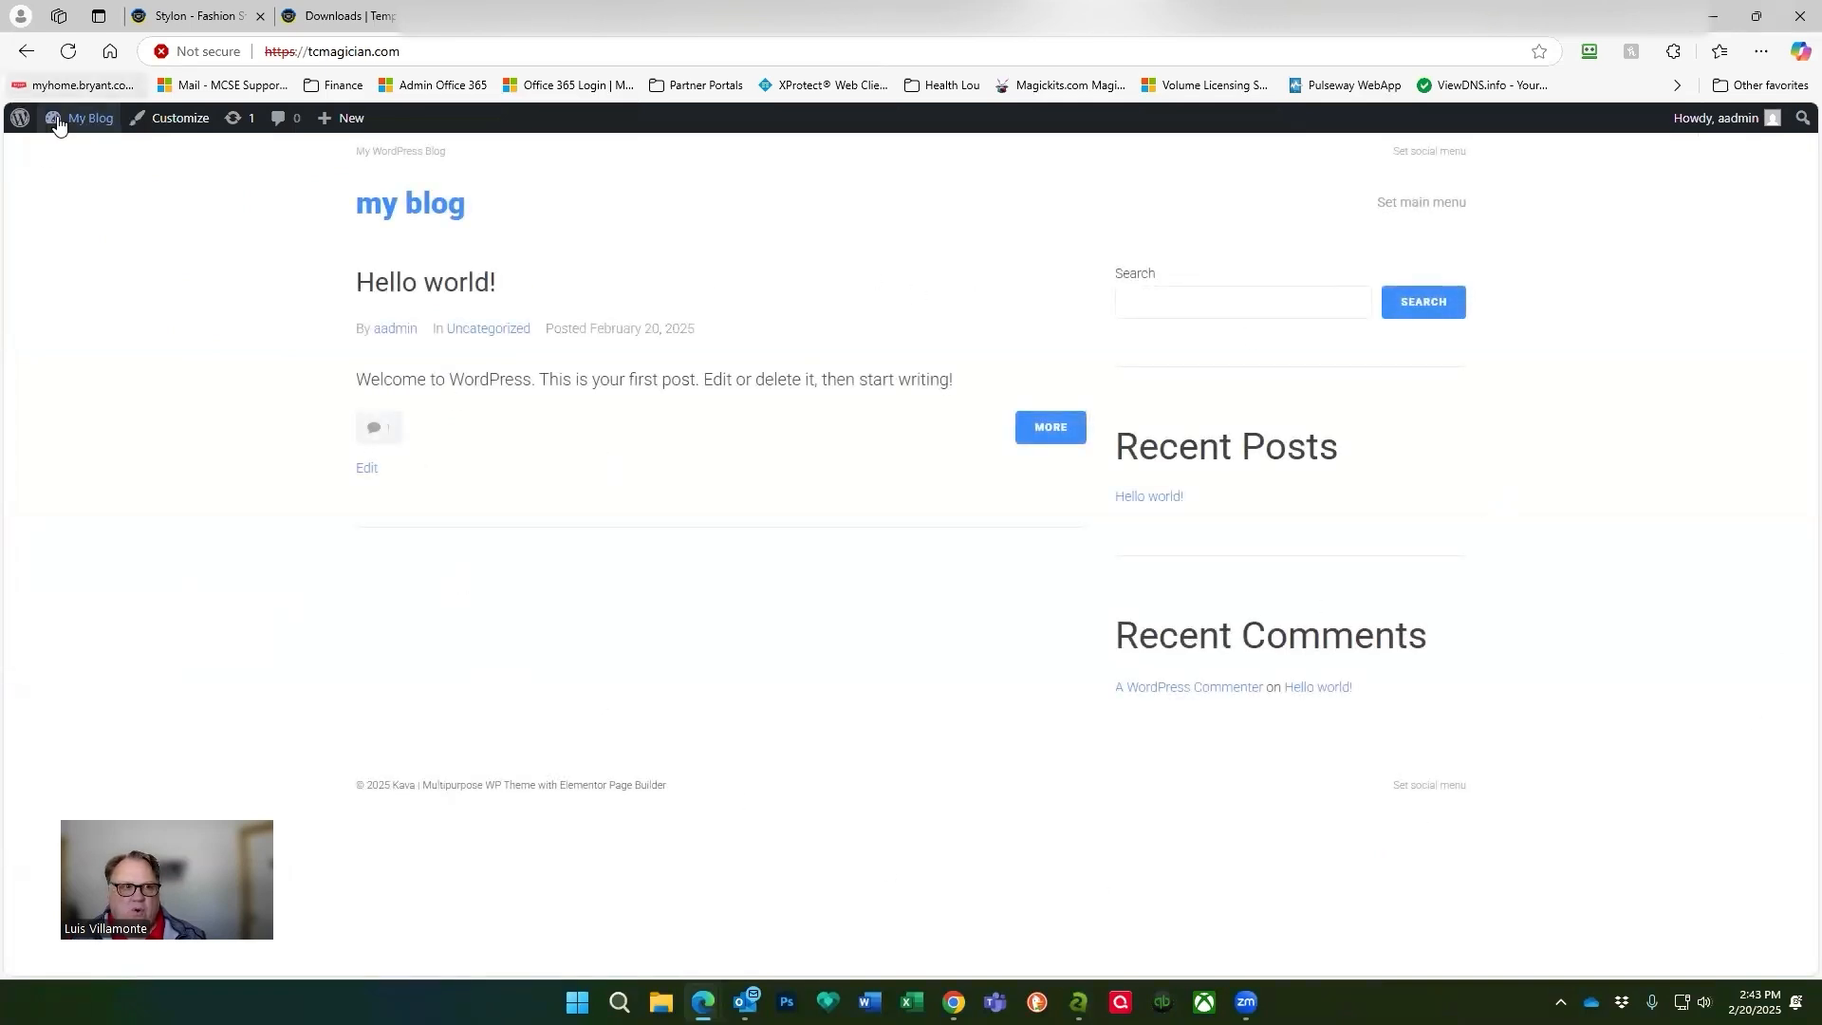
mouse_move(51, 101)
left_click(89, 156)
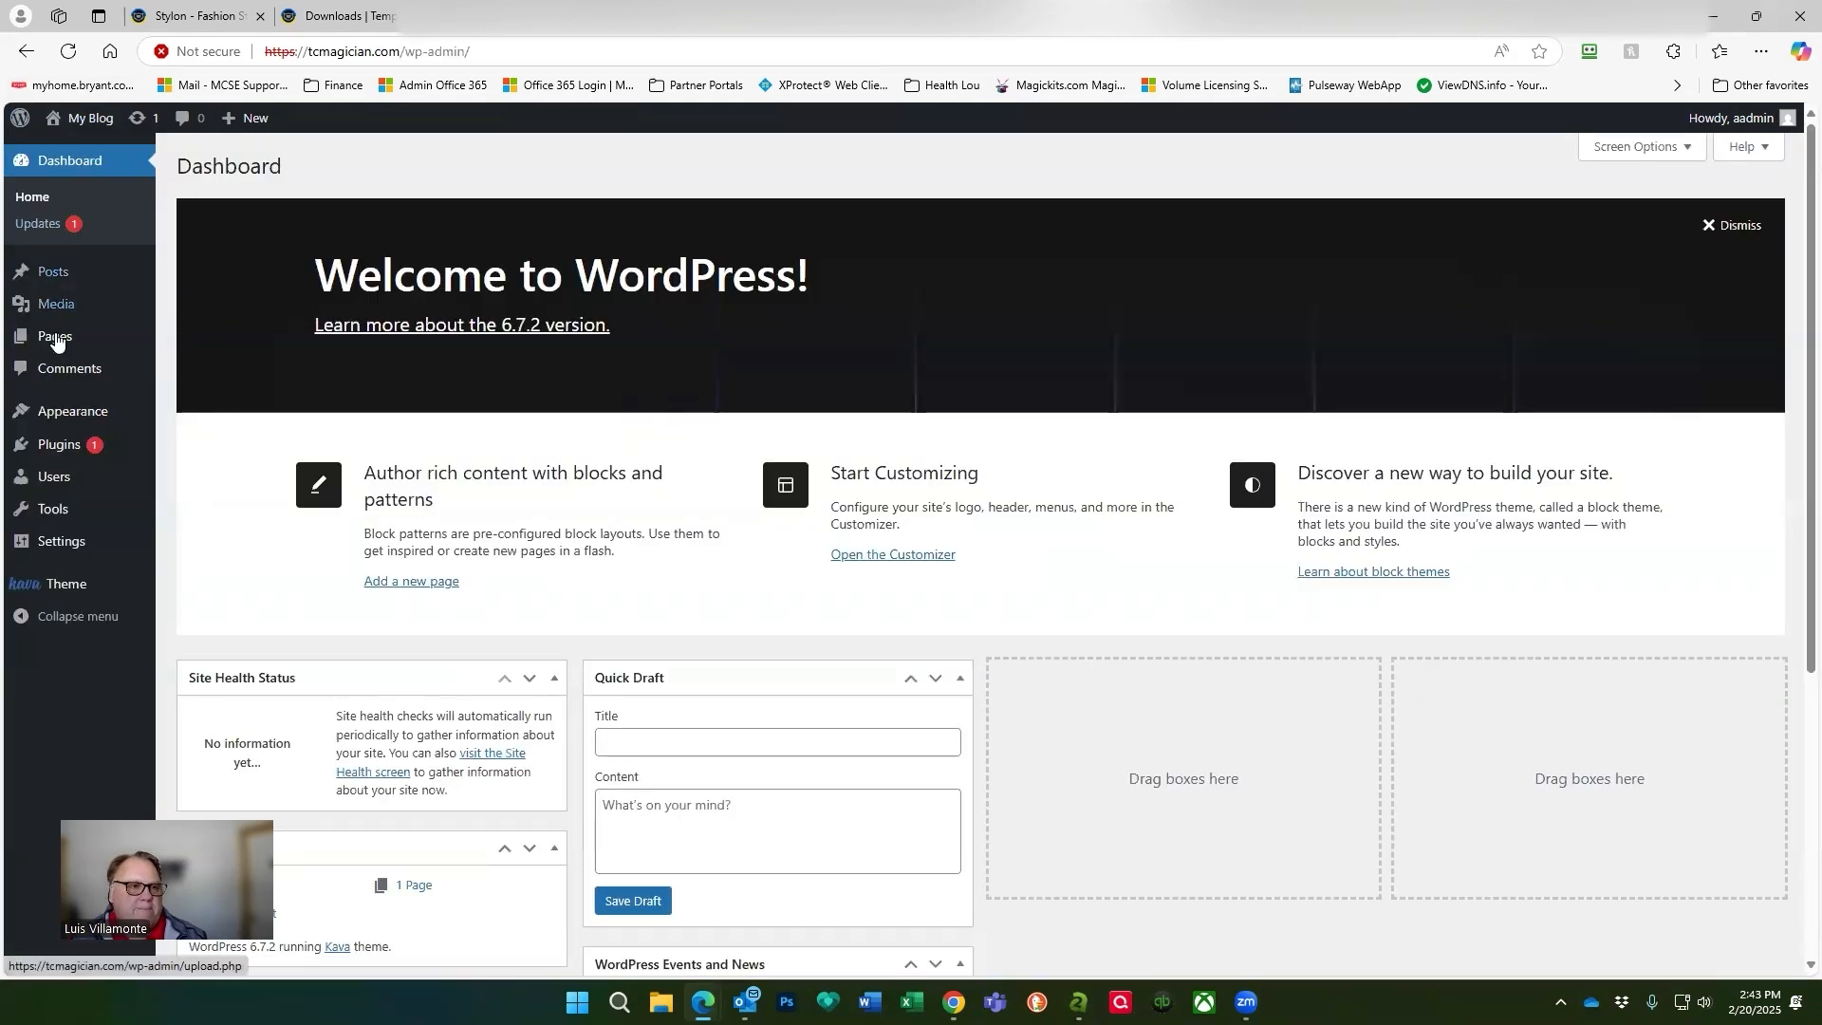
Open the installed themes and bring up the upload form for adding another new theme.
mouse_move(95, 415)
left_click(196, 422)
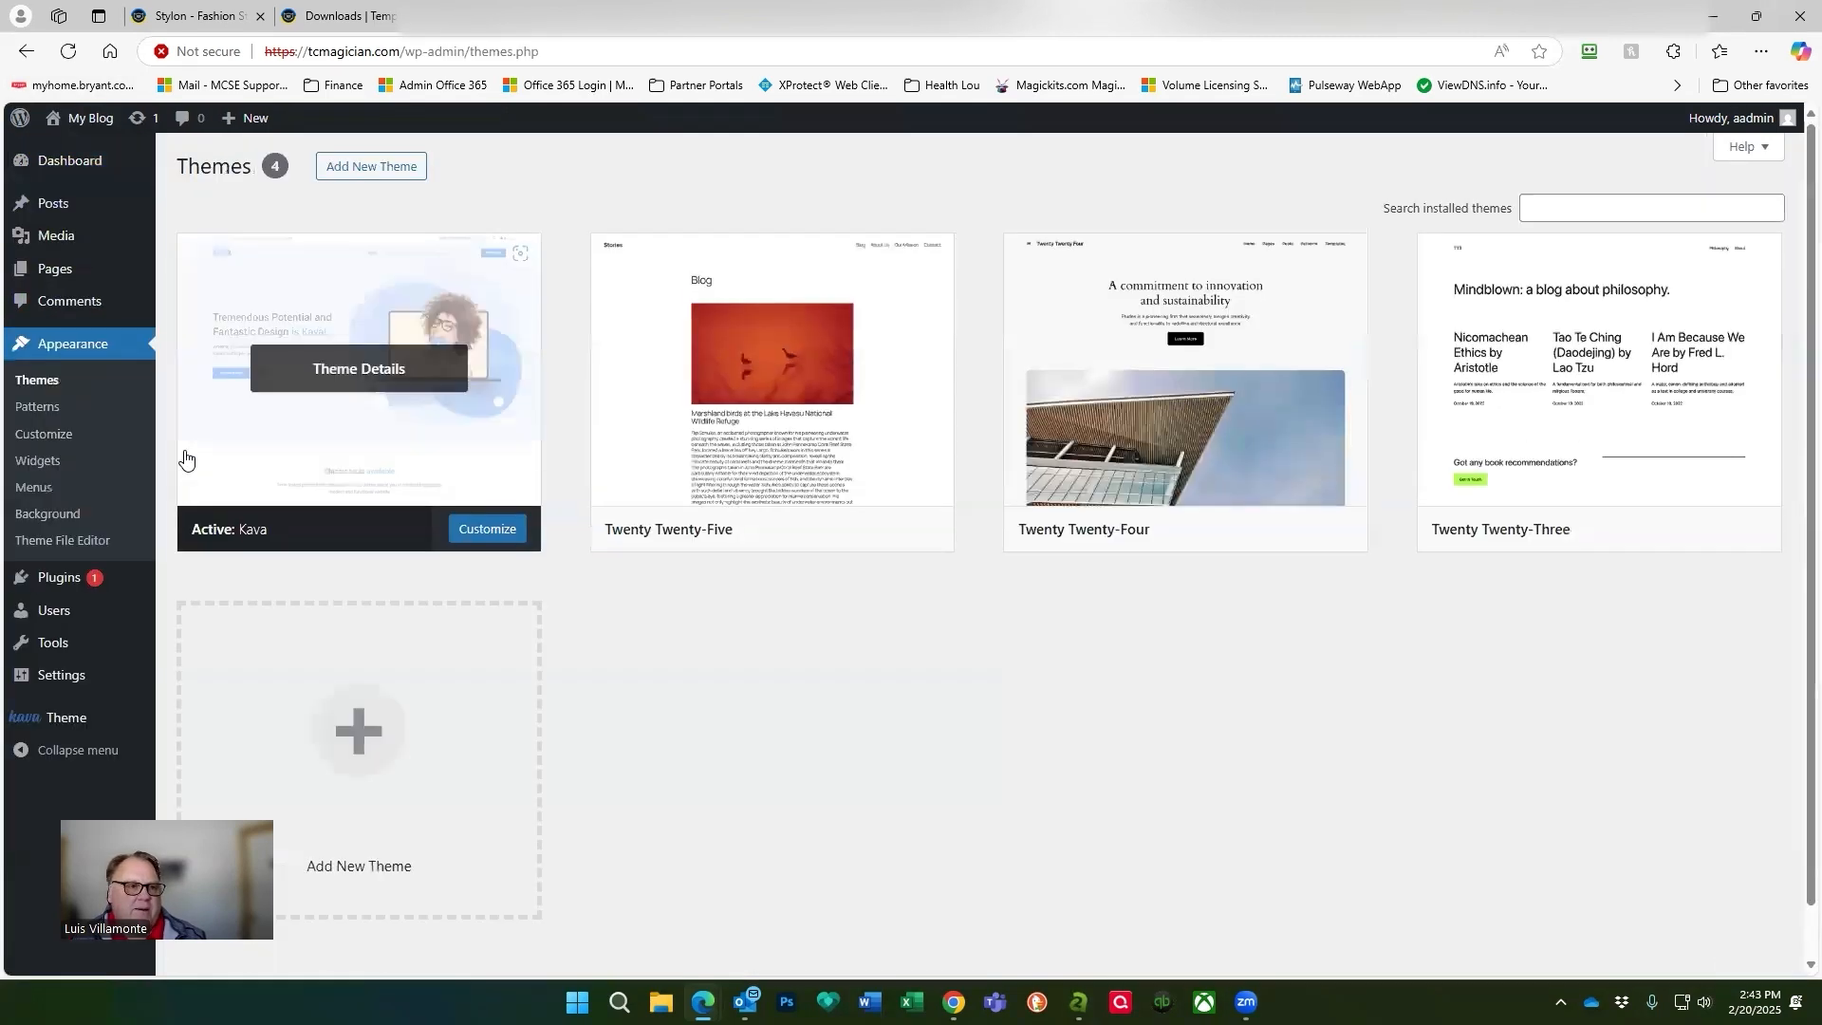
left_click(383, 171)
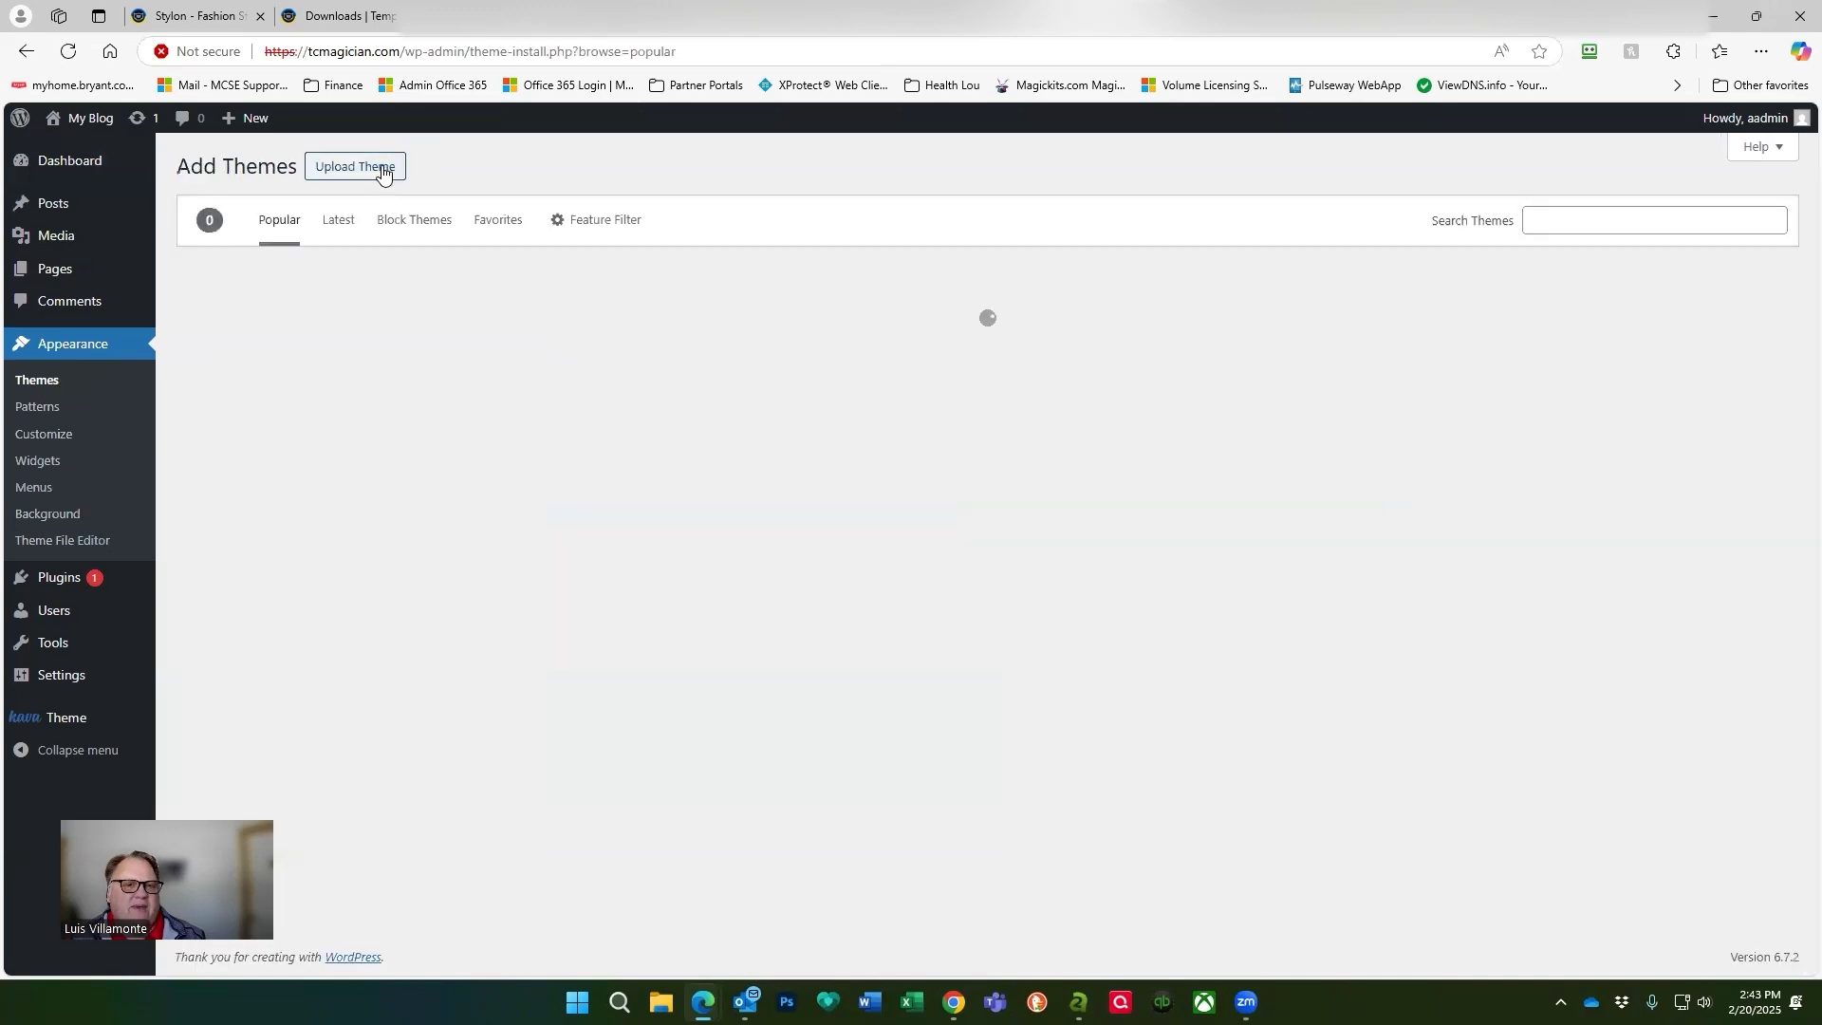
left_click(360, 166)
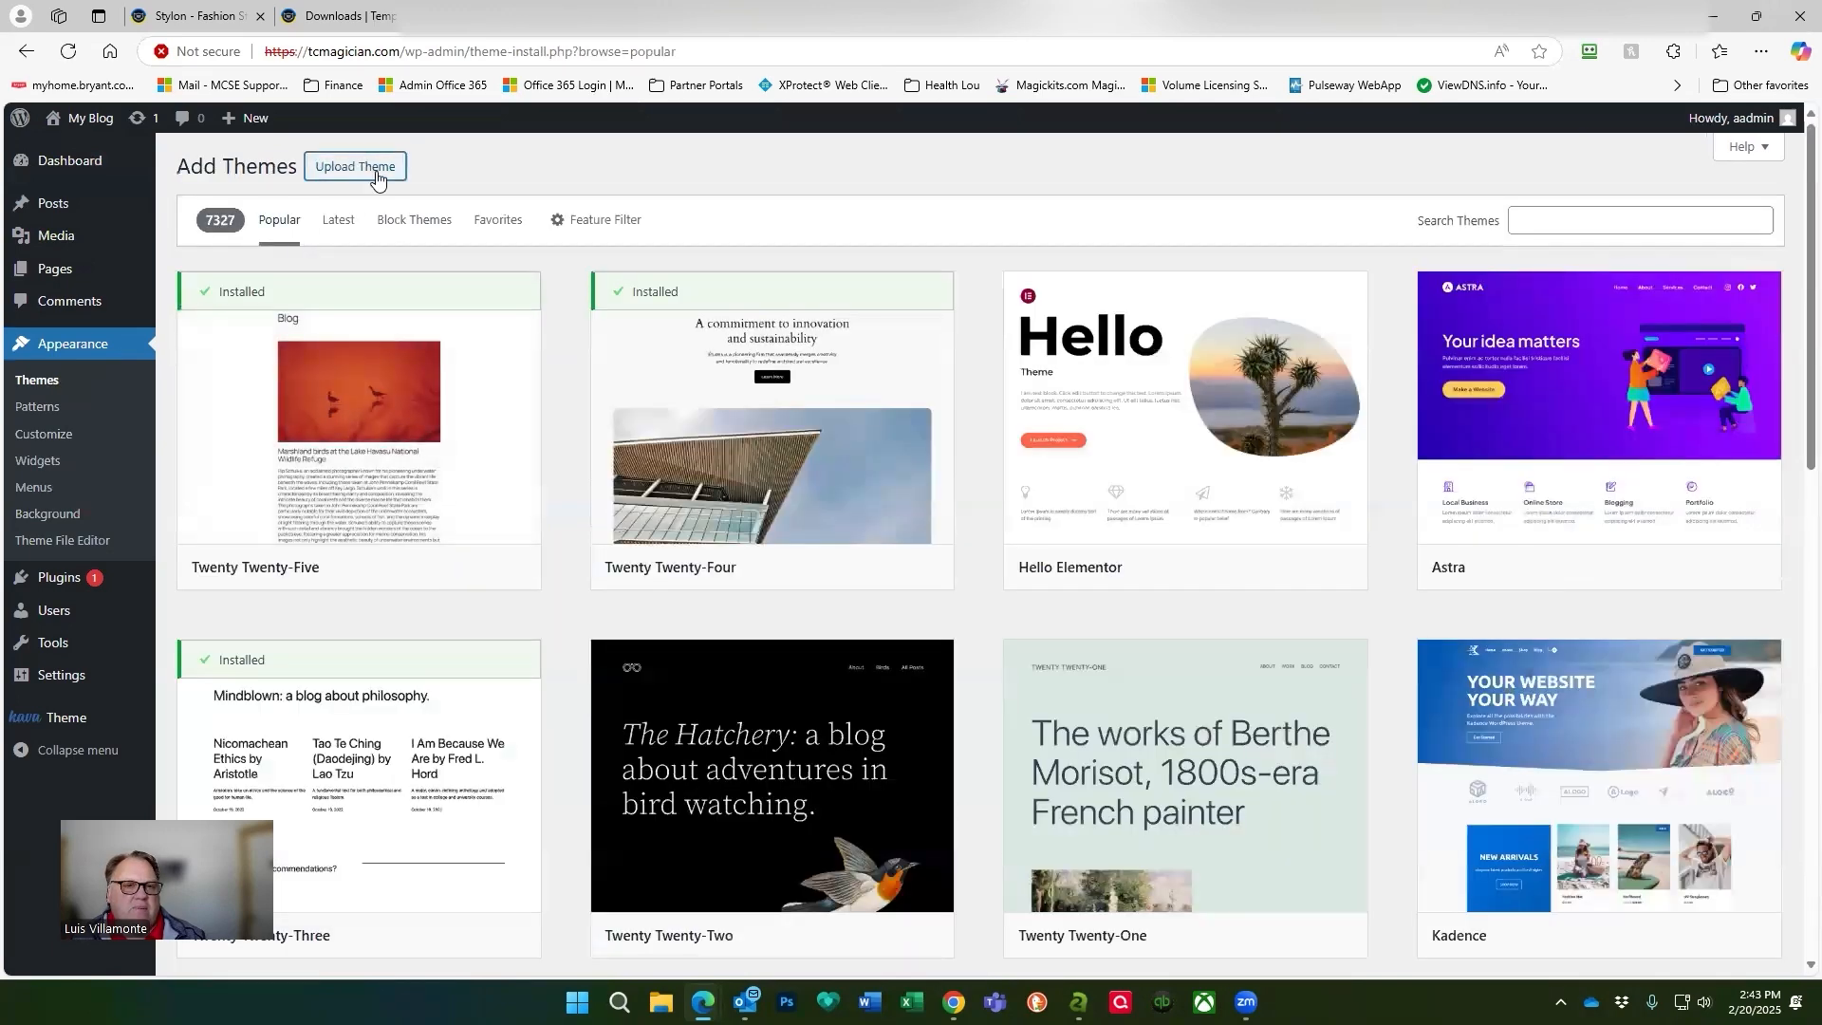
Choose worky.zip from the extracted package's theme folder, install it as a theme and activate it.
left_click(854, 338)
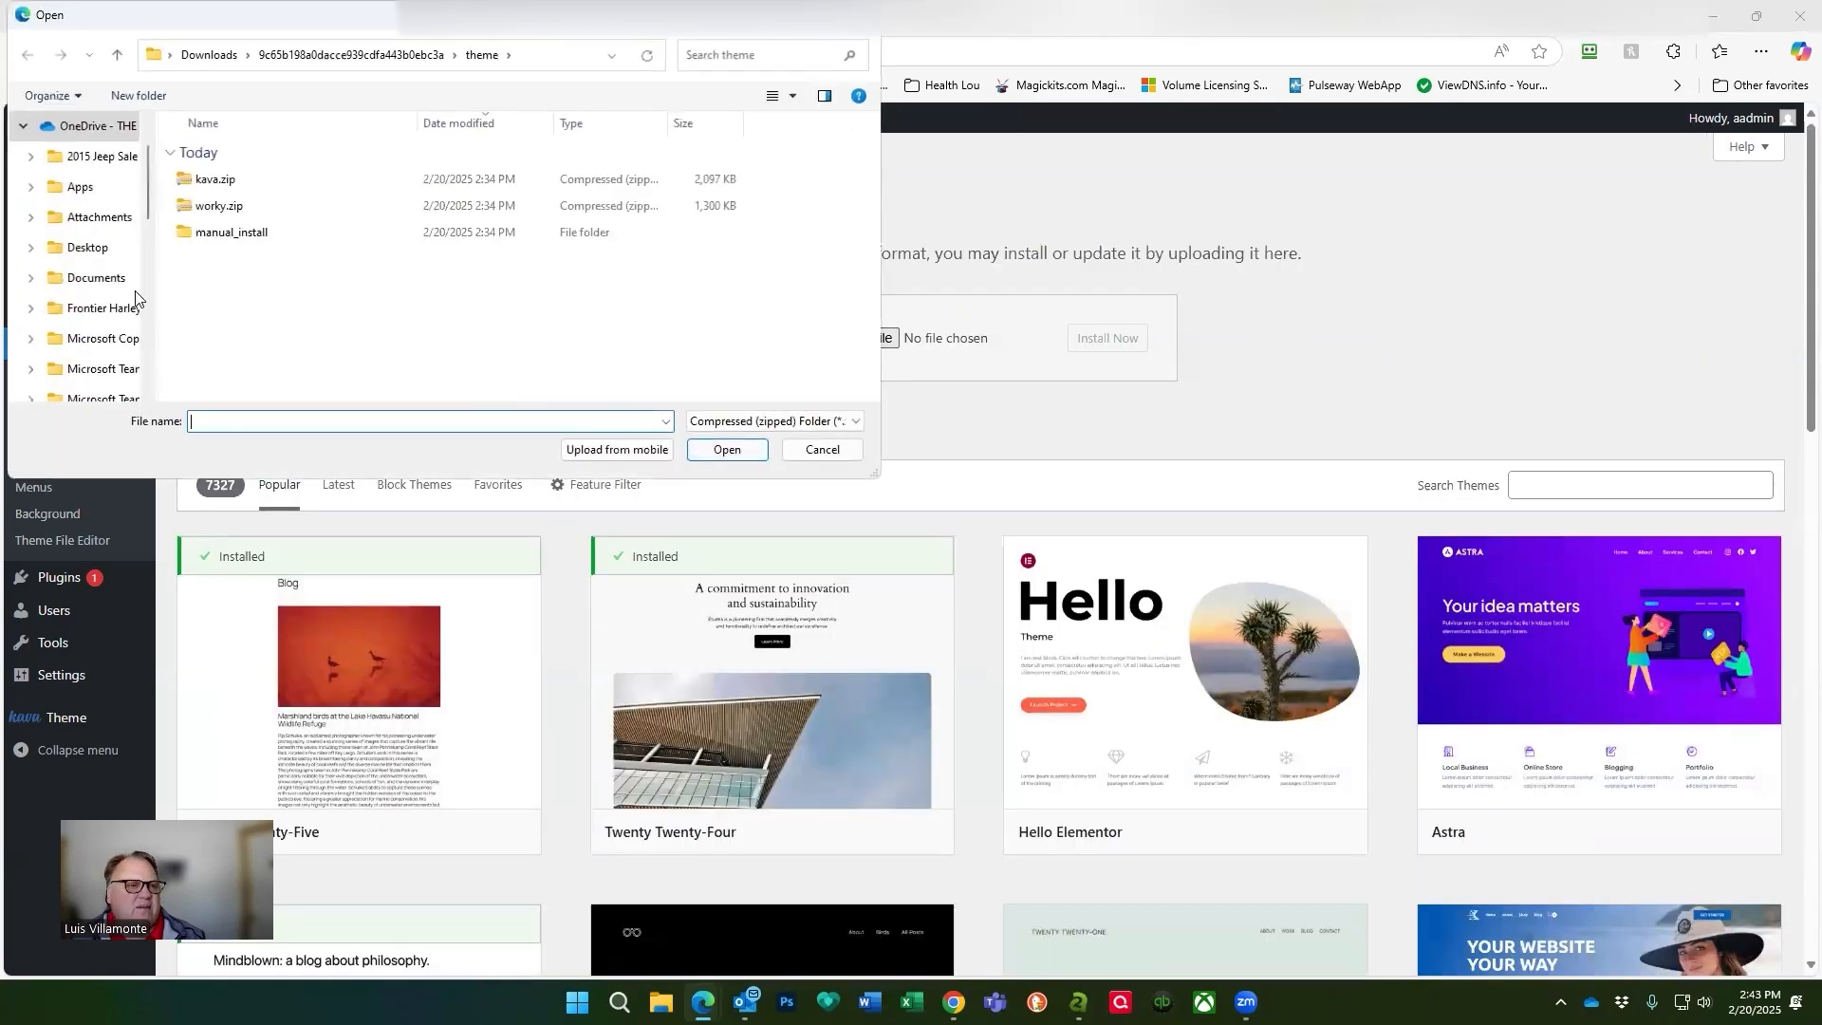
scroll(90, 247, "down", 10)
scroll(88, 223, "up", 1)
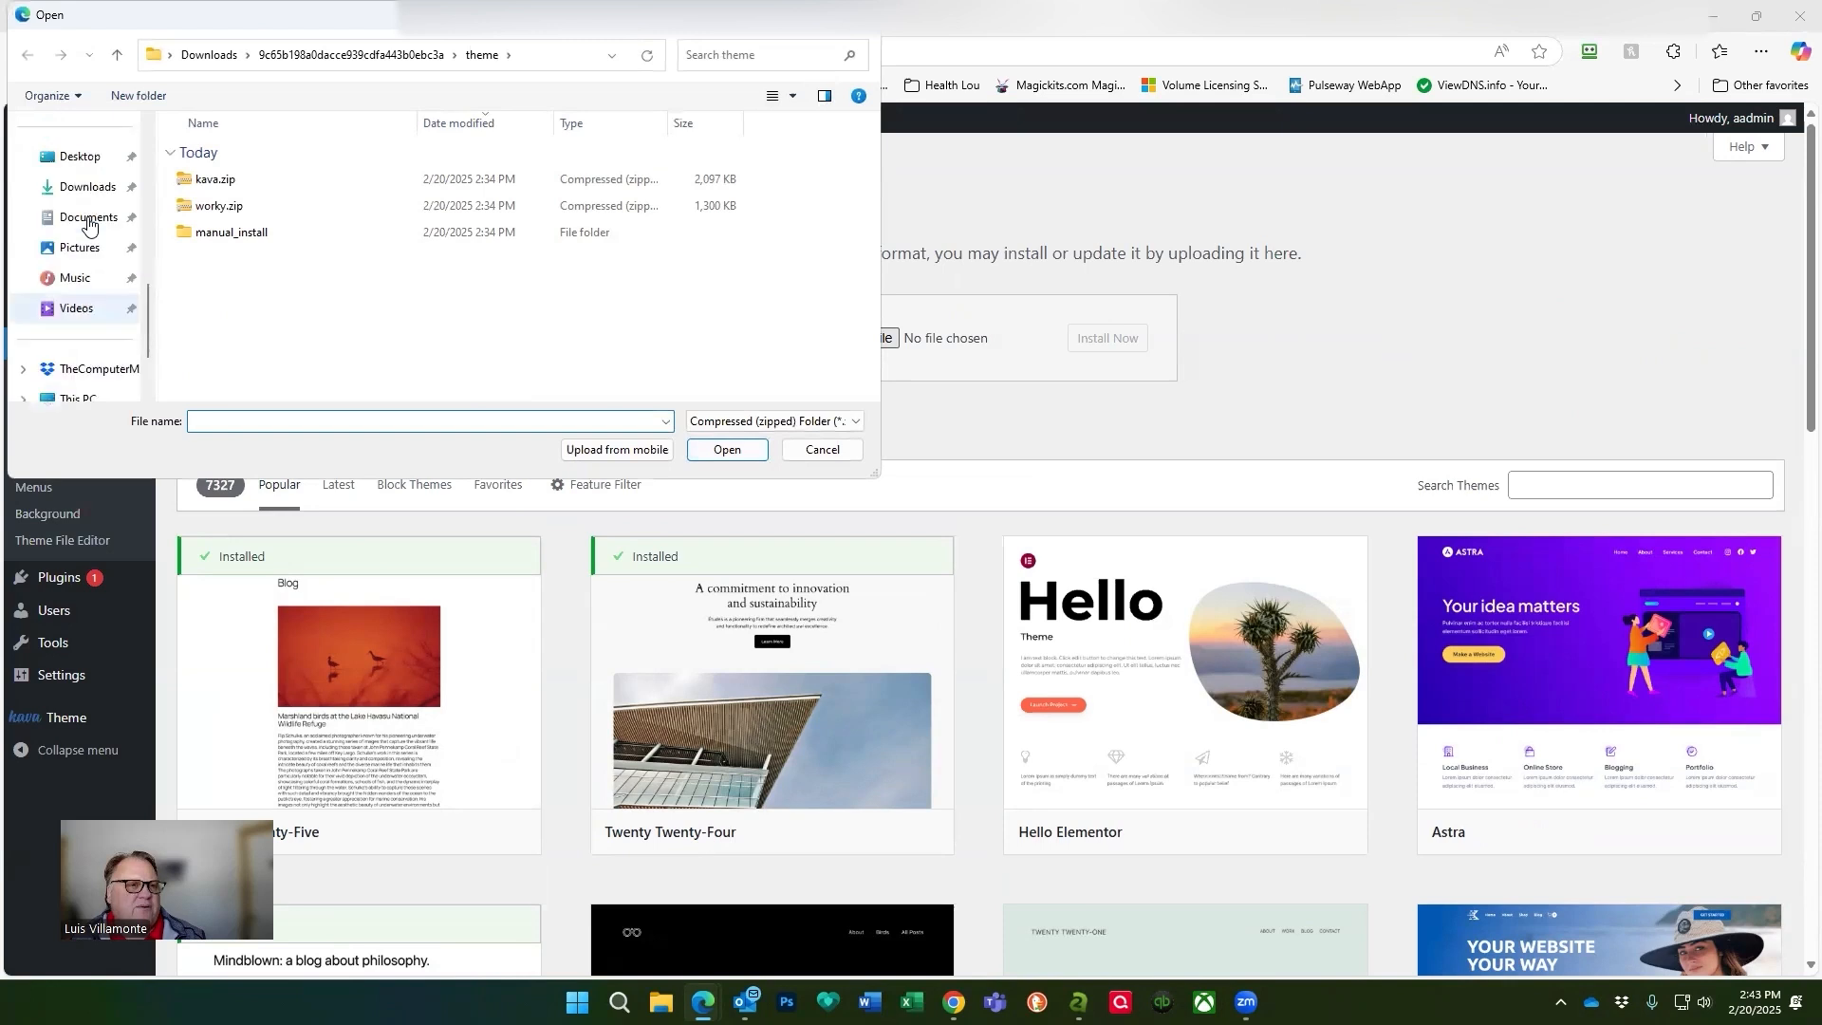
left_click(89, 190)
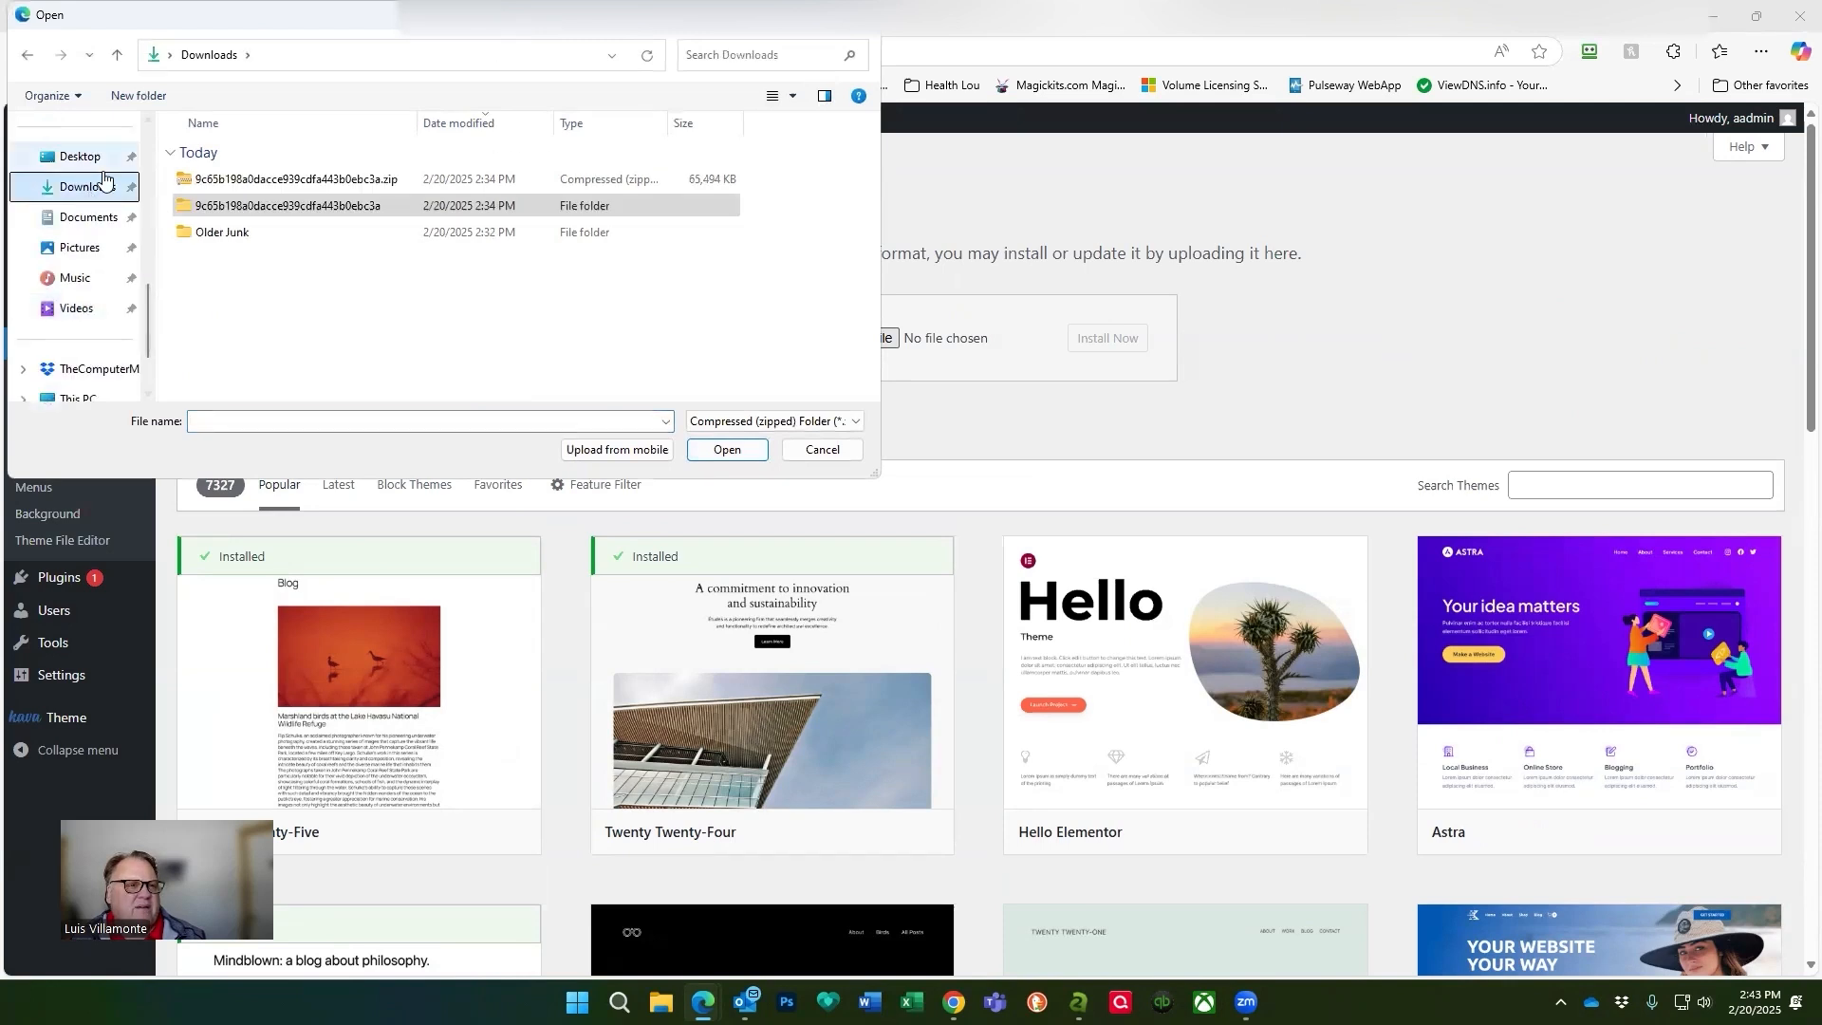
double_click(294, 207)
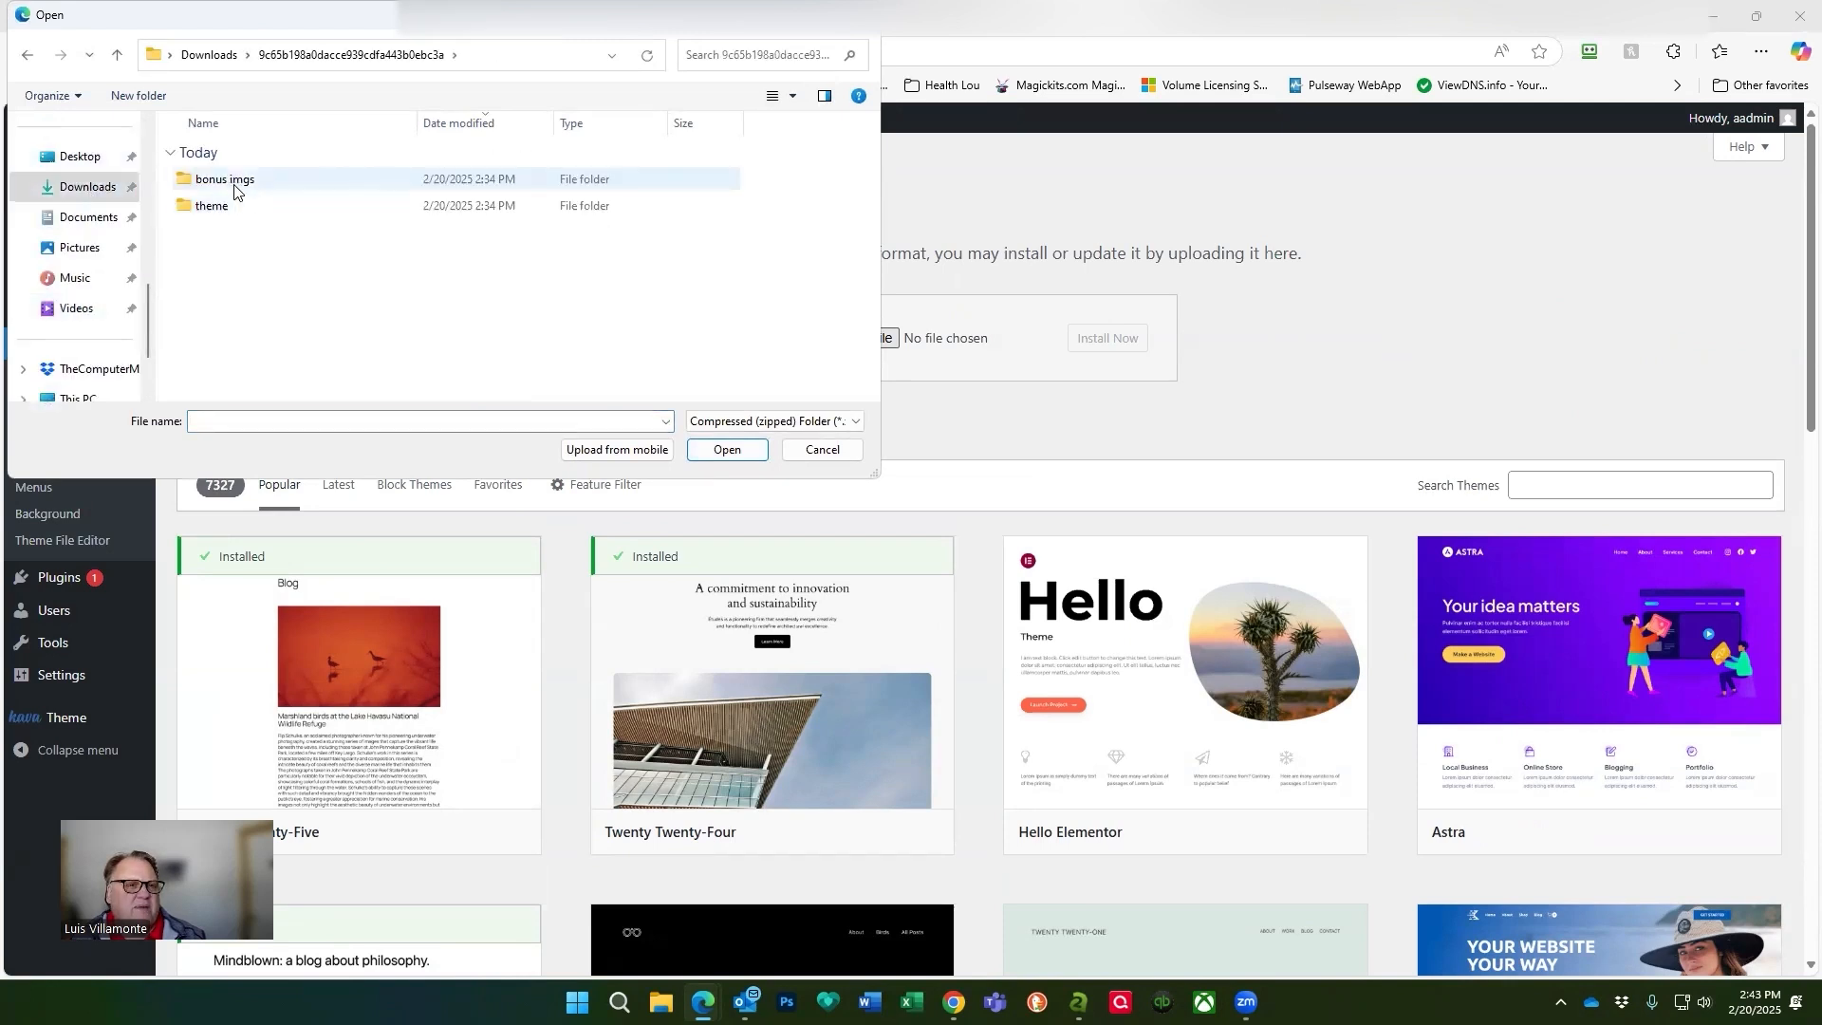
double_click(220, 207)
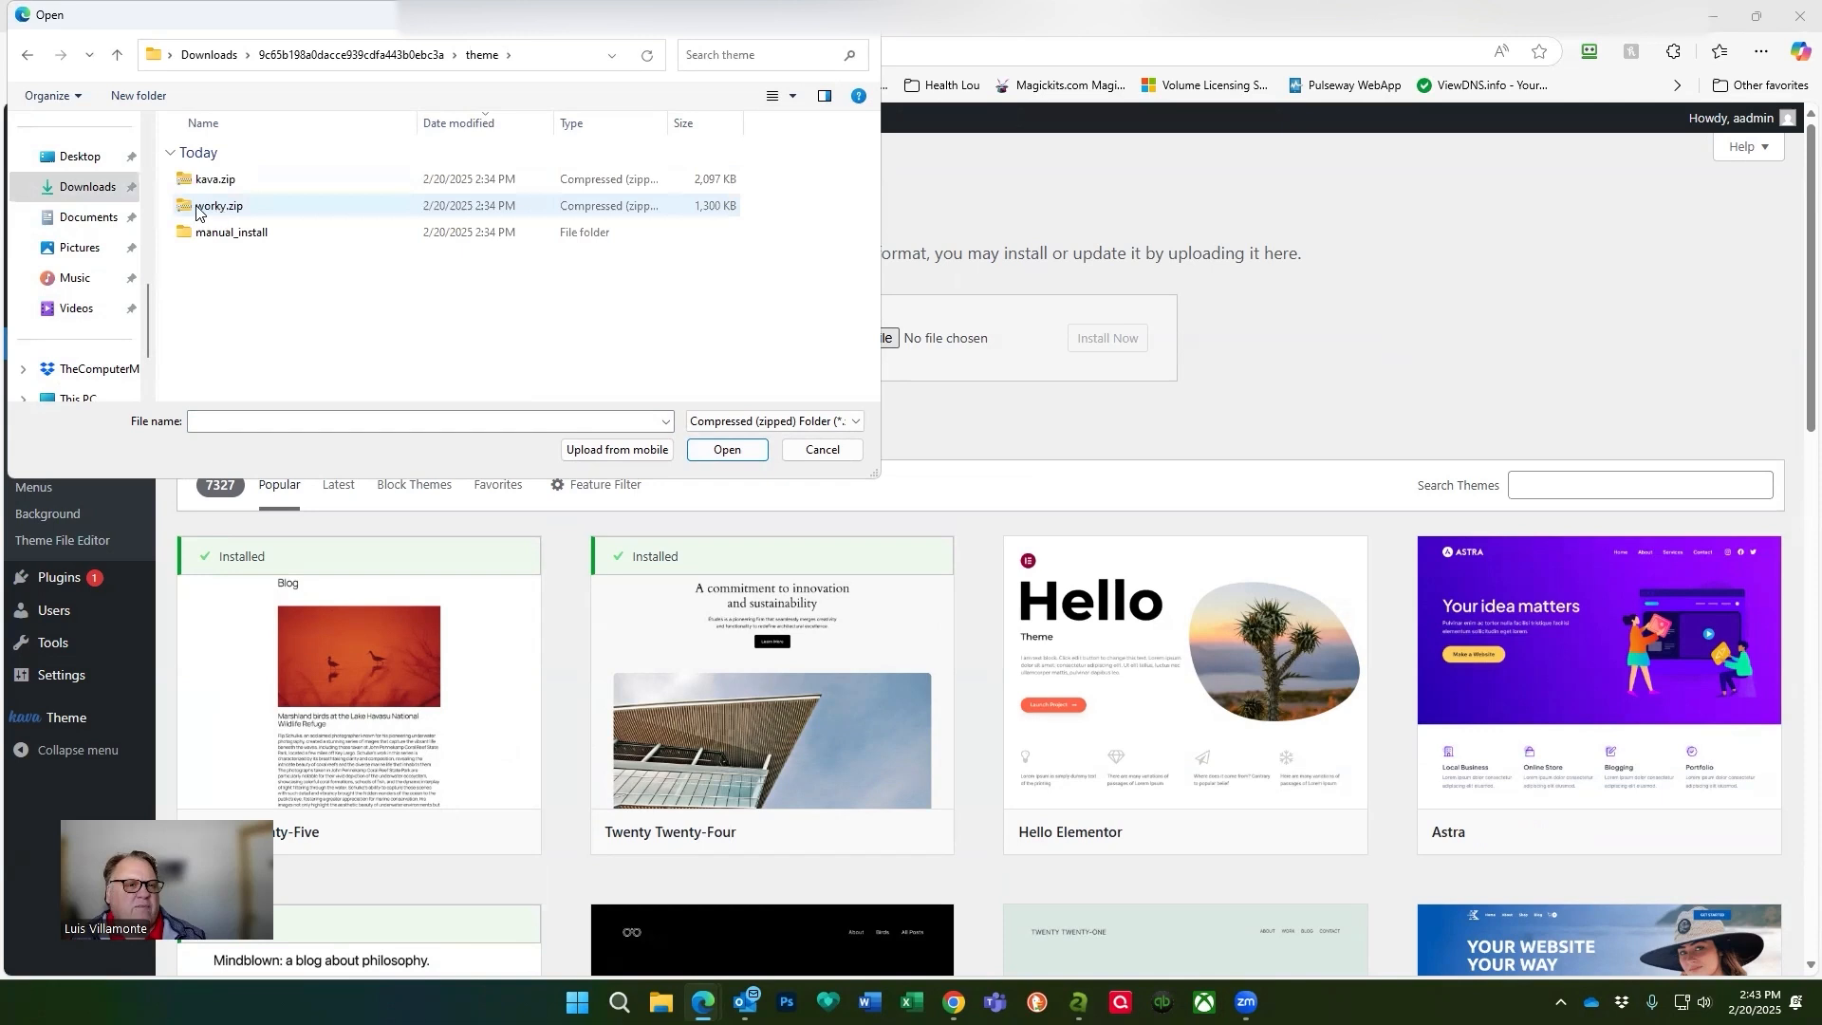
double_click(220, 208)
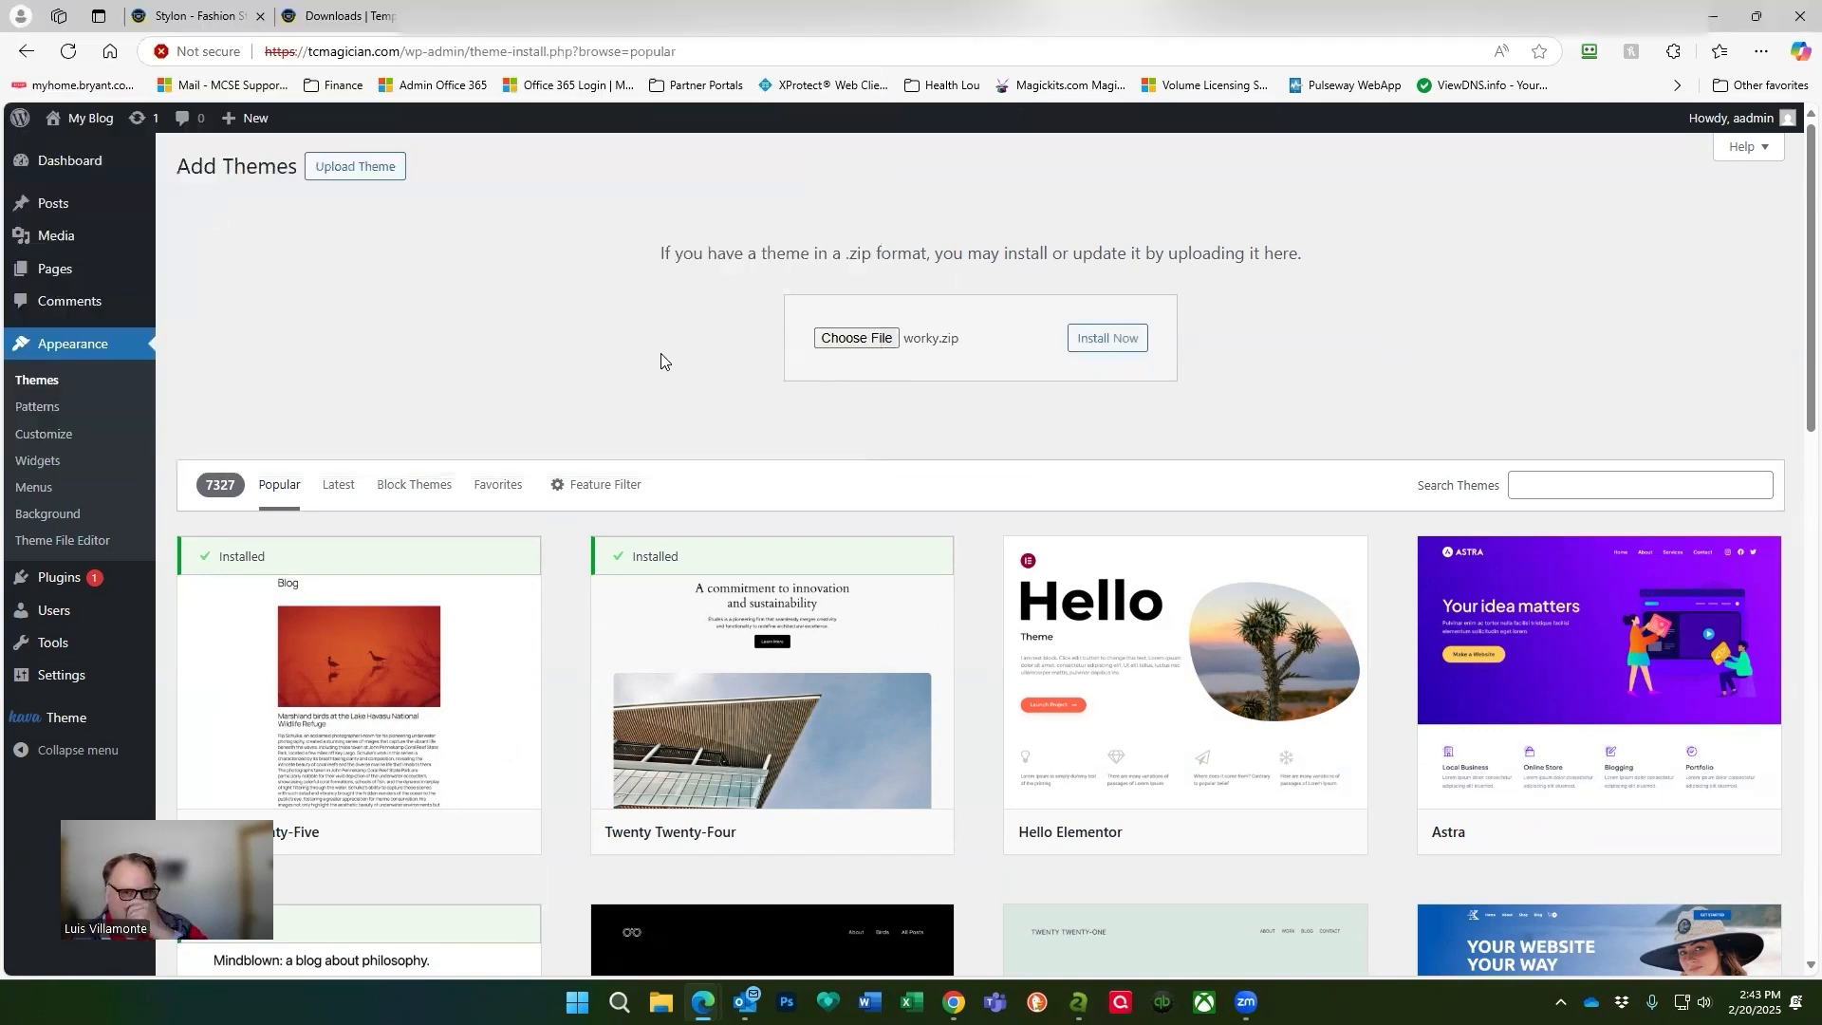
left_click(1112, 339)
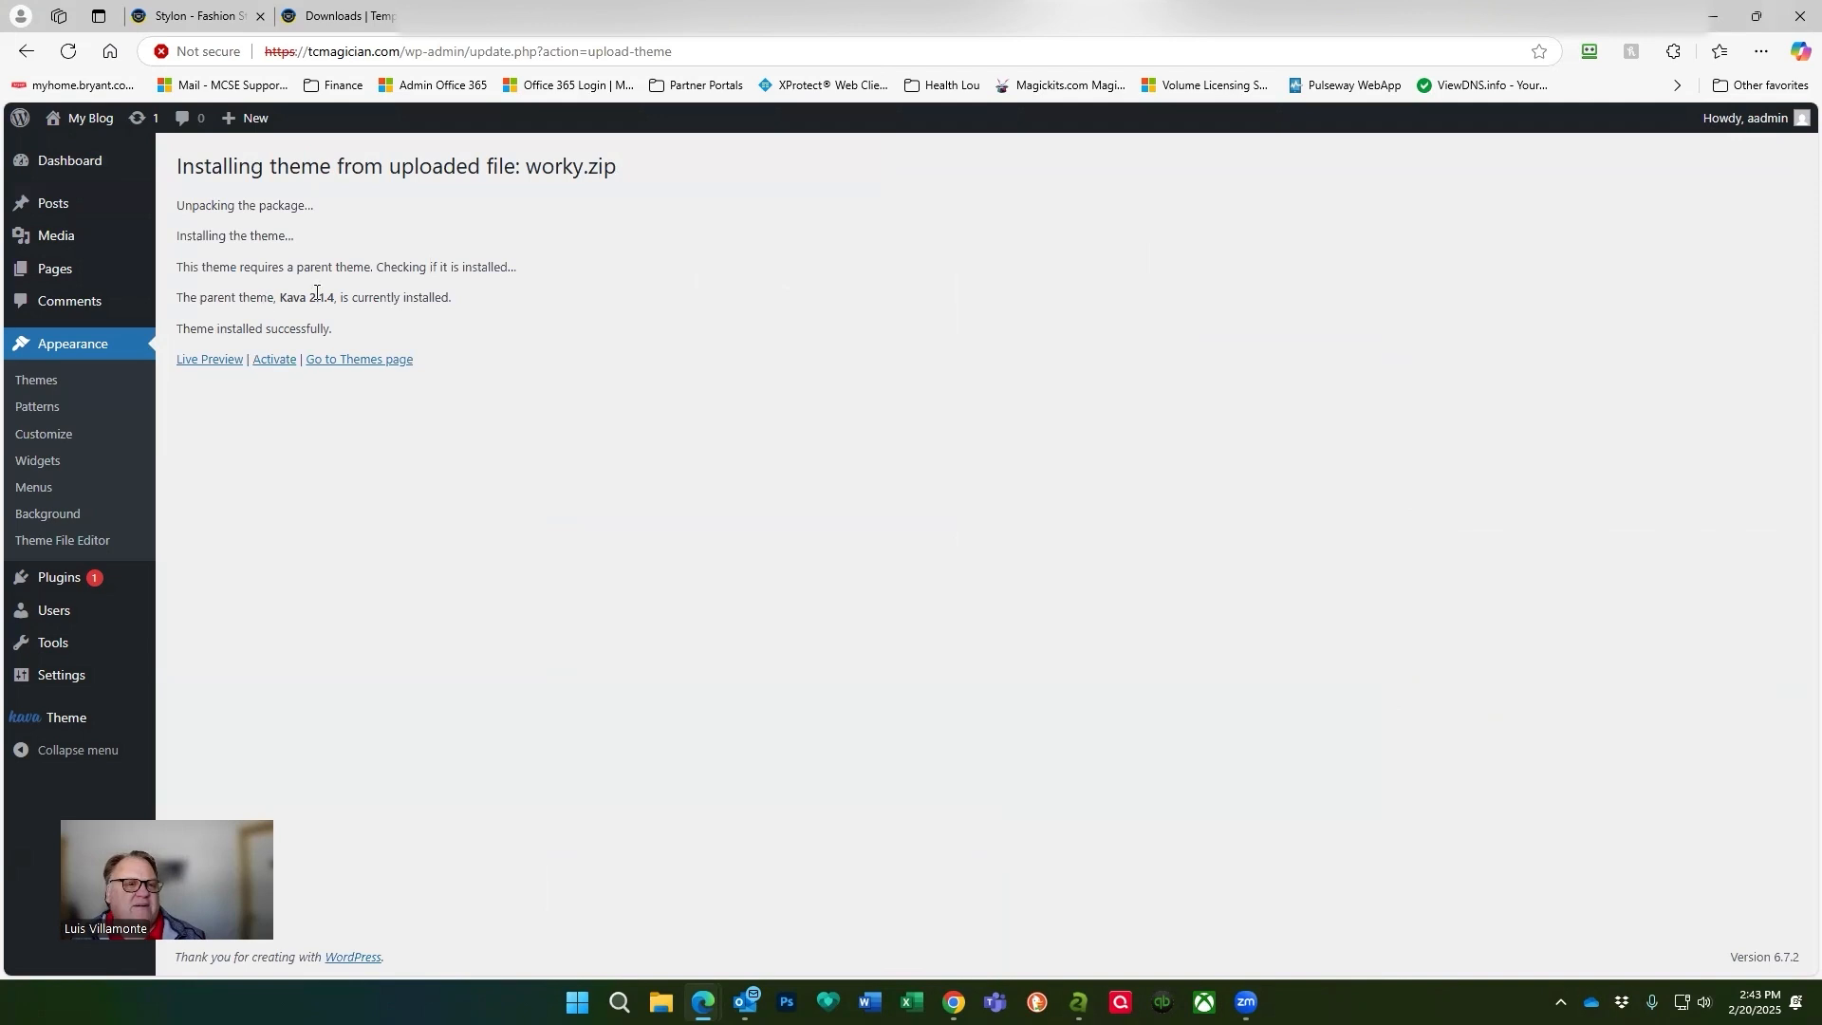
left_click(276, 360)
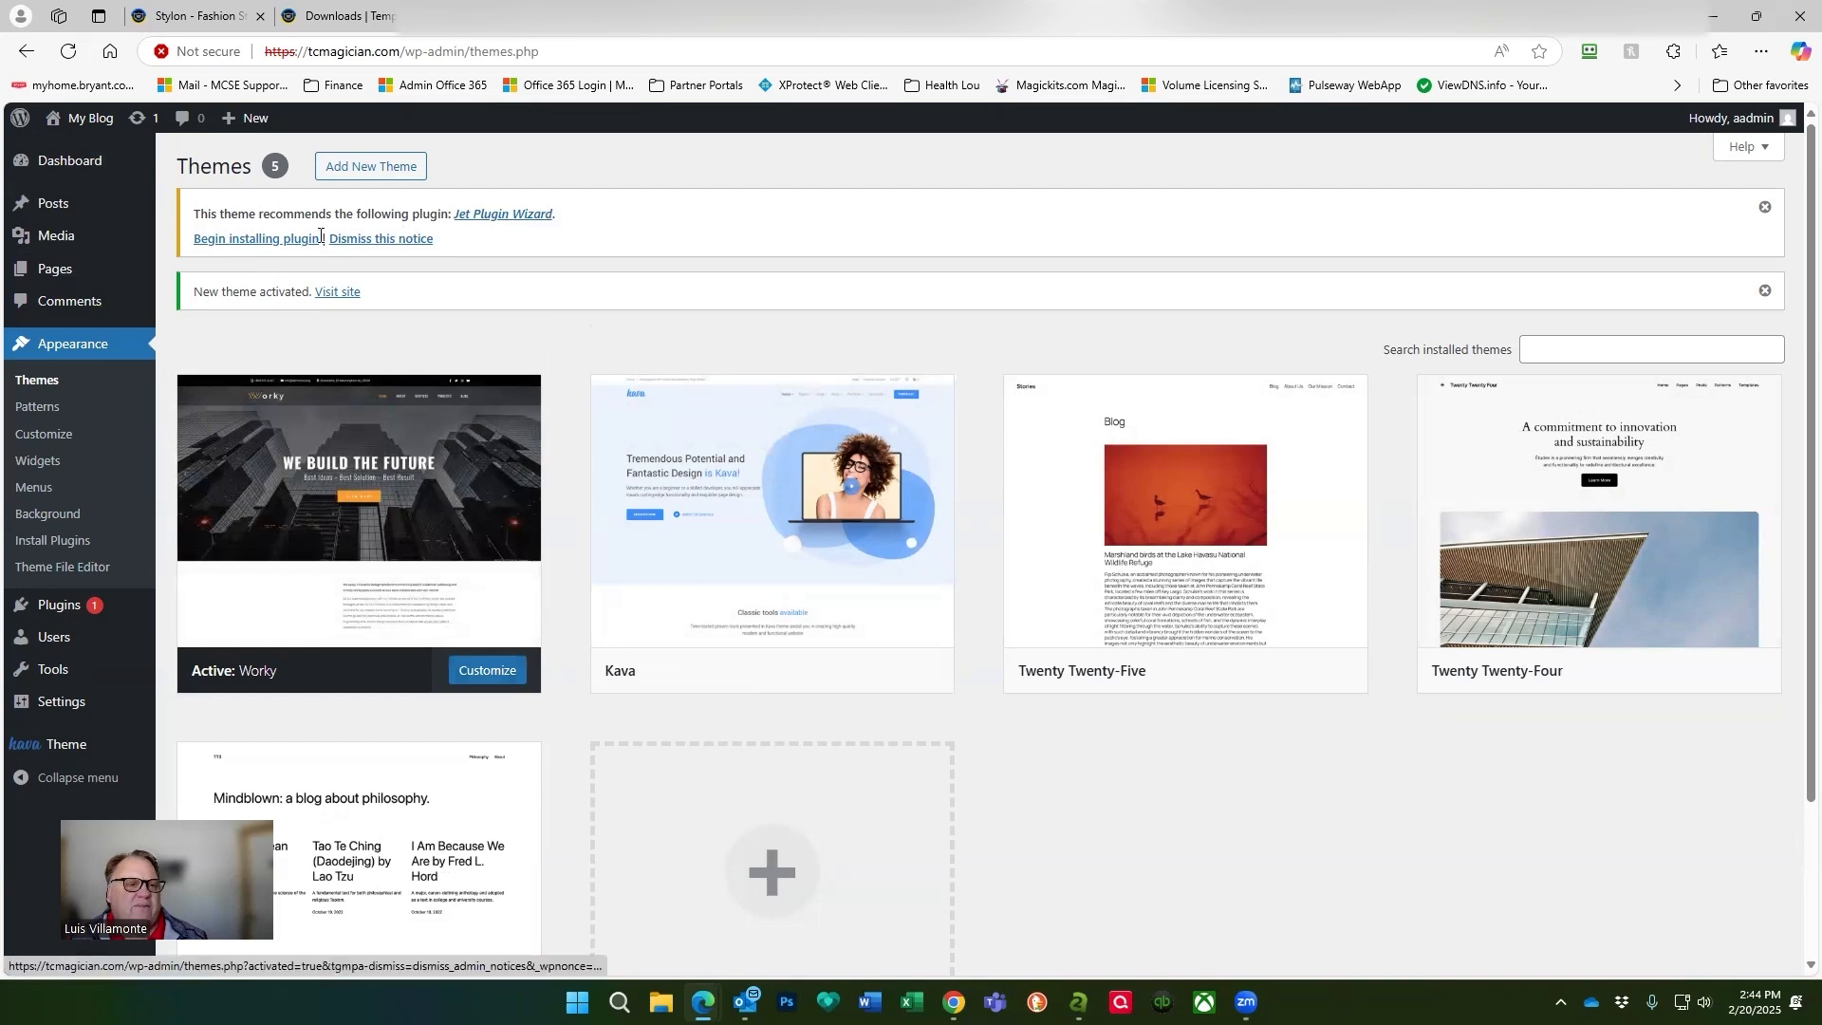
Install the recommended Jet Plugin Wizard plugin from the Worky theme's notice.
left_click(261, 242)
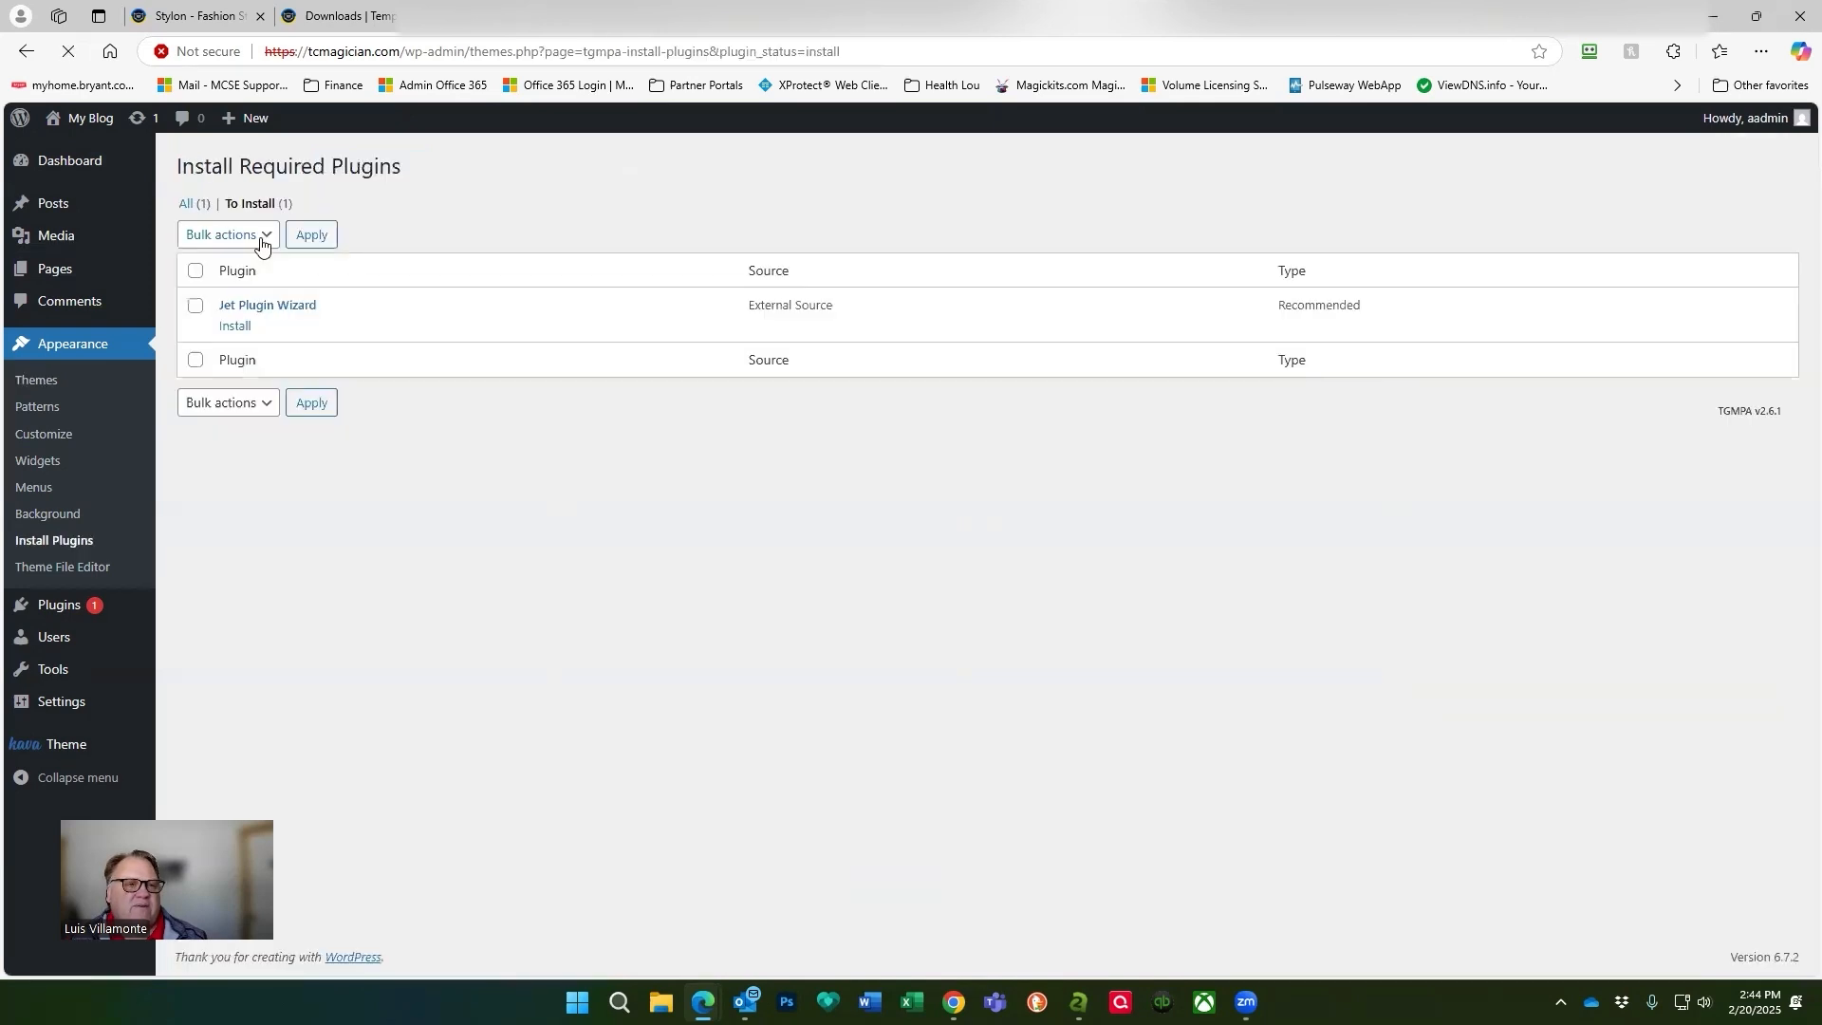
left_click(196, 307)
left_click(236, 326)
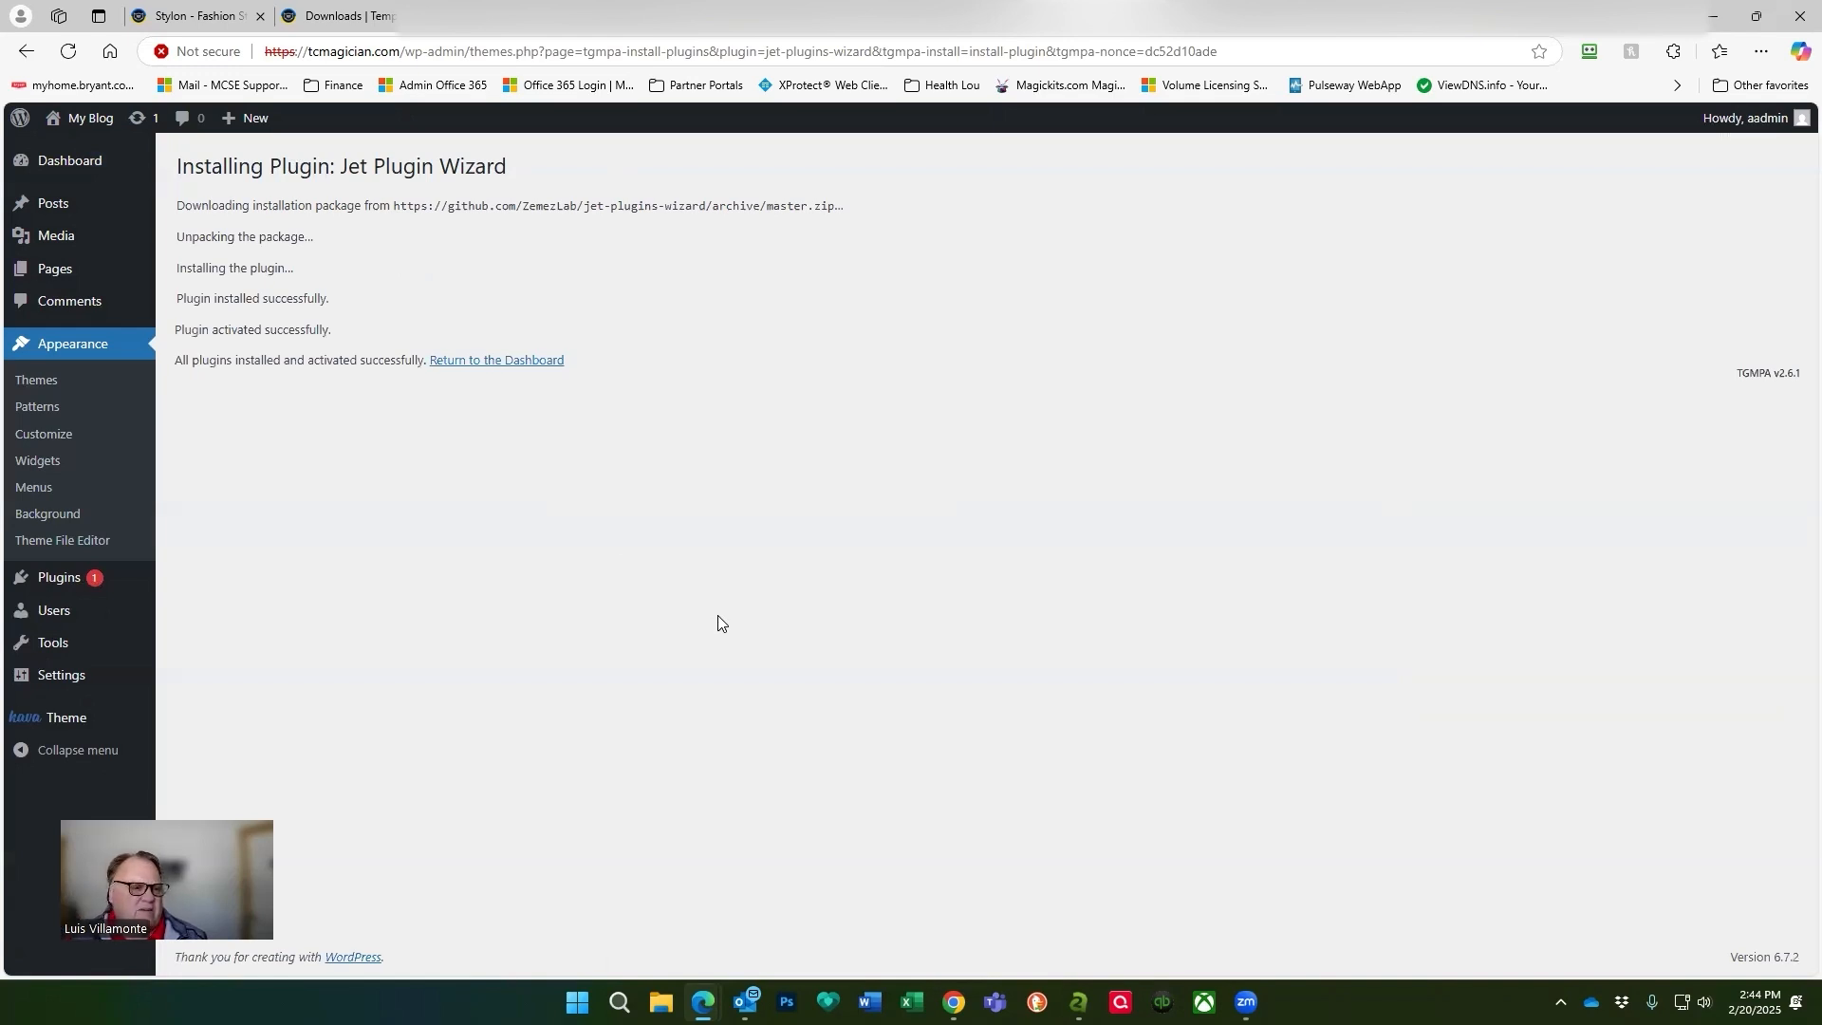
Return to the dashboard and start the Worky theme's installation wizard.
mouse_move(33, 588)
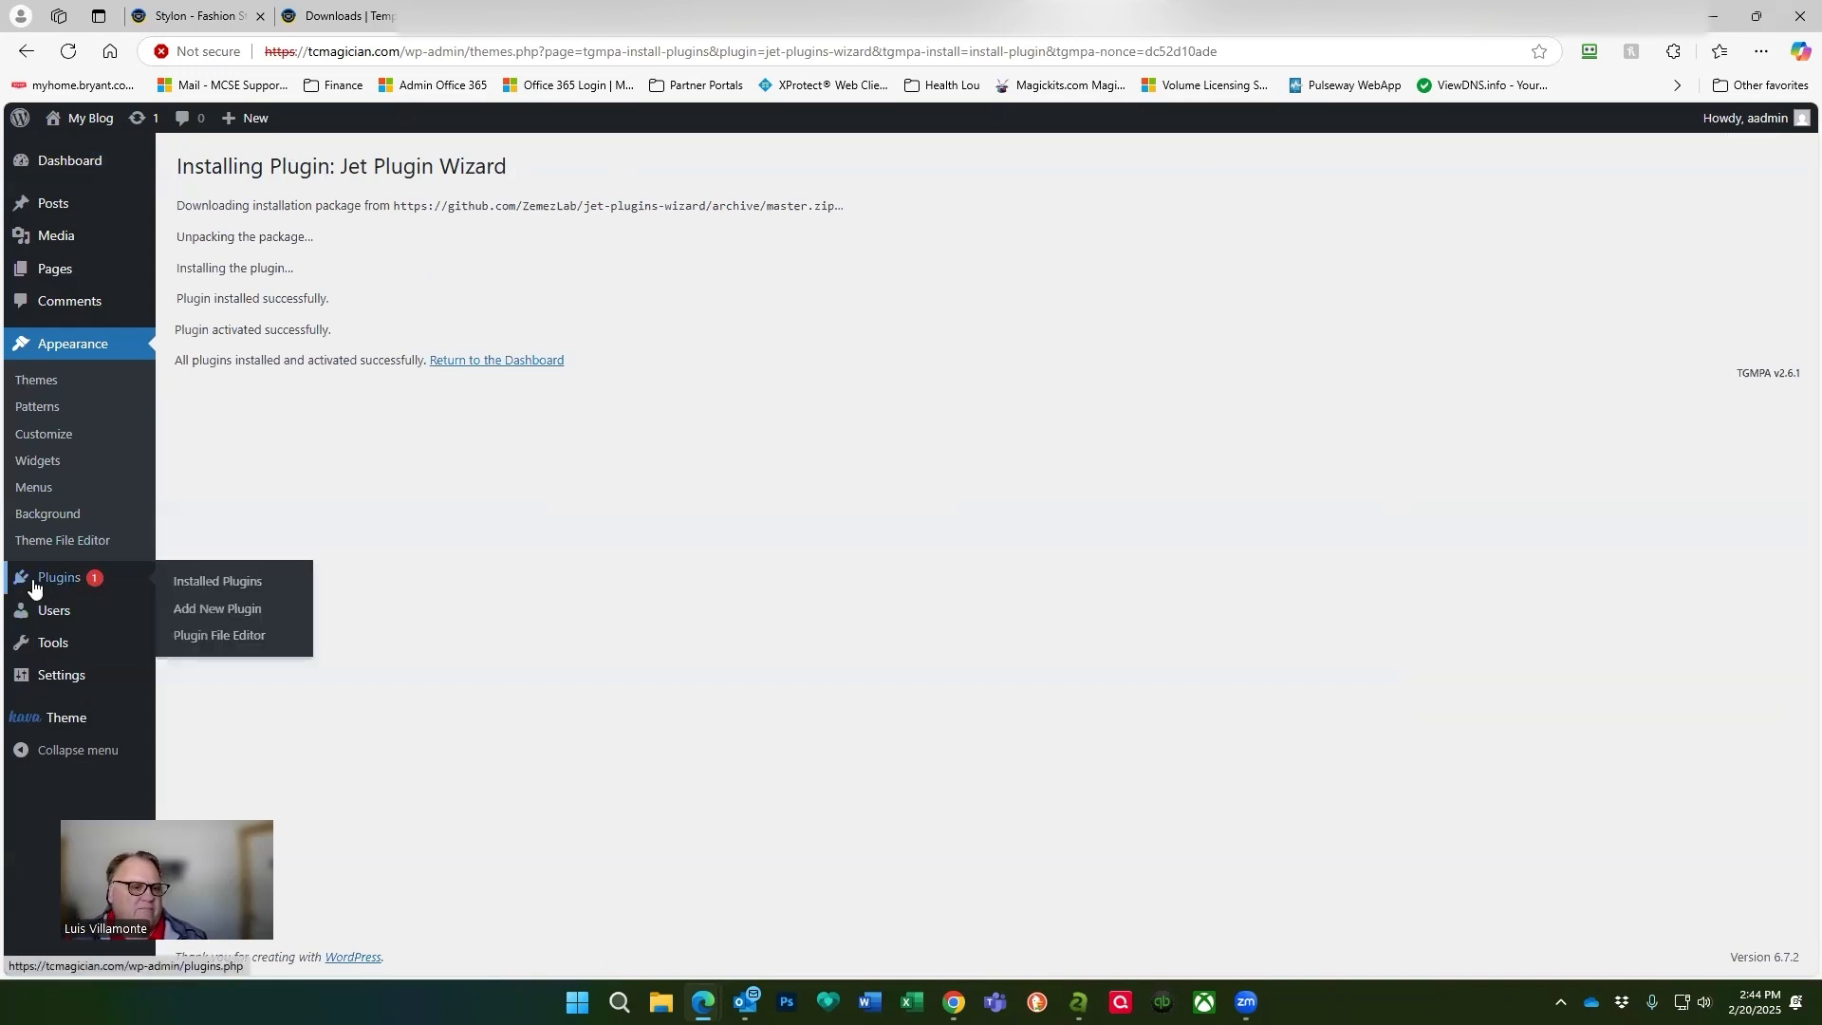
mouse_move(54, 651)
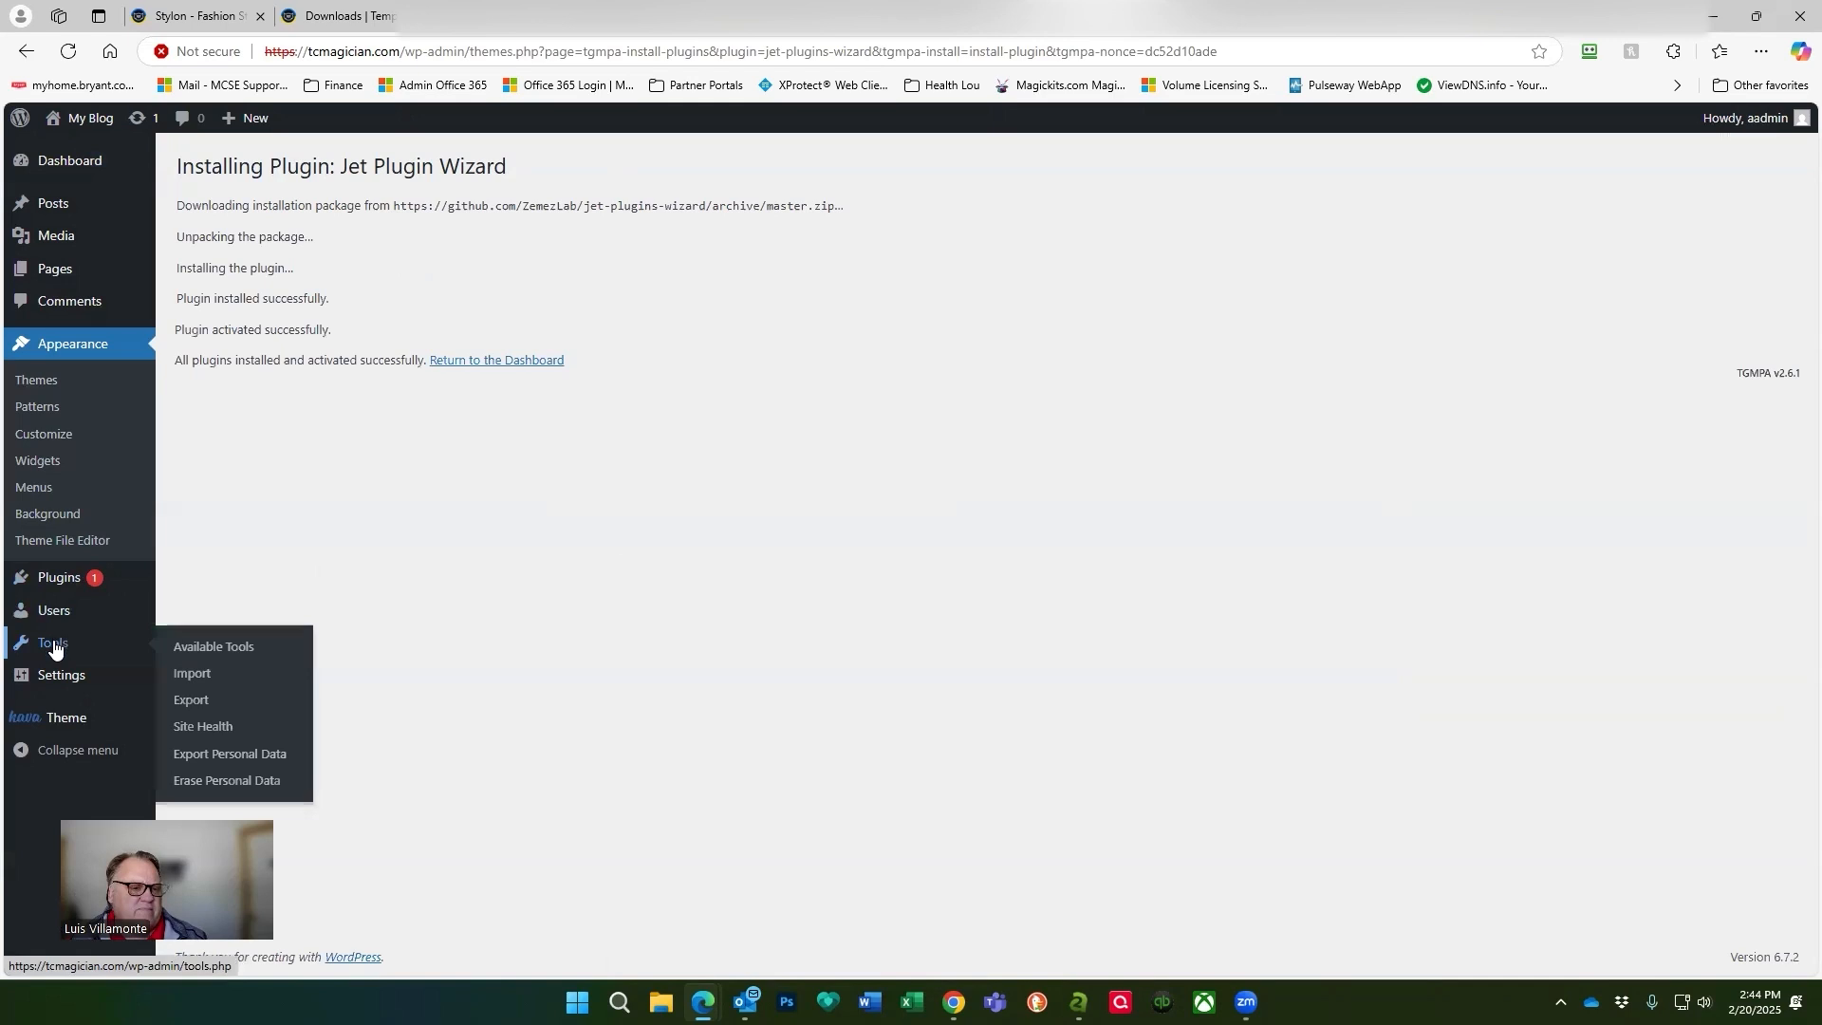
mouse_move(64, 696)
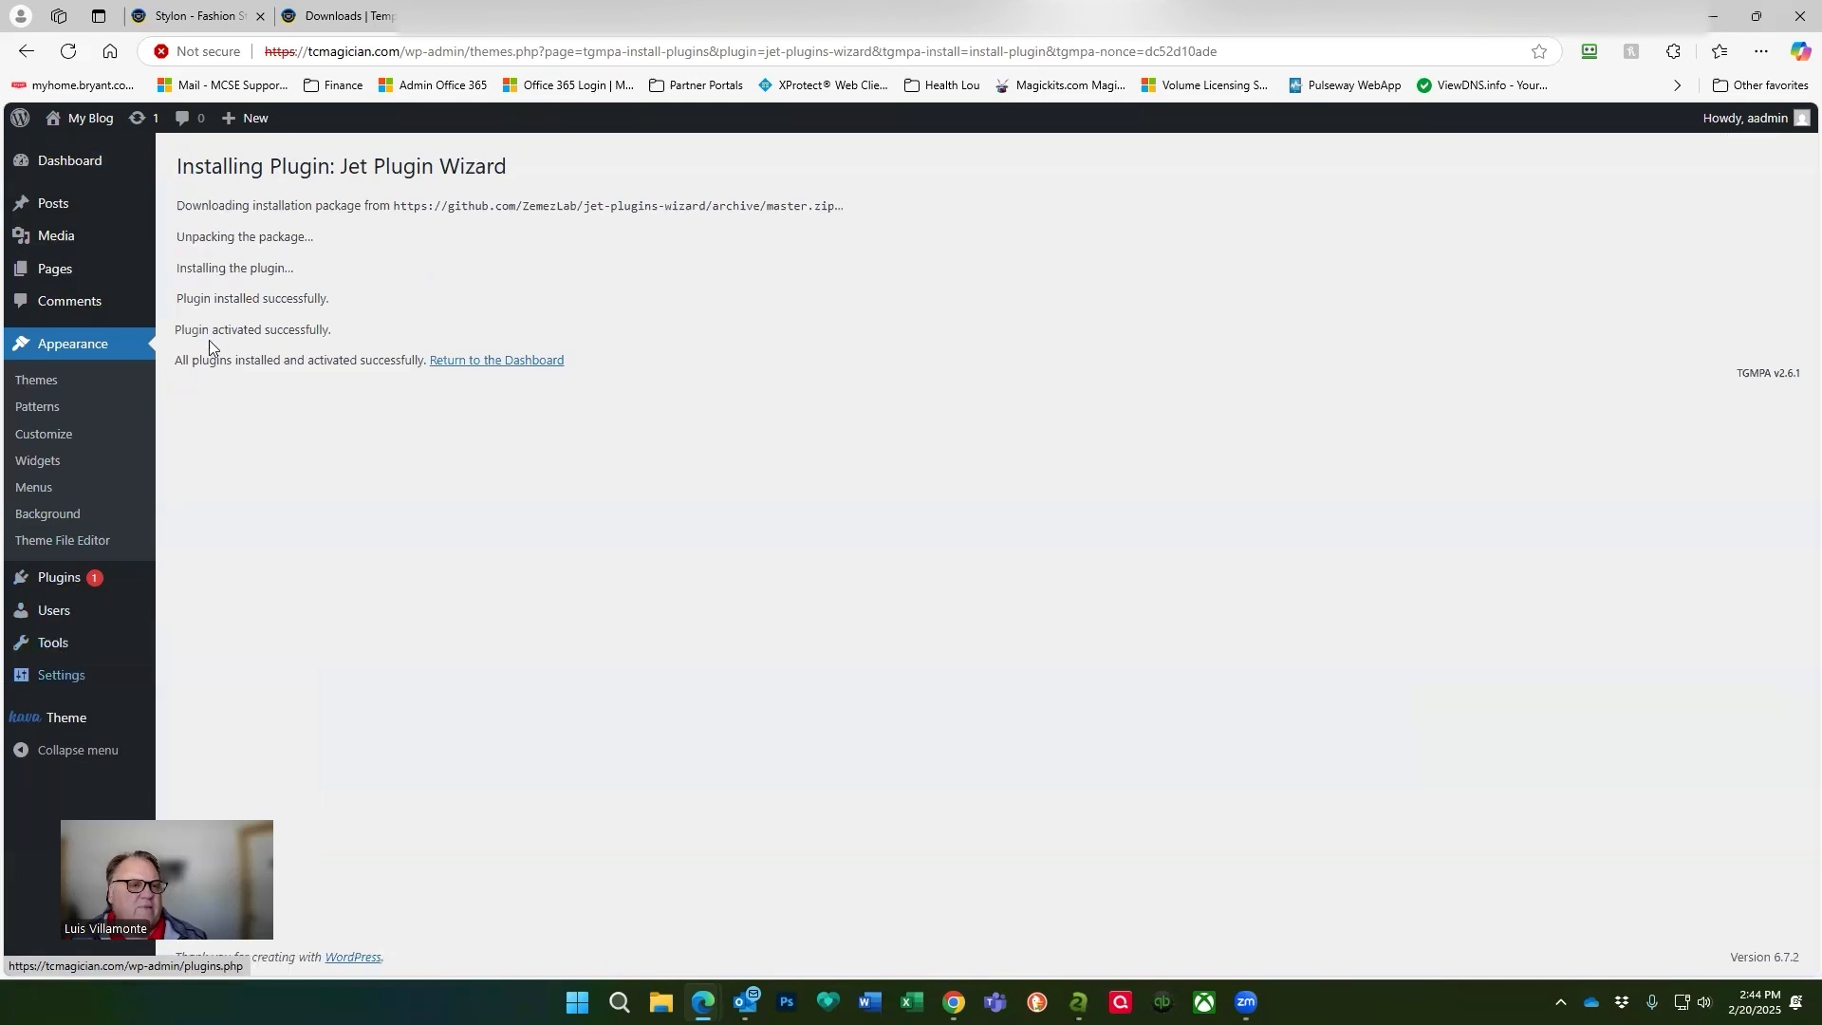
left_click(500, 362)
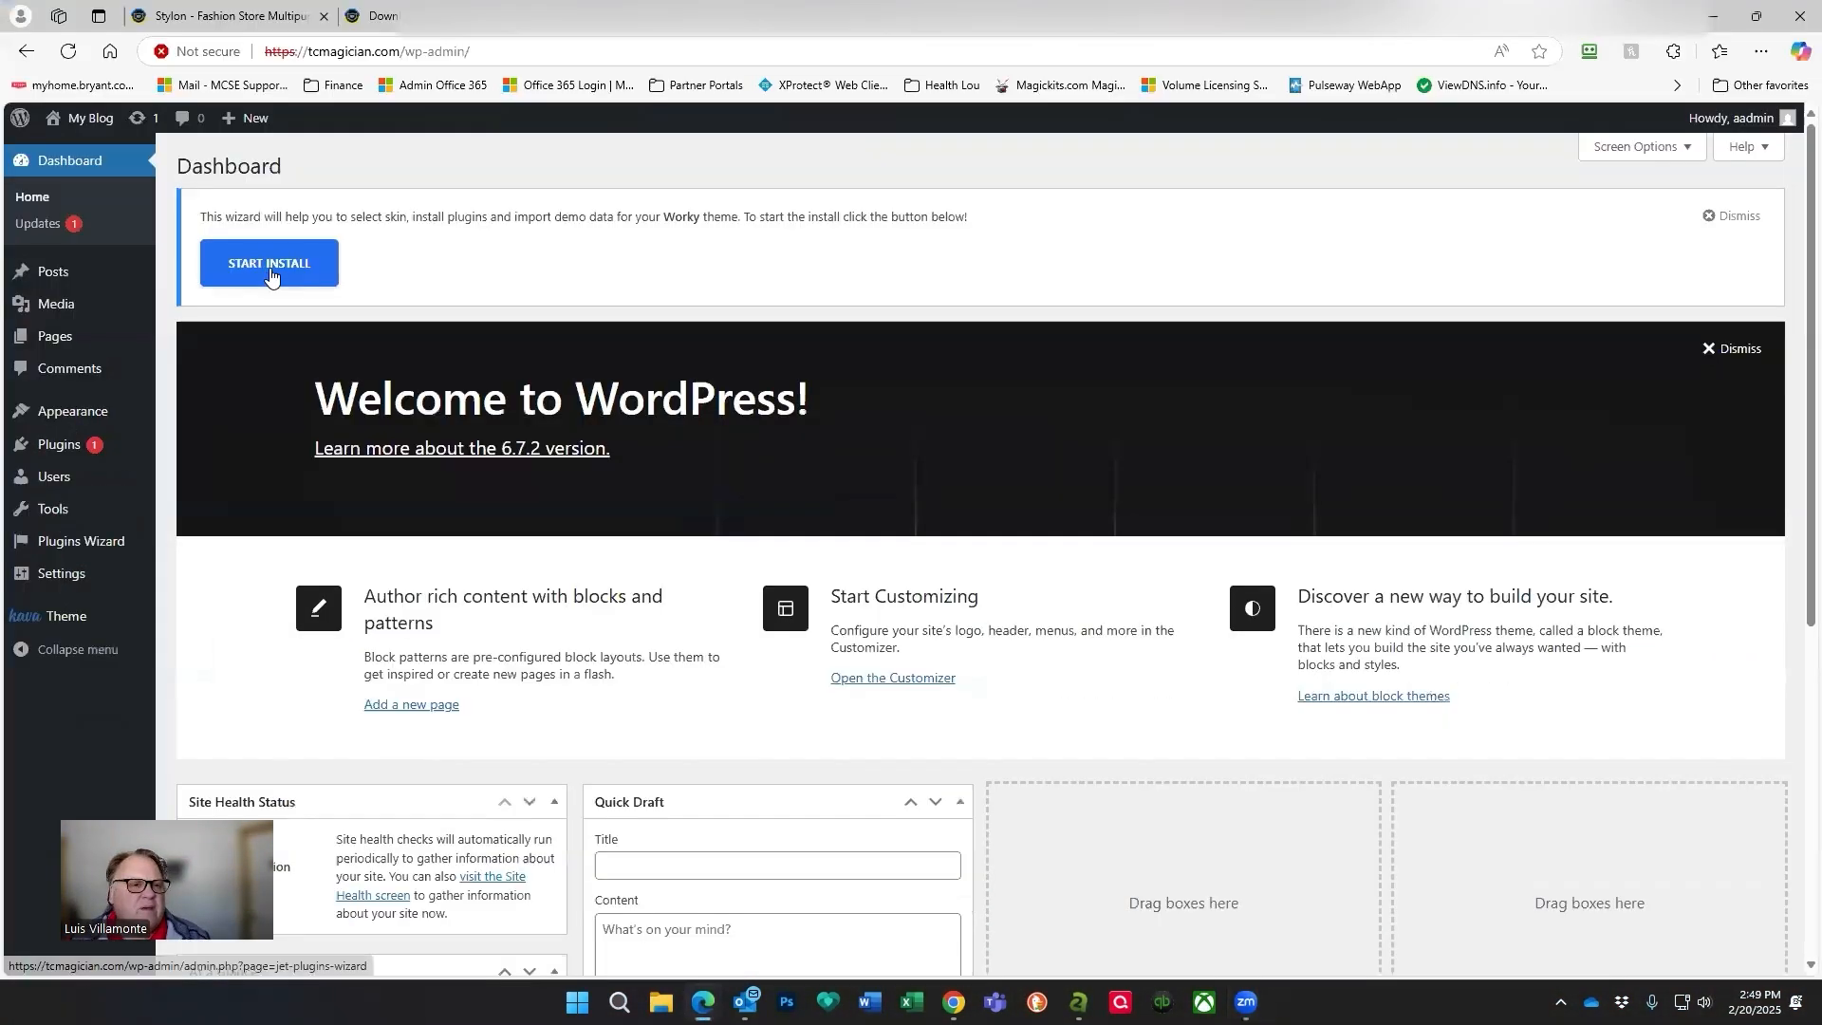
left_click(271, 276)
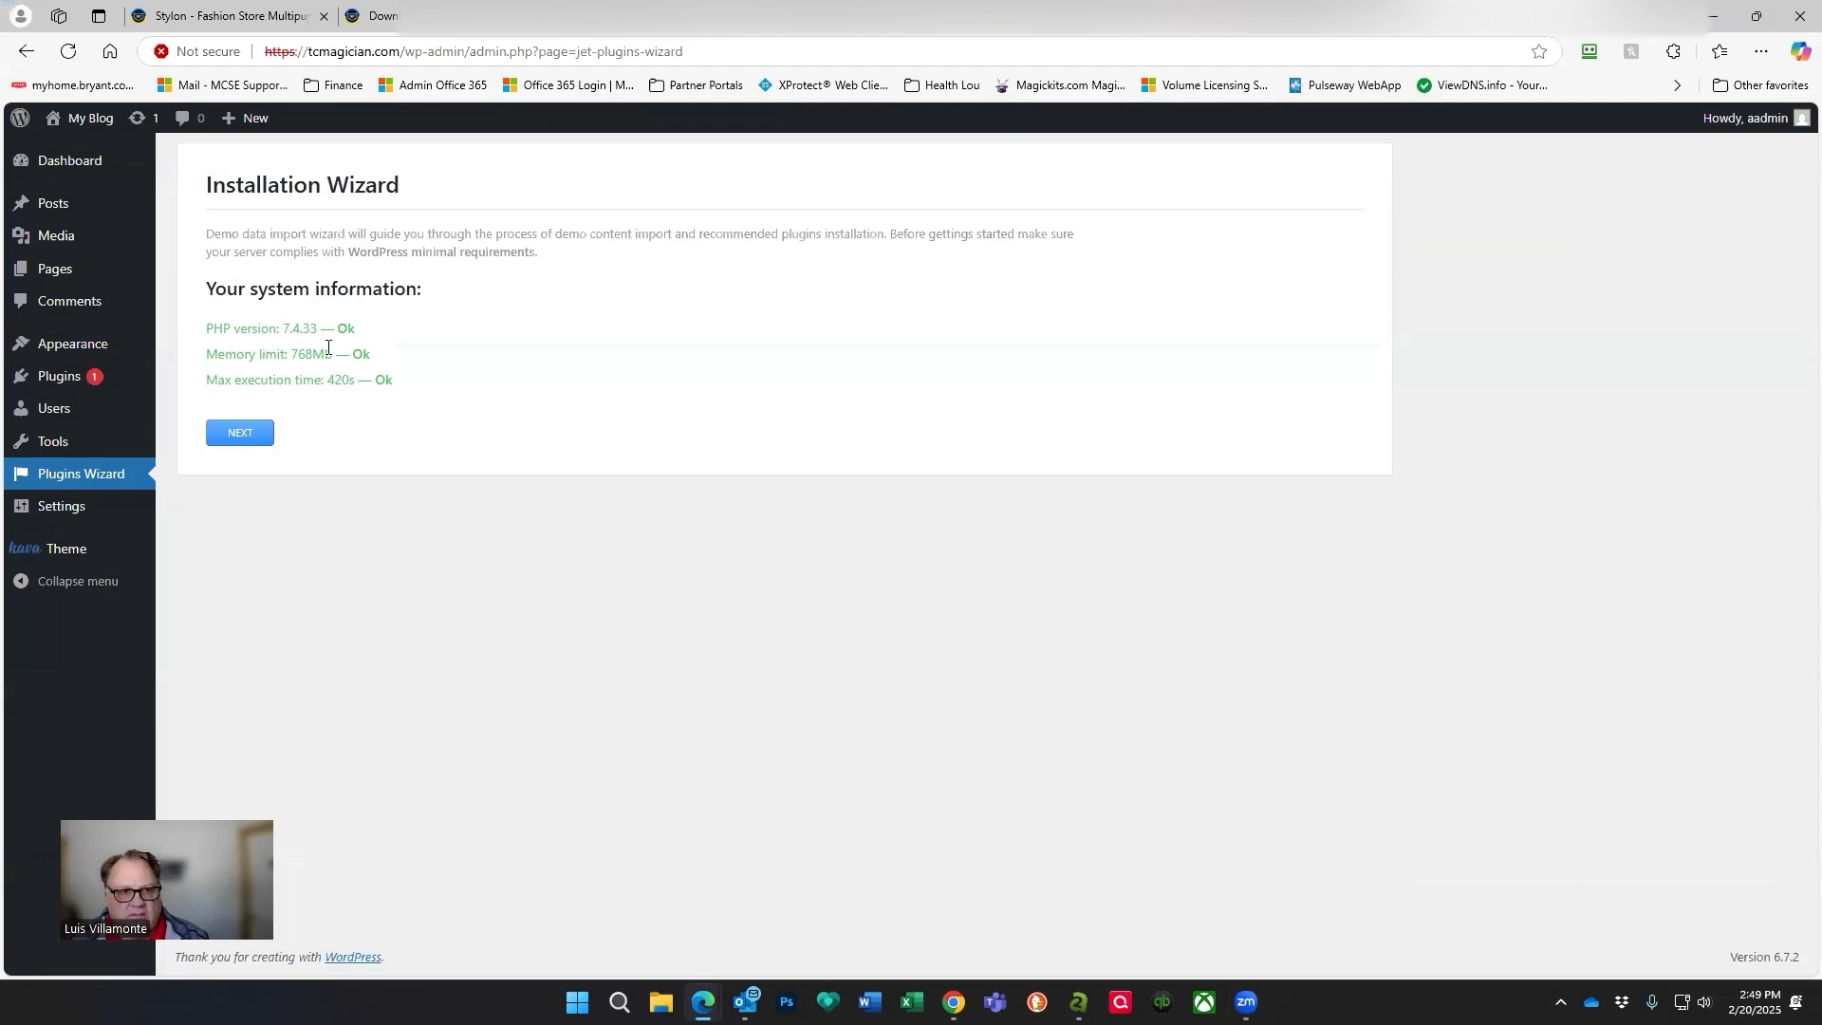
Start the full install of the Worky skin and install its required plugins with all recommended plugins selected.
left_click(244, 434)
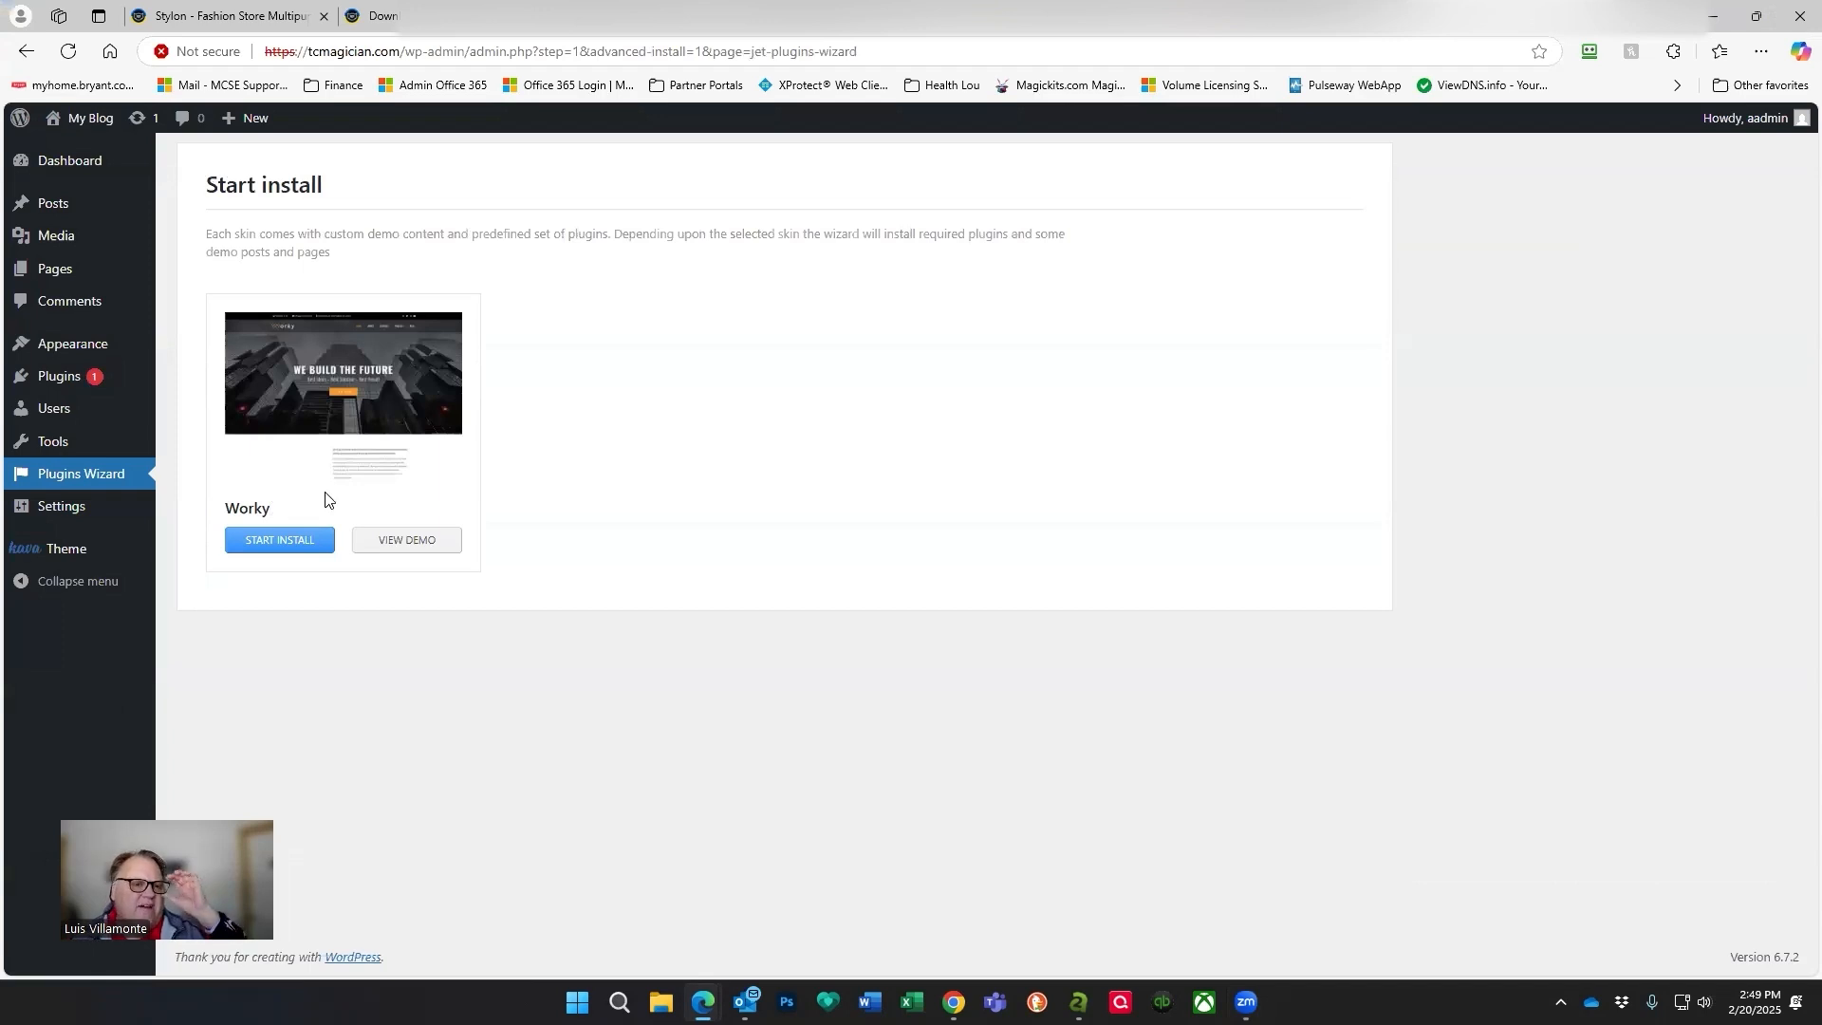
left_click(297, 555)
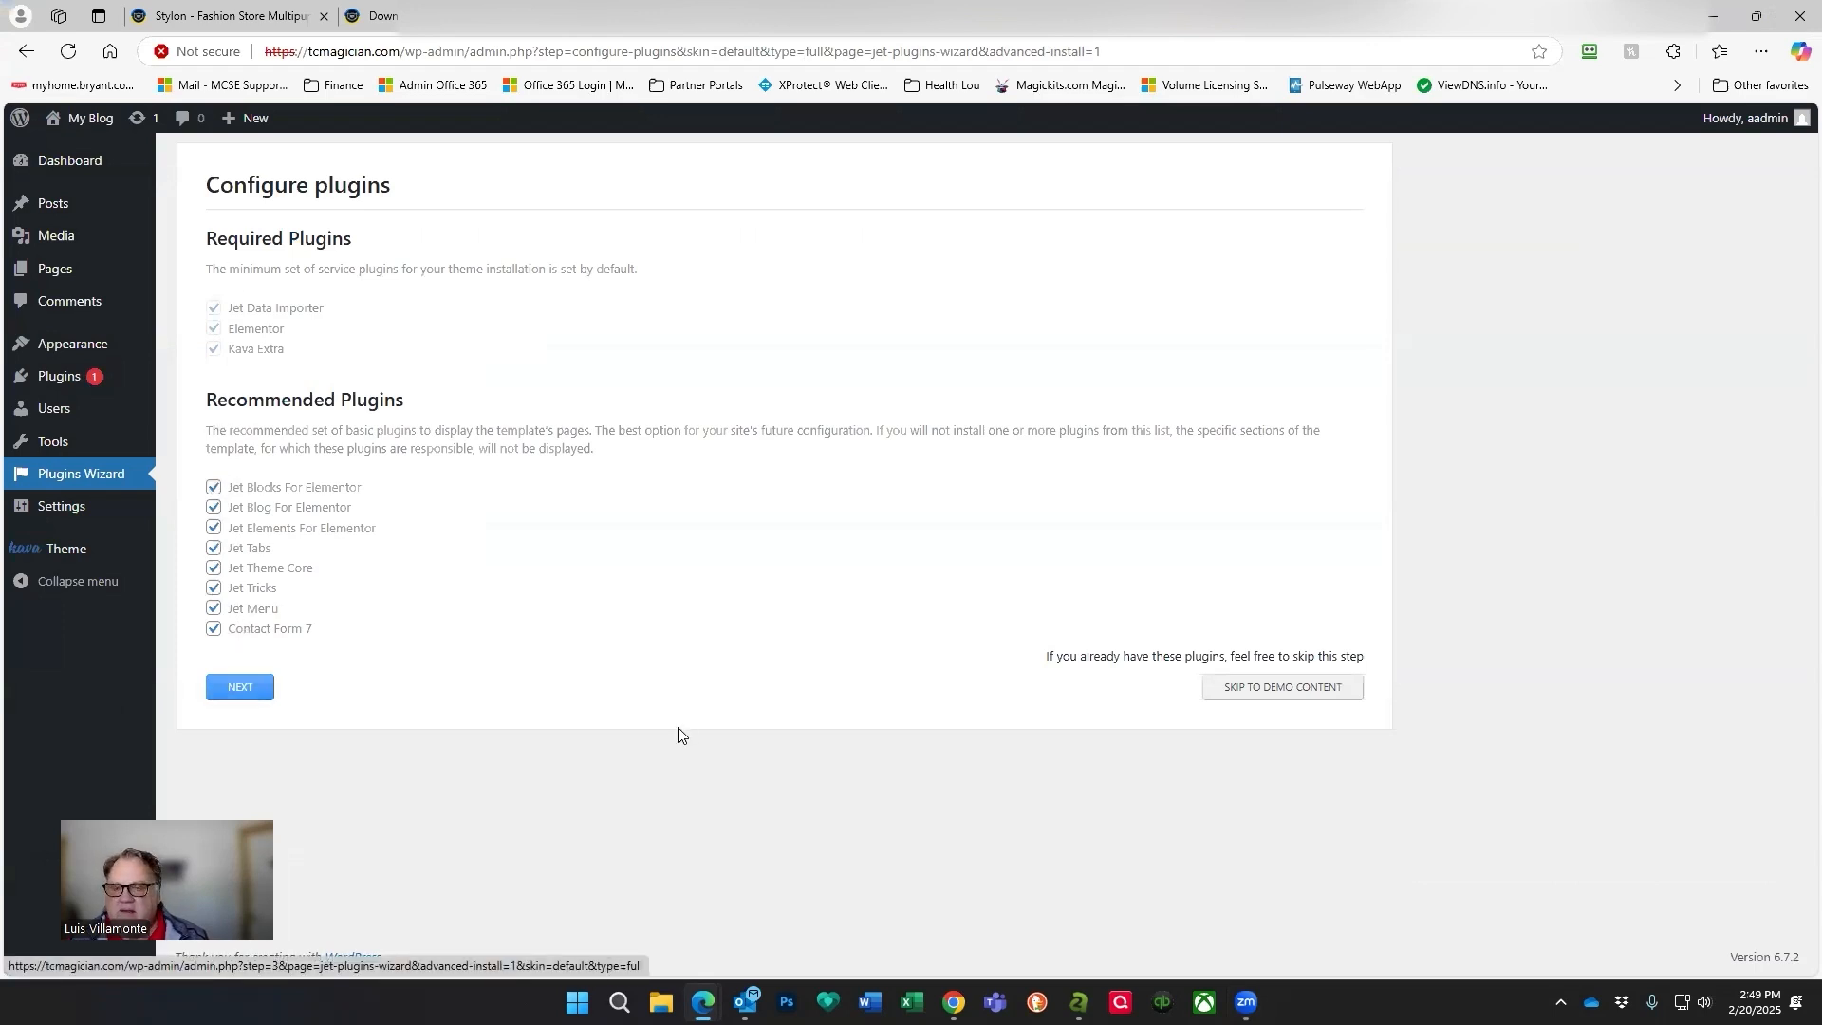
left_click(242, 687)
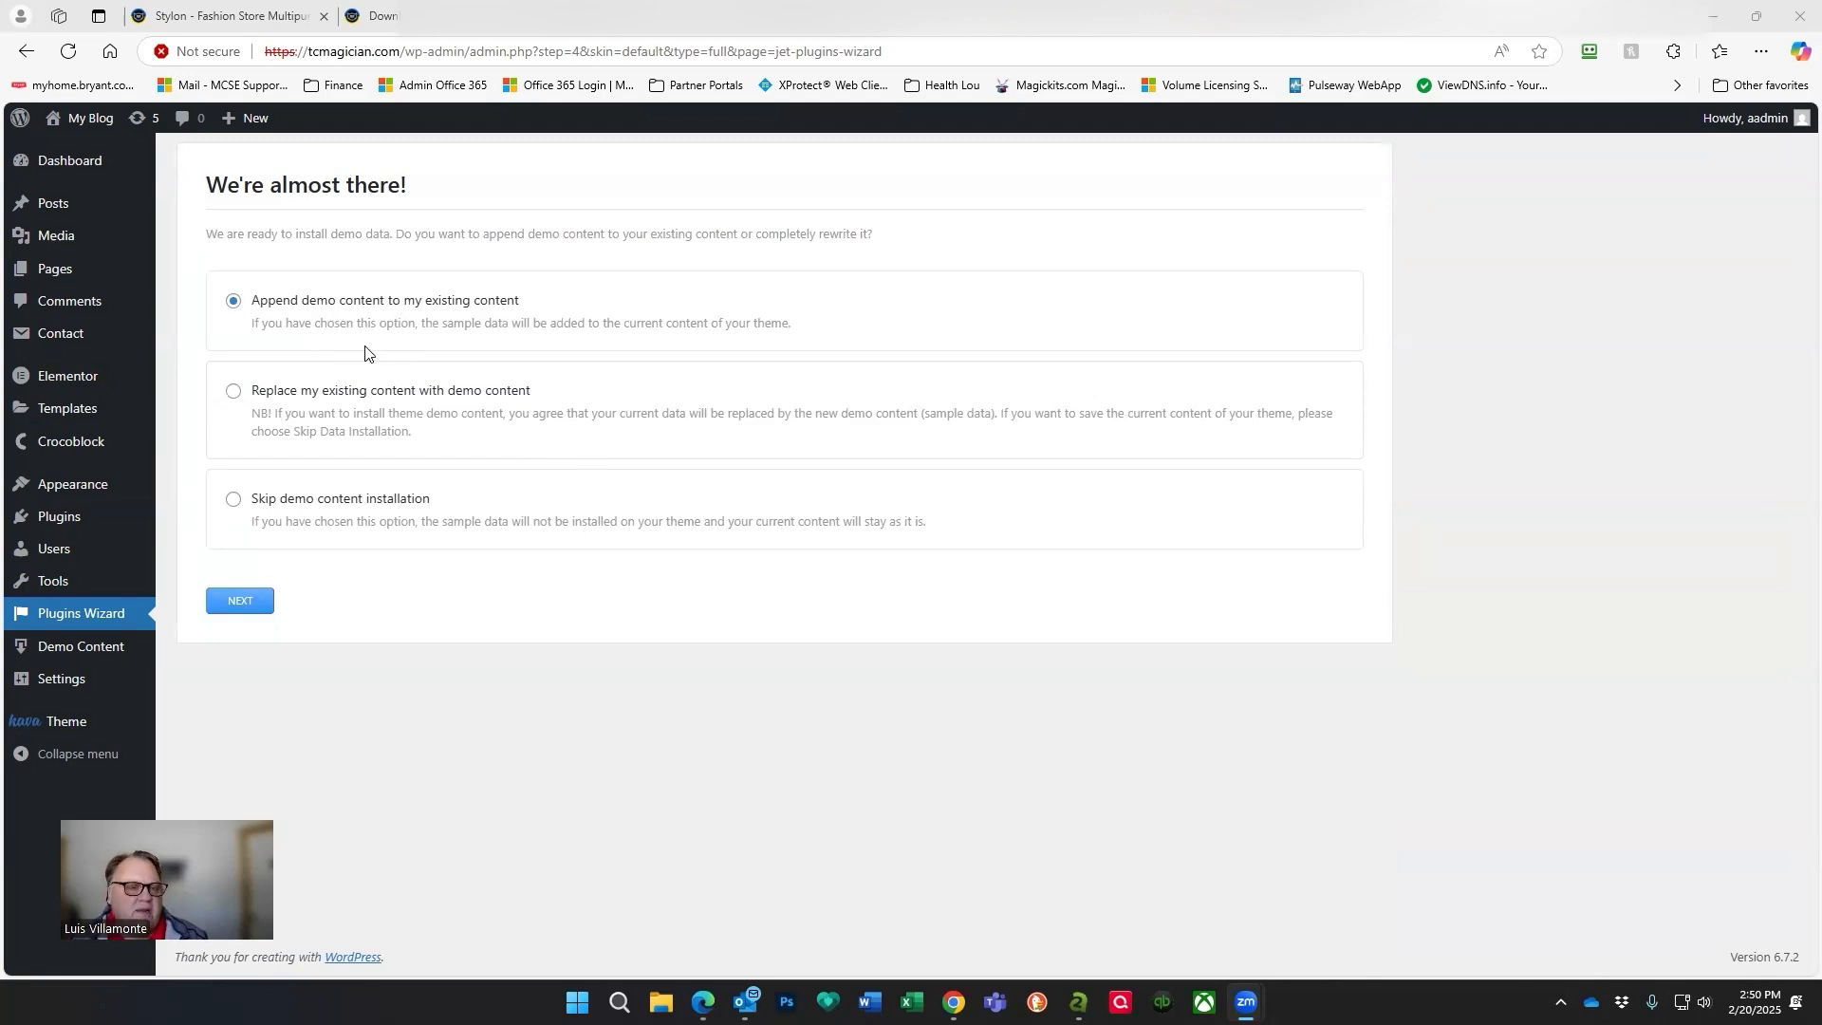
Choose to replace the existing content with demo content and proceed to the sample data import.
left_click(343, 397)
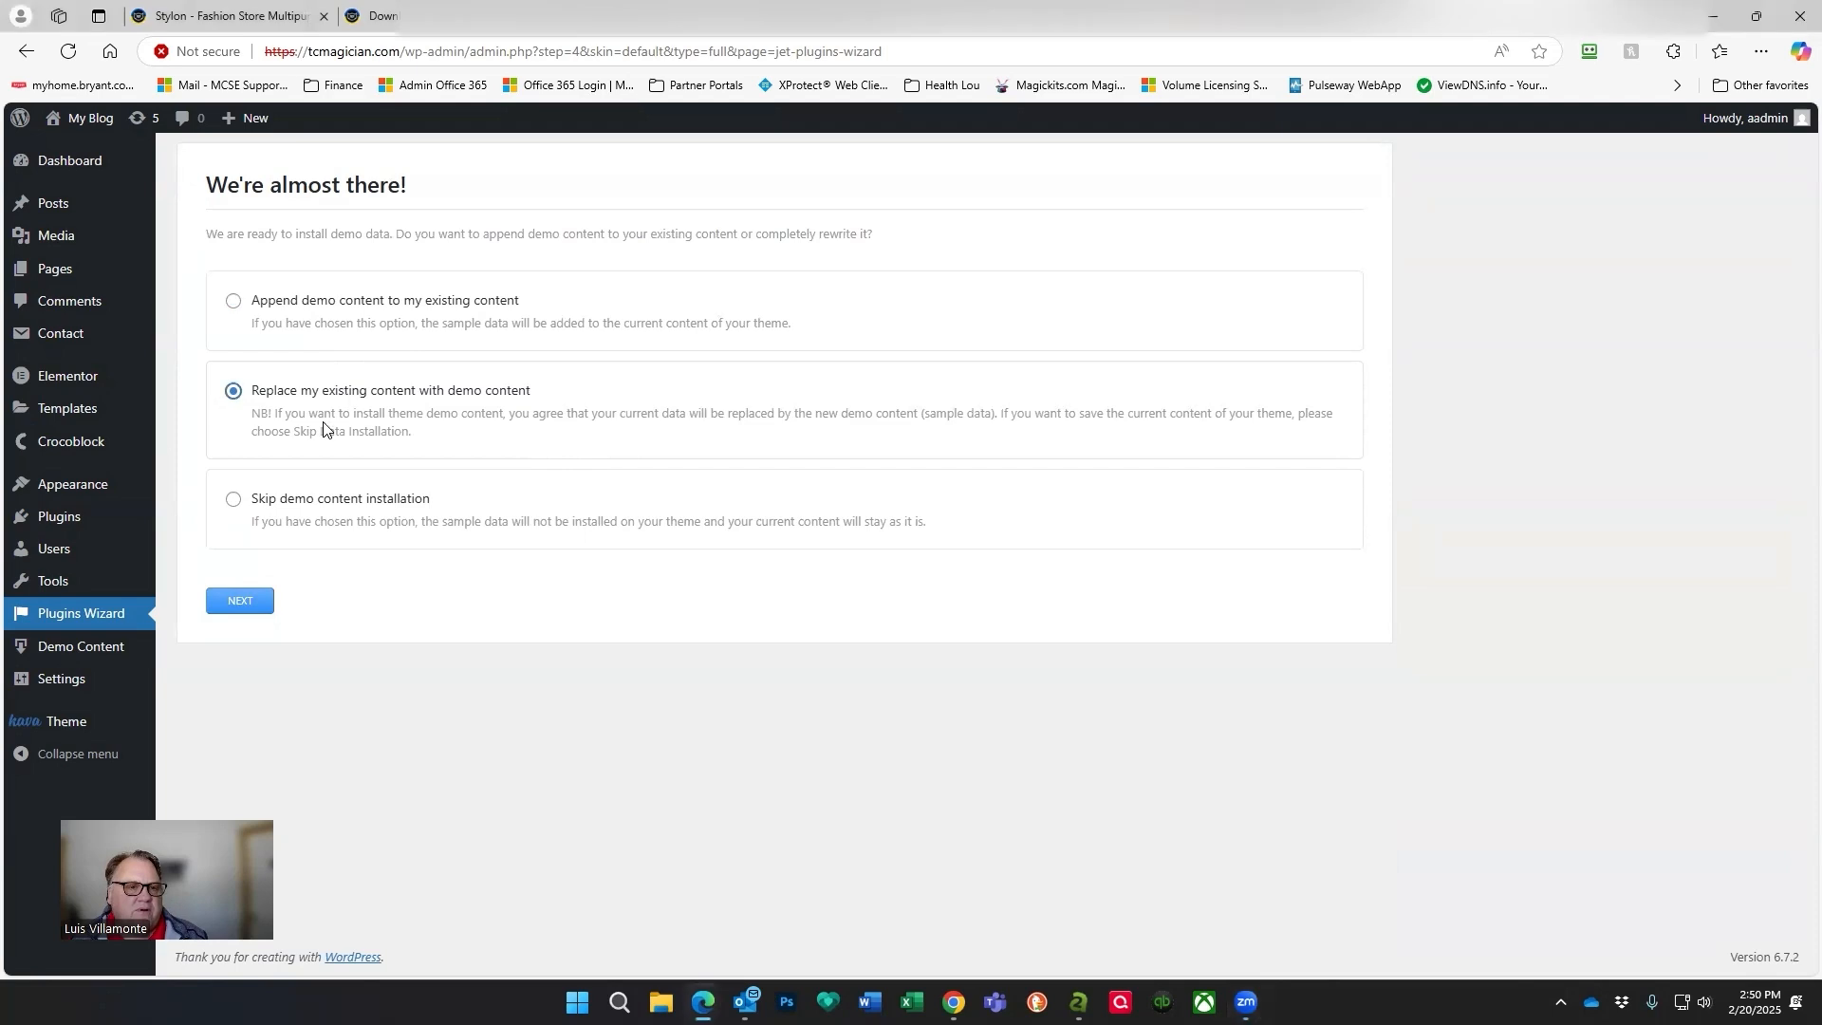
left_click(243, 601)
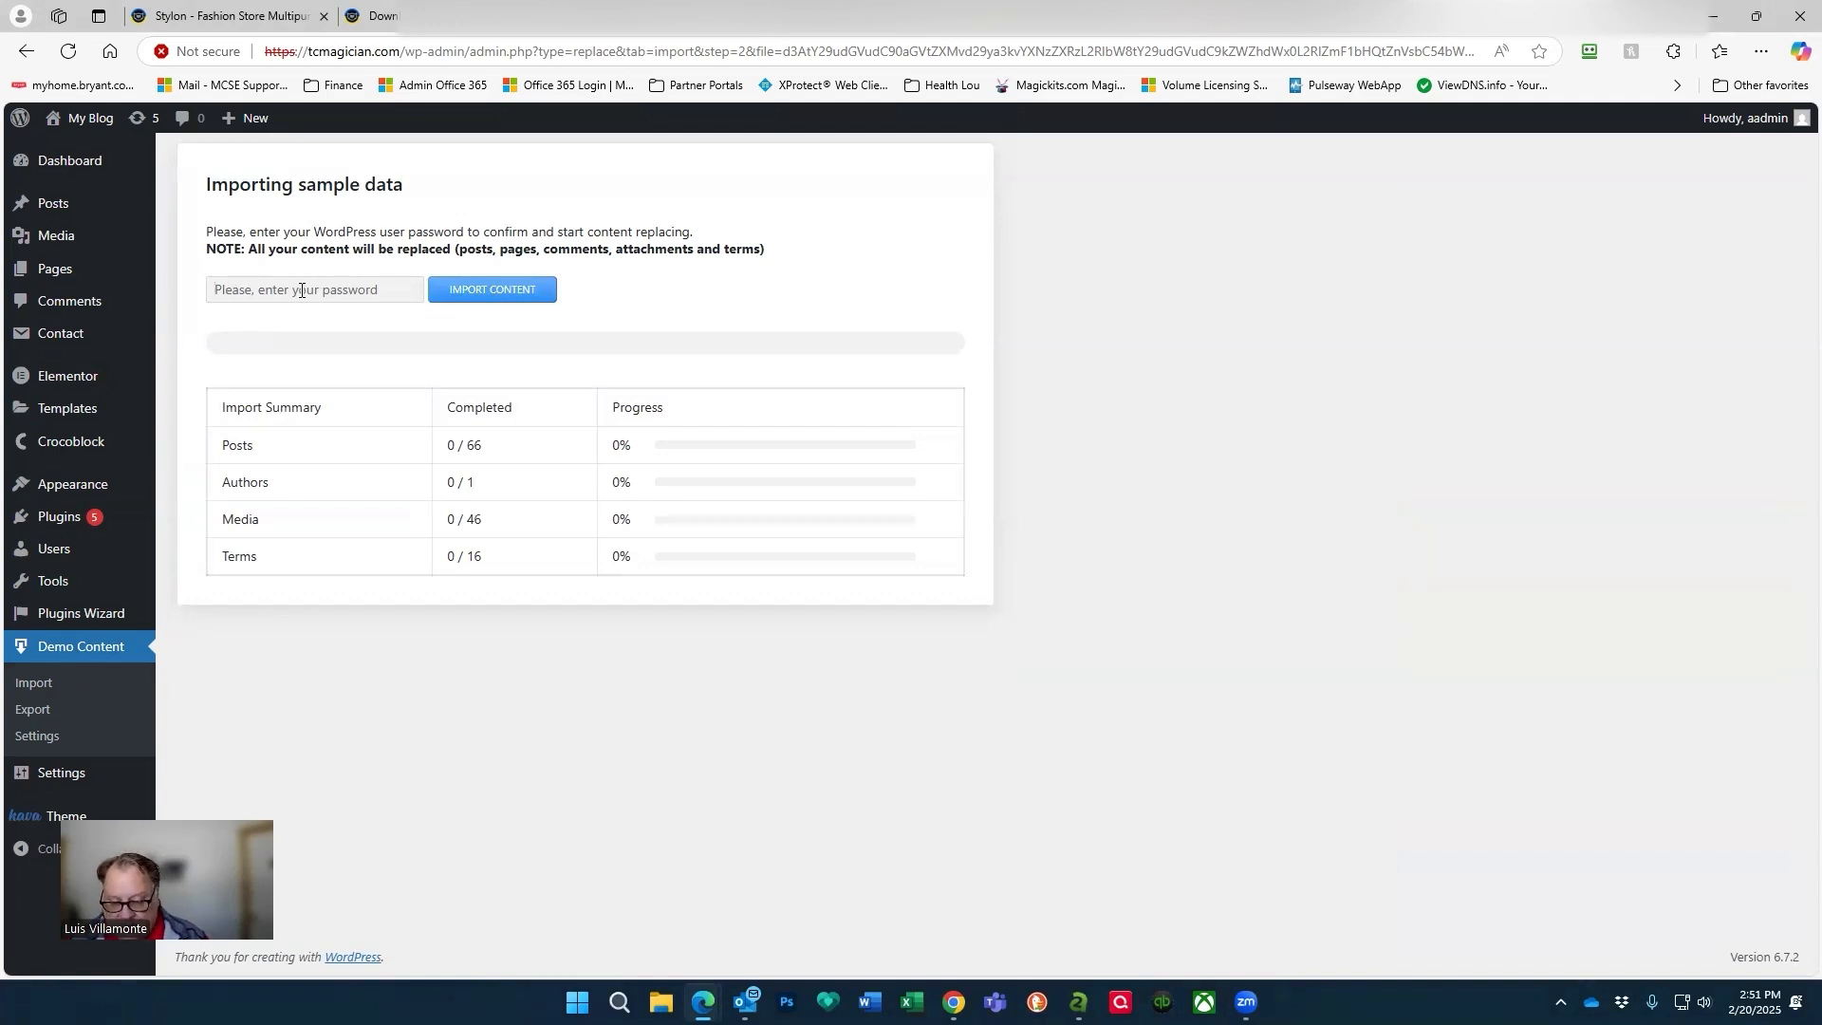
Enter the WordPress user password to confirm, start the demo content import, and decline saving the login to RoboForm.
type("•")
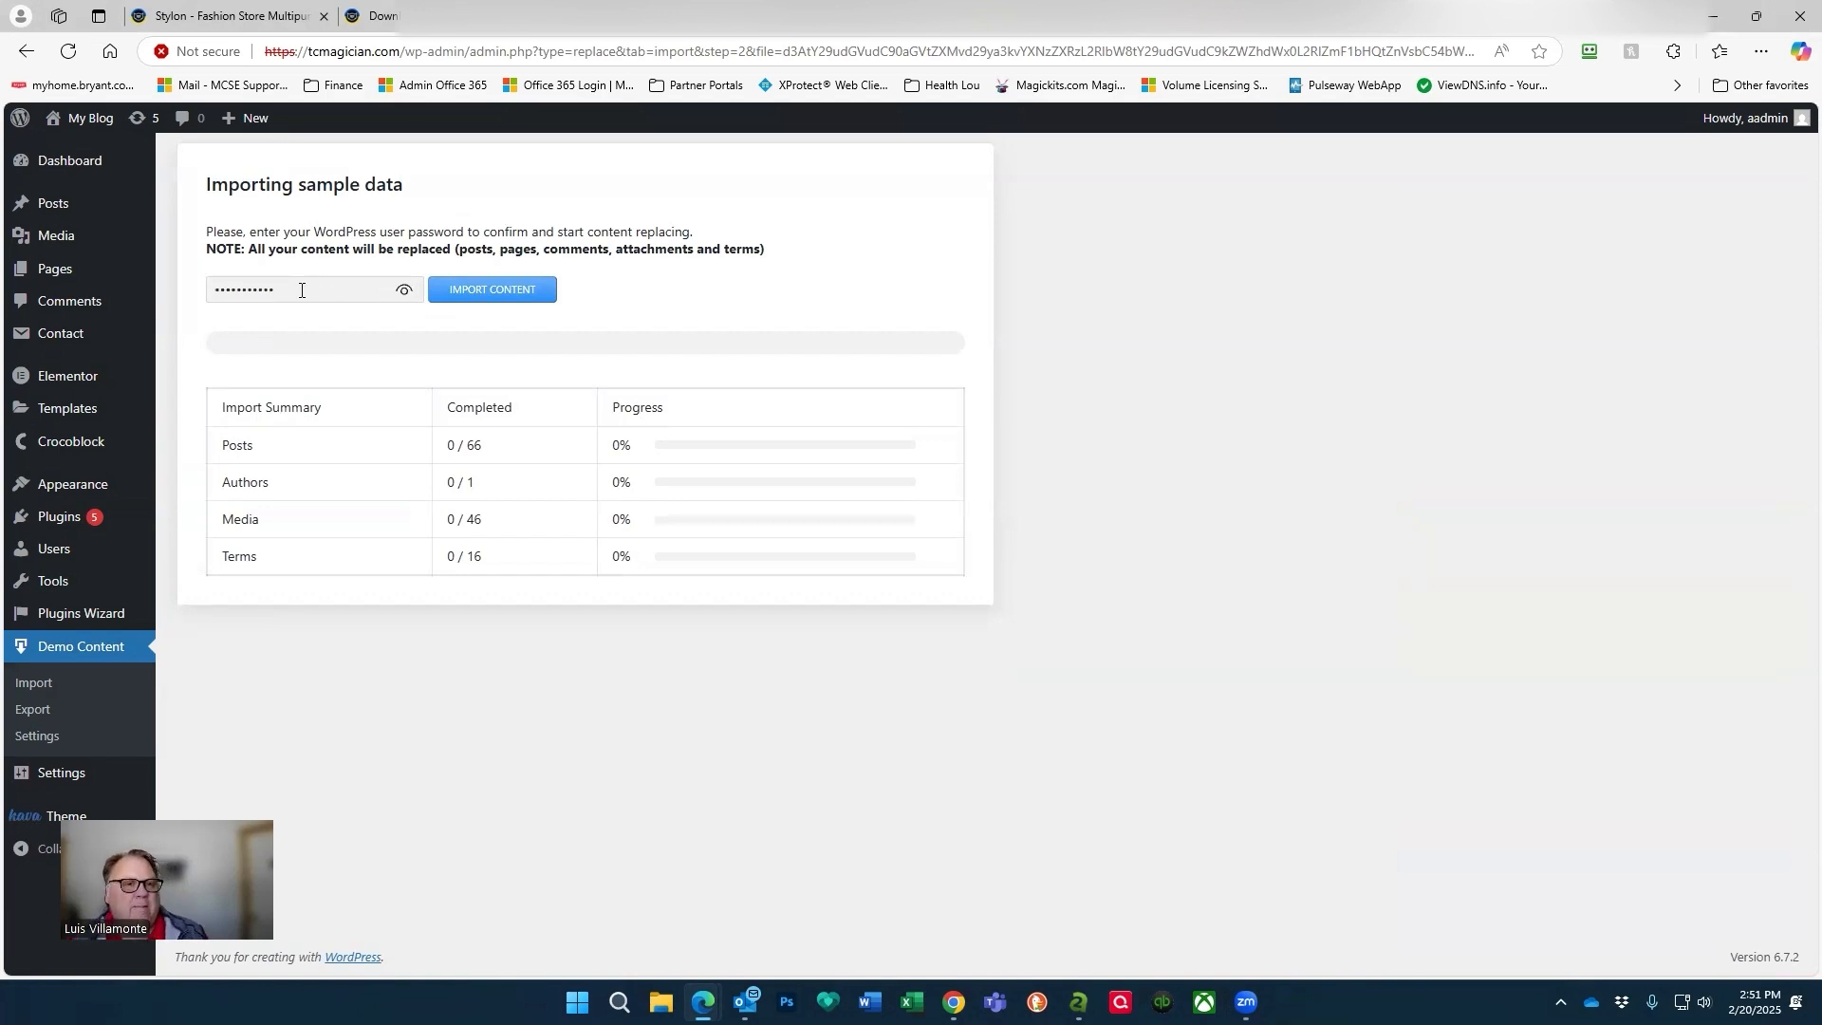
left_click(404, 291)
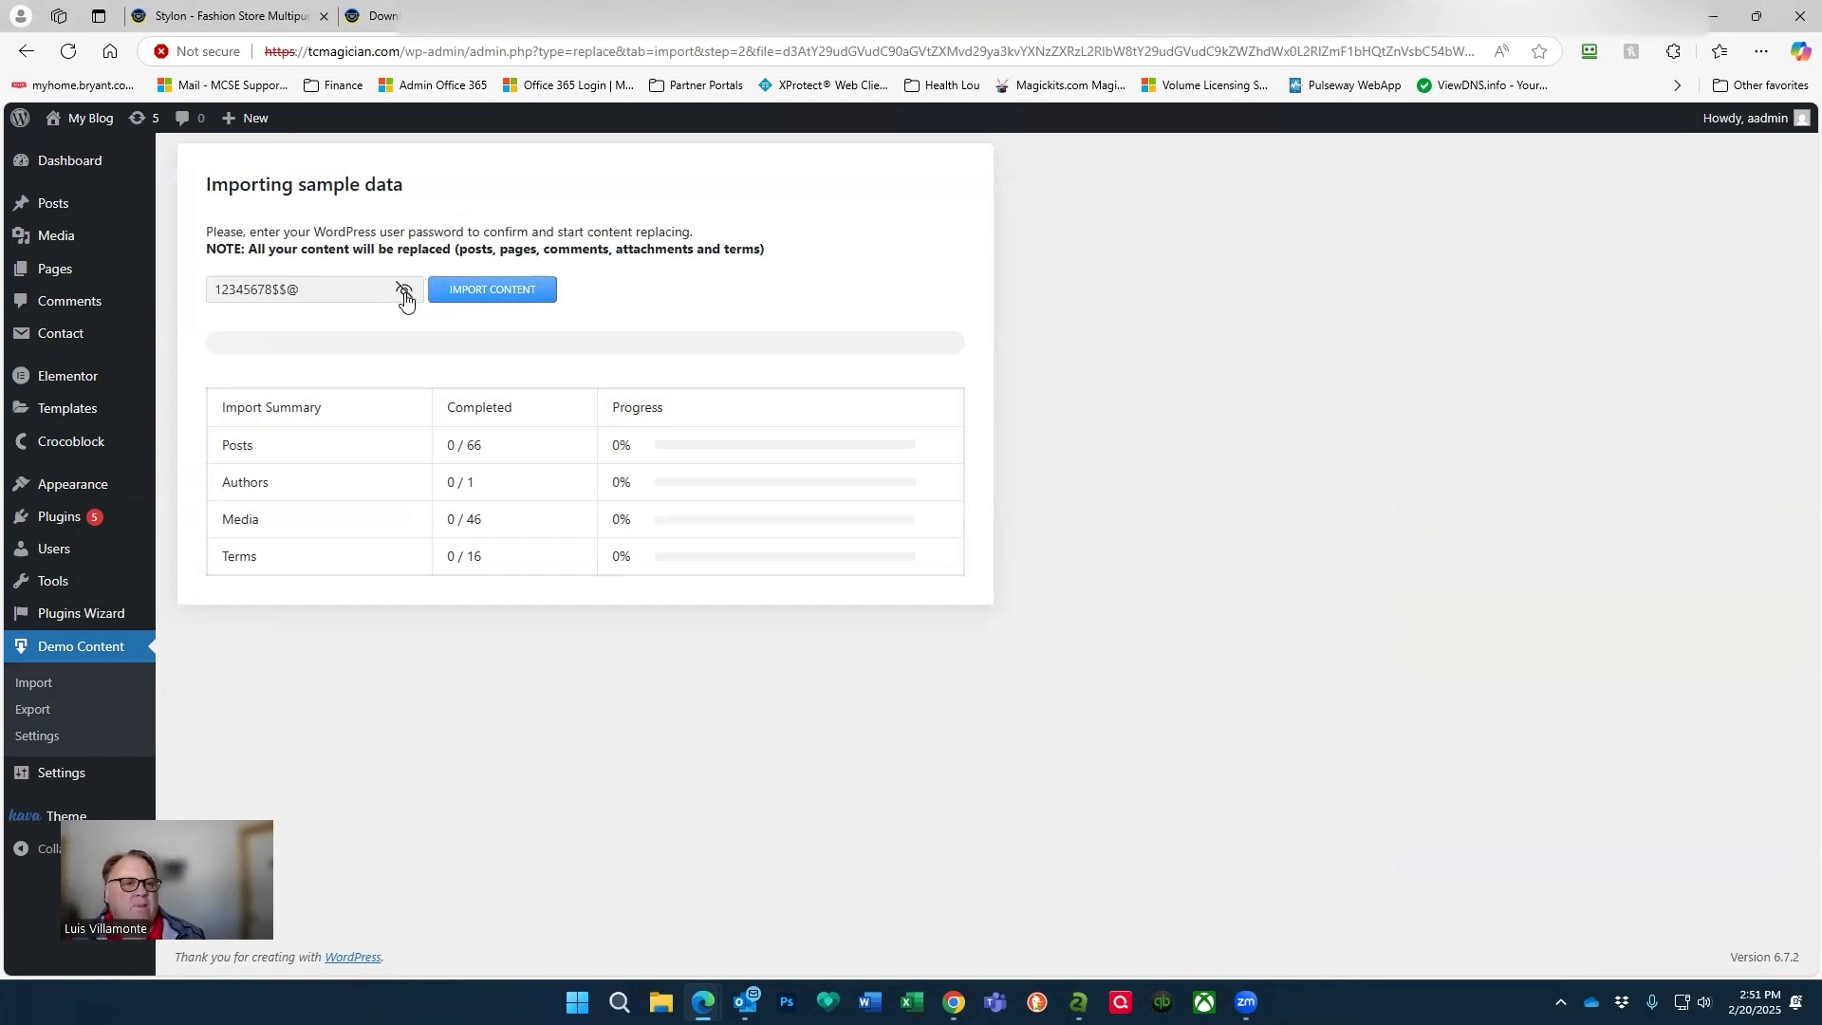
left_click(404, 292)
left_click(499, 291)
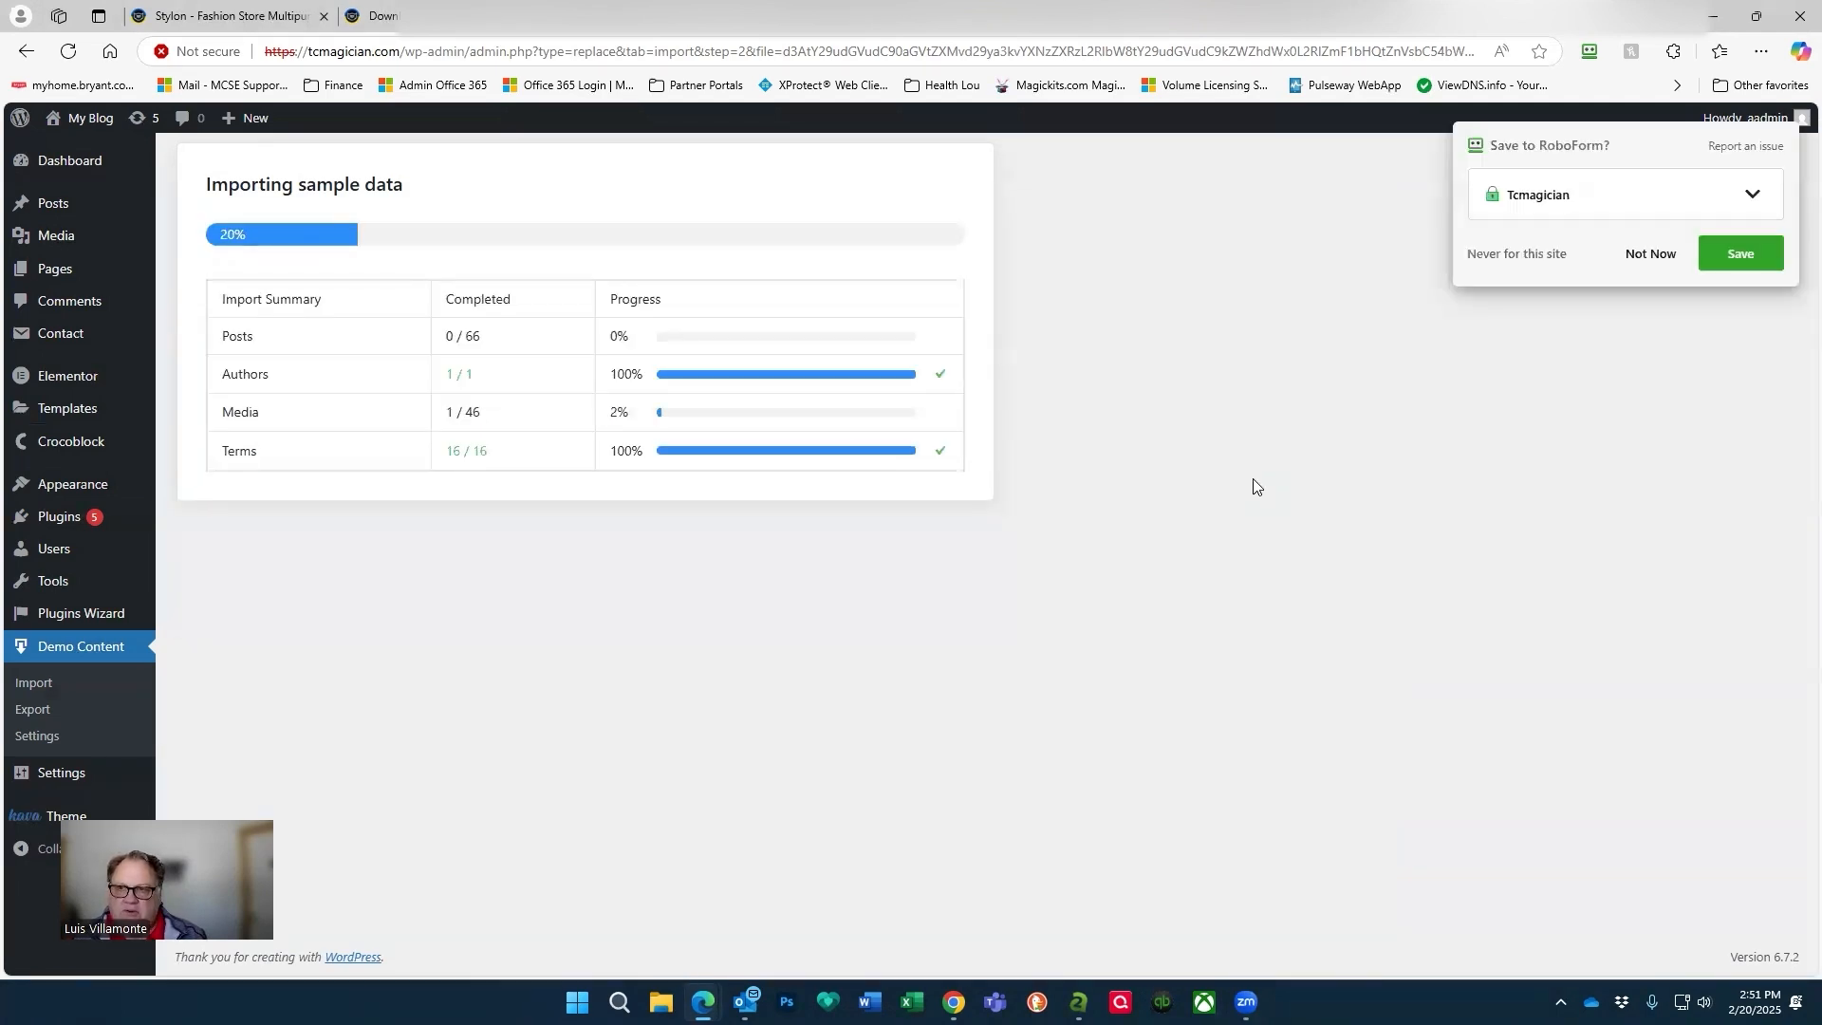
left_click(1645, 253)
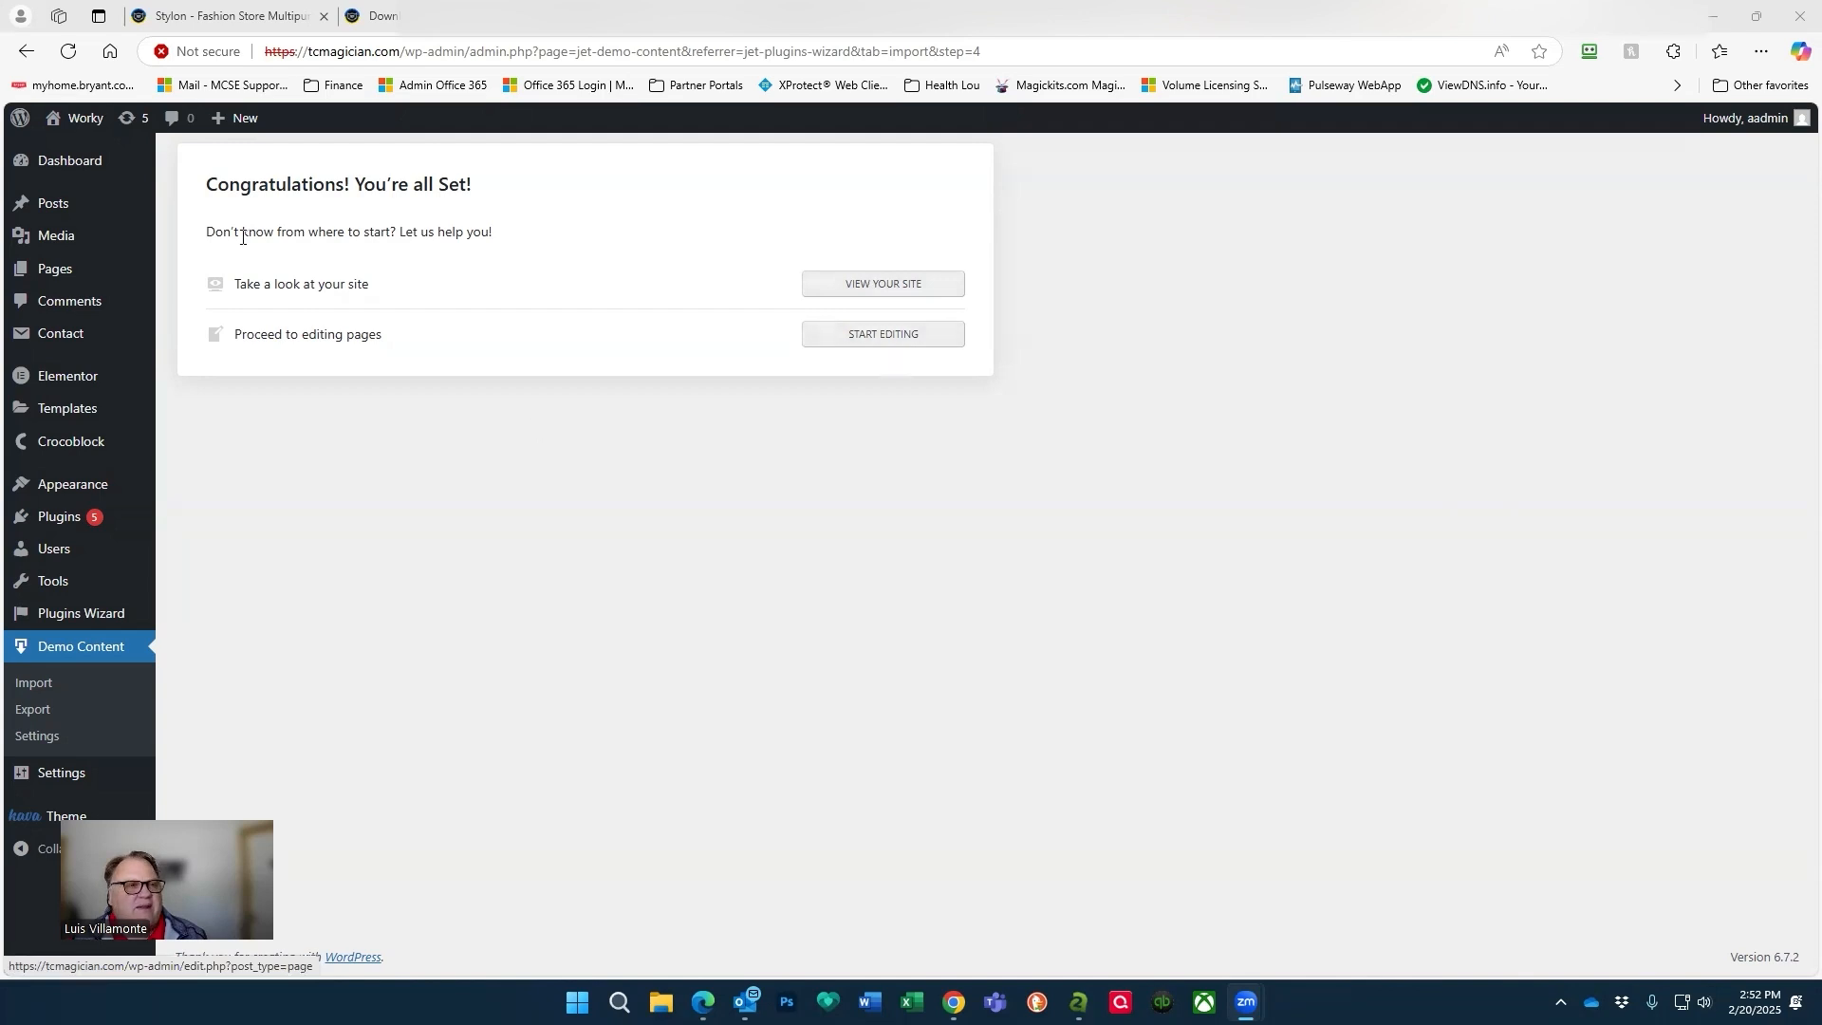
Visit the site's front end and review the imported Worky home page from the header down to the footer.
mouse_move(82, 123)
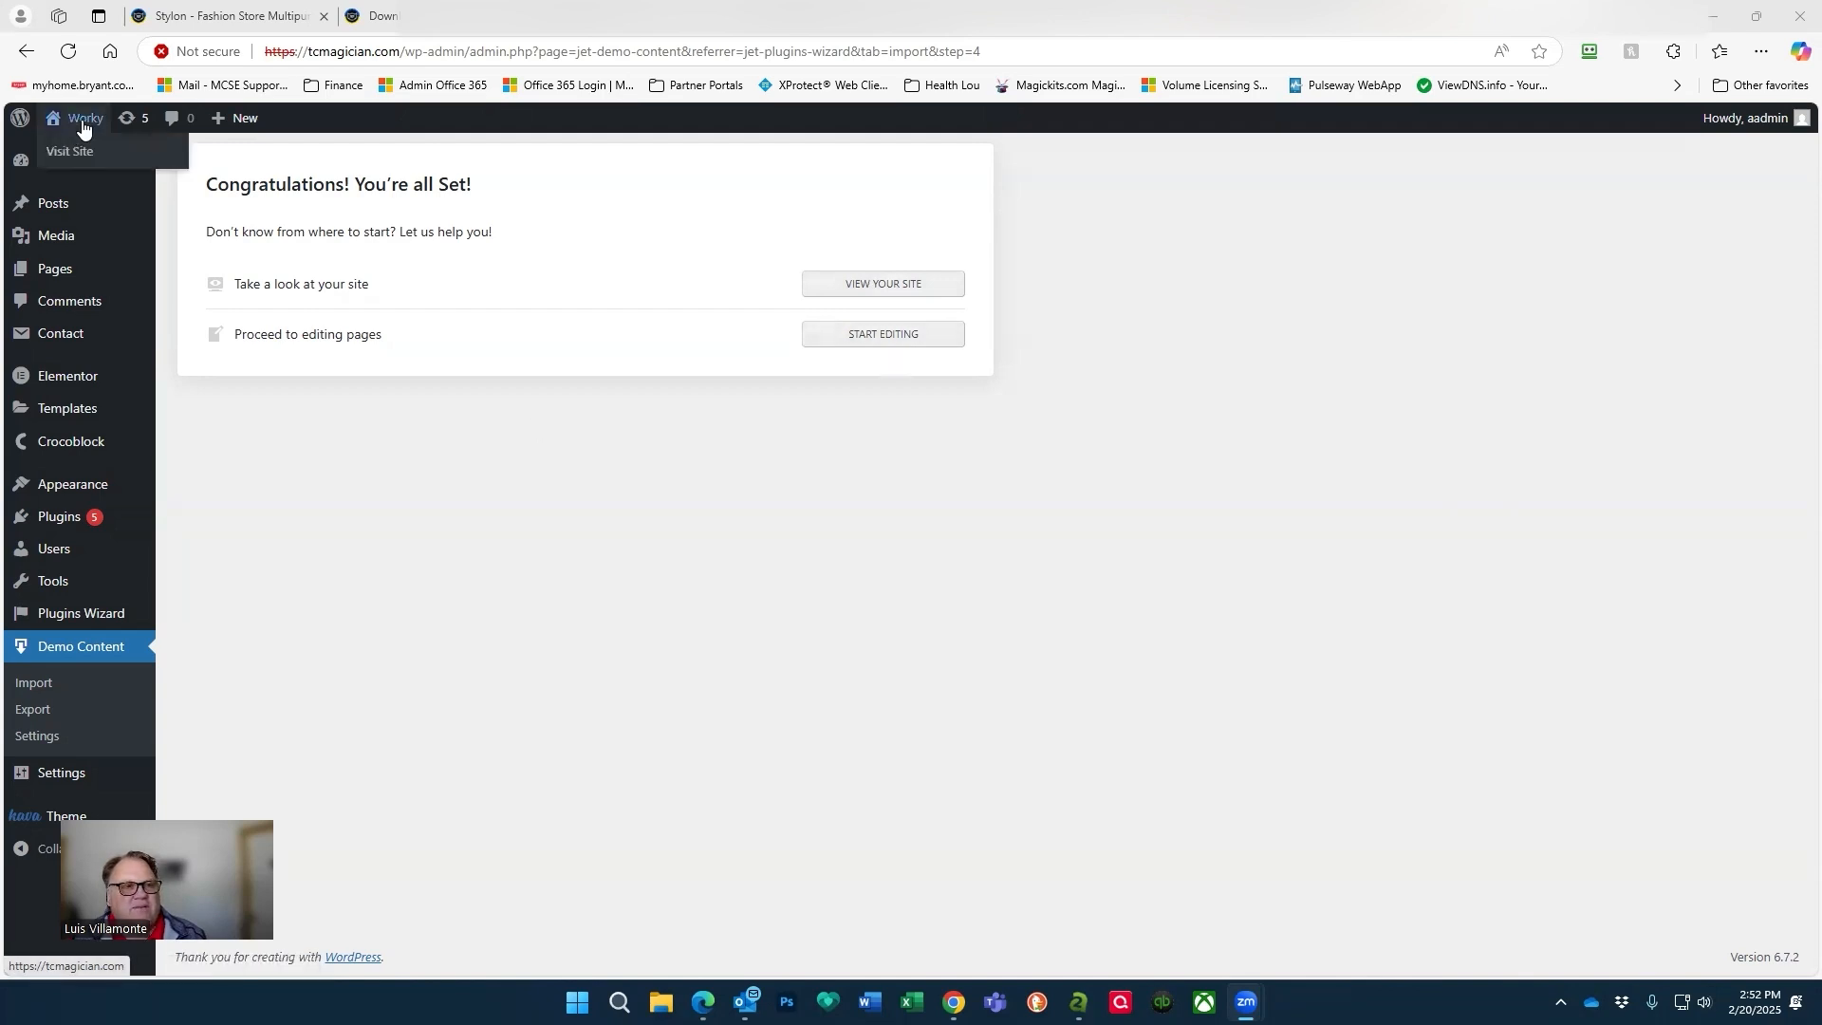
left_click(82, 121)
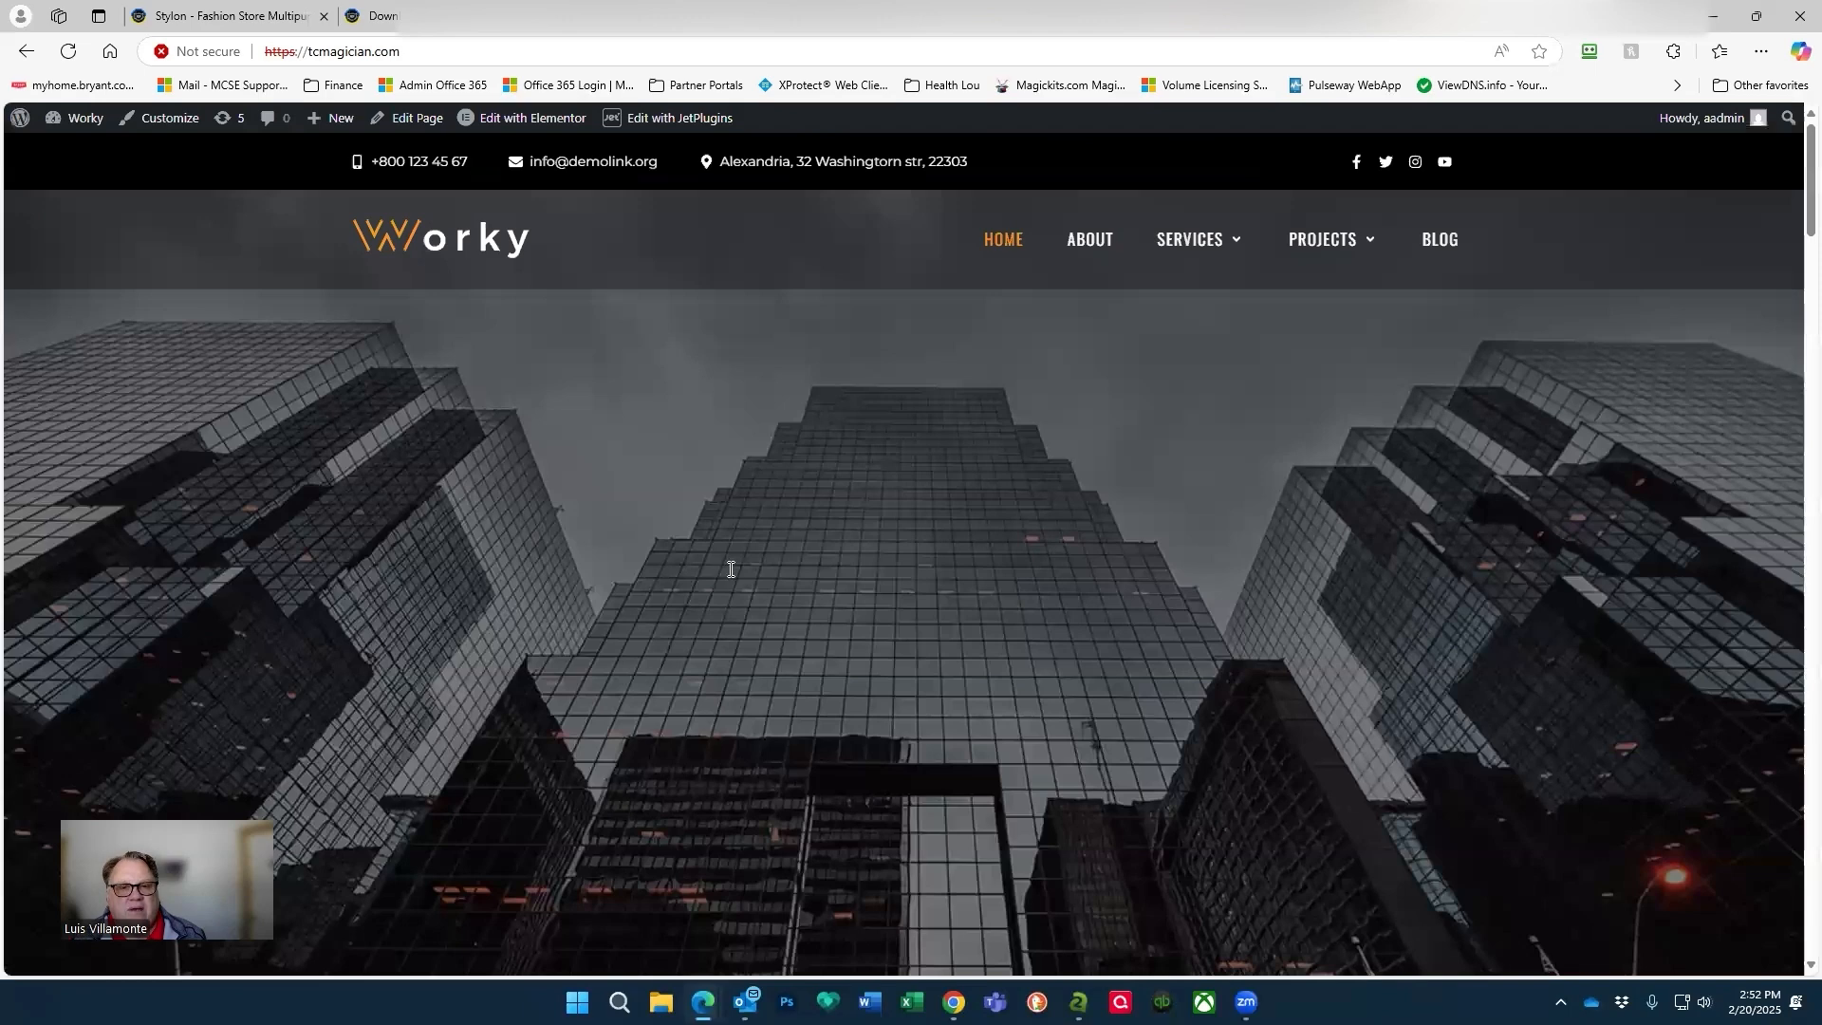
scroll(434, 417, "down", 5)
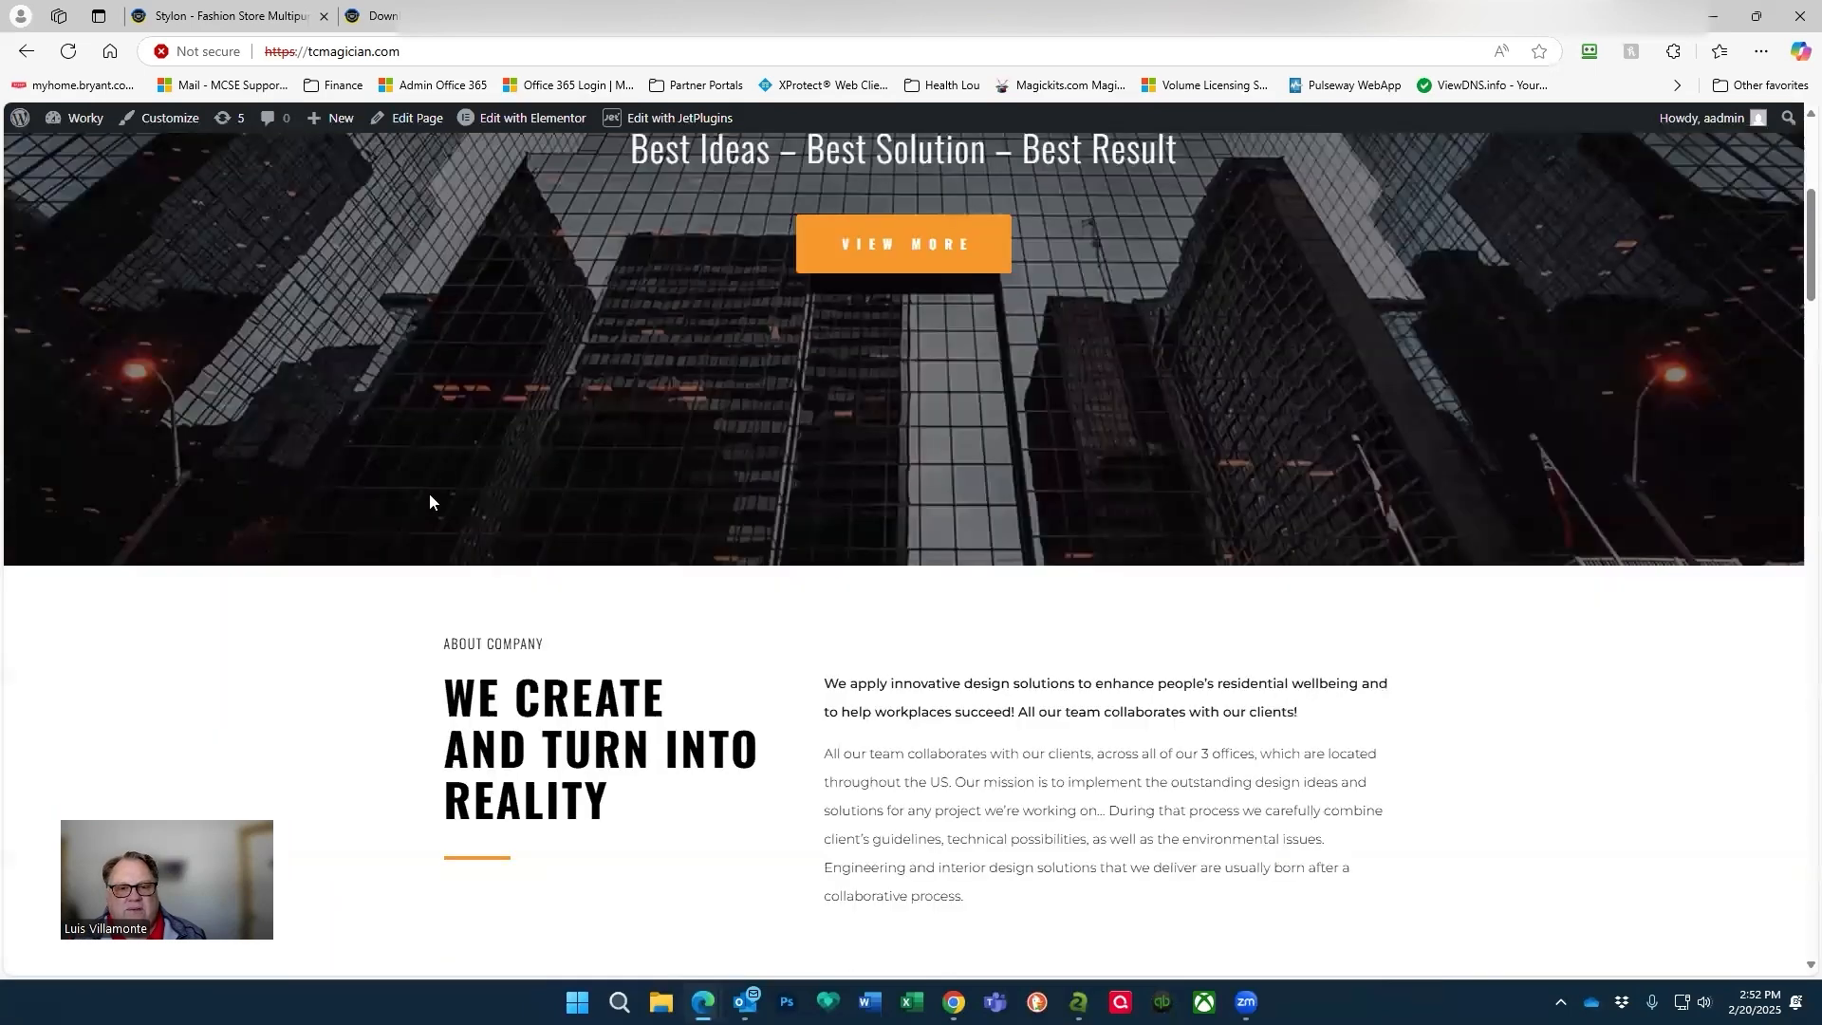
scroll(429, 494, "down", 5)
scroll(641, 590, "down", 15)
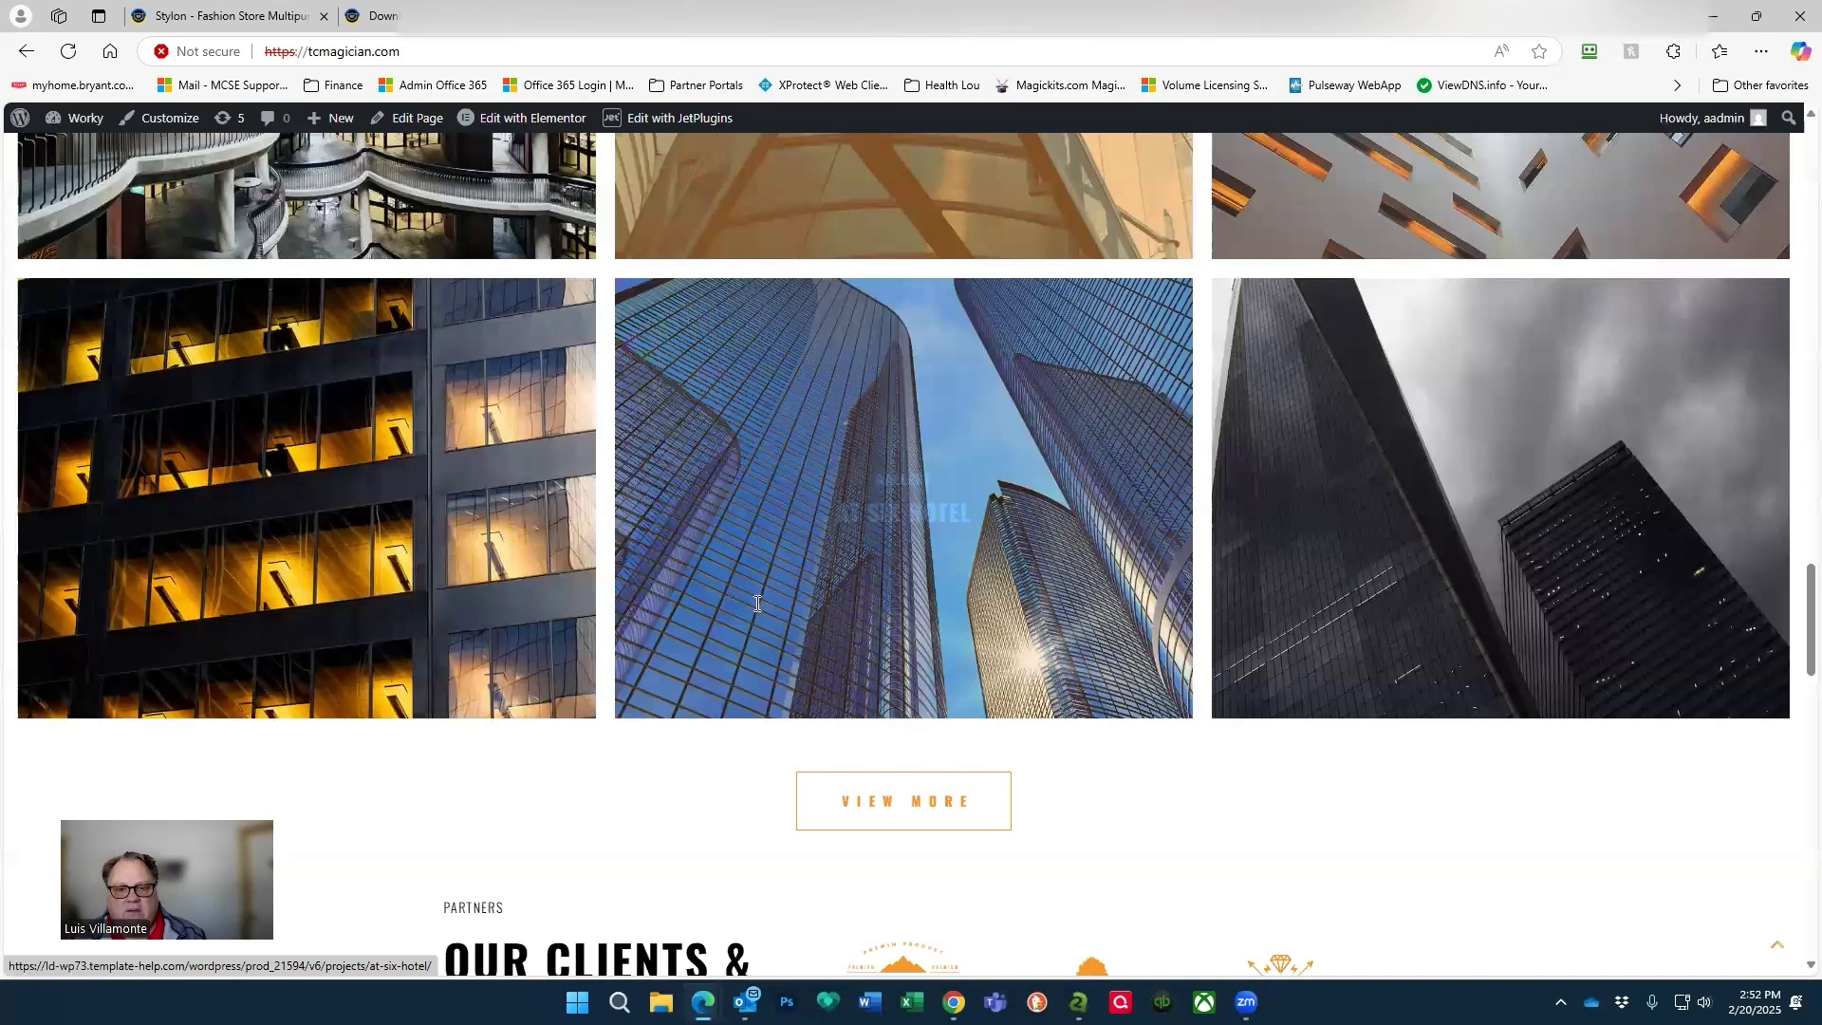
scroll(755, 600, "down", 15)
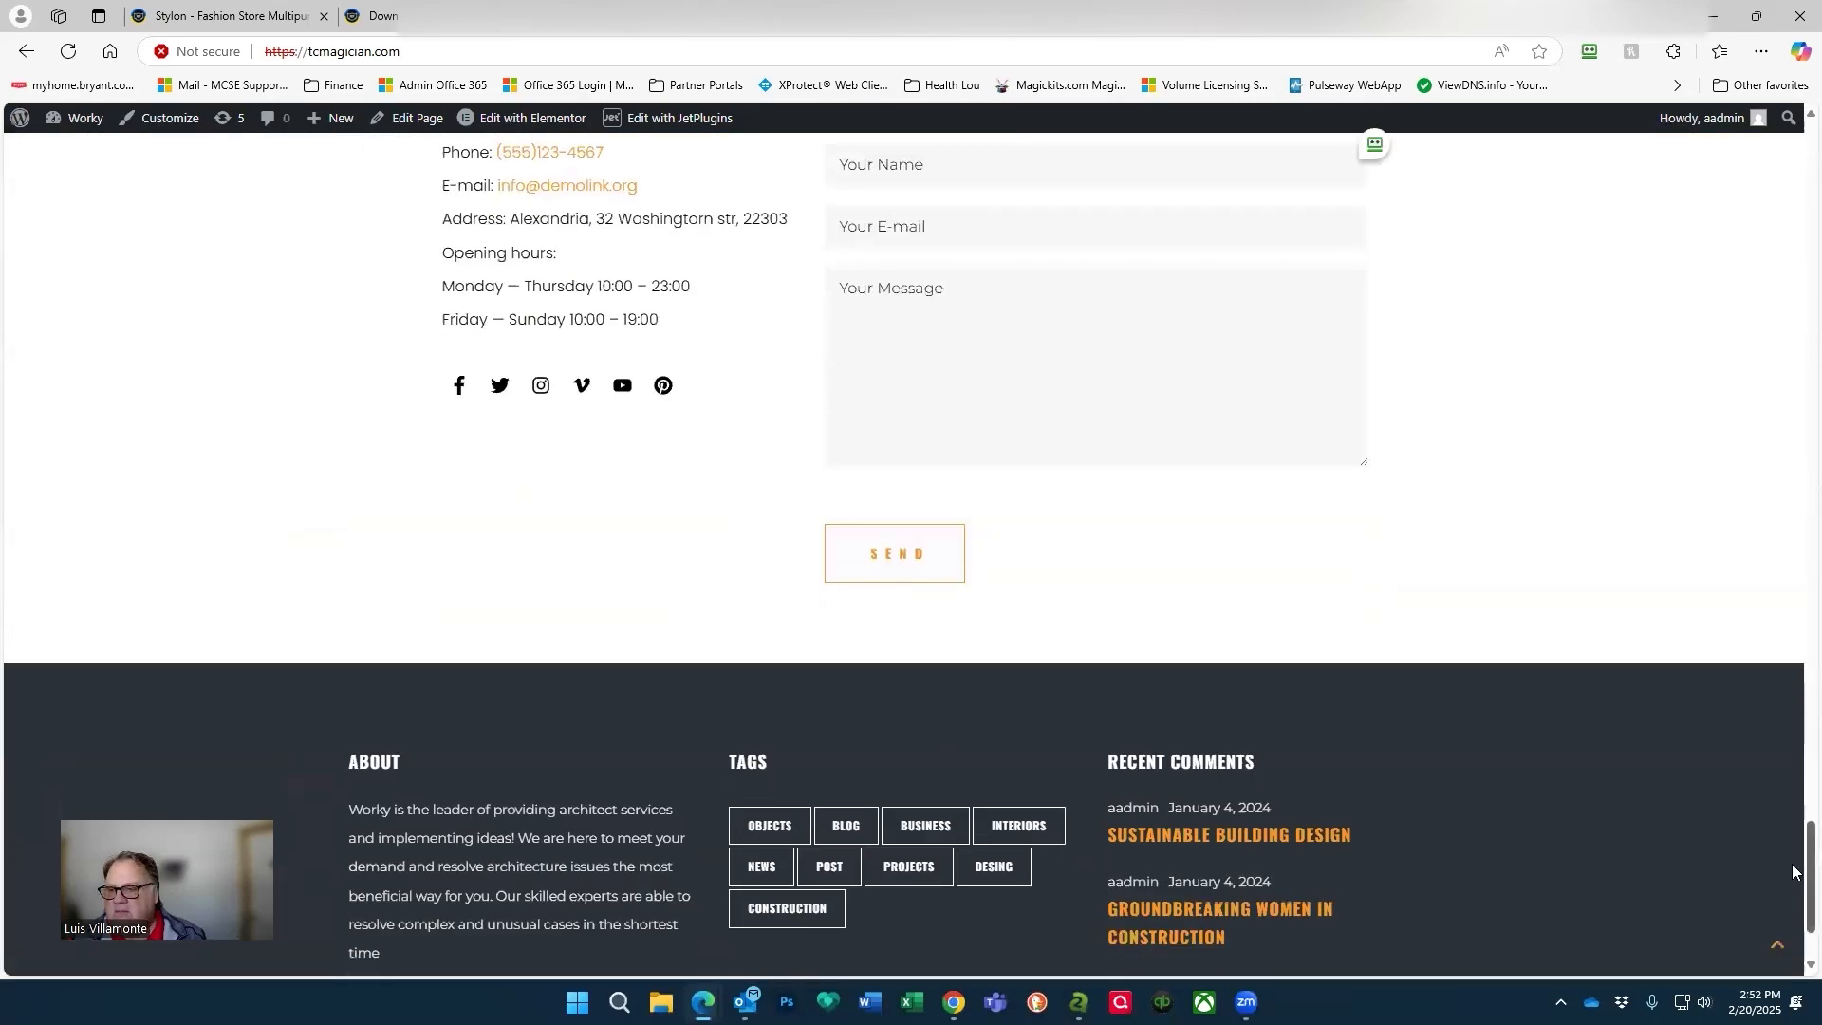
left_click_drag(1811, 859, 1792, 143)
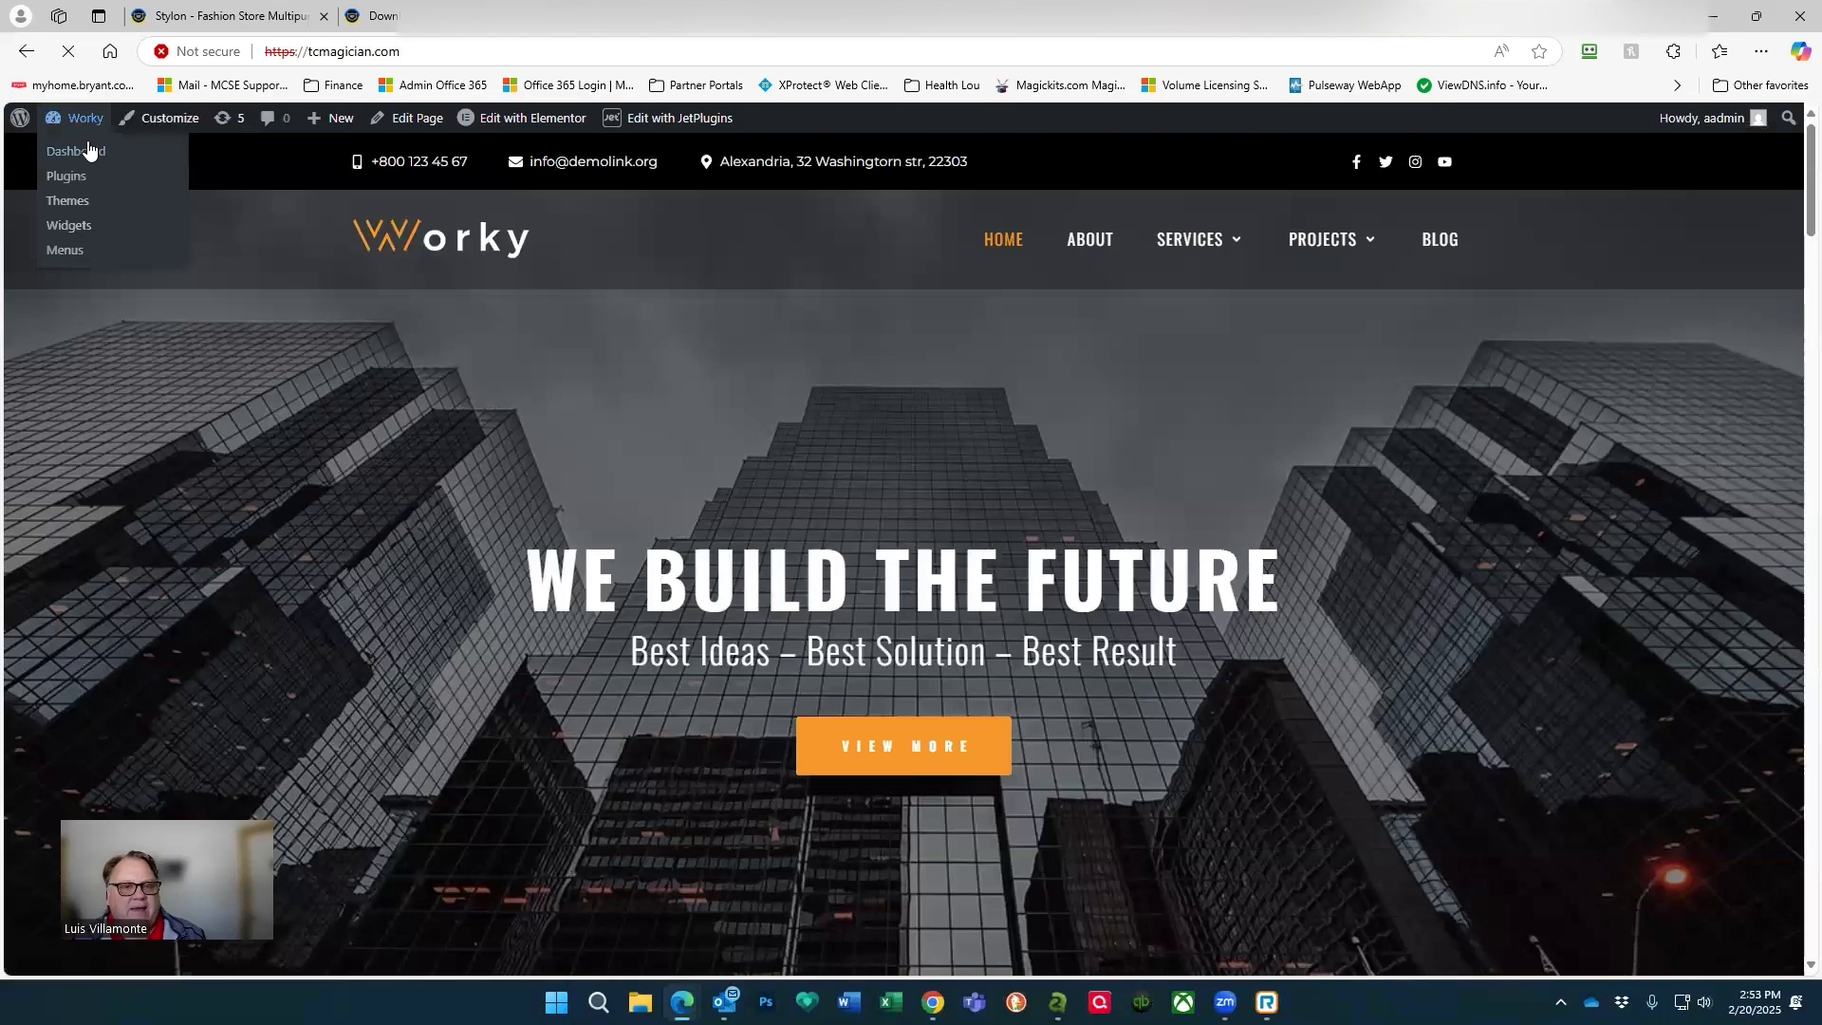
Return to the dashboard and run the Jet Blog, Jet Elements, Jet Menu and Jet Tabs data updates.
left_click(86, 144)
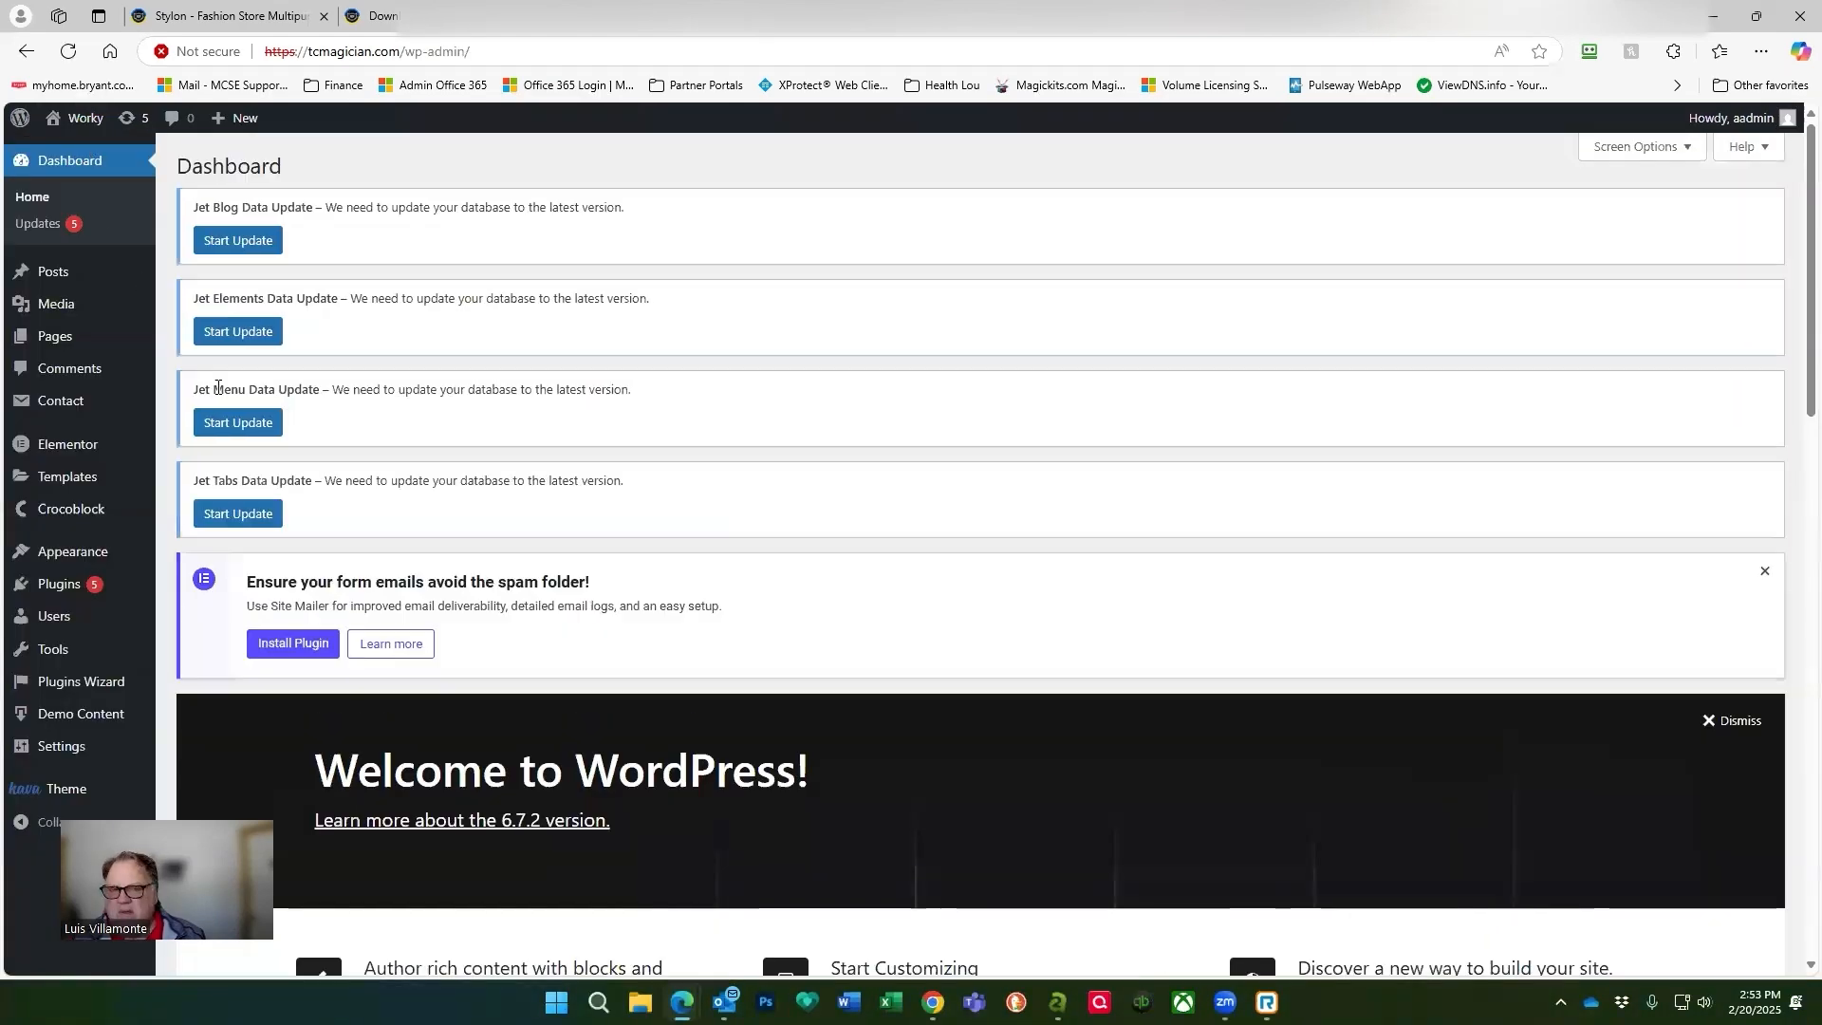
left_click(235, 245)
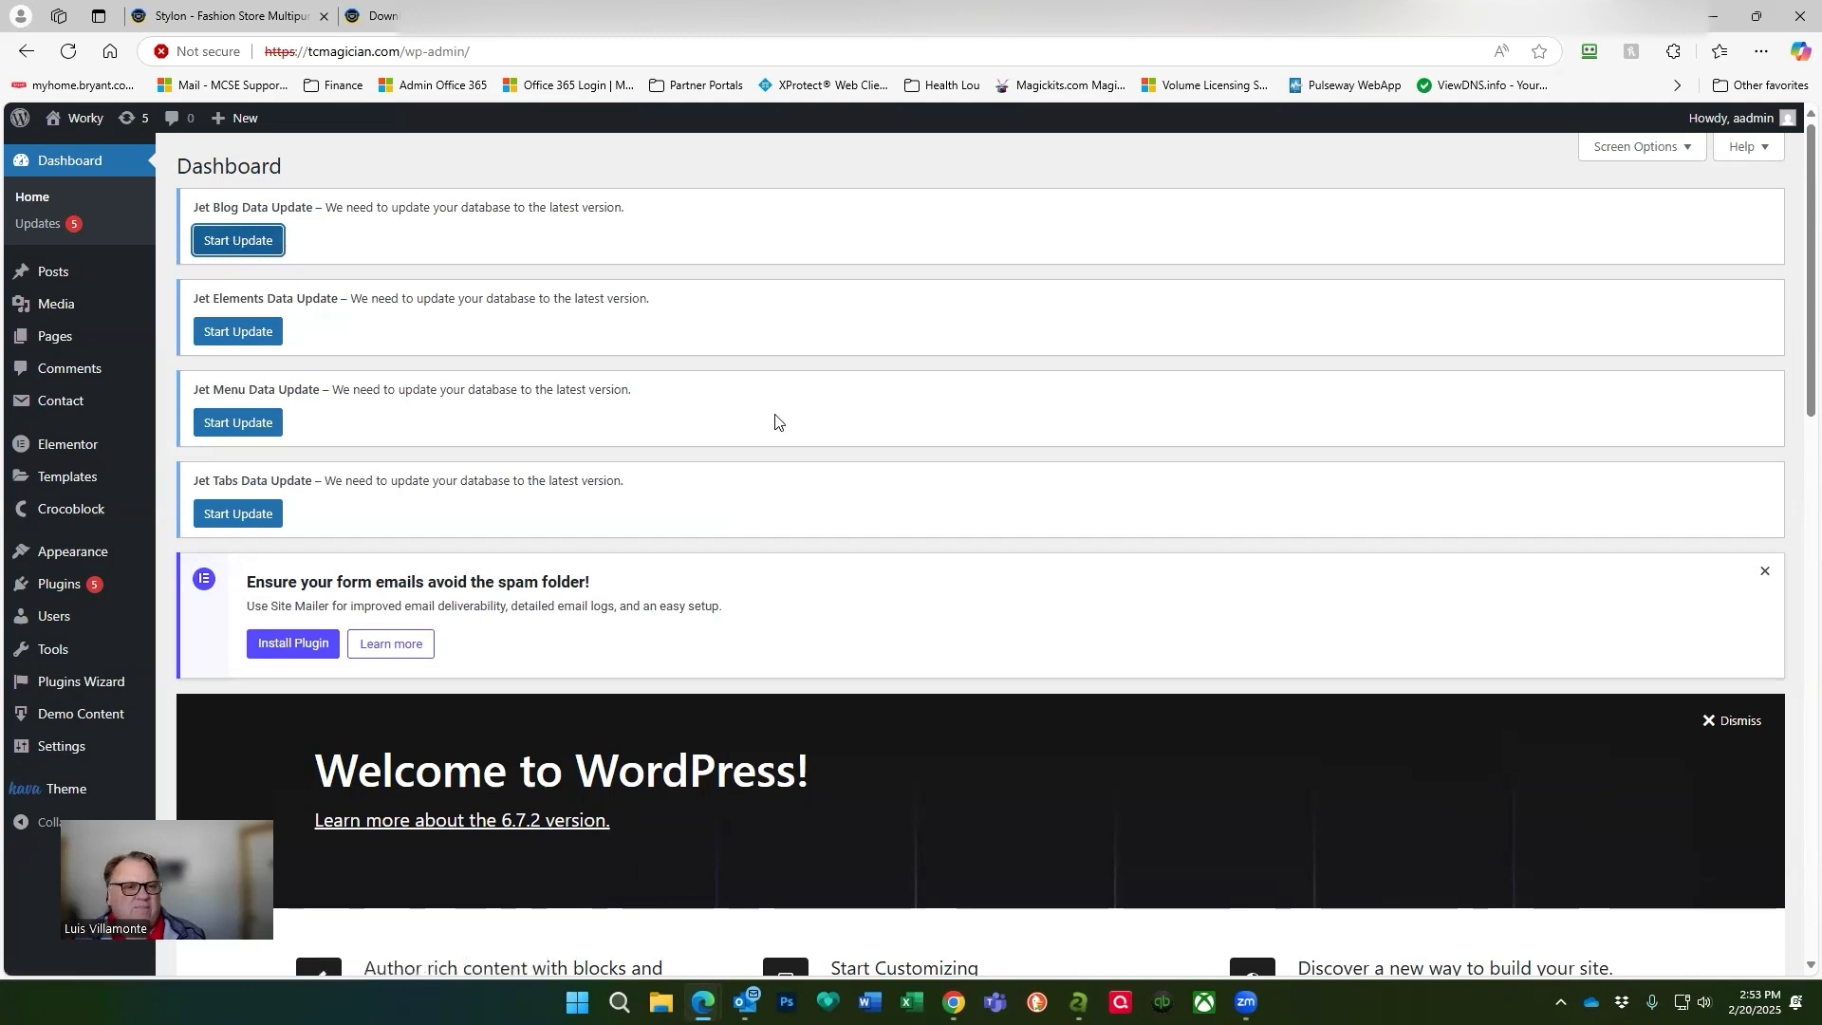
left_click(249, 242)
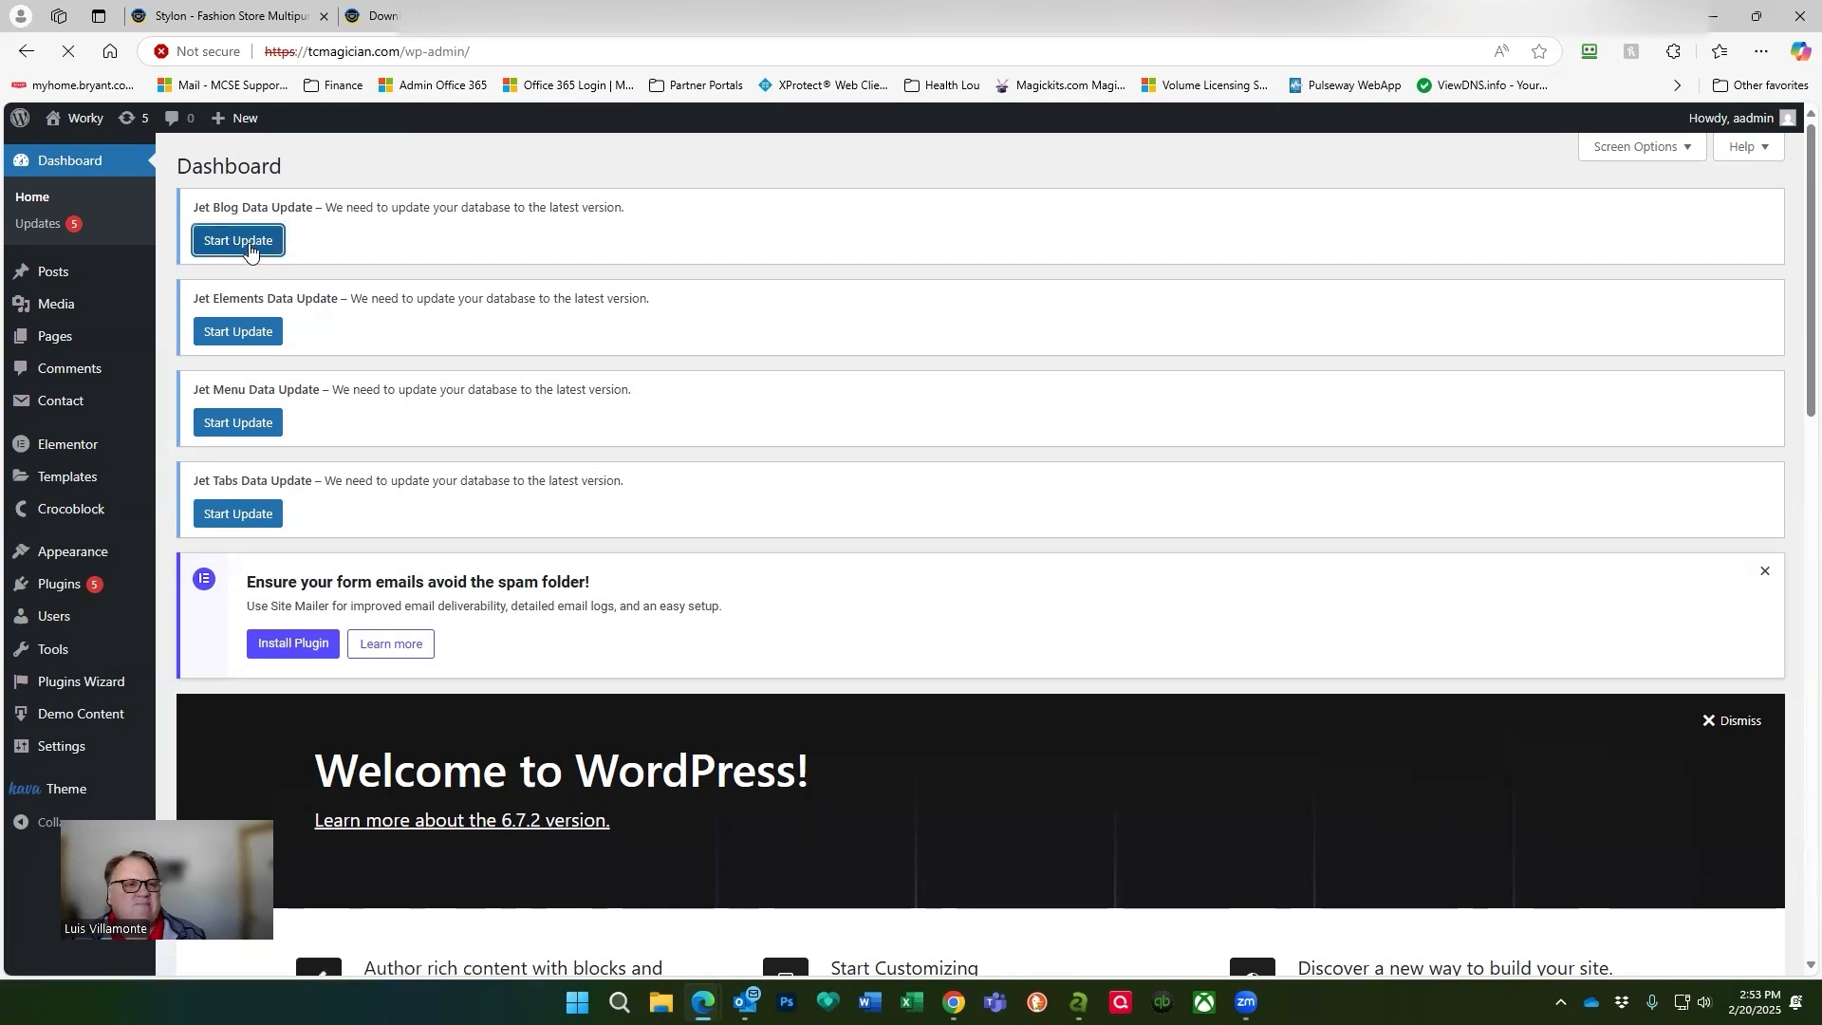
left_click(245, 296)
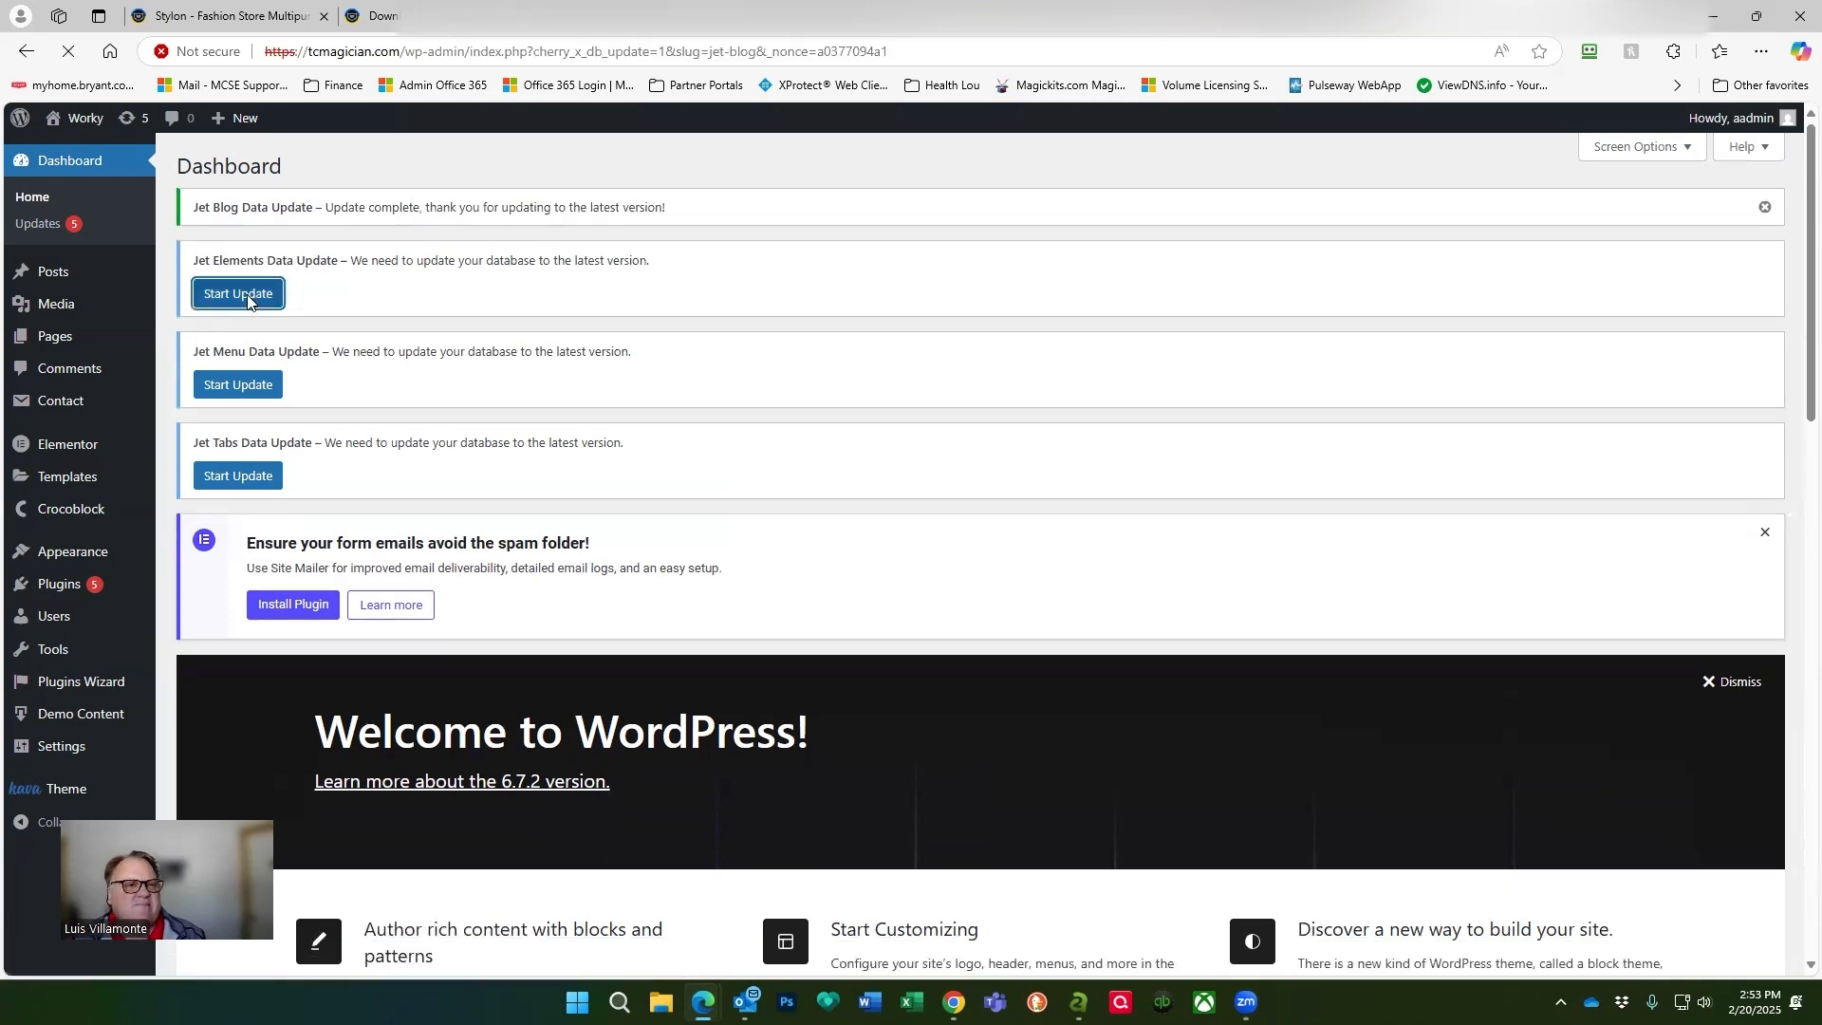
left_click(247, 301)
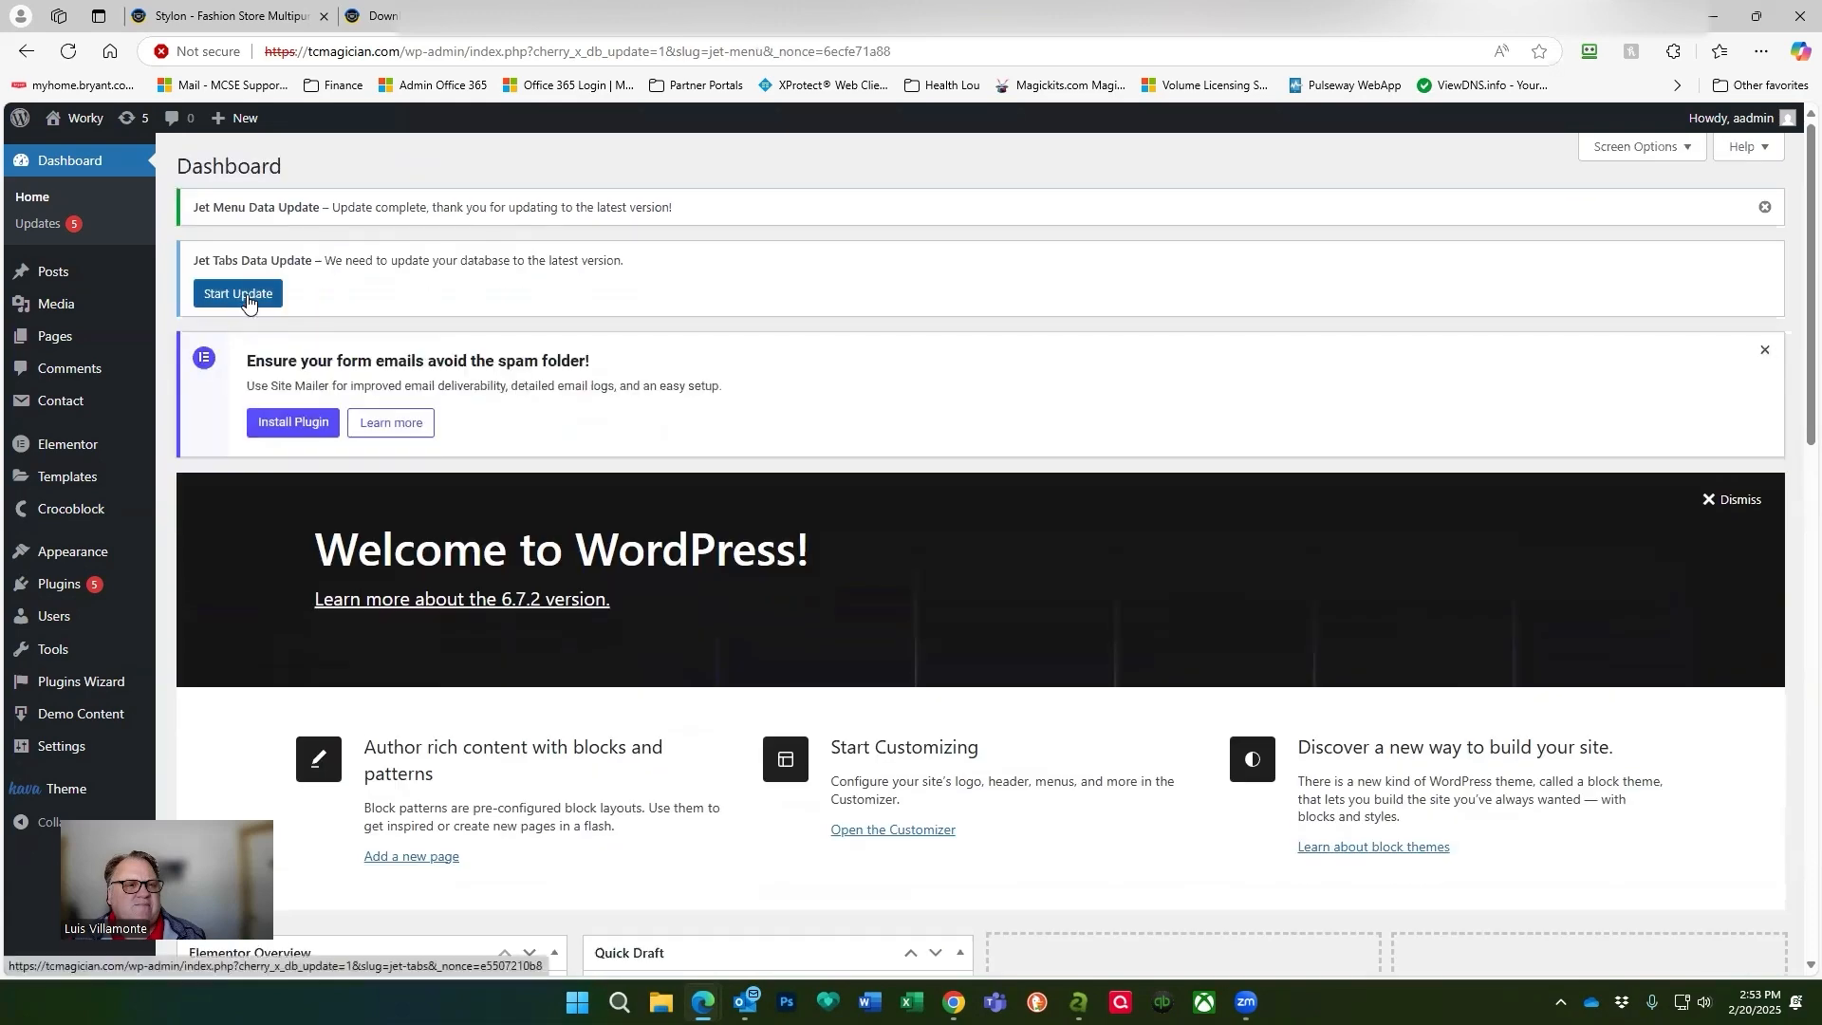
left_click(248, 296)
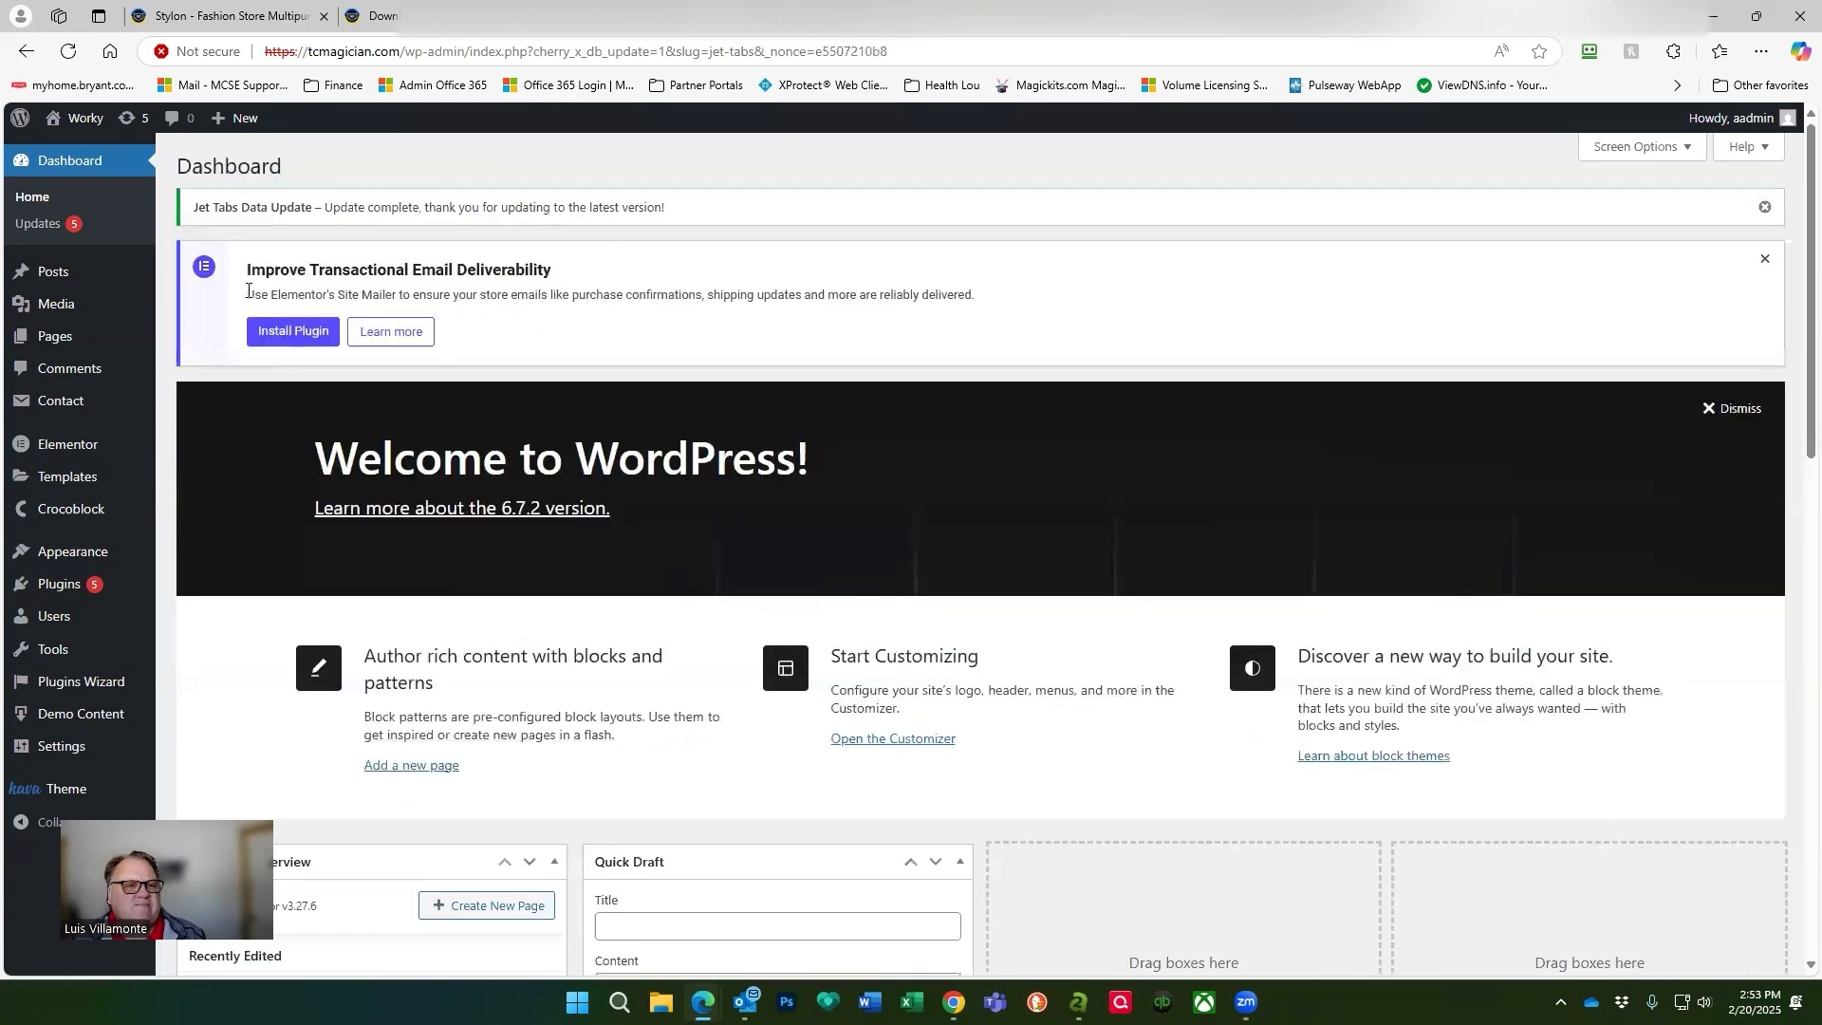
Open the installed plugins list and update Akismet Anti-spam to version 5.3.7.
scroll(563, 549, "down", 5)
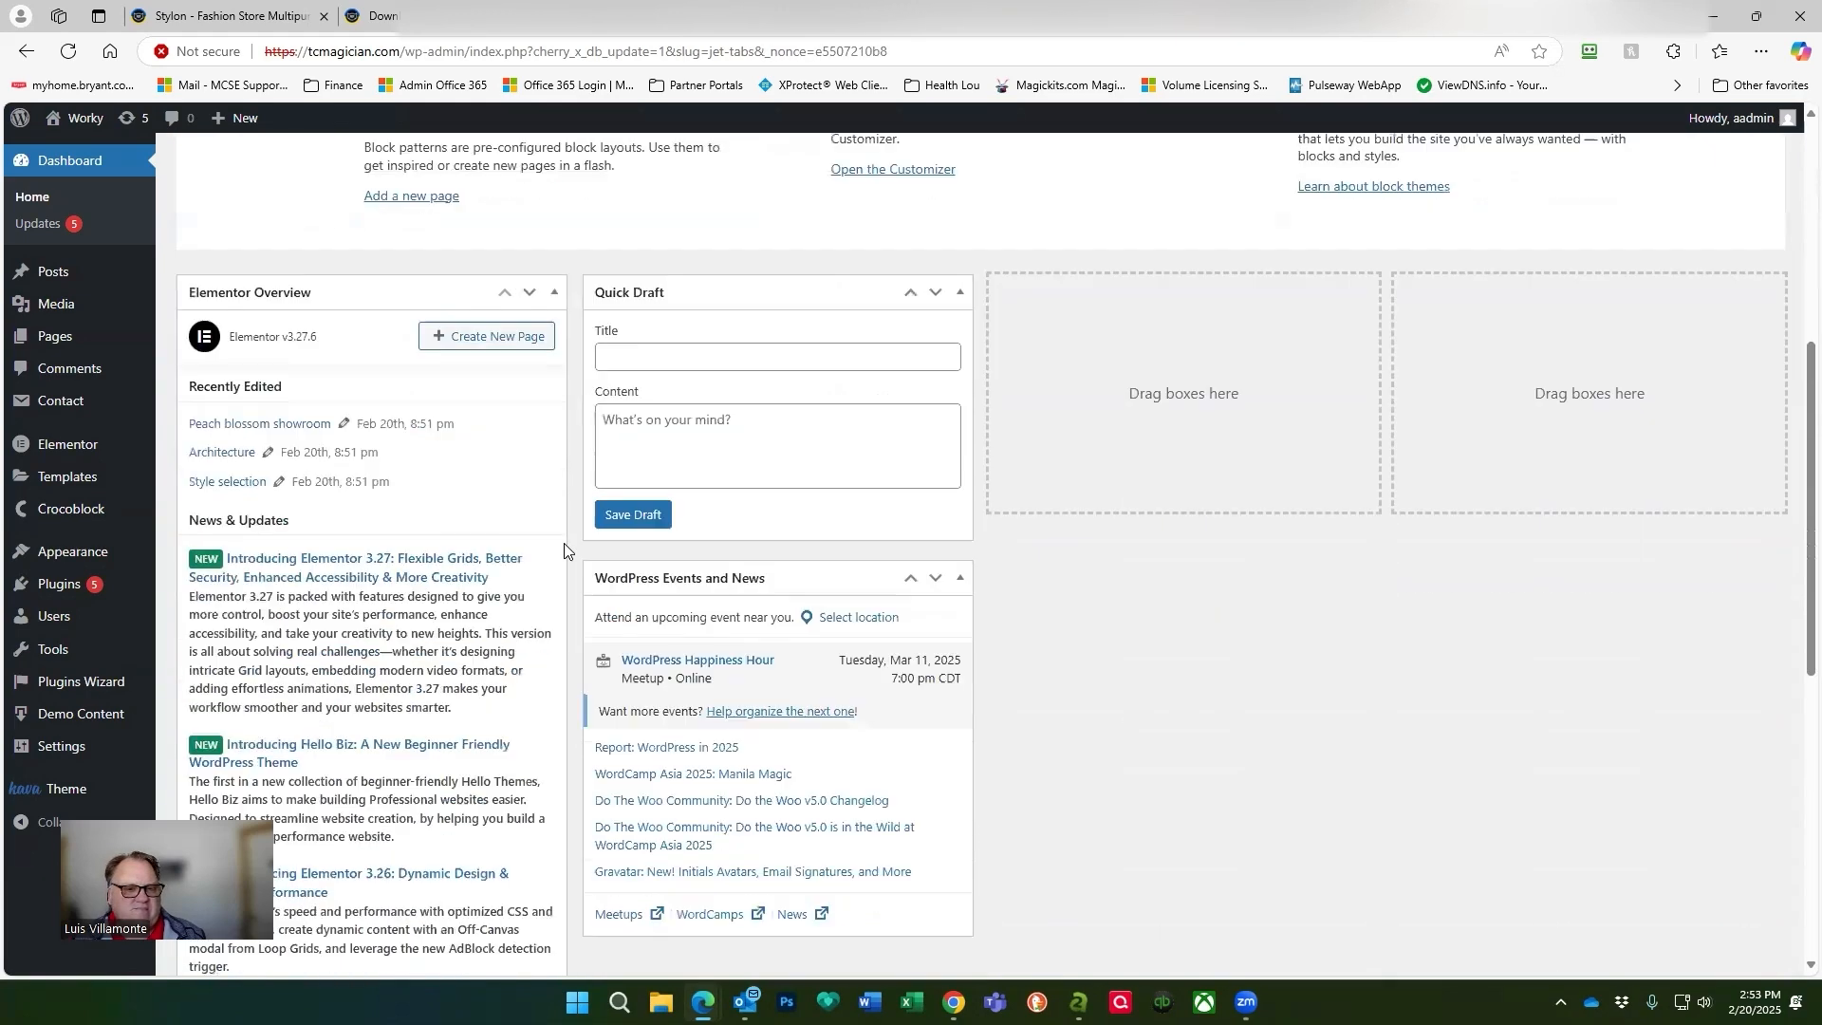
left_click(69, 589)
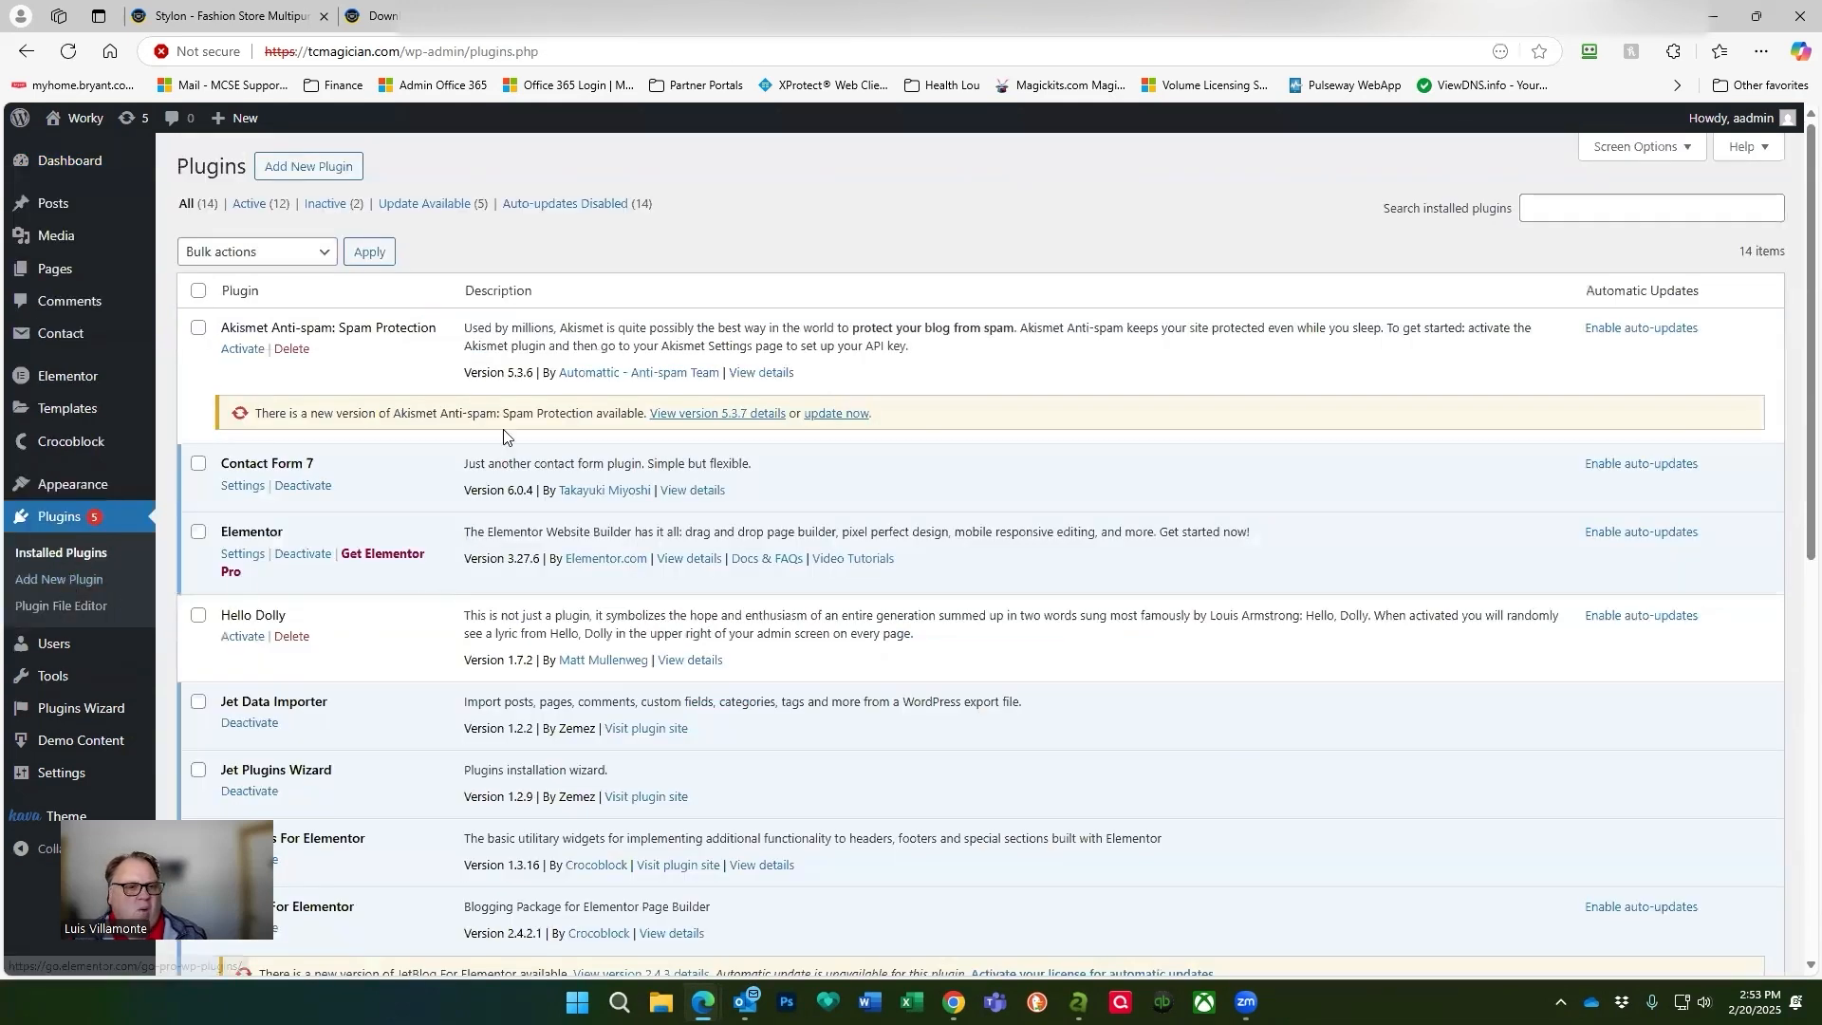
left_click(837, 414)
Look through the installed plugins list for plugins with available updates and their license requirements.
scroll(807, 451, "down", 6)
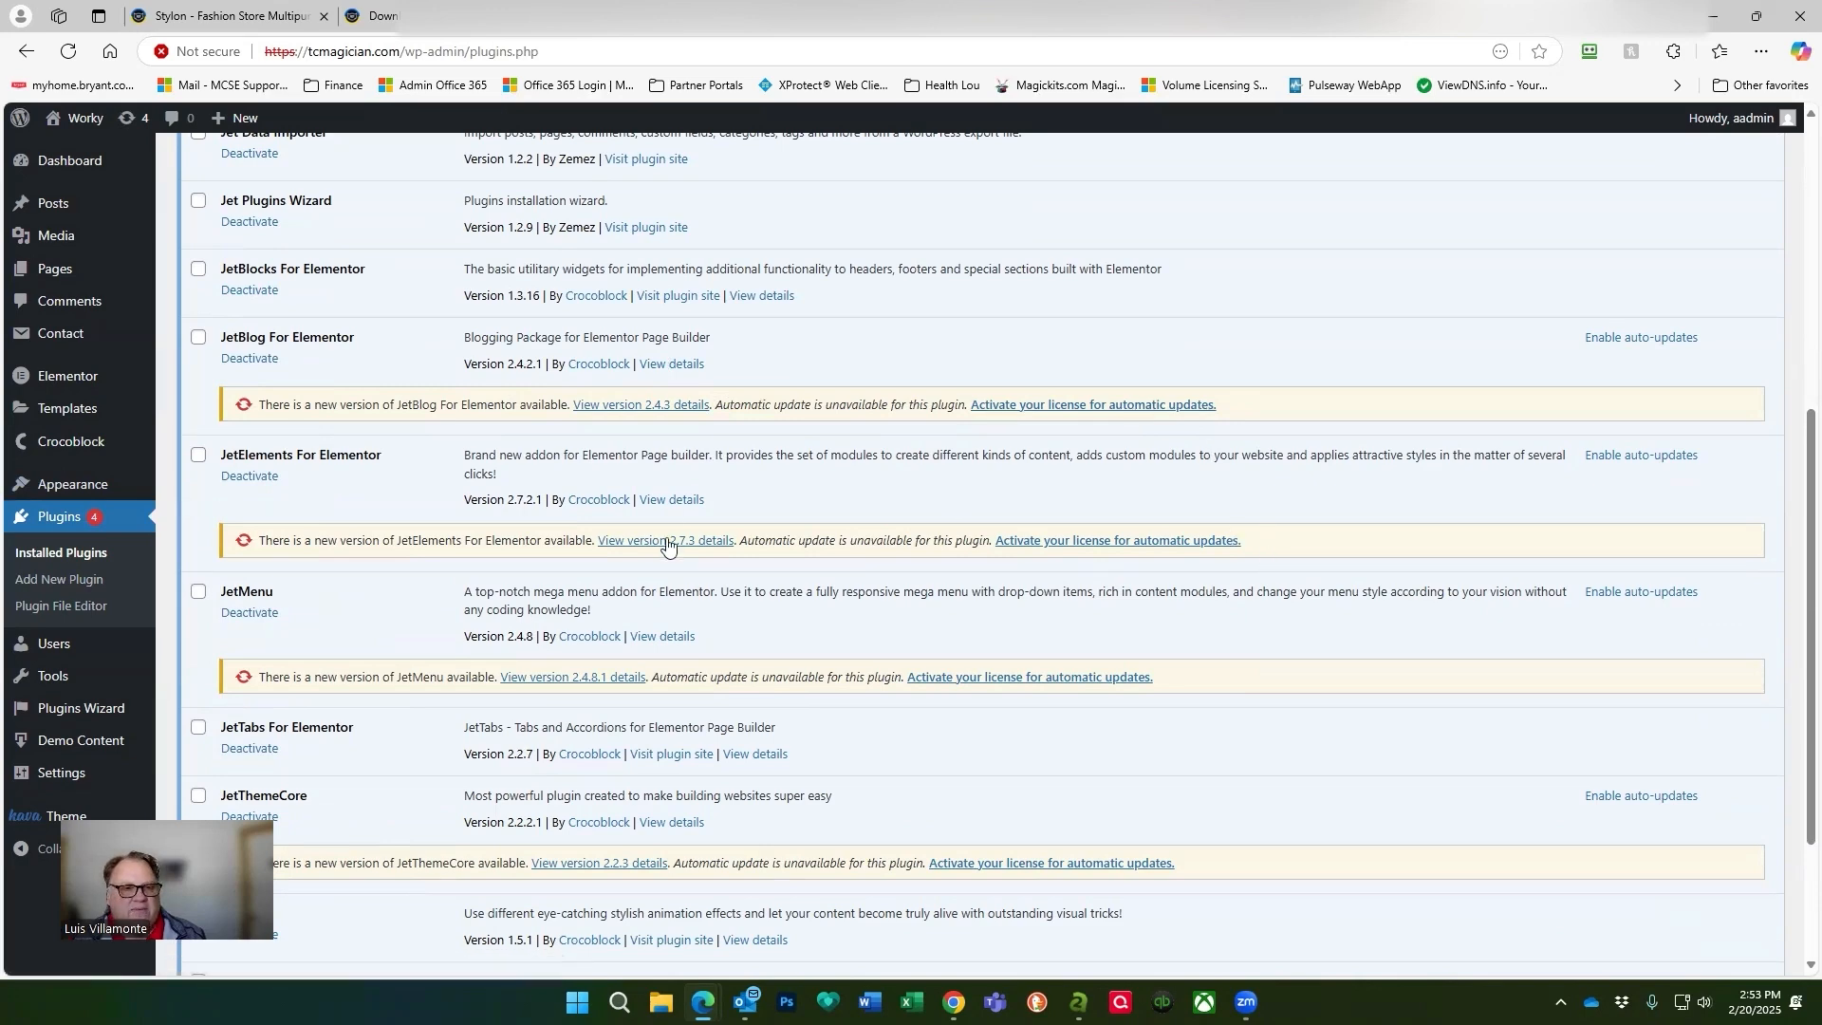
scroll(1078, 589, "down", 2)
scroll(1073, 608, "up", 7)
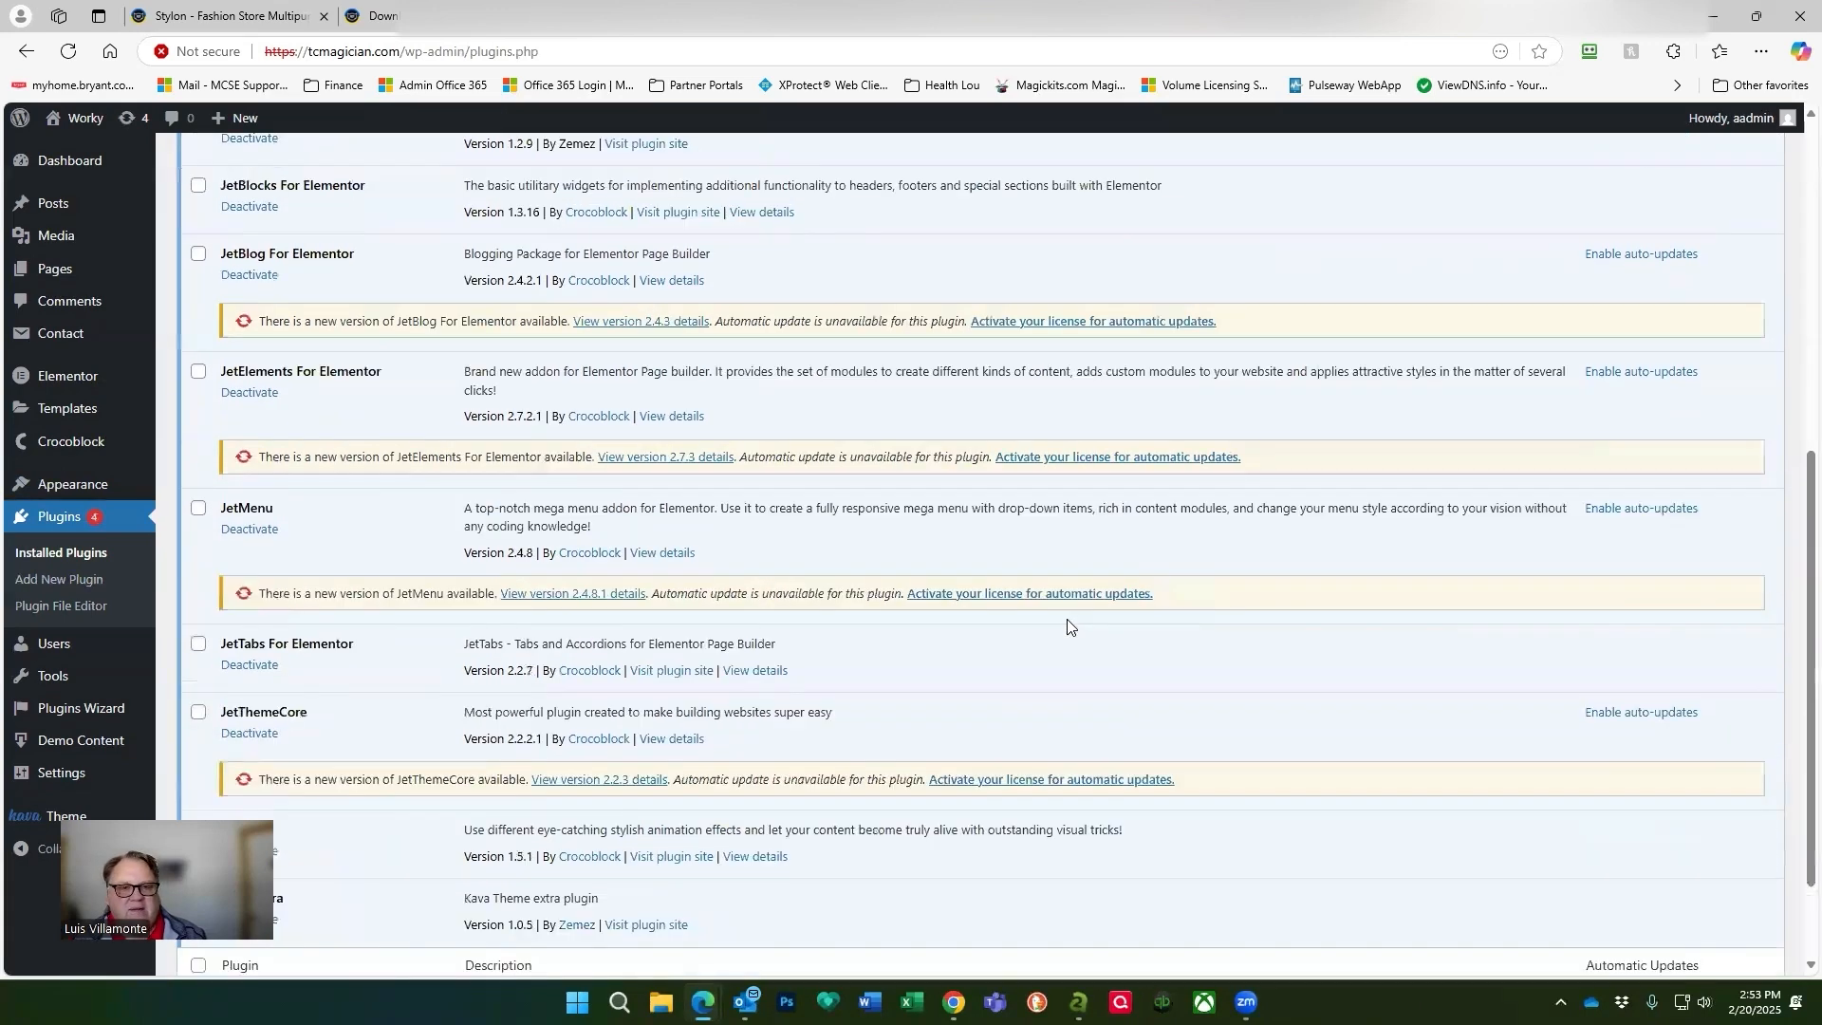
scroll(1078, 619, "down", 8)
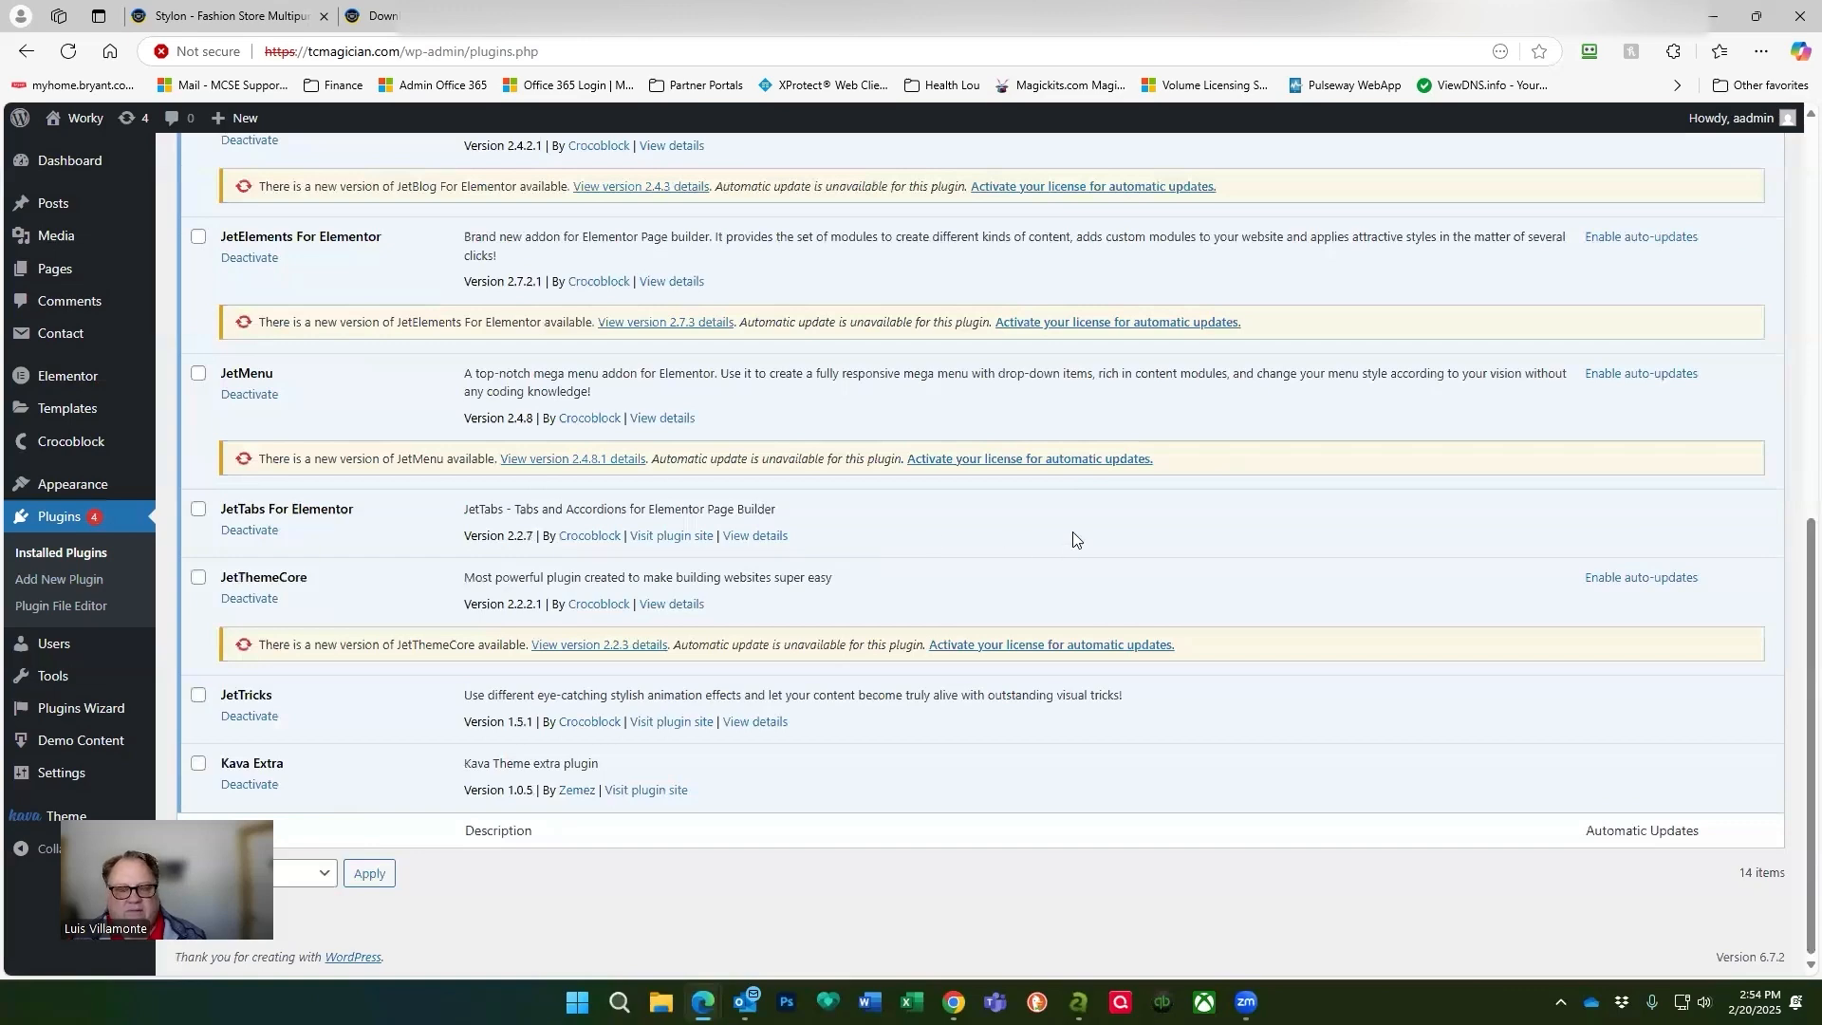
scroll(1074, 540, "up", 8)
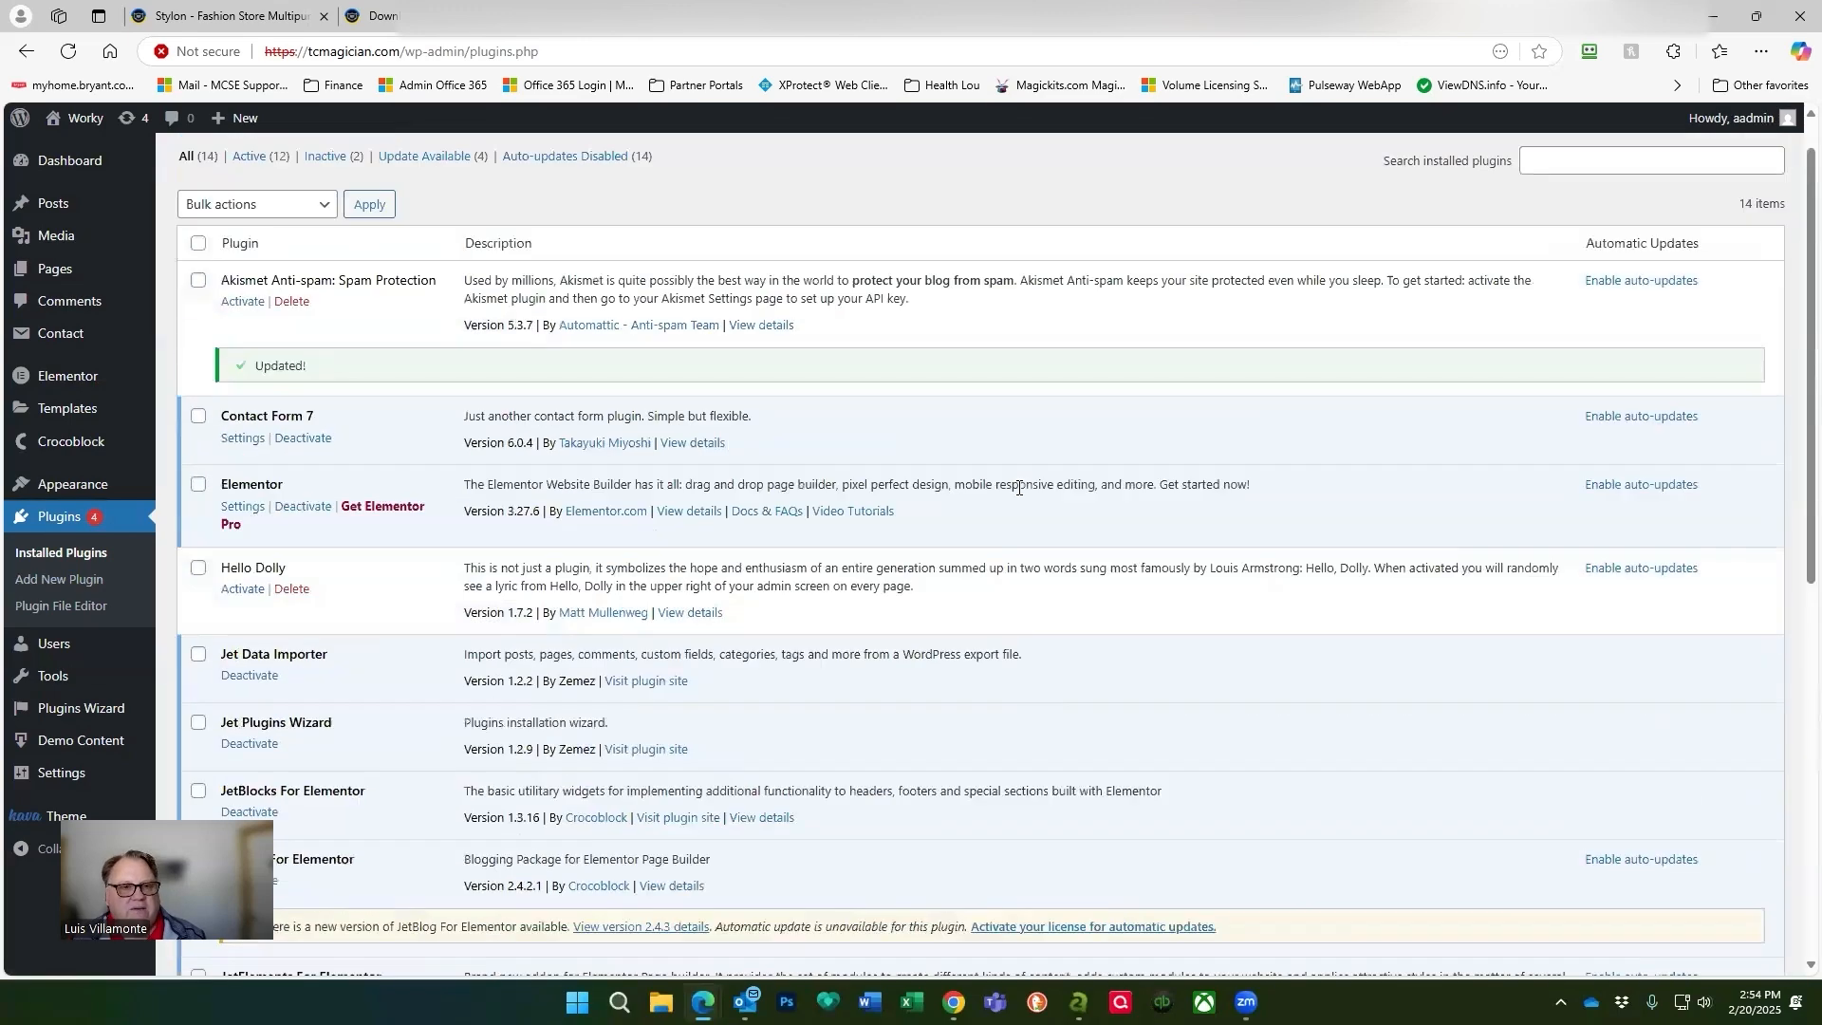
scroll(1015, 488, "down", 2)
scroll(978, 493, "up", 2)
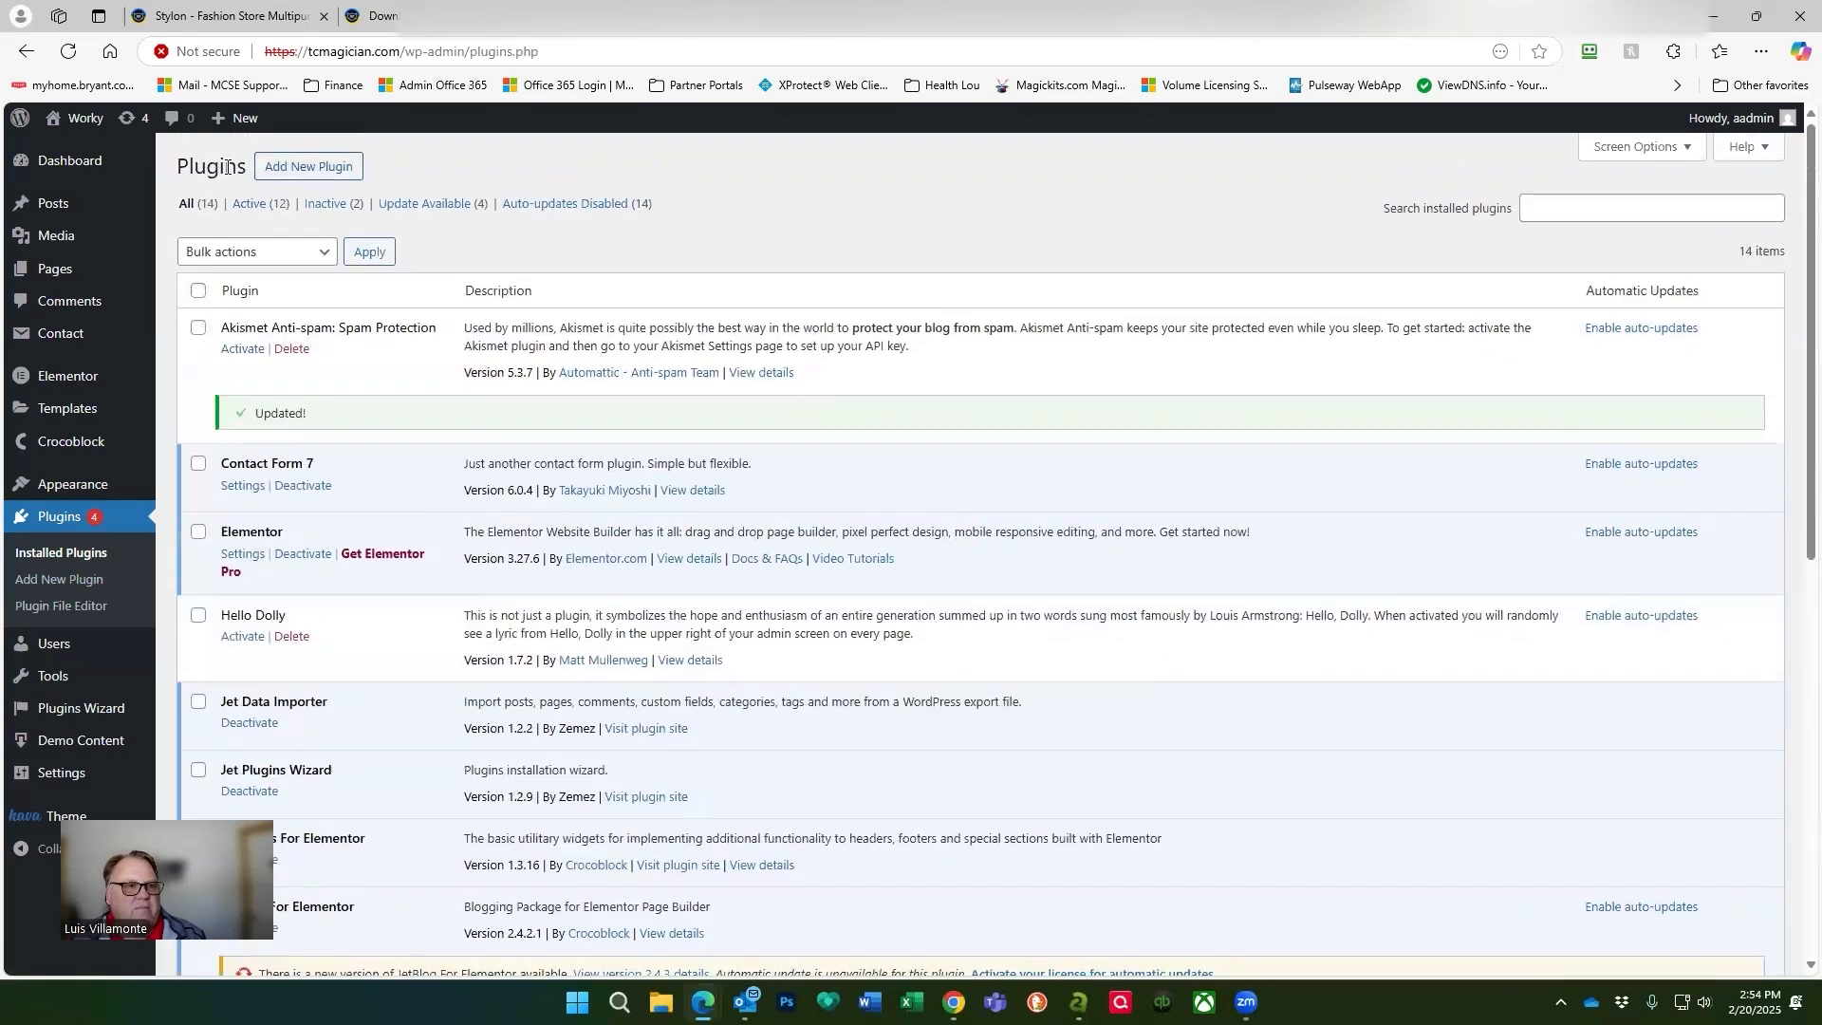
Visit the site, open its Home page in the block editor, and go through the welcome guide to the end.
left_click(84, 125)
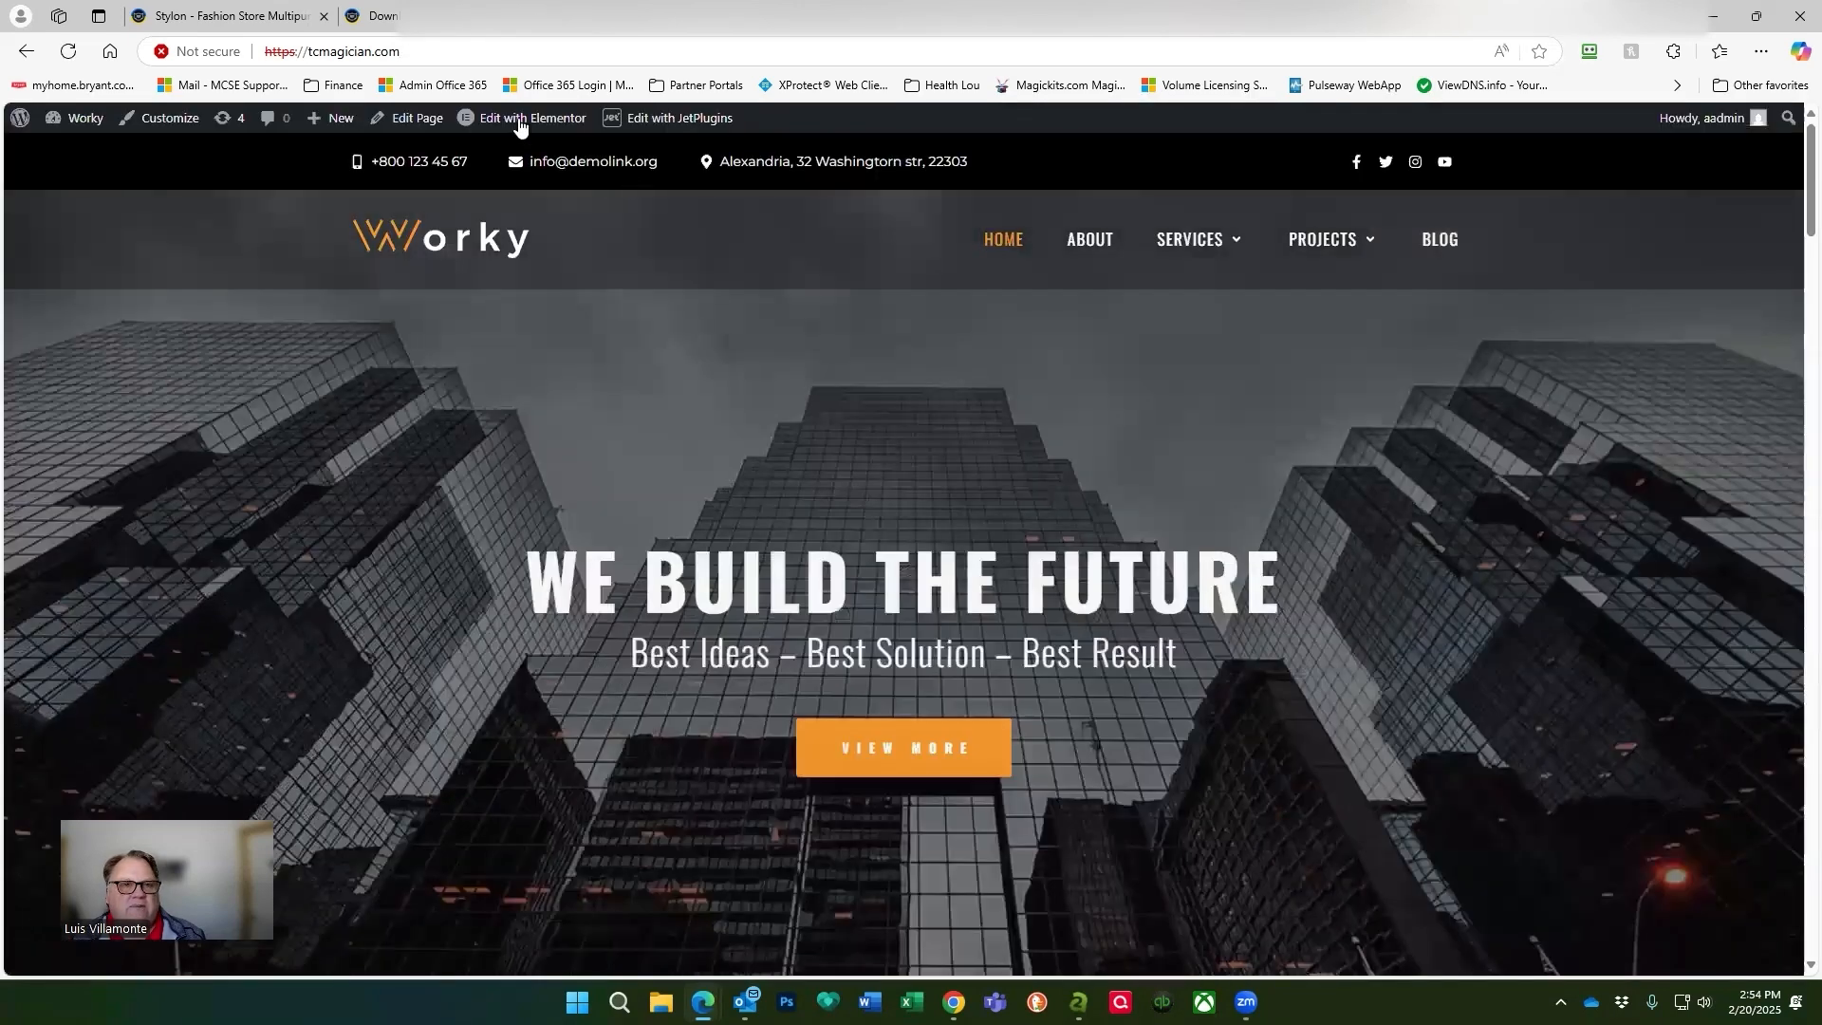
mouse_move(520, 127)
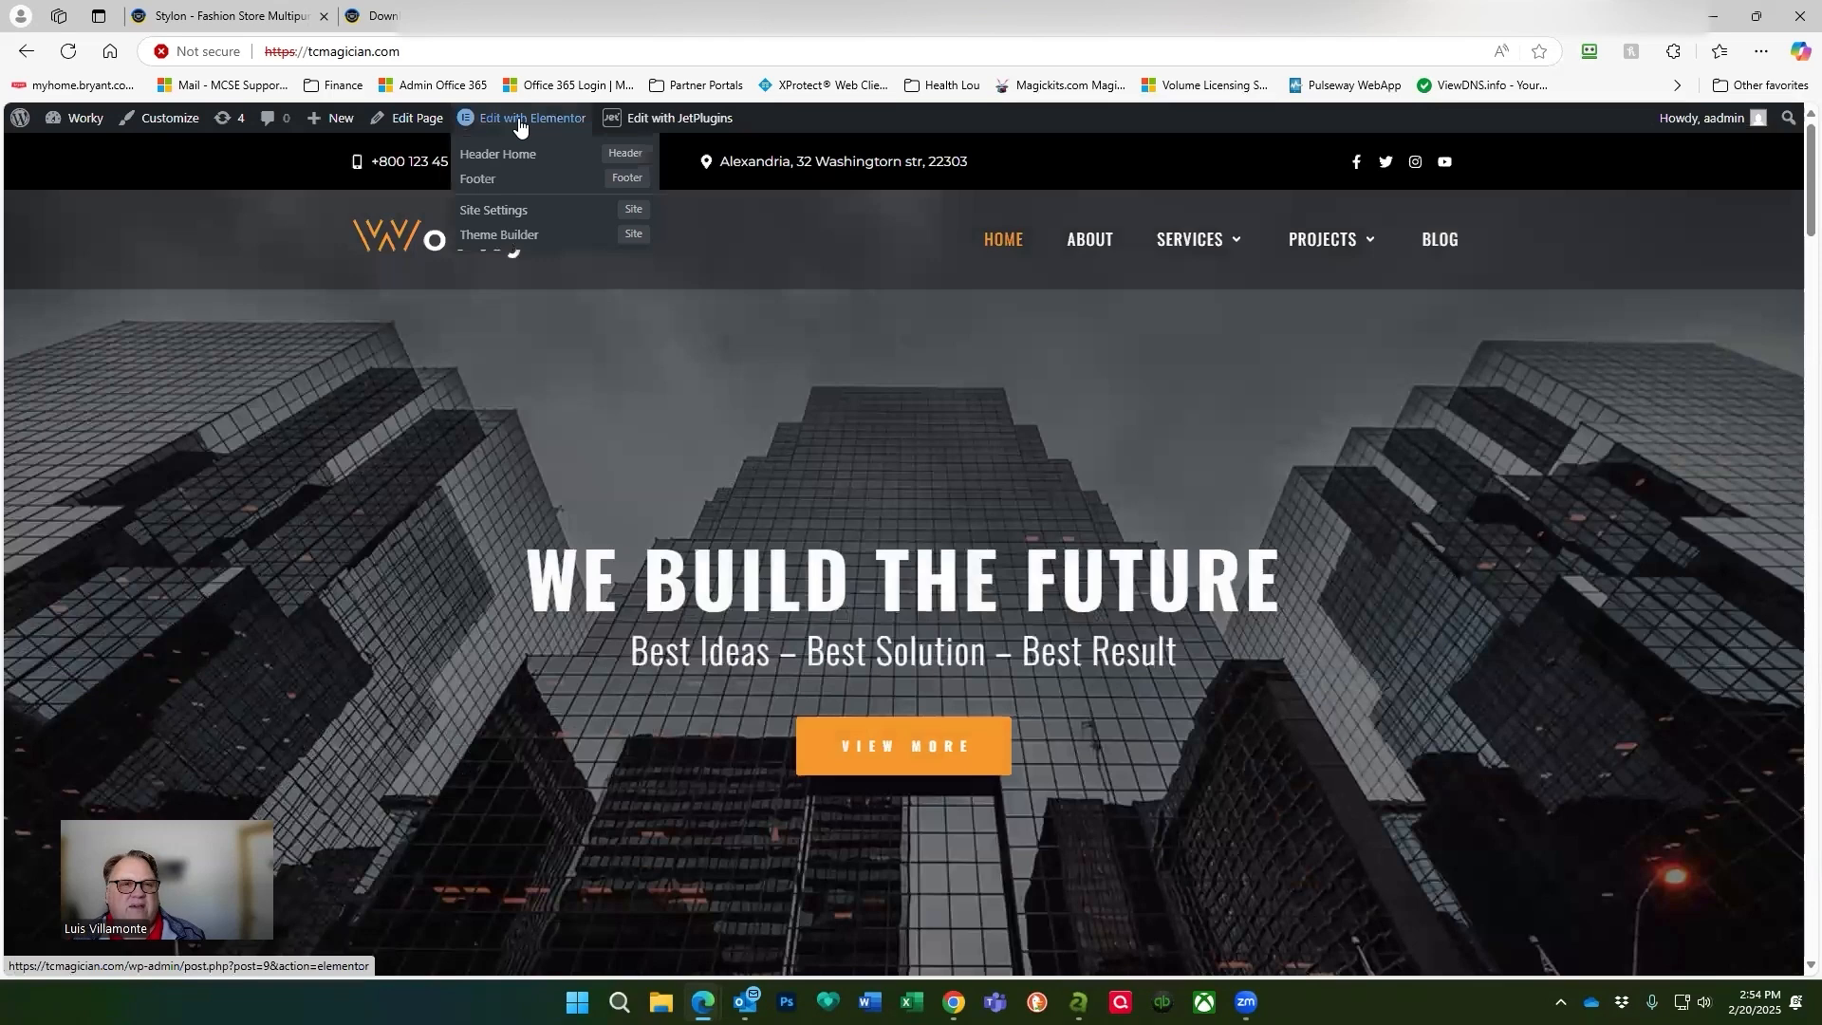
left_click(424, 120)
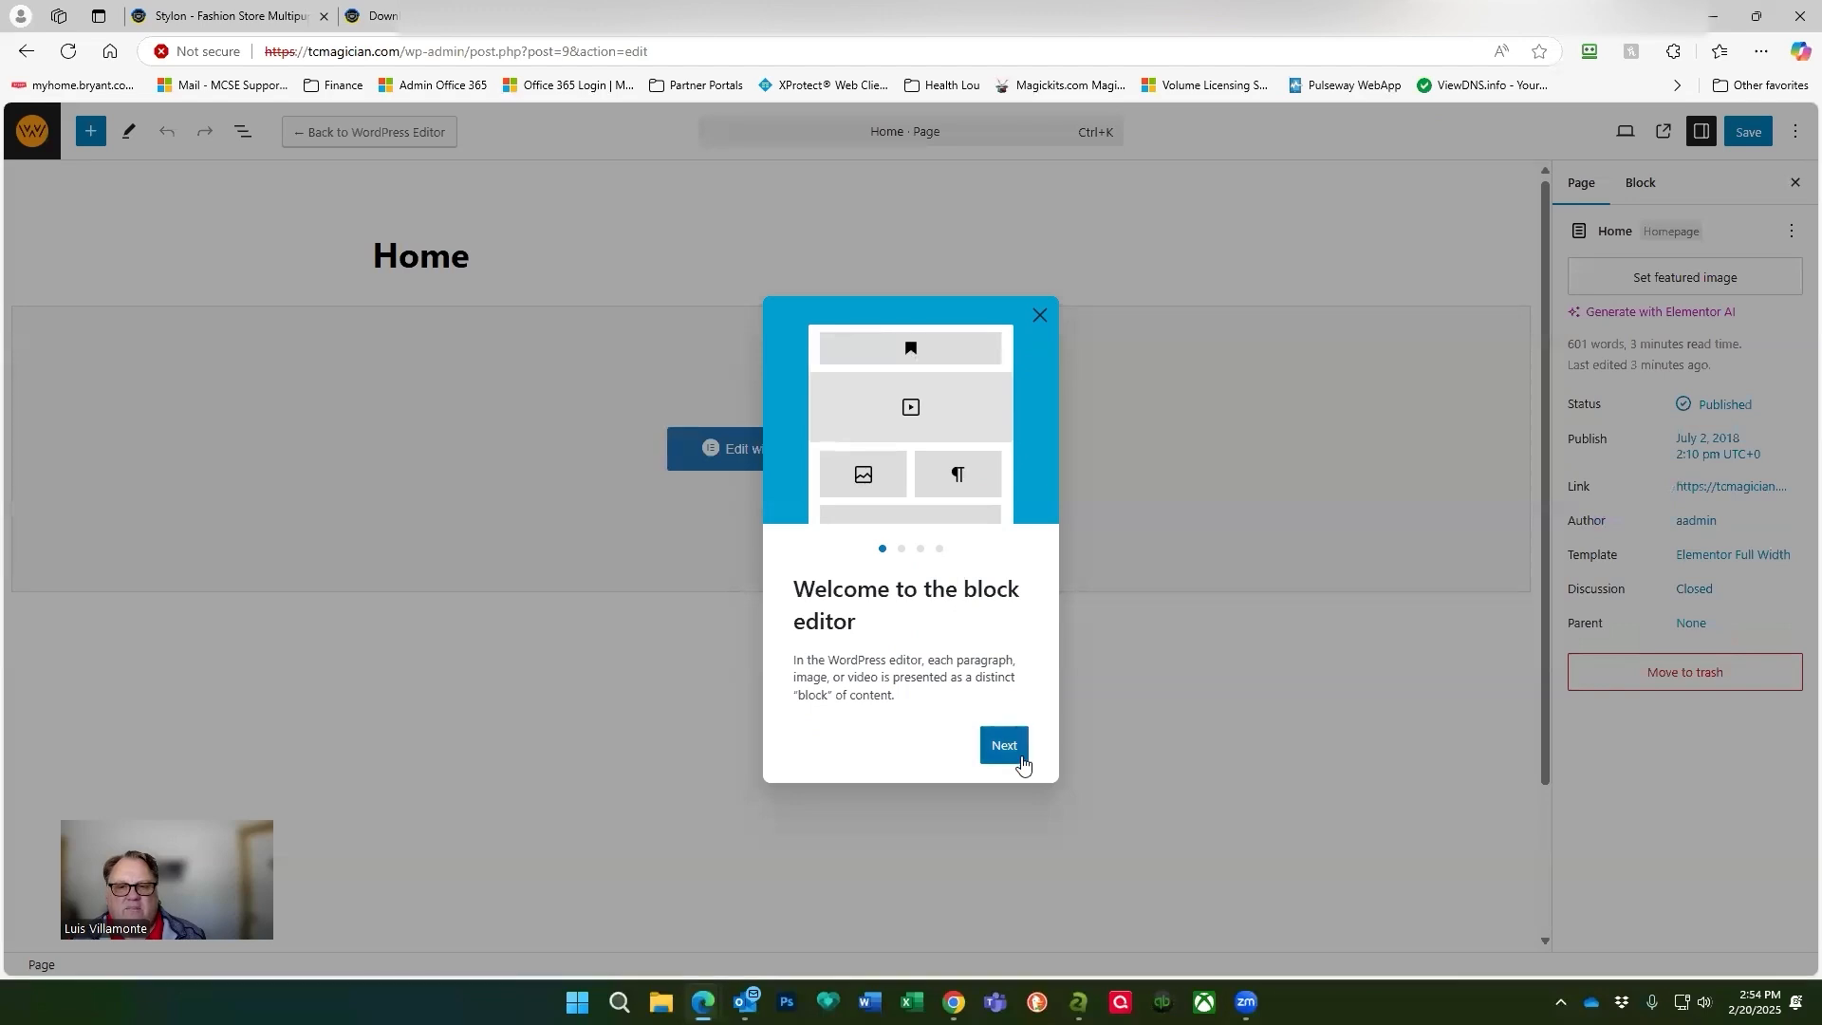
left_click(1010, 754)
left_click(1010, 755)
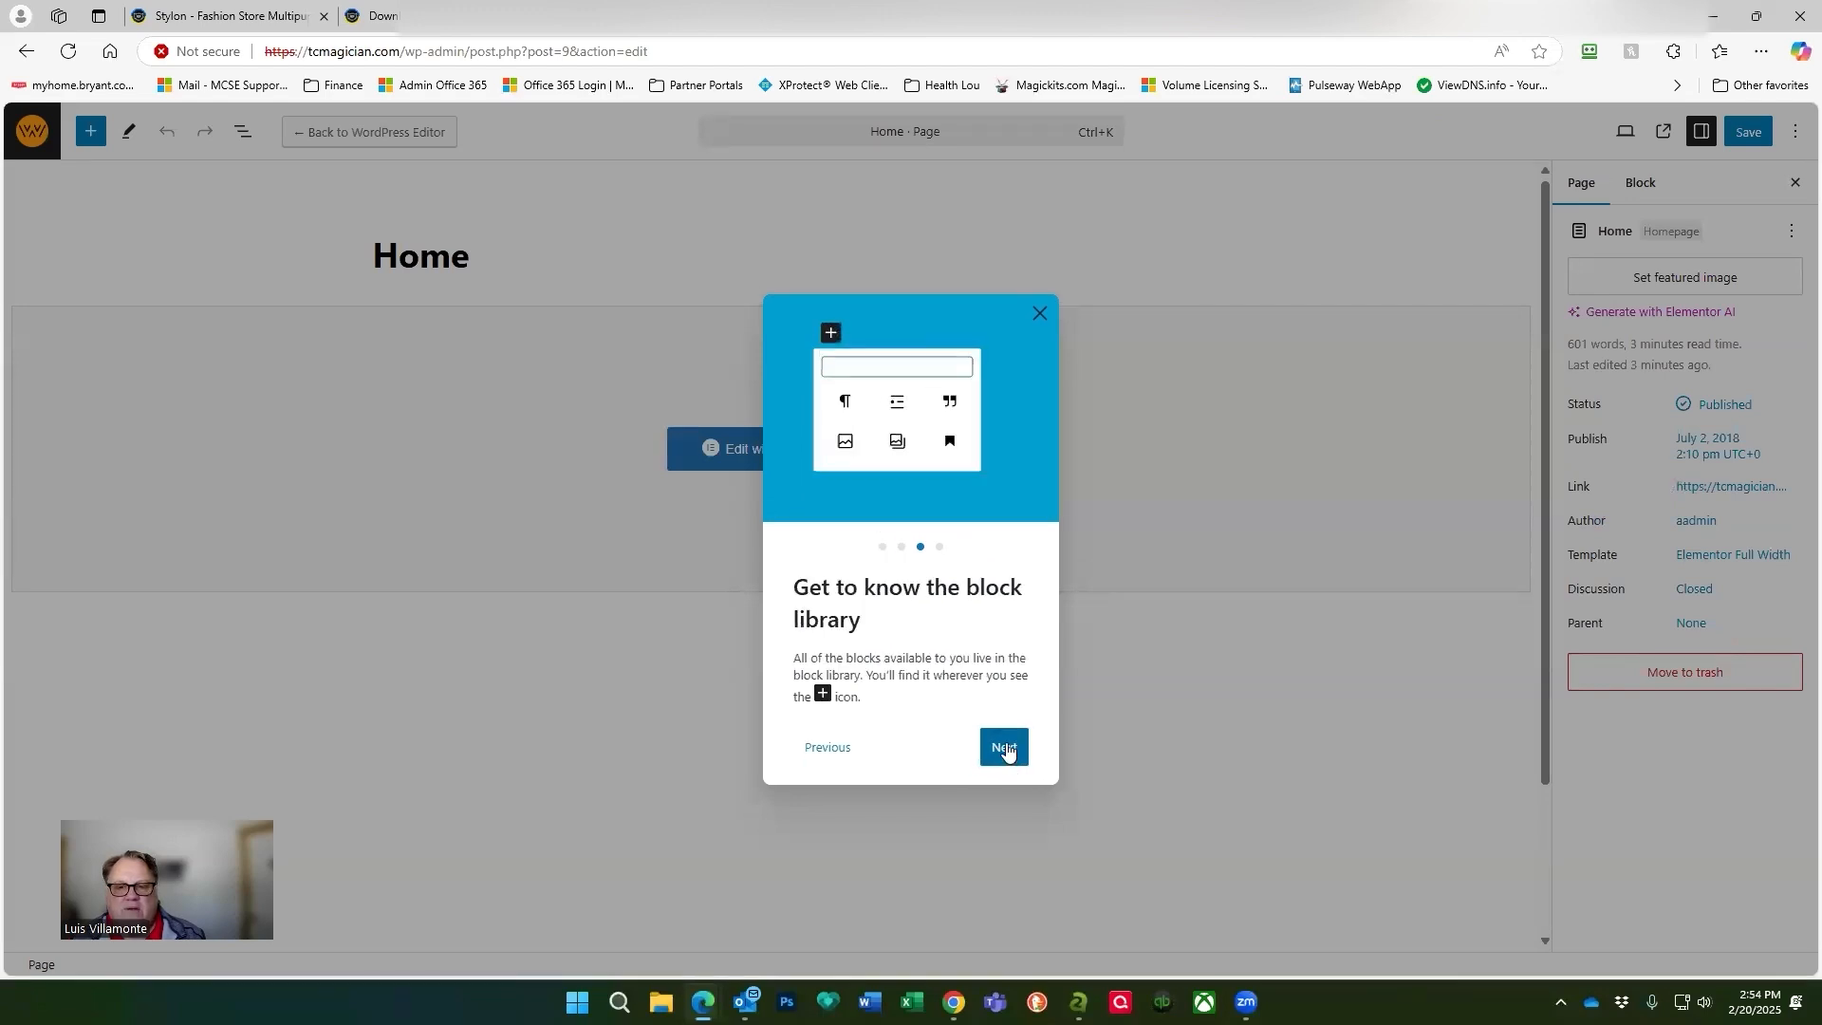
left_click(1009, 752)
left_click(1008, 752)
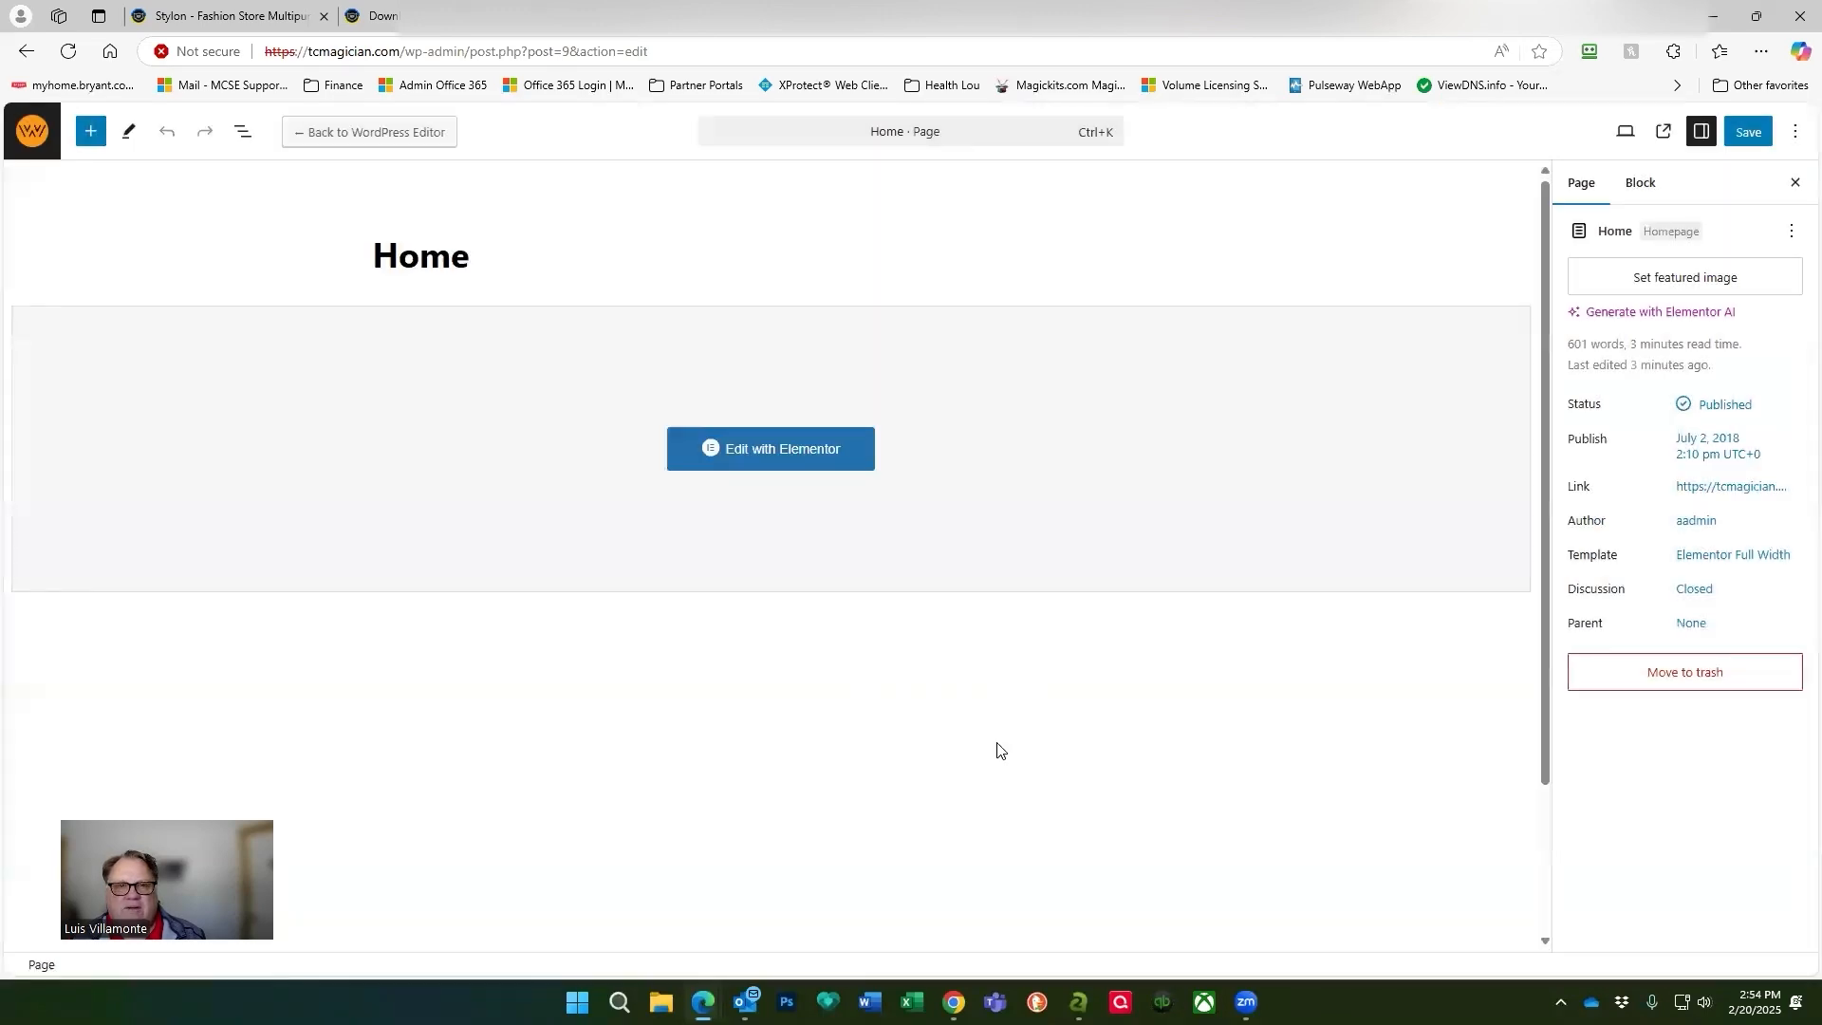
Switch the Home page to Elementor, skipping the AI offer, and select all text of the About Company section's first paragraph for editing.
left_click(782, 463)
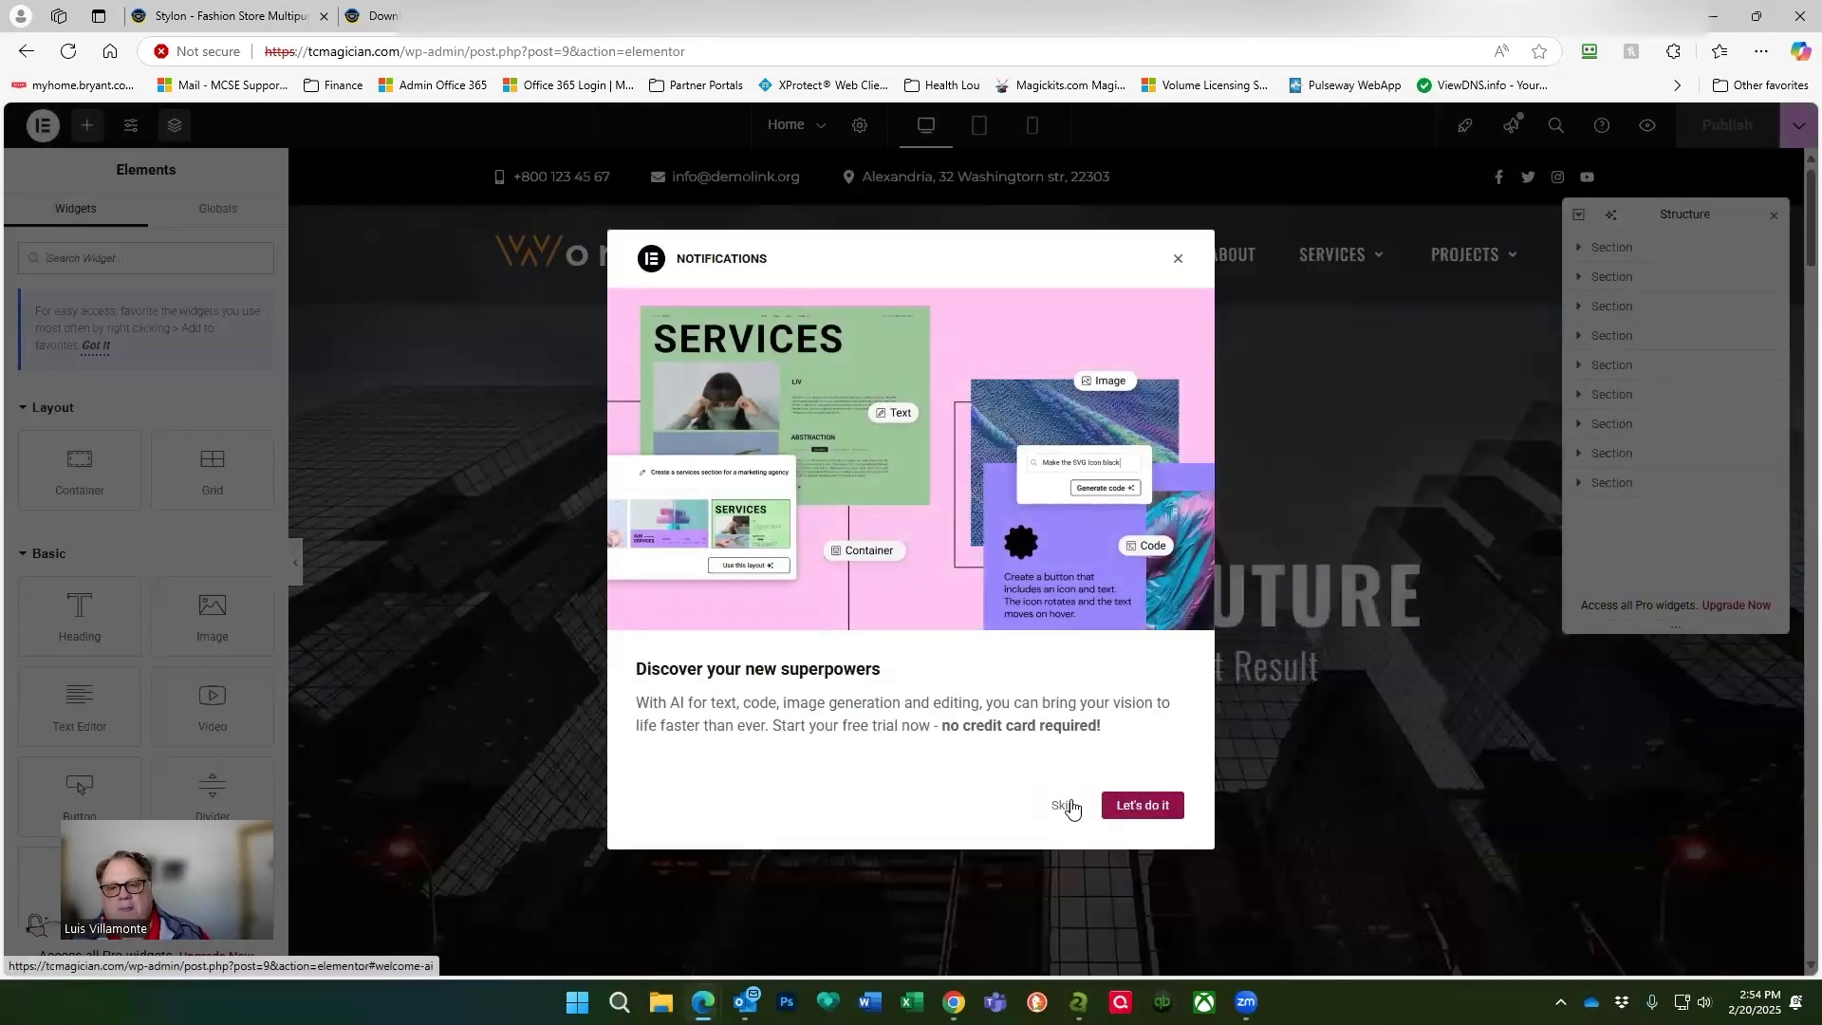
left_click(1063, 806)
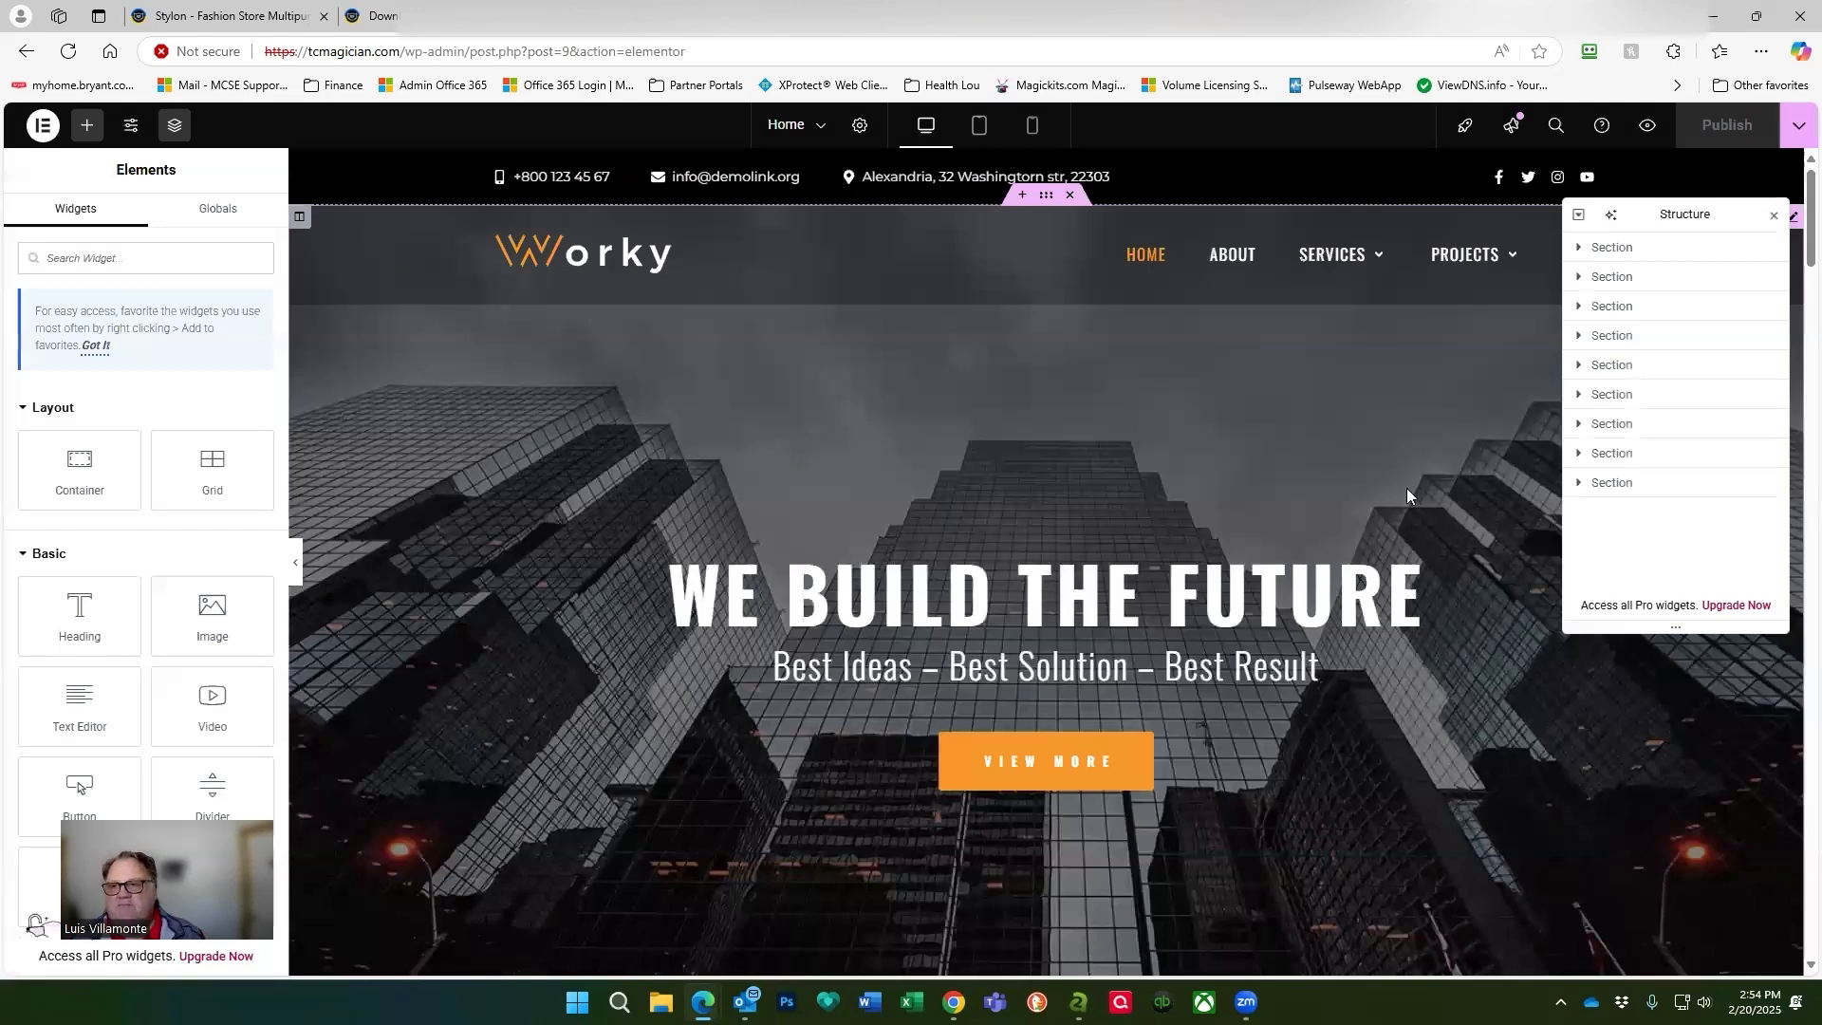
scroll(1420, 484, "down", 5)
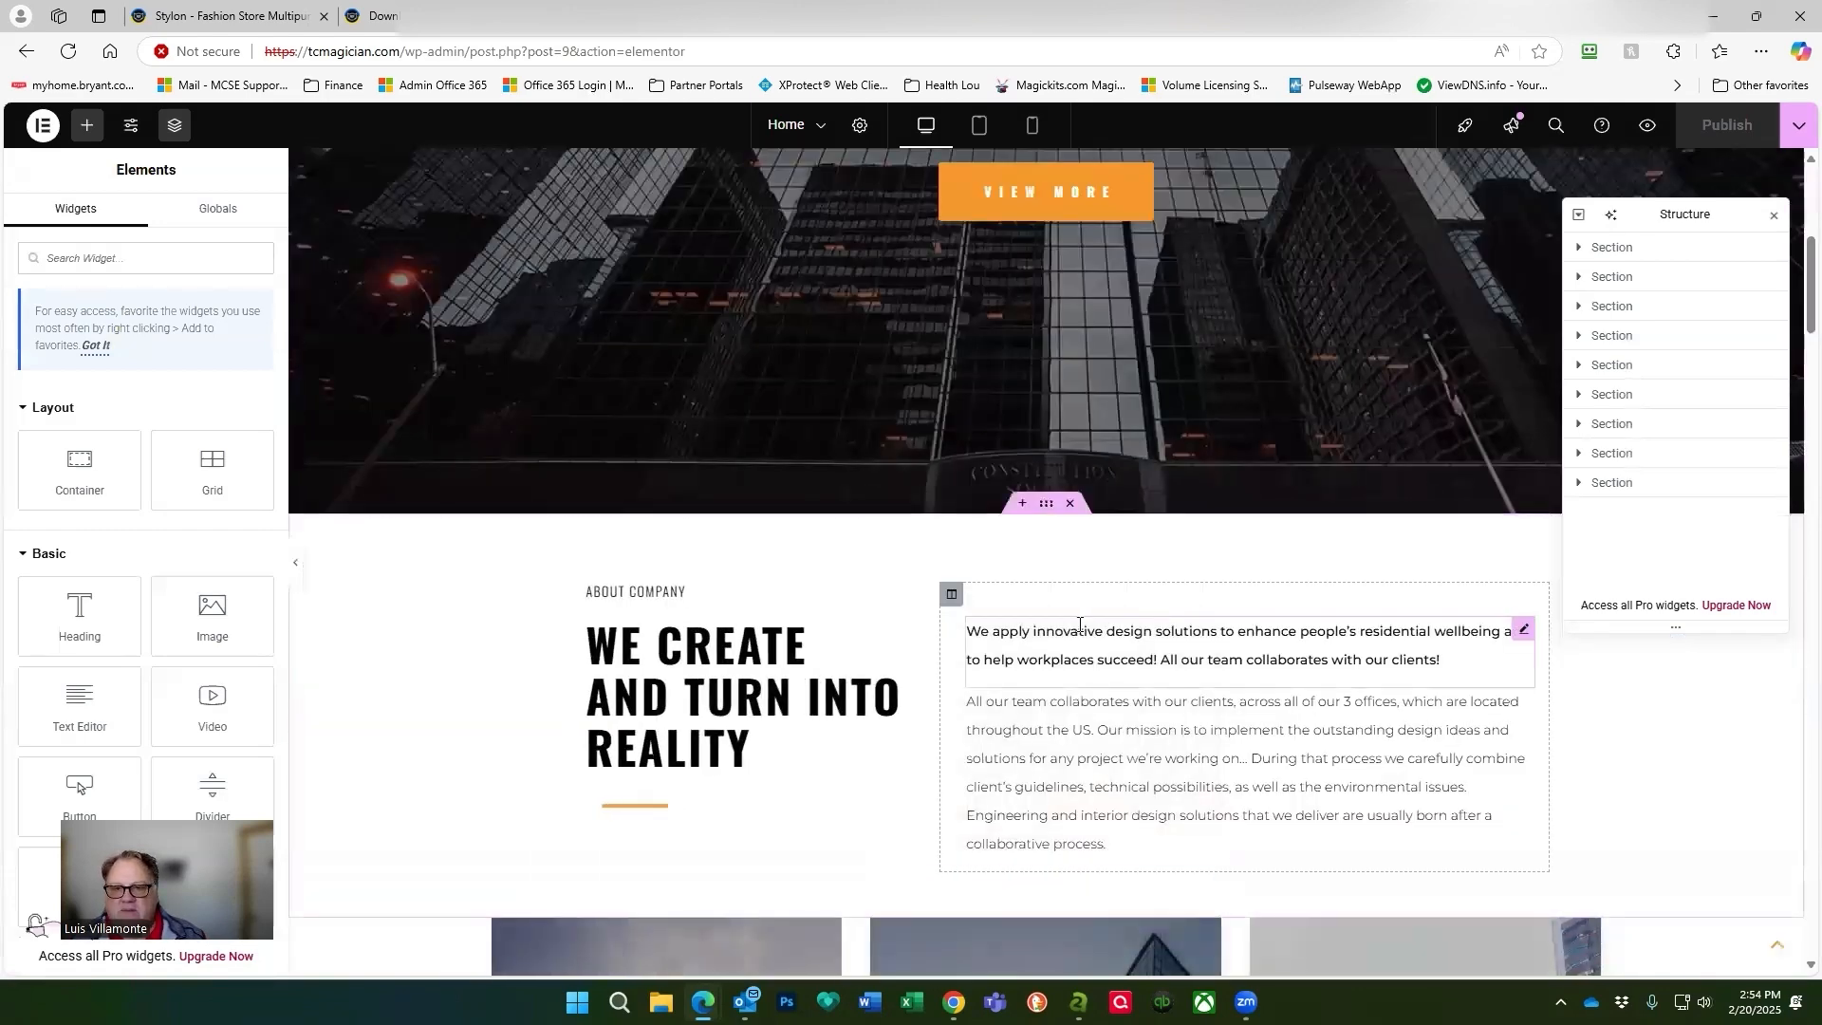
left_click(1528, 637)
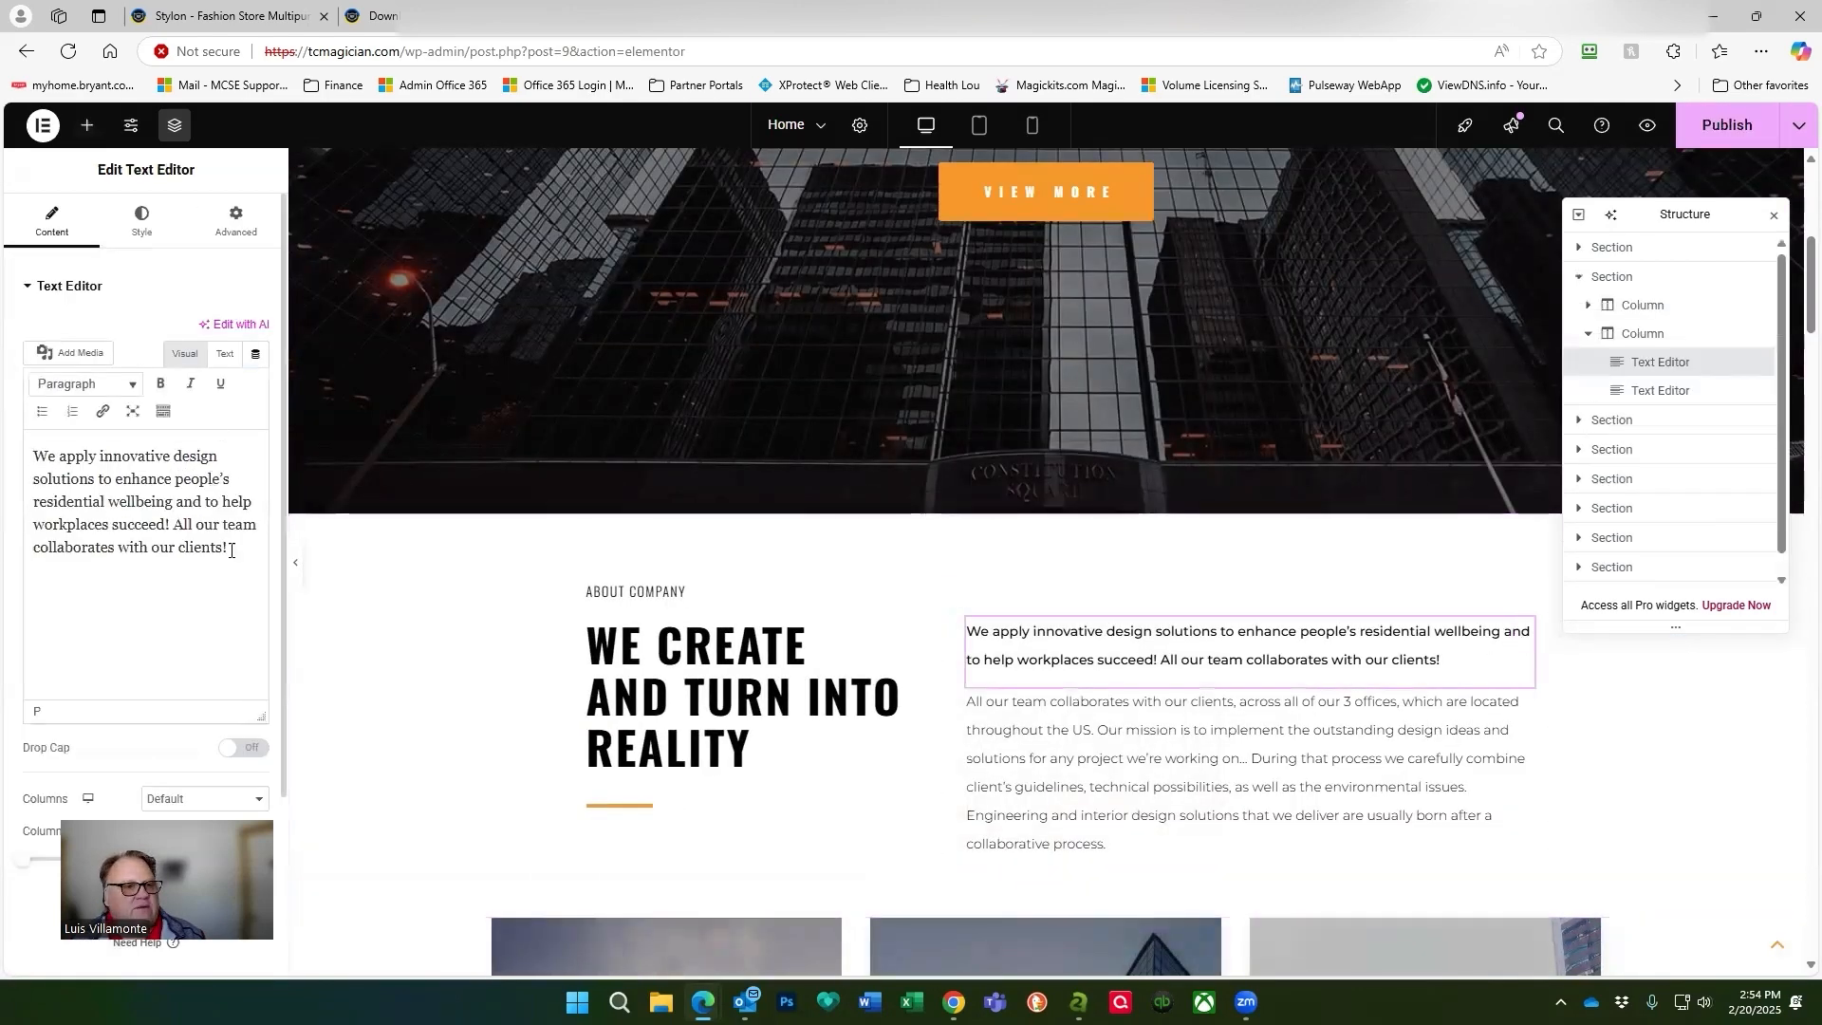
left_click_drag(232, 548, 34, 456)
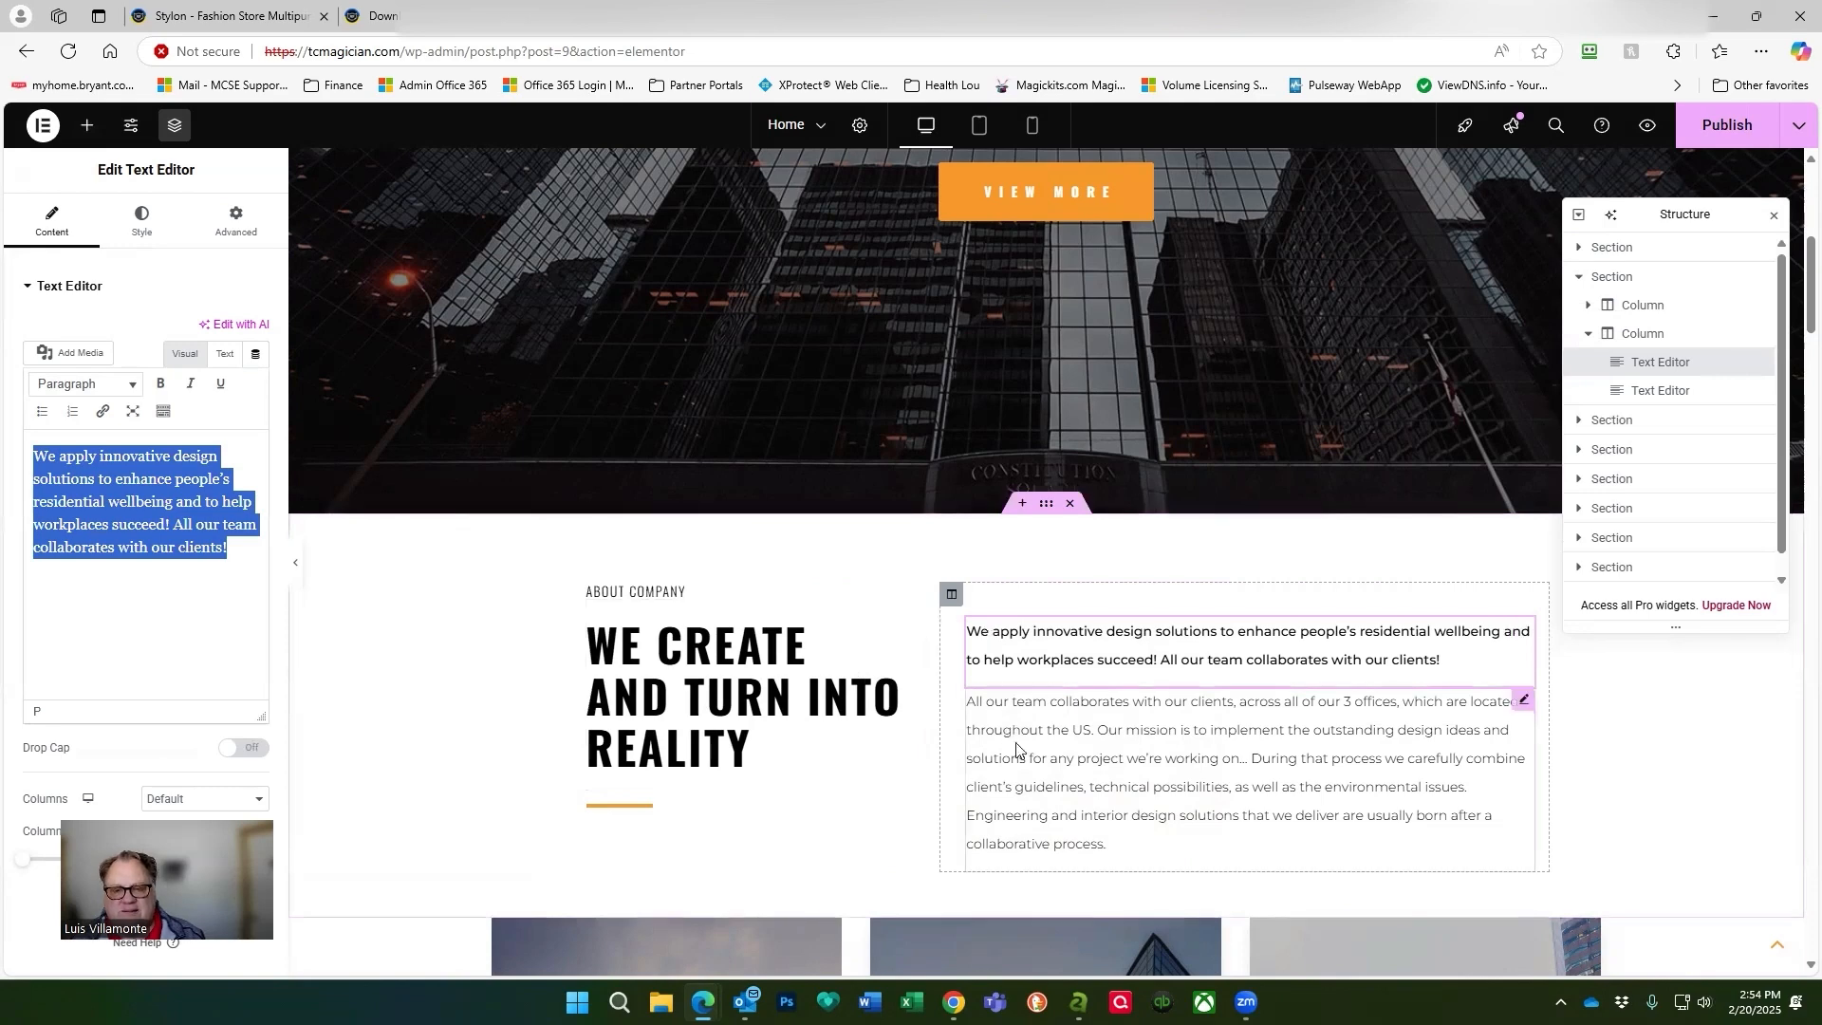
Open the content settings of the Architecture services box on the Home page.
scroll(854, 646, "down", 5)
scroll(685, 481, "down", 3)
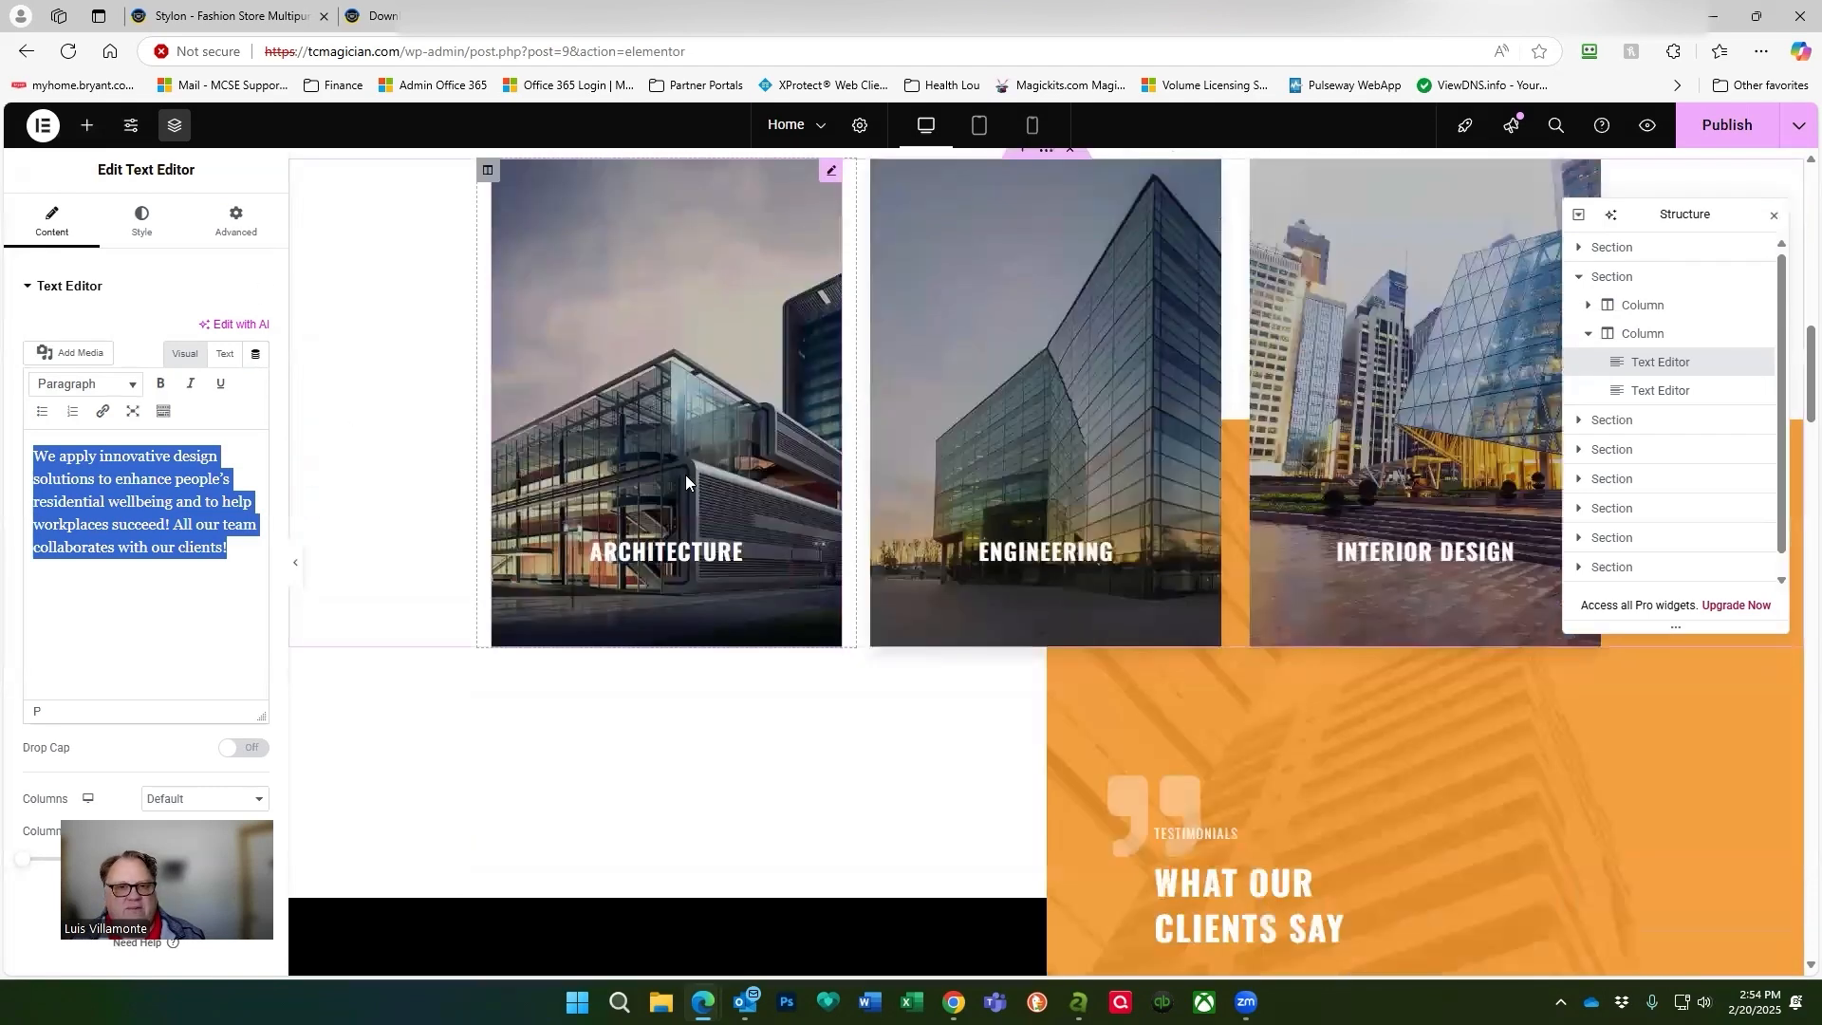
left_click(832, 169)
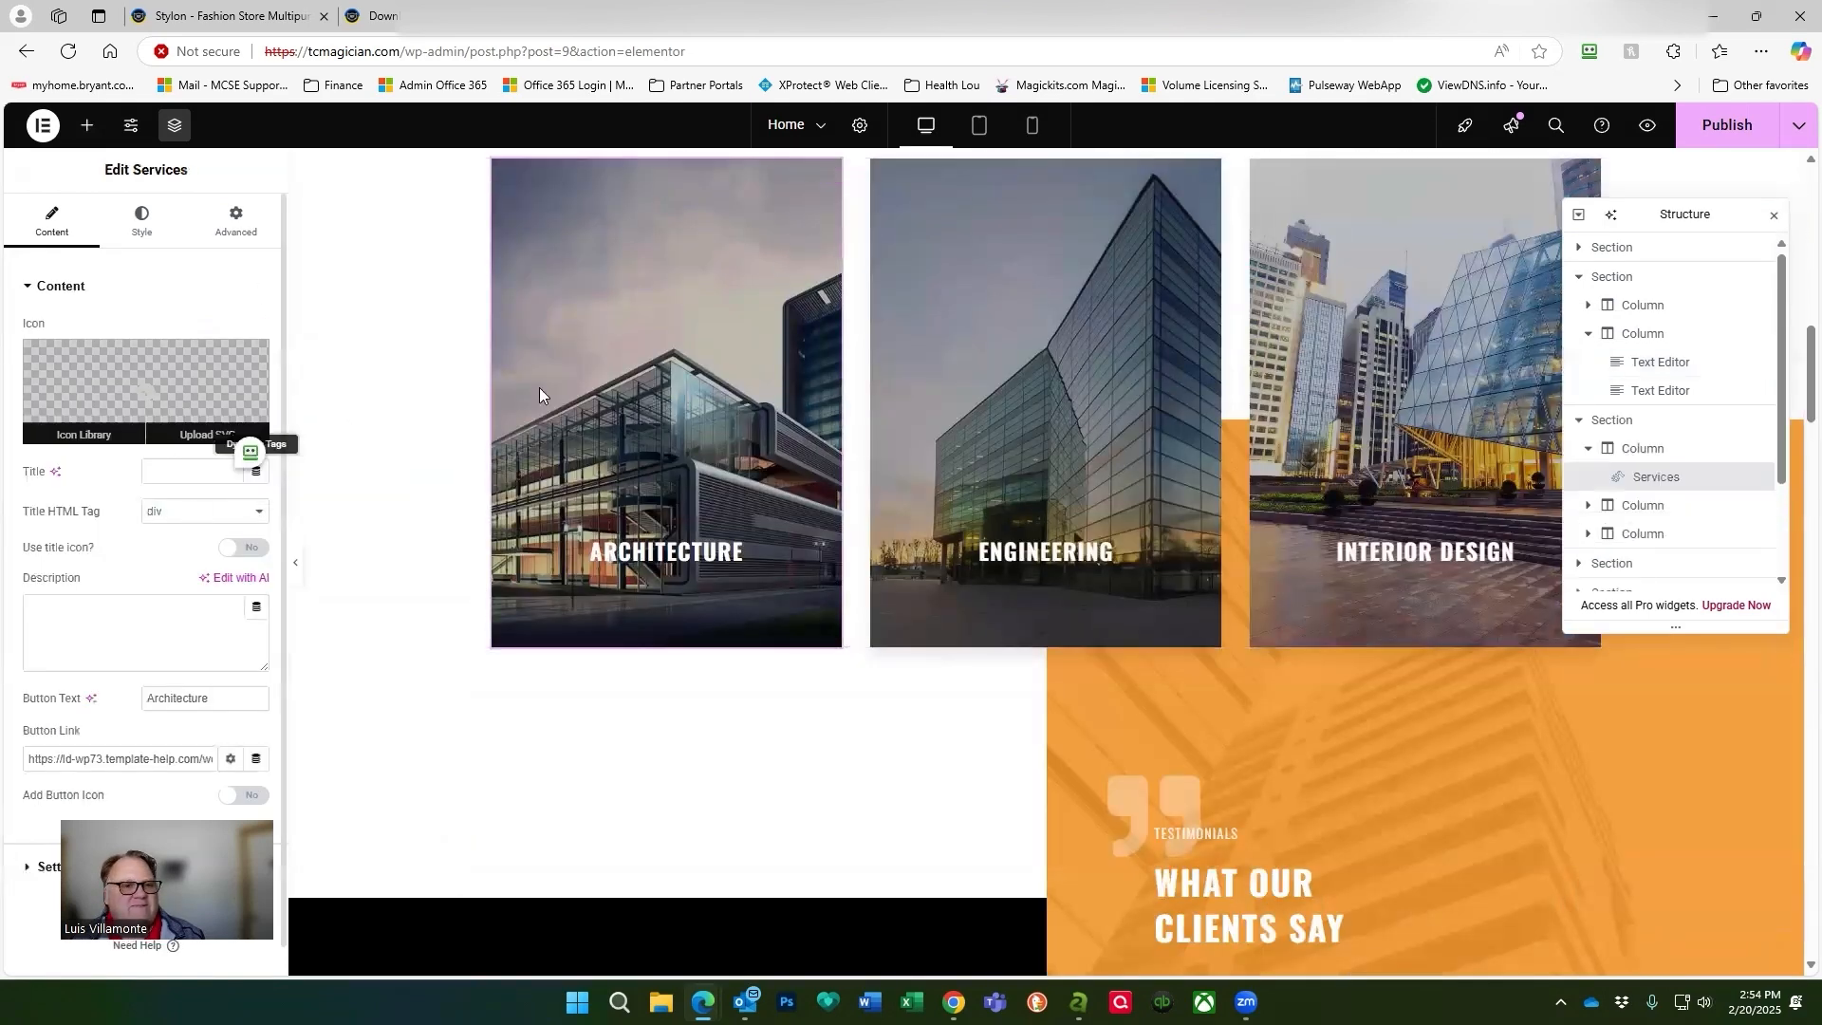
Exit Elementor to WordPress without saving the changes and return from the Home page editor to the list of pages.
scroll(1156, 465, "up", 4)
left_click(43, 126)
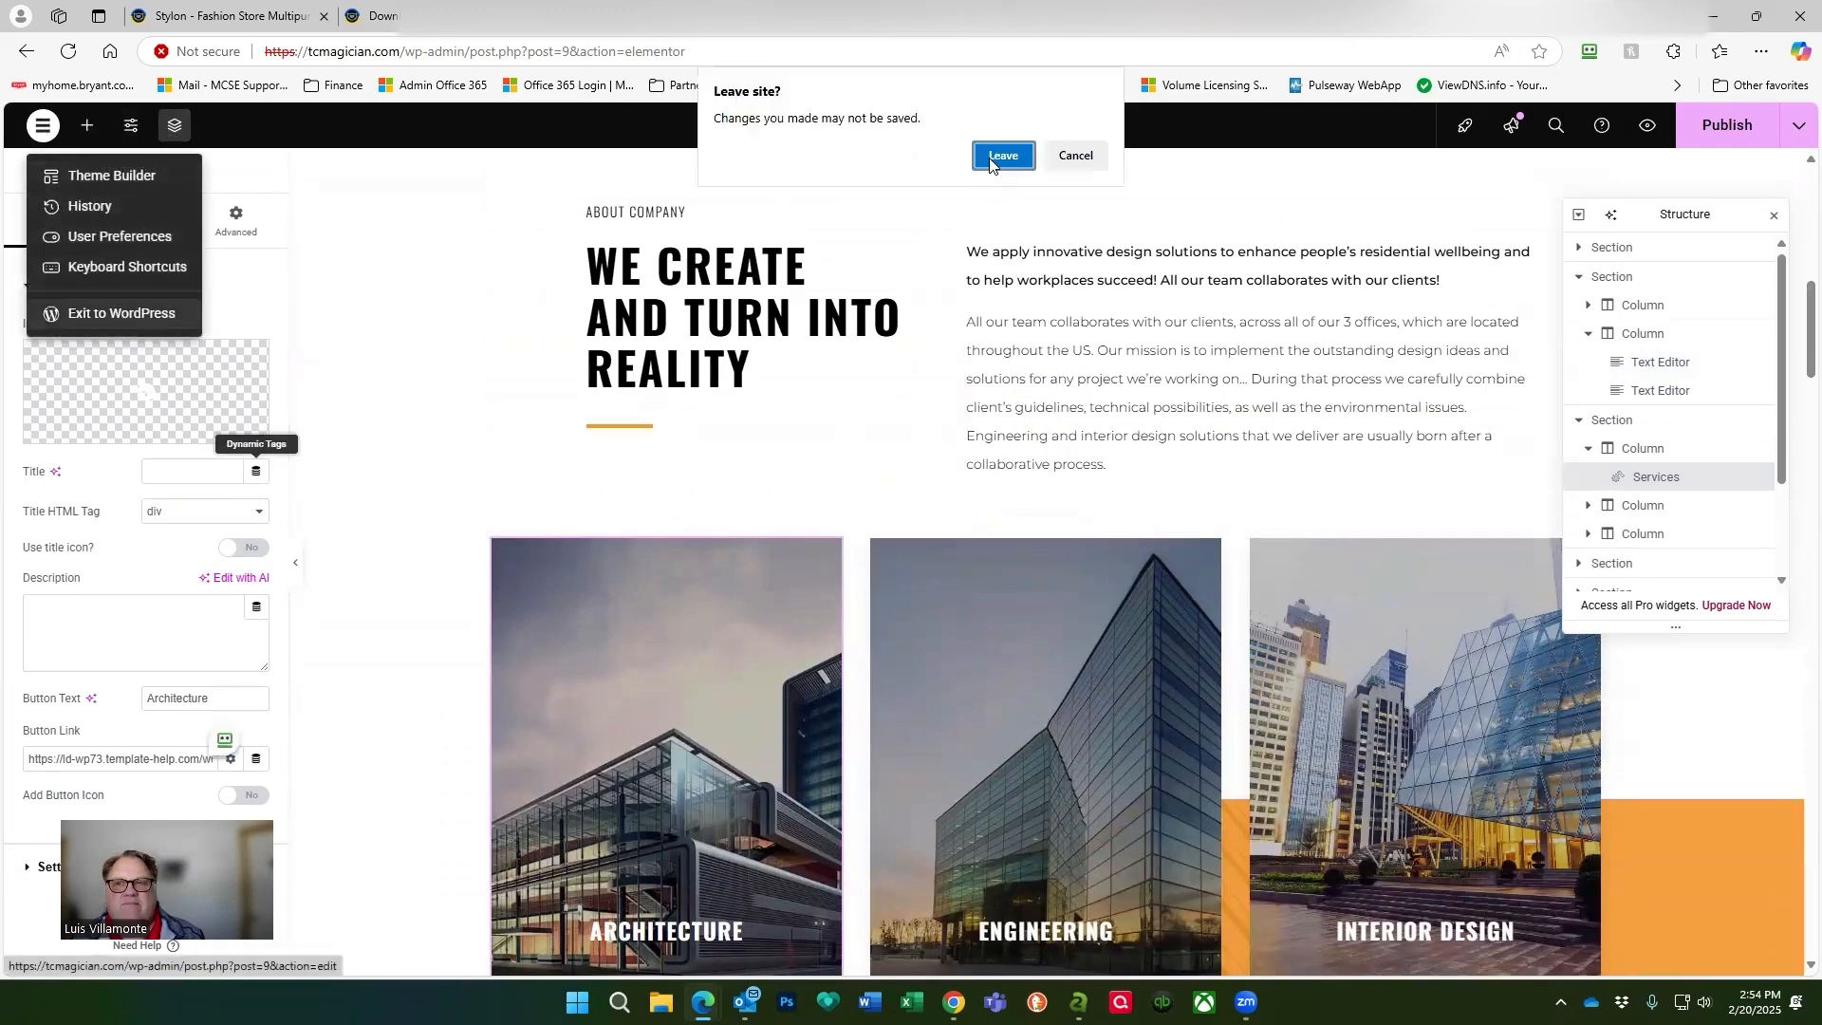
left_click(1042, 161)
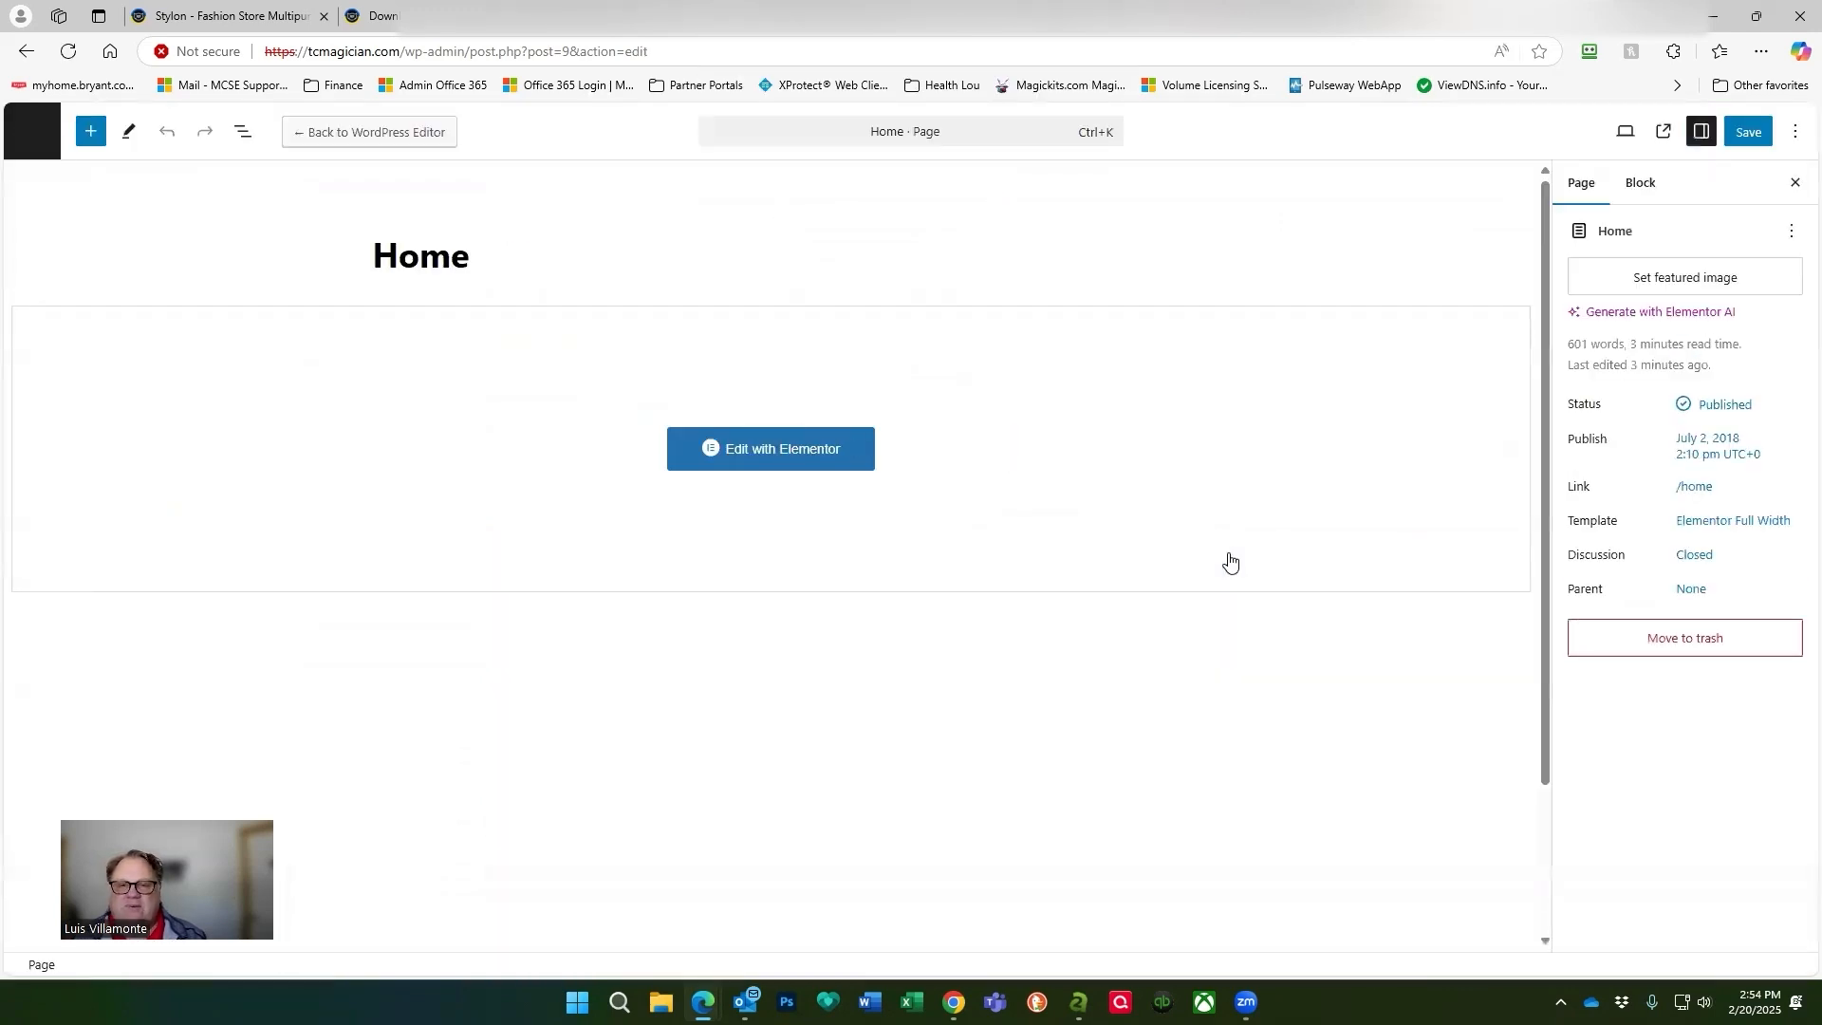
left_click(34, 132)
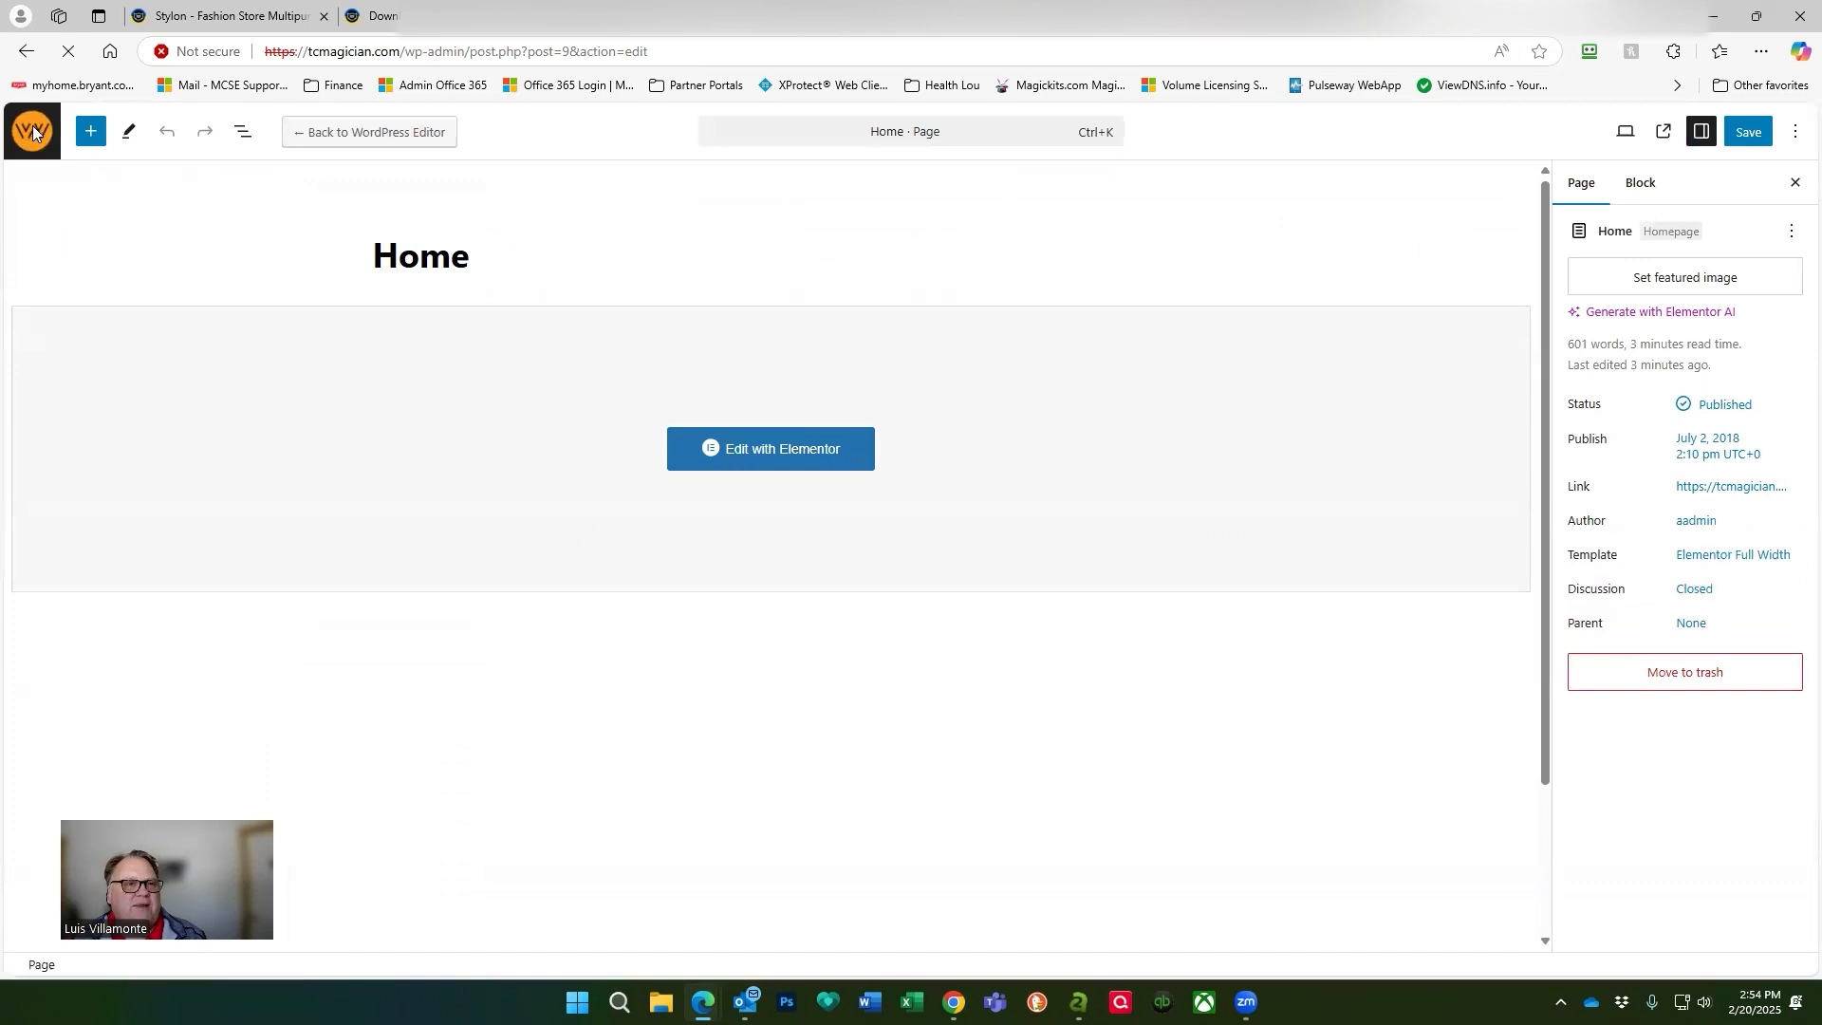
mouse_move(80, 169)
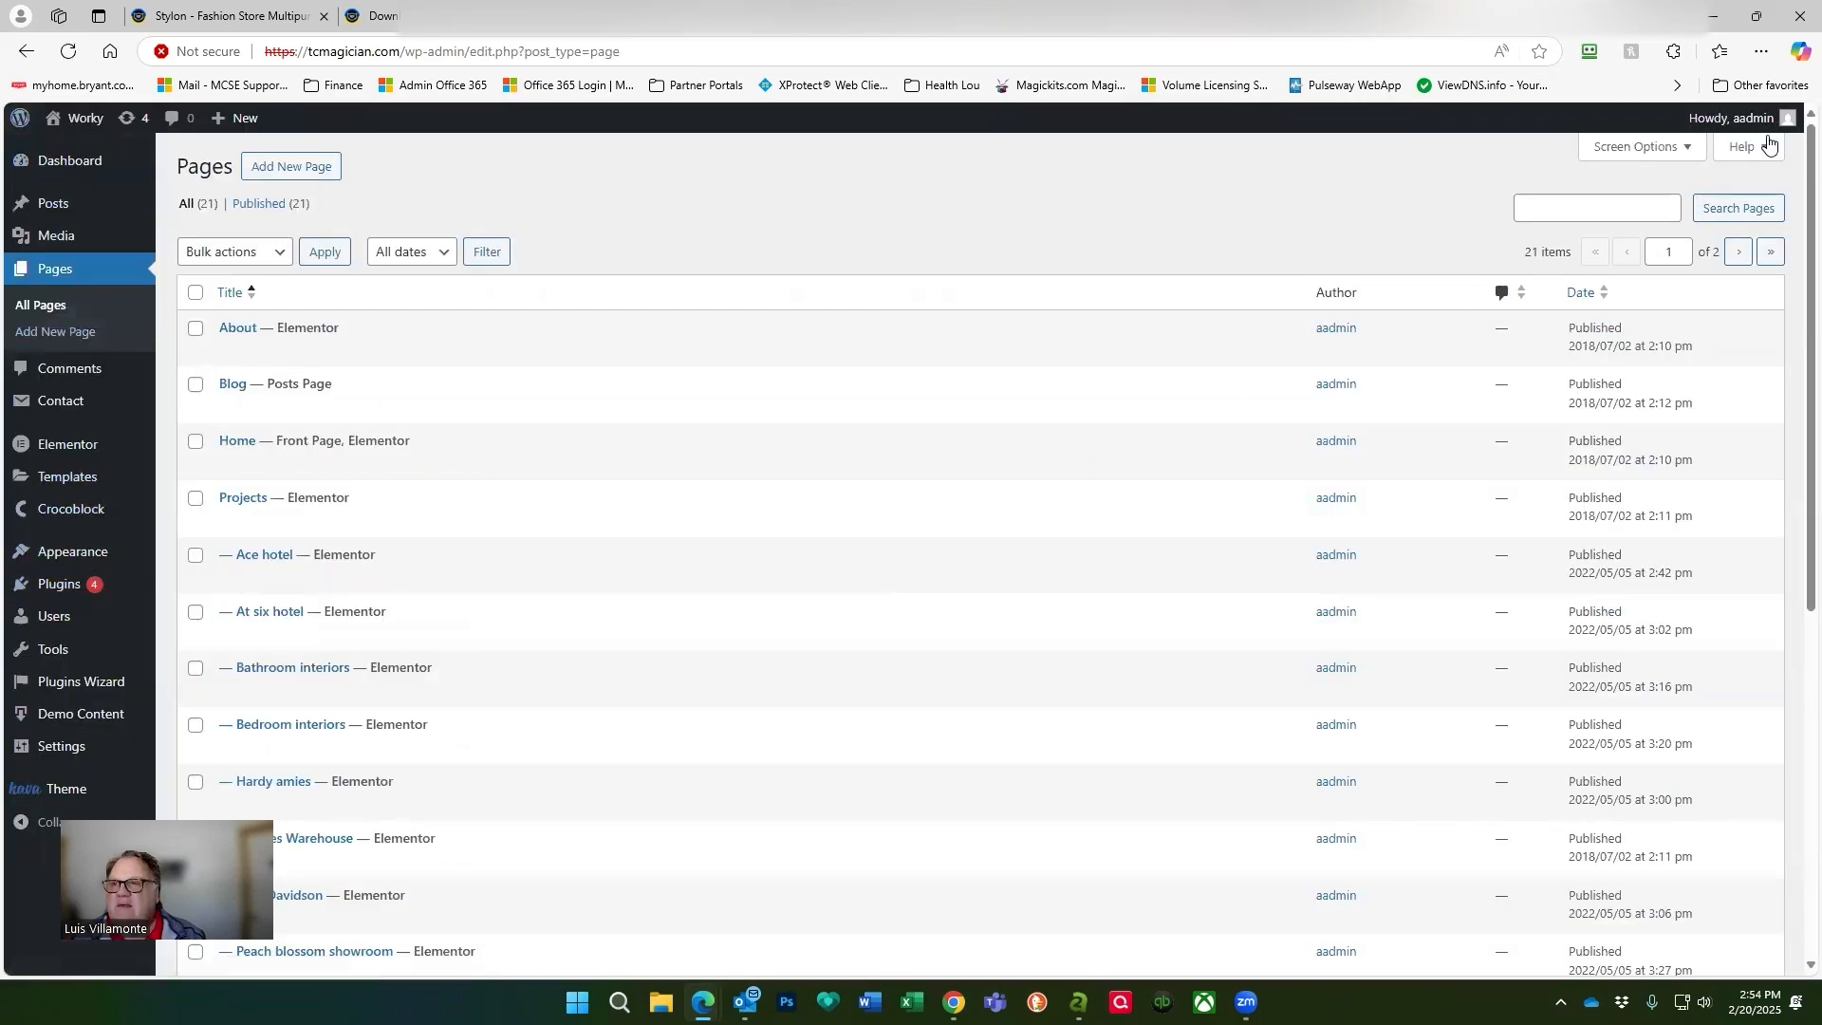
Log out of the WordPress admin account.
mouse_move(1757, 118)
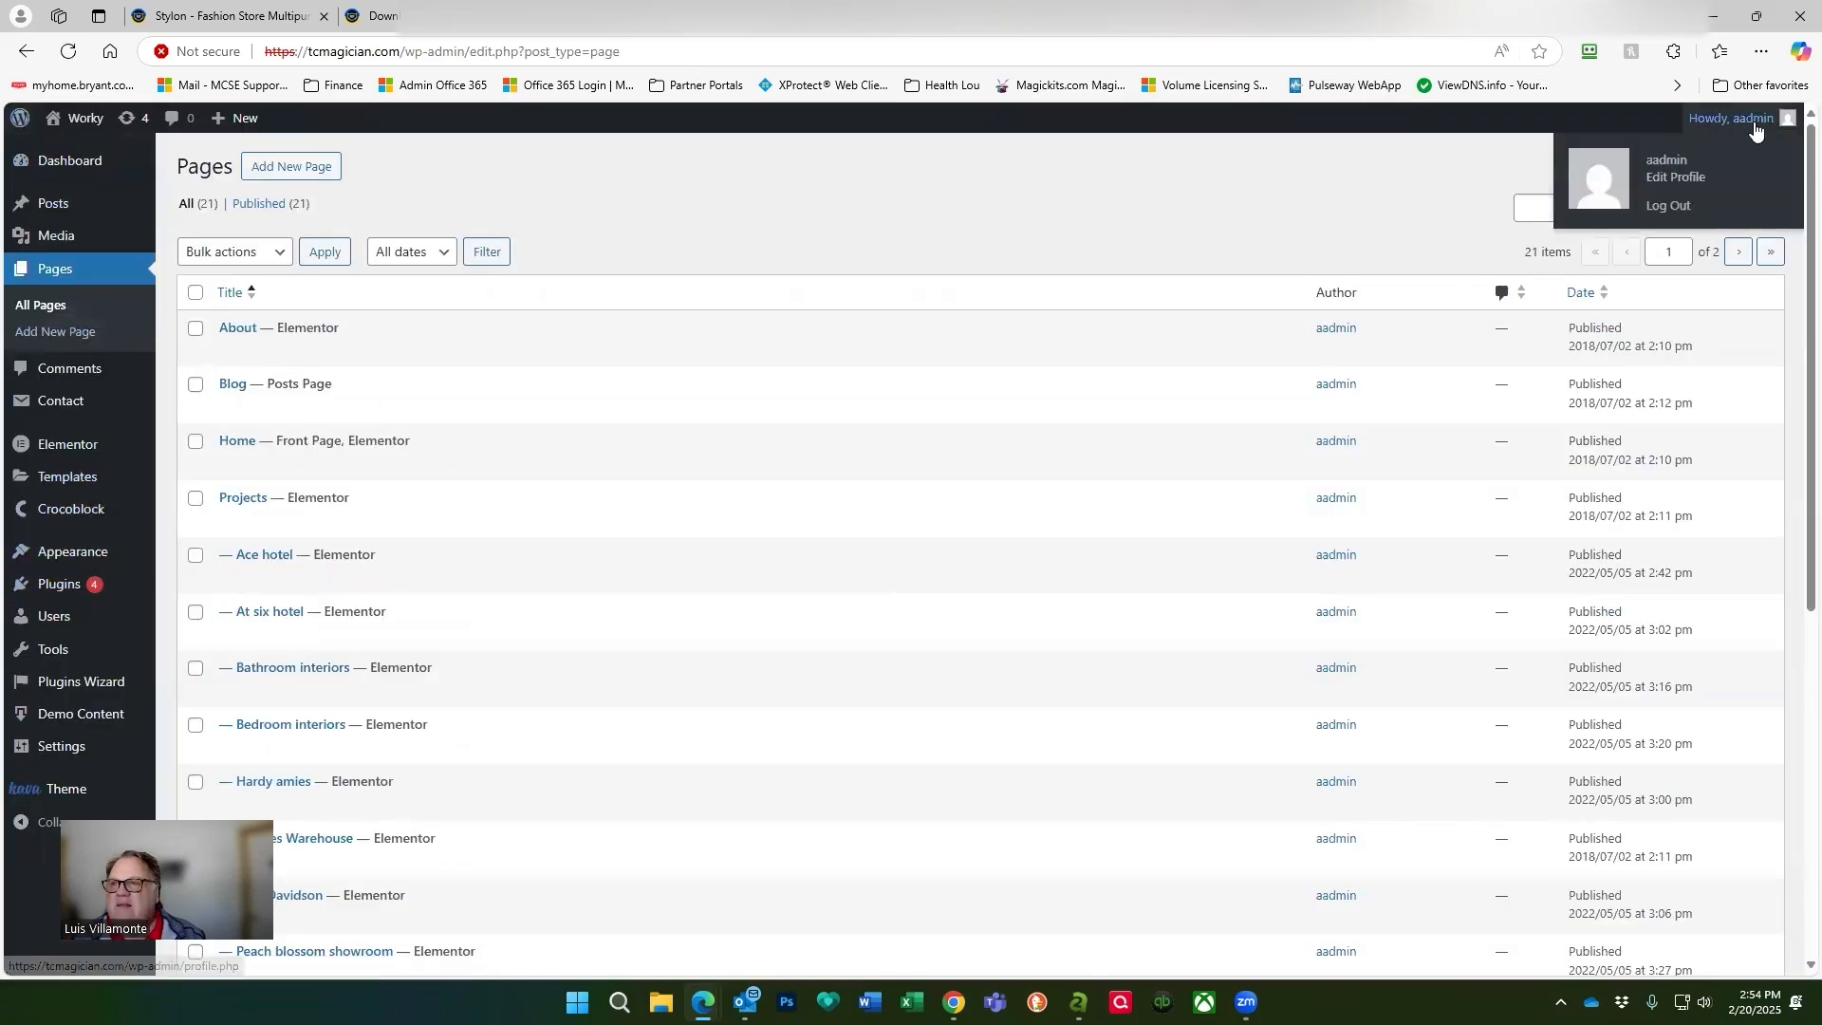
left_click(1675, 218)
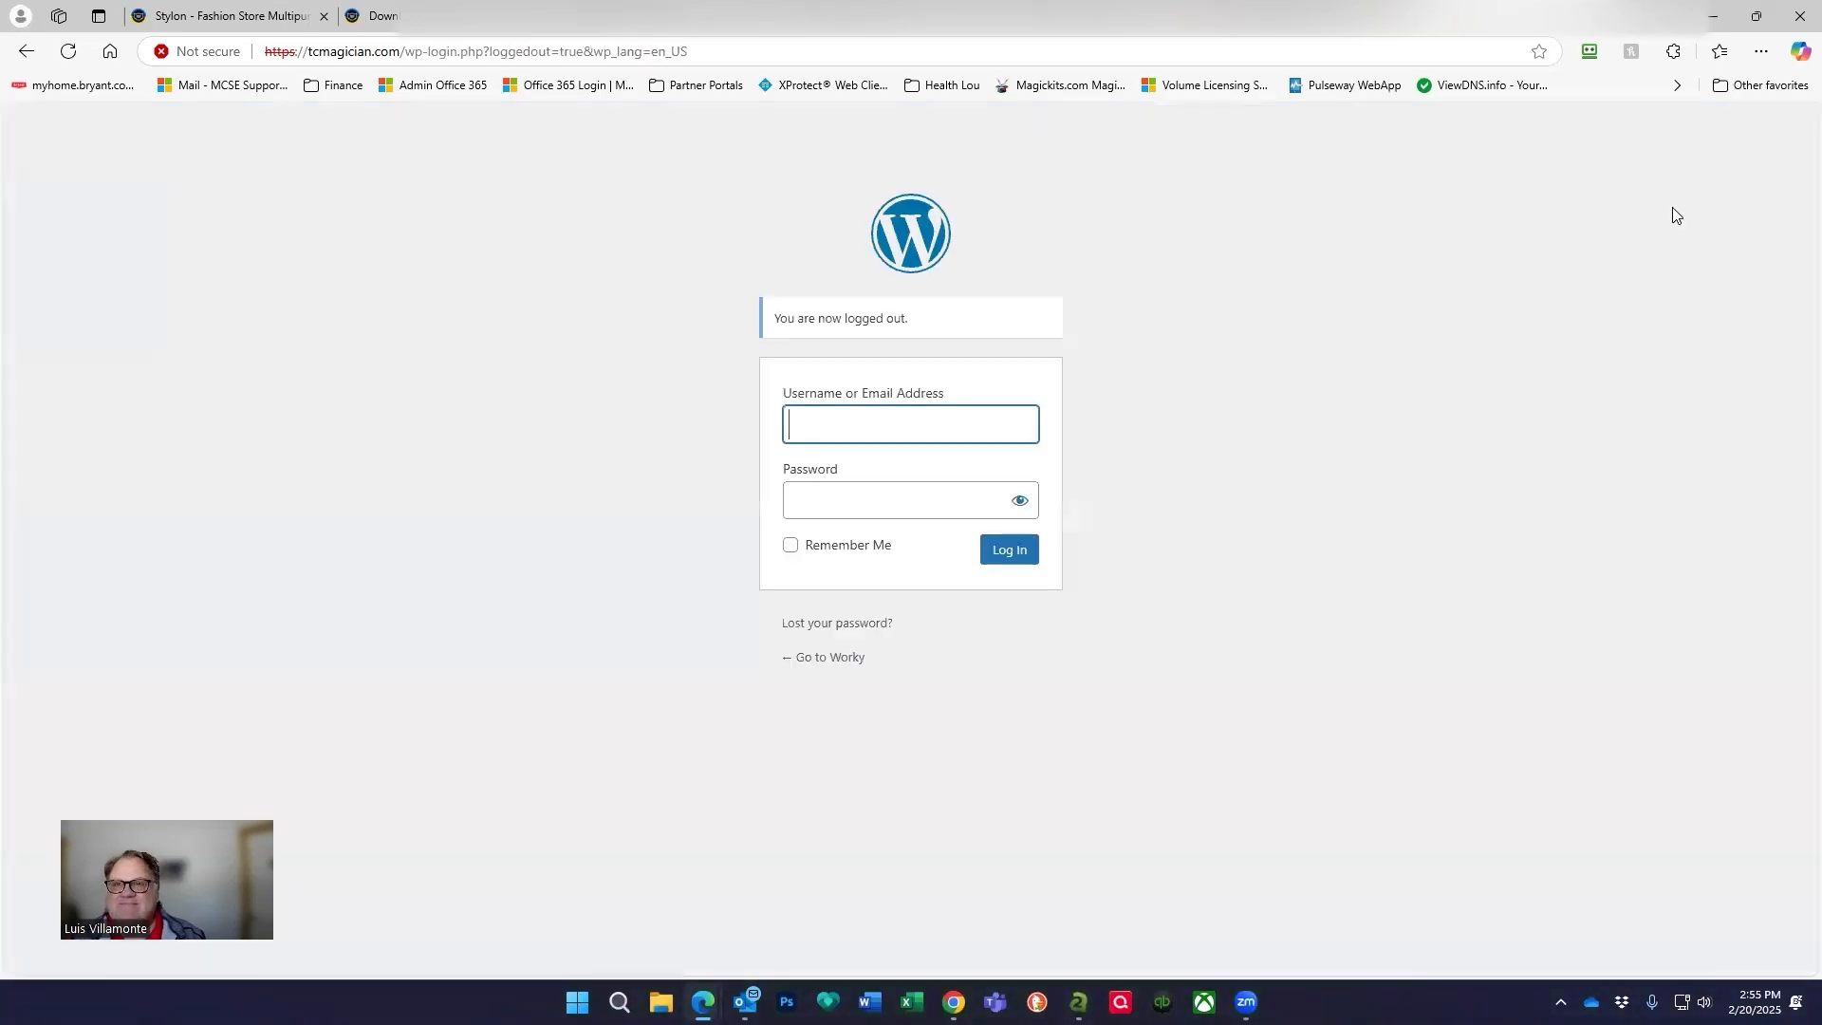